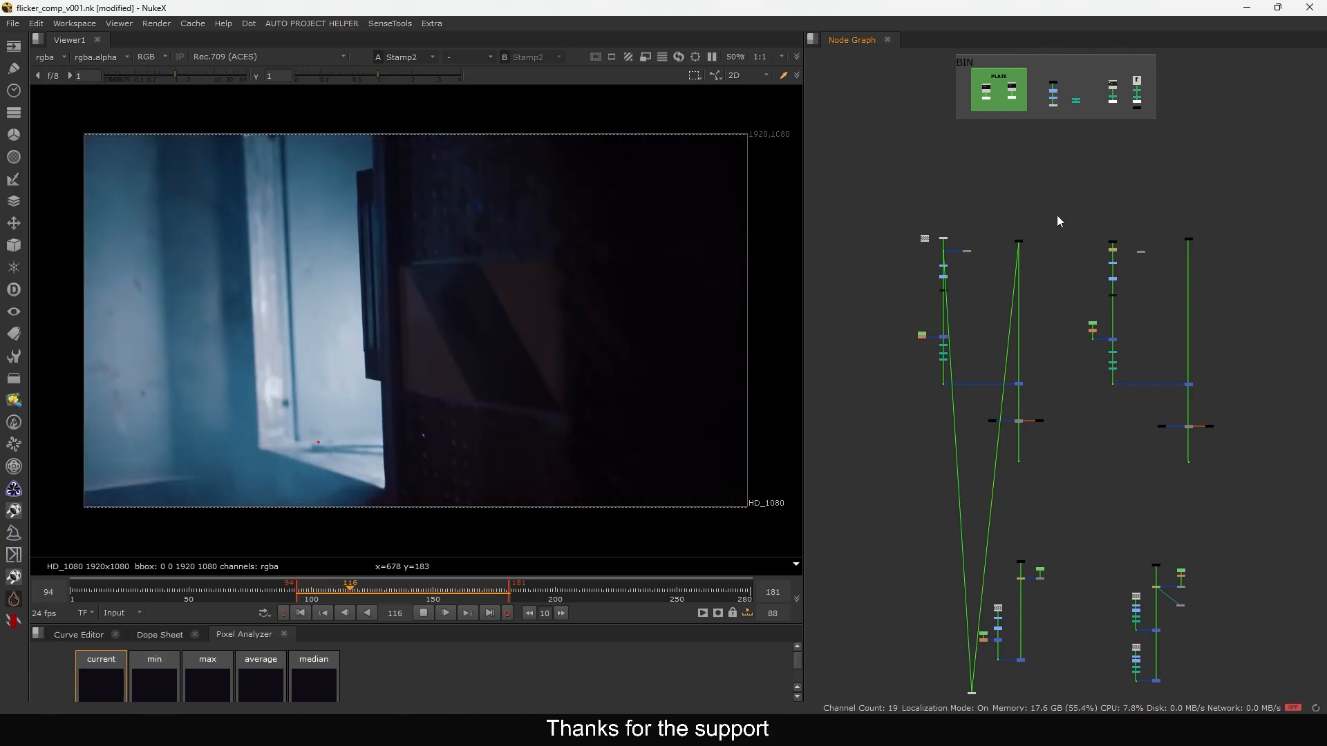
Preview the plates of the four flicker setups in the viewer, one after another
drag(1056, 214, 1001, 258)
click(1004, 258)
drag(1216, 209, 1172, 256)
key(1)
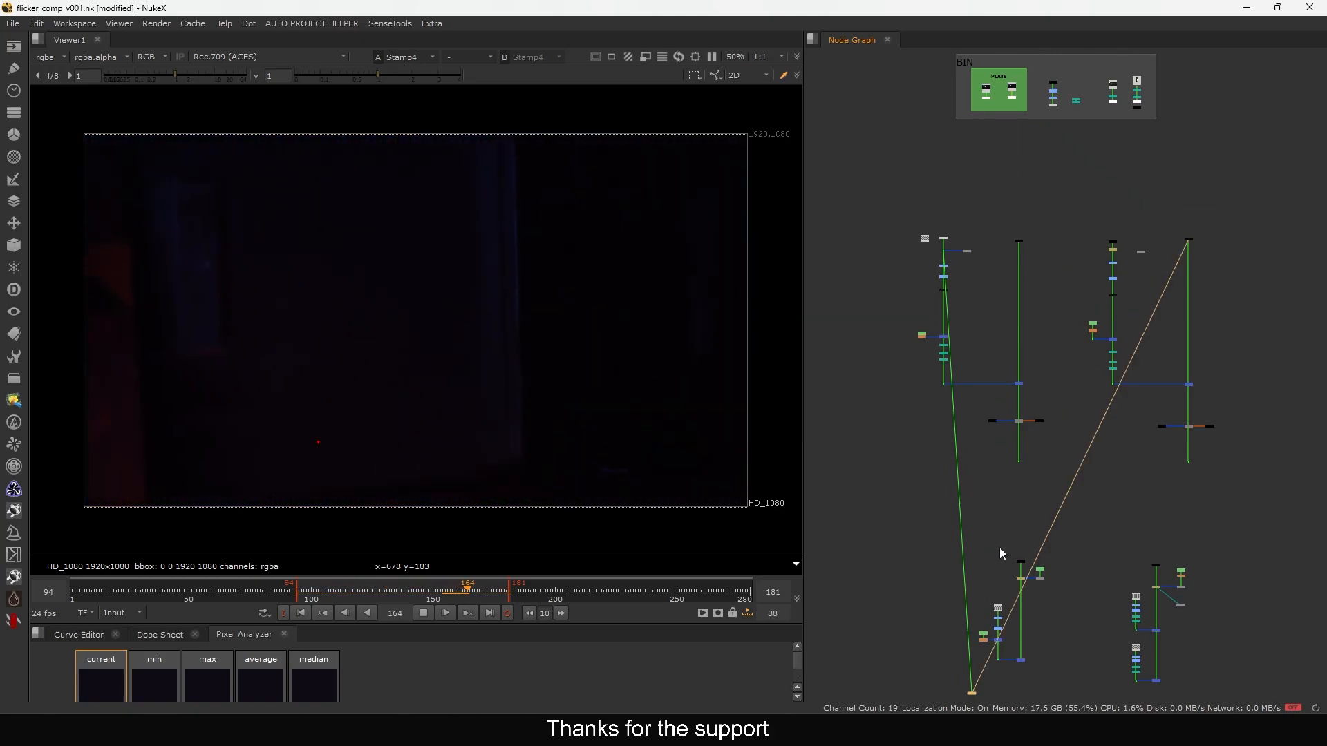
drag(999, 546, 1031, 568)
key(1)
drag(1124, 550, 1170, 573)
key(1)
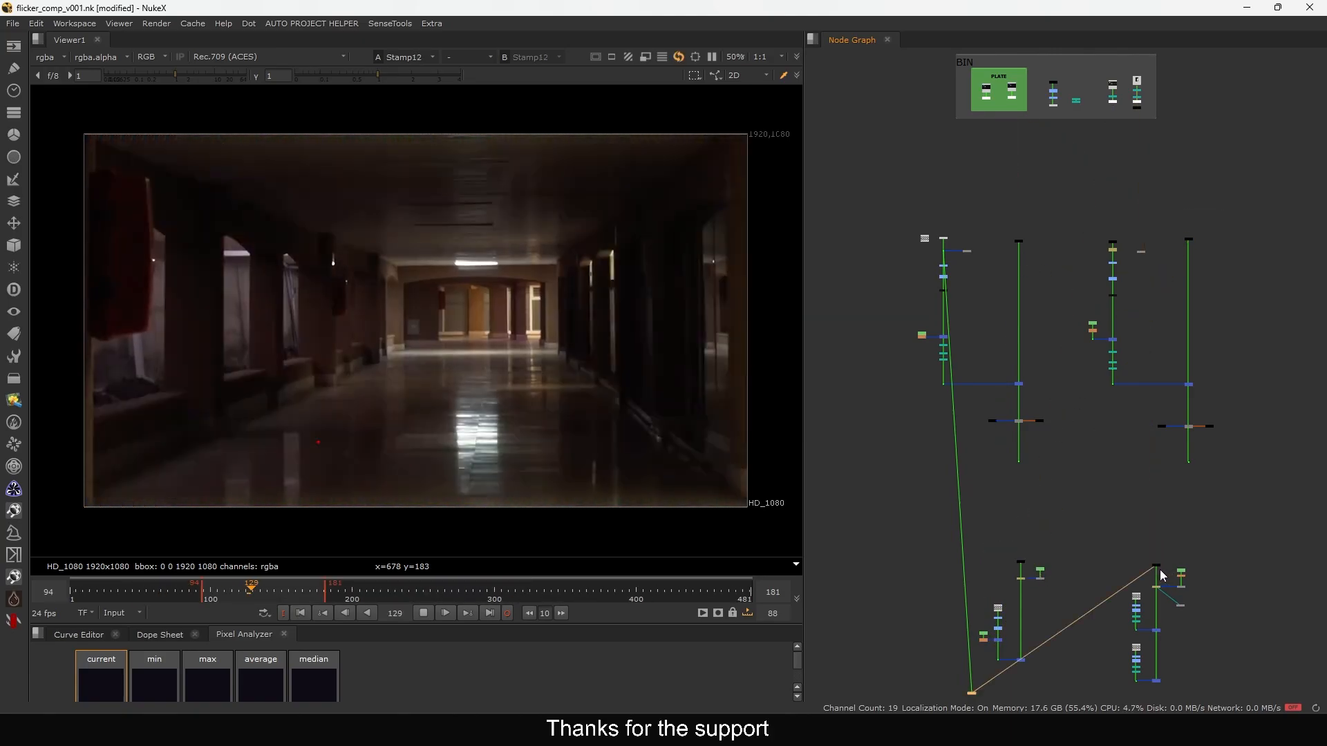
View the first setup's denoised plate again and play through it to examine the flicker
drag(1051, 216, 1003, 262)
key(1)
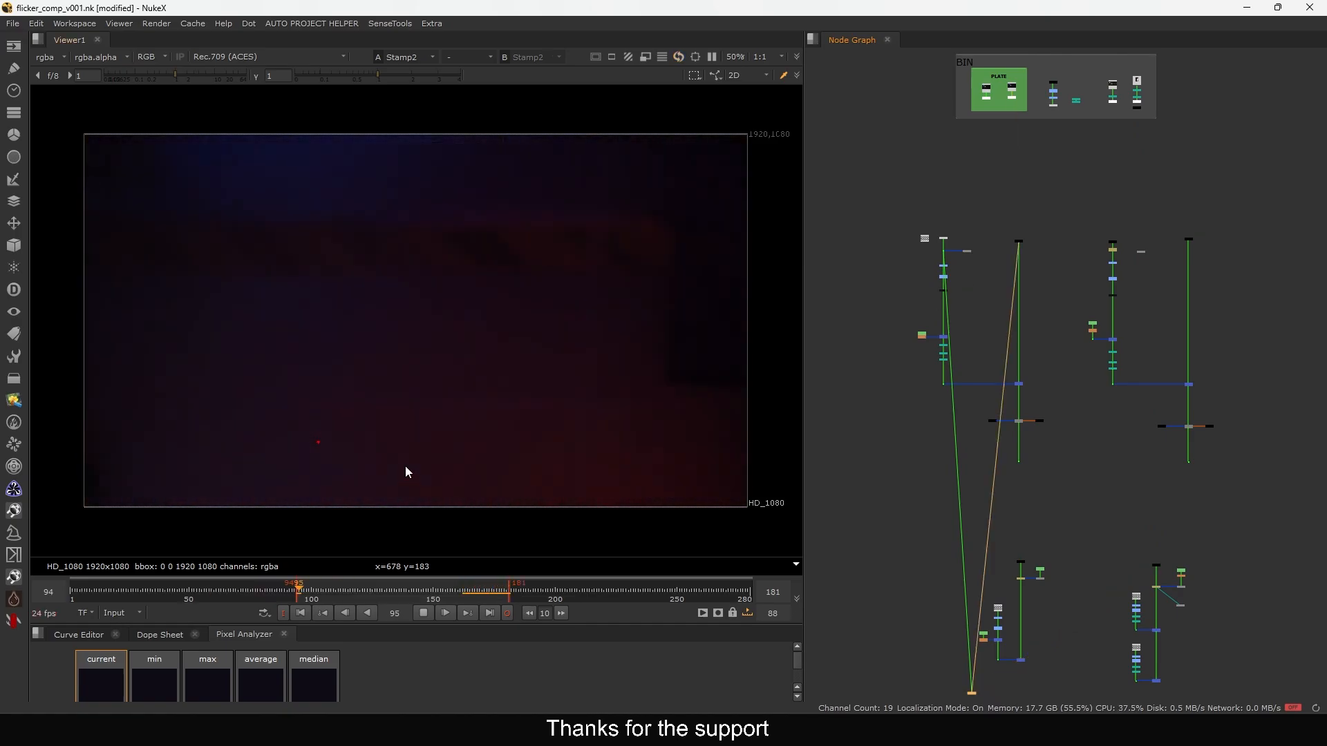
click(423, 613)
click(423, 613)
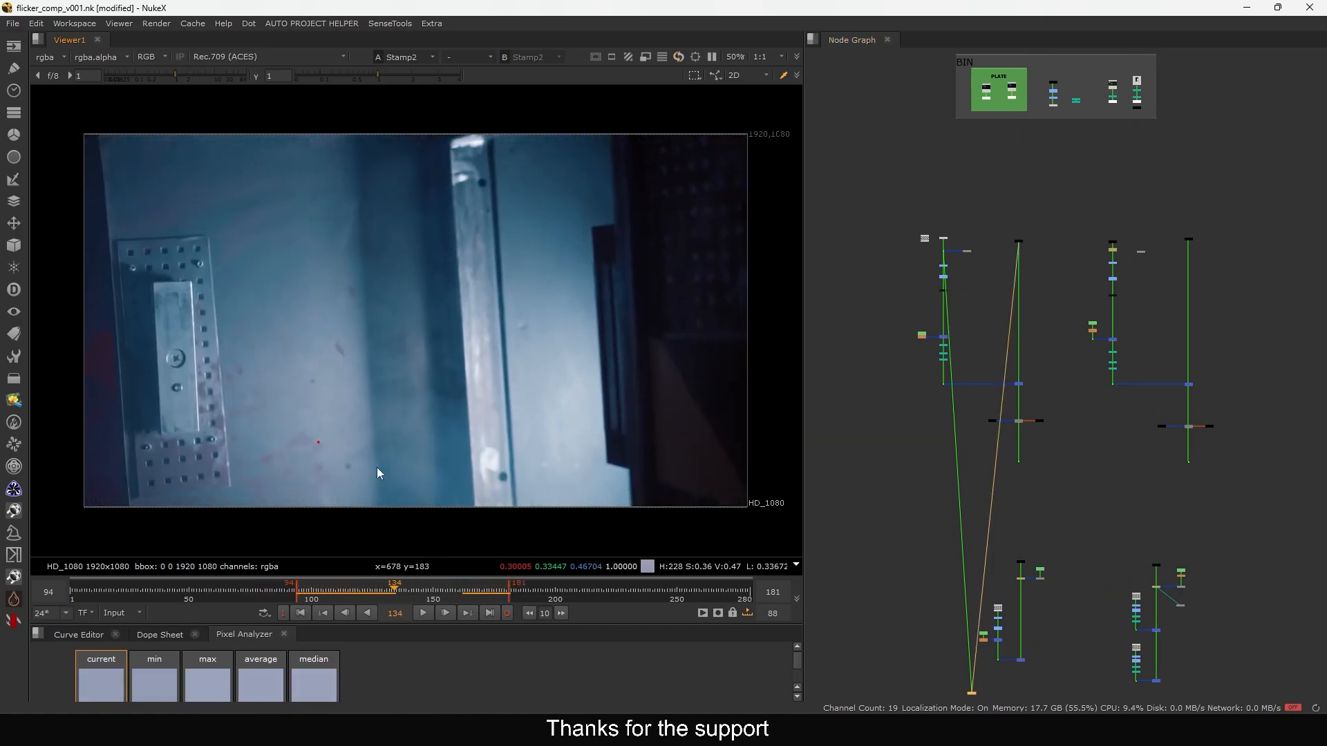
drag(336, 329, 251, 435)
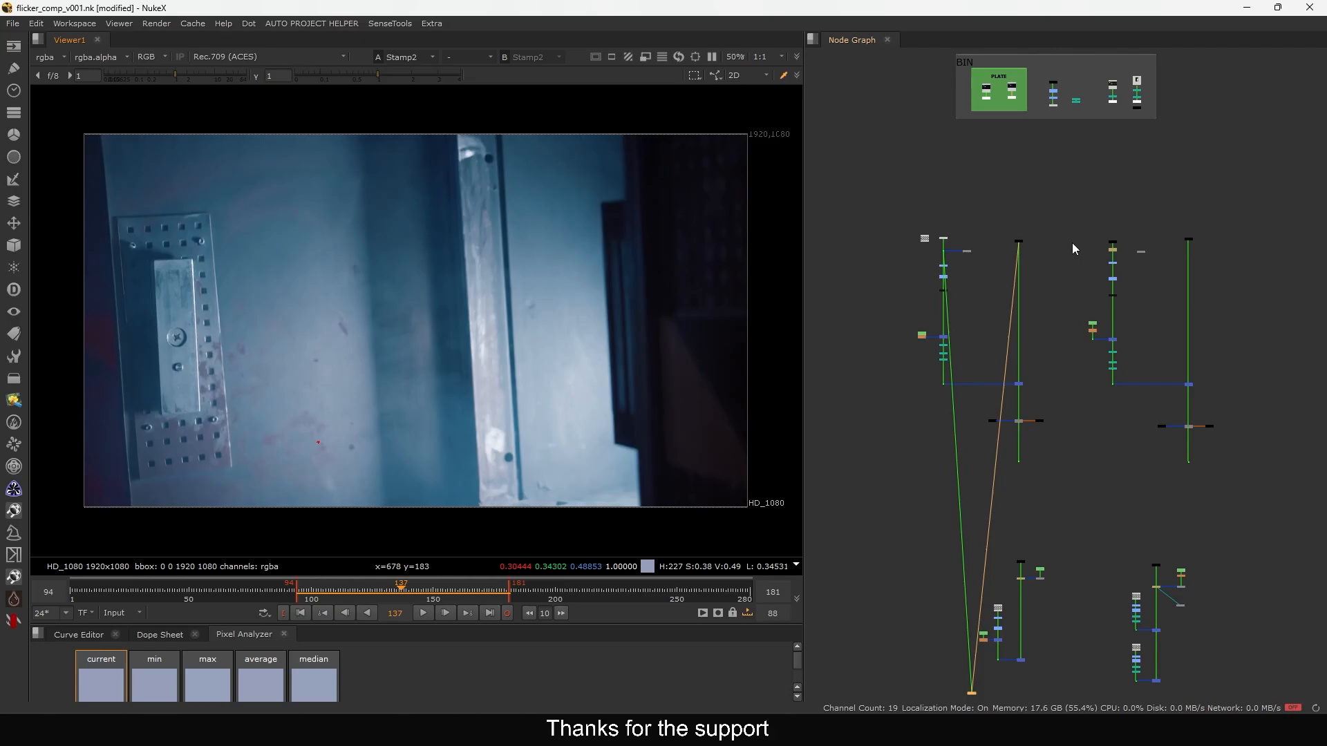
View the output of the apColorSampler2 node fed by Noise1 and look through the gizmo categories
scroll(1072, 242, up, 5)
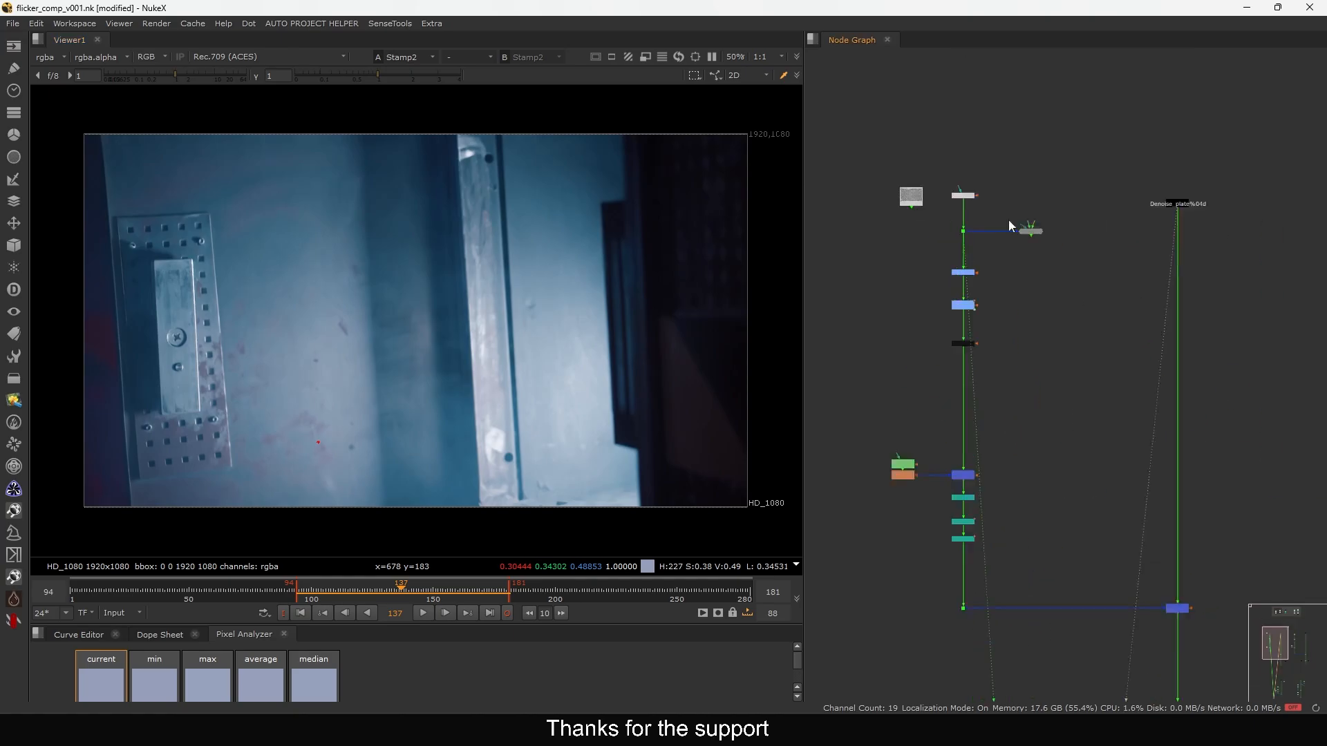
drag(1143, 206, 1009, 289)
drag(1010, 289, 1010, 289)
key(1)
scroll(1038, 250, up, 5)
drag(1184, 187, 996, 310)
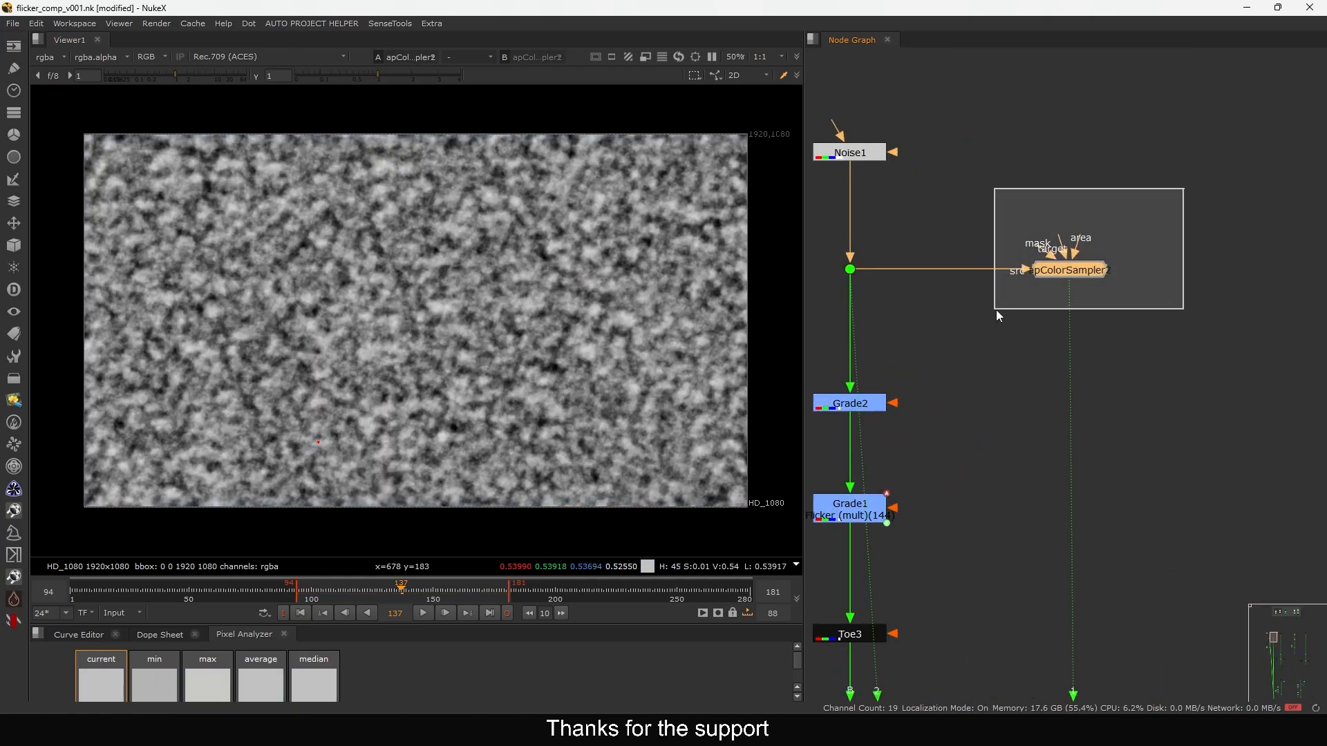
click(11, 626)
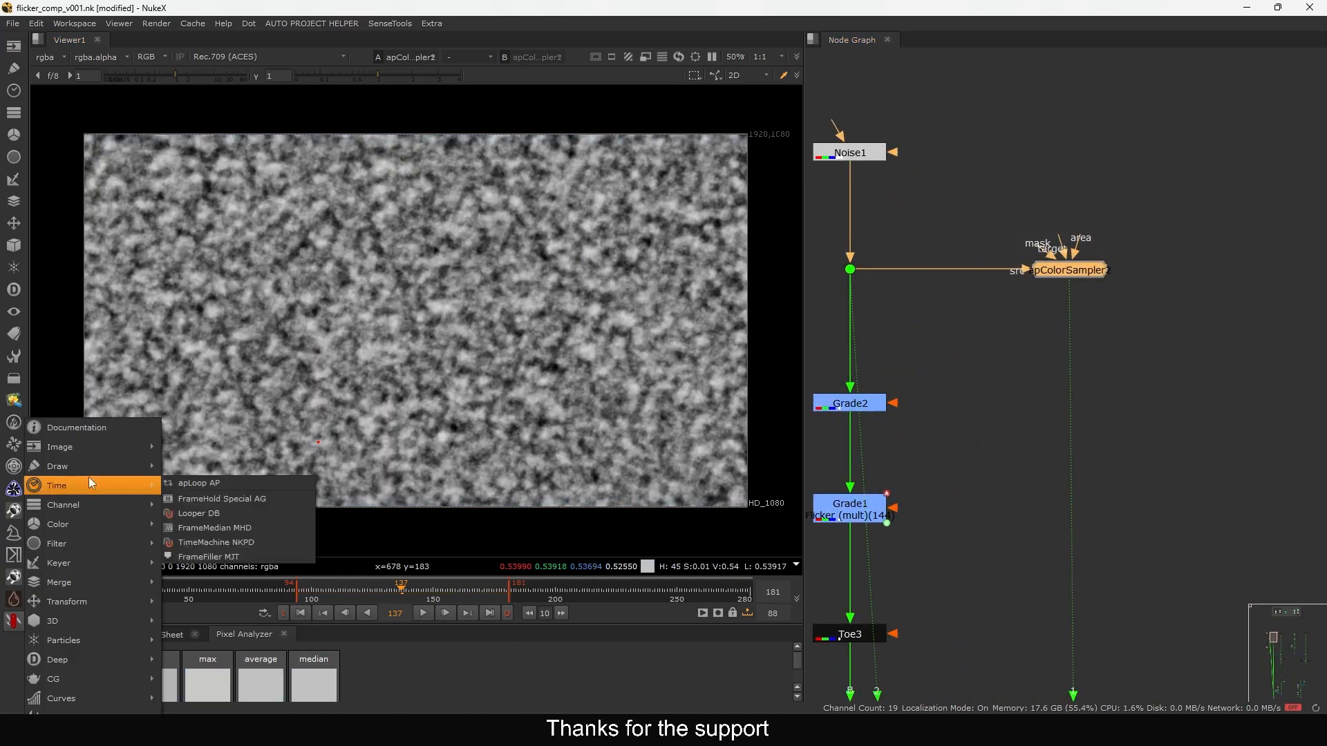
click(482, 296)
Add a CurveTool node and place it above and beside the apColorSampler2 node
click(982, 344)
key(Tab)
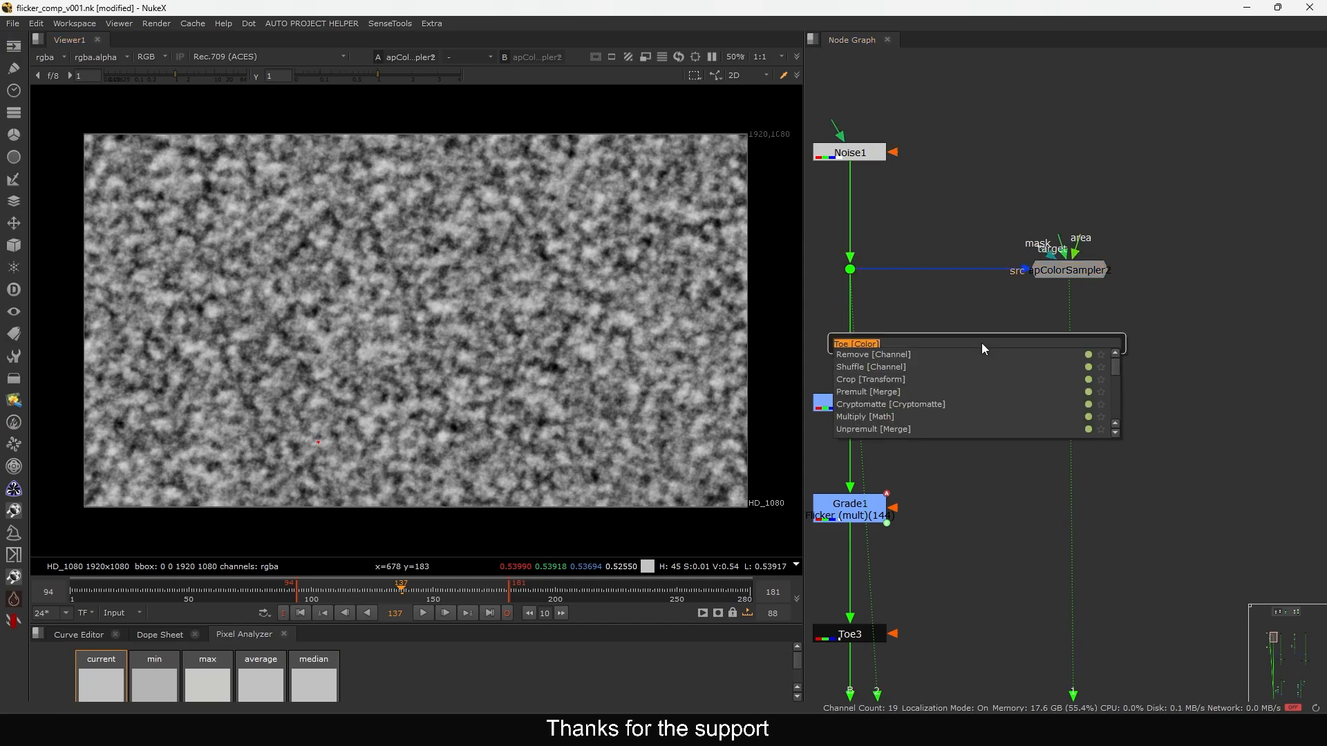
text(curve)
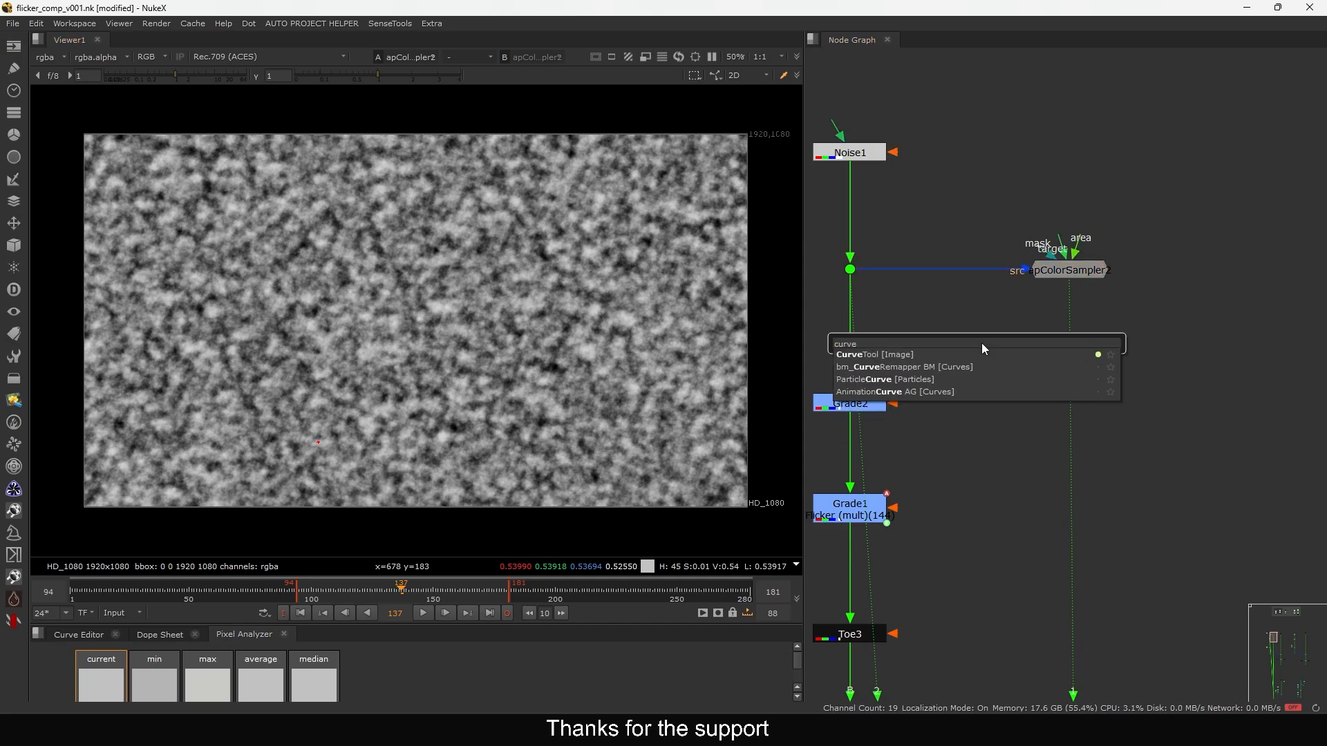
key(Return)
click(1072, 197)
drag(1008, 373, 1208, 246)
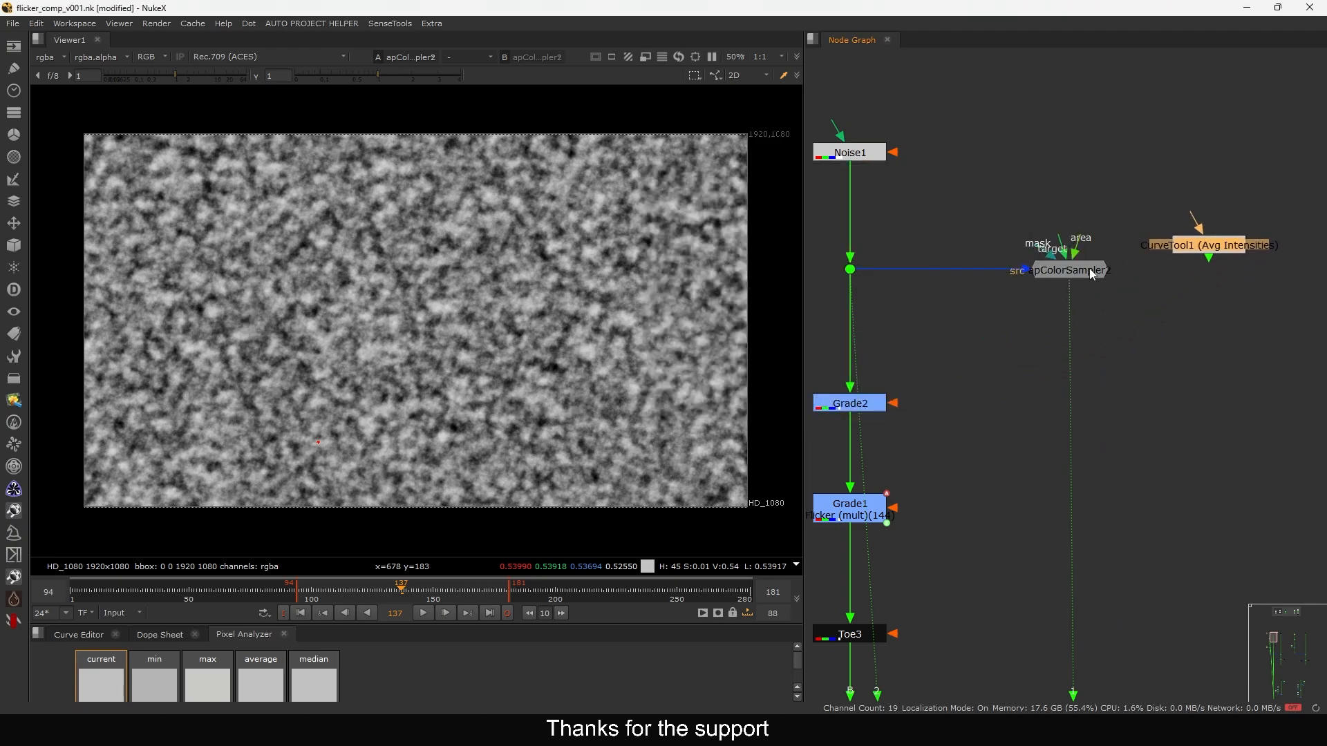
drag(1078, 272, 1076, 271)
drag(1199, 245, 1197, 187)
Inspect apColorSampler2's properties and the CurveTool nodes inside its group, and close both views
double_click(1087, 270)
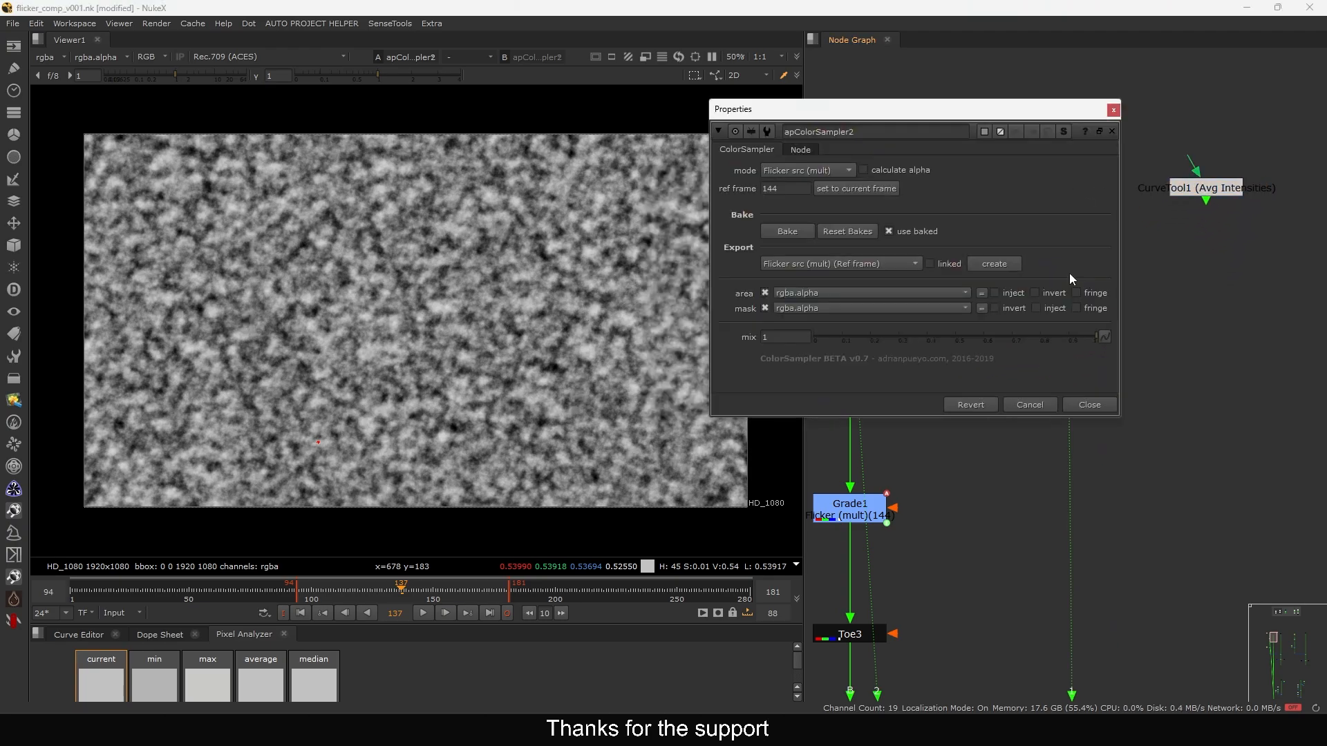
click(1060, 133)
drag(1045, 110, 883, 137)
scroll(1156, 323, up, 8)
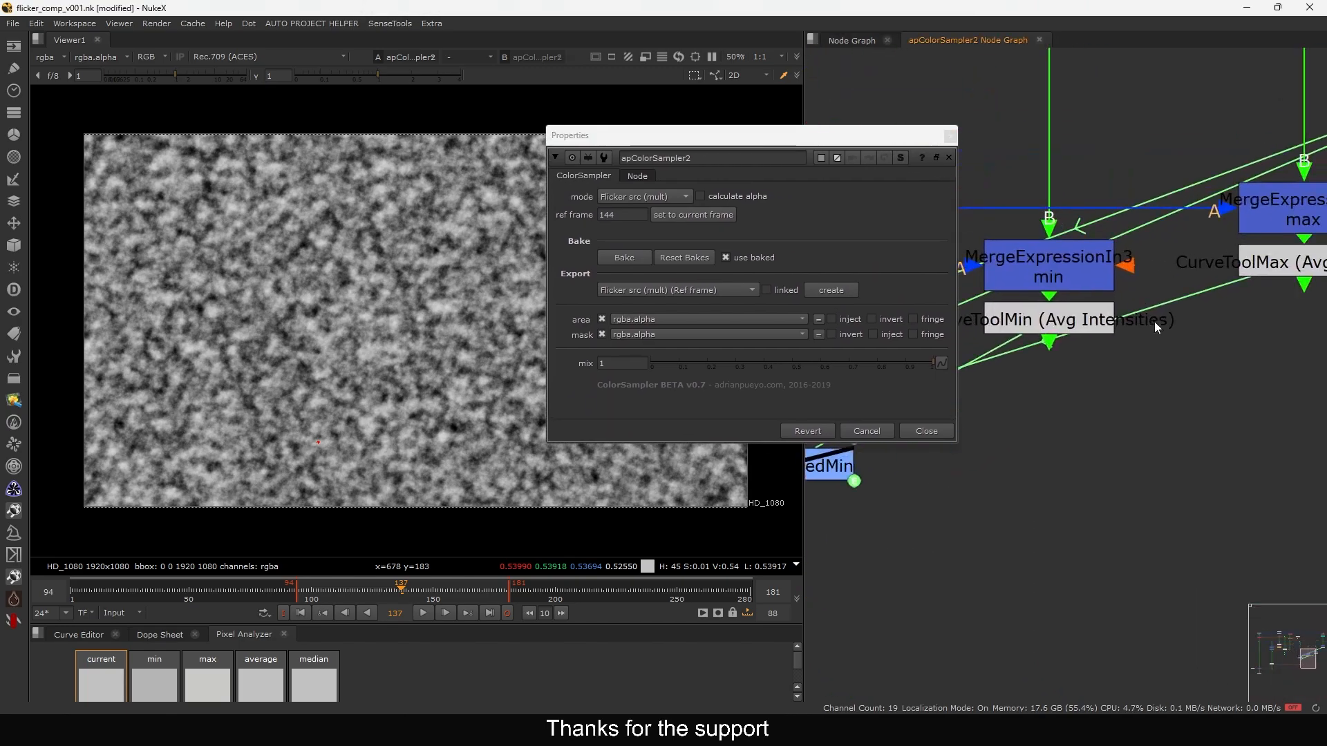
scroll(1130, 363, down, 3)
click(1039, 40)
click(951, 136)
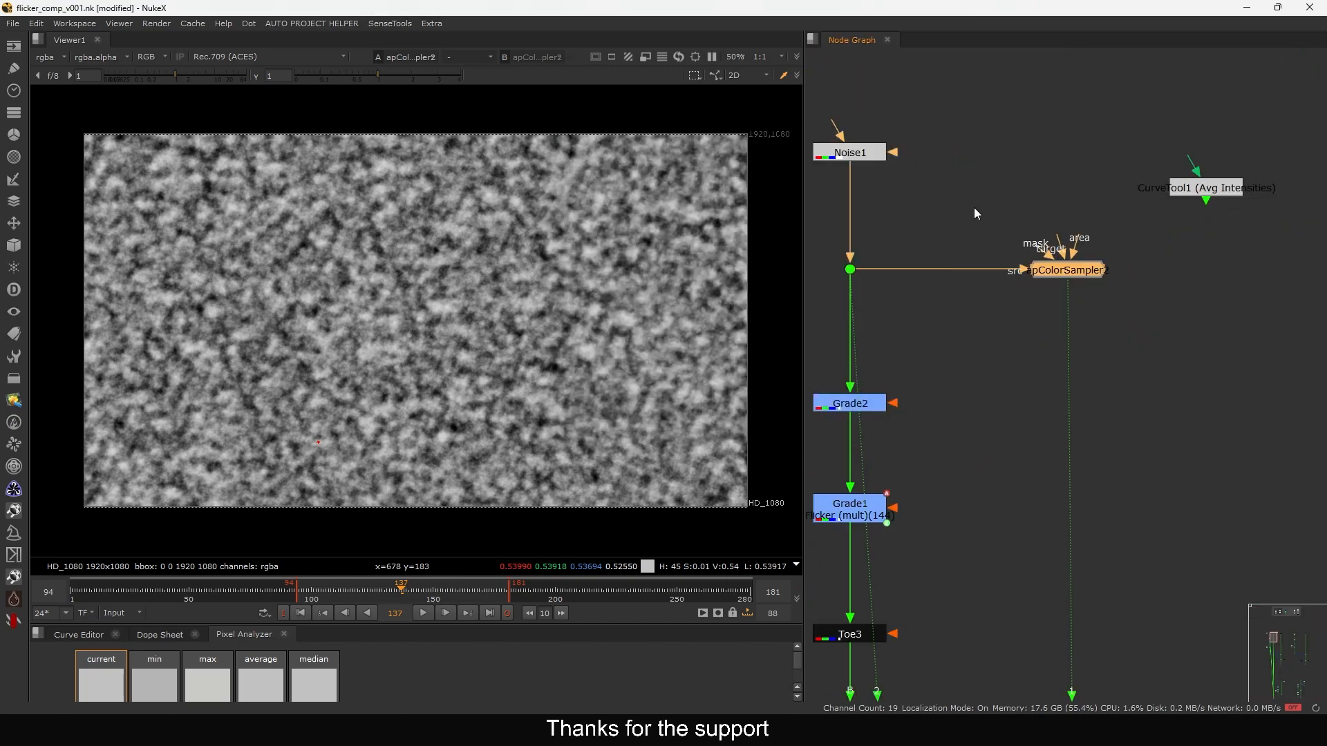
Compare the properties of apColorSampler2 with those of the CurveTool node, closing each when done
drag(1076, 277, 1065, 276)
double_click(1066, 277)
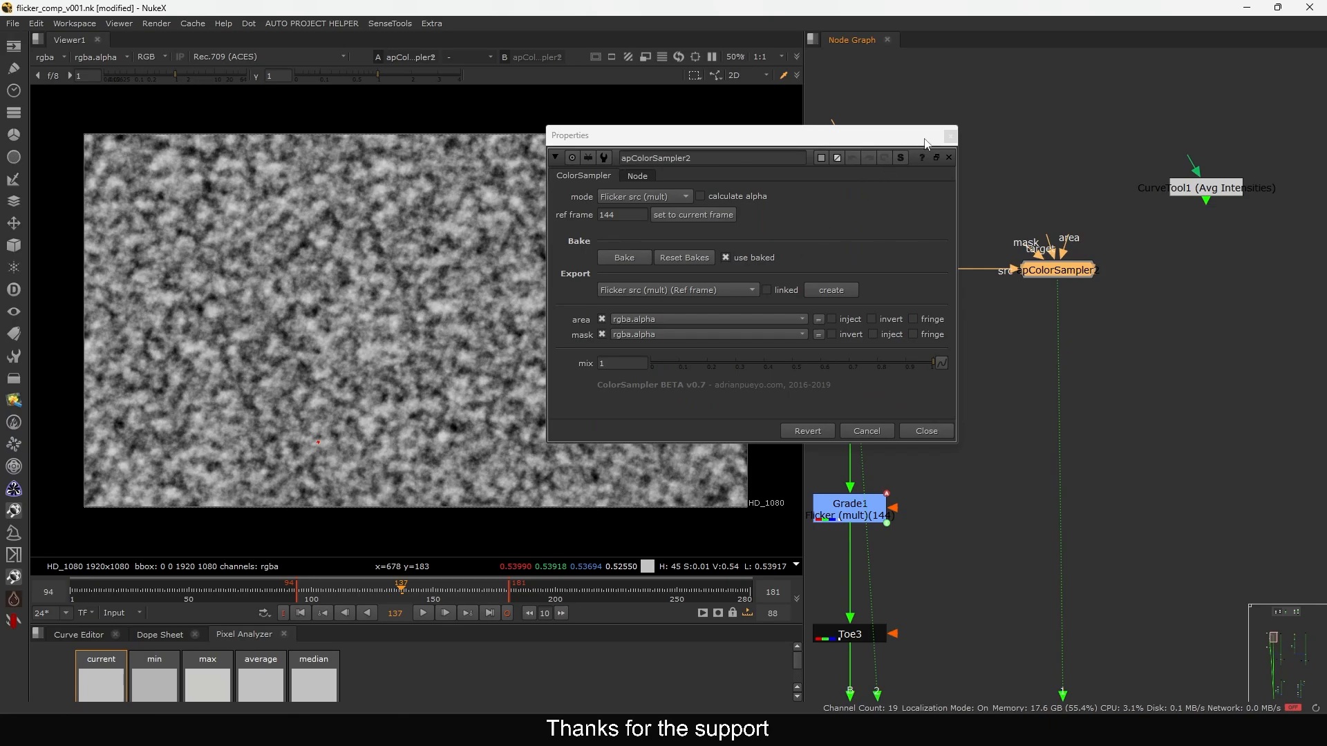
drag(925, 143, 949, 105)
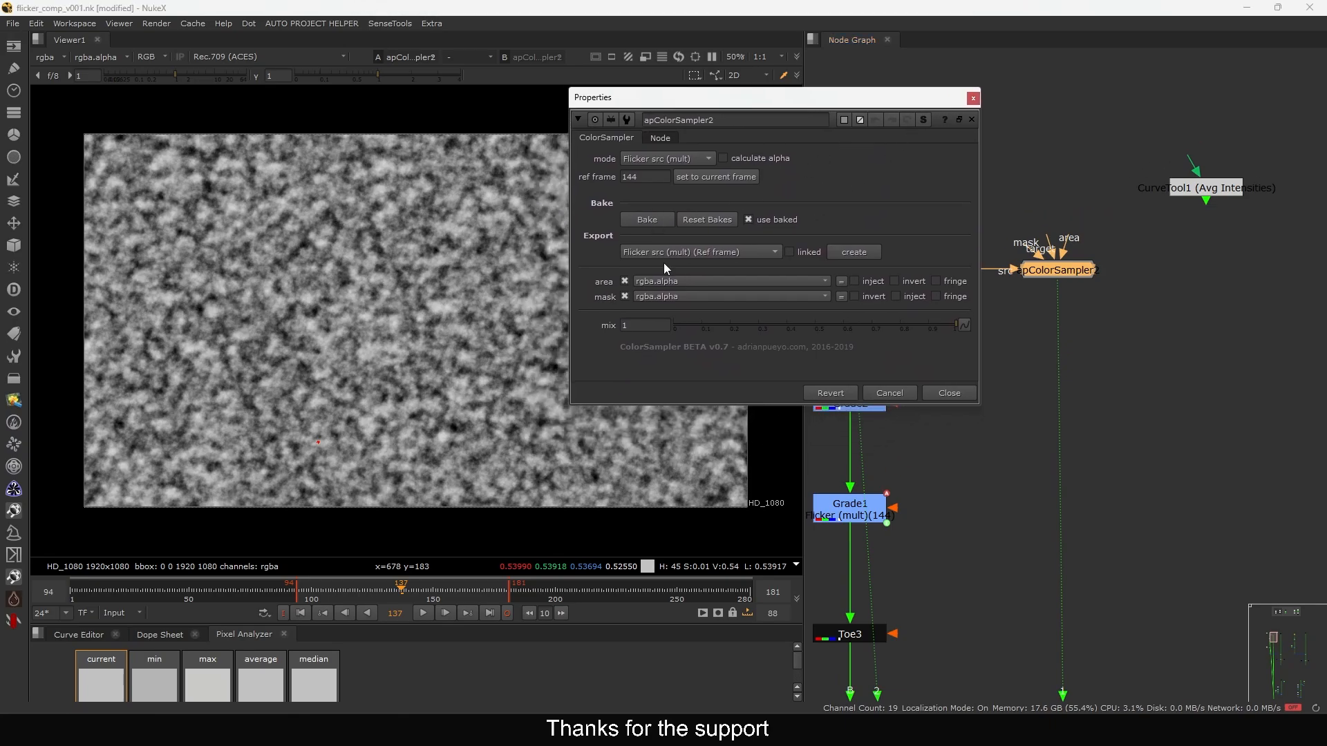
click(949, 394)
click(1096, 268)
double_click(1175, 197)
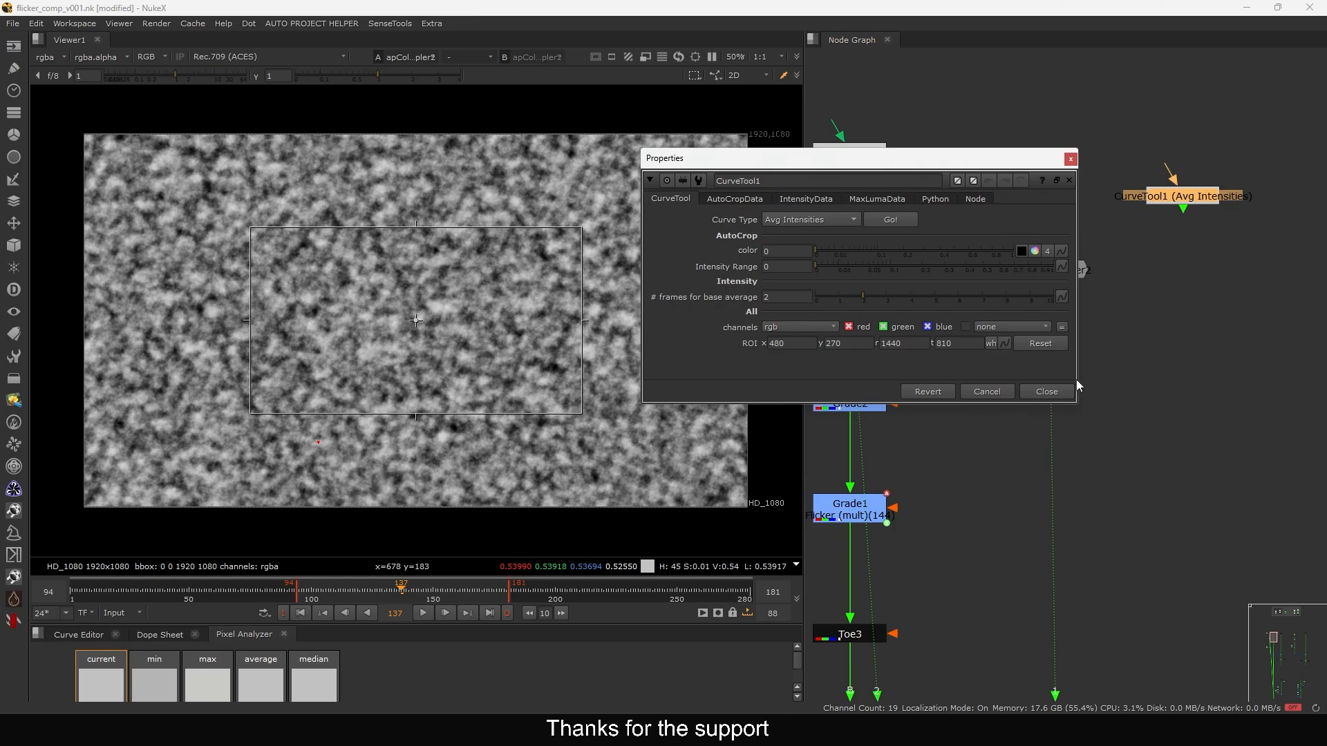
click(1054, 391)
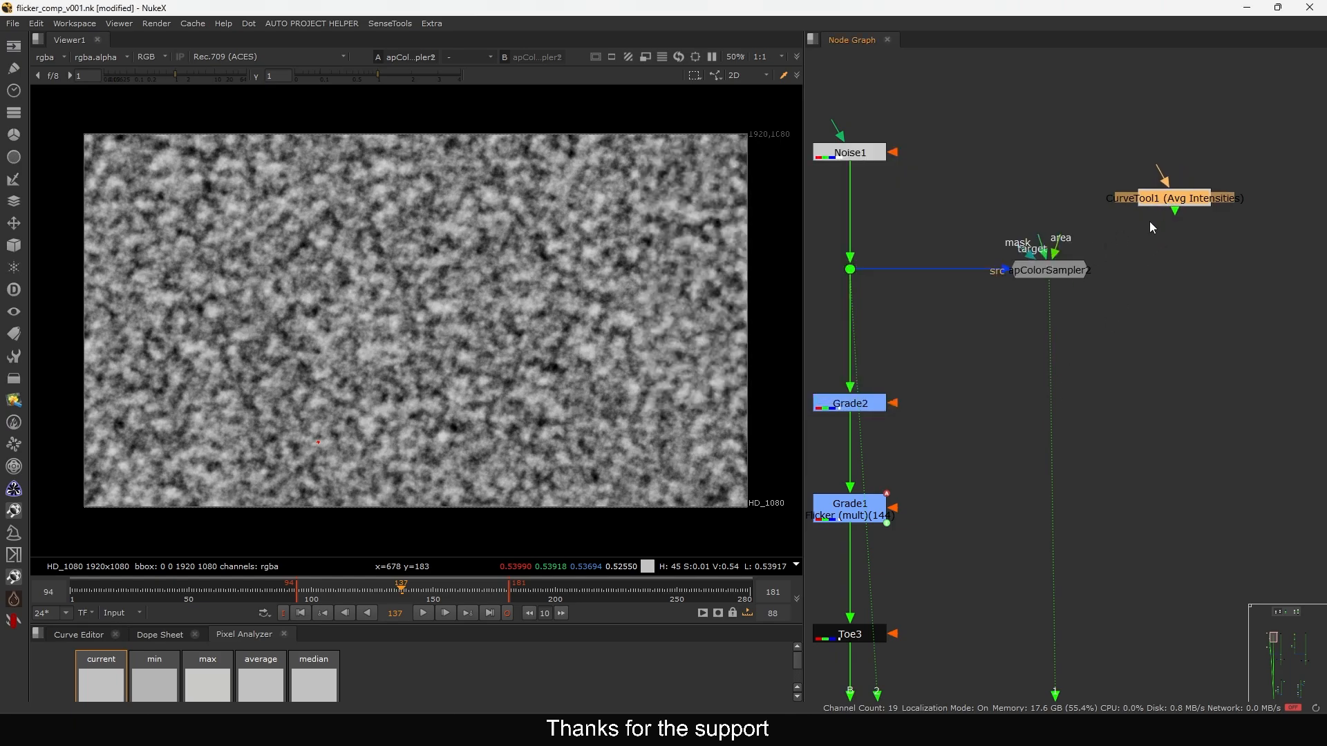
Delete the CurveTool node and reselect the apColorSampler2 node
key(Delete)
drag(1093, 265, 954, 342)
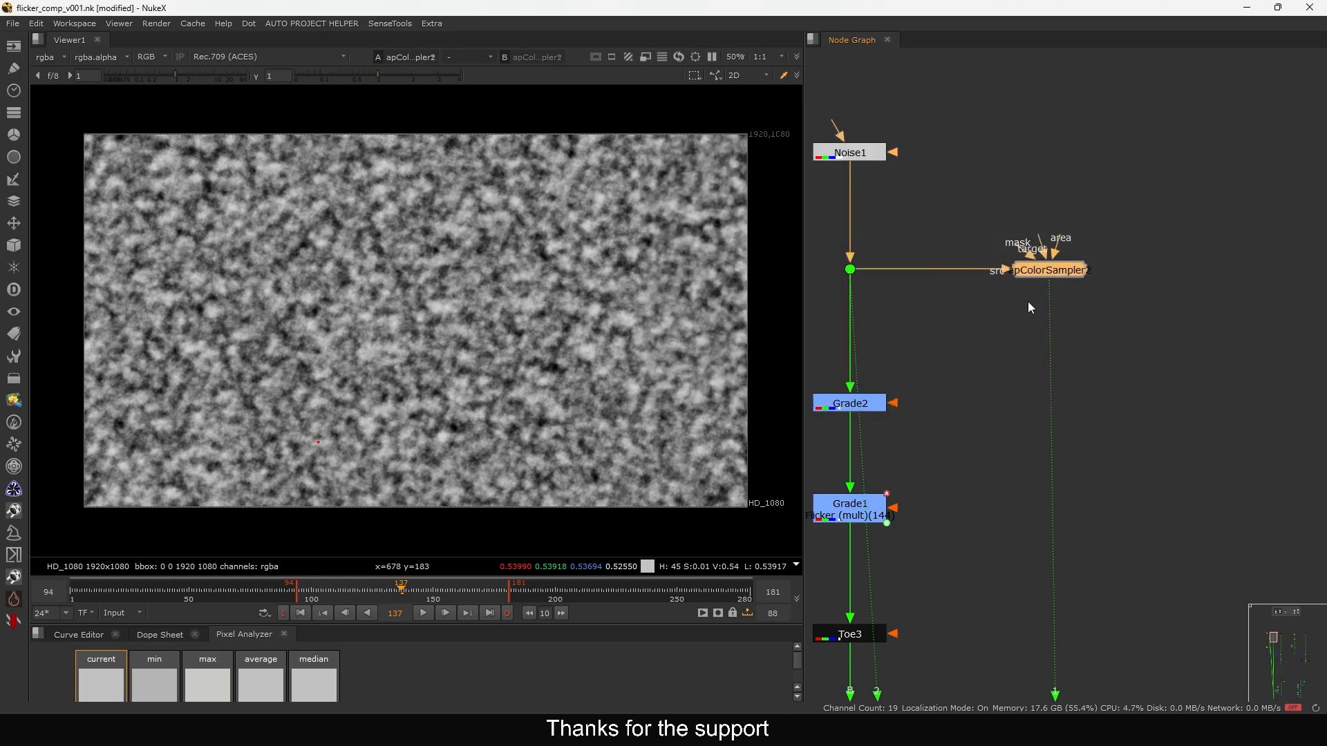
drag(1155, 203, 967, 318)
drag(1059, 275, 1072, 275)
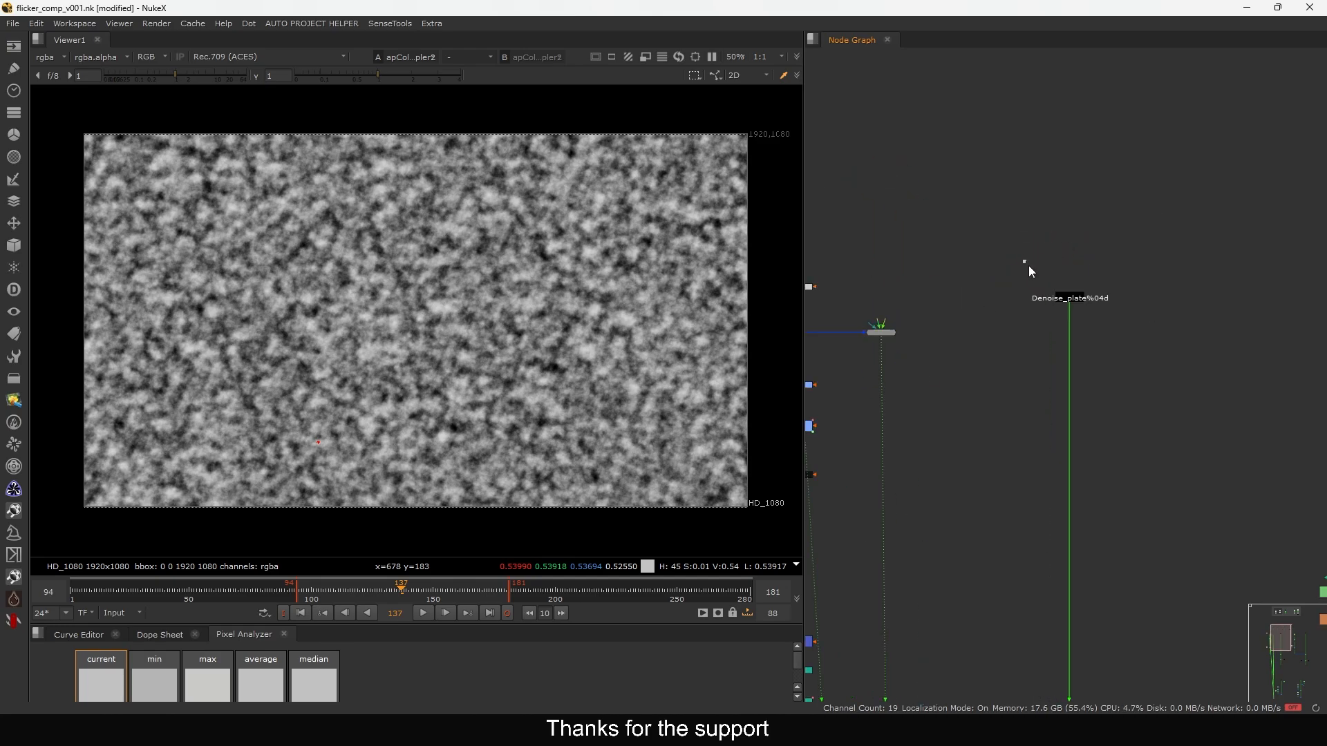
View the denoised plate and step forward frame by frame to frame 141 to examine the flicker
middle_drag(1057, 361, 1095, 298)
click(421, 611)
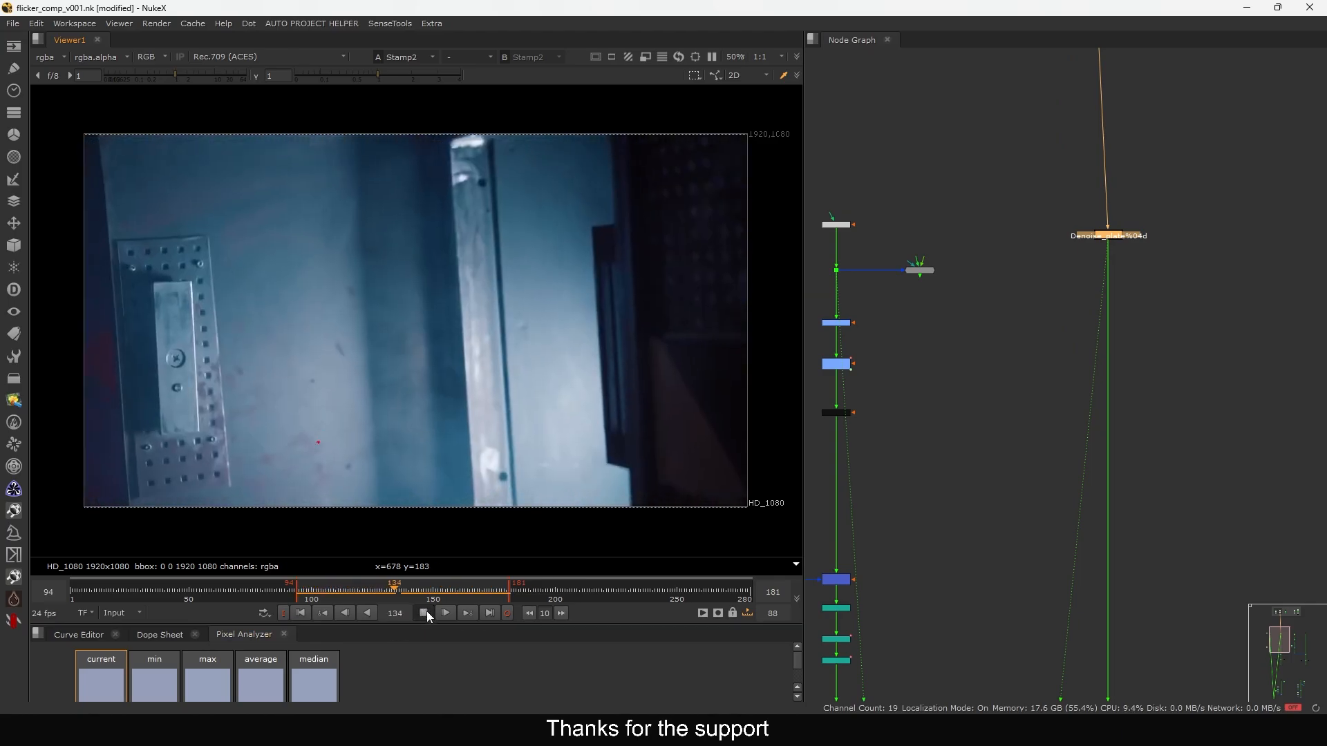
click(424, 612)
key(Right)
key(Right)
key(Right)
key(Right)
key(Right)
key(Right)
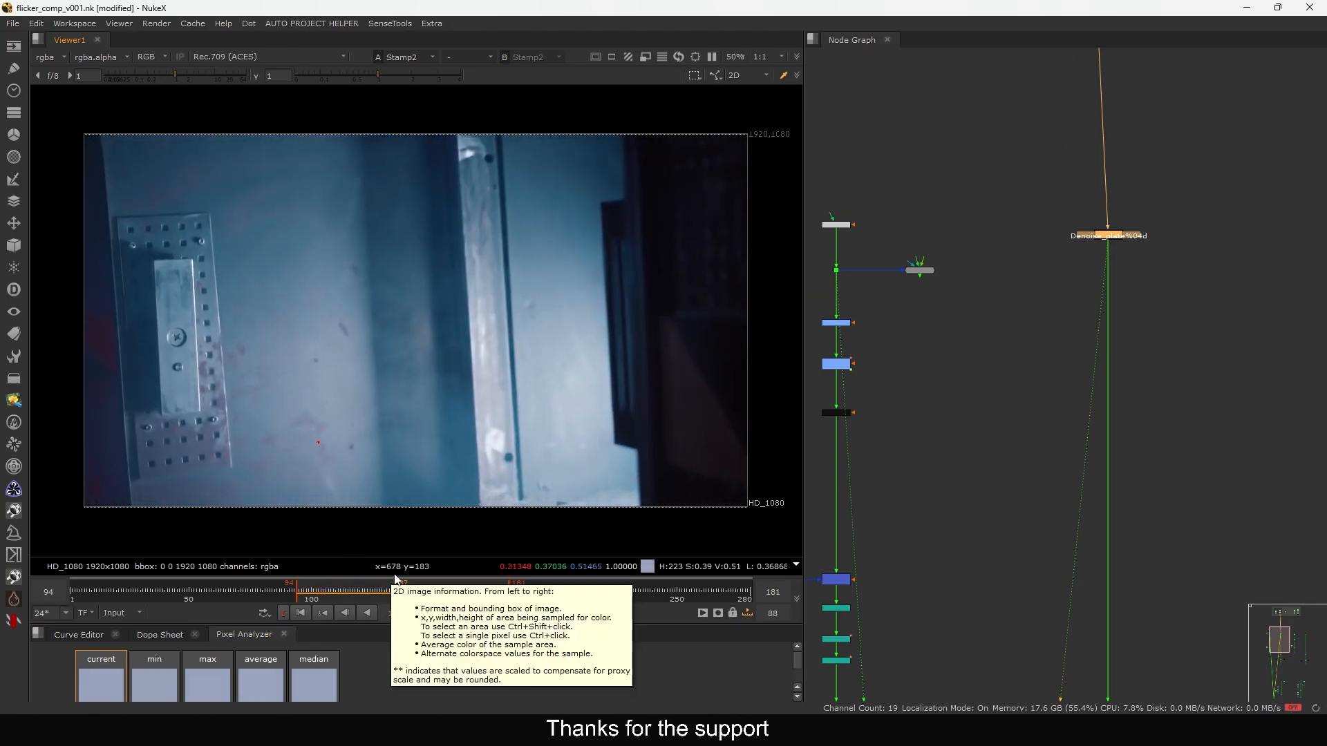
key(Right)
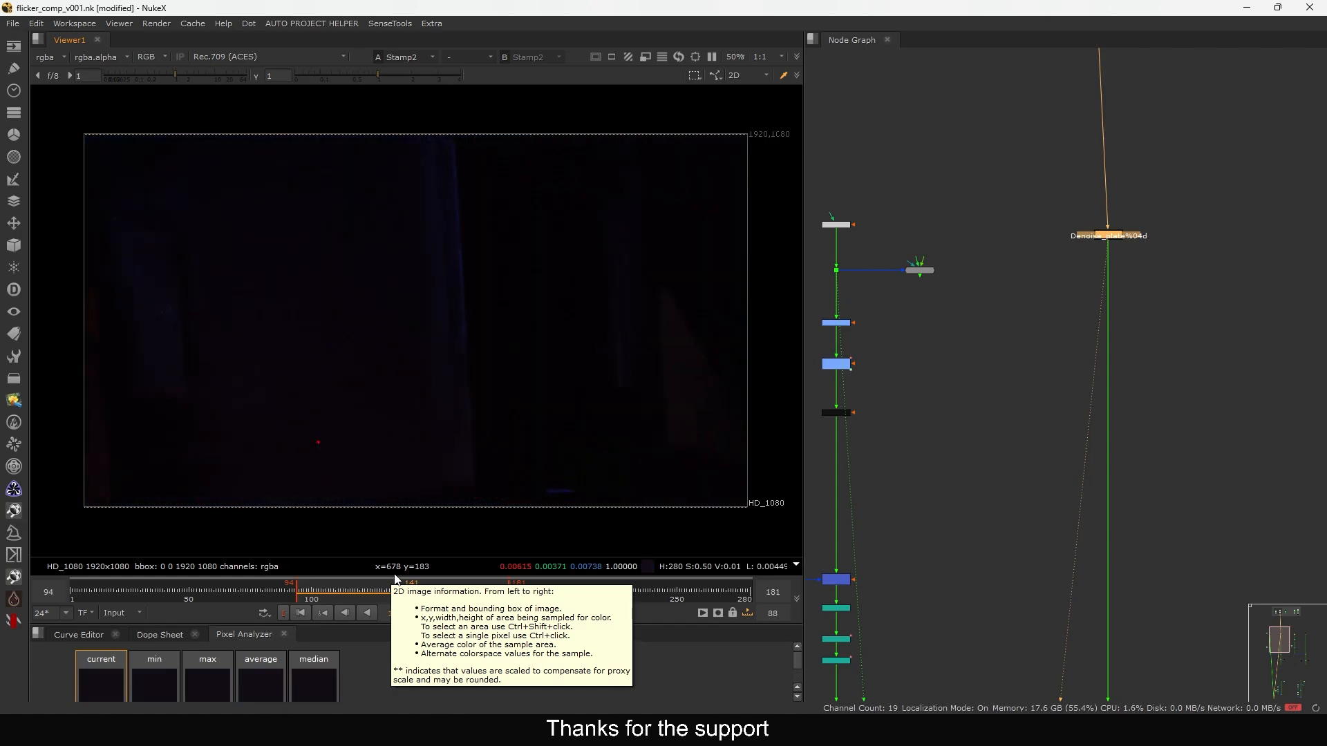
Add an apColorSampler node, connect its src input to the denoised plate, and view its output
scroll(1084, 231, up, 5)
key(Tab)
text(ap)
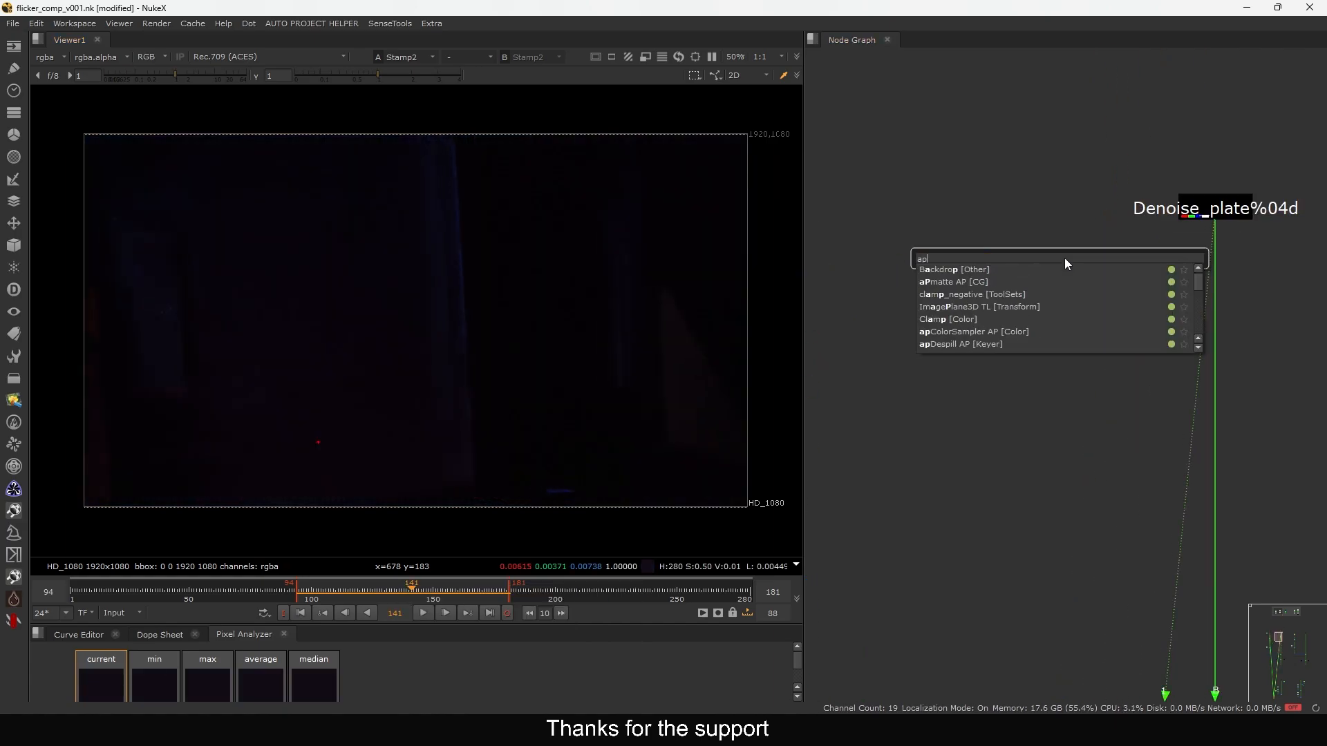
text(col)
key(Return)
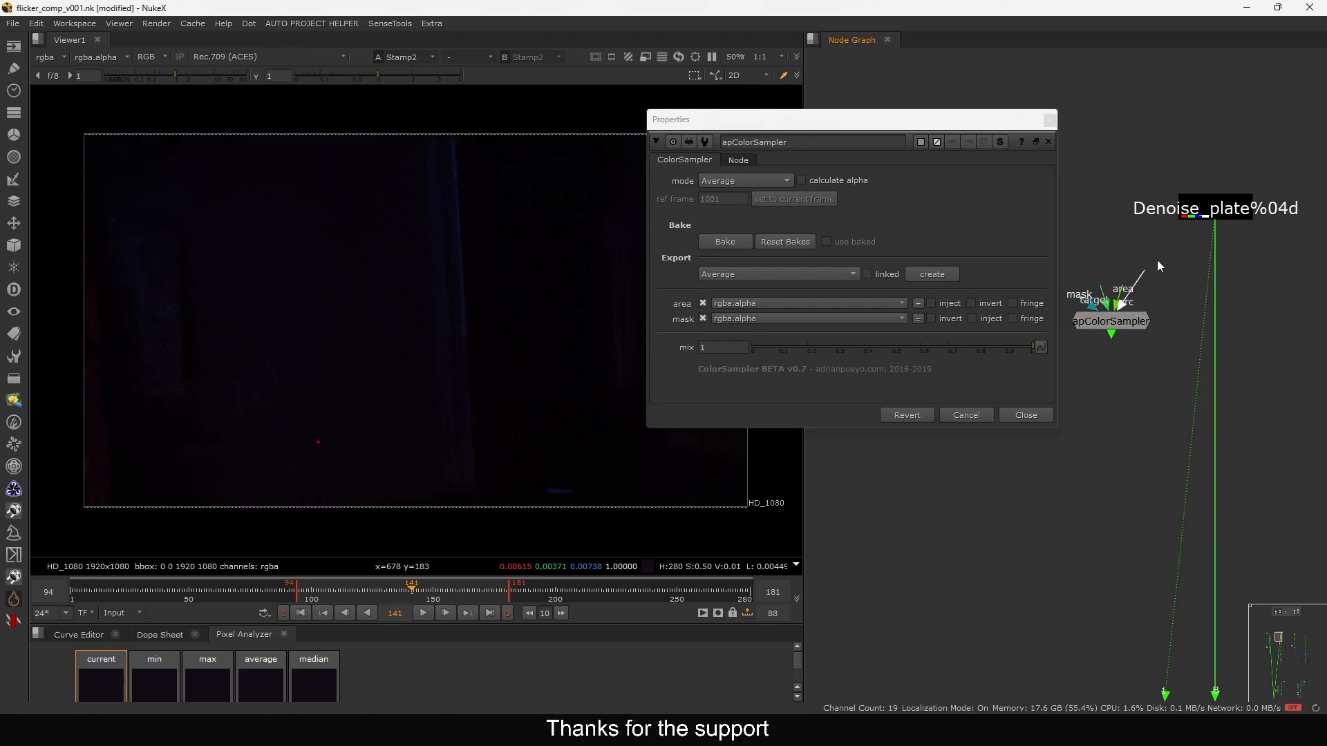
click(1109, 322)
key(1)
Play through the frame range to examine the new color sampler's Average output
drag(973, 120, 786, 136)
scroll(1114, 200, down, 6)
scroll(1066, 295, down, 10)
scroll(1039, 234, up, 10)
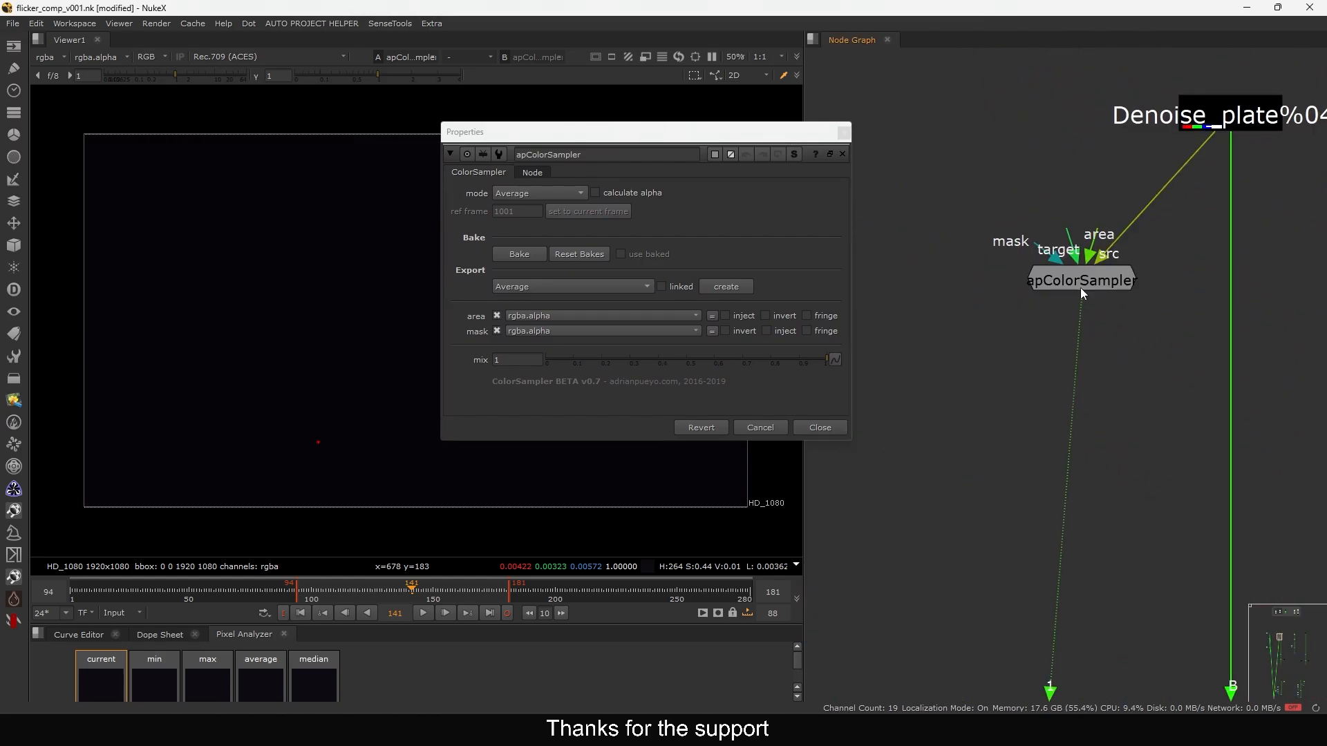
middle_drag(1082, 288, 1051, 323)
drag(1015, 339, 1023, 334)
click(940, 278)
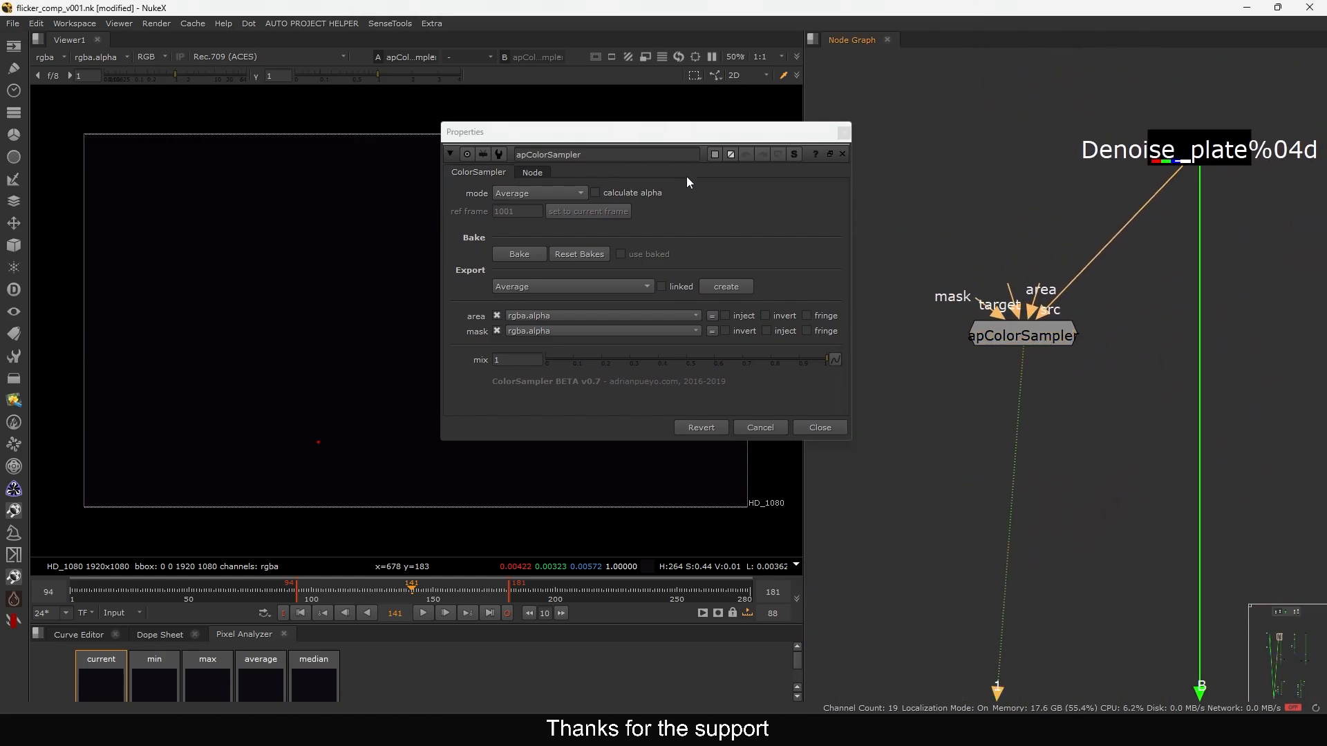
click(741, 132)
drag(741, 135, 970, 26)
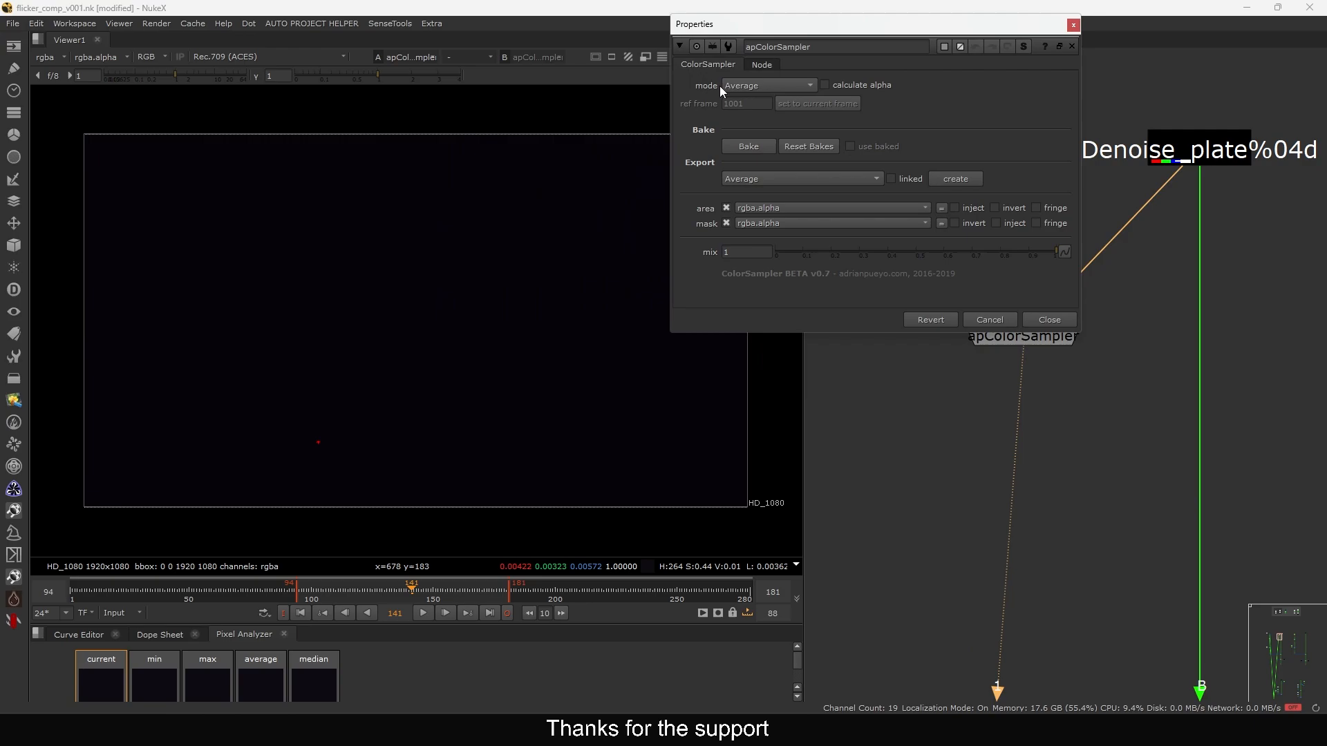
key(l)
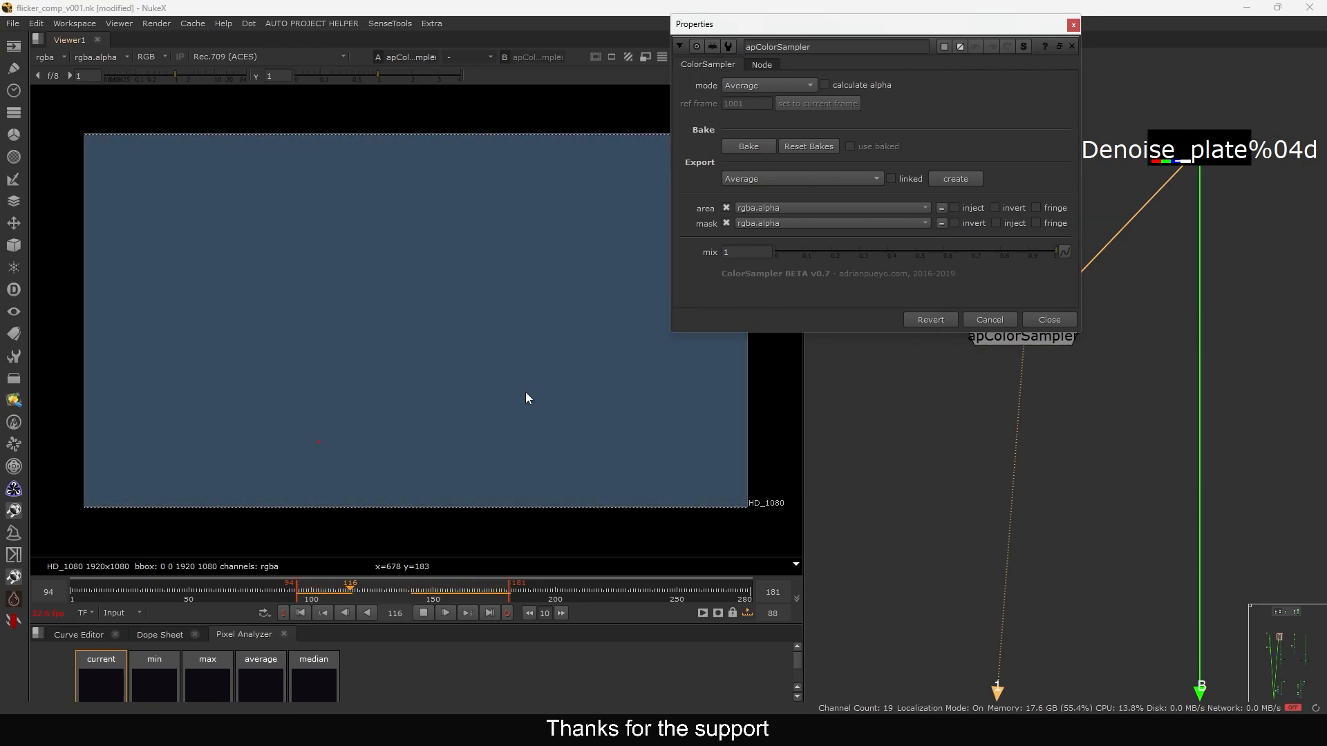
Set the new color sampler's mode to Deflicker src (mult)
drag(822, 24, 810, 31)
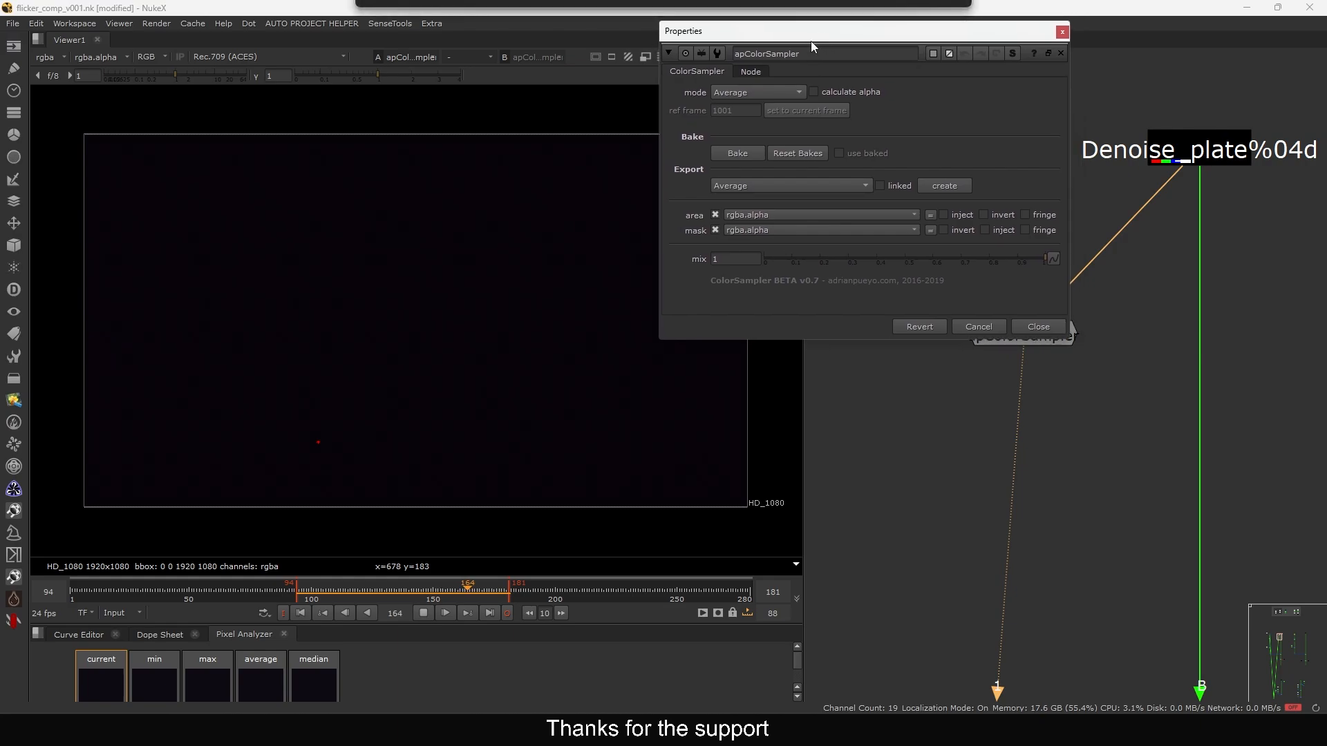
click(759, 91)
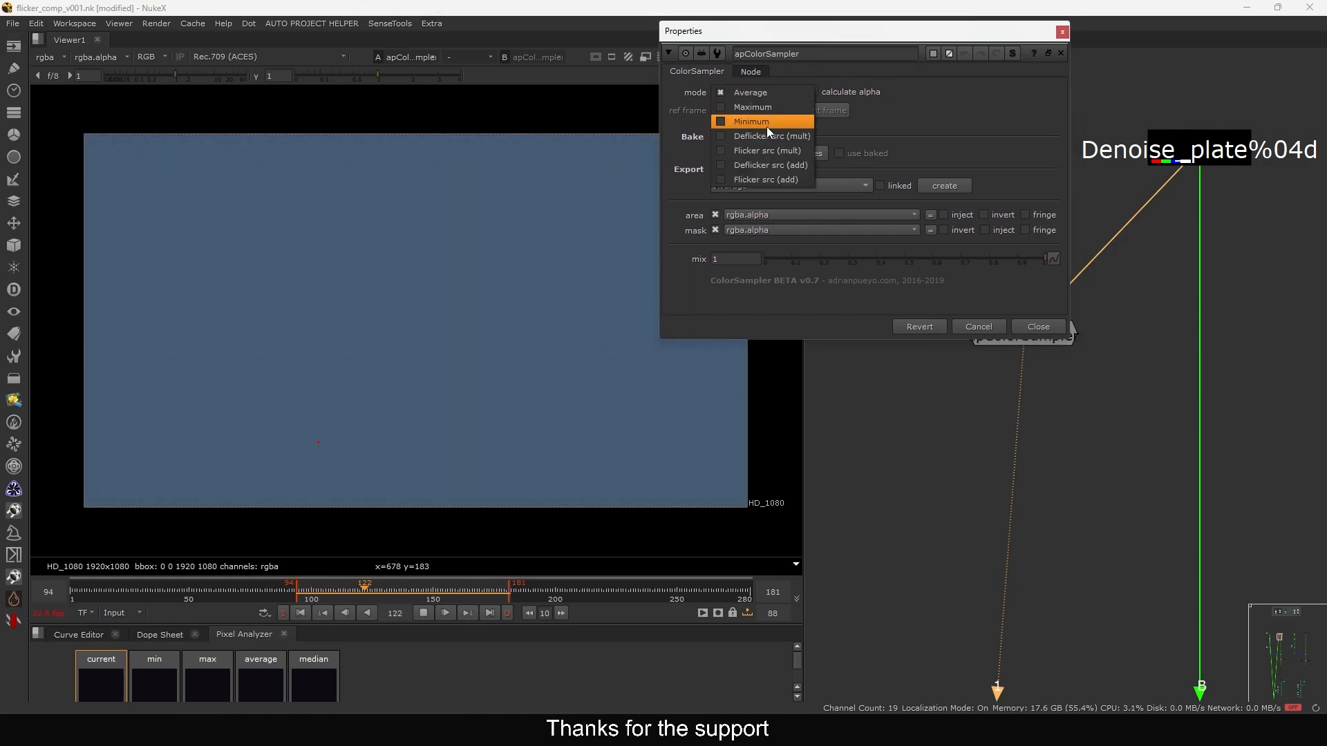
click(757, 139)
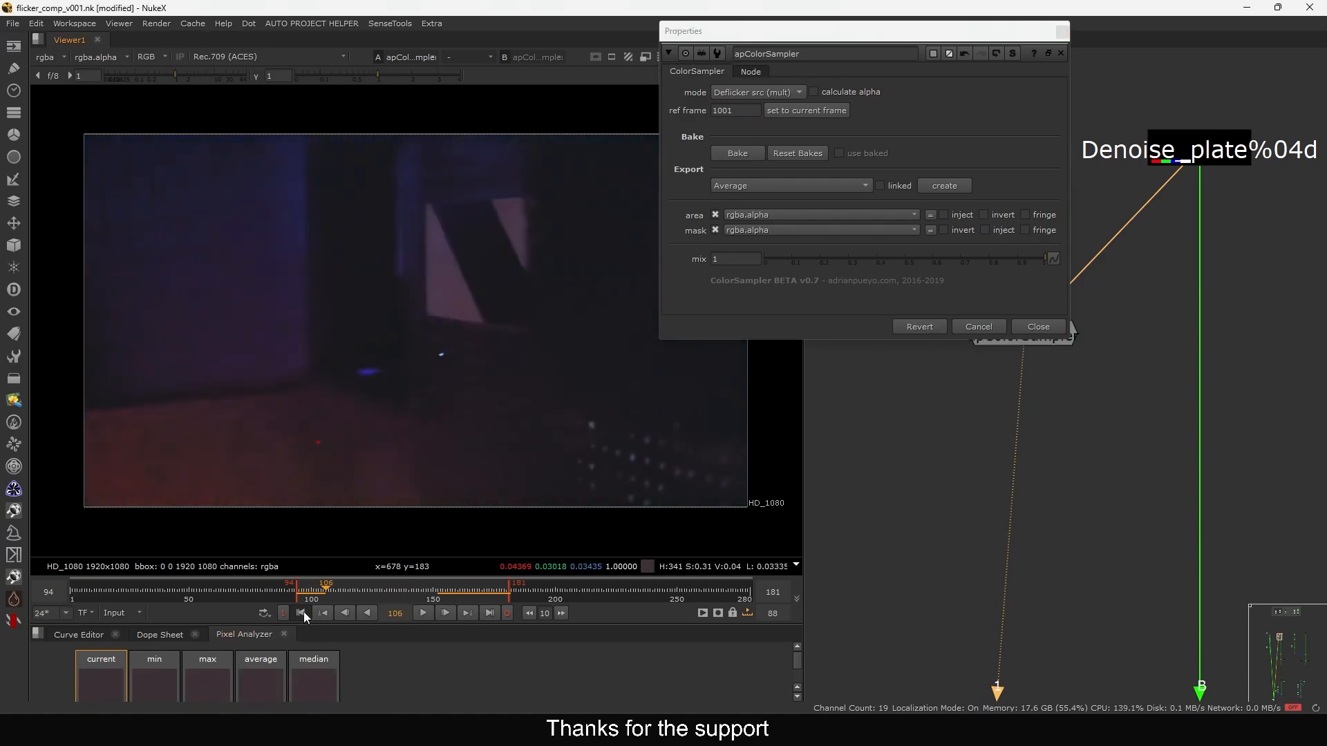
View the denoised plate at frame 140 and set that frame as the color sampler's reference frame
click(302, 612)
key(1)
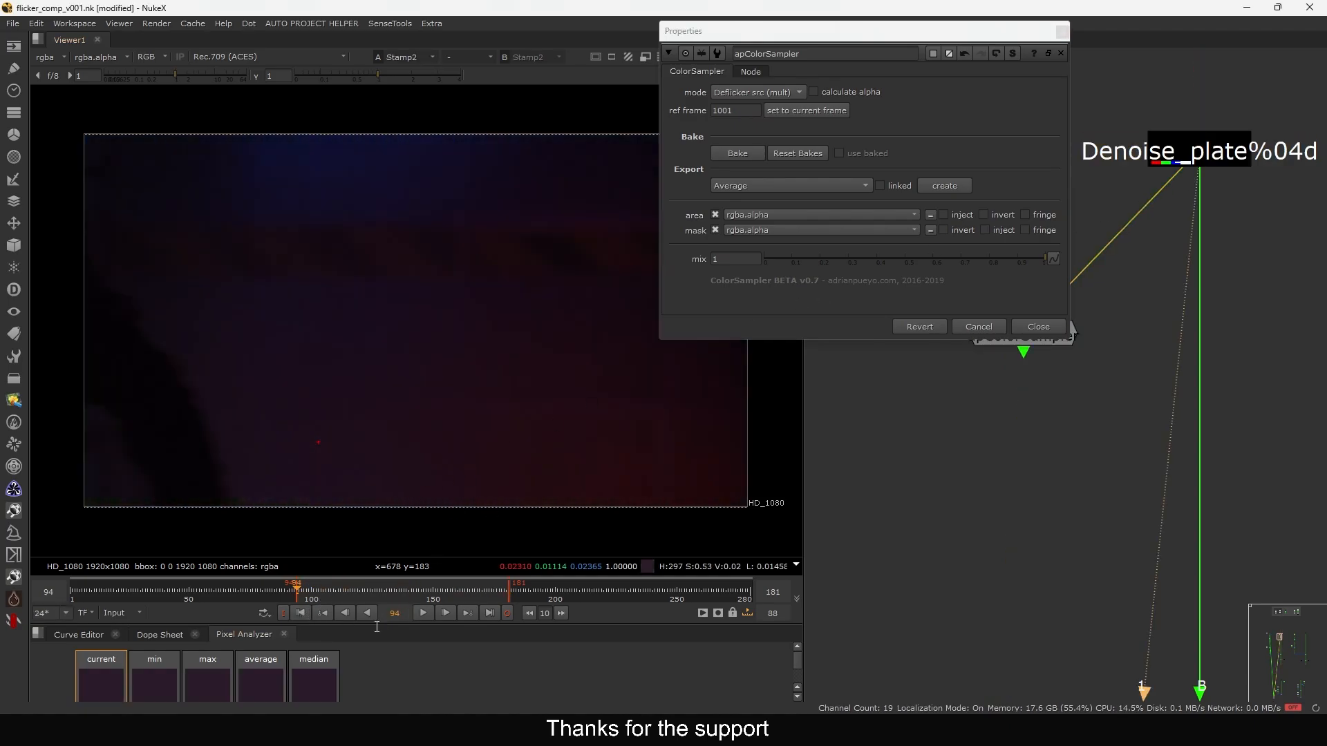
drag(296, 592, 406, 597)
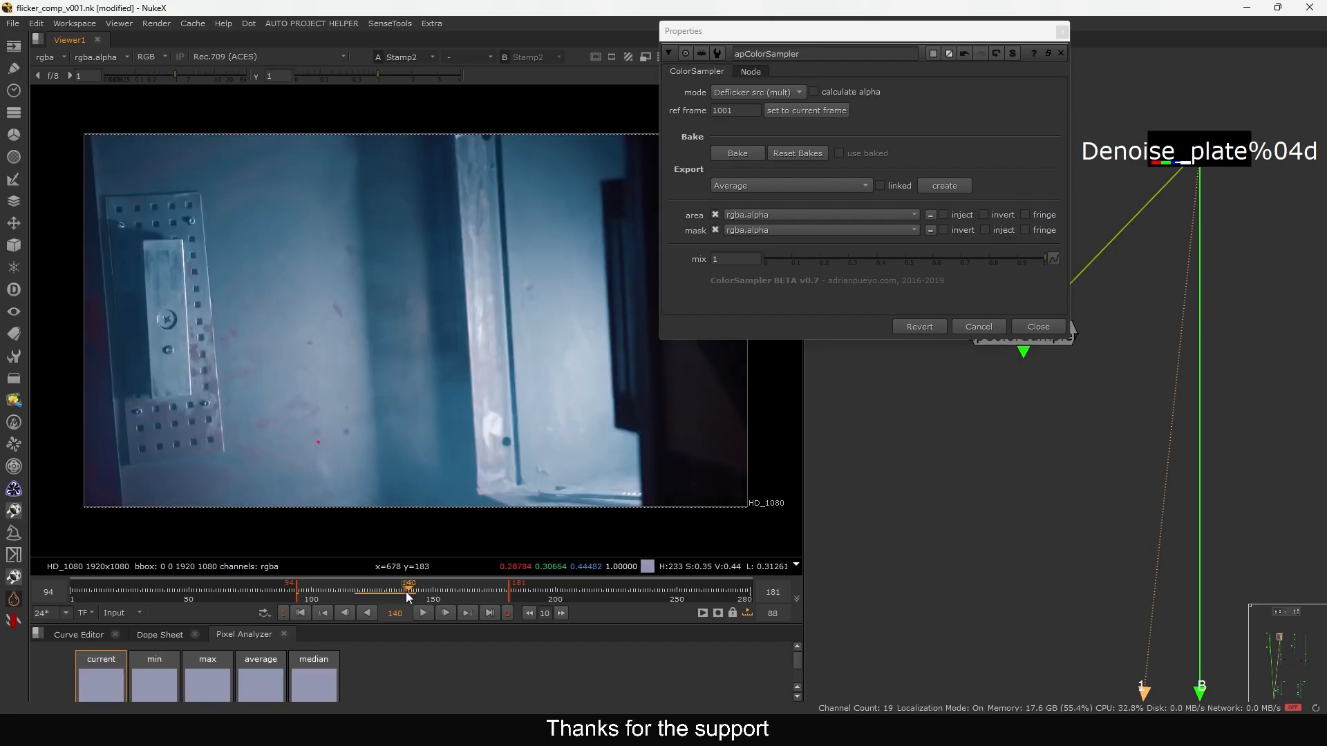
click(768, 111)
middle_drag(1018, 350, 1088, 414)
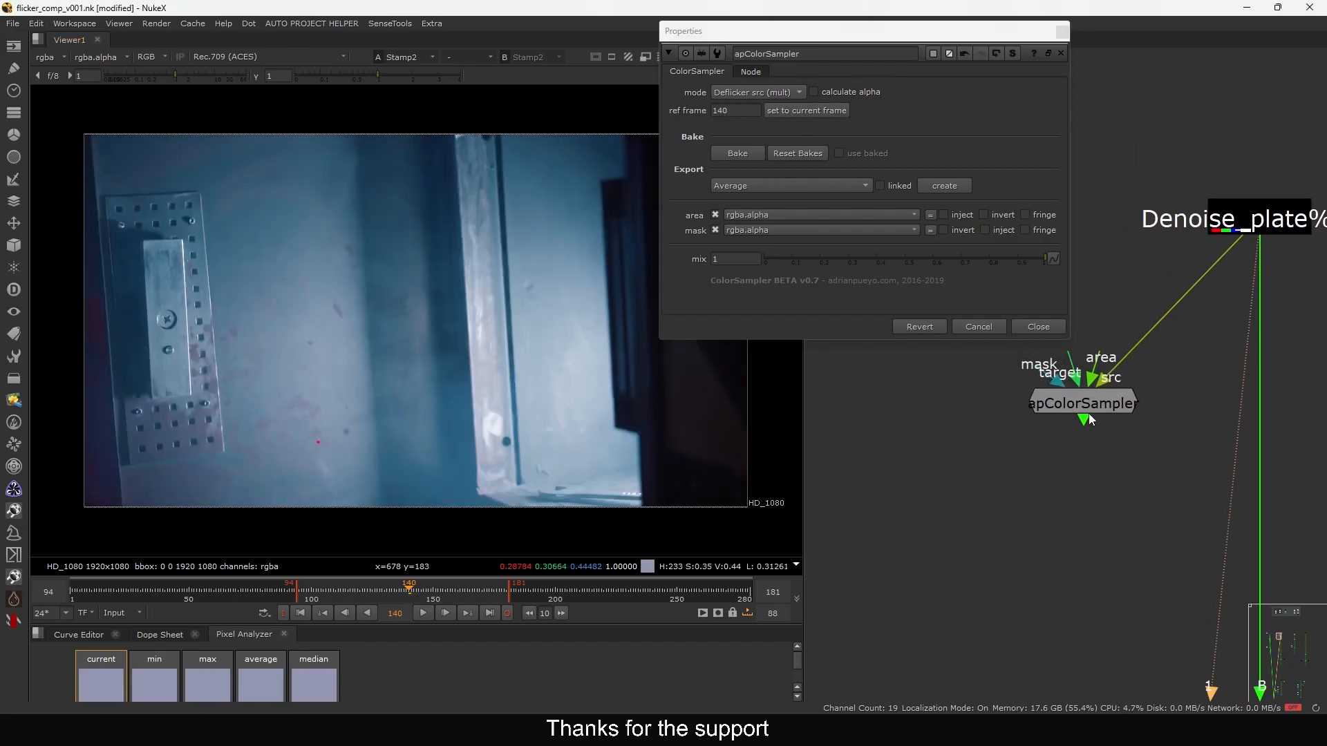
View the color sampler's output and play forward from frame 140 to examine the Deflicker src (mult) result
click(1090, 410)
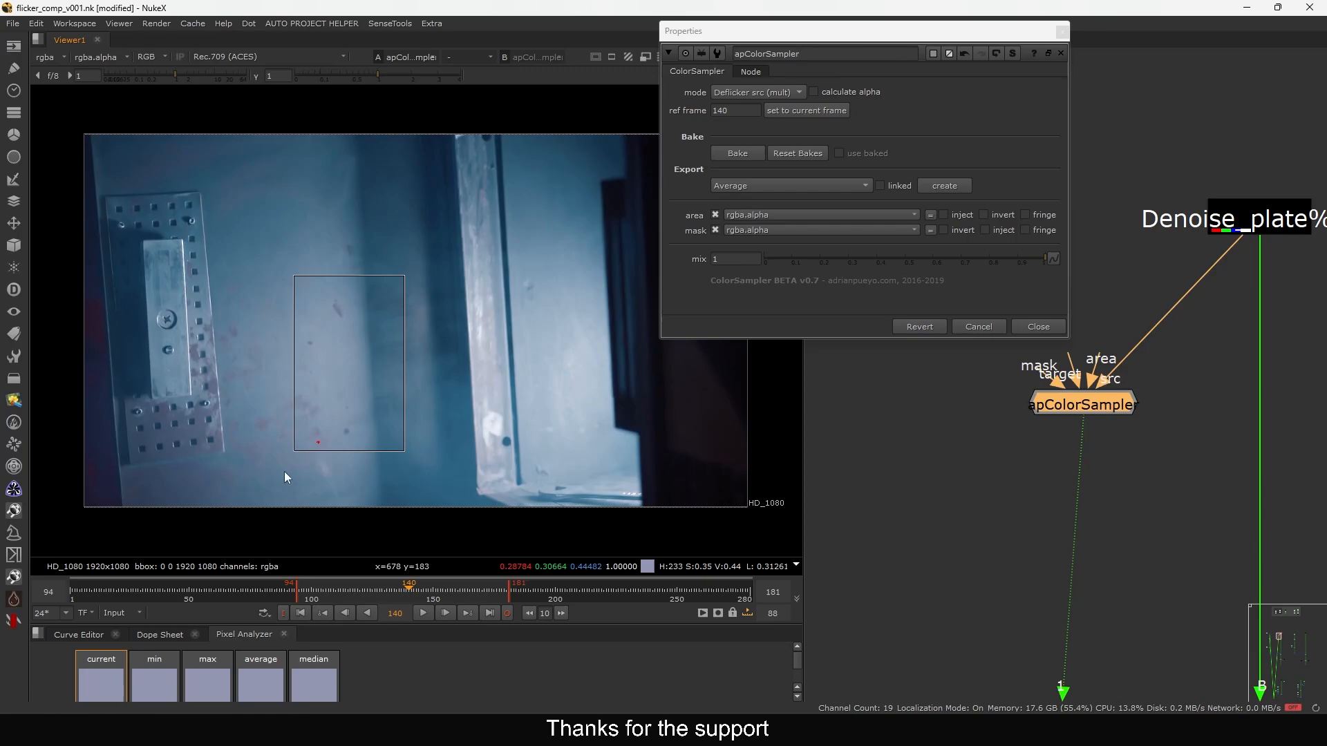
click(422, 613)
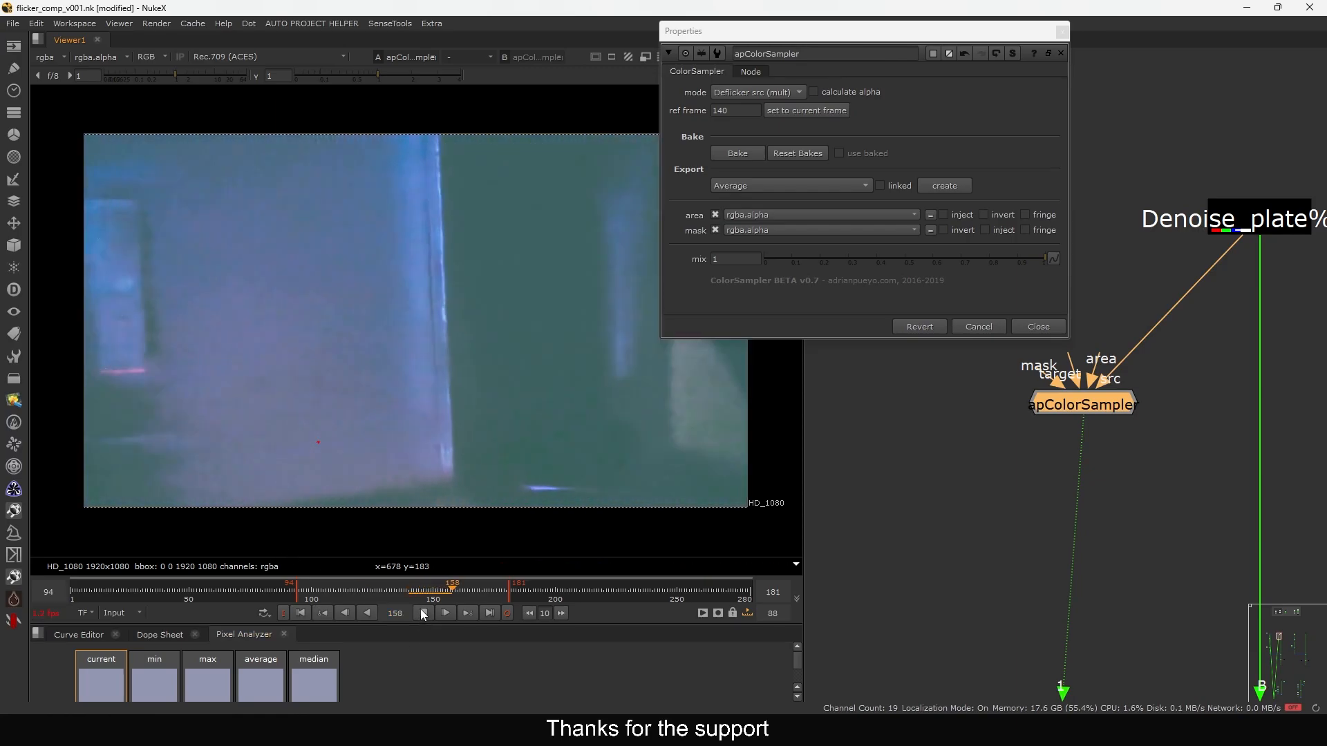
click(423, 613)
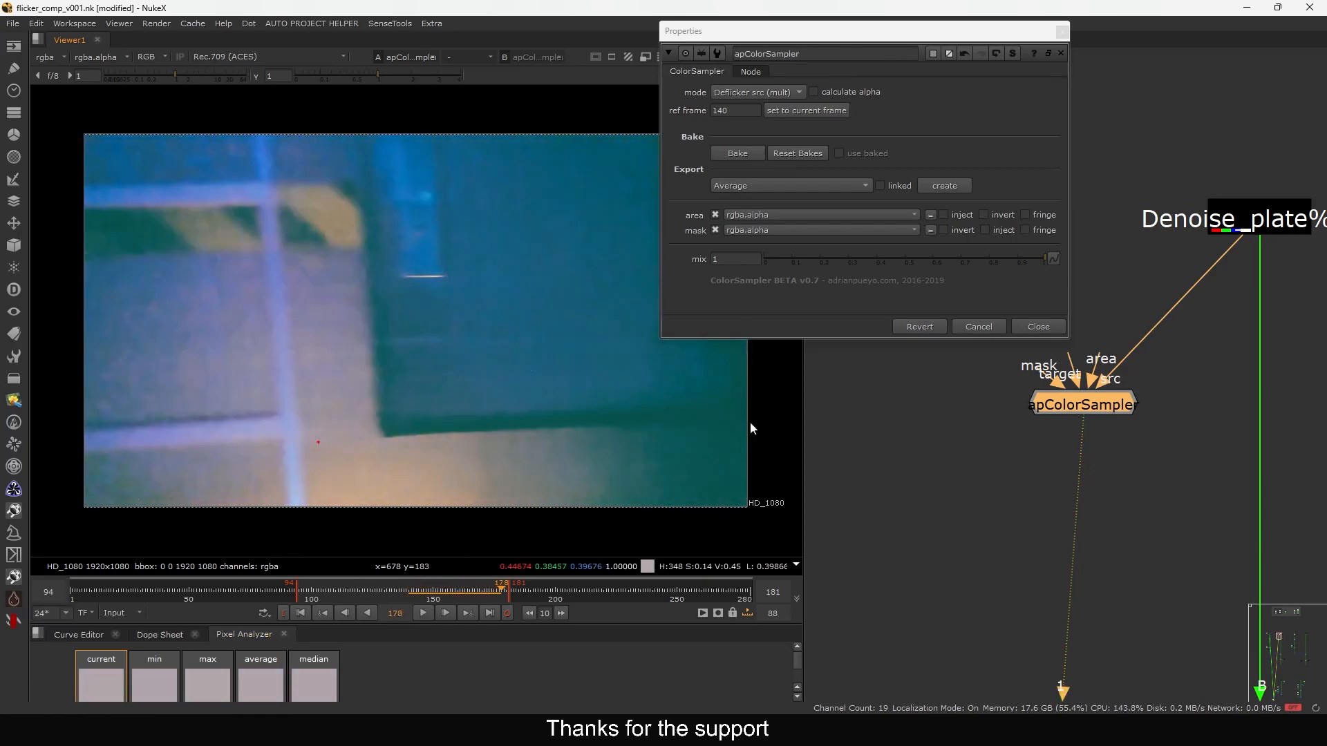
Compare the denoised plate with the color sampler's output, then play the deflickered result from the start of the range to frame 128
click(1245, 224)
key(1)
drag(1077, 392, 1066, 402)
key(1)
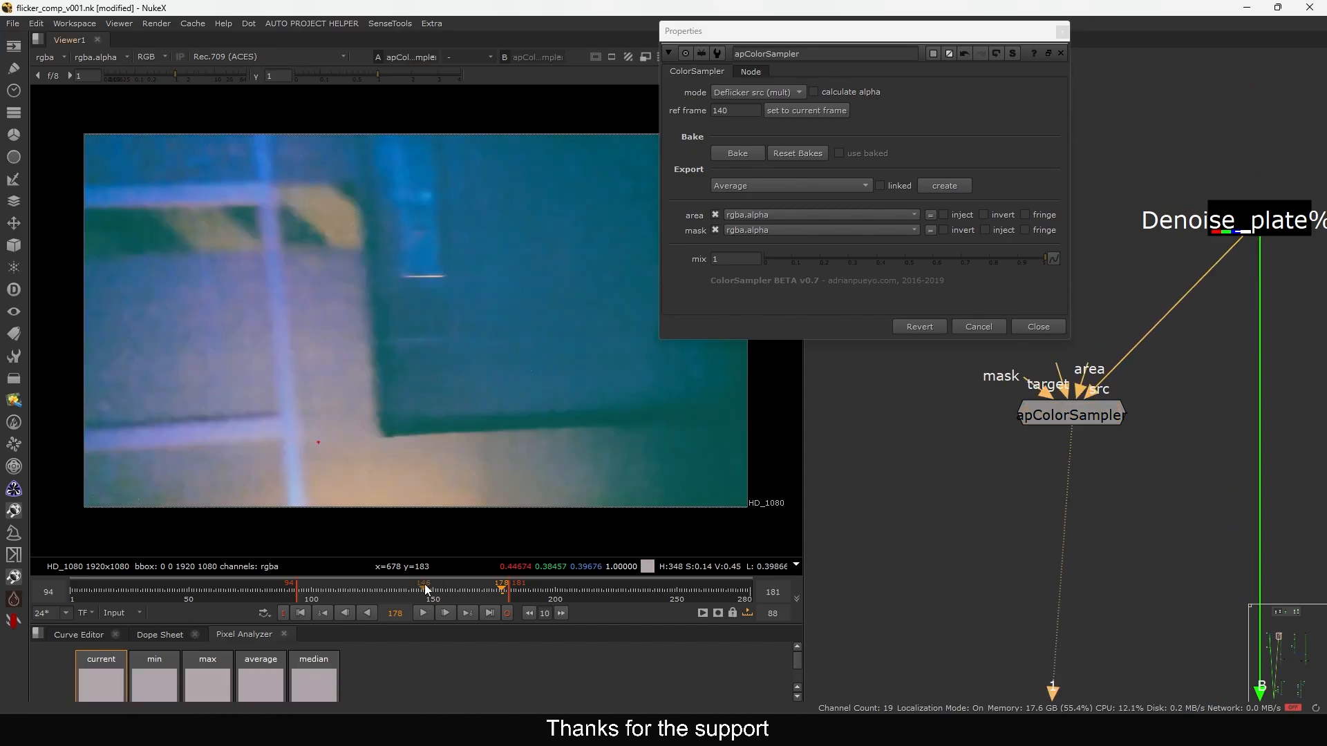
key(l)
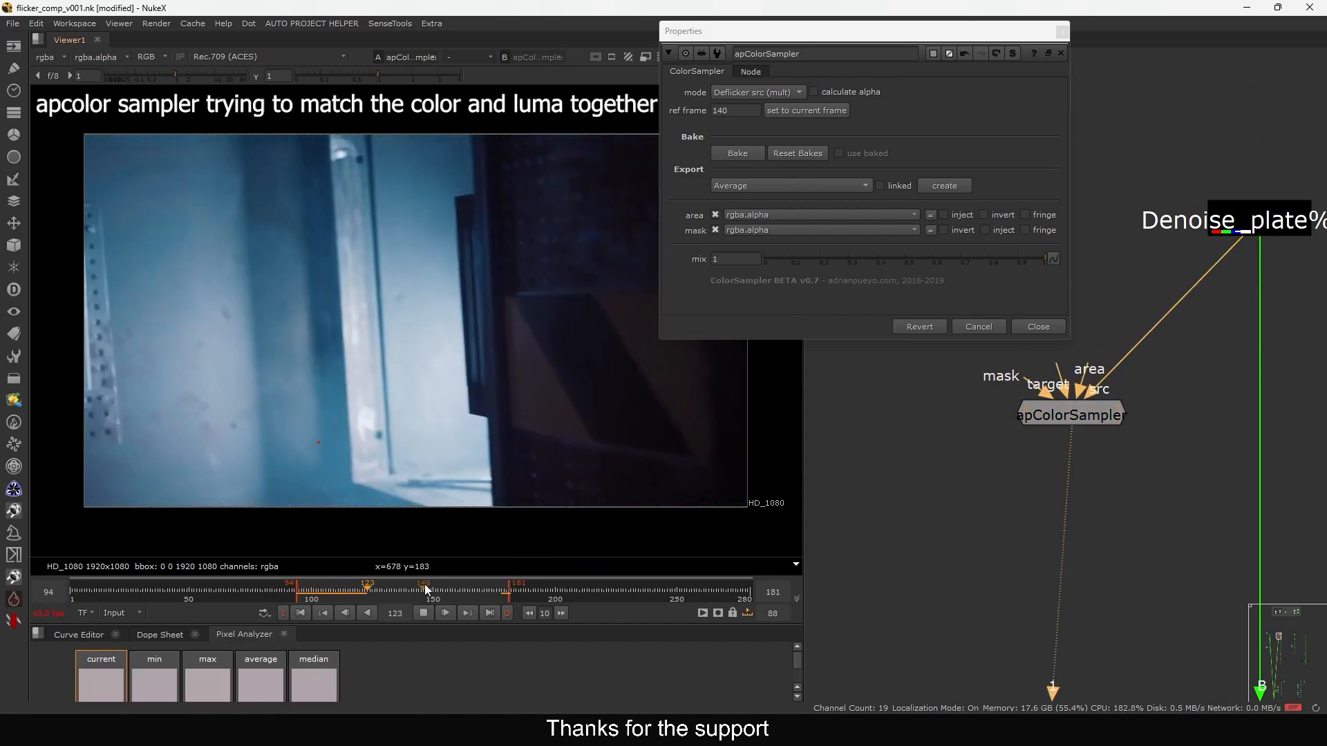
key(k)
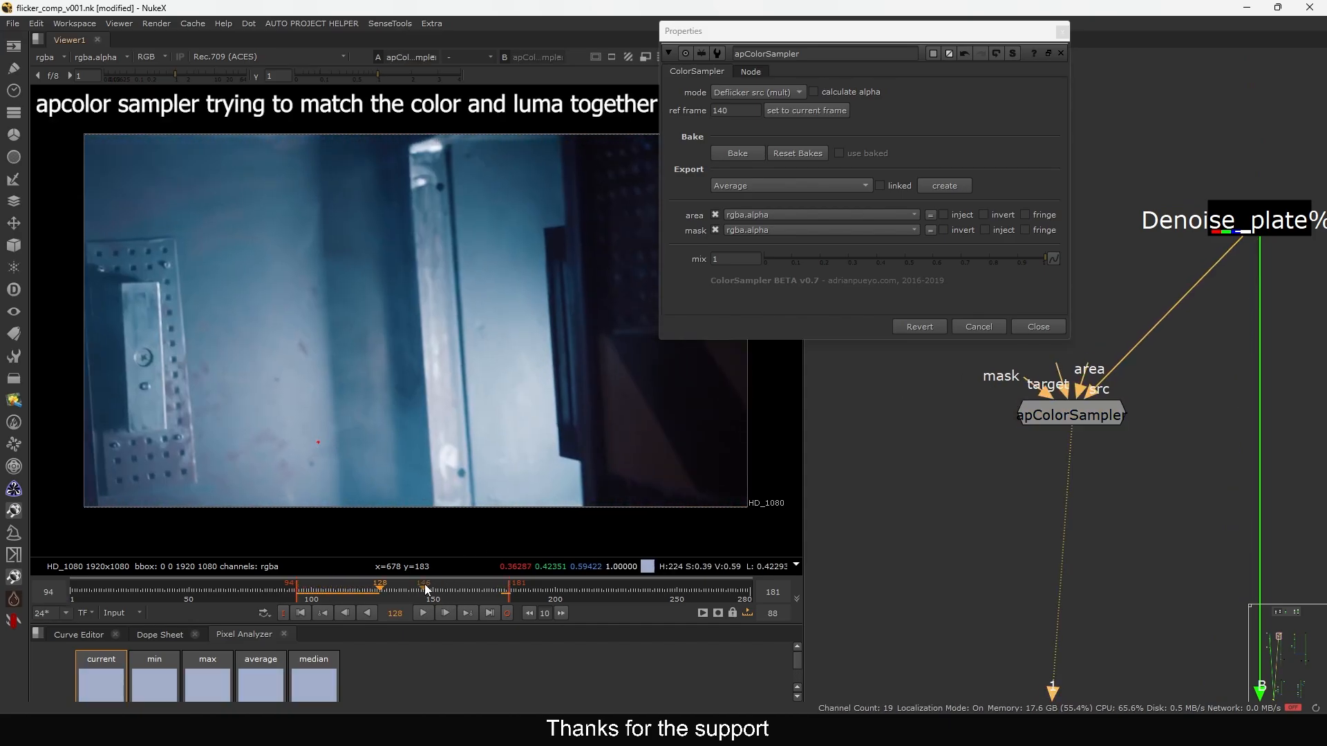
Toggle the color sampler off and back on around frames 128 and 129 to compare the plate with the deflickered result
click(1073, 416)
key(d)
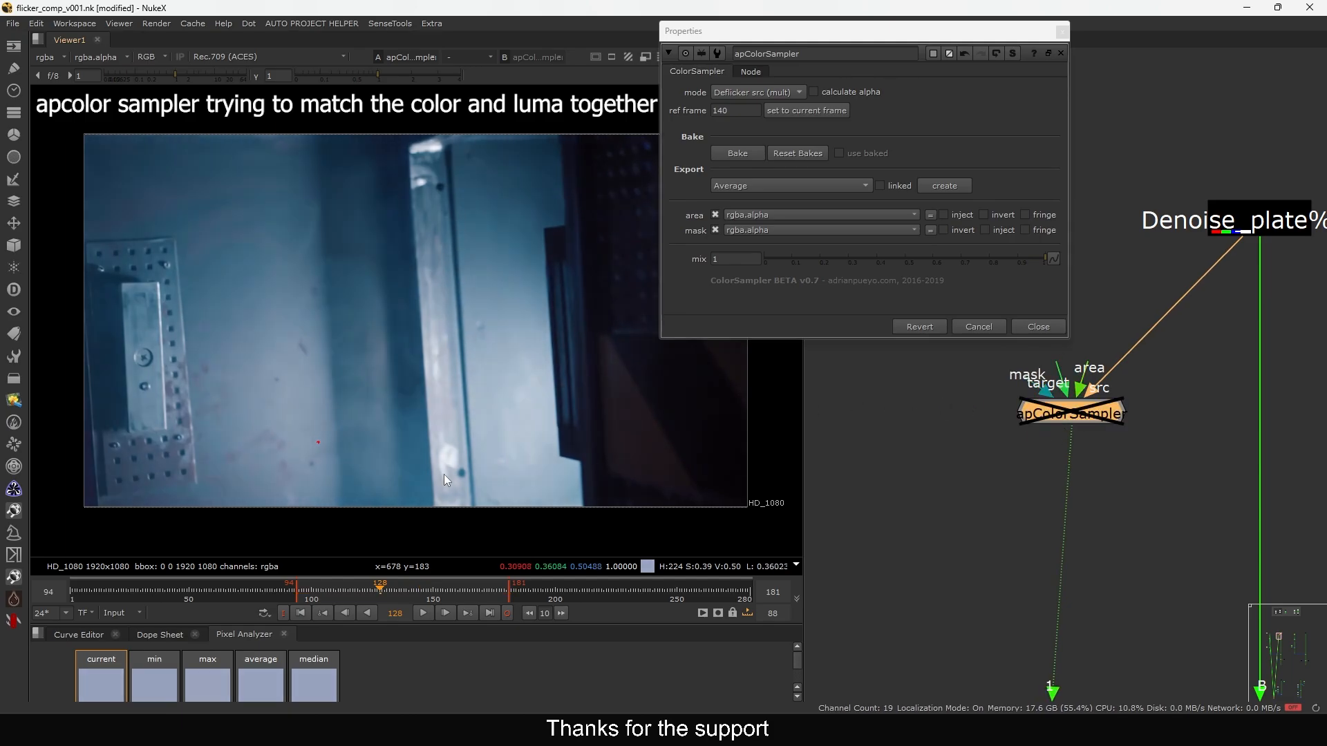
key(Right)
key(d)
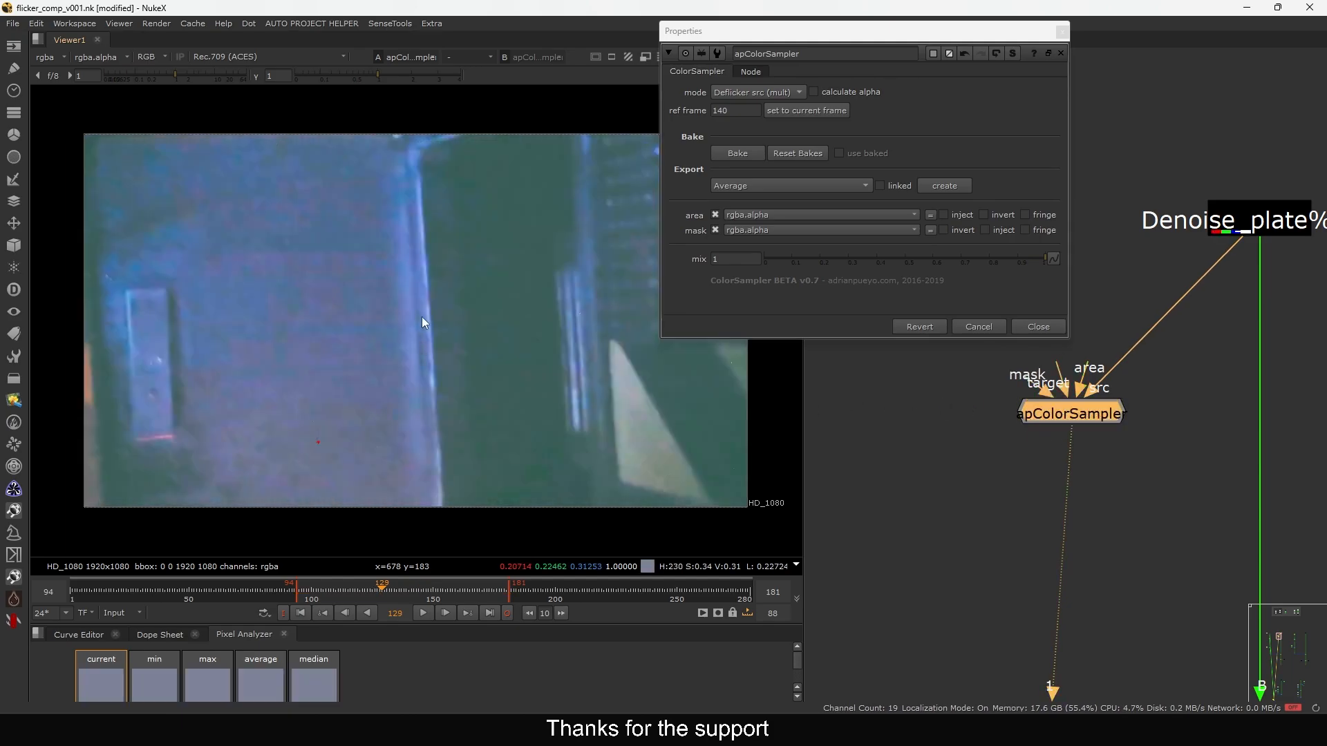
Step between frames 128 and 129 in luminance view to examine the deflickered brightness, then return to RGB view at frame 129
key(y)
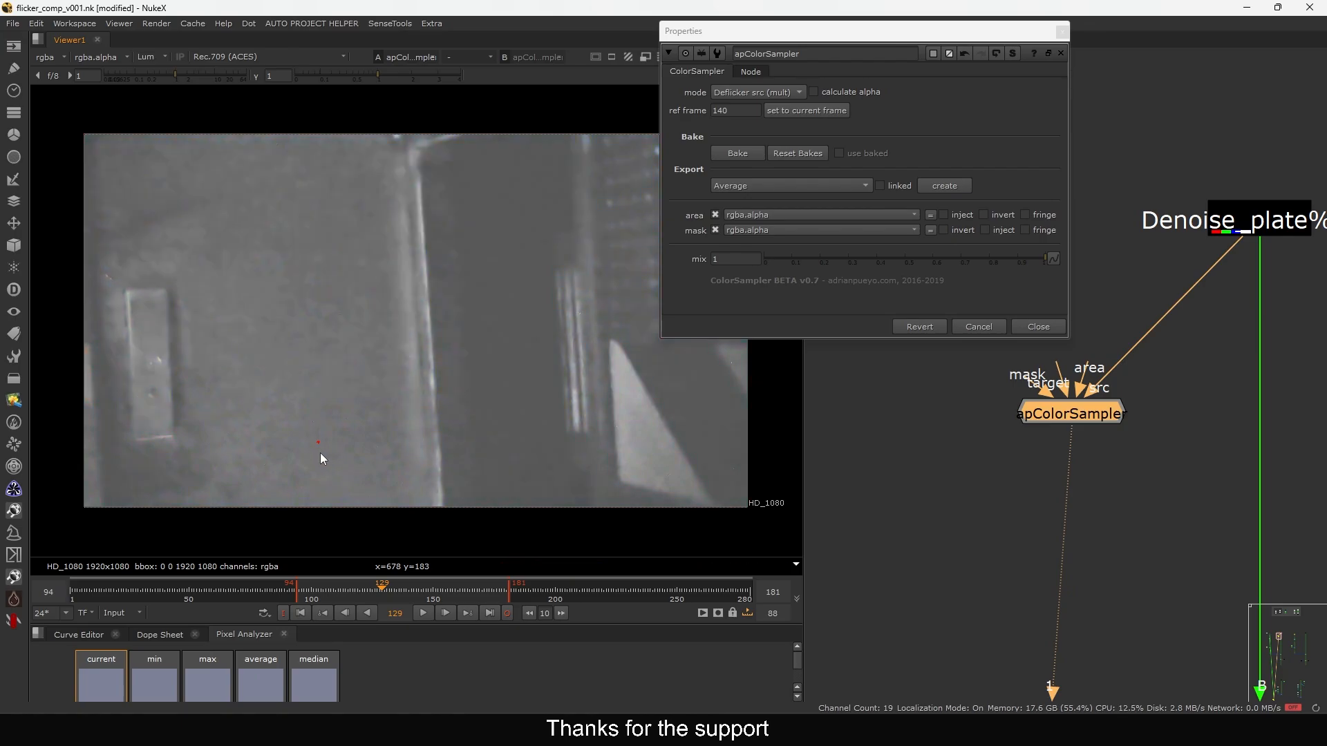
key(Right)
key(Right)
key(Right)
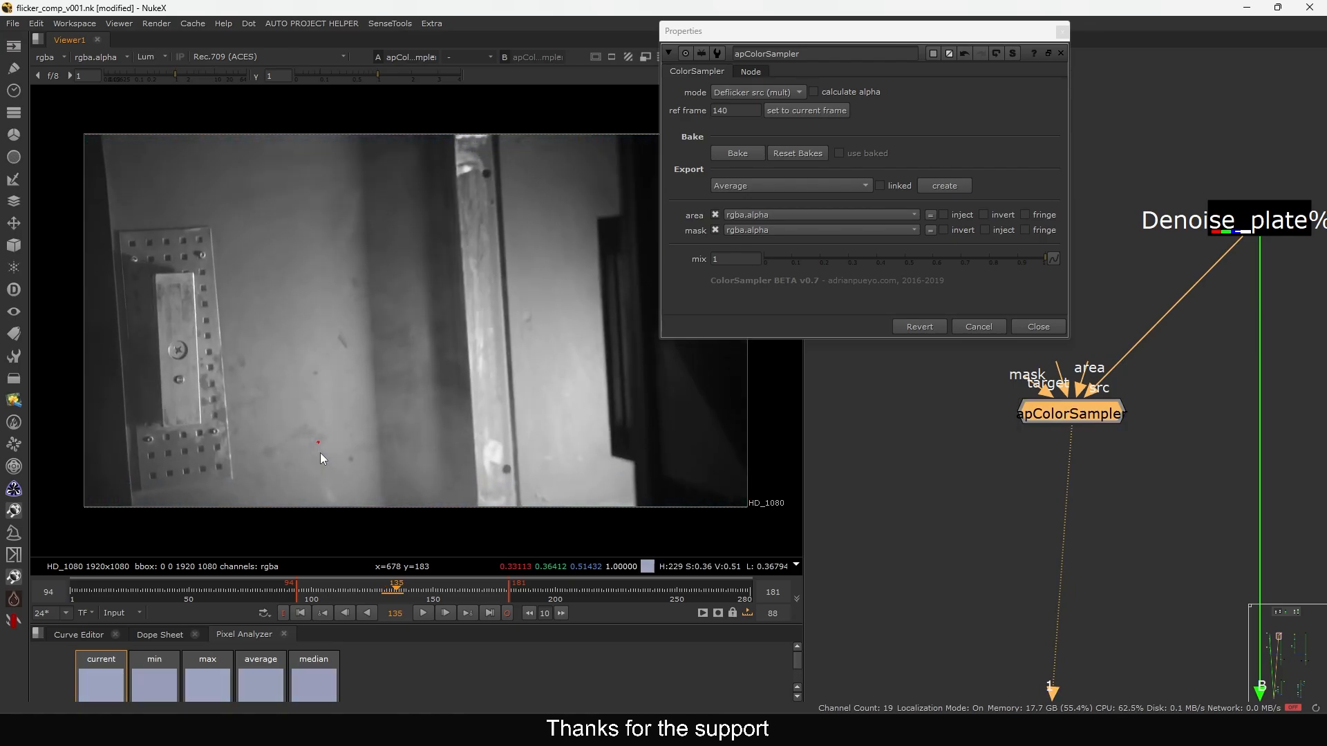
key(Left)
key(Left)
key(Left)
key(Left)
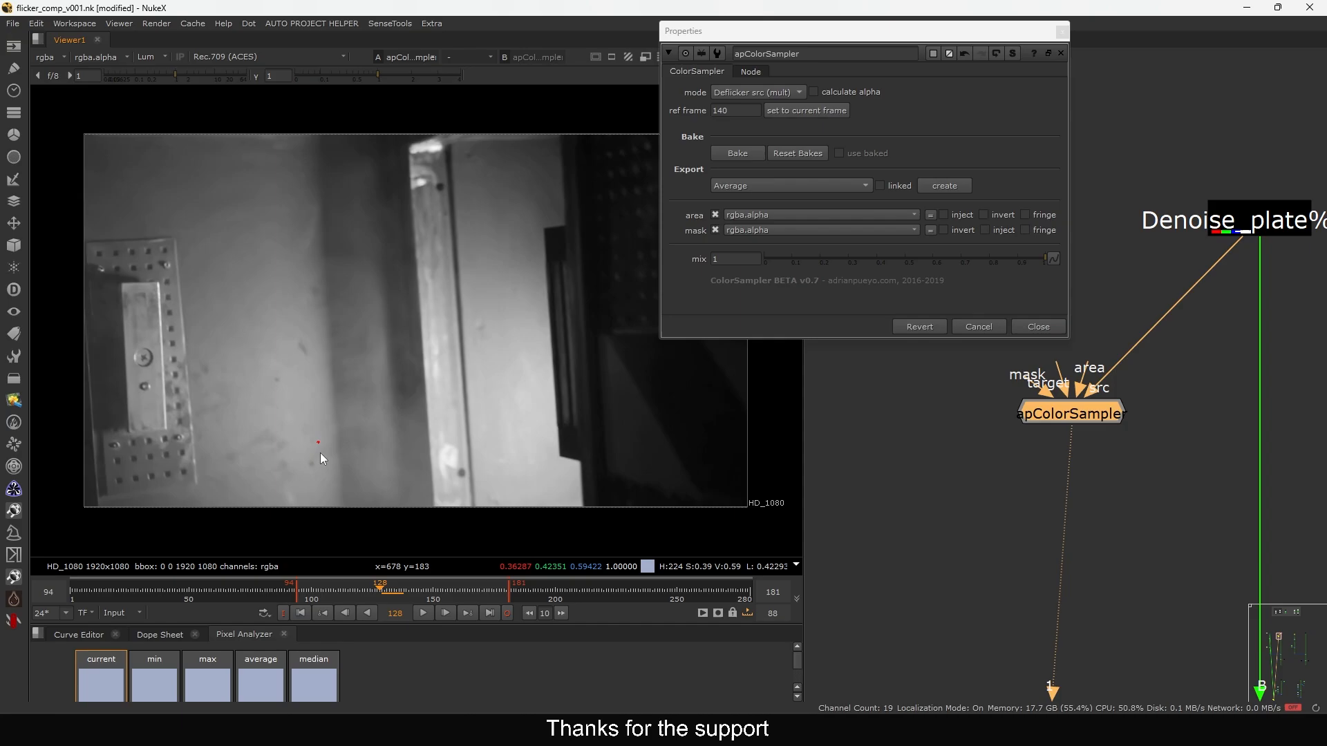
key(Right)
key(Left)
key(Right)
key(Left)
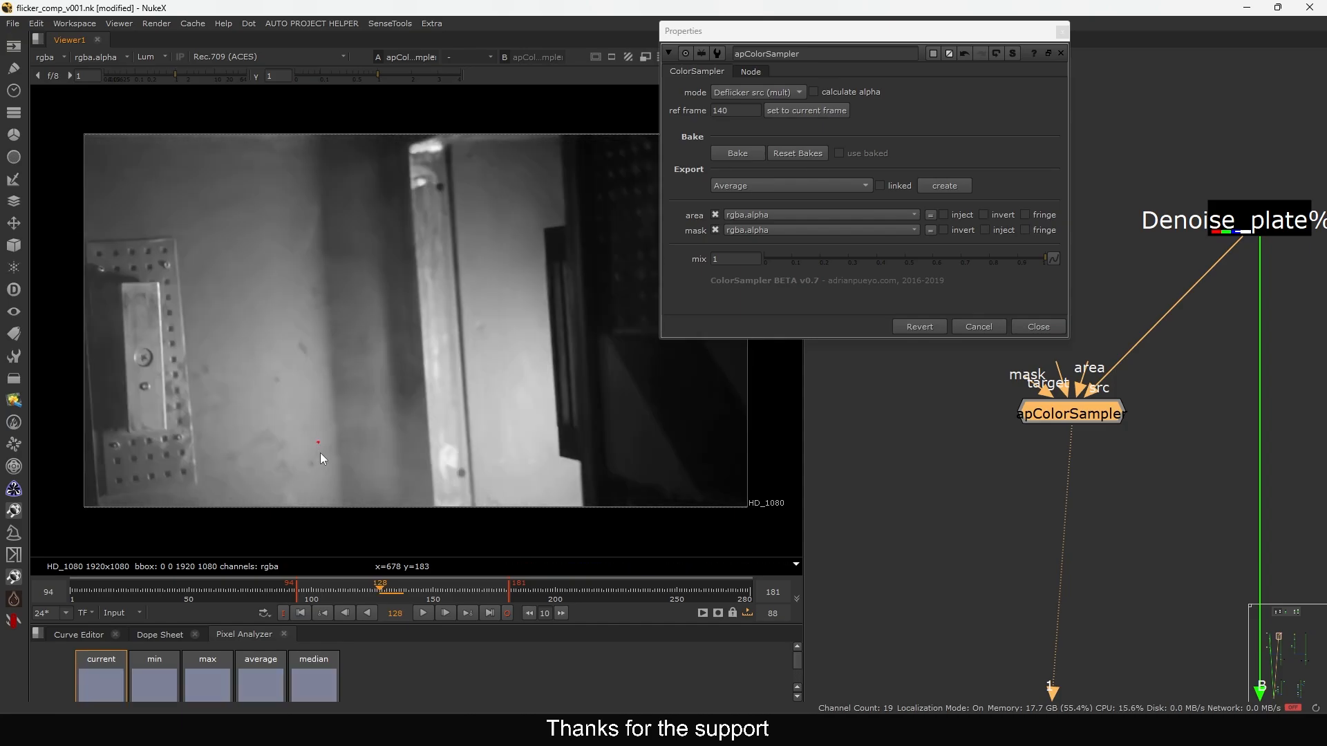
key(Right)
key(Left)
key(Right)
key(Left)
key(Right)
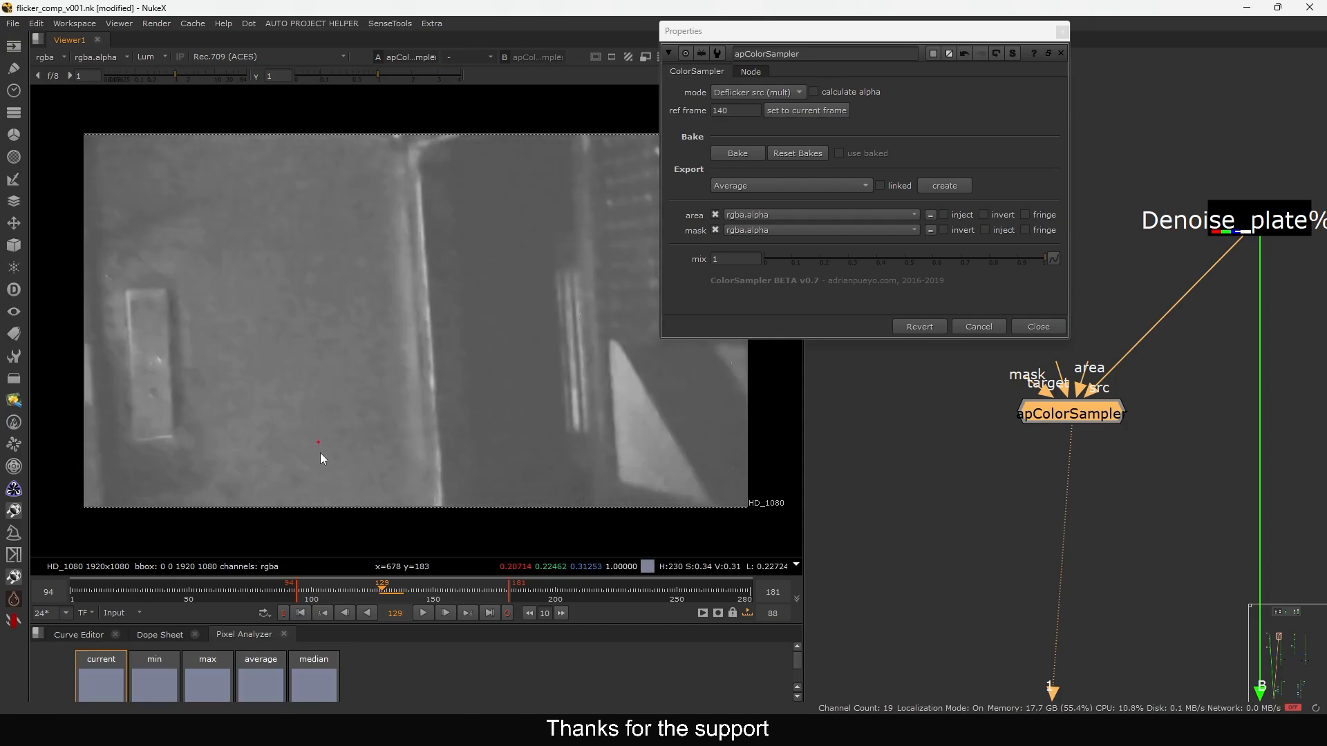
key(Left)
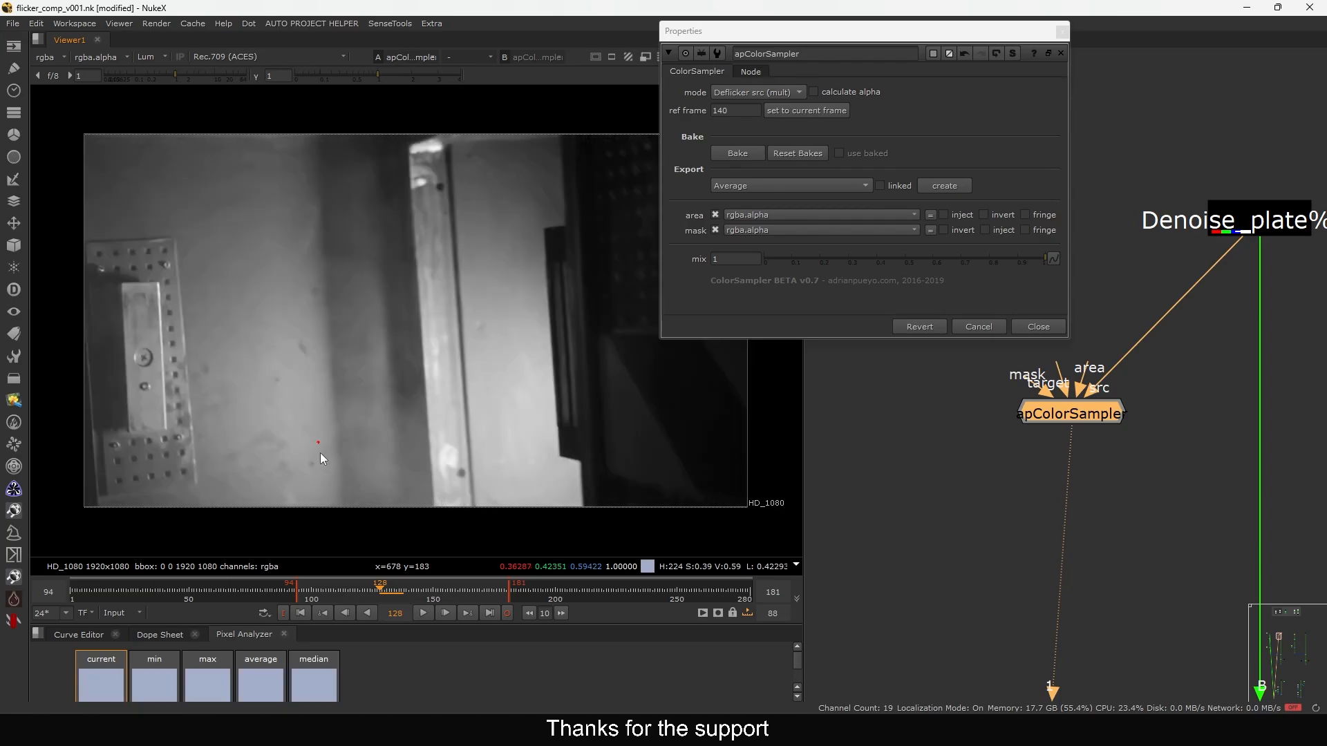
key(y)
key(Right)
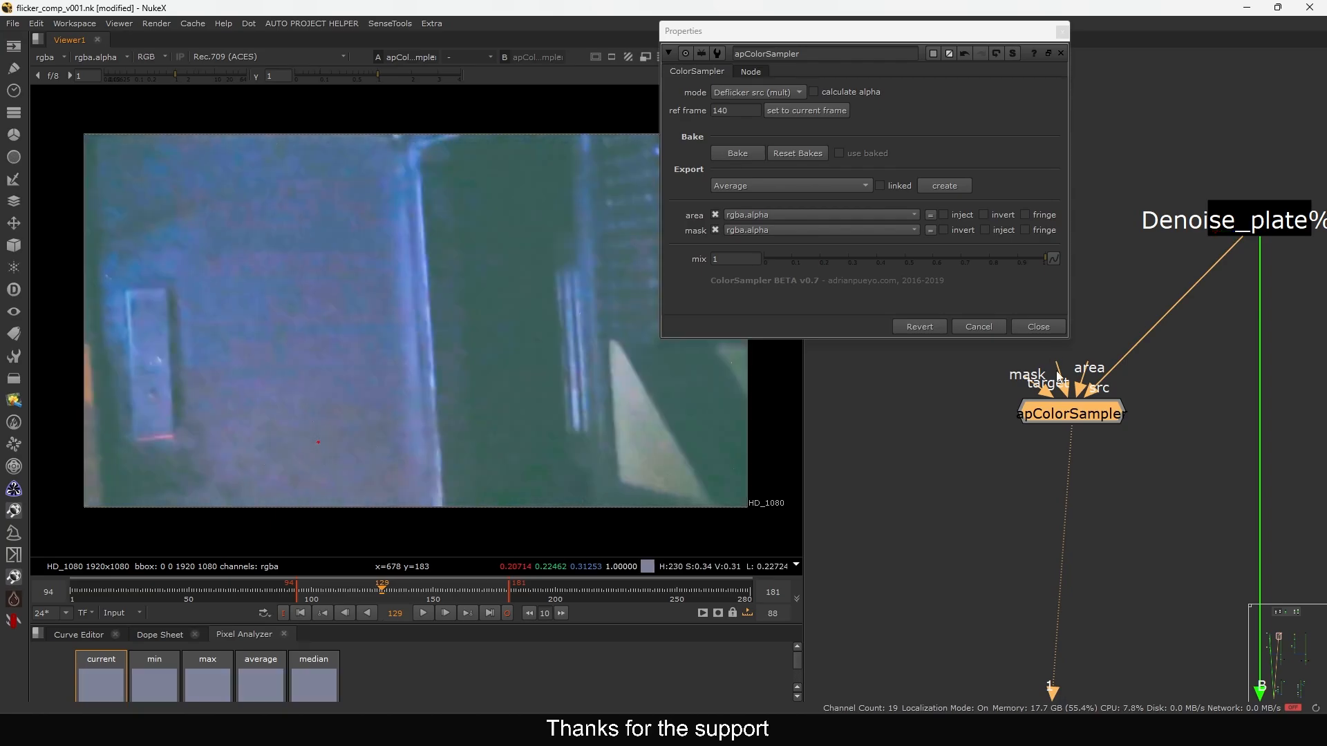
drag(1074, 415, 1062, 417)
mouse_move(880, 34)
mouse_down()
mouse_move(869, 51)
mouse_move(884, 56)
mouse_up()
drag(1057, 416, 1128, 430)
drag(1210, 268, 1153, 339)
drag(1113, 417, 1037, 416)
drag(964, 477, 1070, 522)
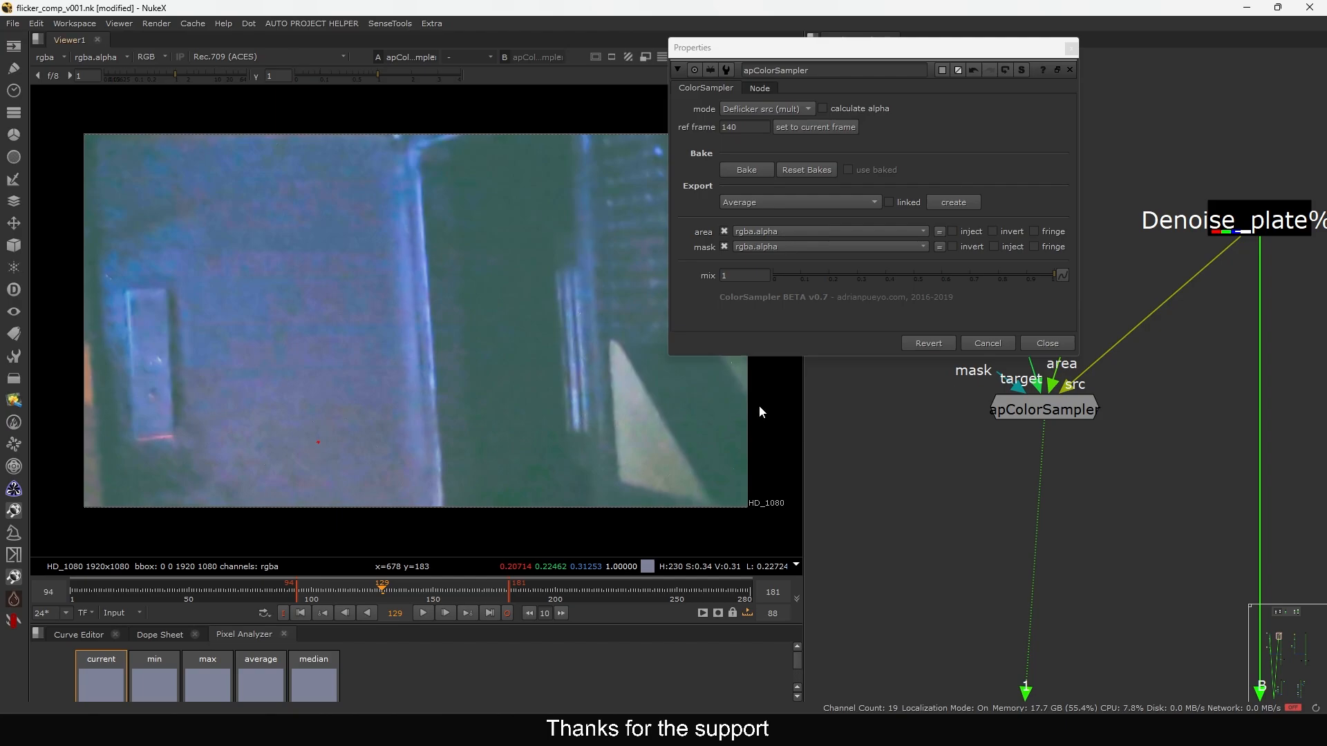
scroll(1053, 445, down, 5)
middle_drag(891, 518, 1073, 485)
drag(969, 400, 1060, 554)
middle_drag(1178, 426, 990, 479)
scroll(1065, 442, up, 5)
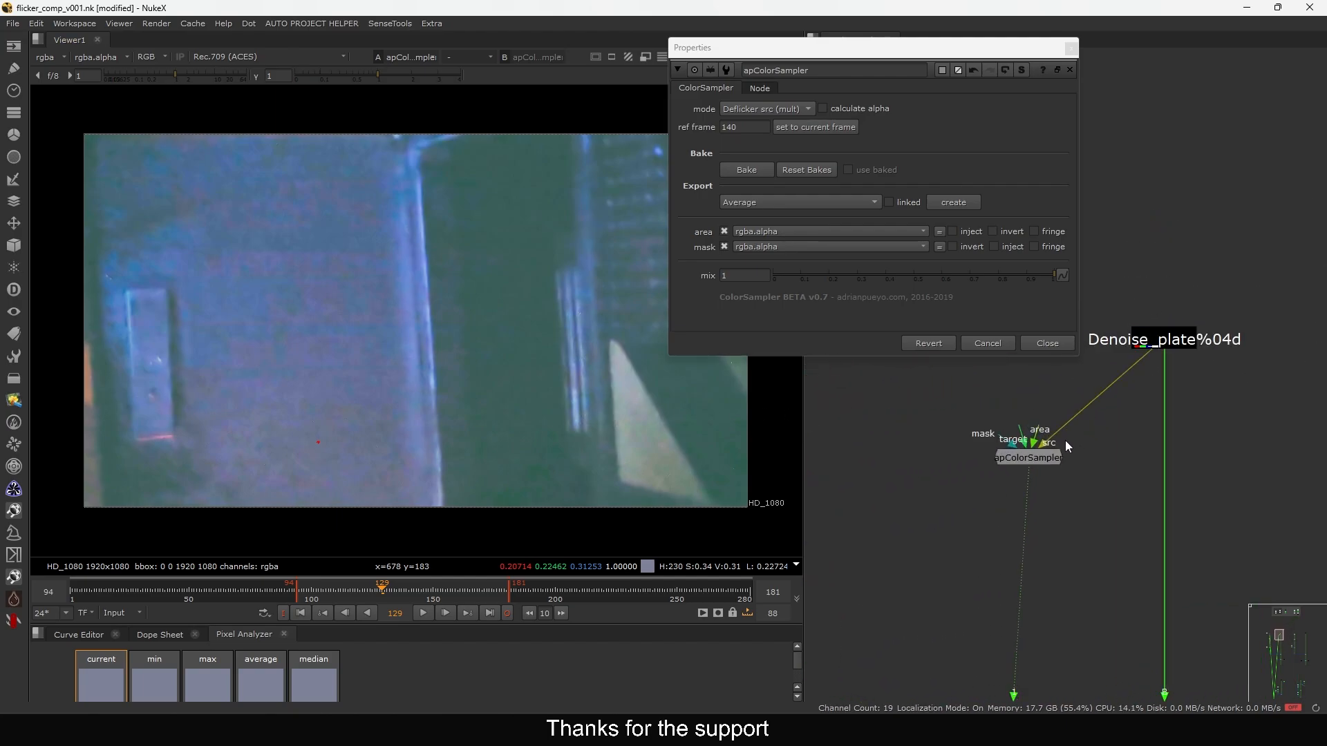
Bake the color sampler over the in-out frame range 94-181
drag(1023, 462, 1010, 470)
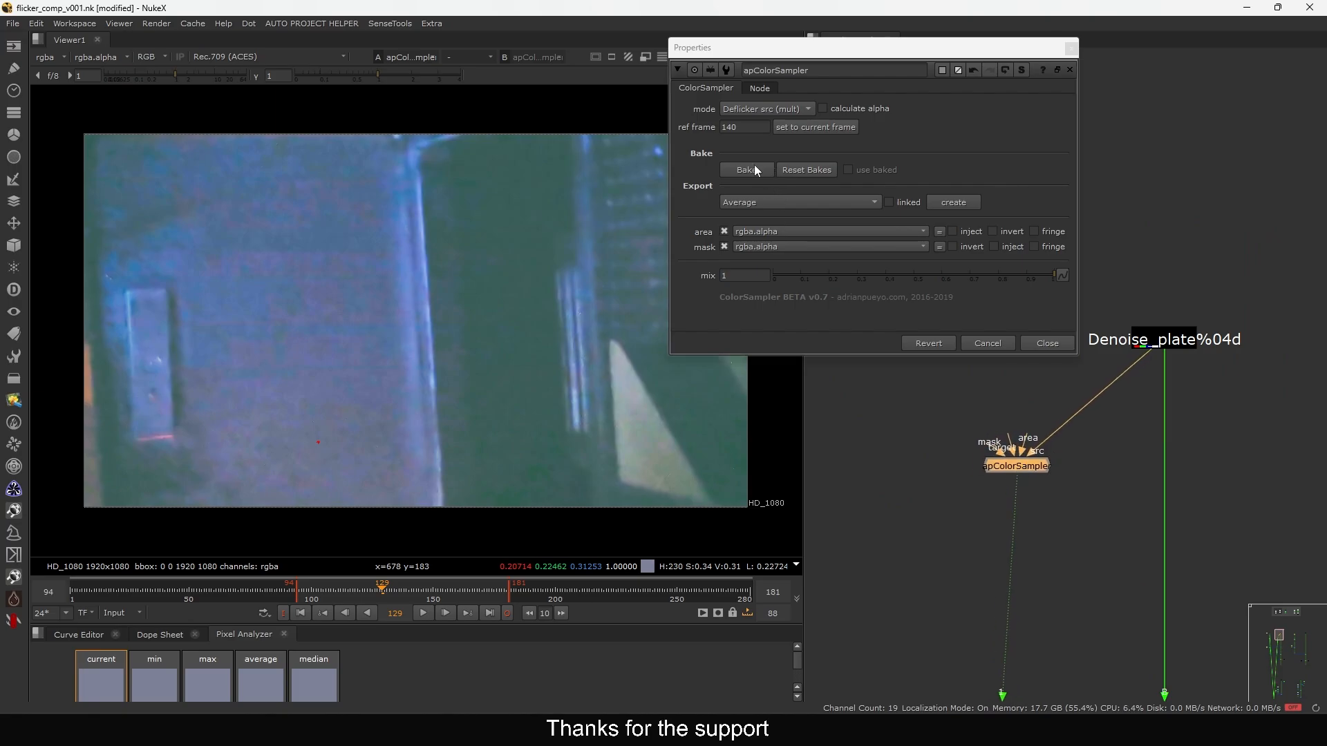
click(752, 169)
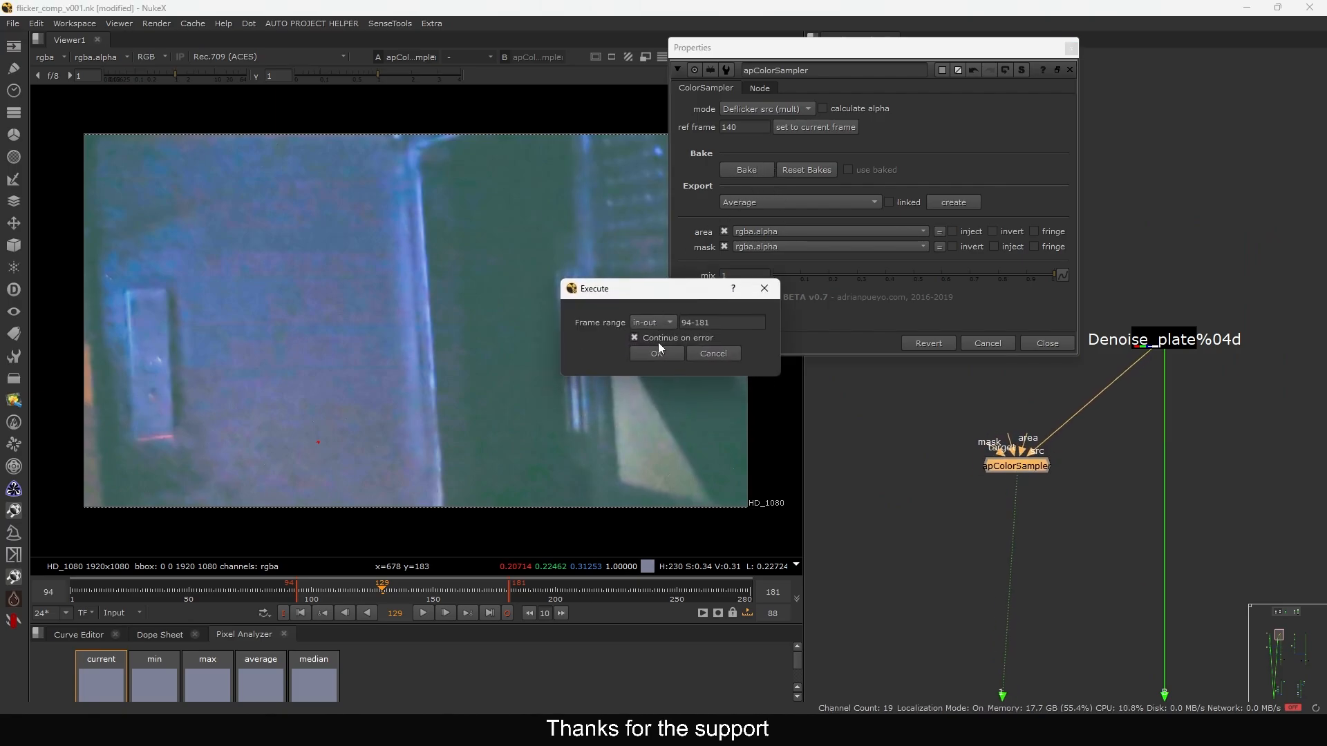
key(Return)
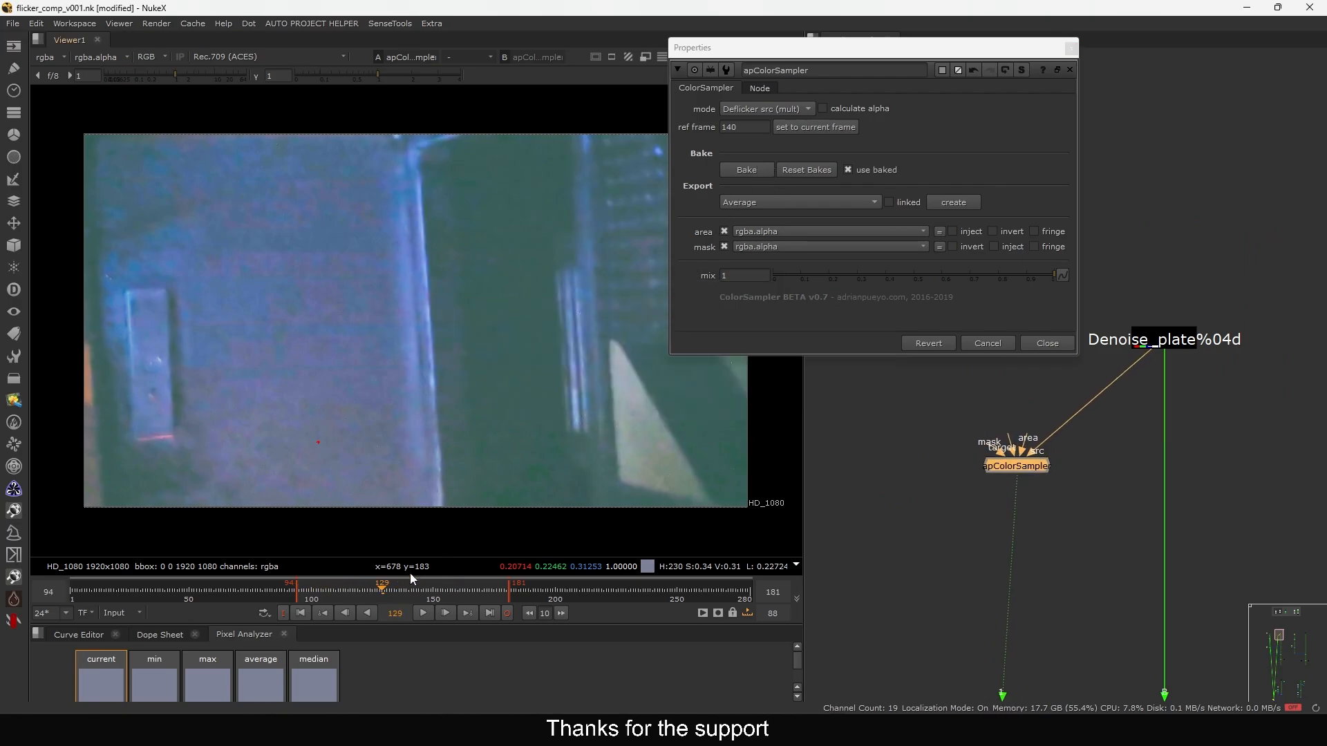
Toggle the color sampler's use baked option and play forward to frame 158 to check the baked result
click(859, 172)
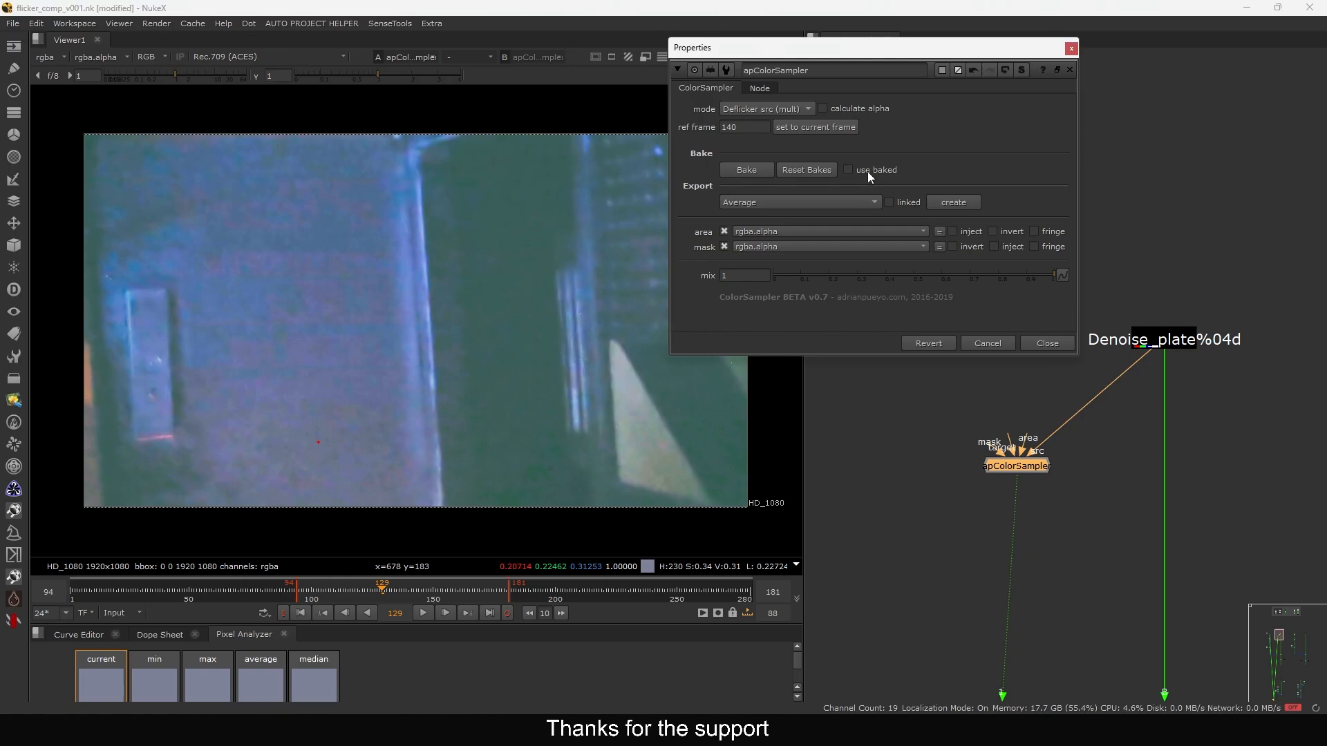
click(967, 462)
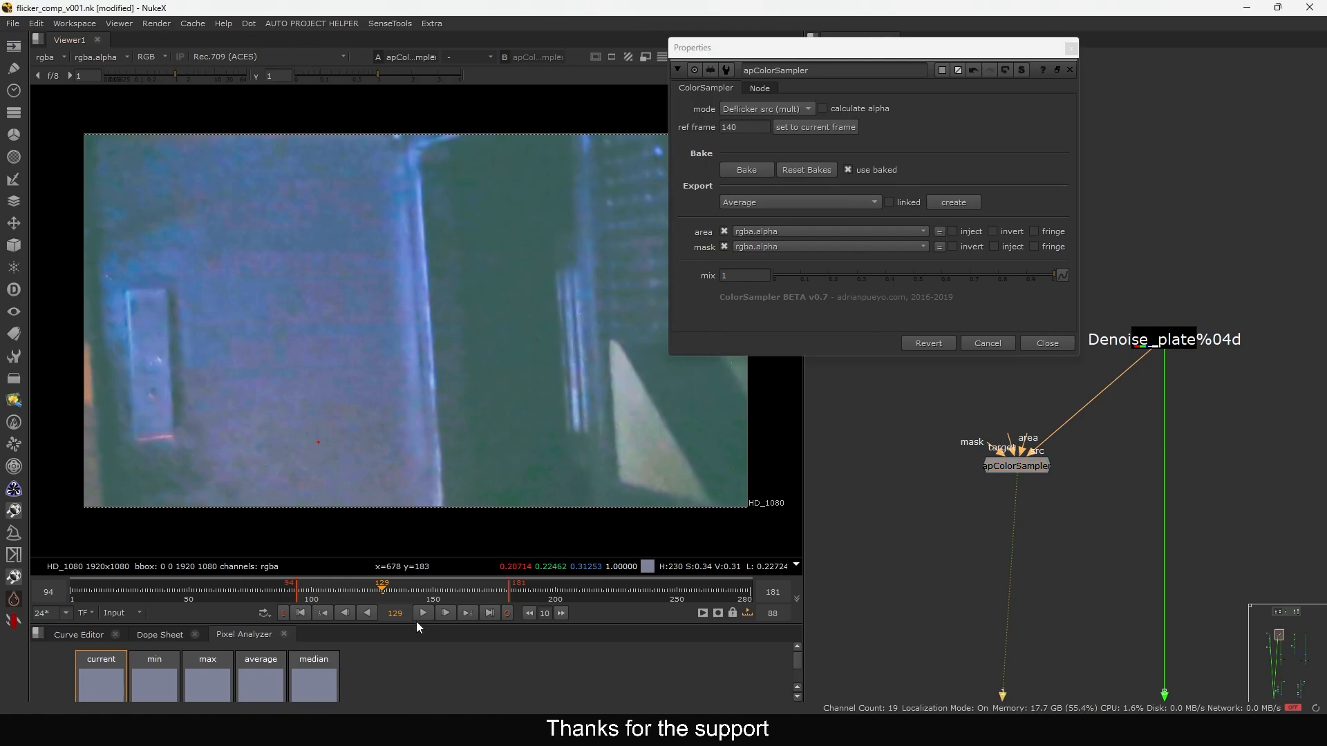
click(423, 613)
click(423, 614)
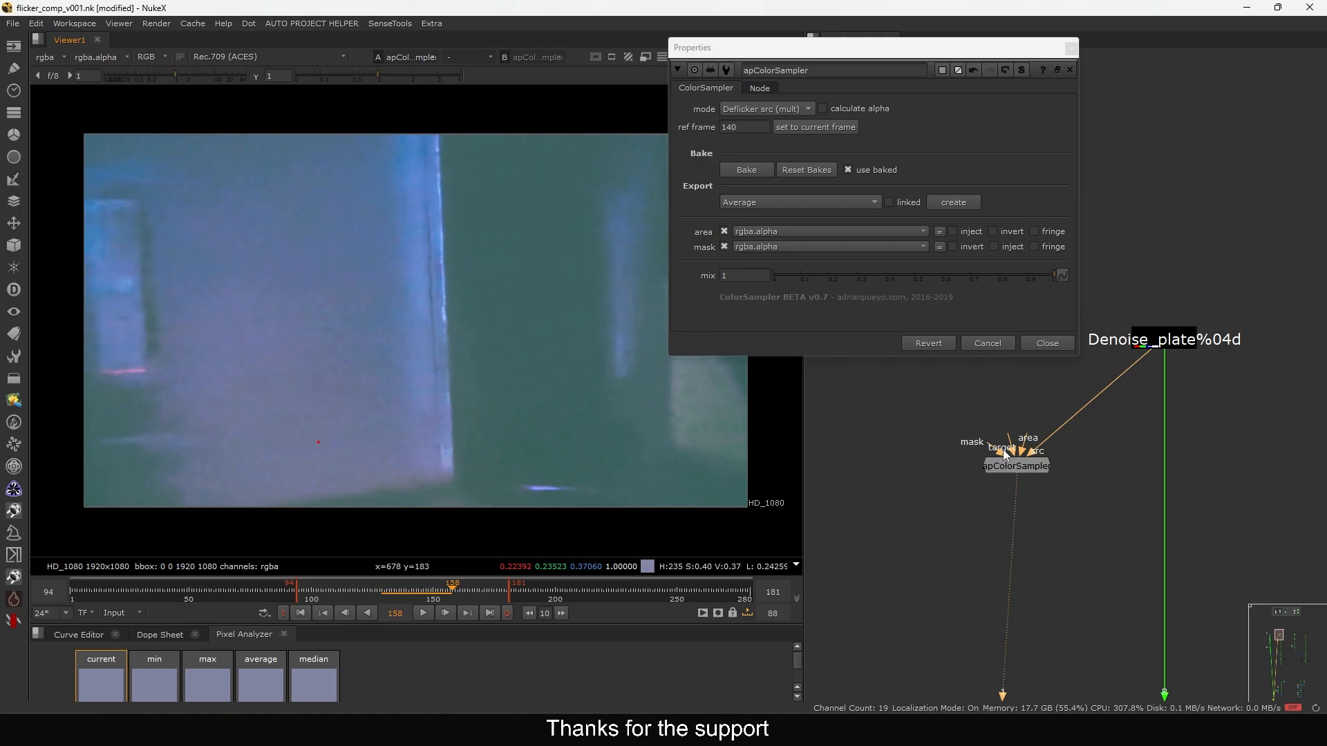
click(869, 169)
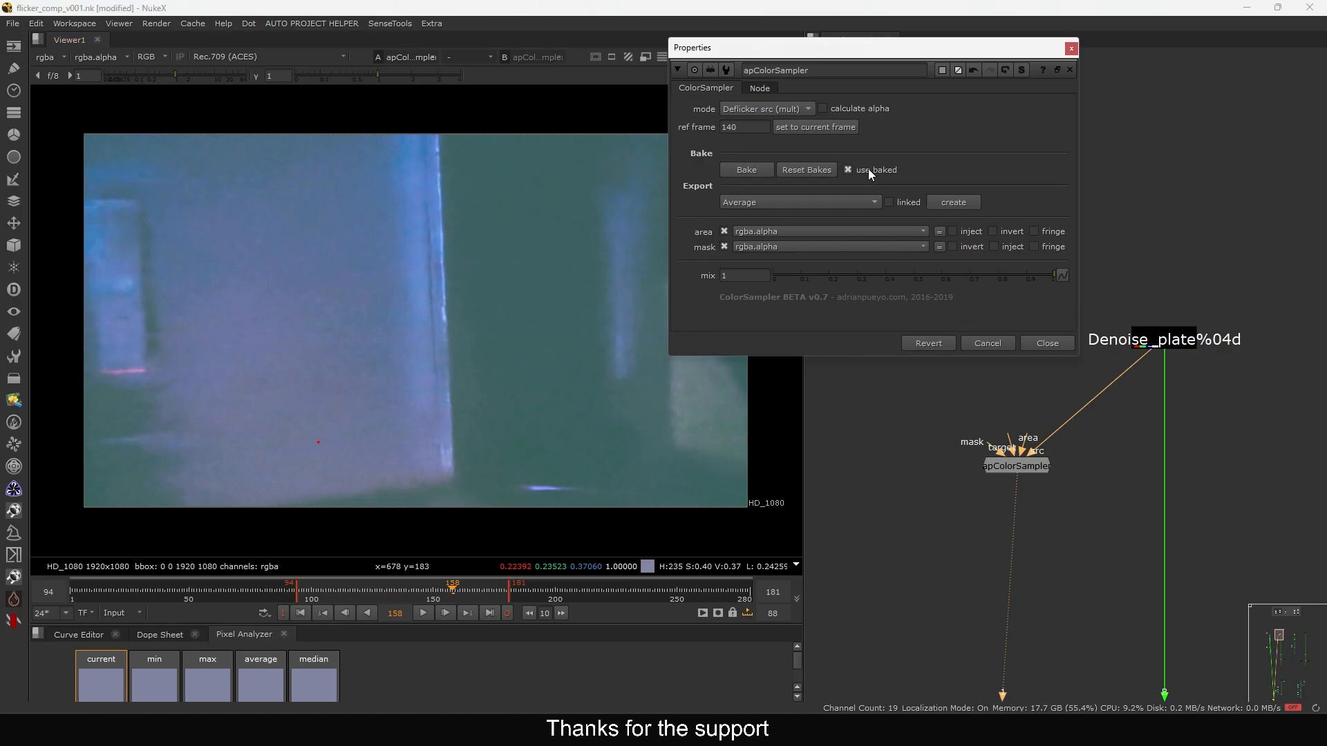
click(871, 169)
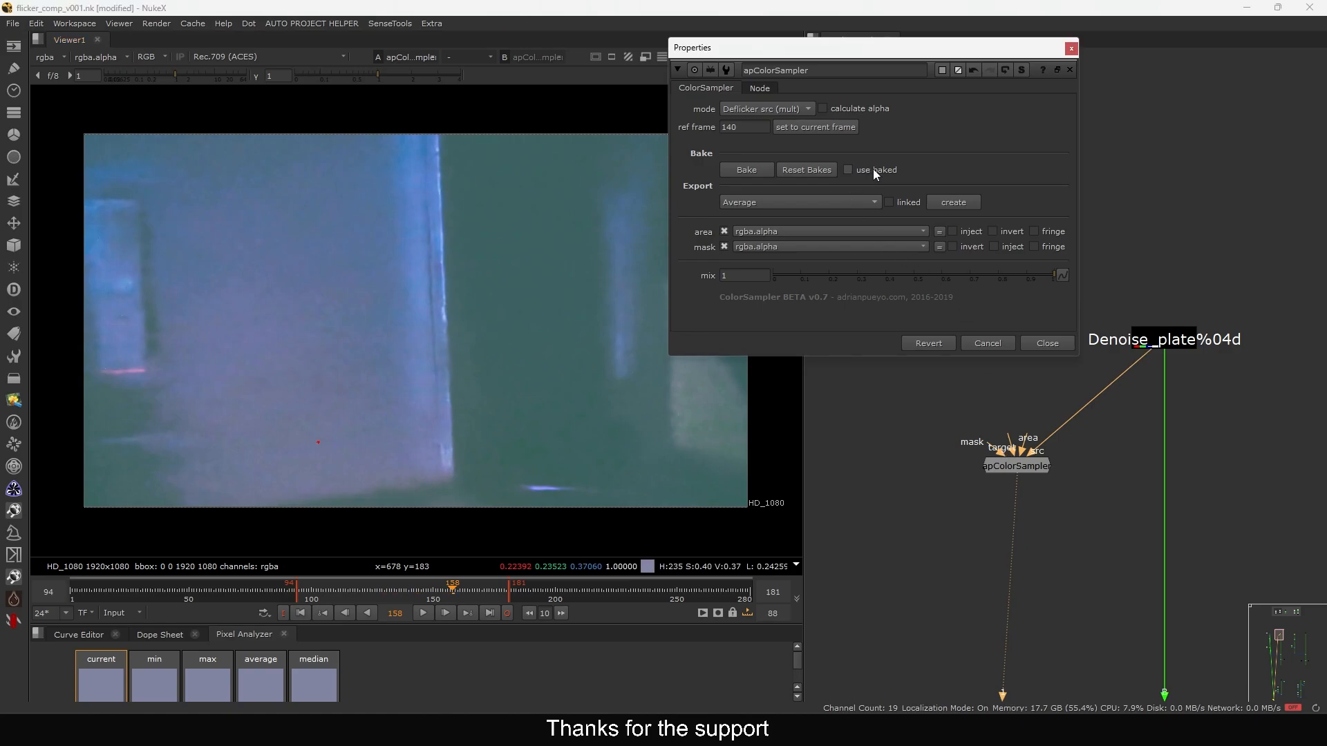
Examine the color sampler's export types and its reference frame setting, keeping Average as the export type
click(747, 202)
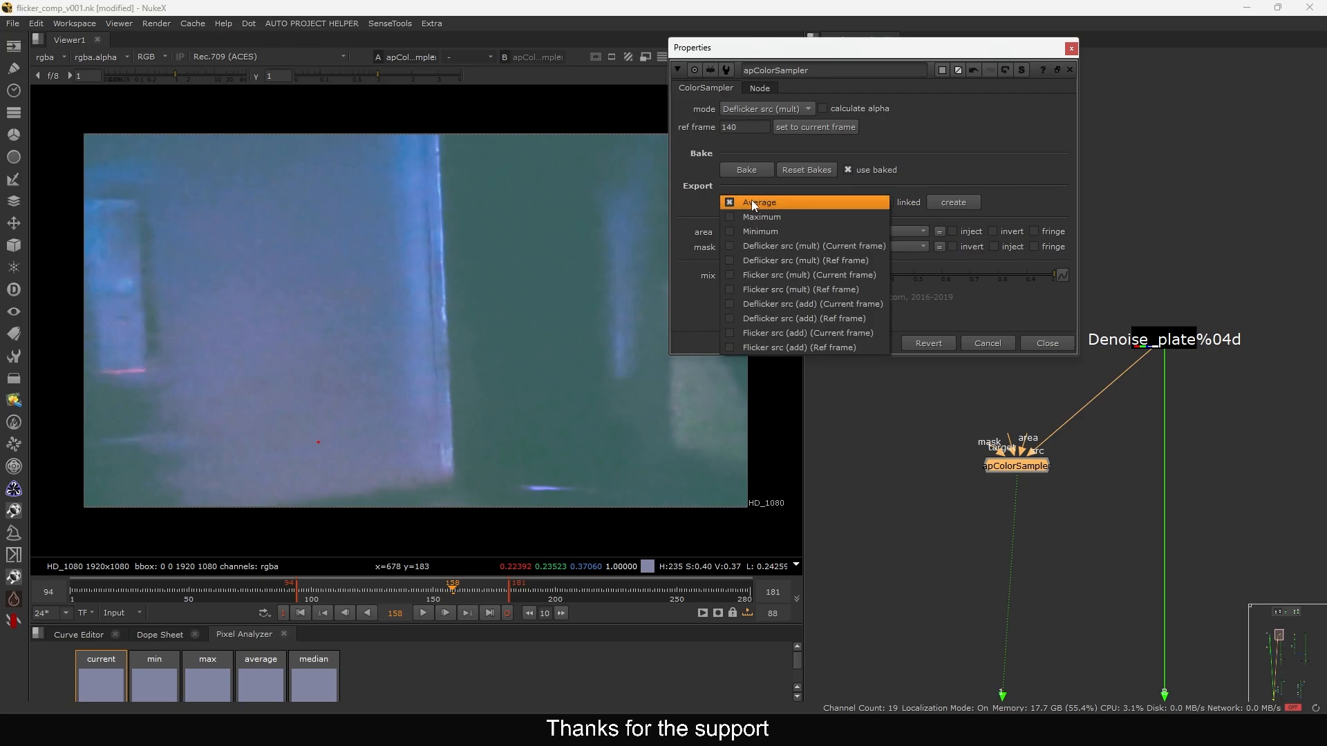
click(751, 201)
click(766, 197)
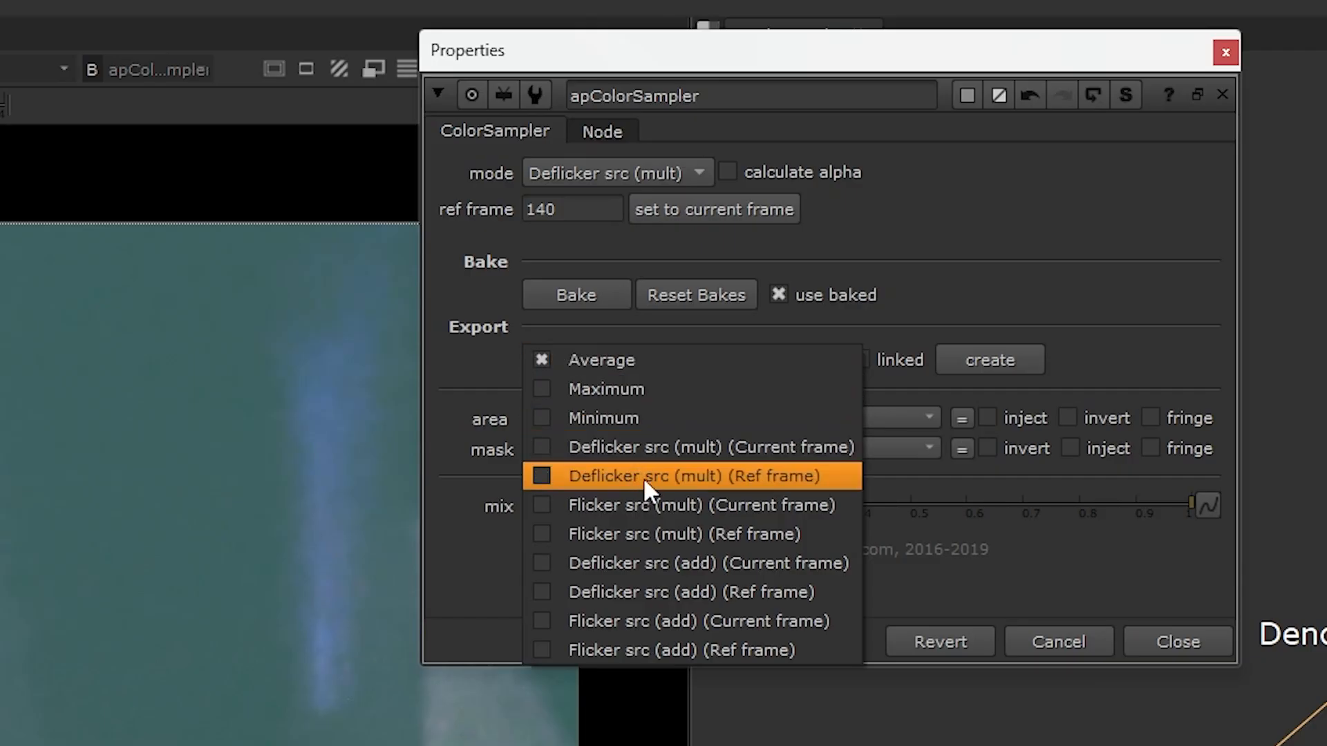
click(675, 357)
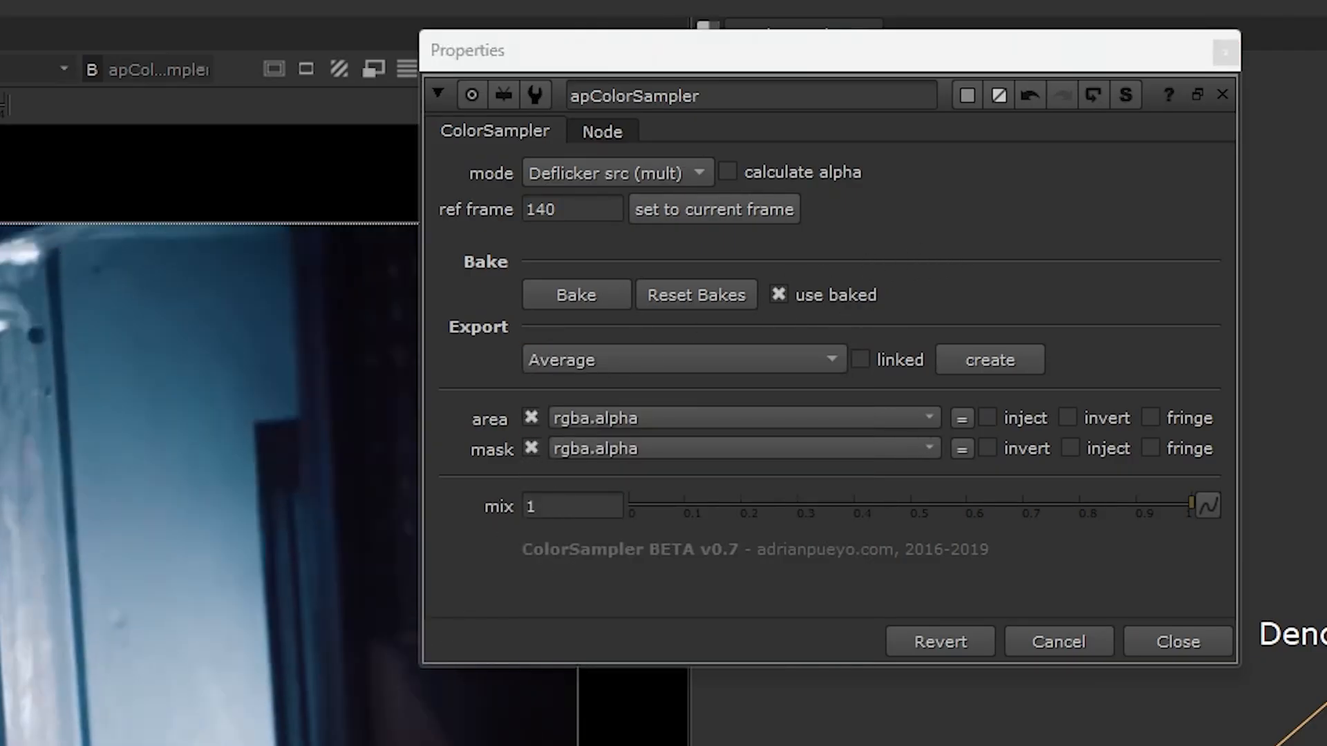
click(553, 209)
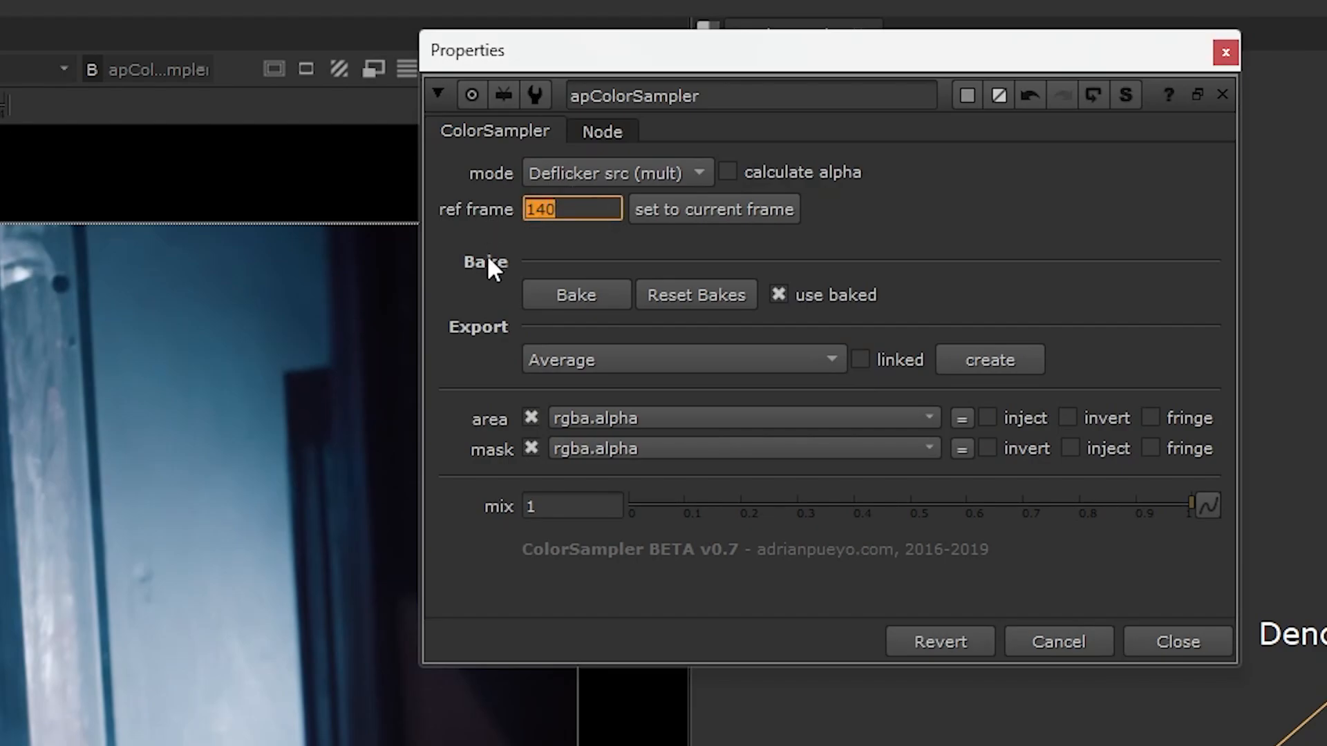
click(597, 358)
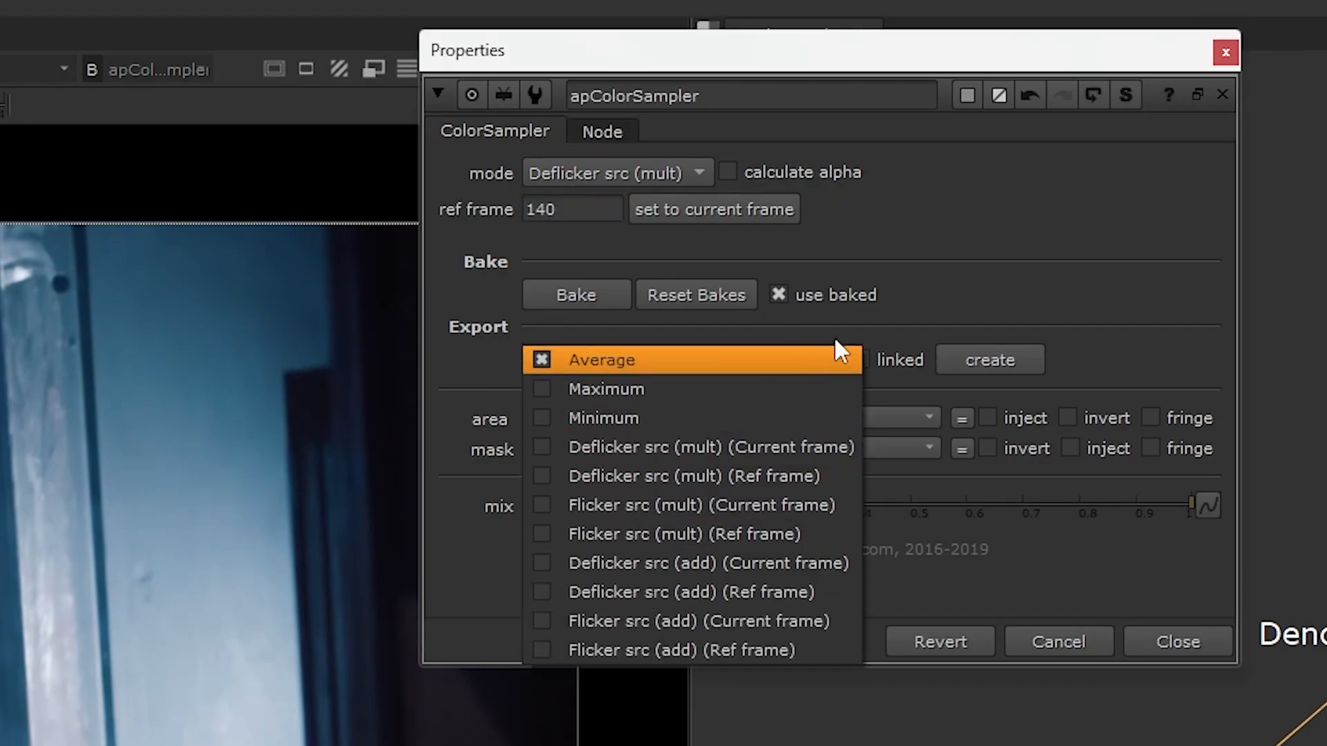
click(795, 323)
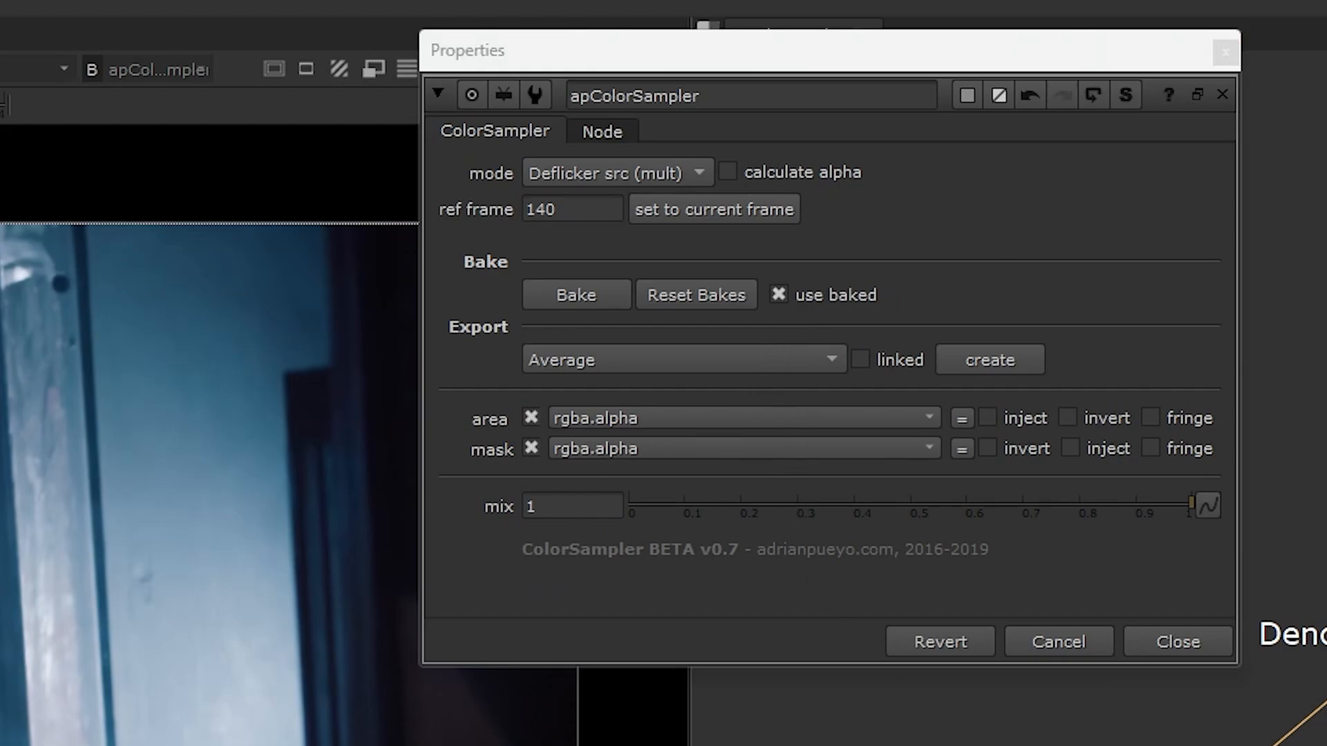
Set the color sampler's export type to Deflicker src (mult) (Ref frame) and try to create the export node
click(626, 358)
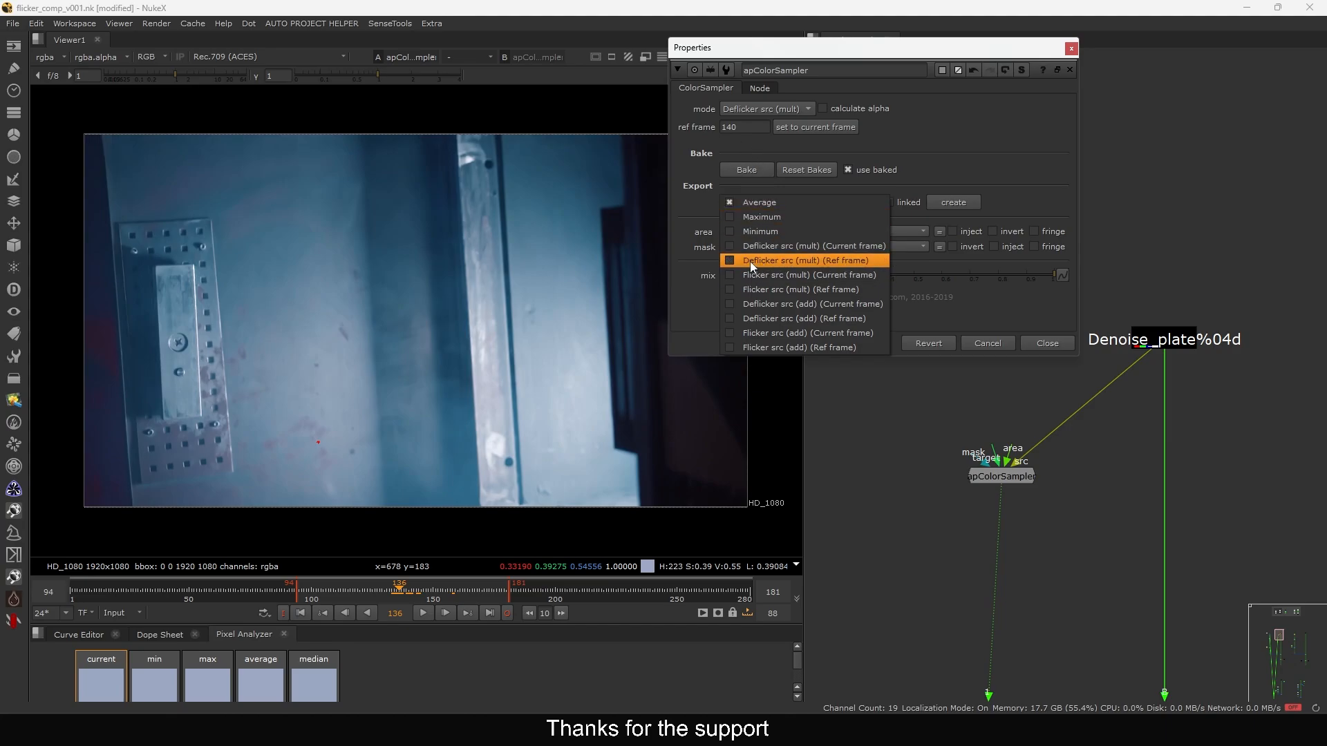
click(838, 263)
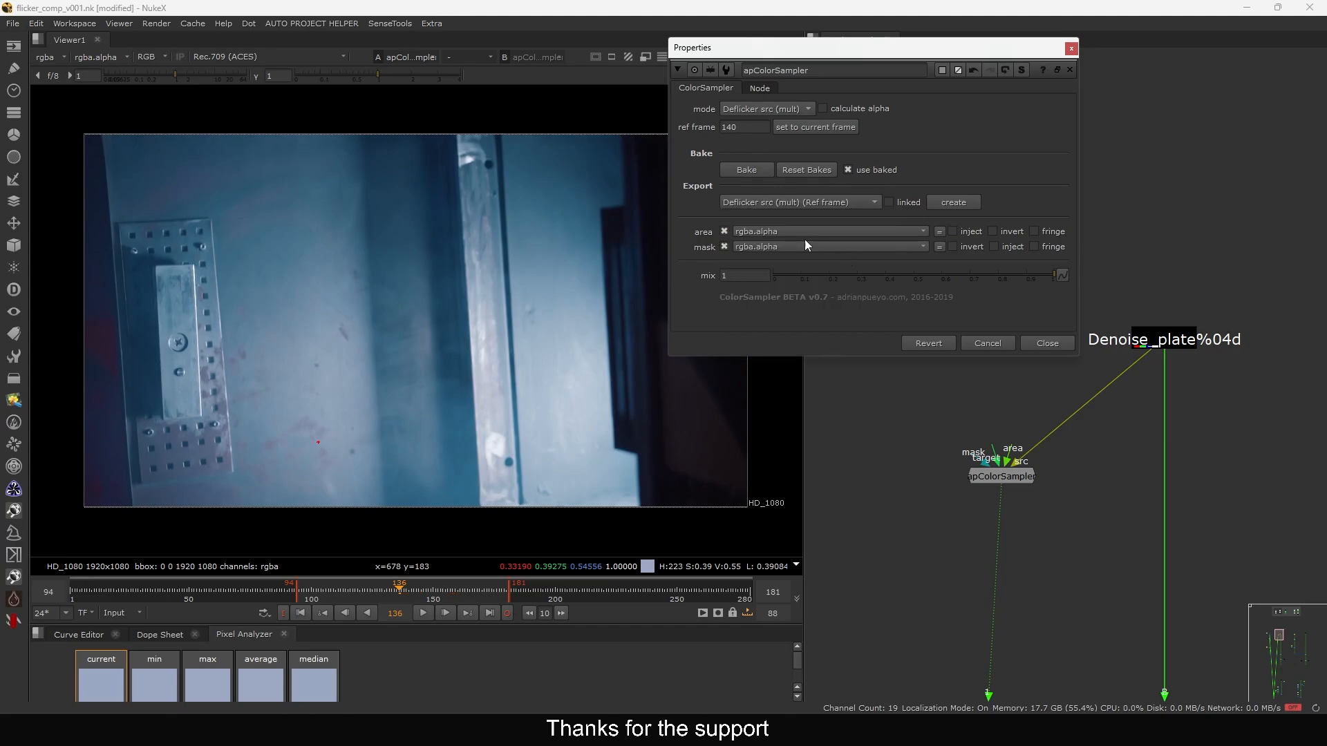
click(951, 200)
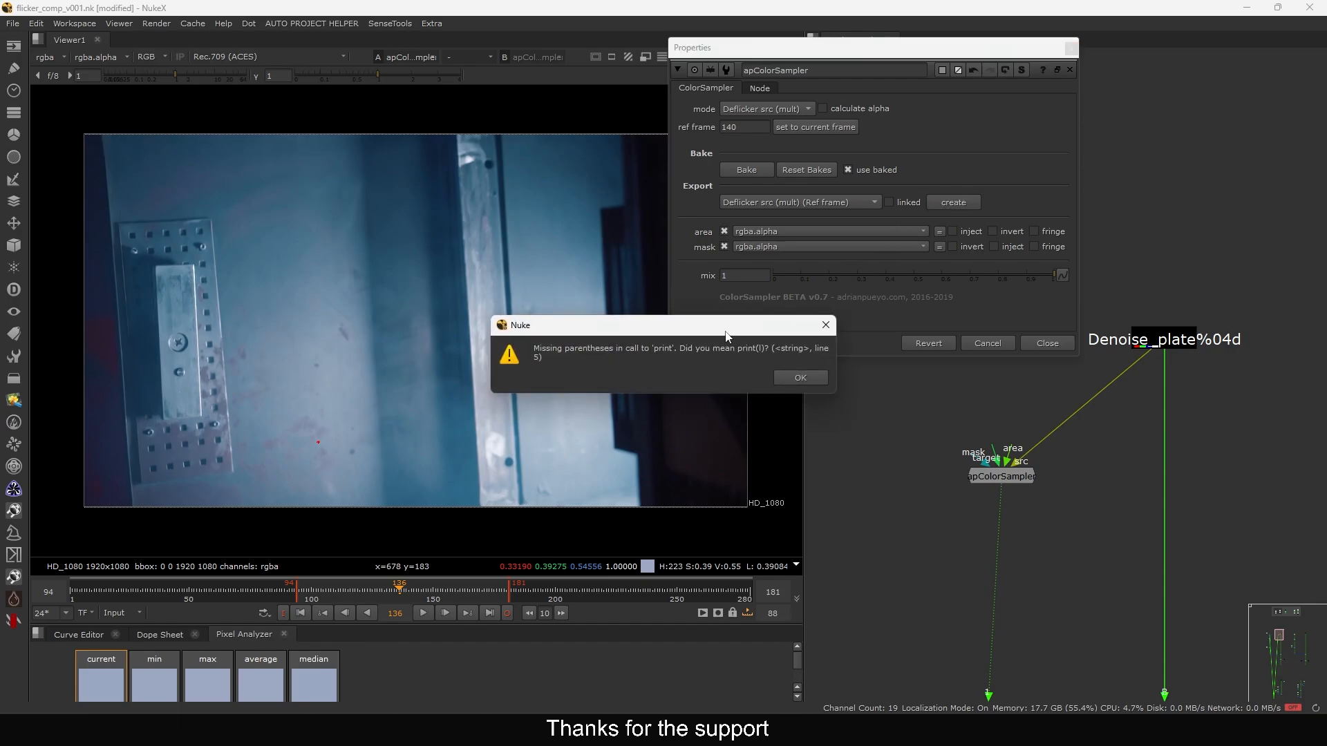
drag(719, 336, 705, 308)
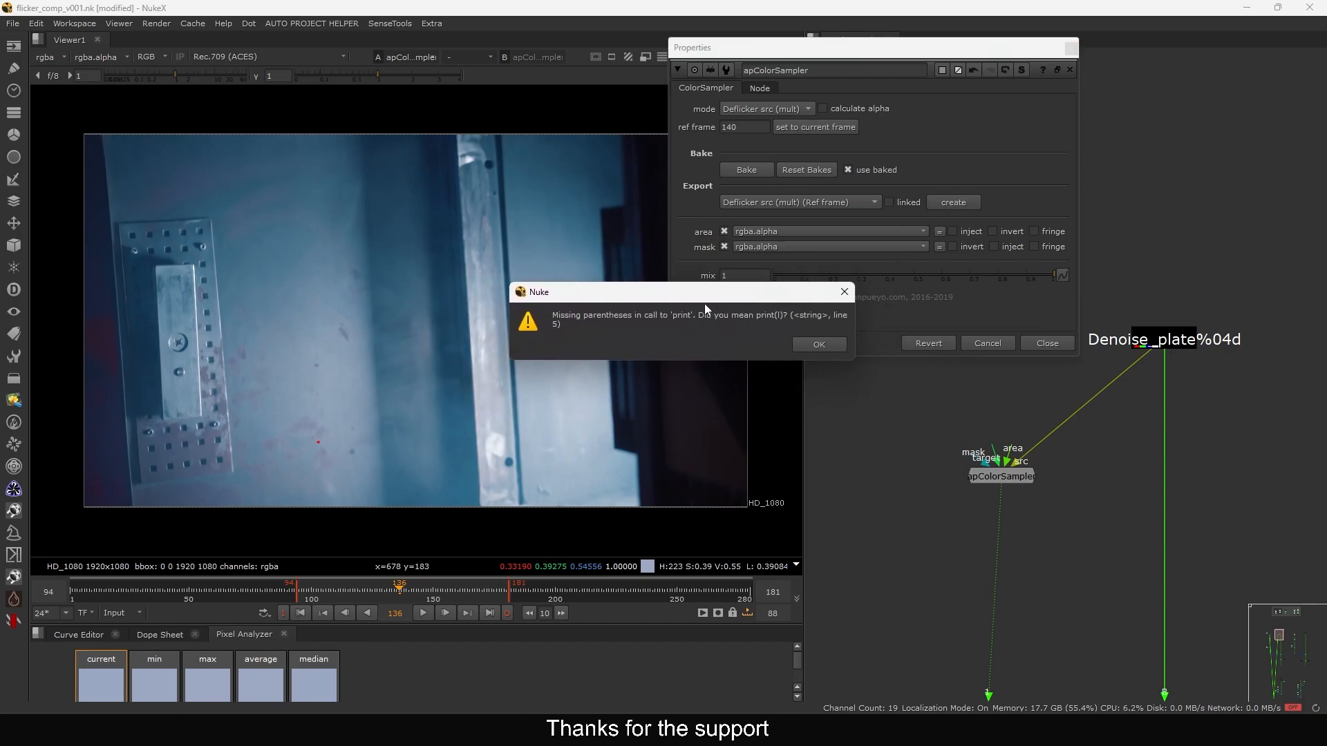
Dismiss the script error, switch to the Compositing workspace and reopen the apColorSampler node's properties
click(818, 344)
drag(999, 47, 955, 65)
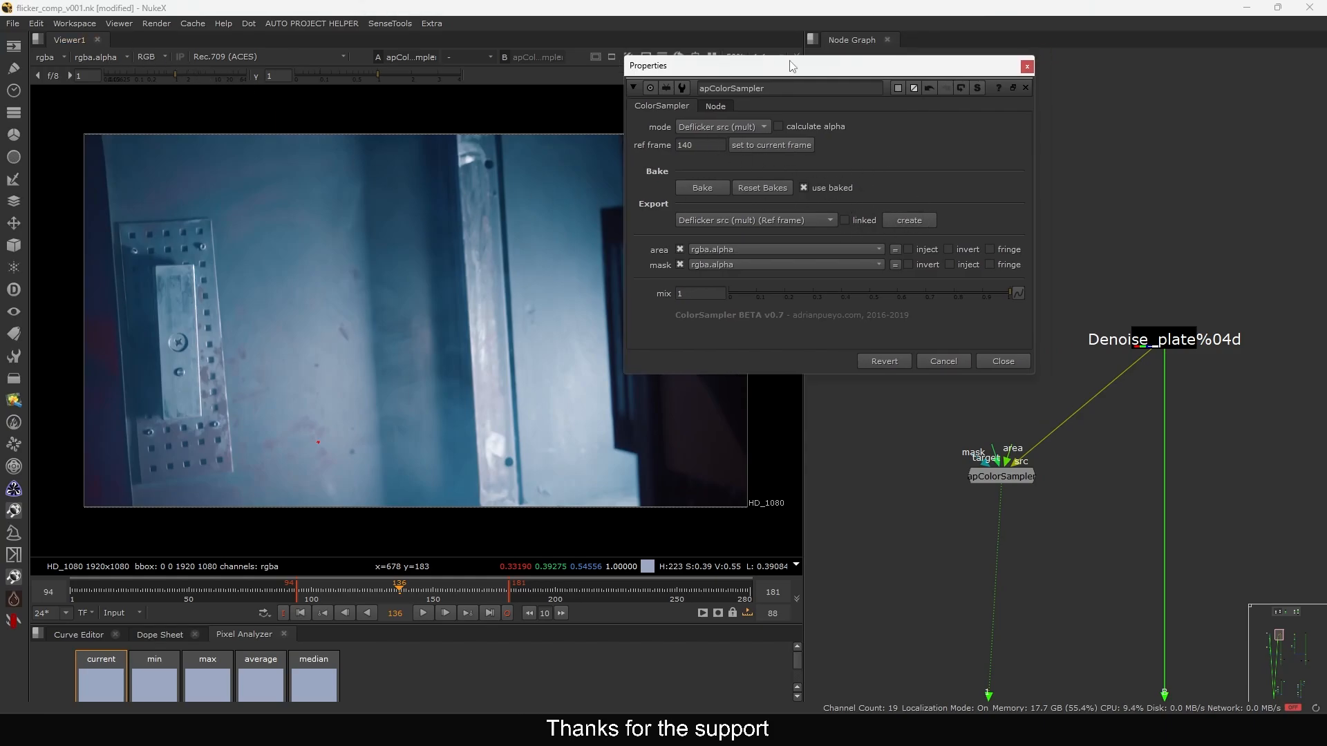
drag(792, 65, 779, 62)
drag(997, 476, 993, 471)
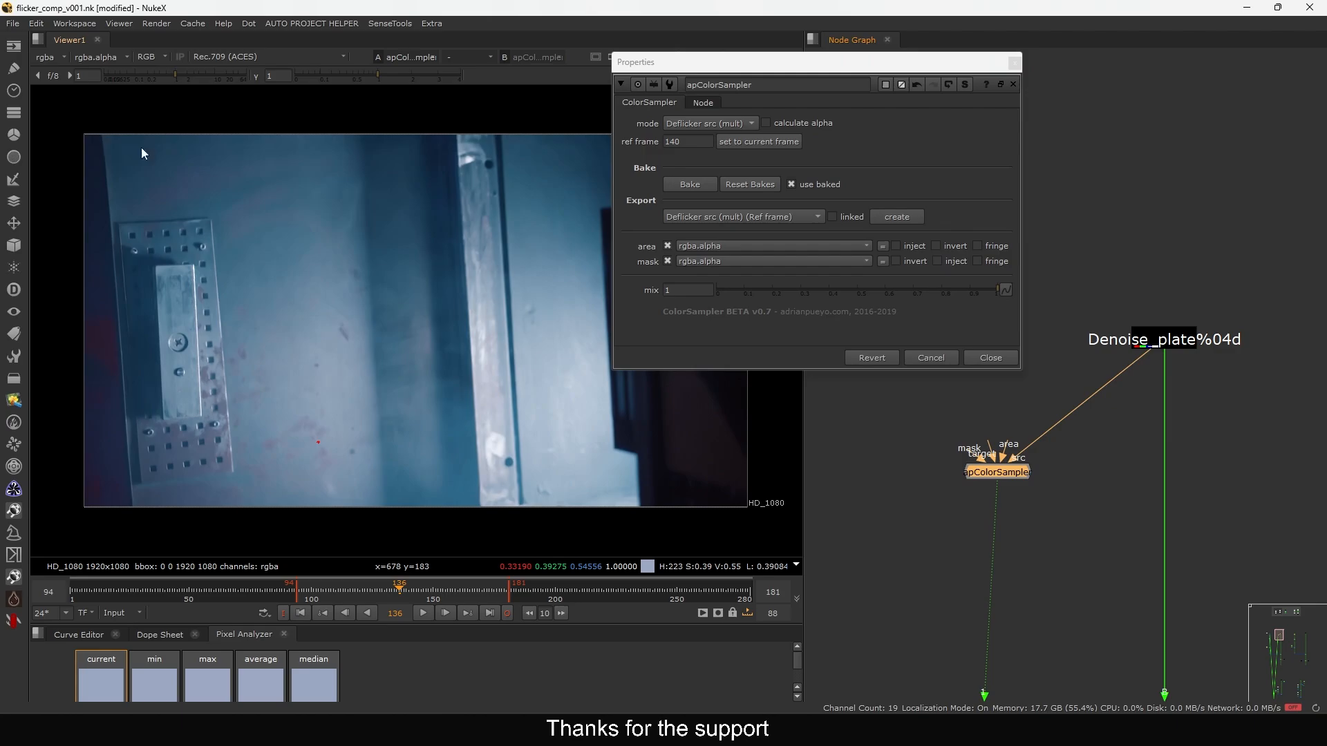
click(85, 27)
click(97, 98)
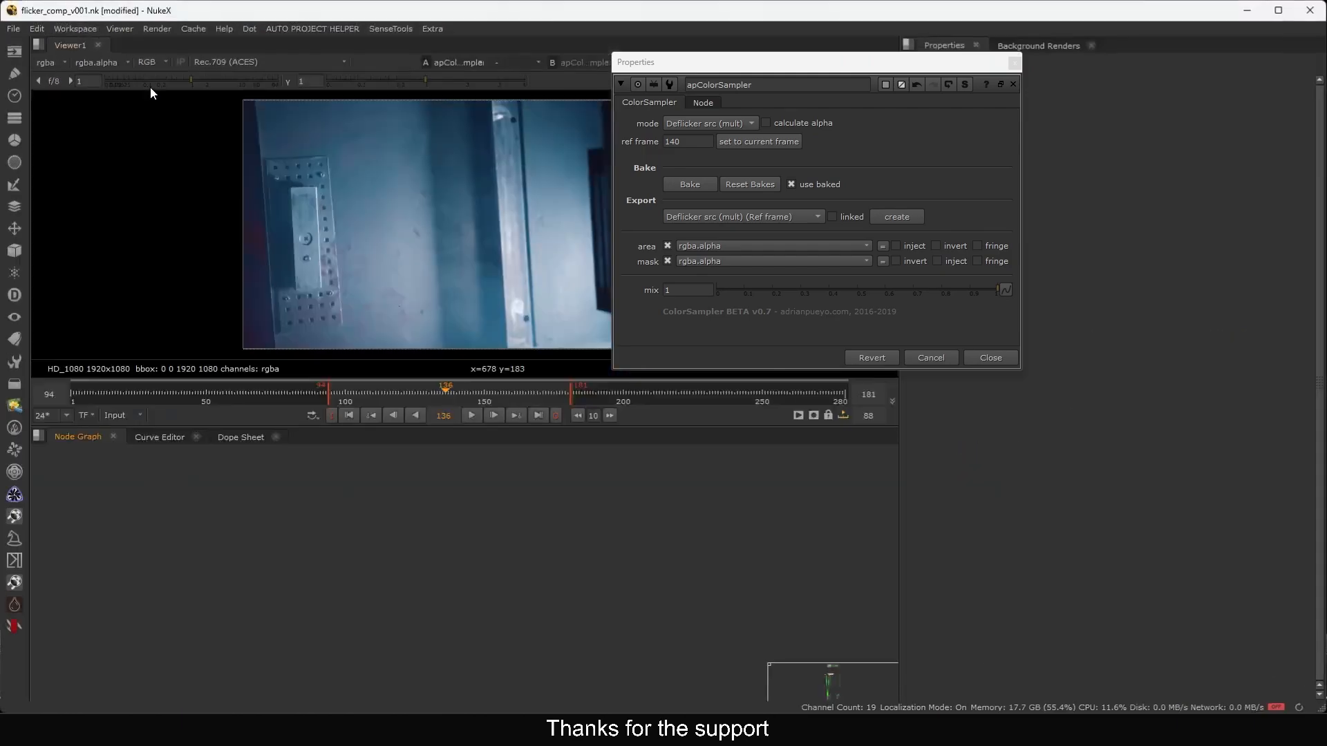
click(1015, 64)
scroll(483, 504, up, 3)
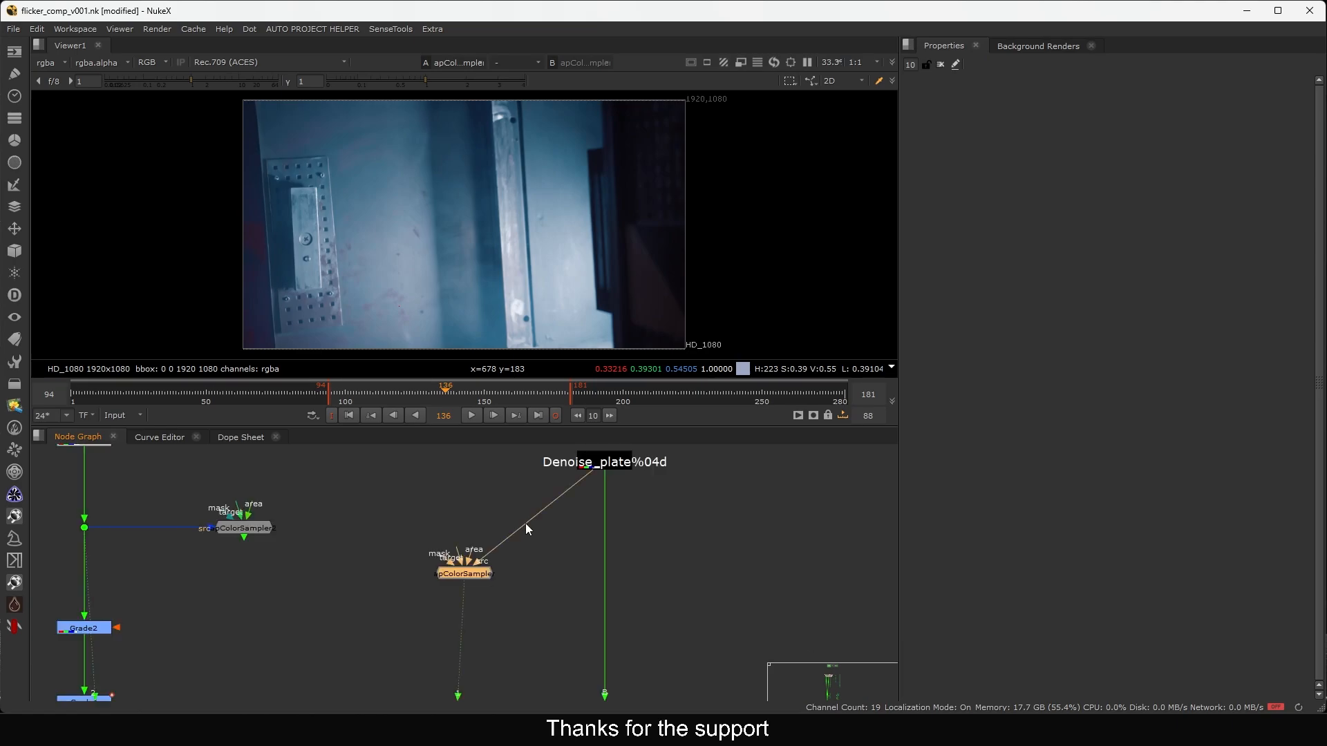
double_click(462, 573)
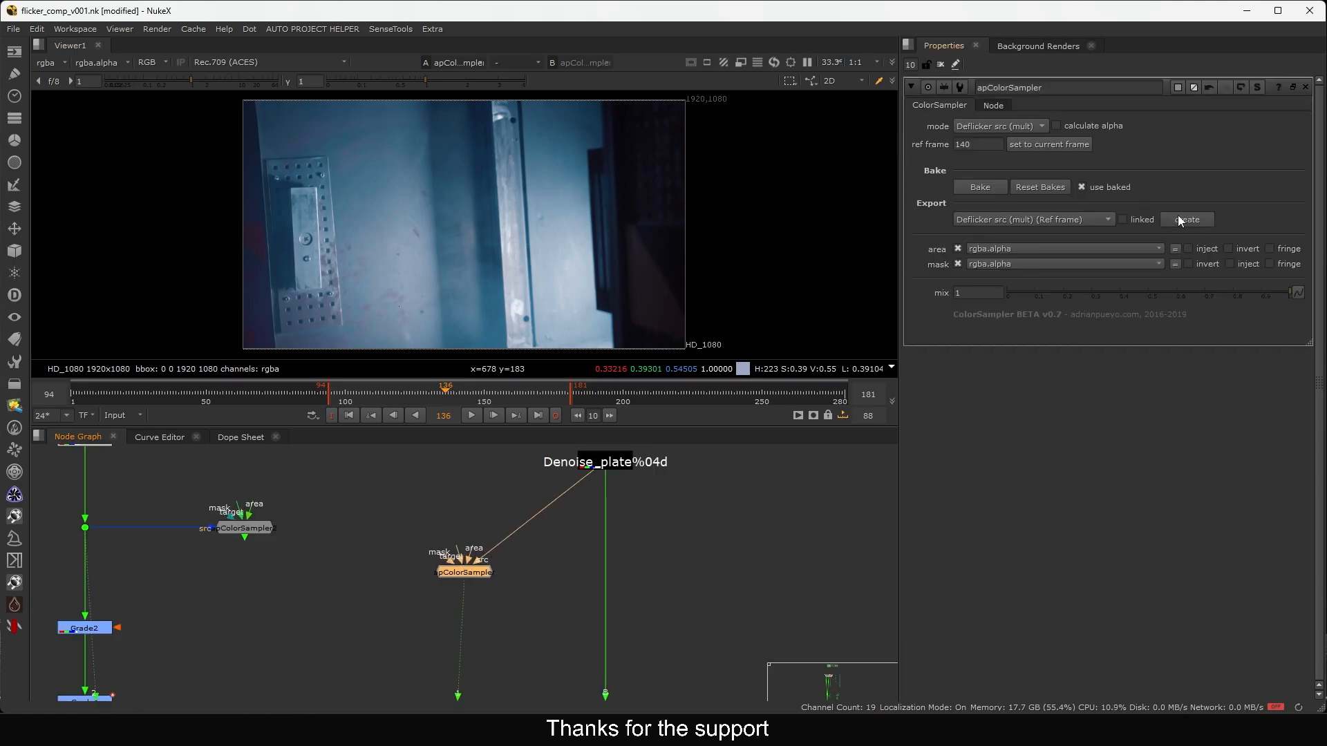
Edit the apColorSampler's user knobs and remove the faulty print statement from the createGrade knob's script
click(957, 64)
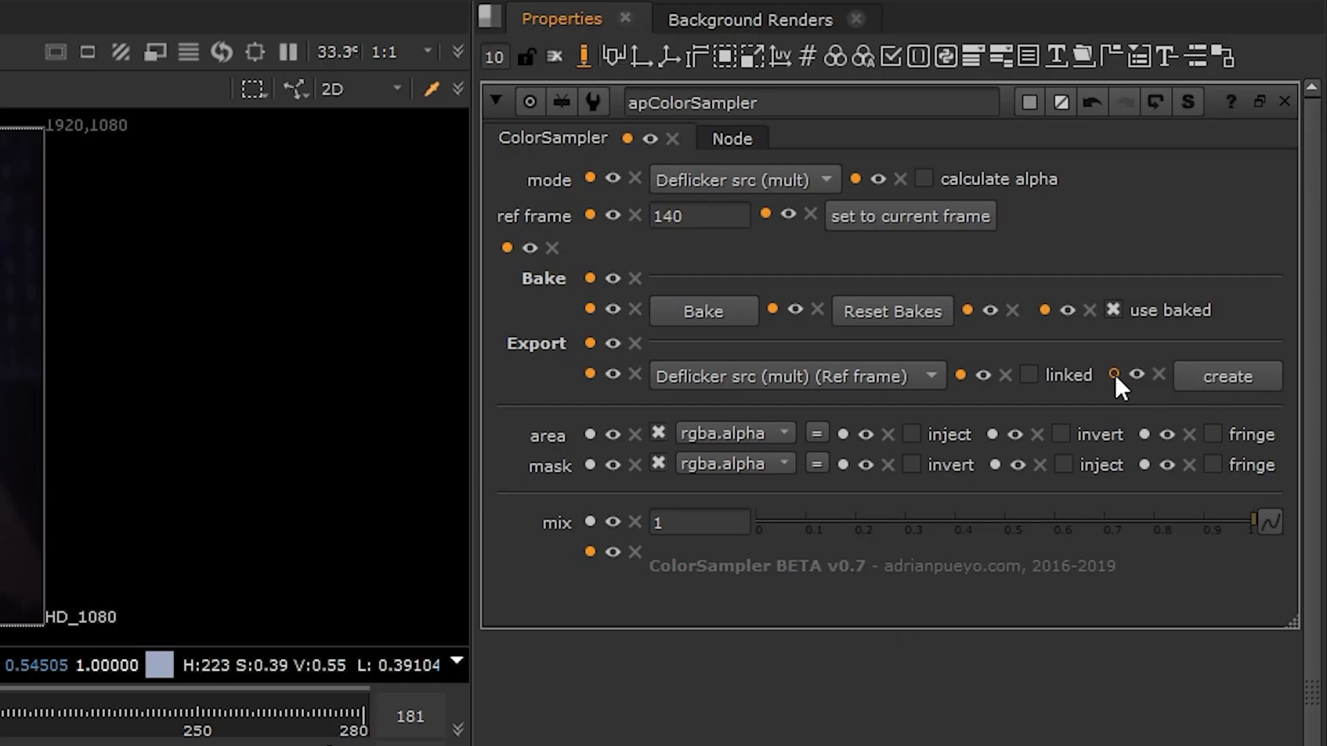
click(1113, 373)
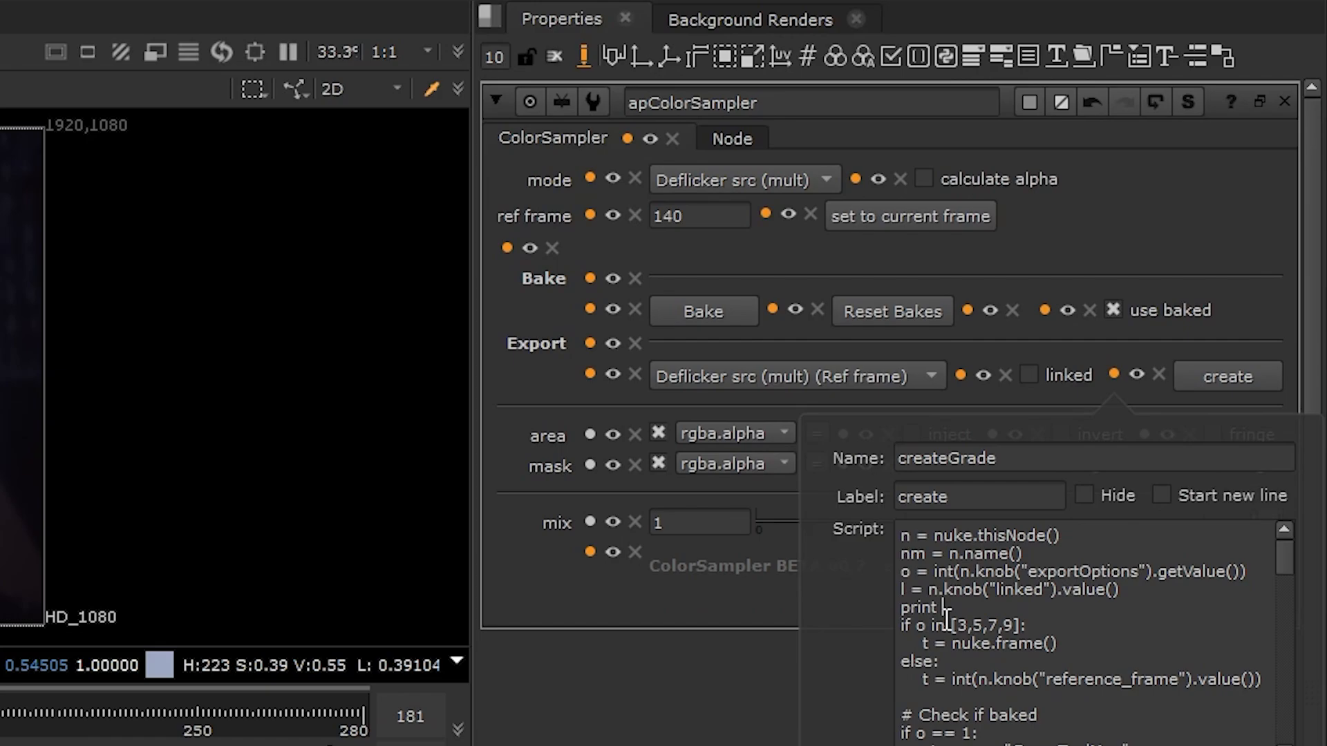
key(BackSpace)
key(BackSpace)
click(583, 55)
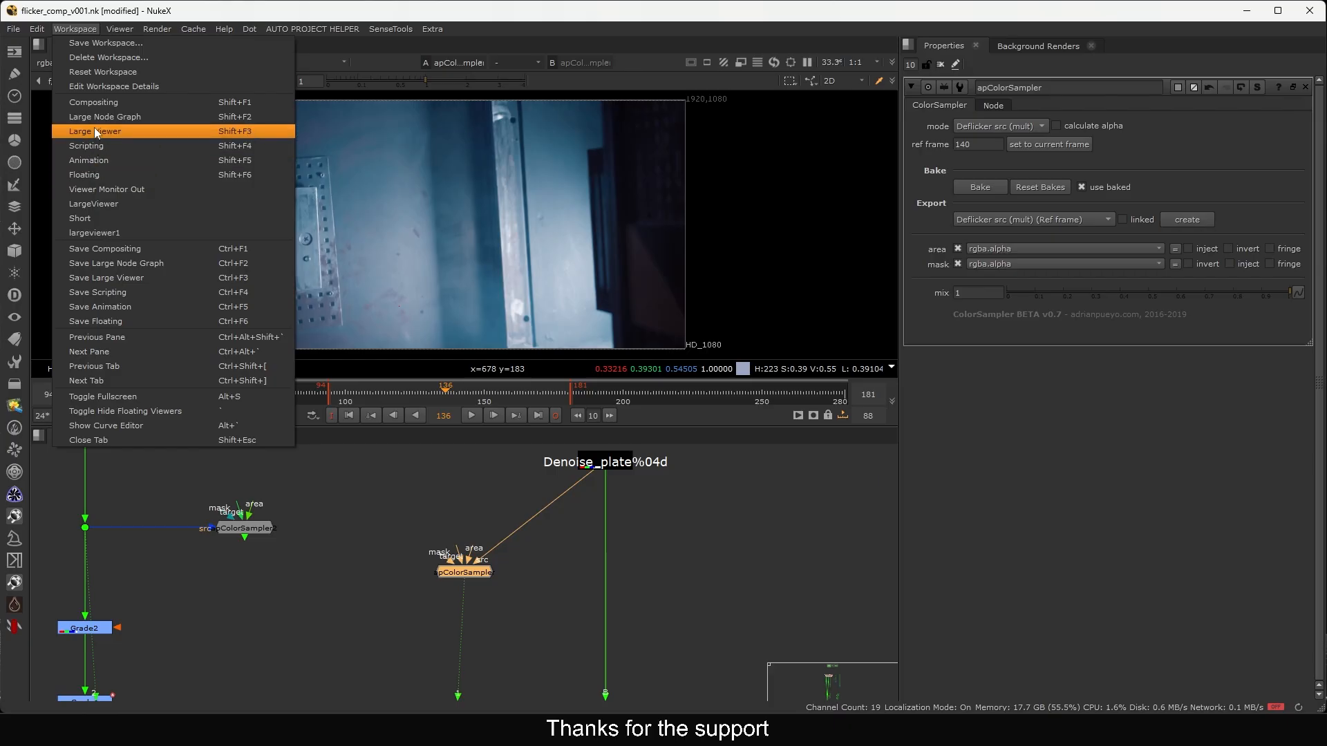
Close the open node properties and switch back to the Large Viewer workspace
click(940, 64)
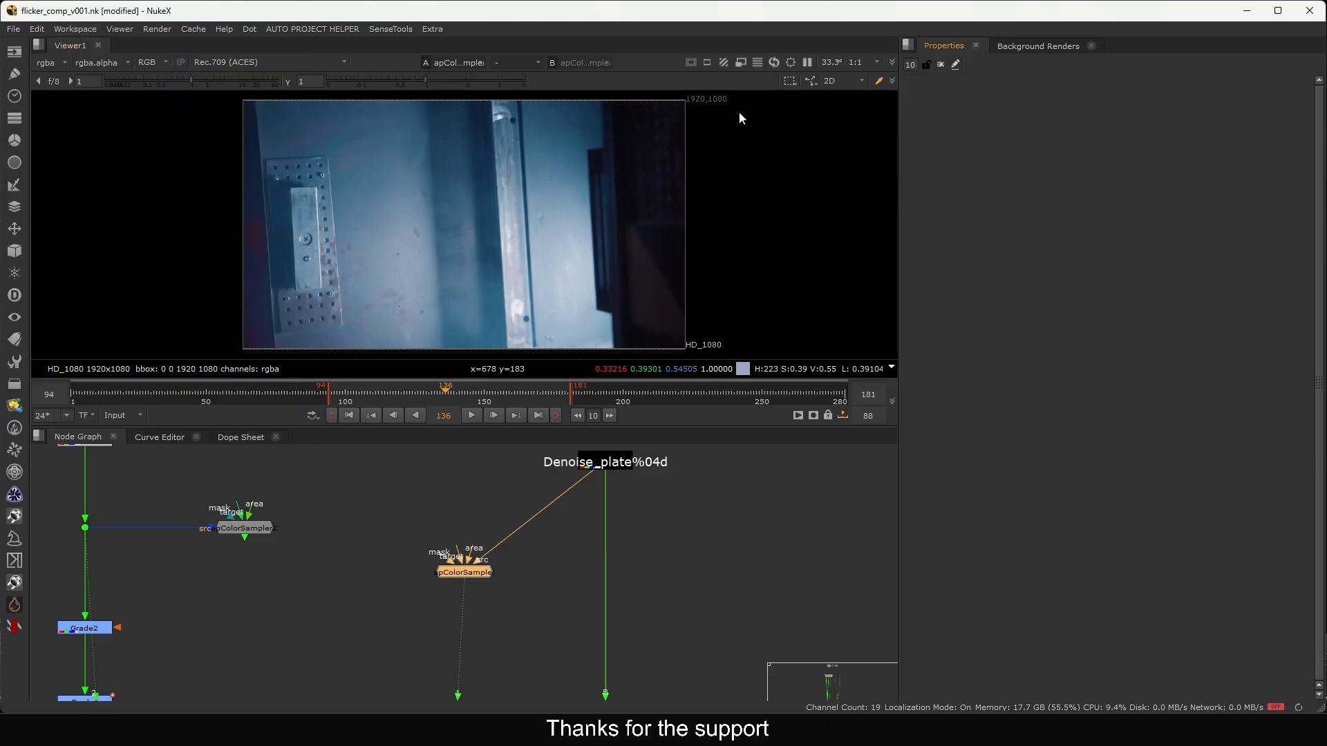
click(74, 28)
click(93, 131)
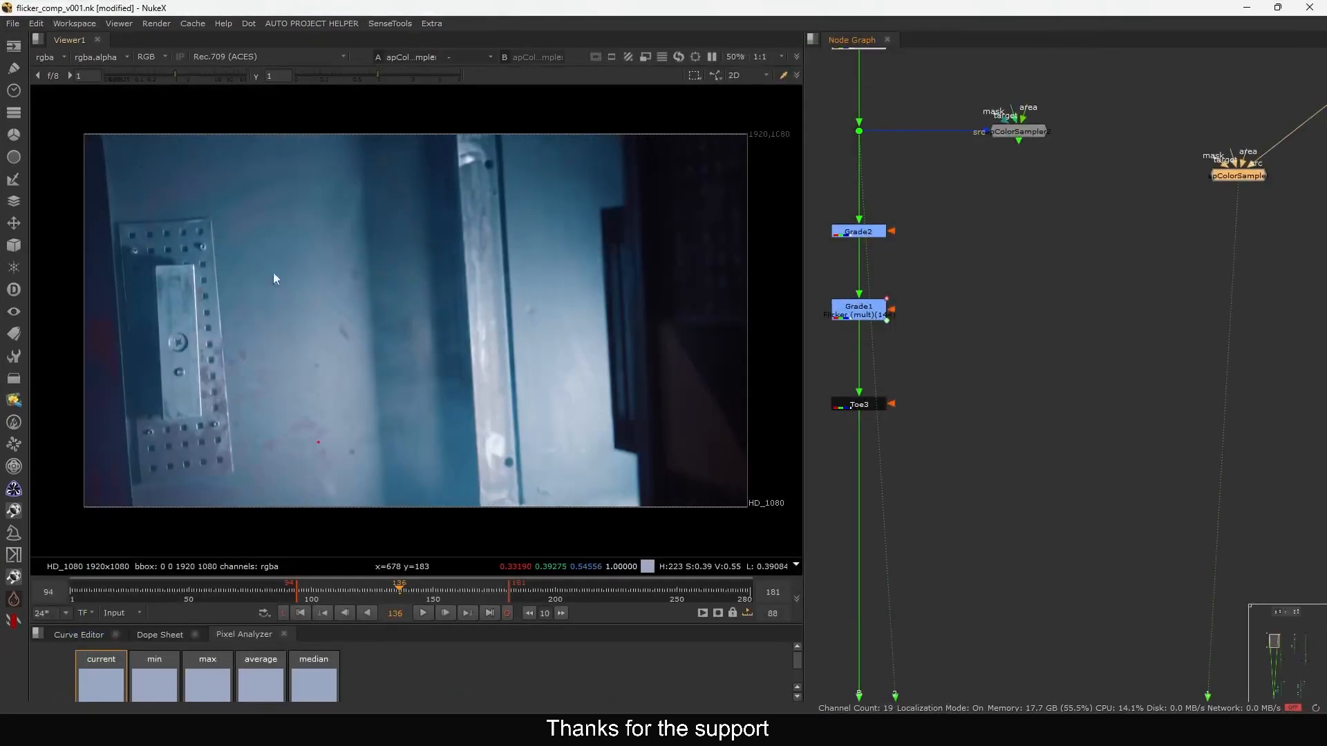
Create the Deflicker src (mult) (Ref frame) grade from the apColorSampler and close its properties
double_click(1124, 271)
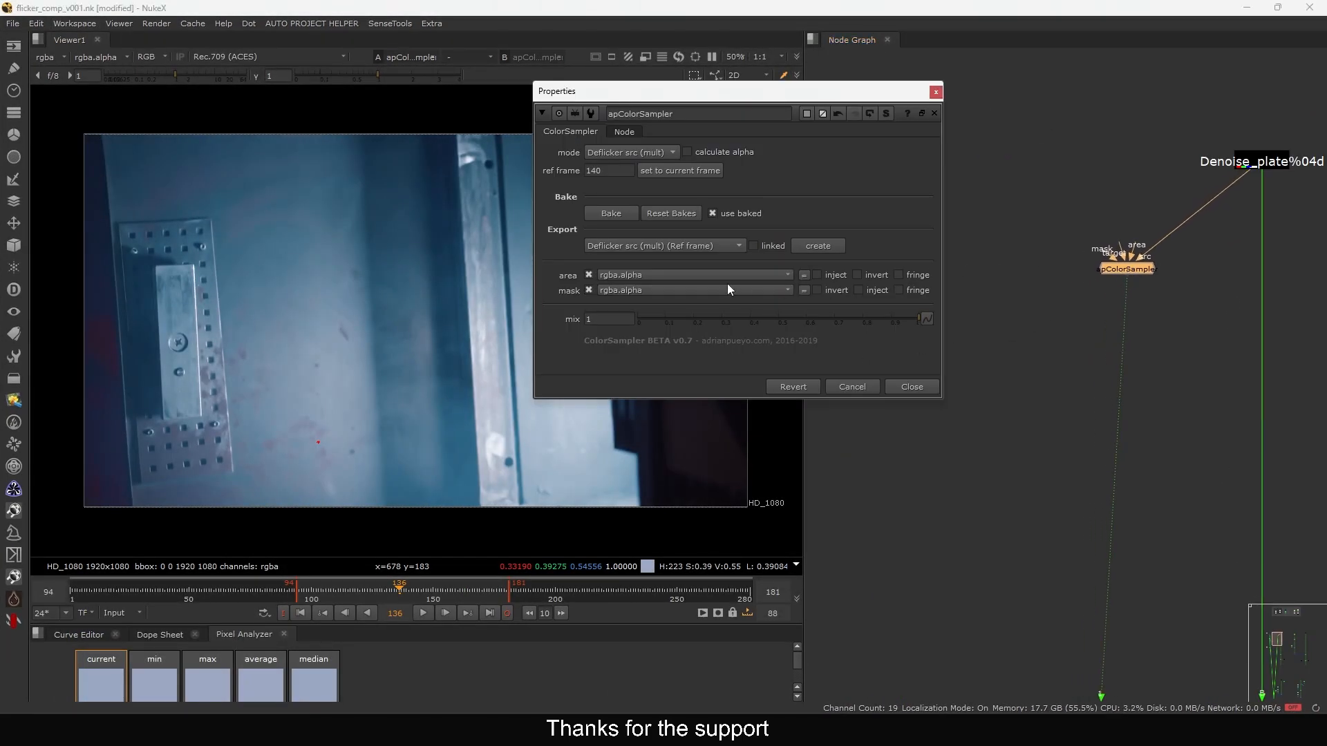
click(814, 247)
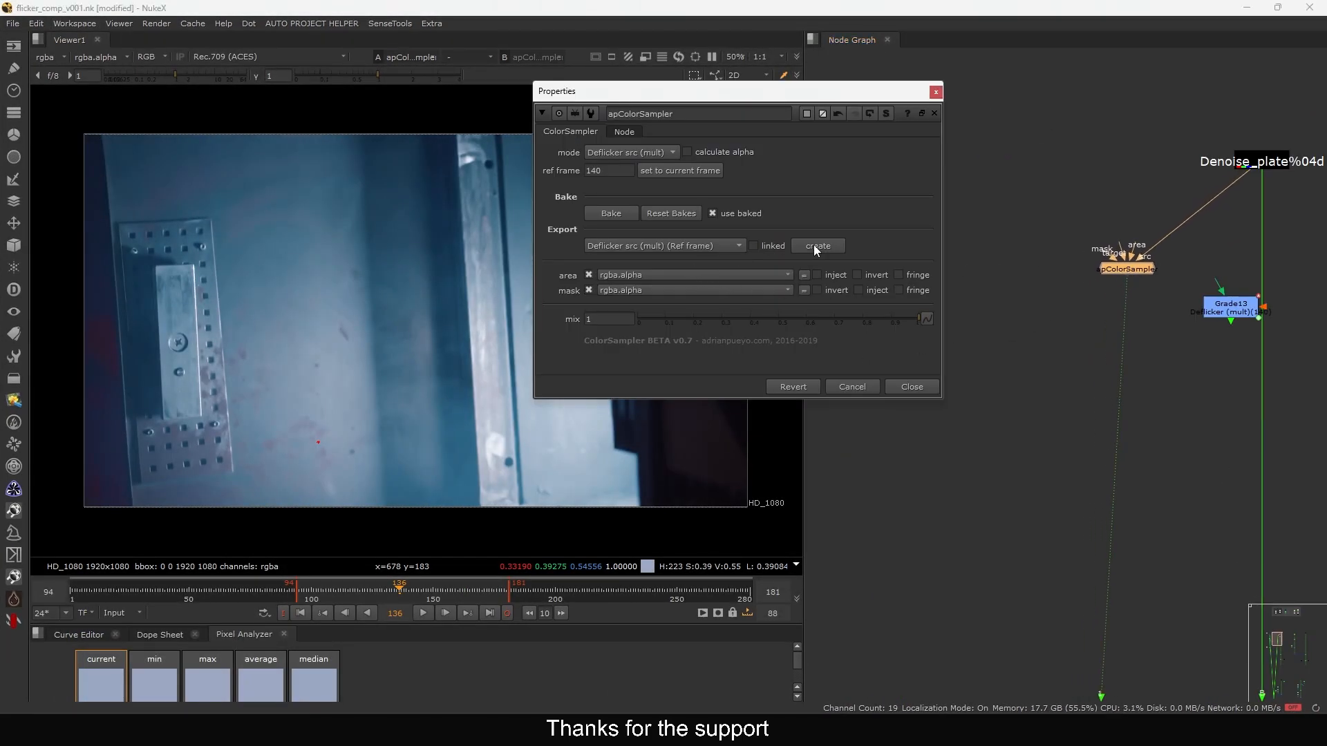
click(913, 389)
Connect the exported deflicker grade to Denoise_plate%04d, place it below the color sampler and view its output
middle_drag(1121, 346, 1011, 394)
drag(1132, 352, 1144, 215)
middle_drag(1133, 276, 1201, 220)
drag(1161, 333, 1038, 362)
key(1)
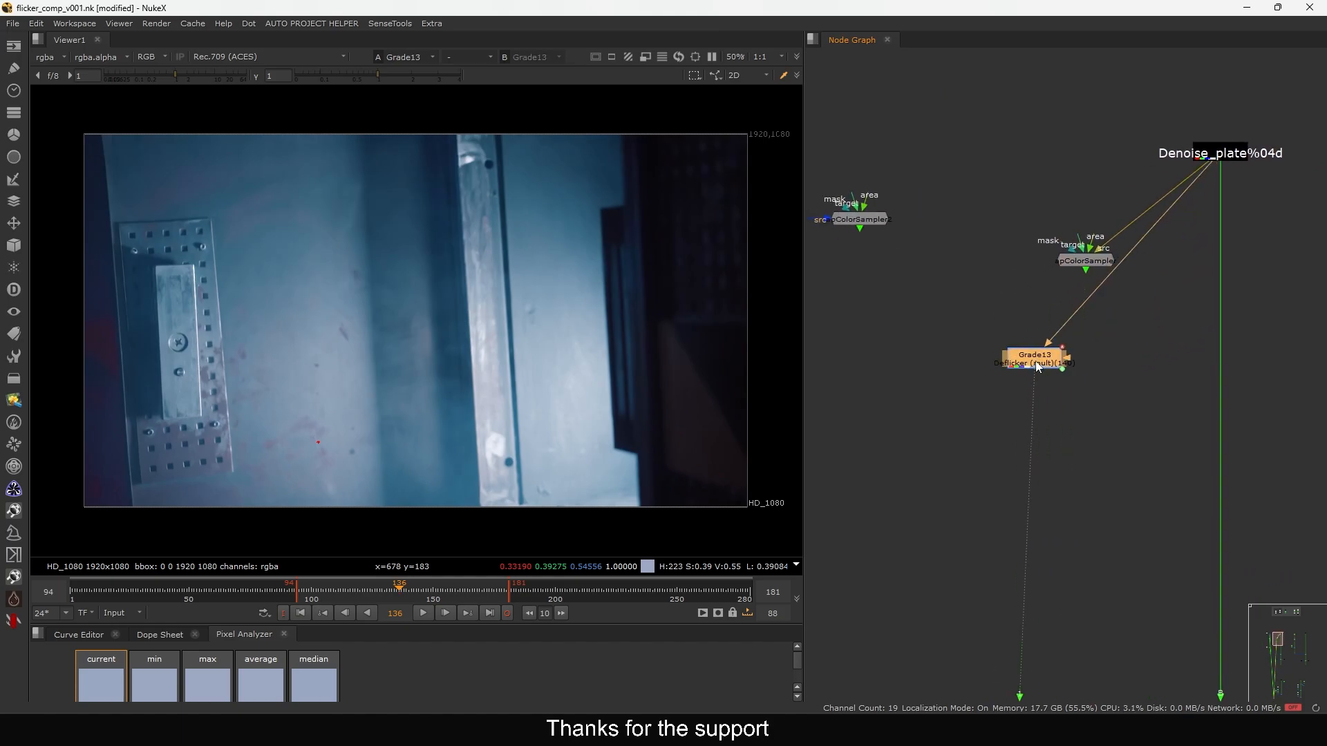
Examine the animated multiply values in the exported deflicker grade and its place in the node graph
double_click(1038, 363)
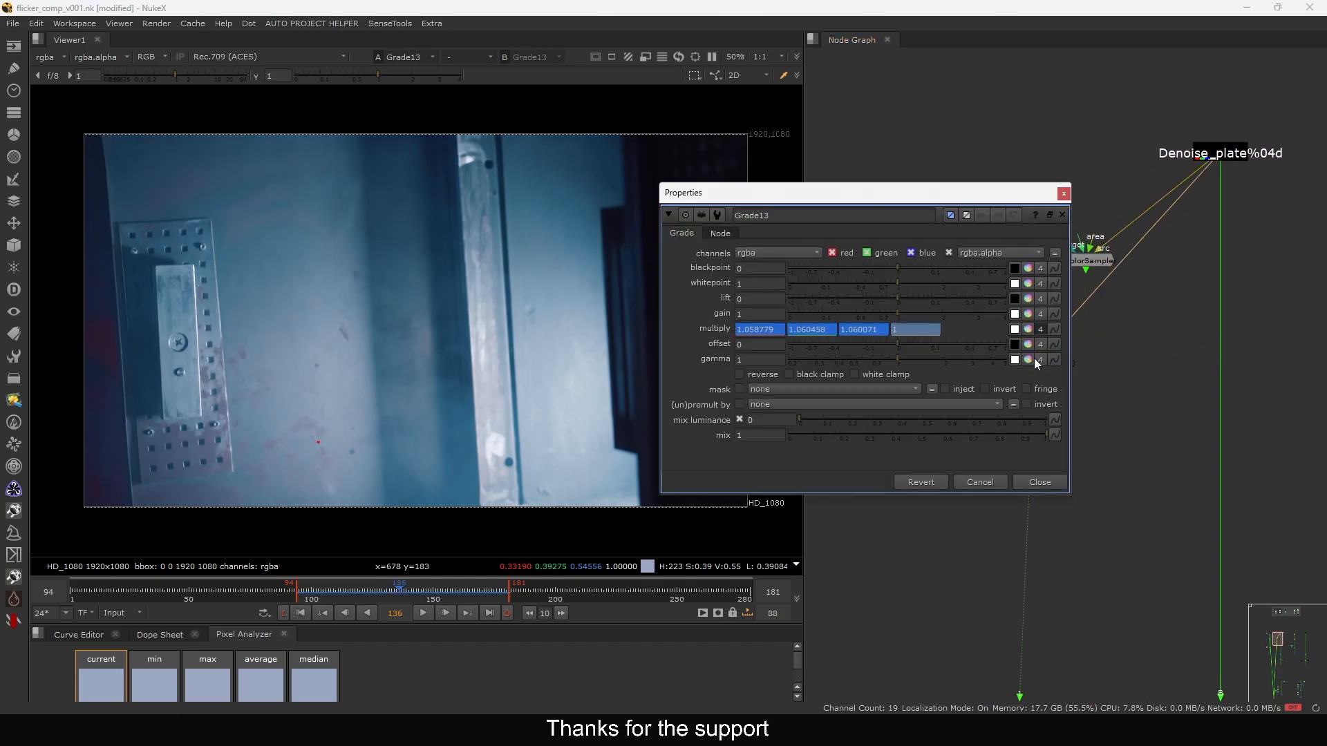
click(1029, 483)
scroll(1038, 368, up, 3)
drag(1152, 309, 1001, 416)
scroll(1085, 361, up, 3)
mouse_move(972, 409)
middle_down()
mouse_move(1002, 384)
mouse_move(1145, 350)
middle_up()
drag(891, 263, 1117, 359)
scroll(1098, 362, down, 4)
Delete the deflicker grade and export a Flicker src (mult) (Ref frame) grade from the apColorSampler instead
click(1033, 409)
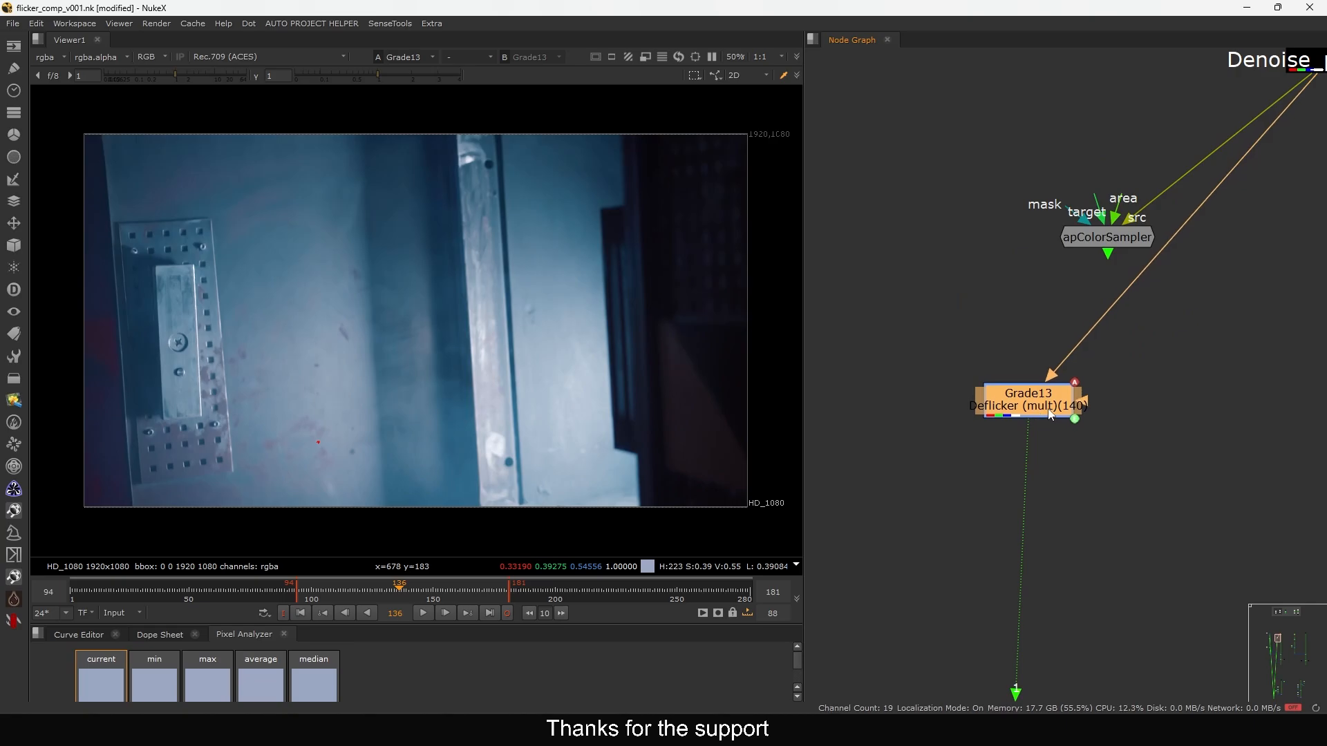
key(Delete)
double_click(1105, 239)
click(665, 245)
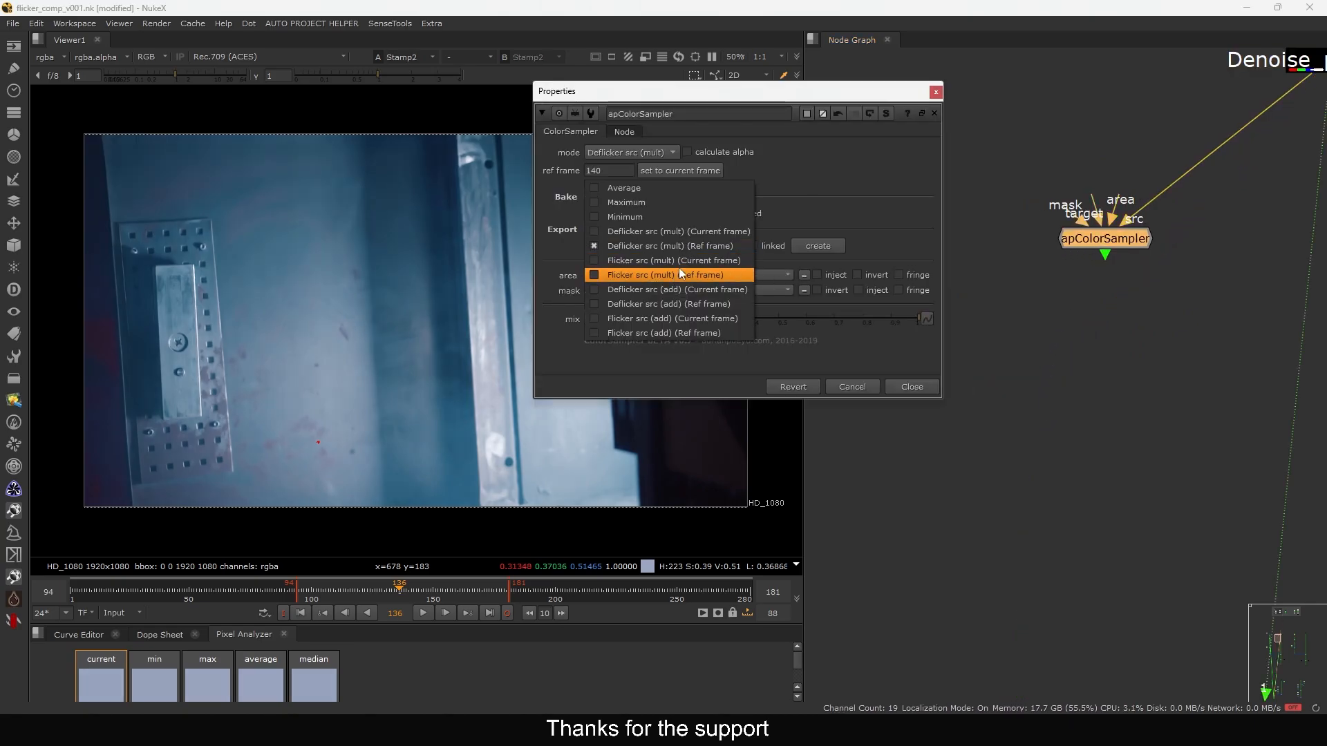
click(654, 275)
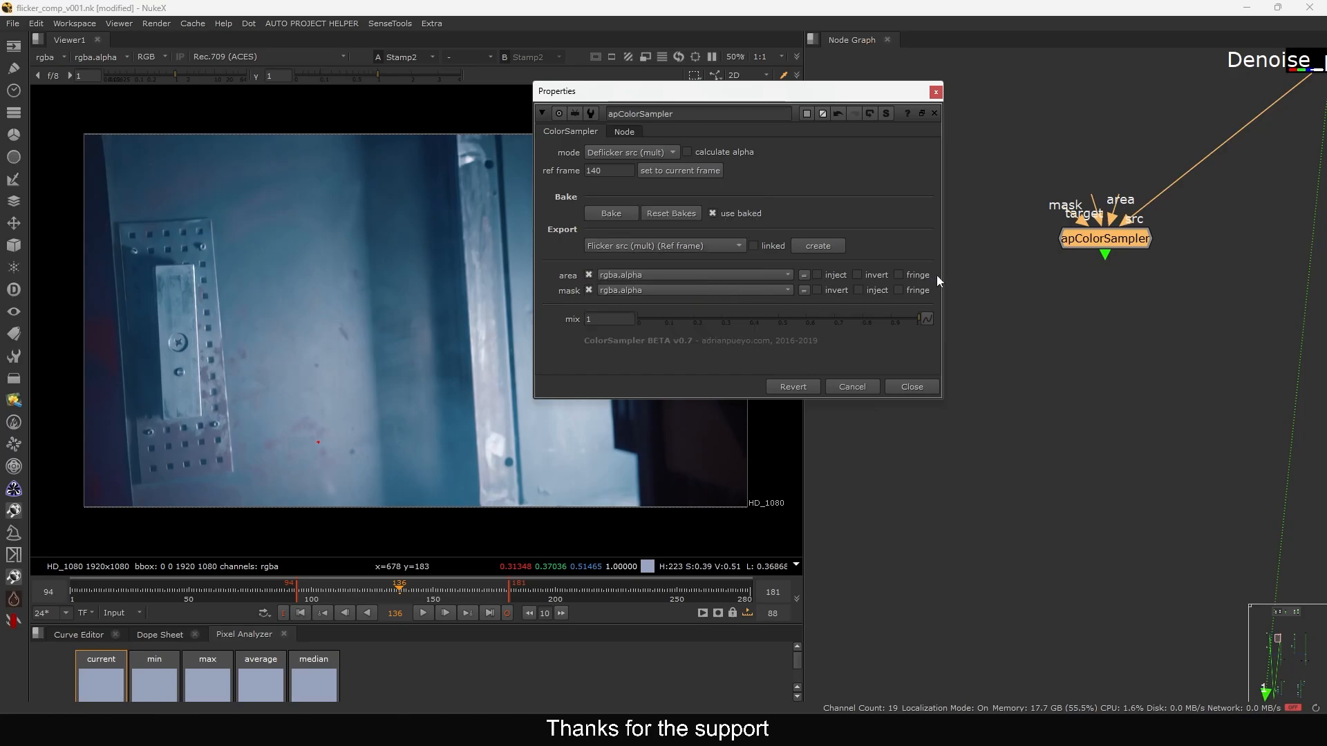
click(819, 247)
click(928, 387)
Connect the exported flicker grade to Denoise_plate%04d, place it below the color sampler and view its output
drag(1073, 315, 1160, 133)
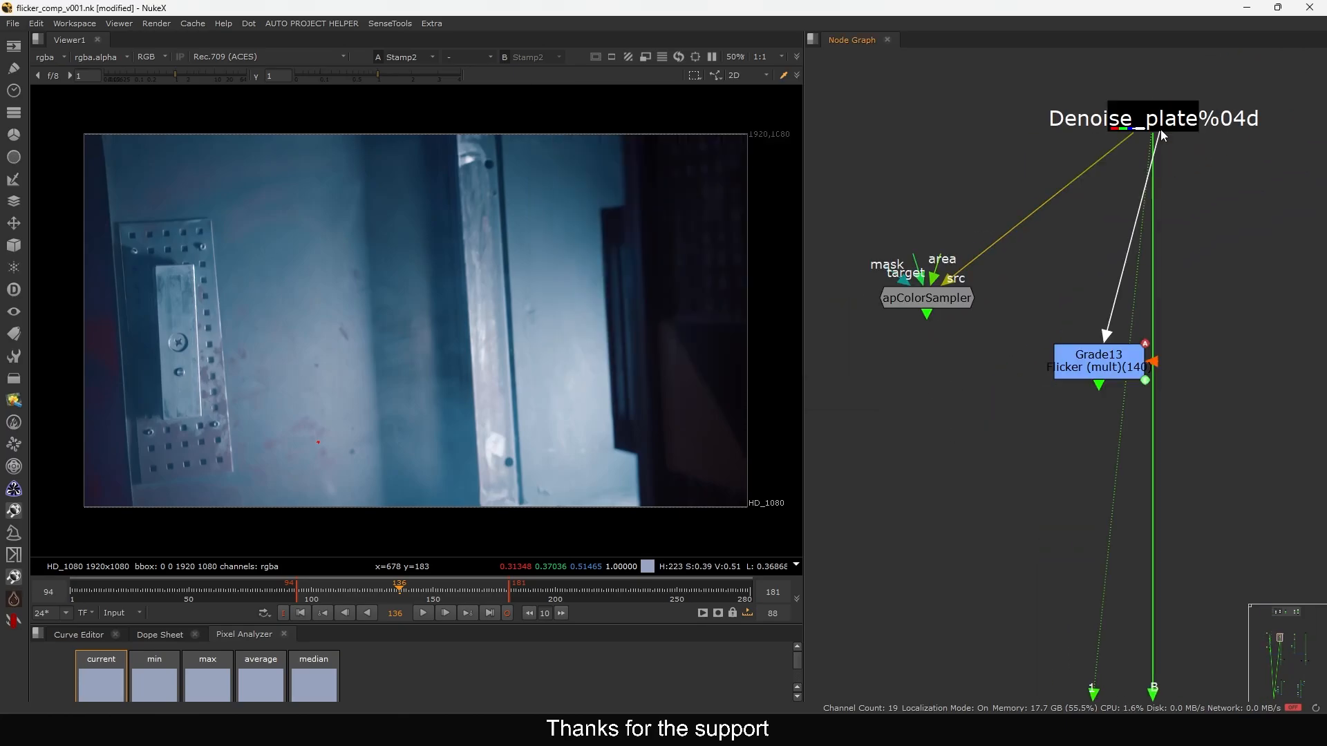
drag(1081, 374, 923, 426)
key(1)
scroll(931, 428, up, 4)
middle_drag(971, 415, 1033, 385)
drag(877, 348, 993, 412)
mouse_move(986, 352)
mouse_down()
mouse_move(1060, 396)
mouse_move(990, 352)
mouse_up()
drag(1180, 338, 1051, 427)
drag(1029, 380, 1037, 362)
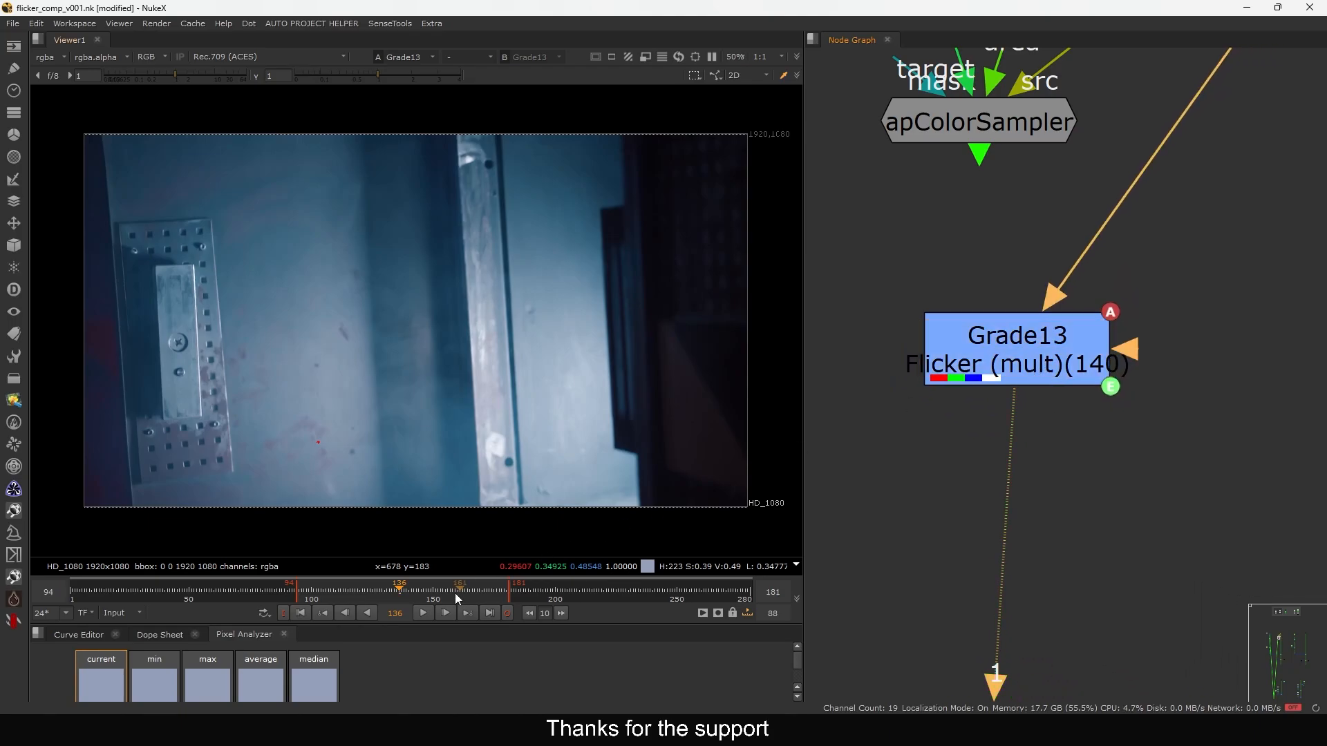
Play the flicker grade's output over the in-out range to check the added flicker, stopping at frame 145
click(422, 613)
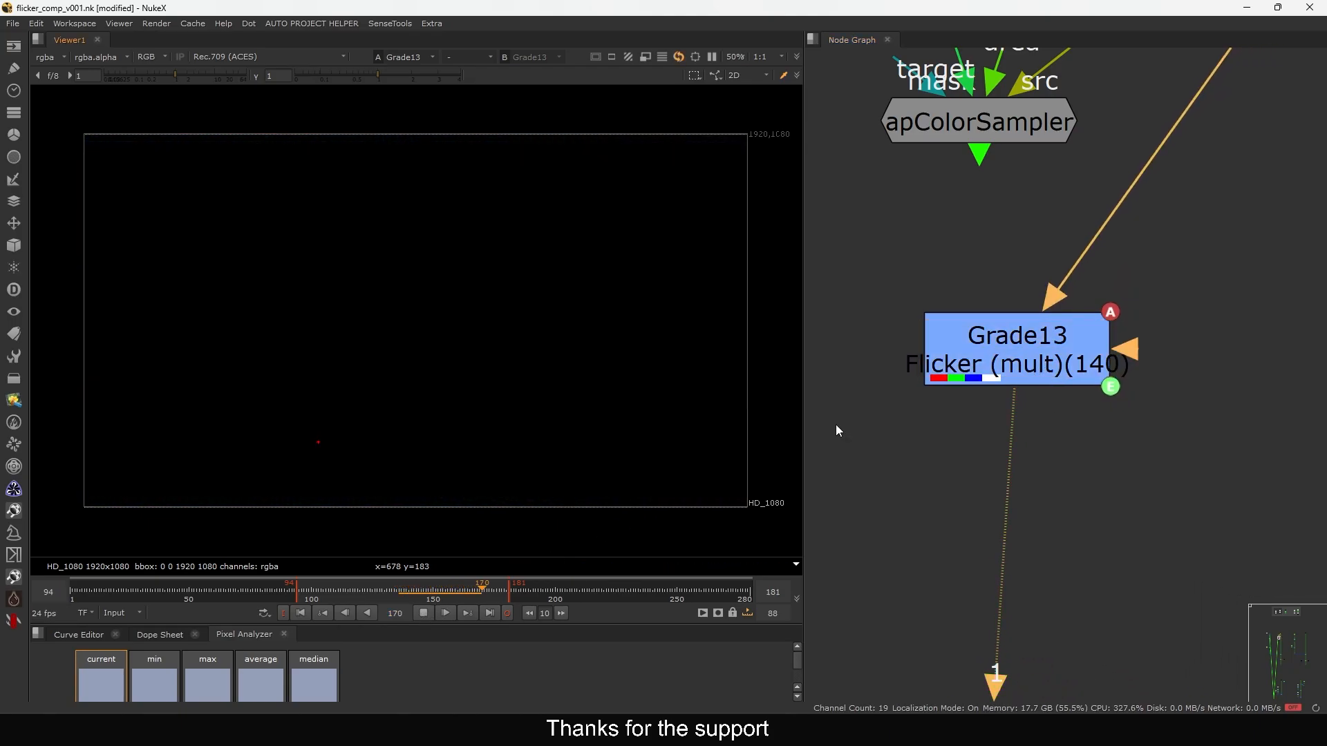
drag(960, 366, 959, 360)
click(923, 362)
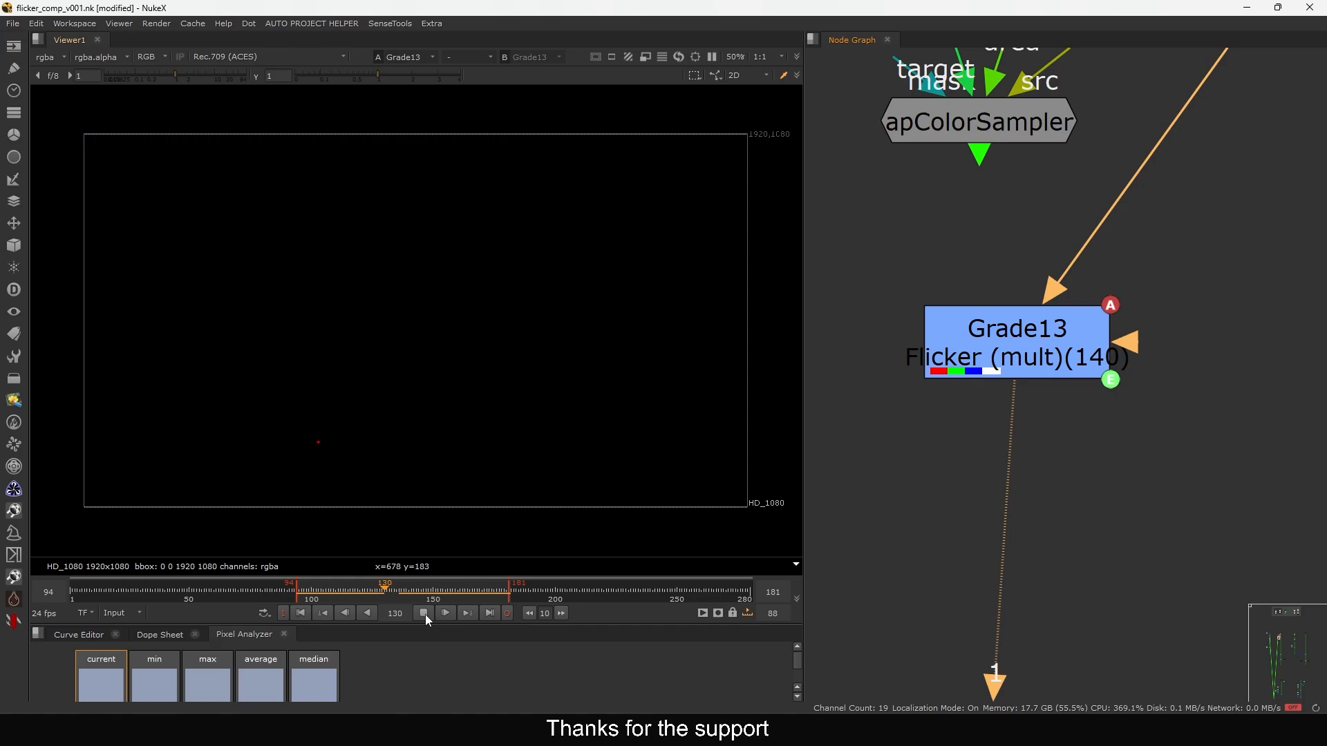
click(423, 614)
Turn off reverse in the flicker grade and play forward to compare the result
double_click(973, 366)
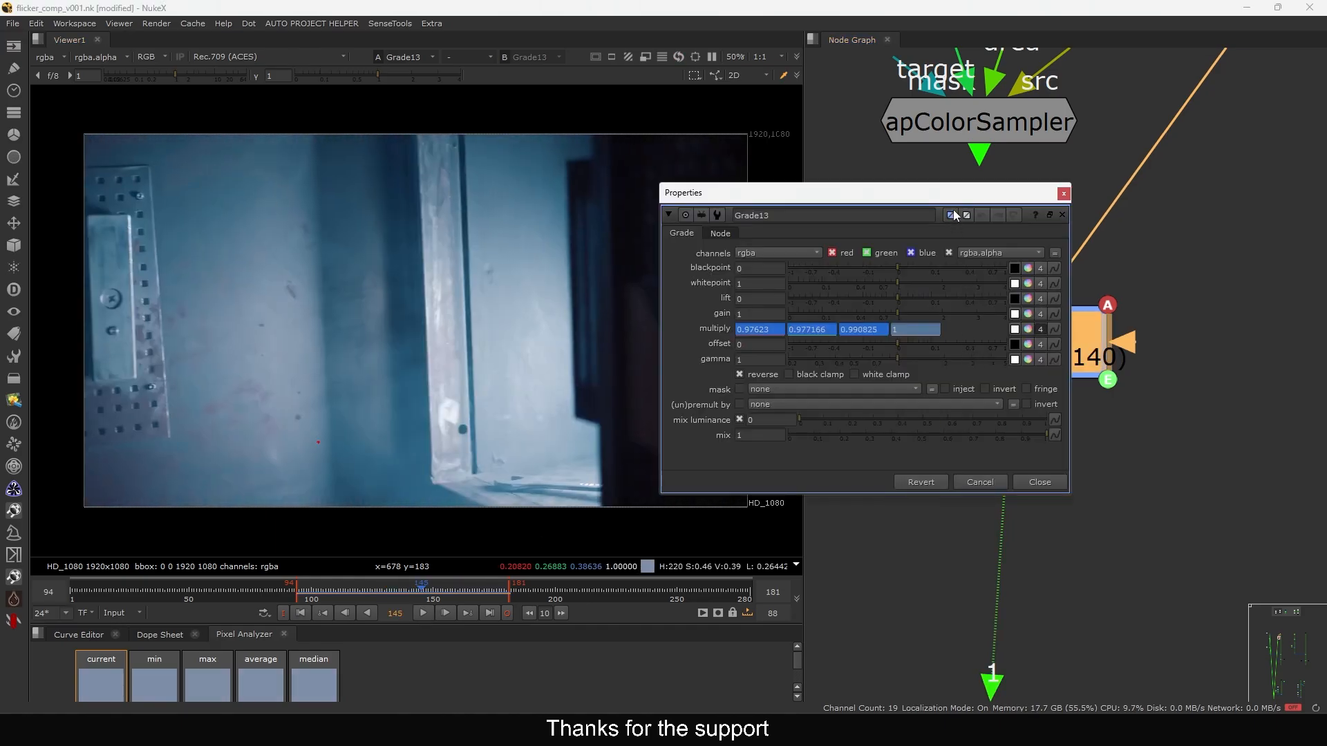
drag(954, 214, 688, 142)
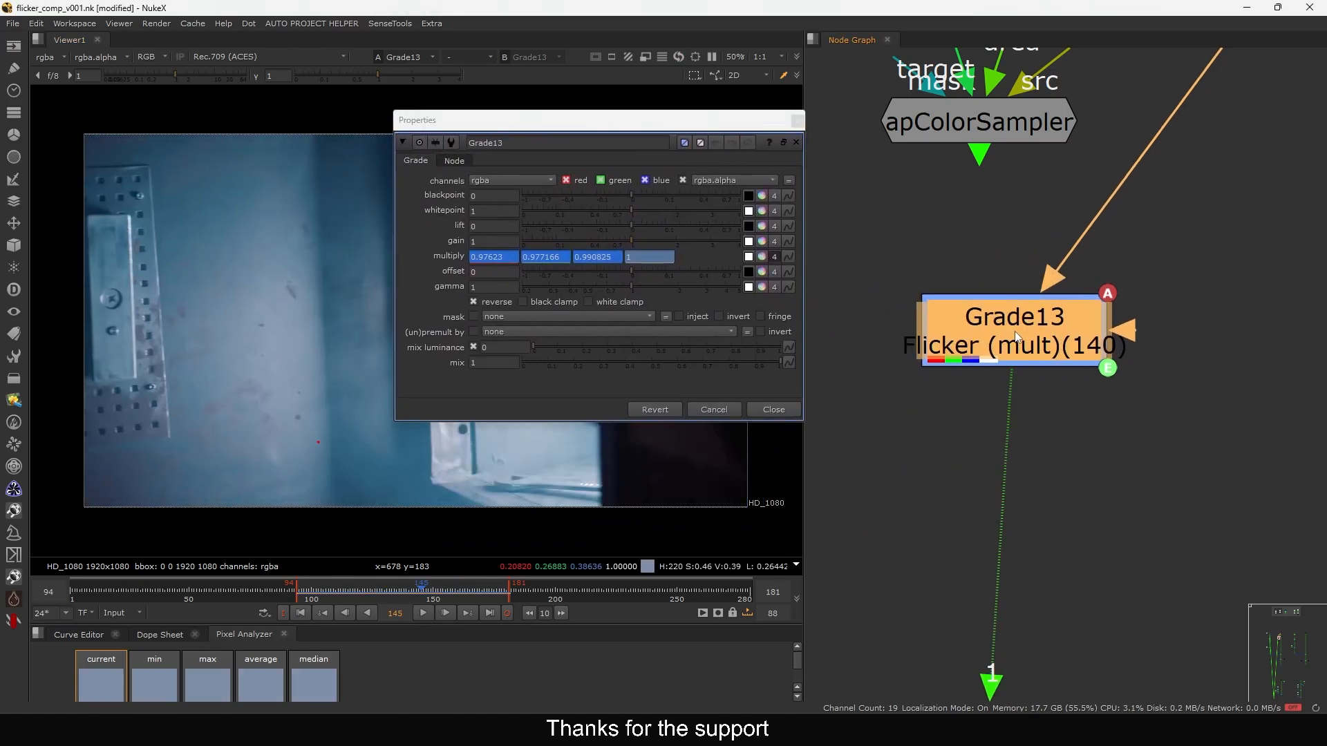
drag(1016, 336, 1014, 327)
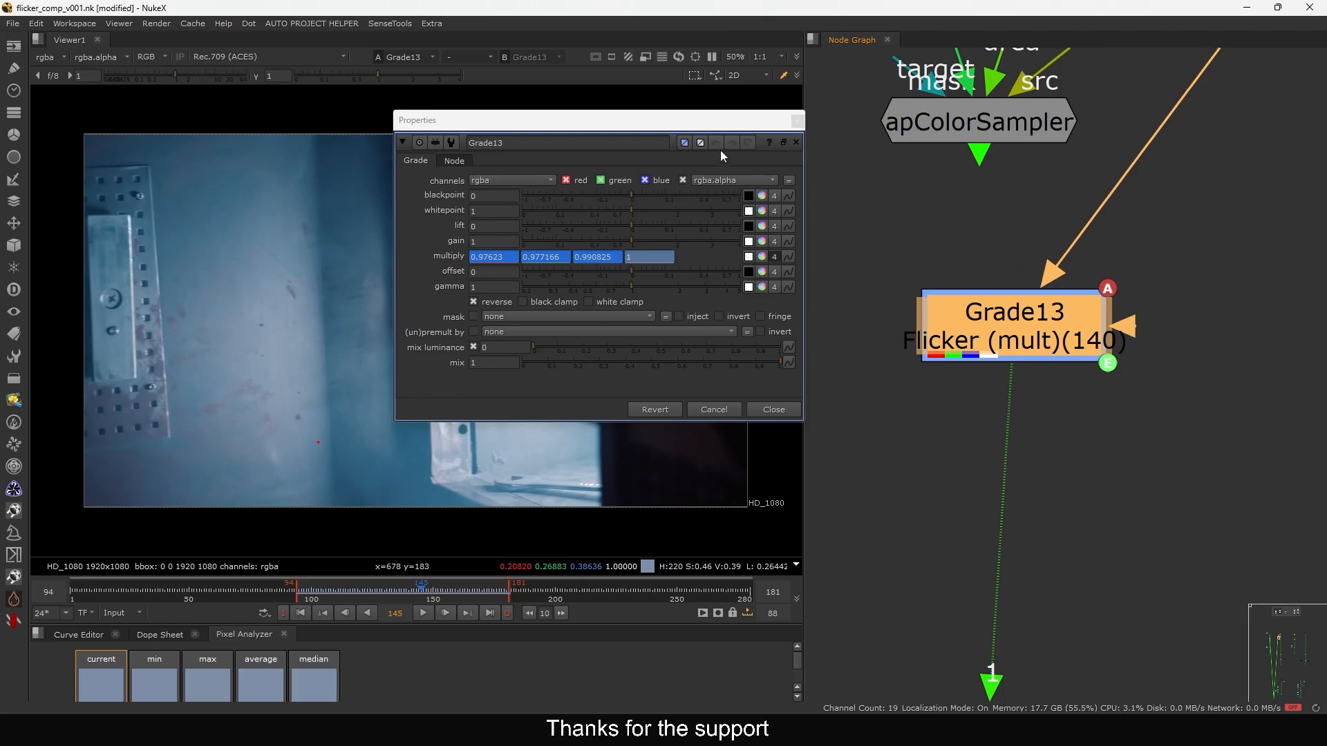
drag(694, 121, 807, 52)
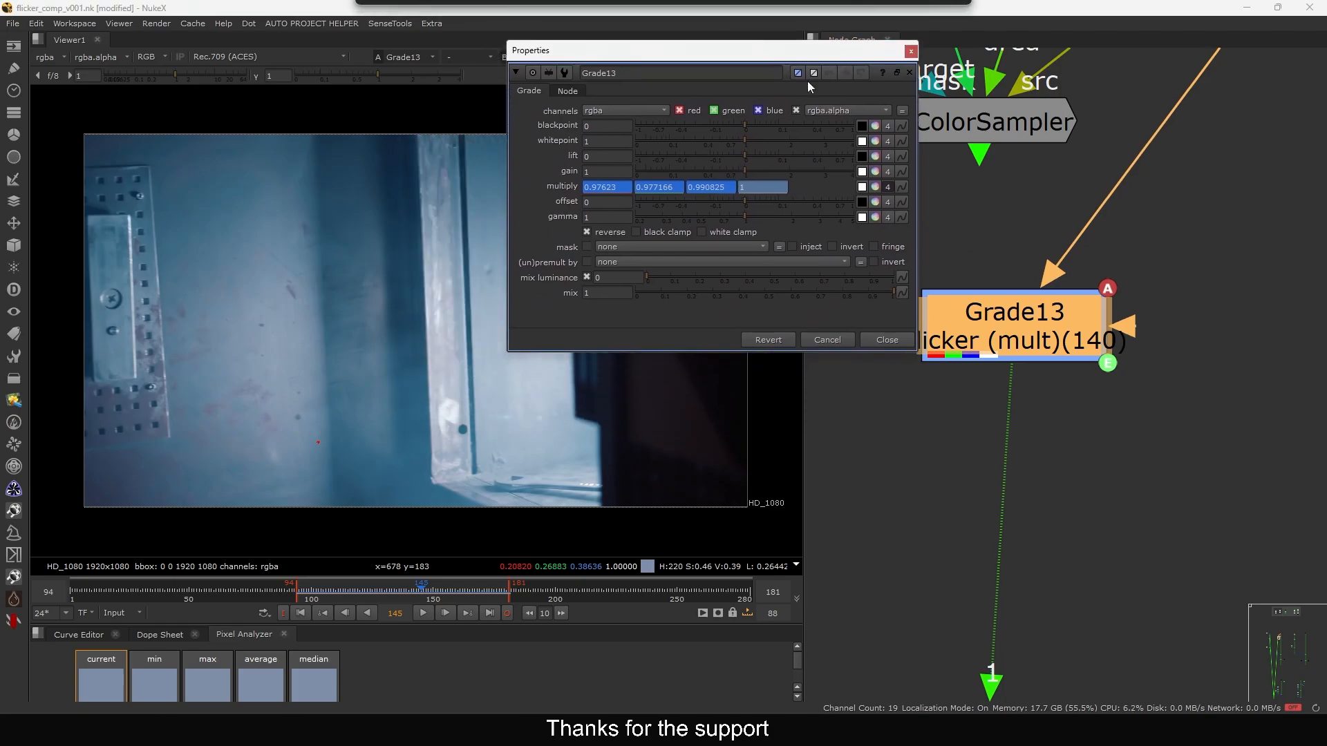
click(602, 231)
click(442, 475)
key(l)
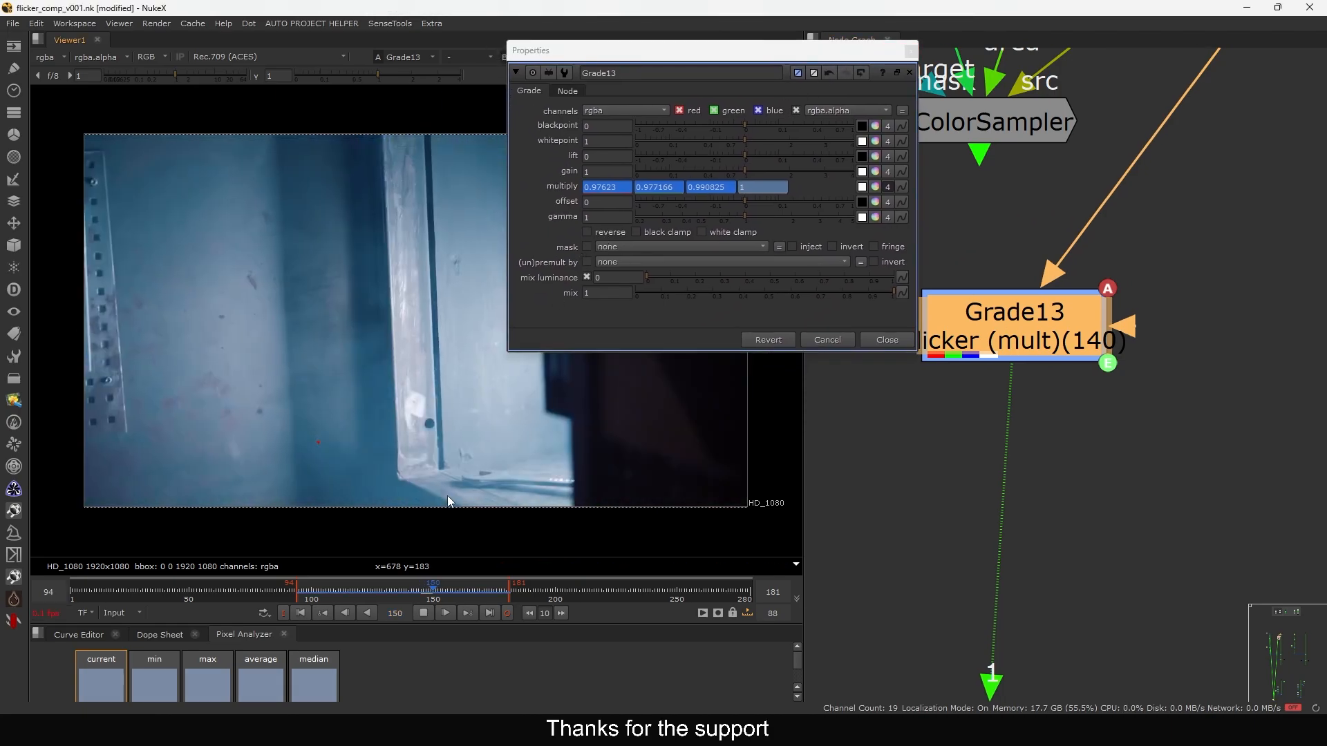
drag(948, 339, 963, 339)
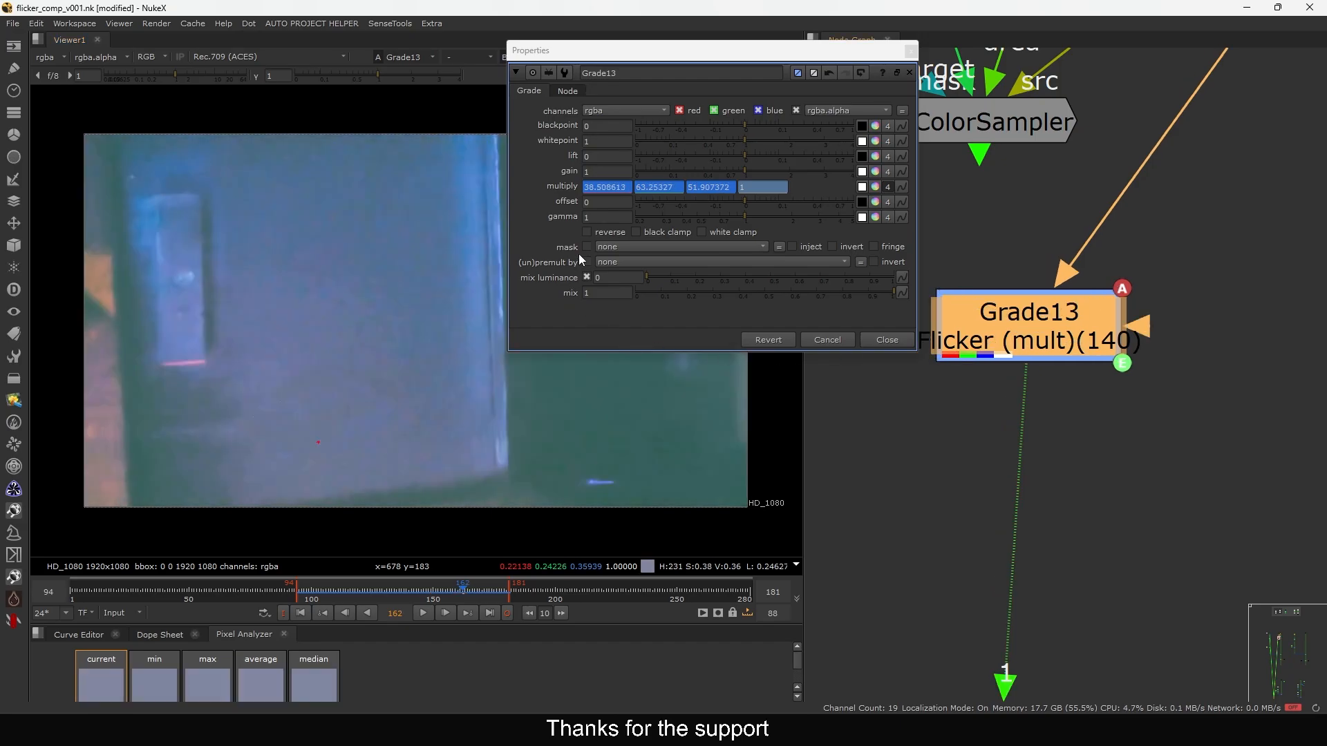
Turn reverse back on in the flicker grade, play forward again and close its properties
click(605, 233)
click(406, 438)
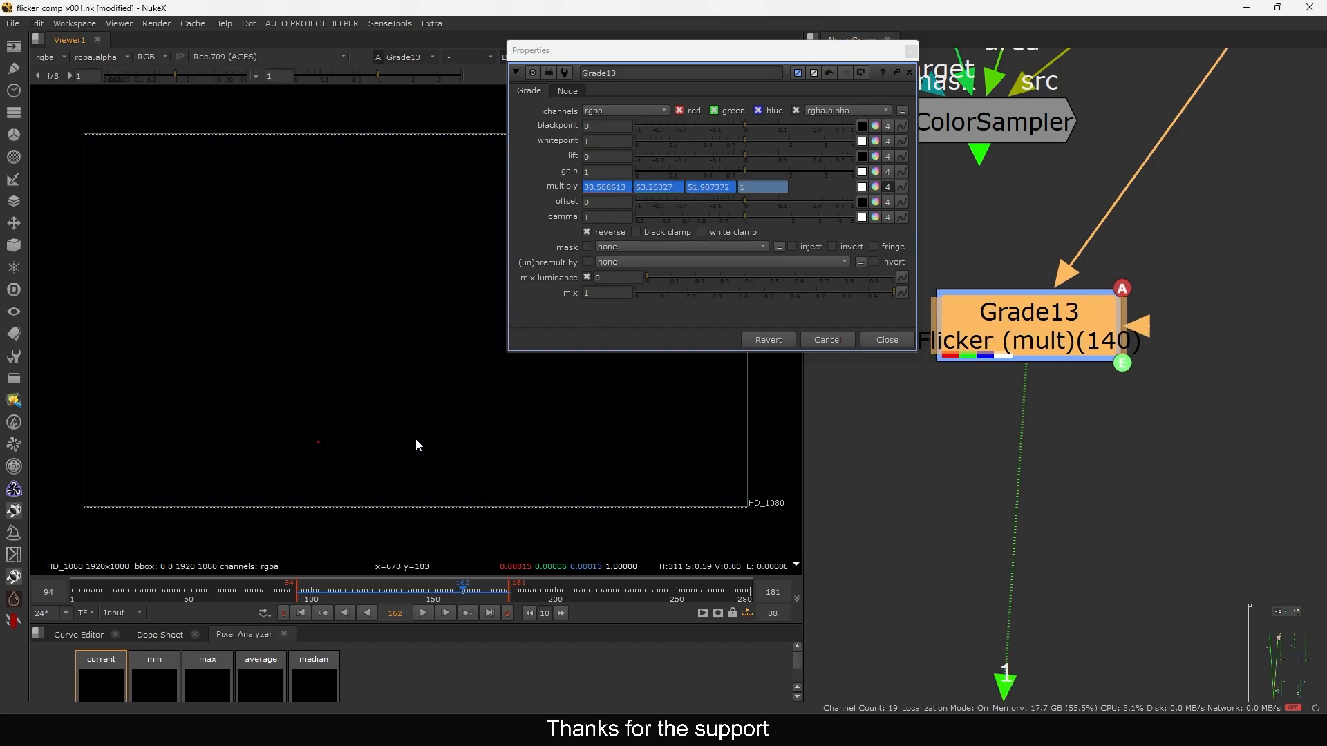
key(l)
click(844, 343)
Disconnect the Flicker (mult)(140) grade from the plate and swap it with Grade1 between Grade2 and Toe3
scroll(1081, 307, down, 4)
key(ctrl+d)
scroll(1082, 304, down, 3)
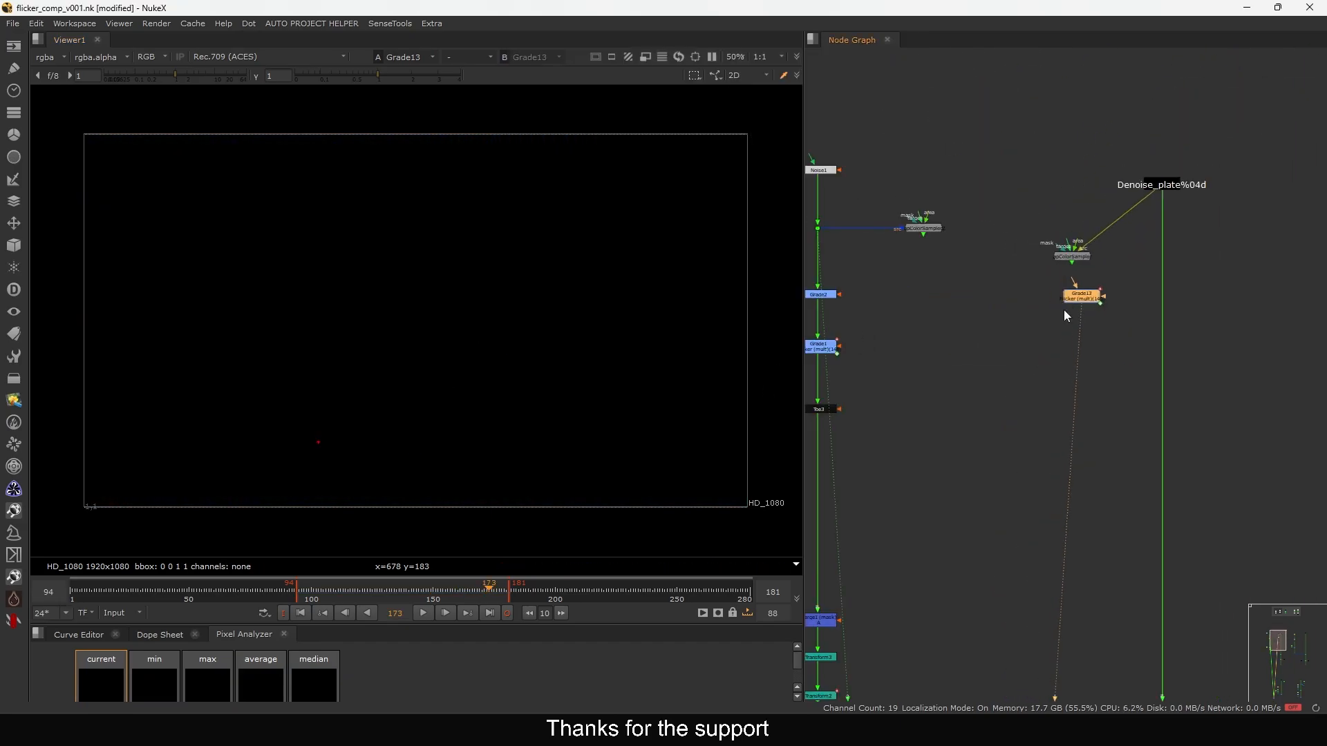
middle_drag(1065, 310, 1126, 273)
drag(1156, 260, 1070, 317)
scroll(930, 301, up, 3)
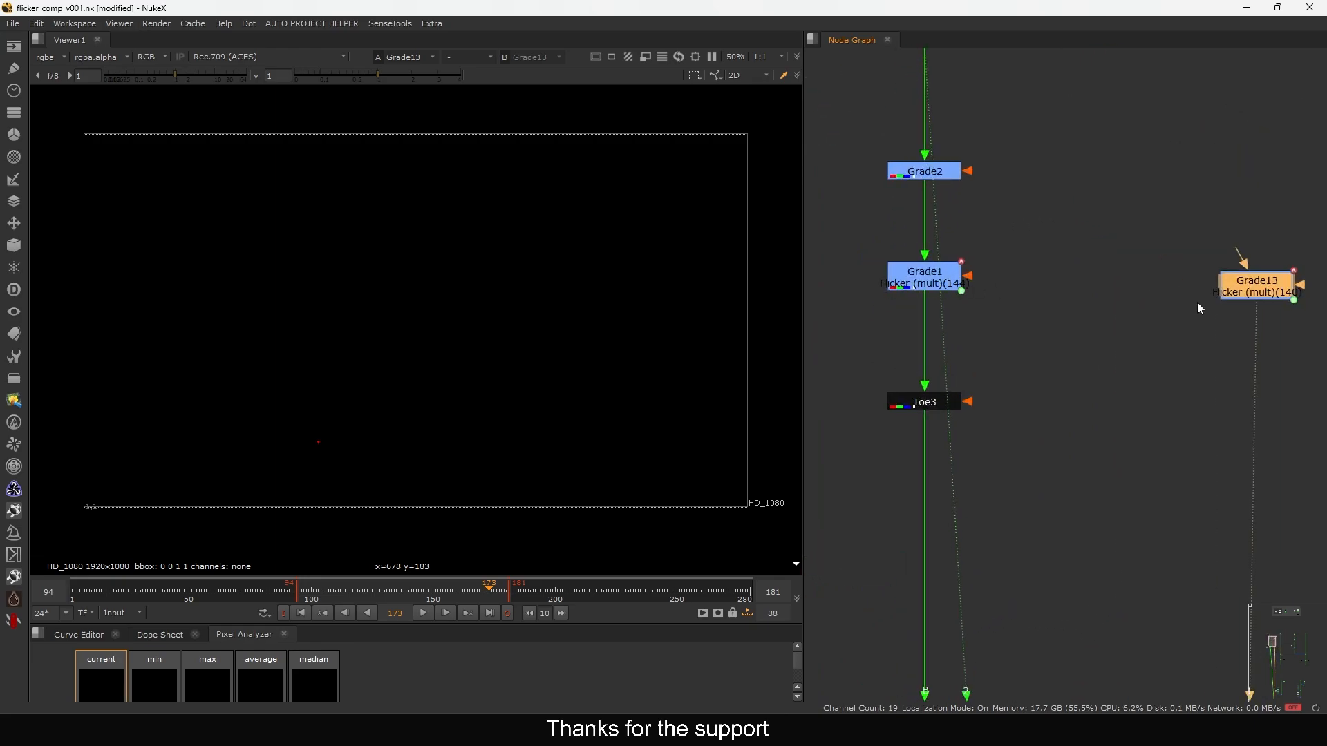
drag(1197, 302, 909, 281)
drag(1101, 277, 1167, 235)
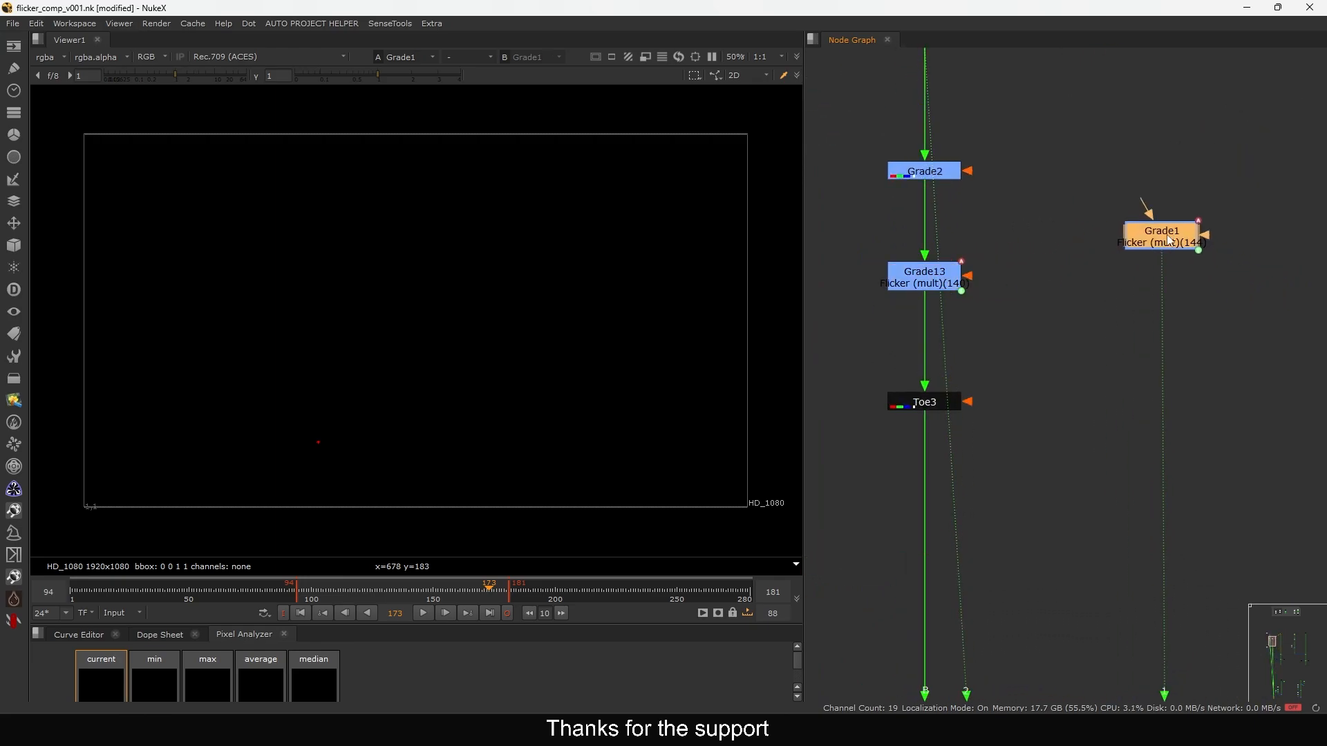
View and play the Merge2 output to check the flicker on the patch, then select the swapped-in flicker grade
scroll(1061, 309, down, 5)
scroll(1035, 157, up, 2)
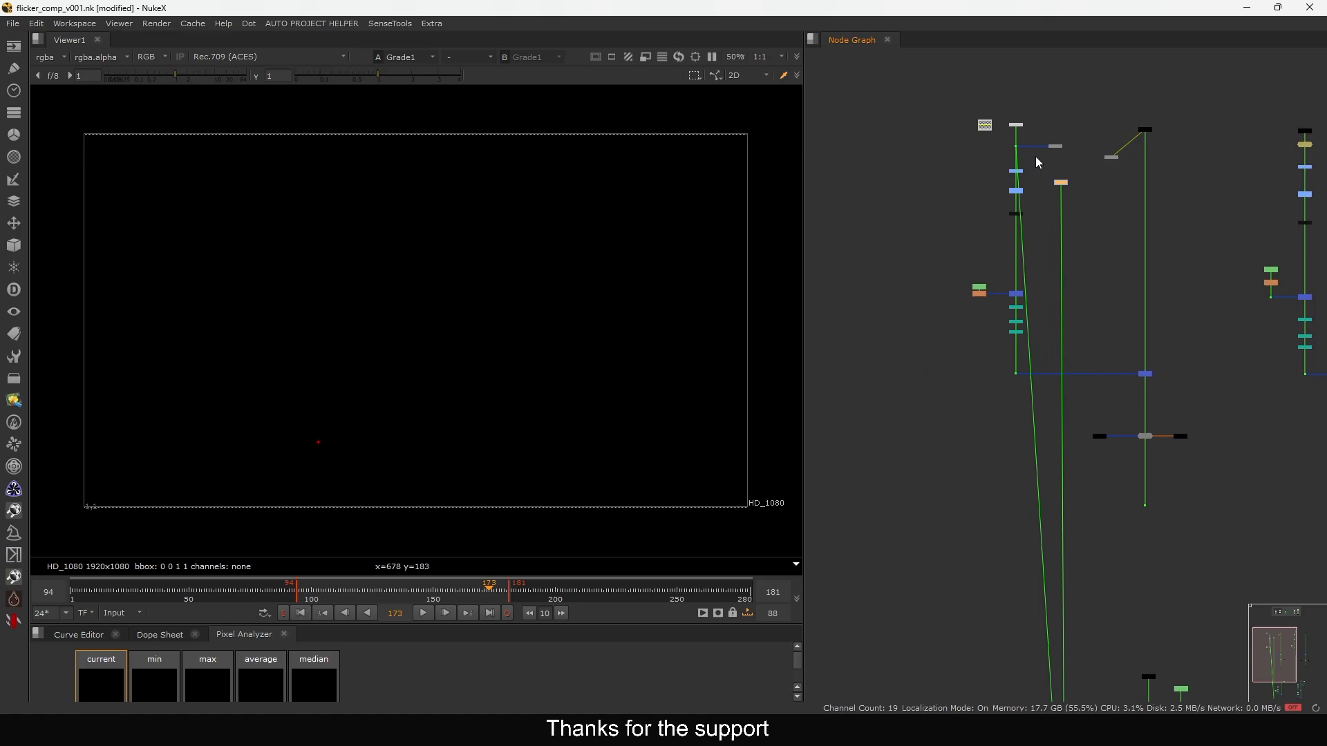
drag(1181, 389, 1182, 390)
key(1)
click(1092, 371)
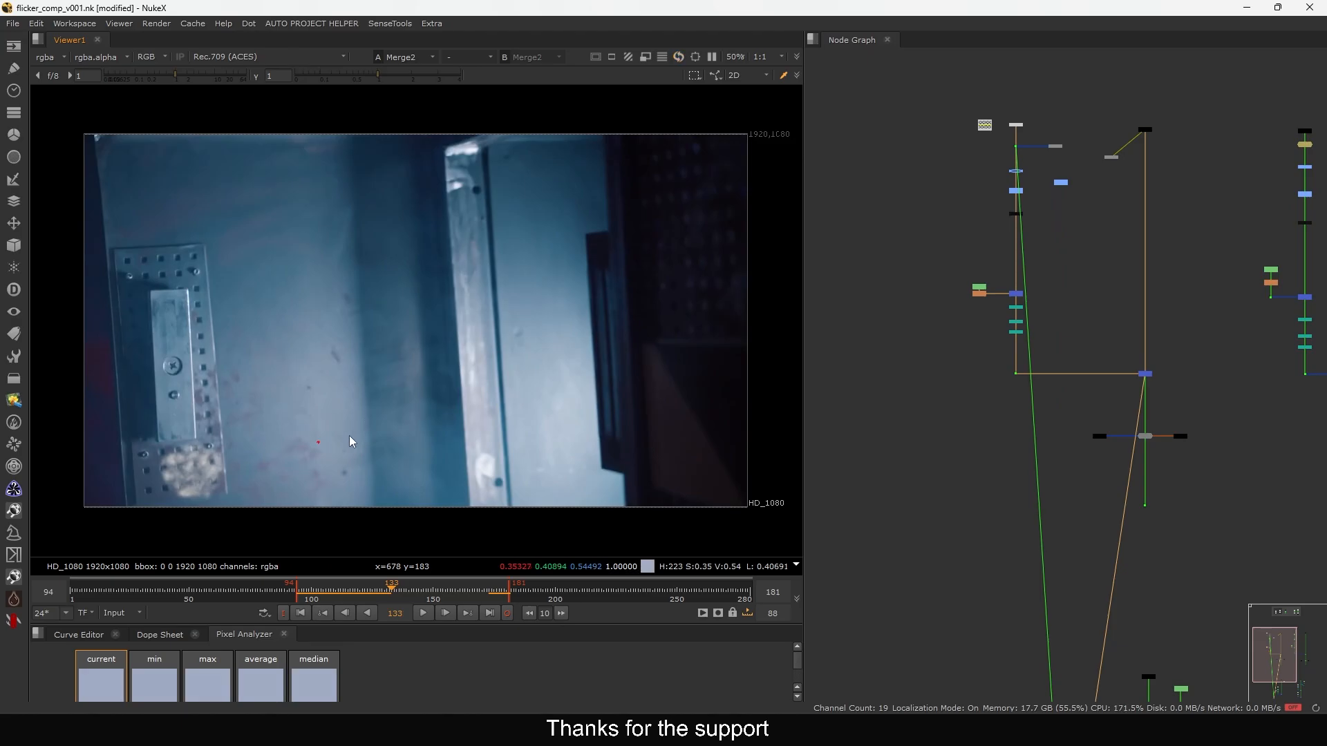
middle_drag(278, 456, 350, 378)
scroll(311, 393, up, 2)
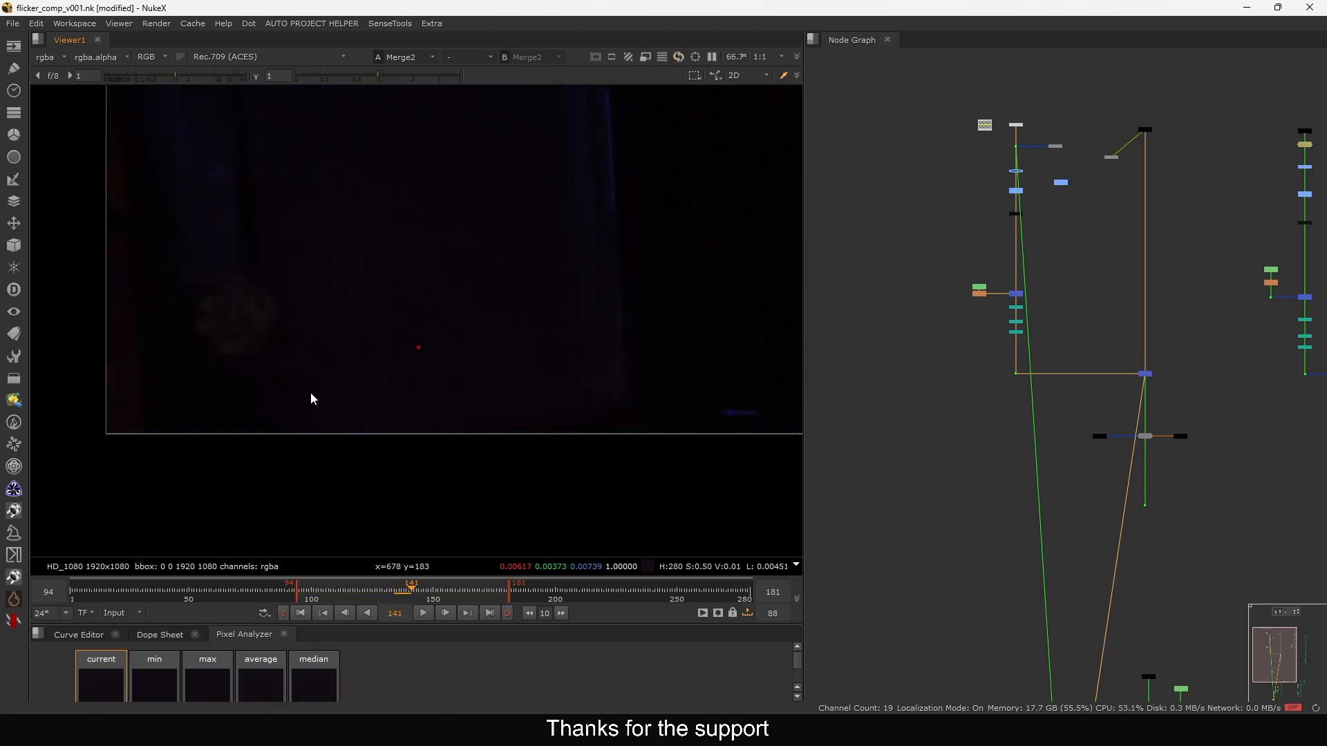
scroll(974, 207, up, 5)
click(1084, 181)
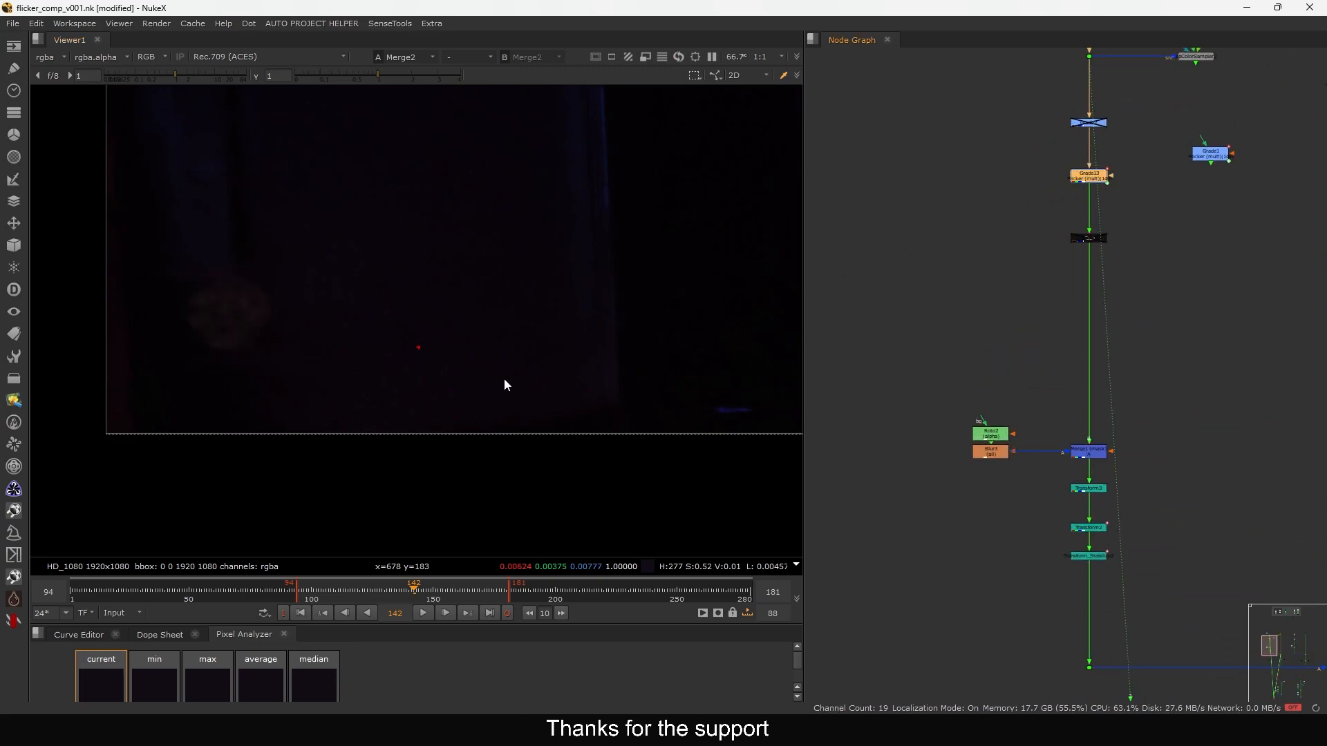
Compare Merge2 at frames 136 and 142, raising the viewer gain to 26 to examine the patch in the dark frame
key(minus)
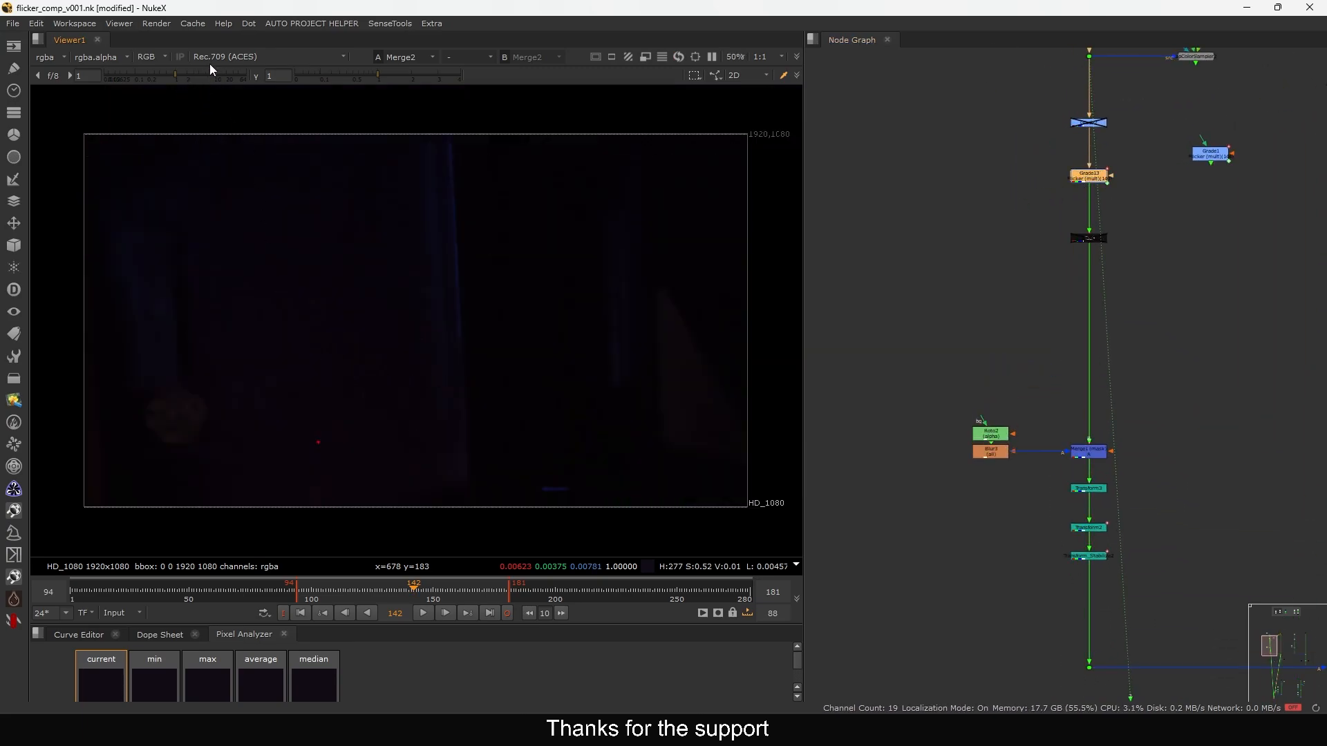
click(399, 591)
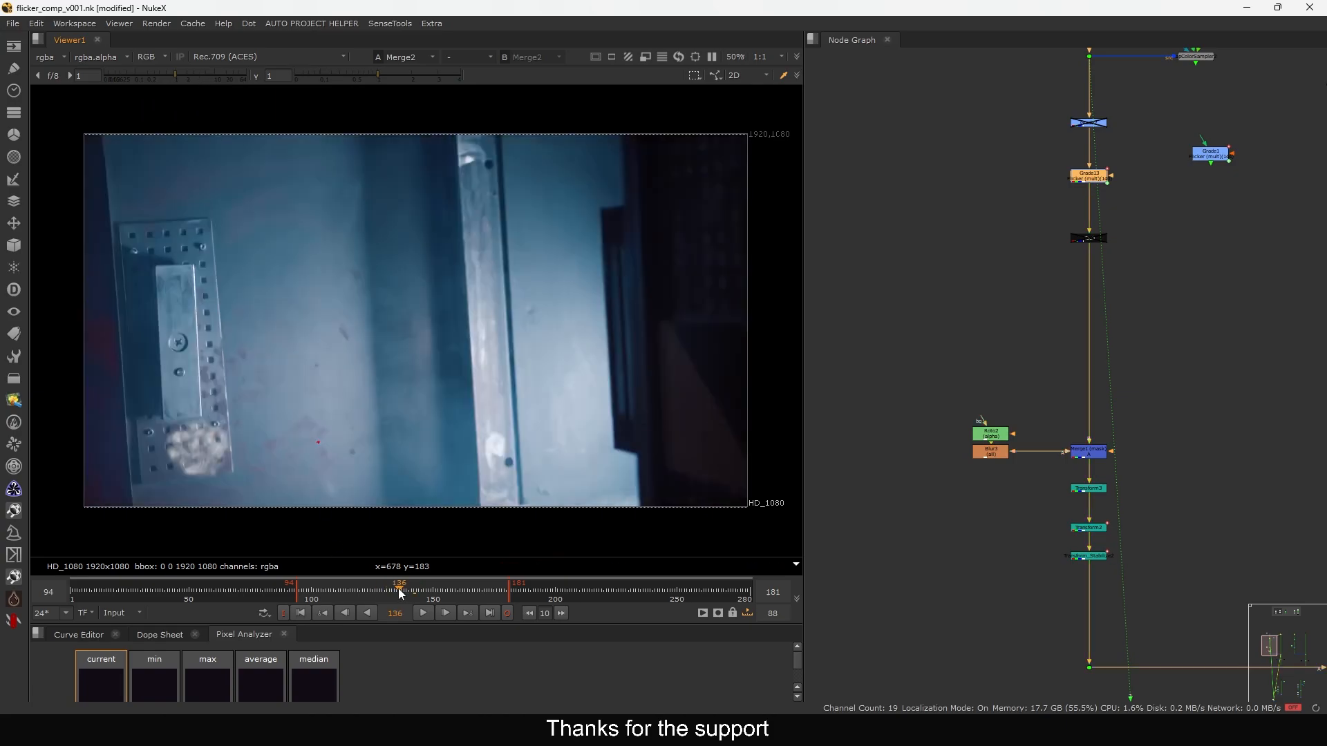
drag(420, 595, 415, 595)
drag(188, 76, 228, 94)
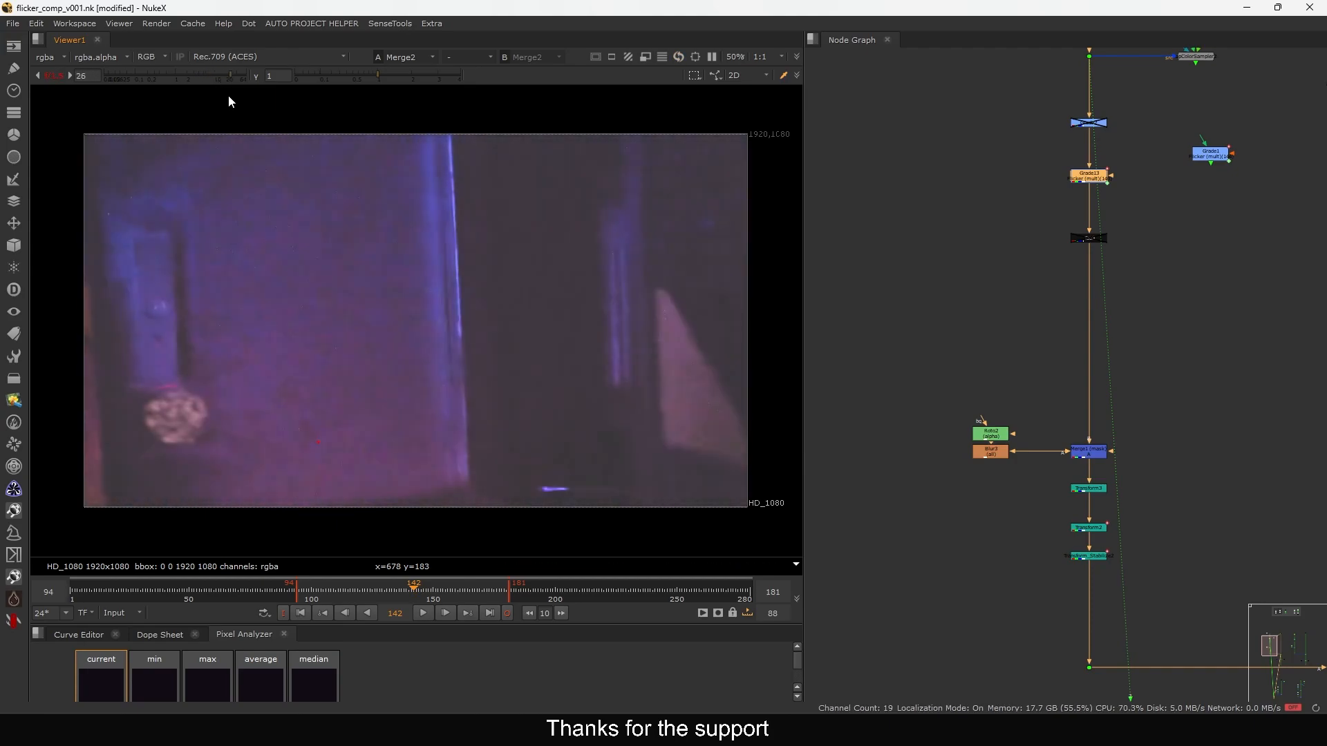
drag(378, 263, 359, 287)
drag(211, 368, 114, 457)
scroll(1013, 371, up, 5)
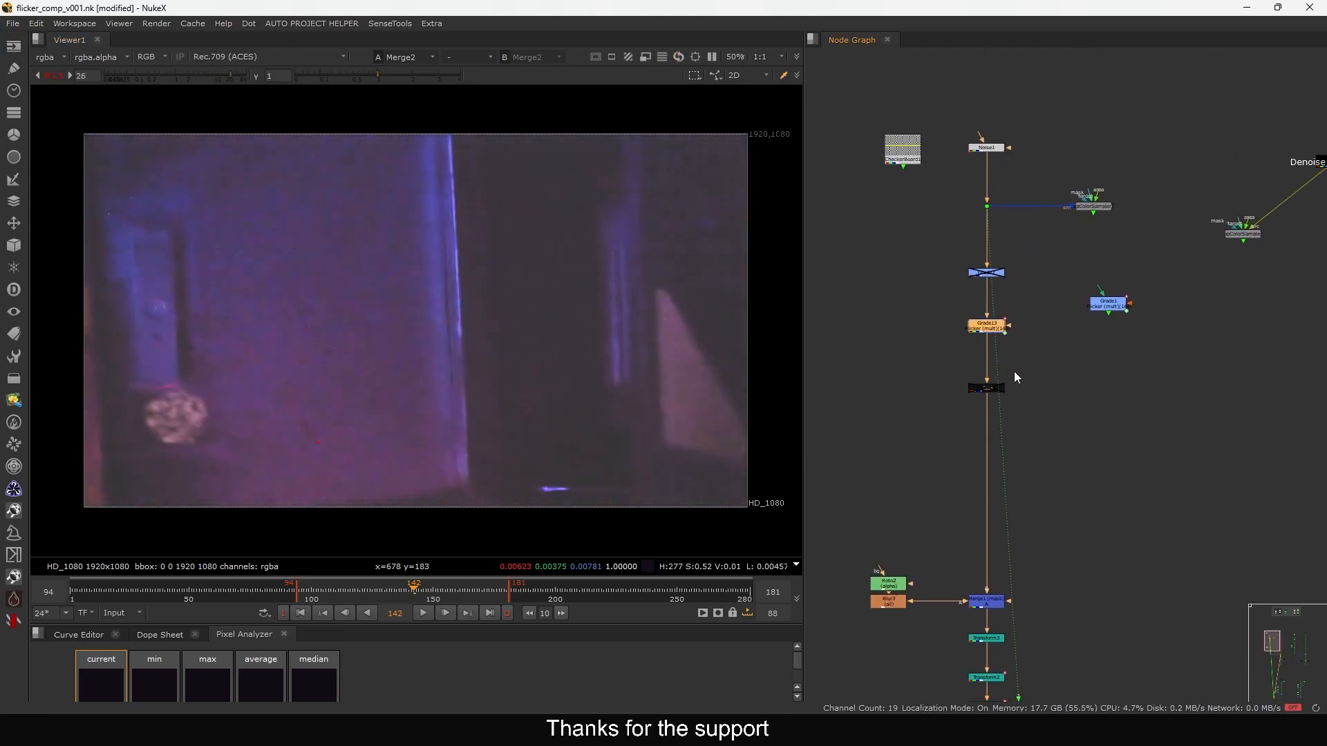
Enable Toe3 and toggle it off and on to compare its effect on the patch's blacks
drag(1126, 113, 944, 222)
drag(1139, 314, 995, 398)
drag(1222, 229, 1243, 225)
scroll(1042, 360, up, 3)
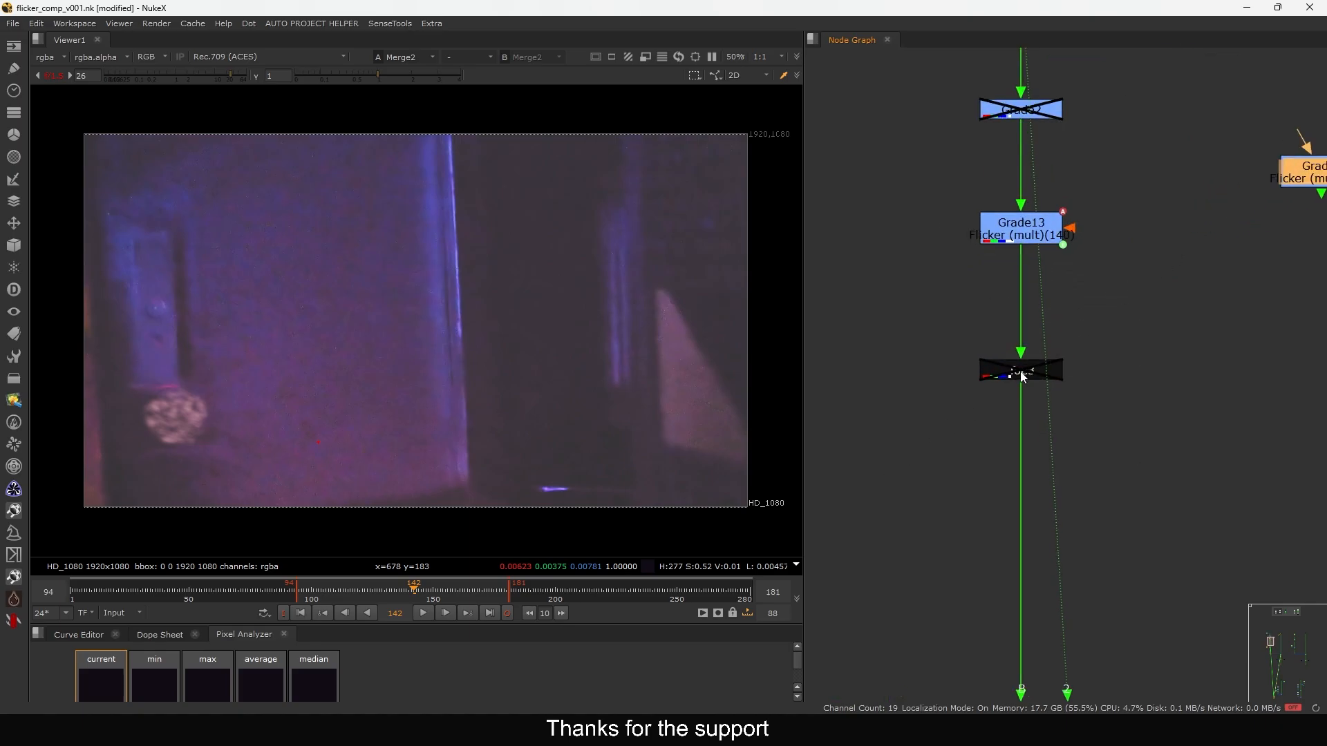
drag(1022, 375, 1022, 385)
click(1120, 319)
drag(1124, 316, 950, 423)
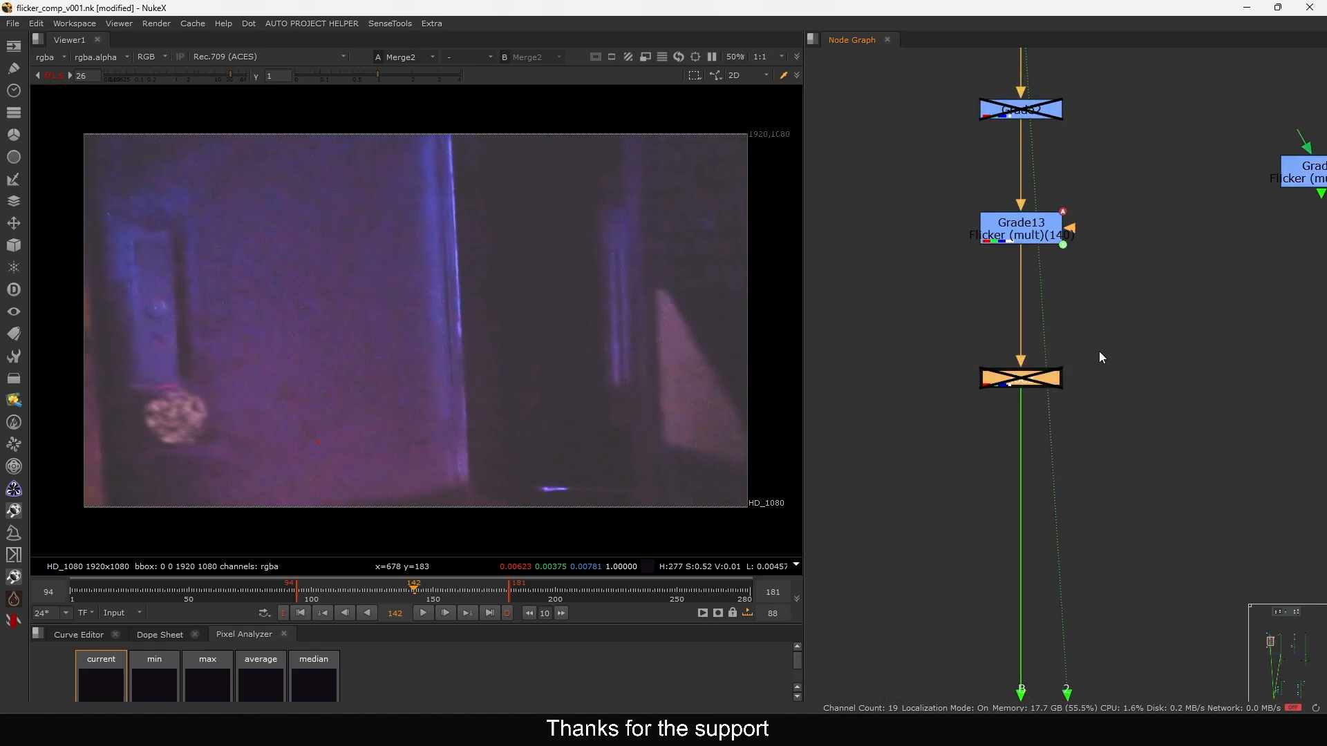
drag(1123, 338, 930, 452)
key(d)
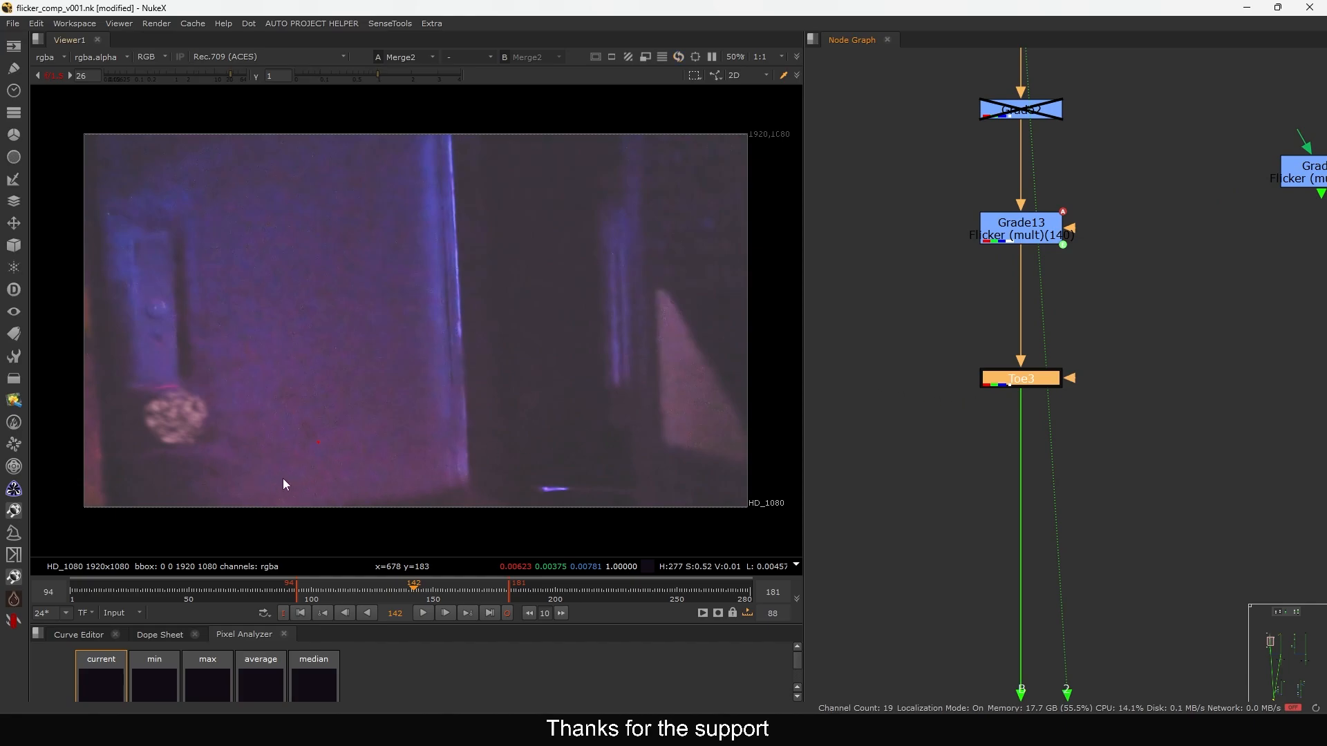
drag(1167, 310, 892, 451)
key(d)
key(d)
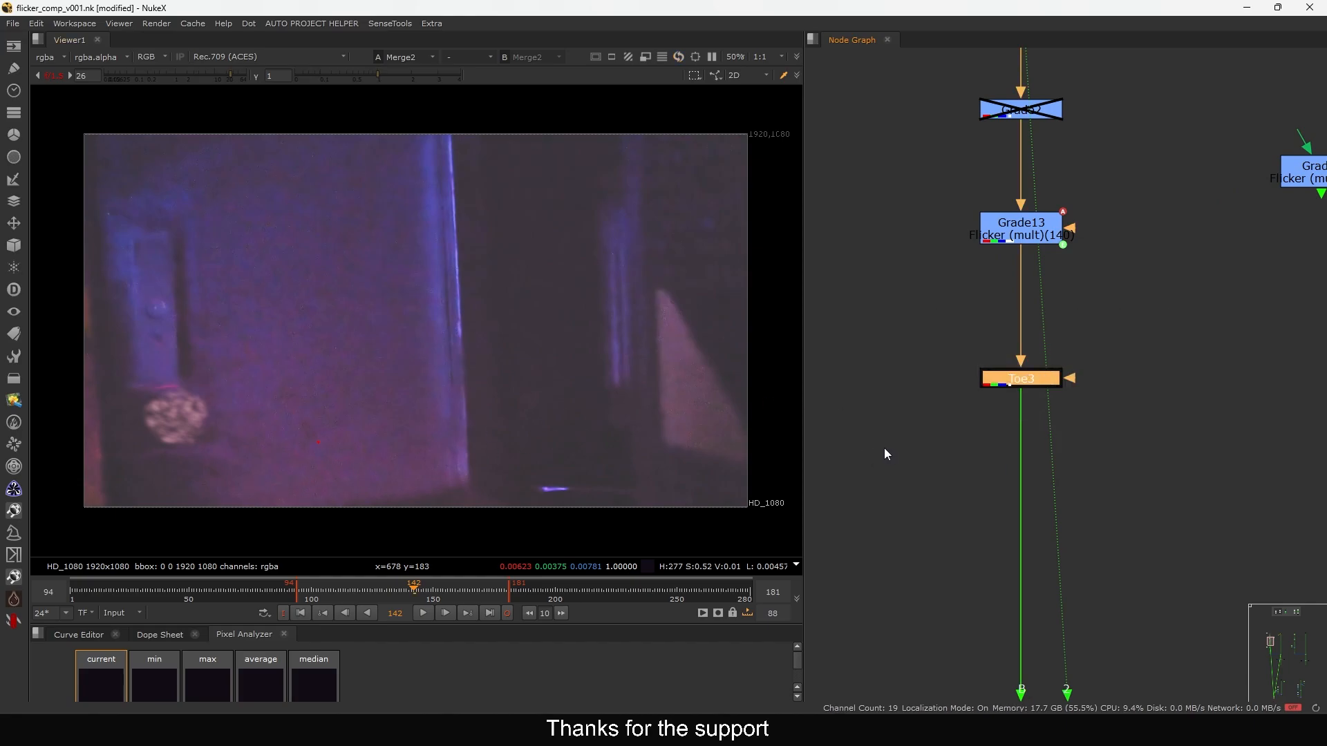
key(d)
key(d)
Try Grade2 enabled together with Toe3, and disable both nodes again
middle_drag(976, 241, 991, 339)
drag(1139, 164, 937, 266)
key(d)
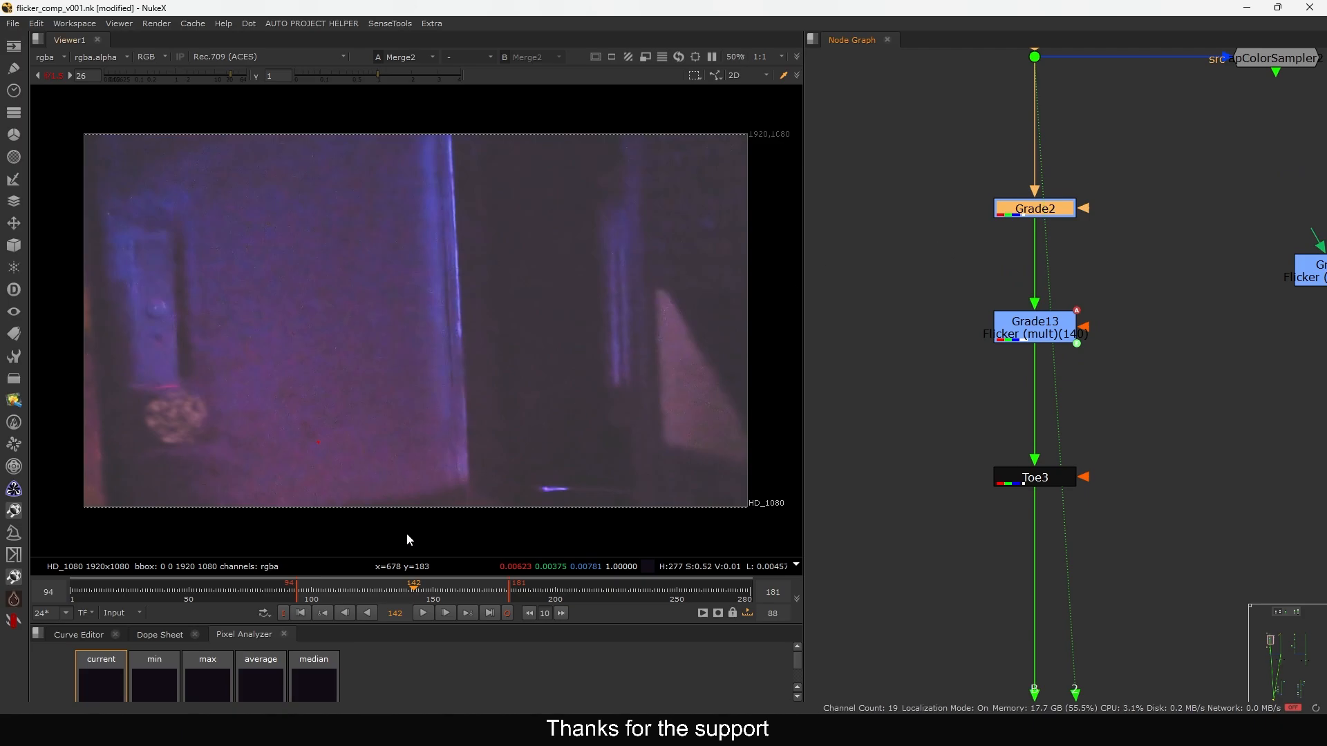
drag(1146, 154, 923, 287)
drag(1099, 448, 848, 590)
key(d)
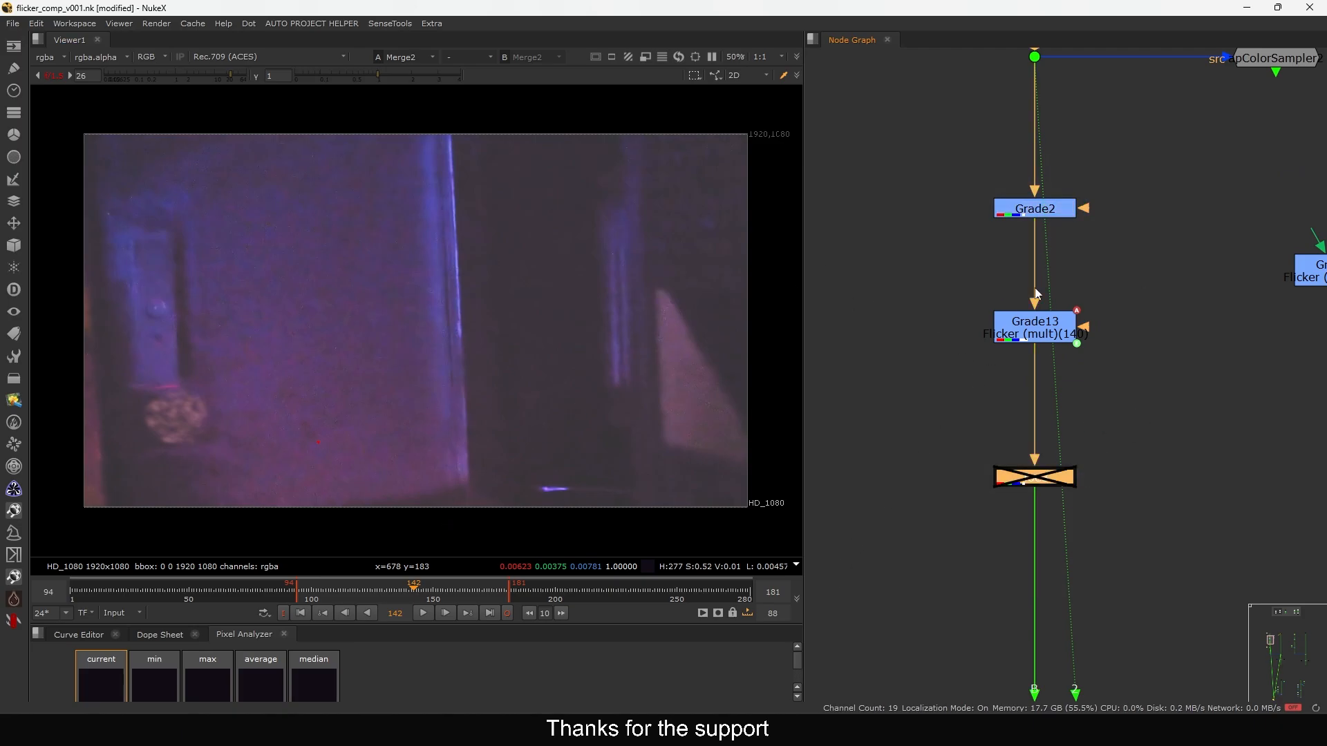
drag(1150, 156, 964, 274)
key(d)
Go to frame 136, reset the viewer gain and enable Grade2 above the flicker grade
click(399, 588)
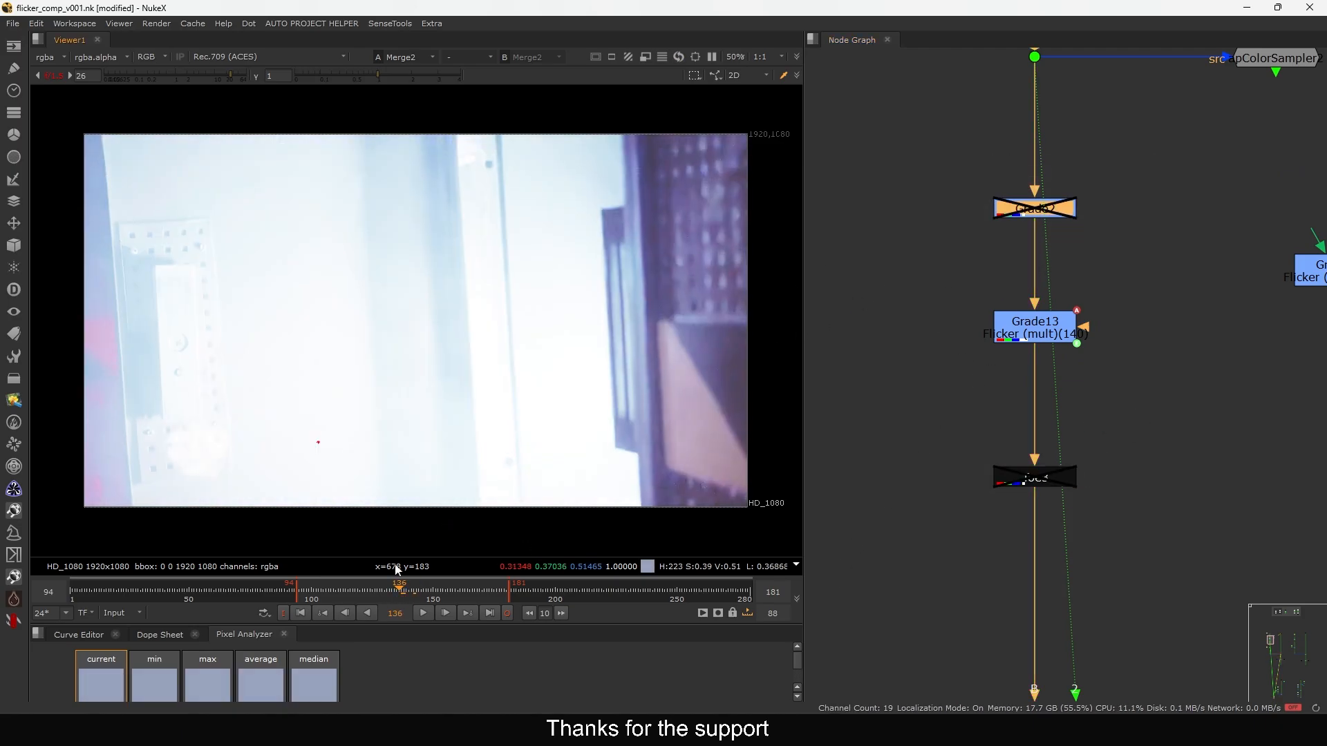
ctrl+click(161, 77)
drag(1108, 167, 951, 251)
key(d)
click(952, 252)
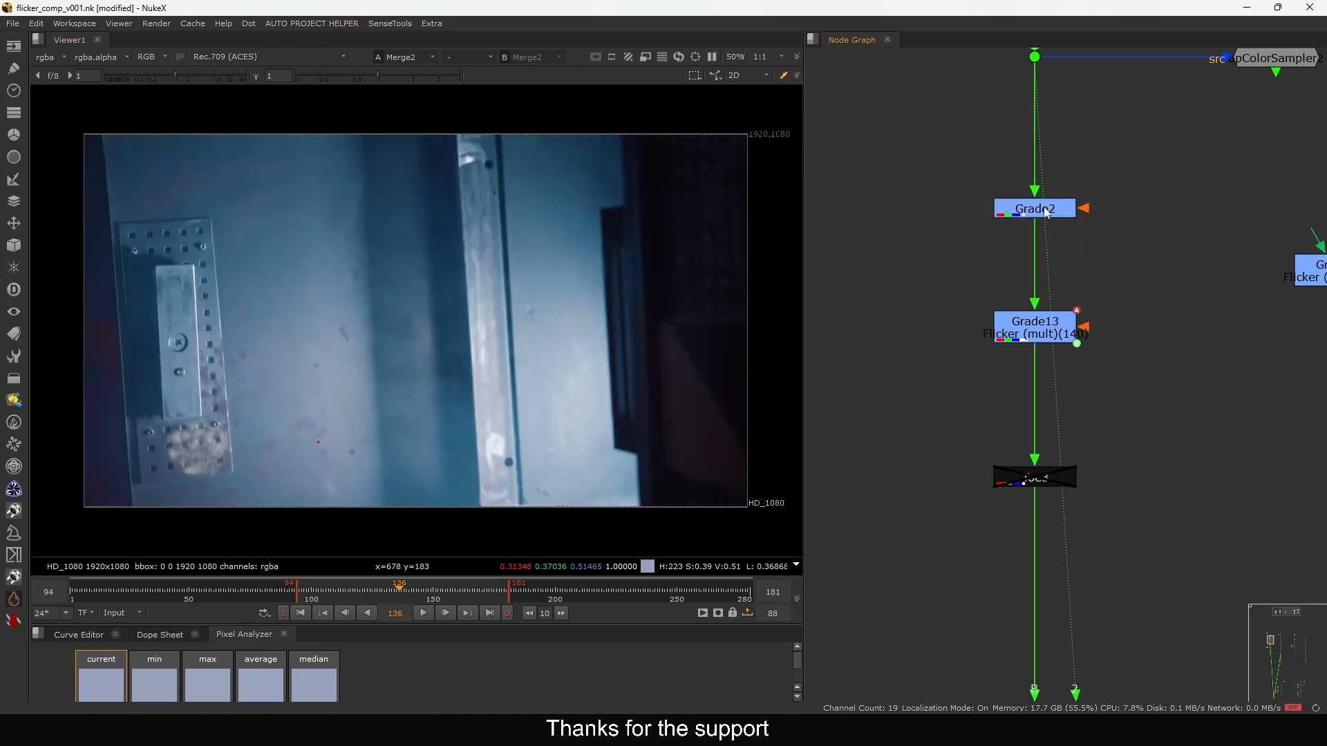
Check the properties of Grade2 and the Grade13 flicker grade, closing each one
double_click(1046, 212)
click(1090, 150)
double_click(1034, 325)
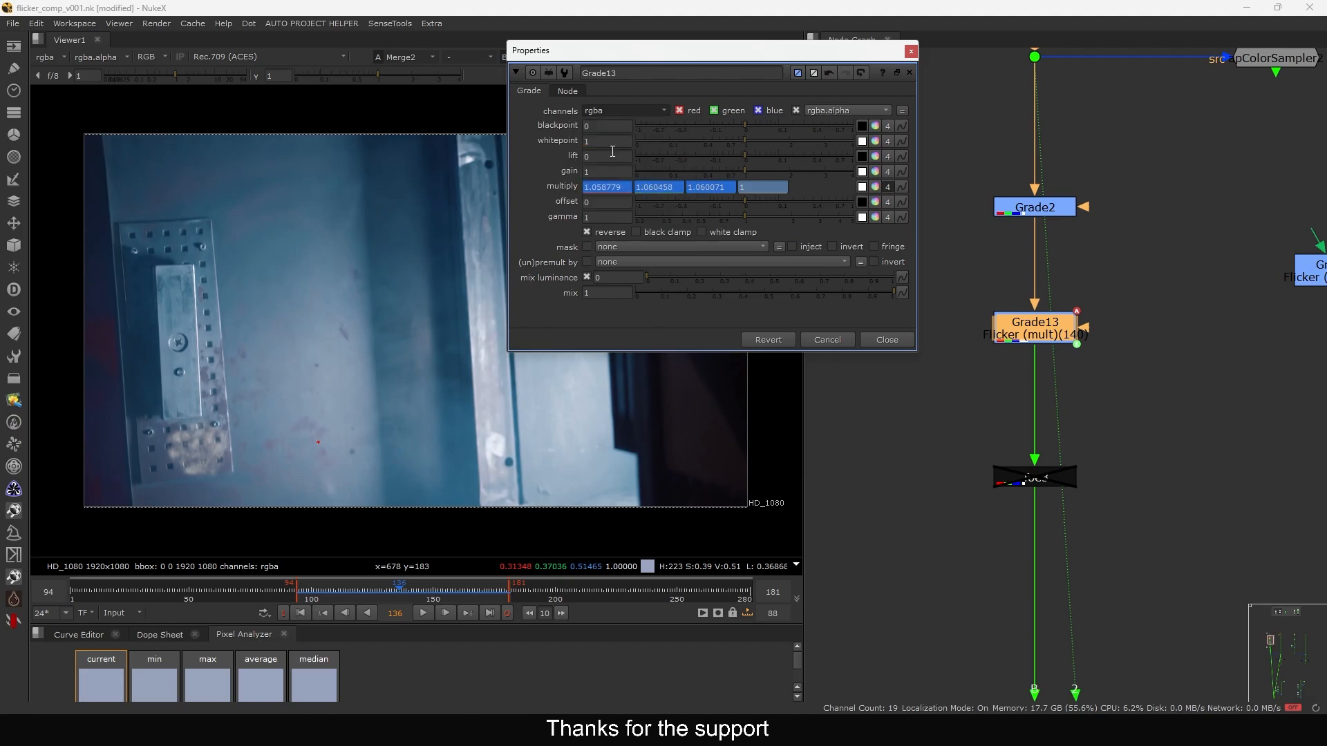
click(886, 339)
Set Grade2's gain to 0.7 and close its properties
double_click(1016, 210)
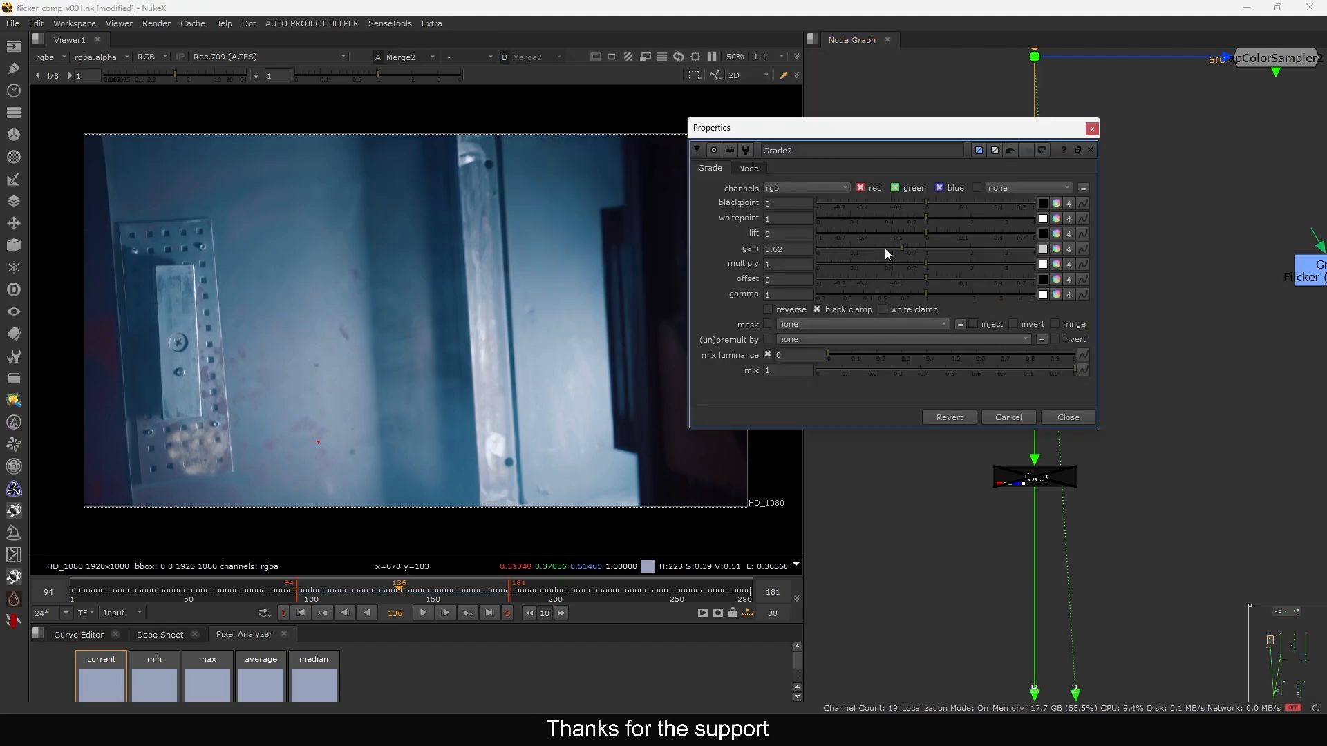
click(911, 249)
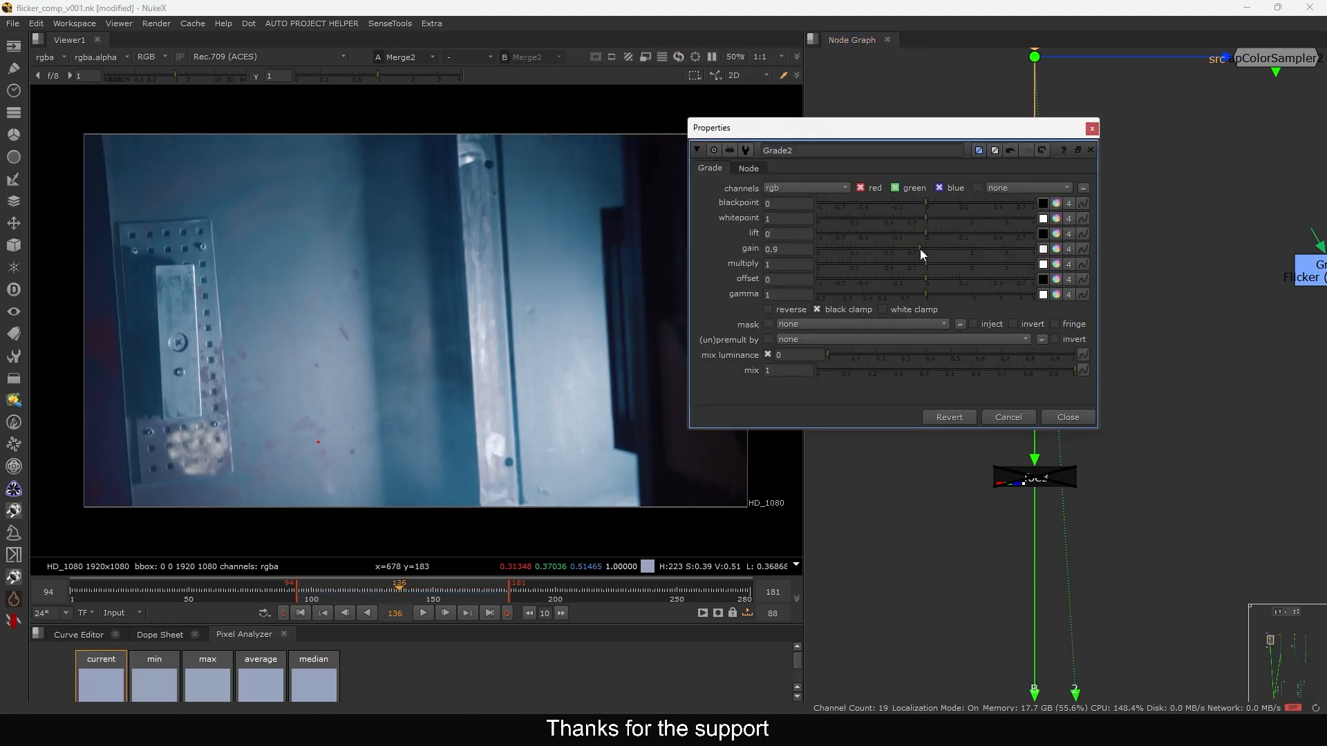
click(1076, 151)
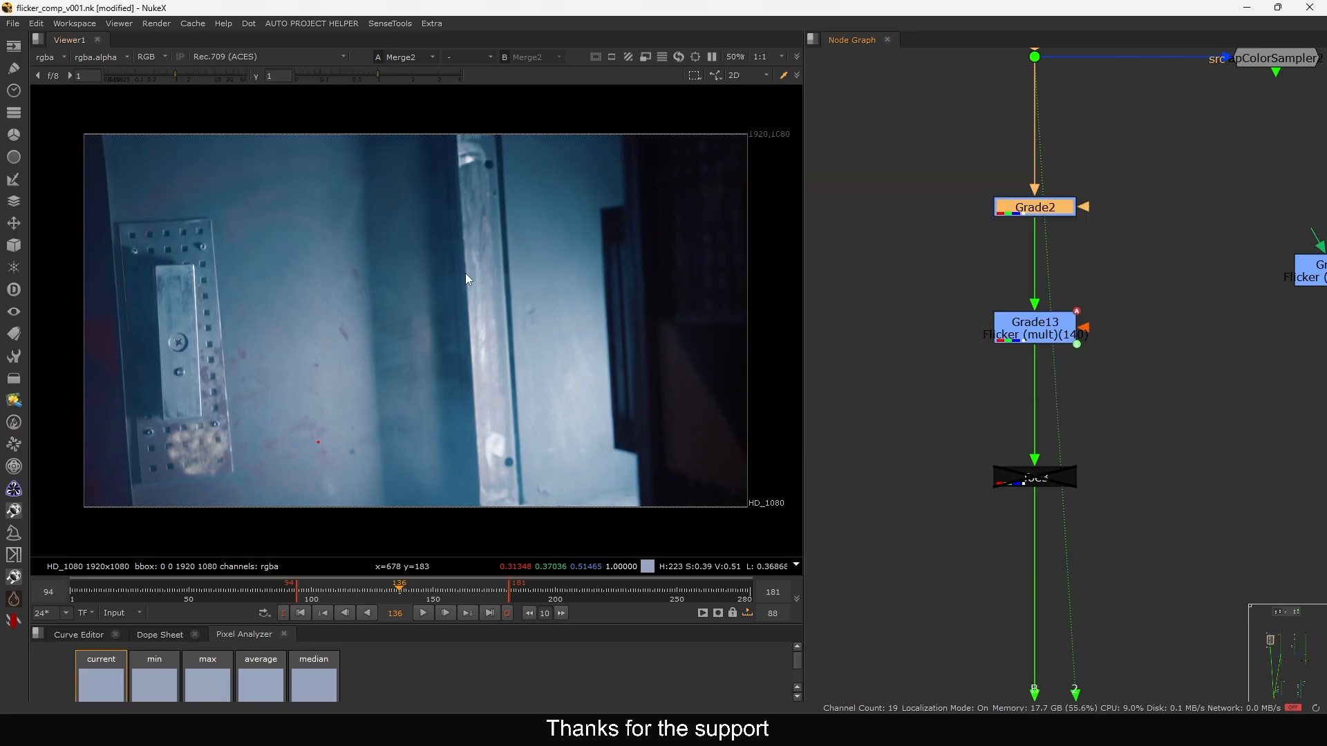
Step forward to frame 141 and raise the viewer gain to 36 to examine the patch in the dark
key(Right)
key(Right)
key(Right)
key(Right)
key(Right)
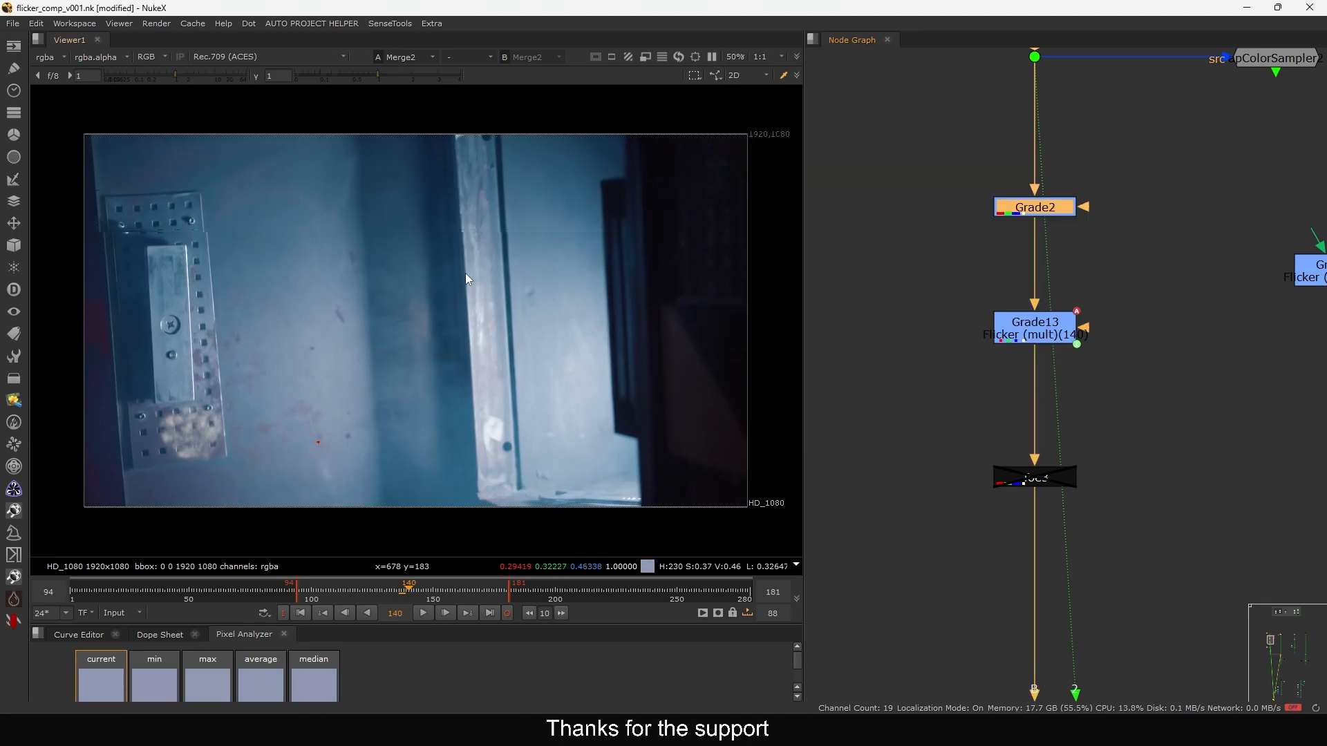
drag(198, 76, 236, 79)
Enable Toe3 to try its effect on the patch in the dark frame
middle_drag(1113, 429, 1116, 396)
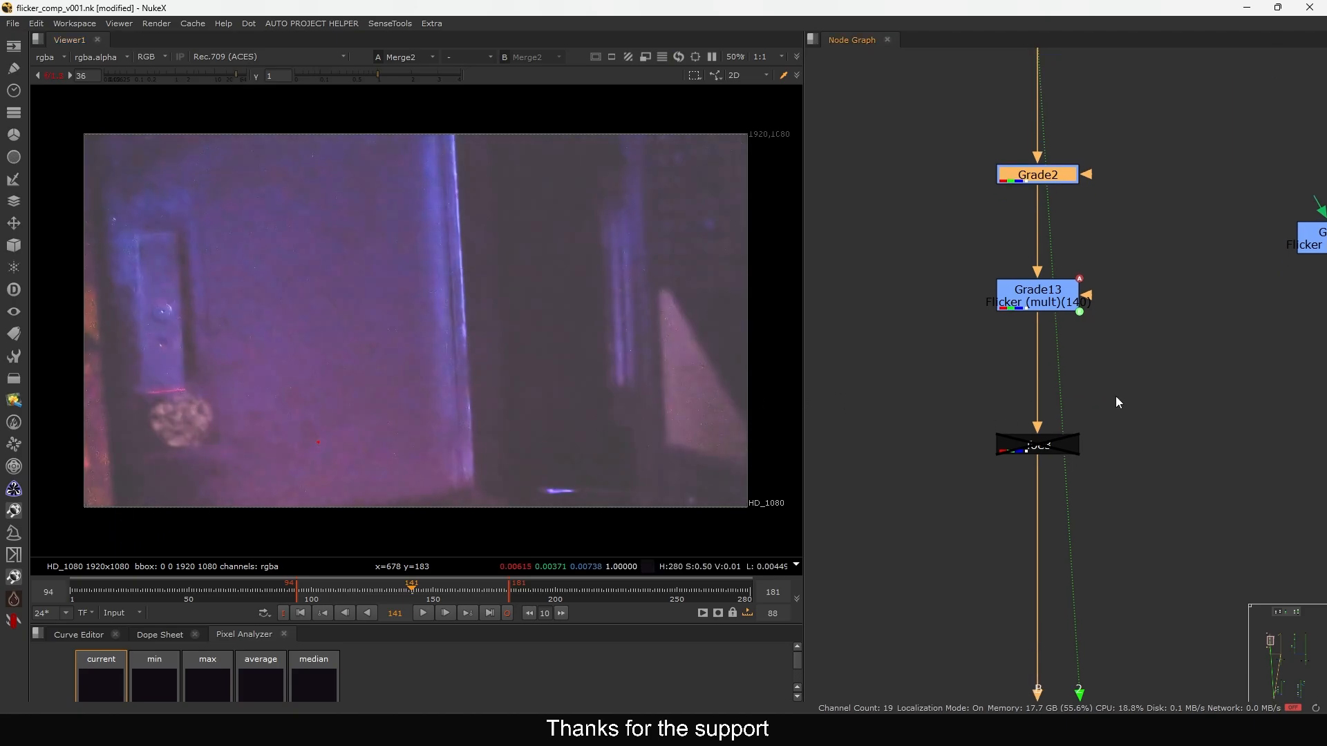
drag(1145, 388, 956, 492)
key(d)
Delete Toe3 and insert a new Toe node between the Grade13 flicker grade and Merge1
middle_drag(1003, 489, 1019, 394)
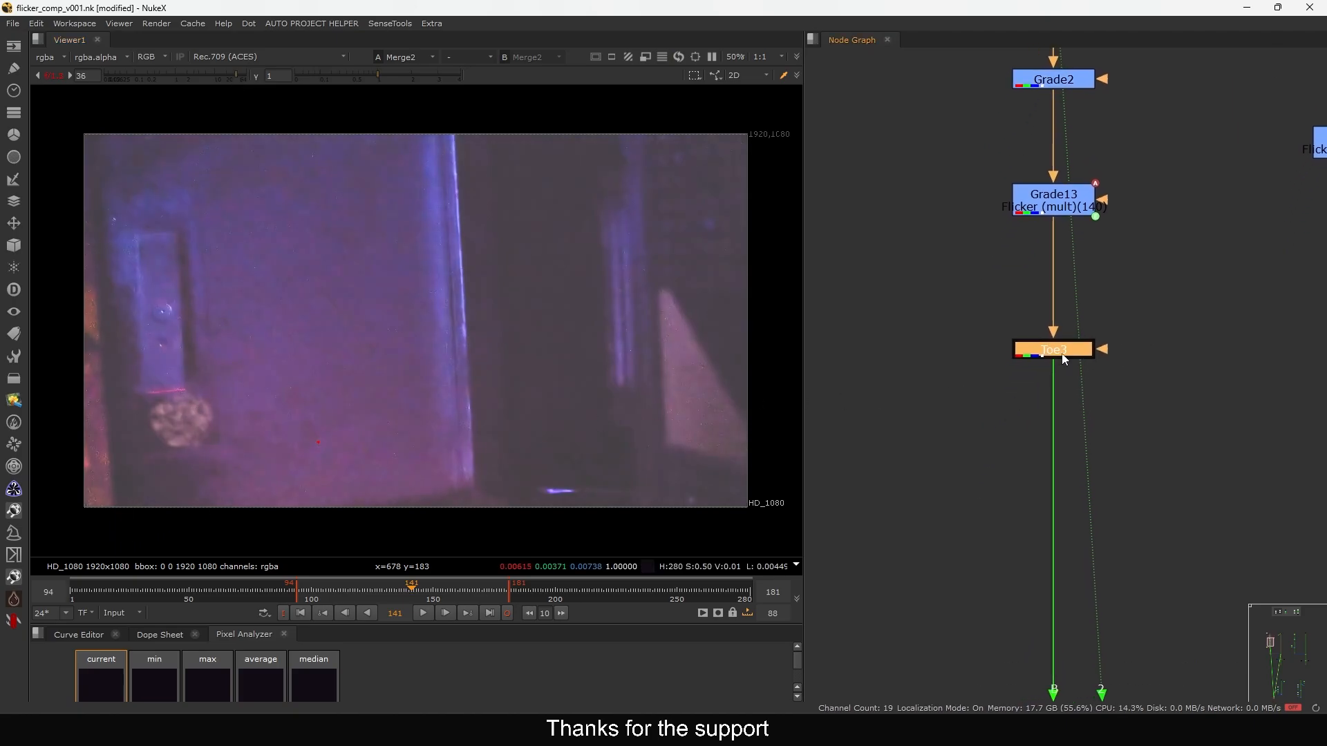
scroll(1065, 356, down, 5)
middle_drag(1064, 356, 1005, 220)
drag(1138, 419, 1164, 434)
scroll(1024, 267, up, 8)
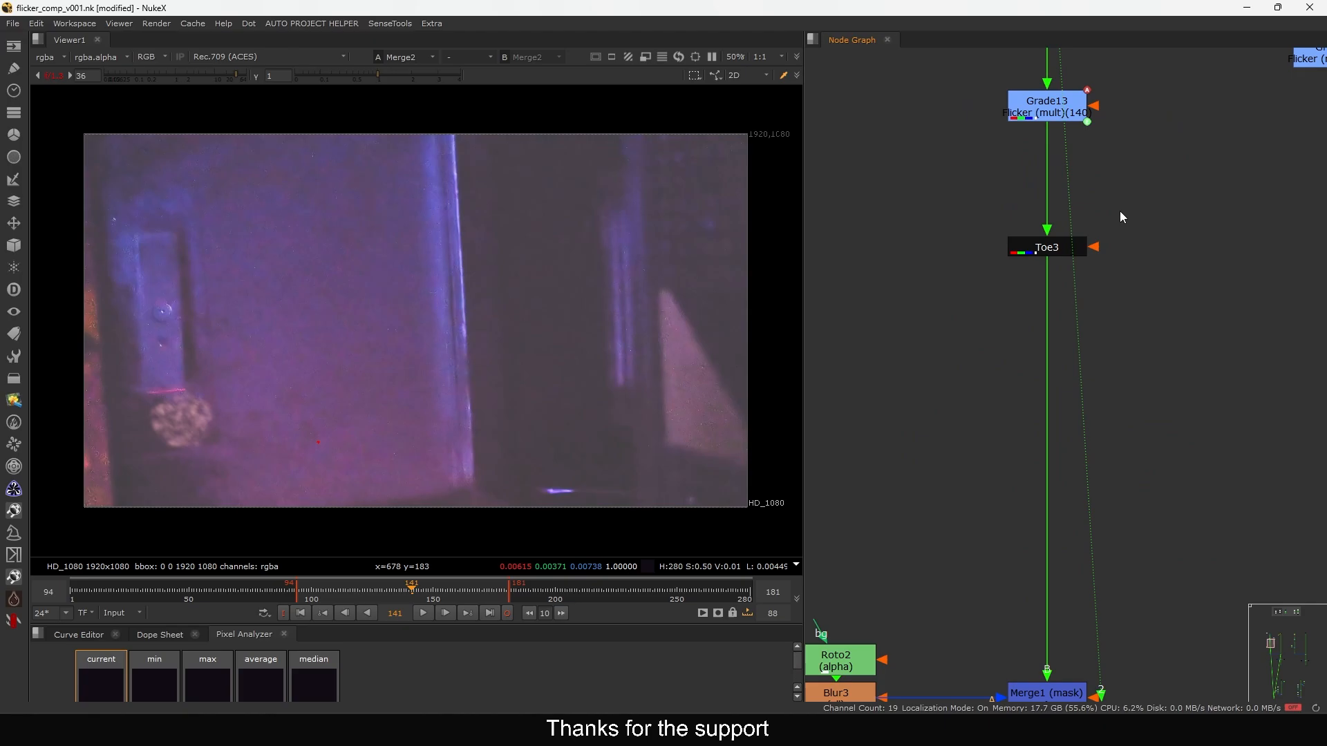
drag(1145, 204, 965, 313)
key(Delete)
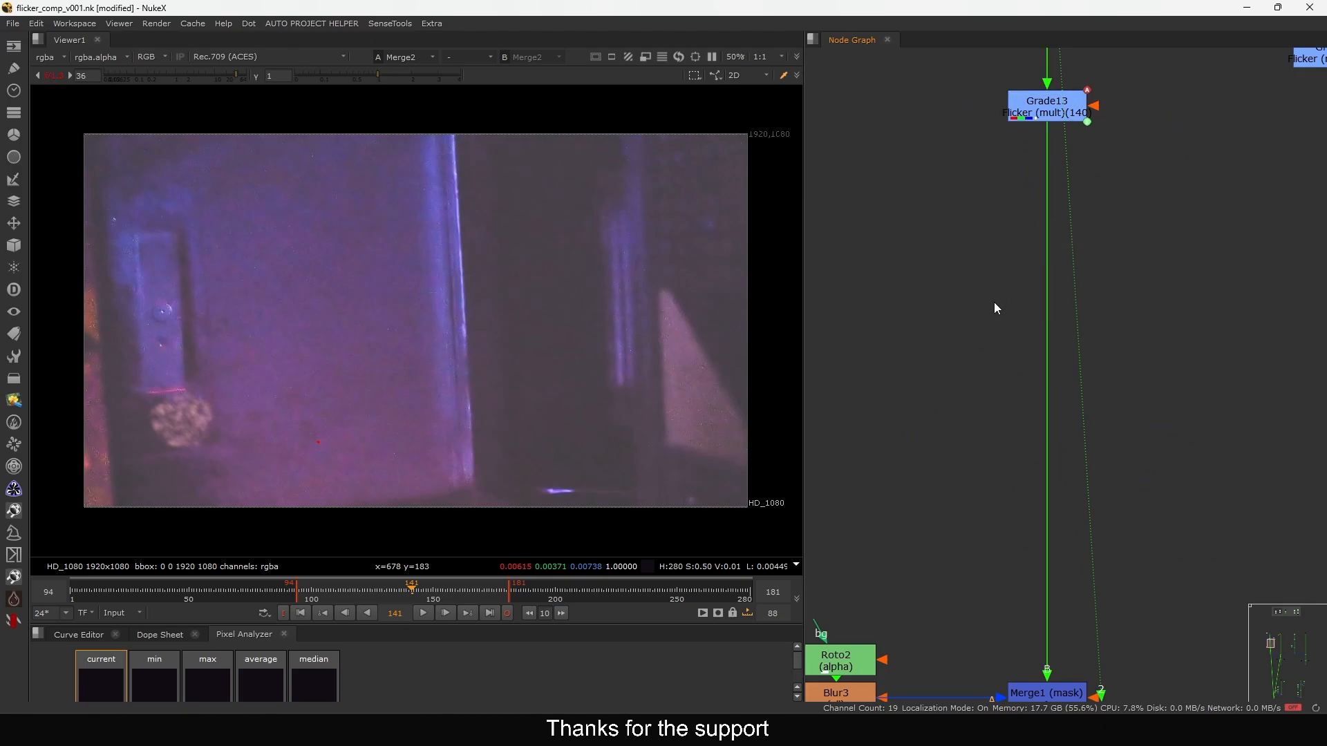
key(Tab)
text(toe)
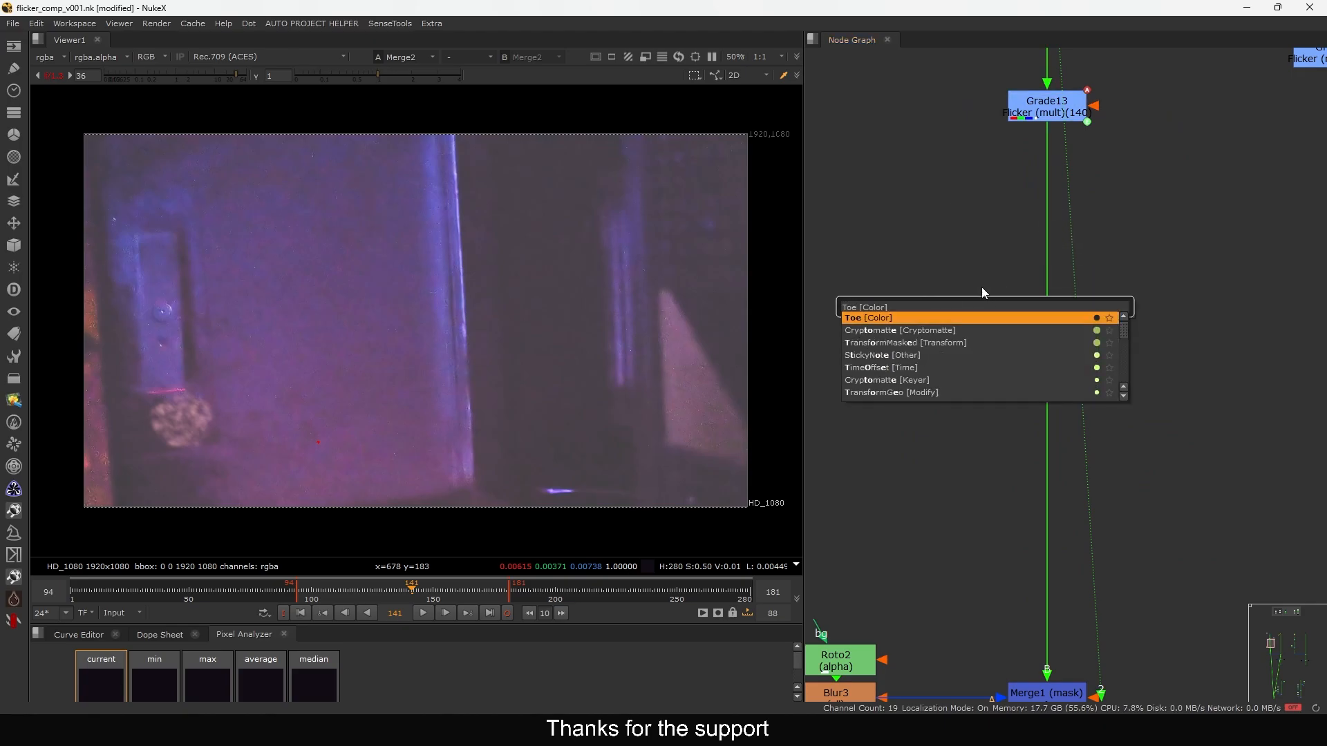
key(Return)
drag(1027, 276, 1058, 243)
Sample the dark wall area beside the patch for Toe1's lift, giving 0.0056, 0.003616 and 0.007388, and close the properties
drag(906, 209, 1014, 147)
click(1005, 222)
ctrl+shift+drag(282, 302, 348, 339)
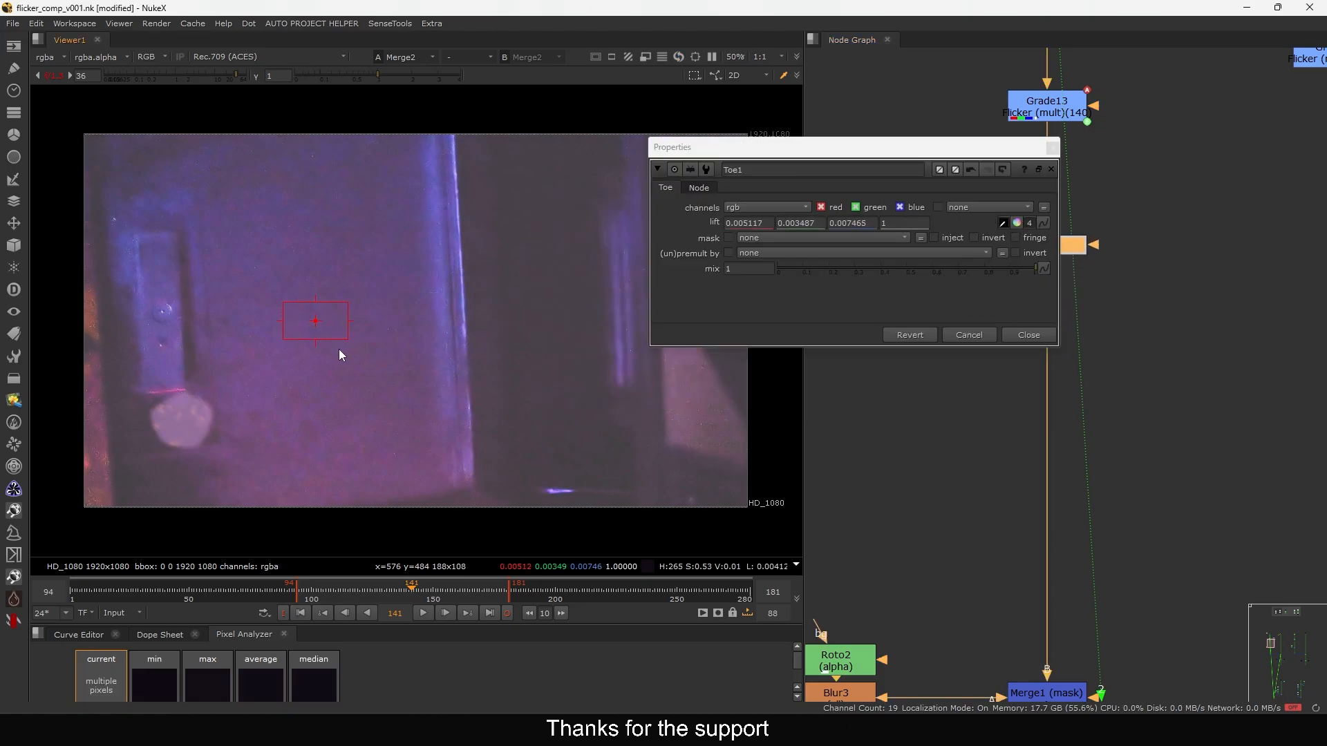
ctrl+shift+drag(280, 363, 342, 415)
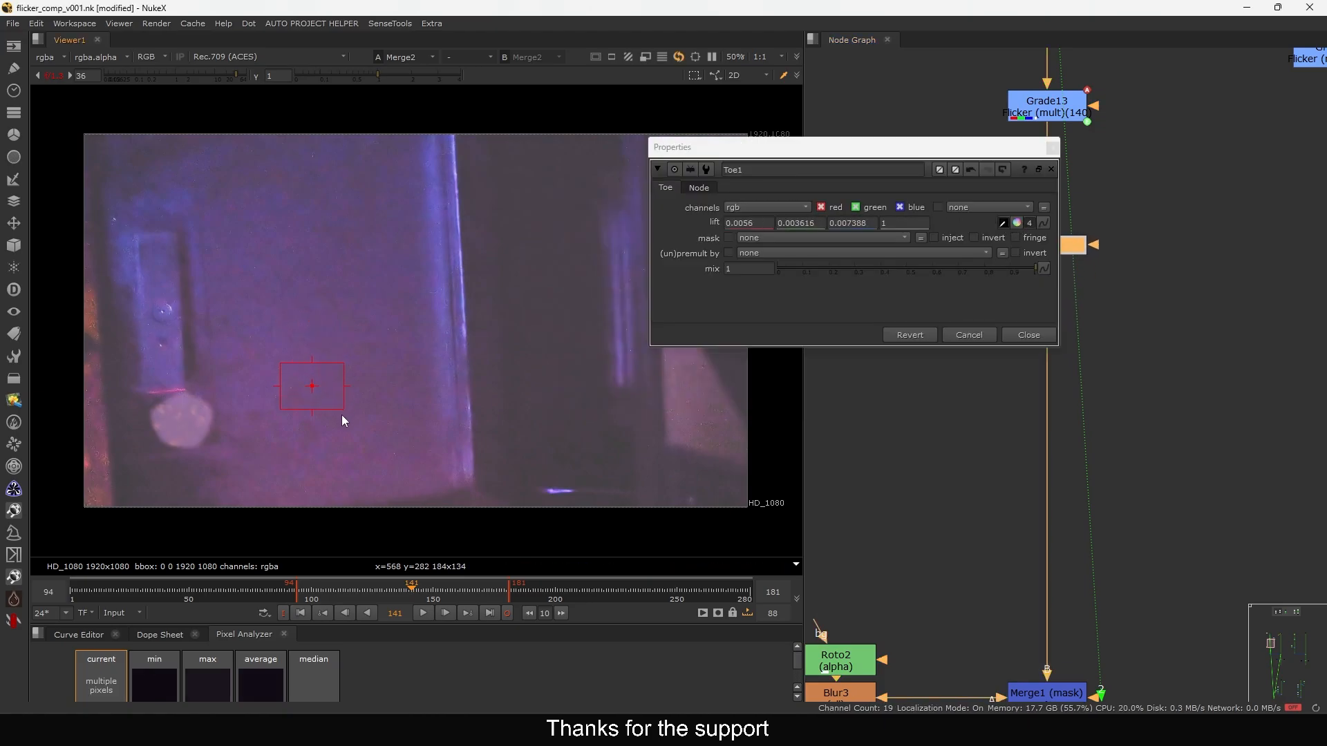
click(1028, 334)
Toggle the Grade13 flicker grade off and on to compare its effect on the patch
scroll(977, 373, down, 3)
scroll(1039, 275, up, 2)
scroll(1039, 269, up, 1)
drag(1010, 234, 1010, 248)
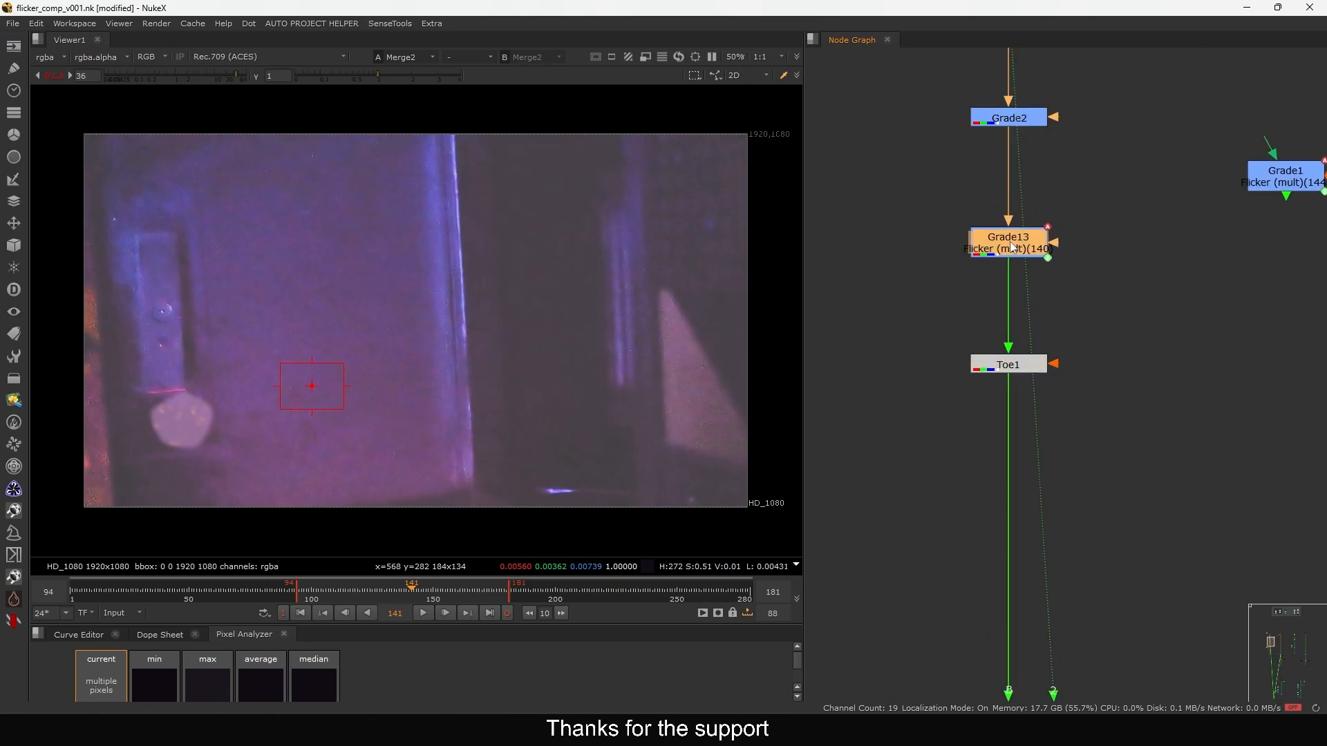
key(d)
key(d)
Review the multiply values of Grade13 and the gain of Grade2, closing their properties
double_click(1009, 248)
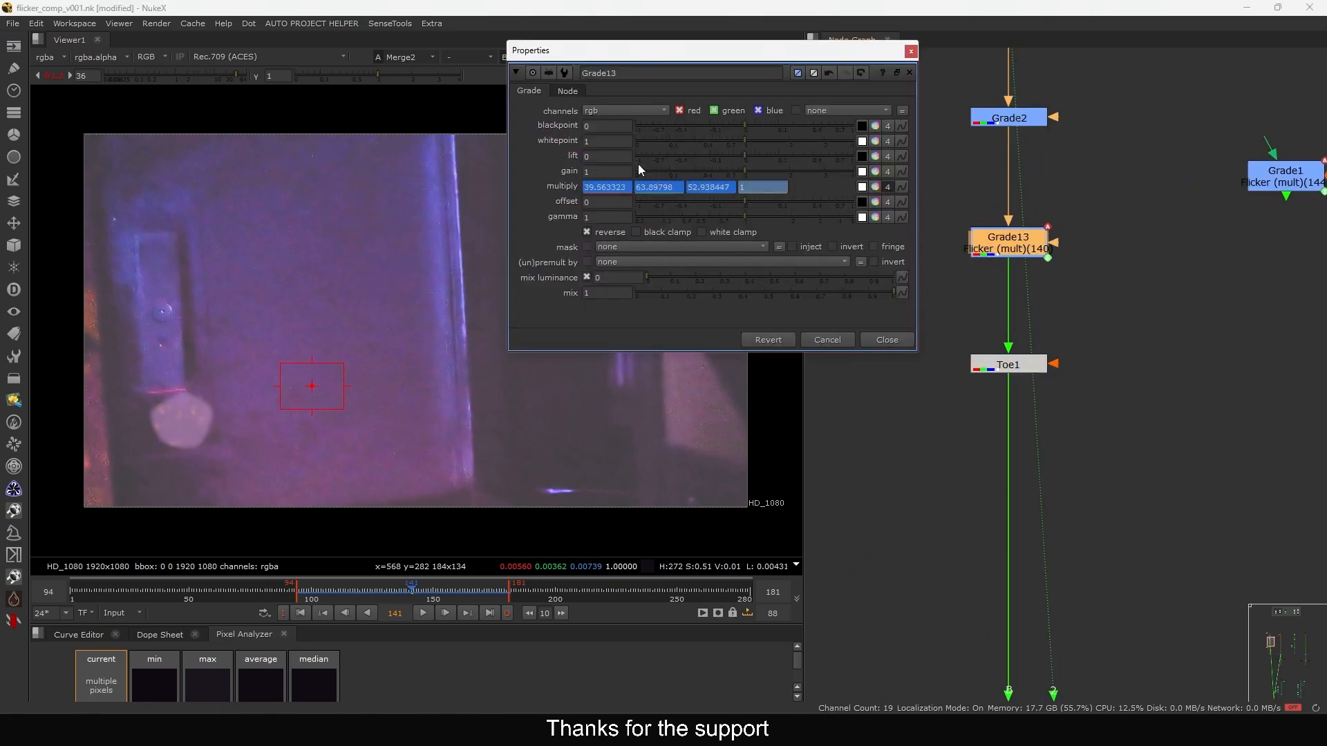
click(887, 339)
double_click(1002, 123)
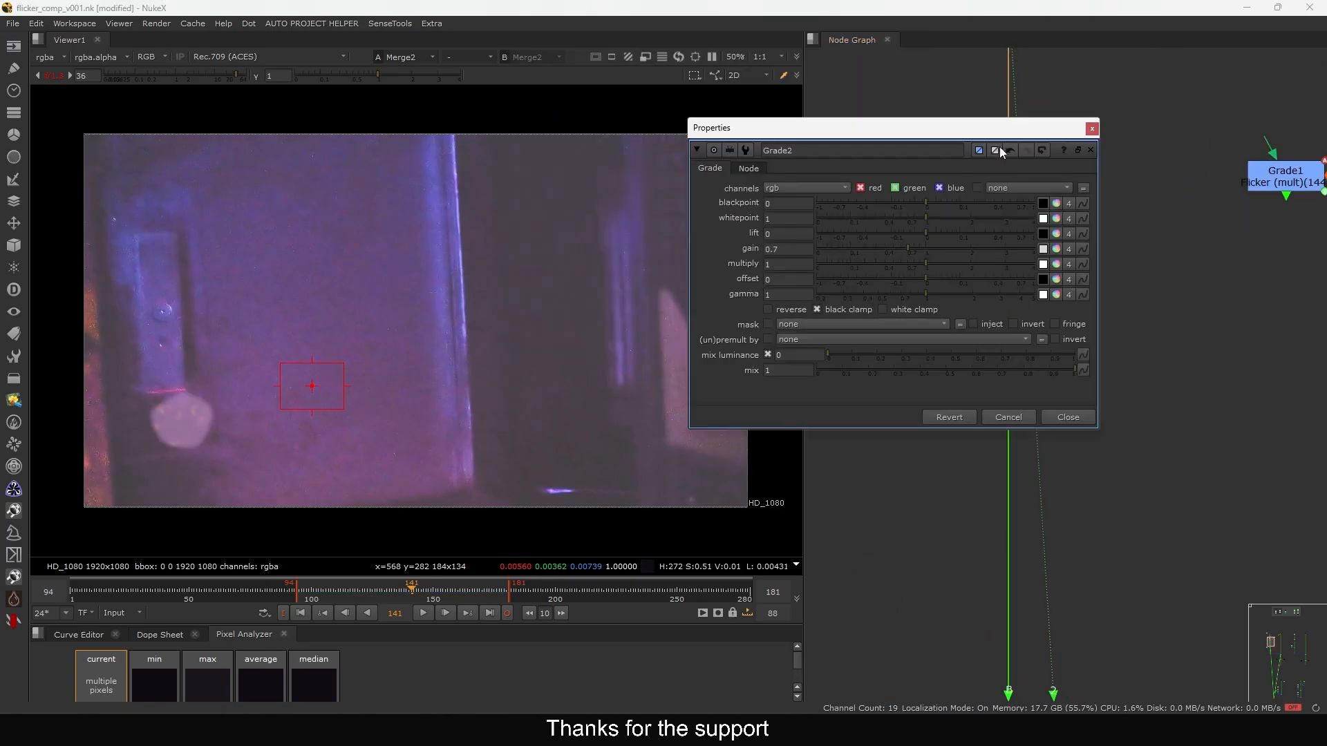
click(1068, 417)
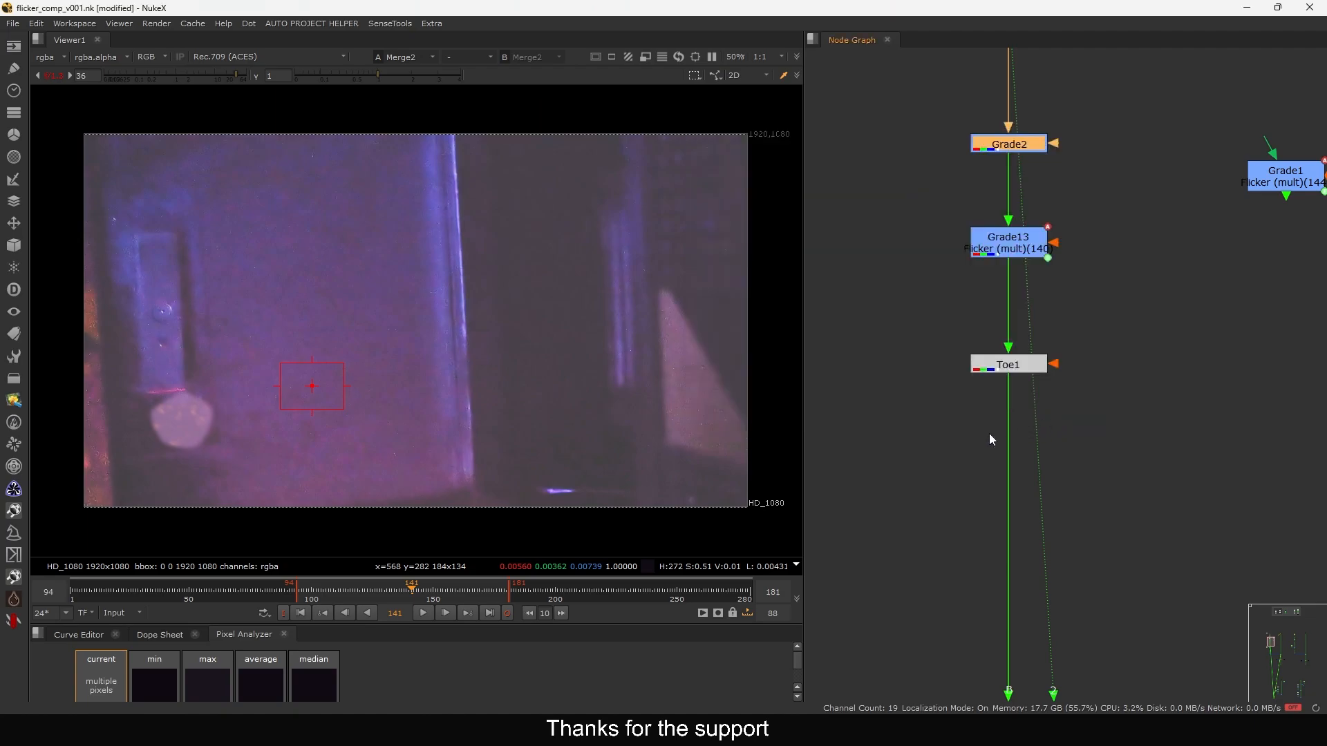
Open Toe1's lift colour sliders and lower the lift intensity to 0.002 while checking the patch up close
double_click(1008, 365)
drag(997, 151, 1040, 130)
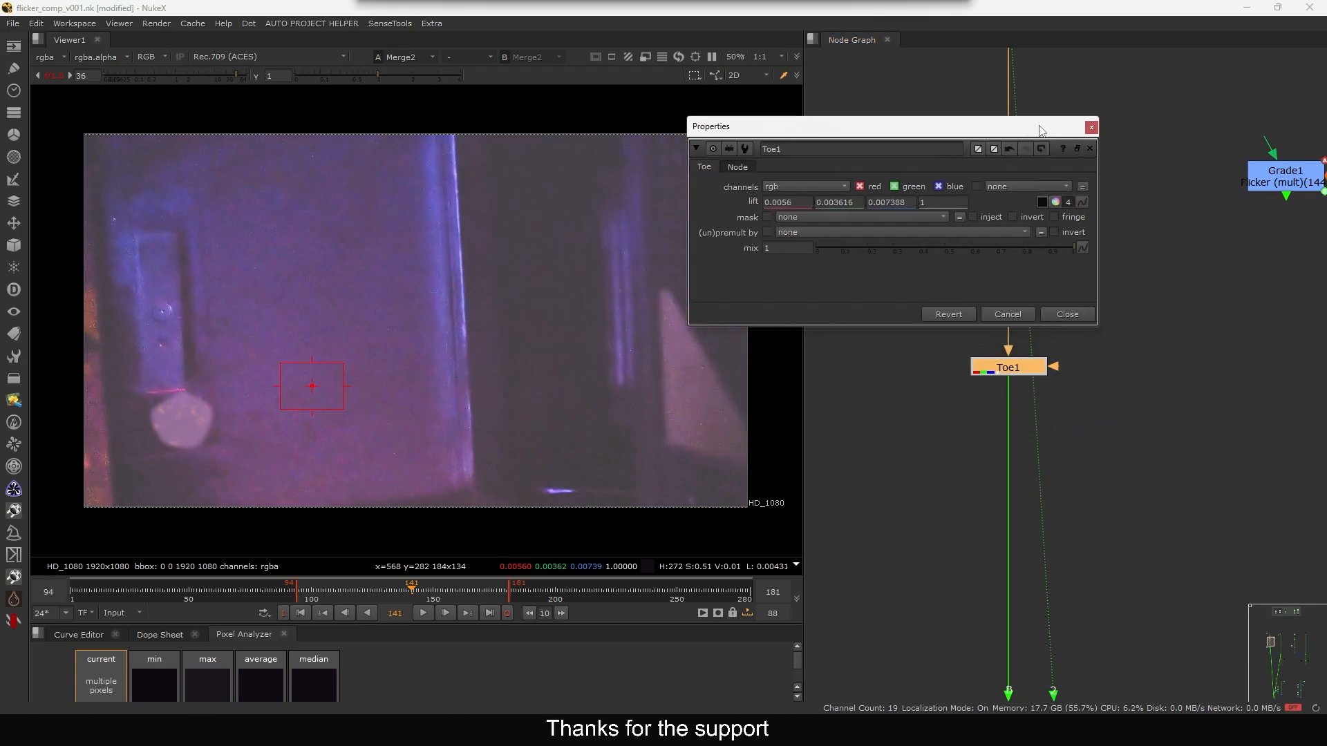
click(1055, 202)
scroll(252, 408, up, 5)
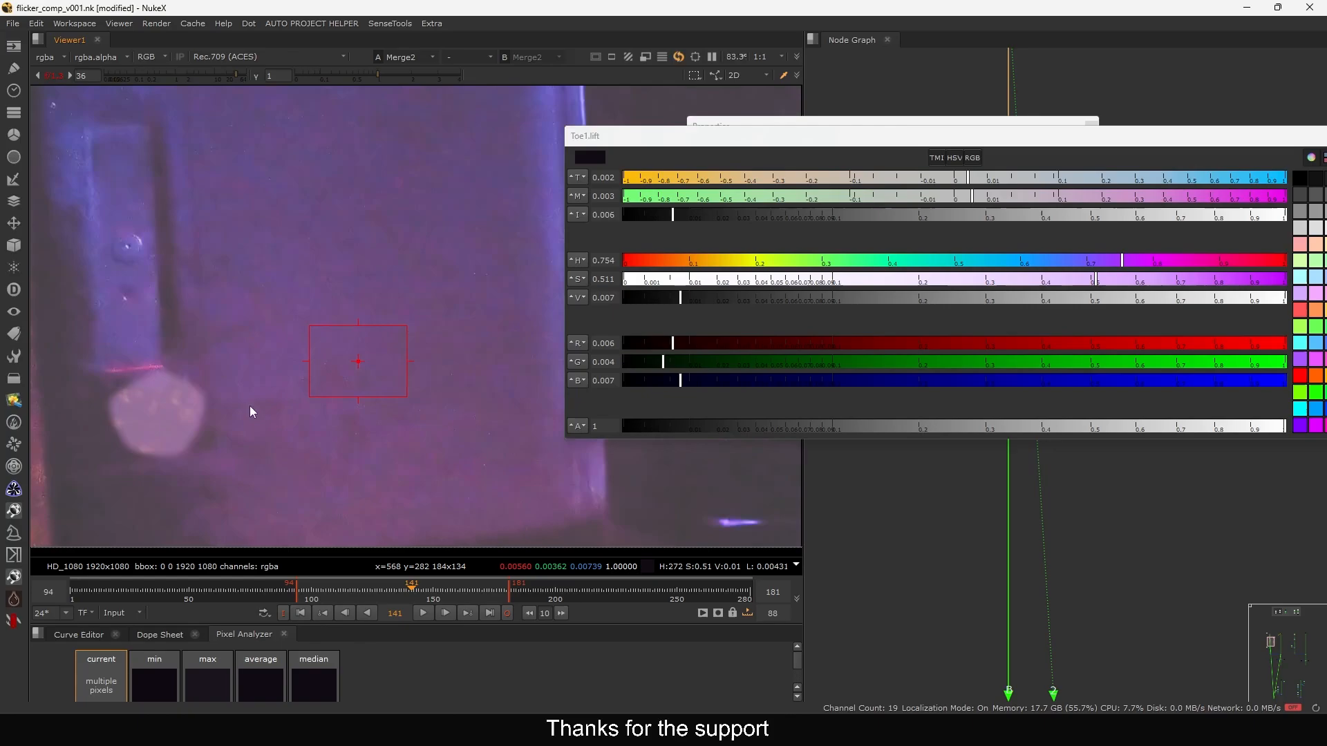
drag(672, 217, 651, 221)
middle_drag(363, 372, 423, 446)
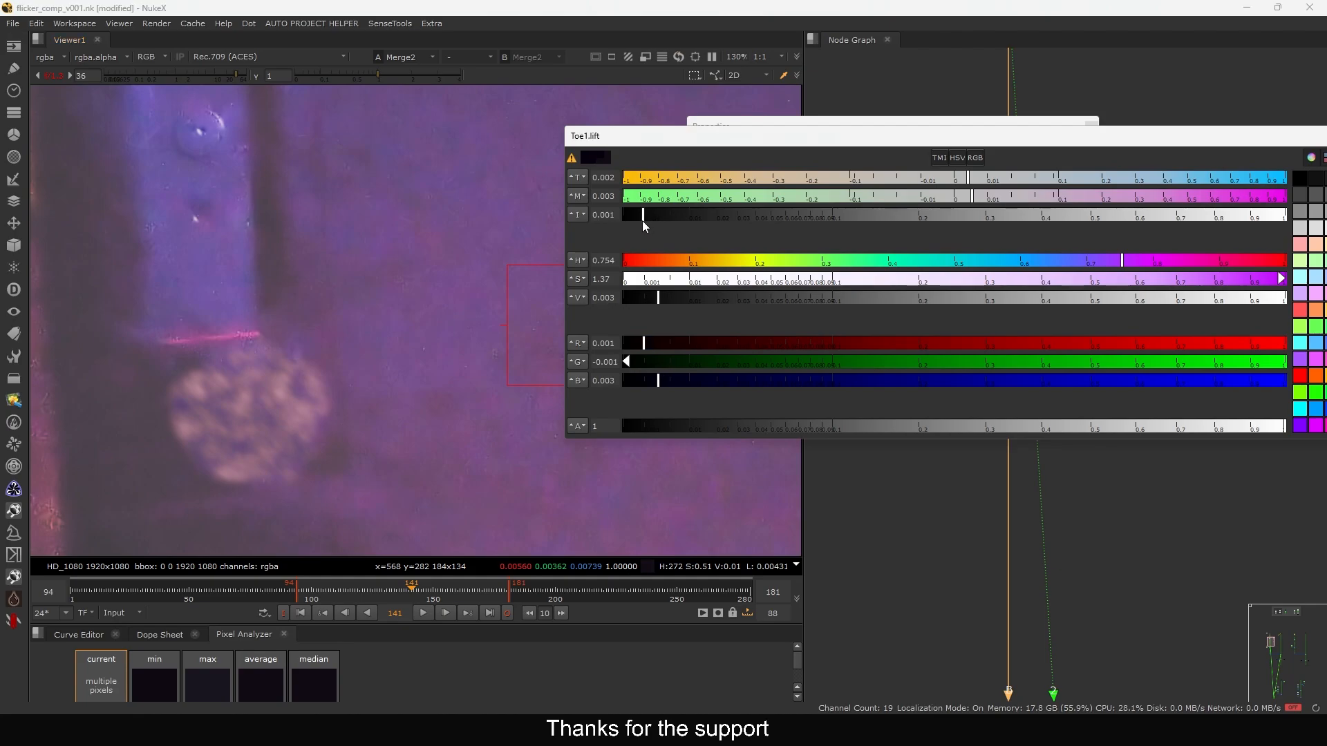
drag(641, 221, 652, 223)
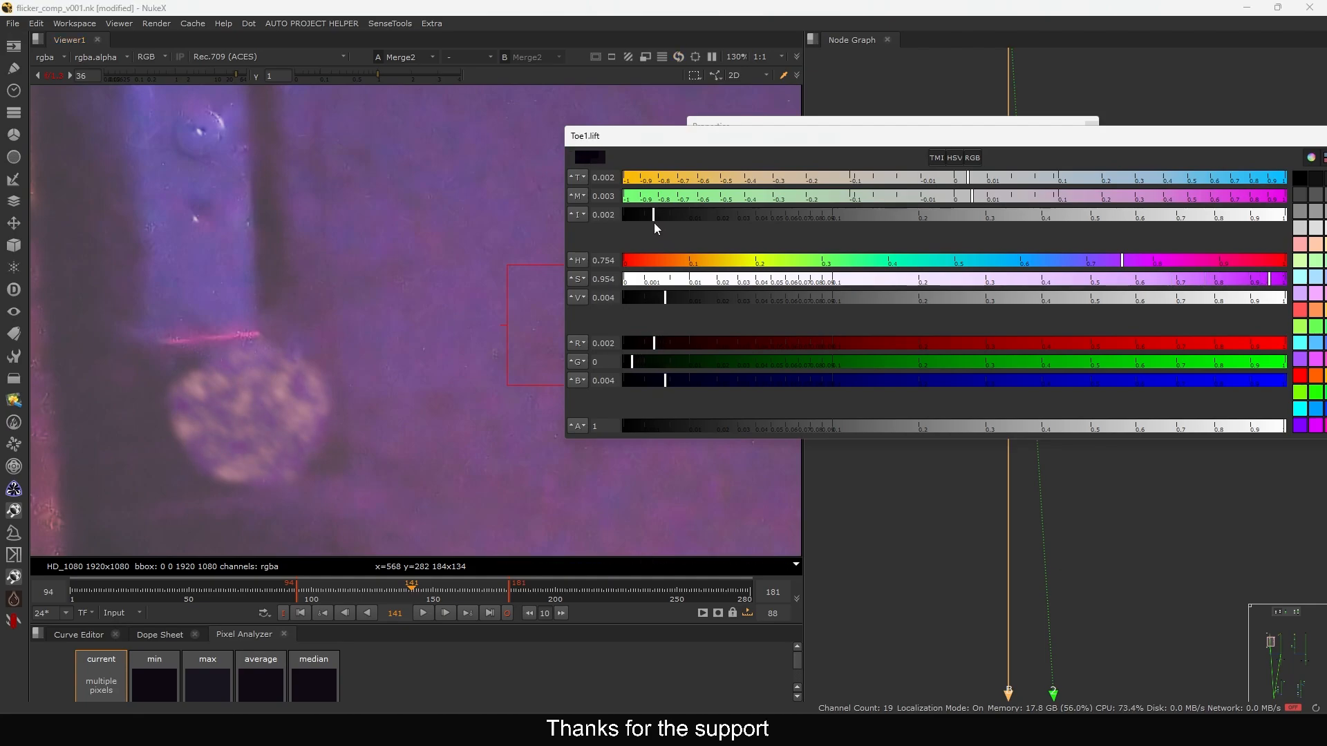
scroll(405, 397, down, 5)
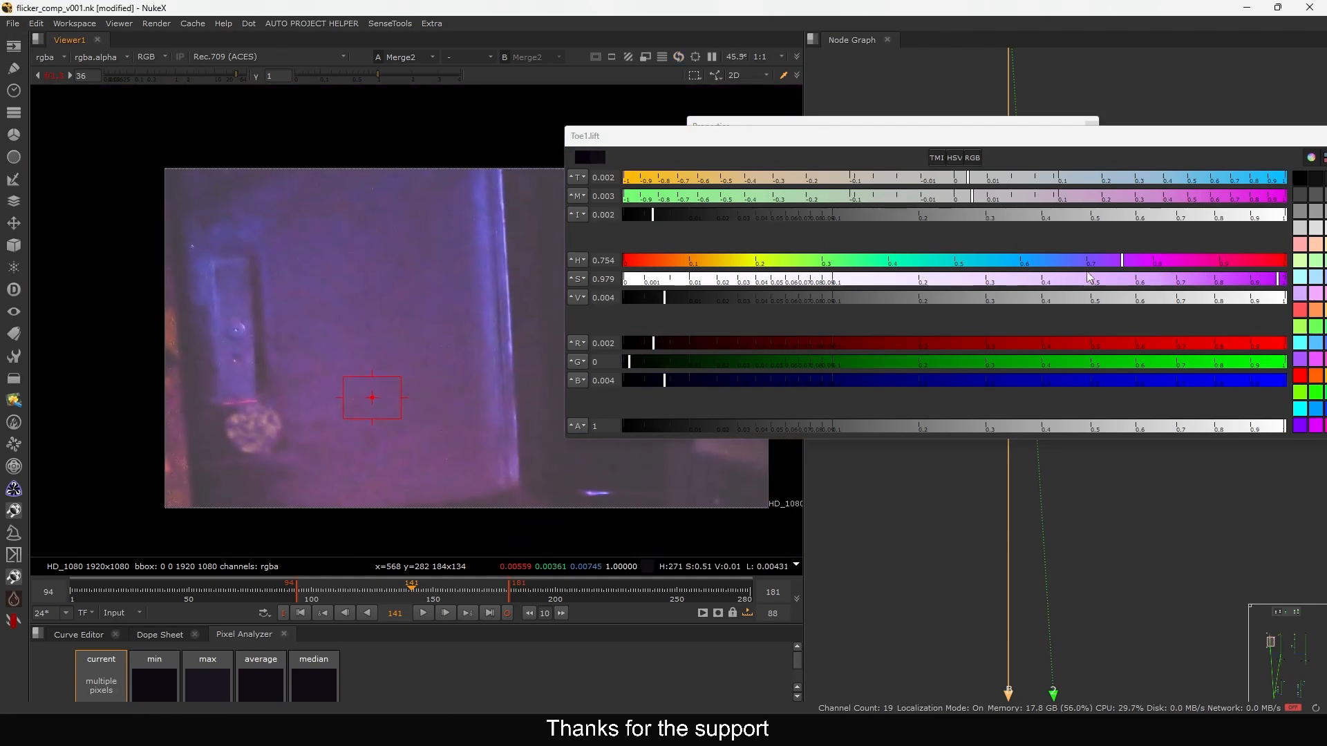
Reduce the saturation of Toe1's lift, set its magenta value to 0.002 and close the properties
mouse_move(1268, 280)
mouse_down()
mouse_move(1228, 286)
mouse_move(1262, 285)
mouse_up()
drag(973, 199, 971, 179)
drag(1096, 130, 1068, 156)
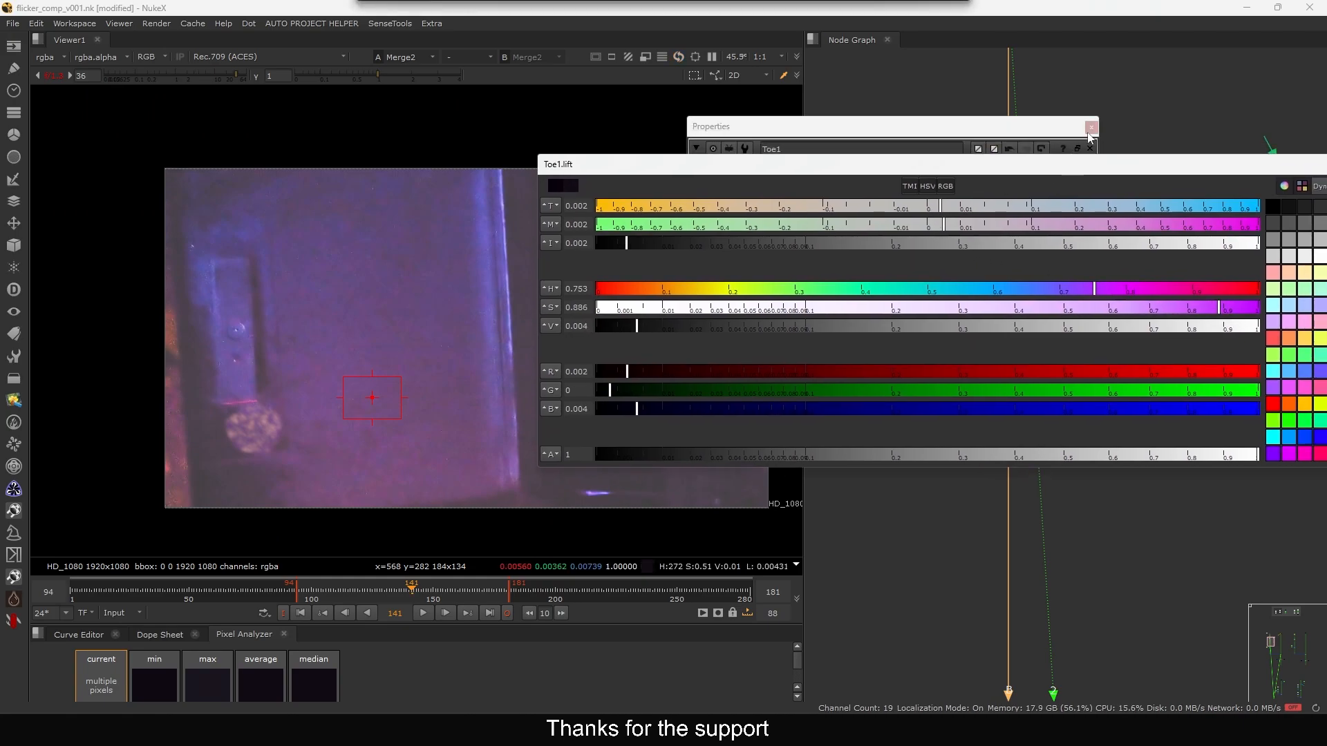
click(1091, 129)
Lower Grade2's gain to 0.56, clear the sampled area in the viewer and close the properties
double_click(1022, 151)
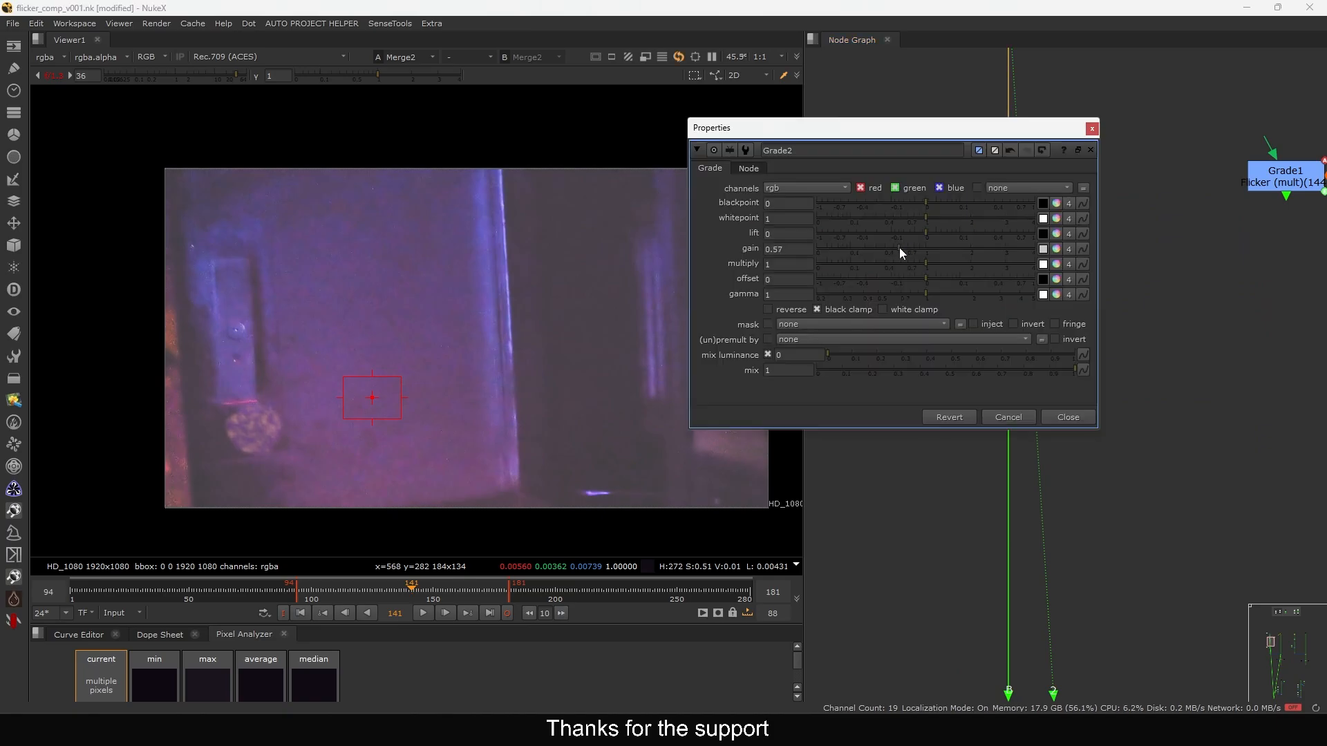
ctrl+click(361, 312)
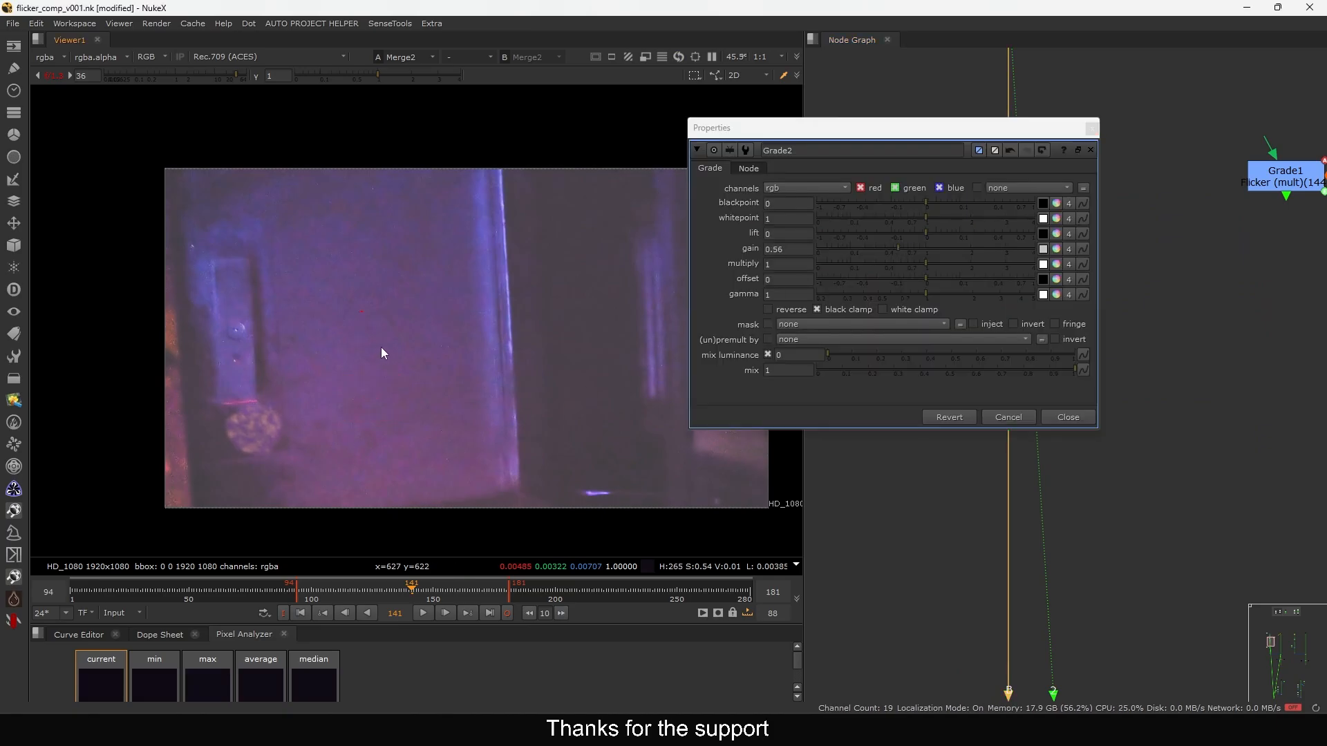
scroll(388, 365, up, 1)
middle_drag(388, 364, 330, 350)
click(1055, 417)
Collapse Grade13's multiply from separate channel values to a single value and close its properties
double_click(1007, 238)
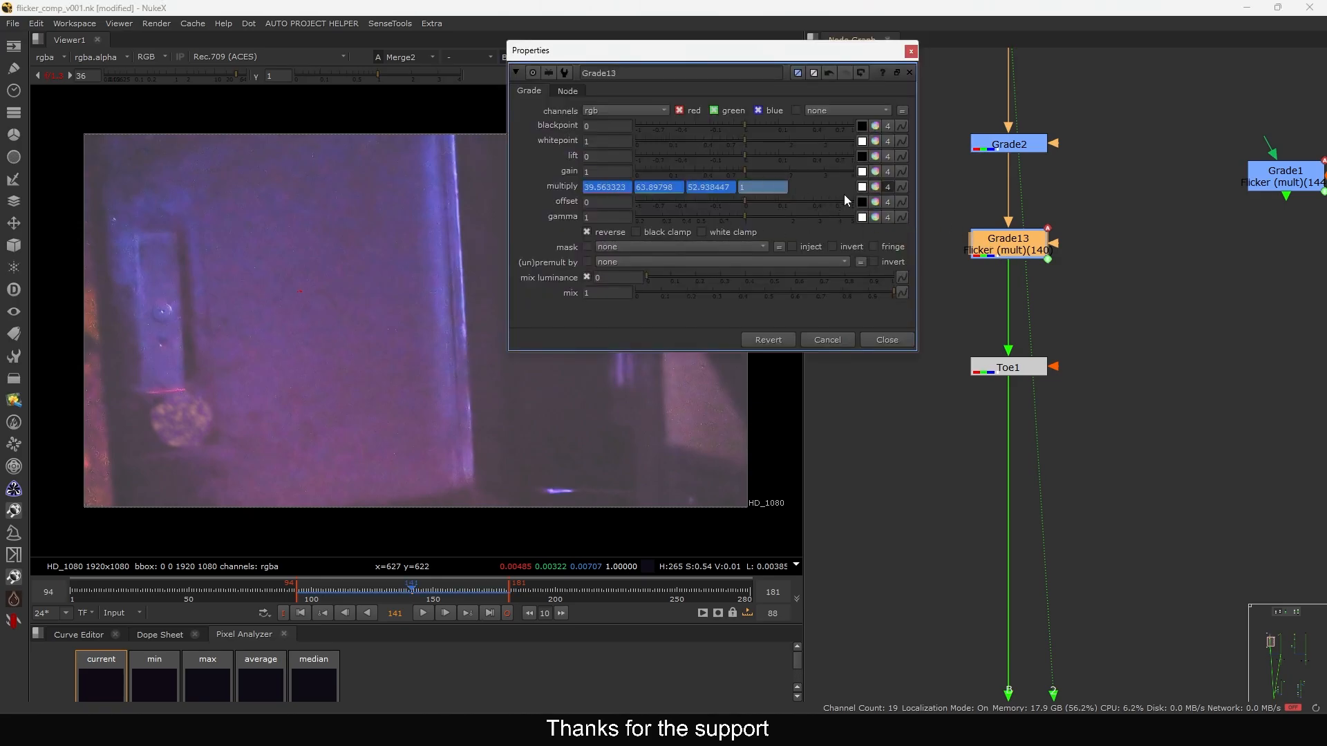
click(888, 187)
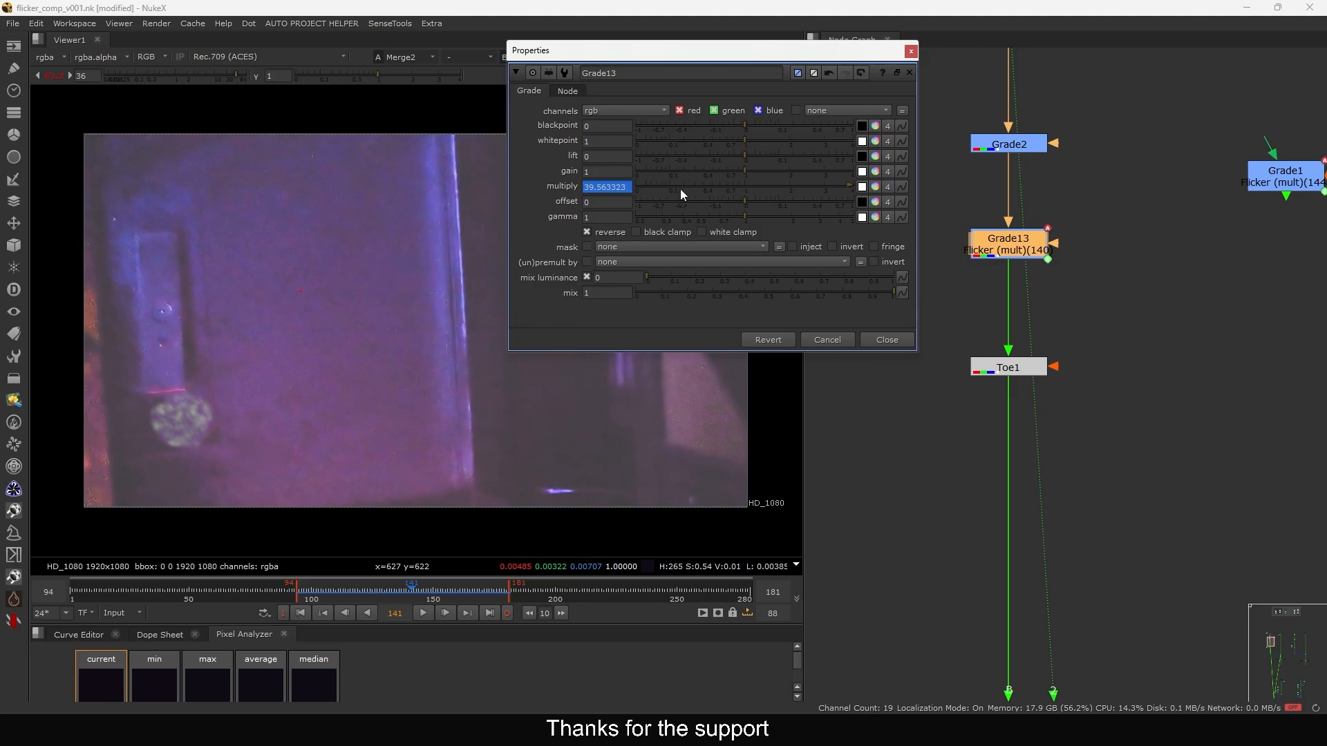
click(887, 339)
Toggle Toe1 off and on to compare its effect, and slightly adjust its lift intensity with the colour sliders
click(1009, 370)
key(d)
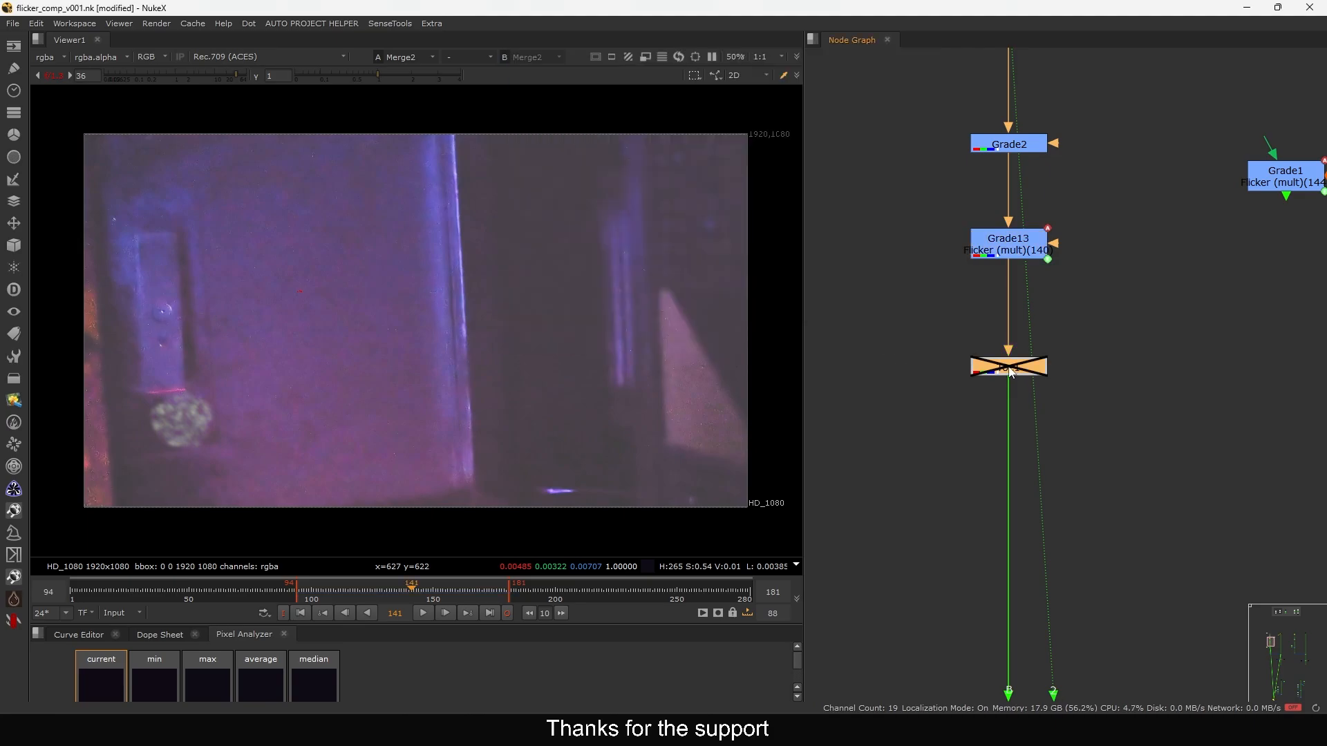
key(d)
double_click(1009, 369)
click(1055, 202)
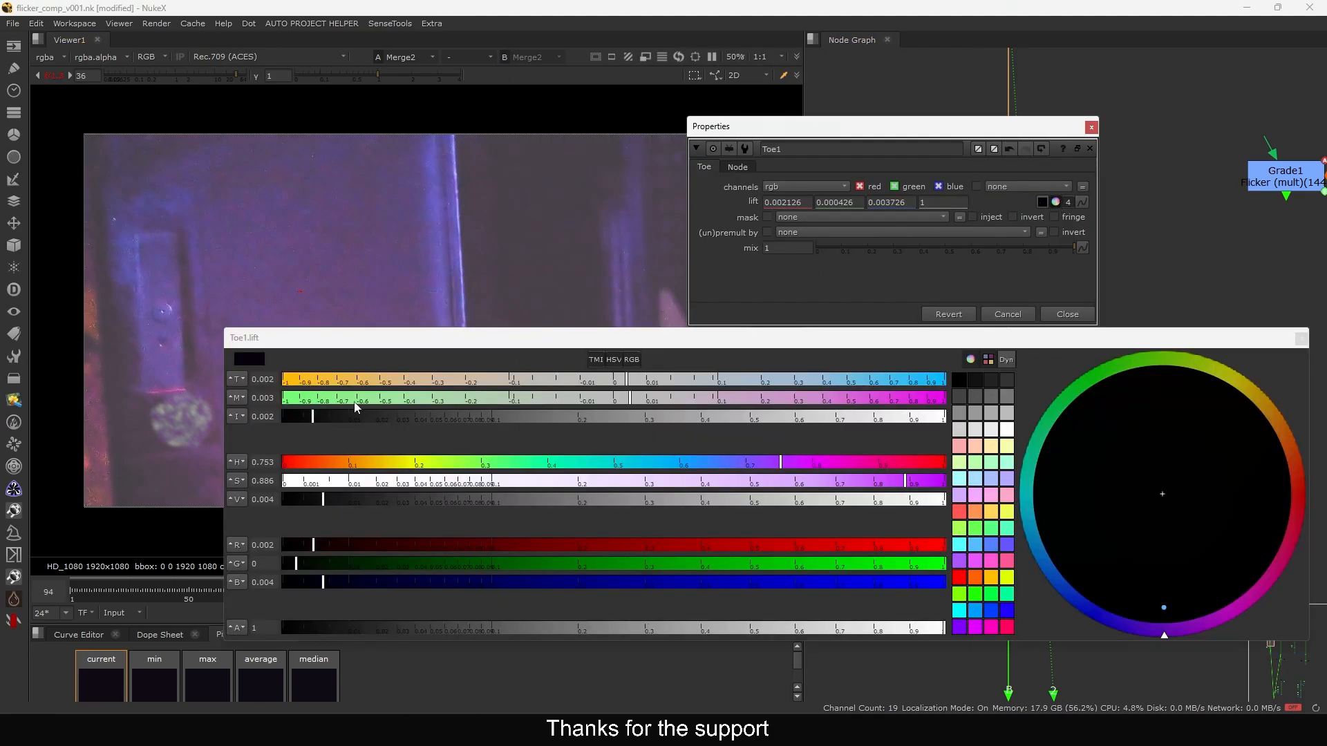
drag(317, 418, 320, 421)
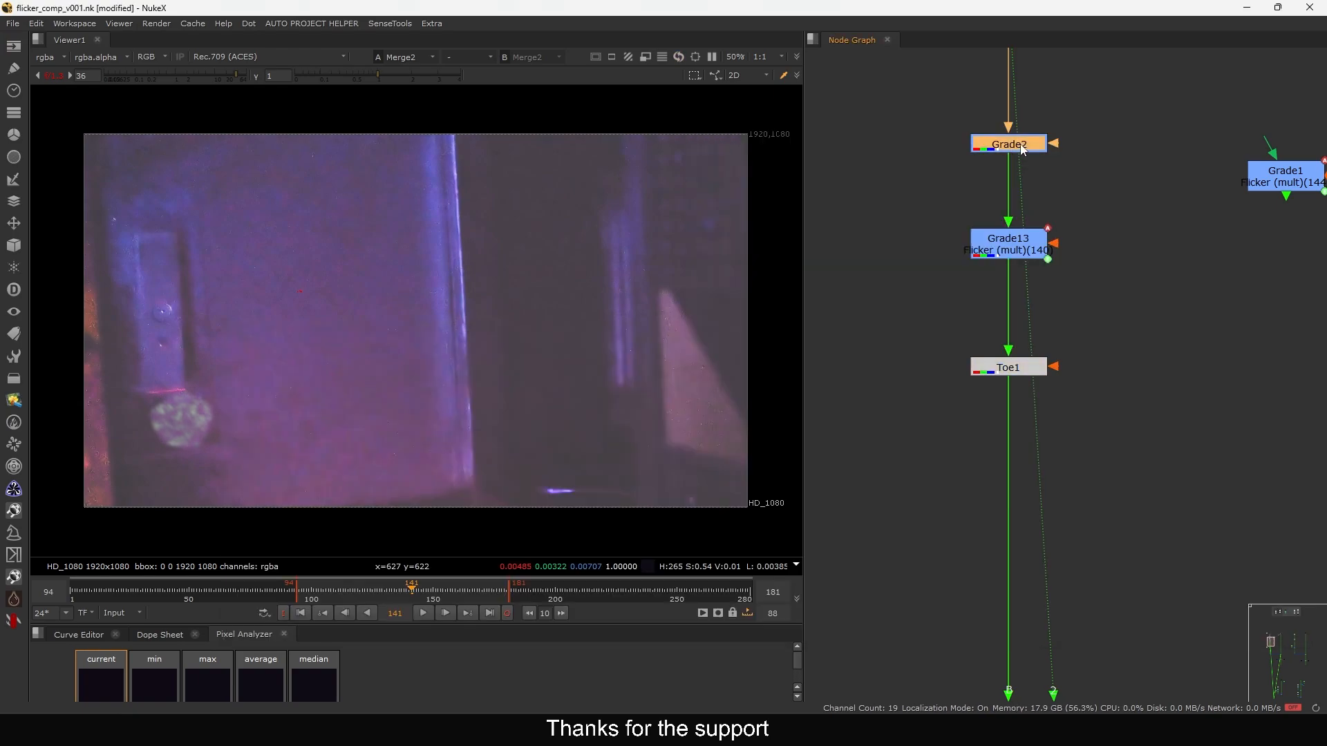
Set Grade2's gain to 0.47 and close its properties
double_click(1009, 143)
click(887, 249)
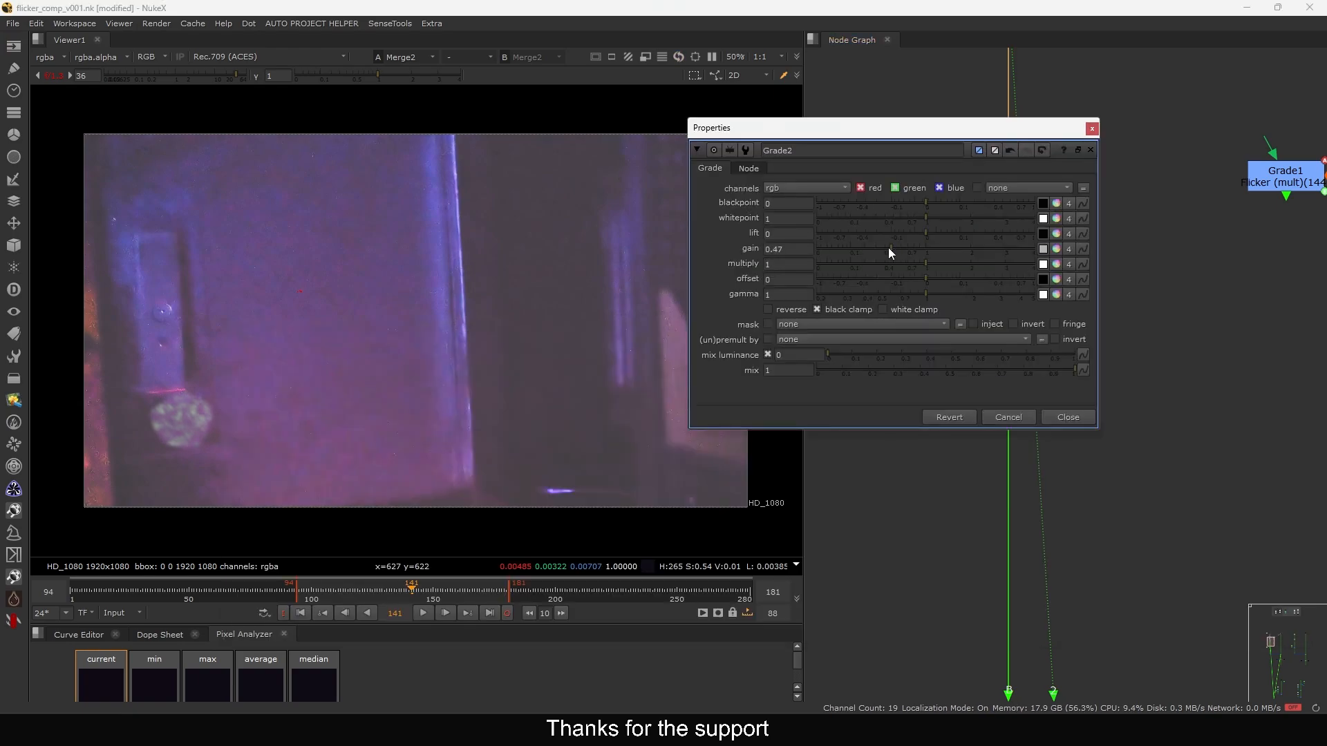
click(1090, 130)
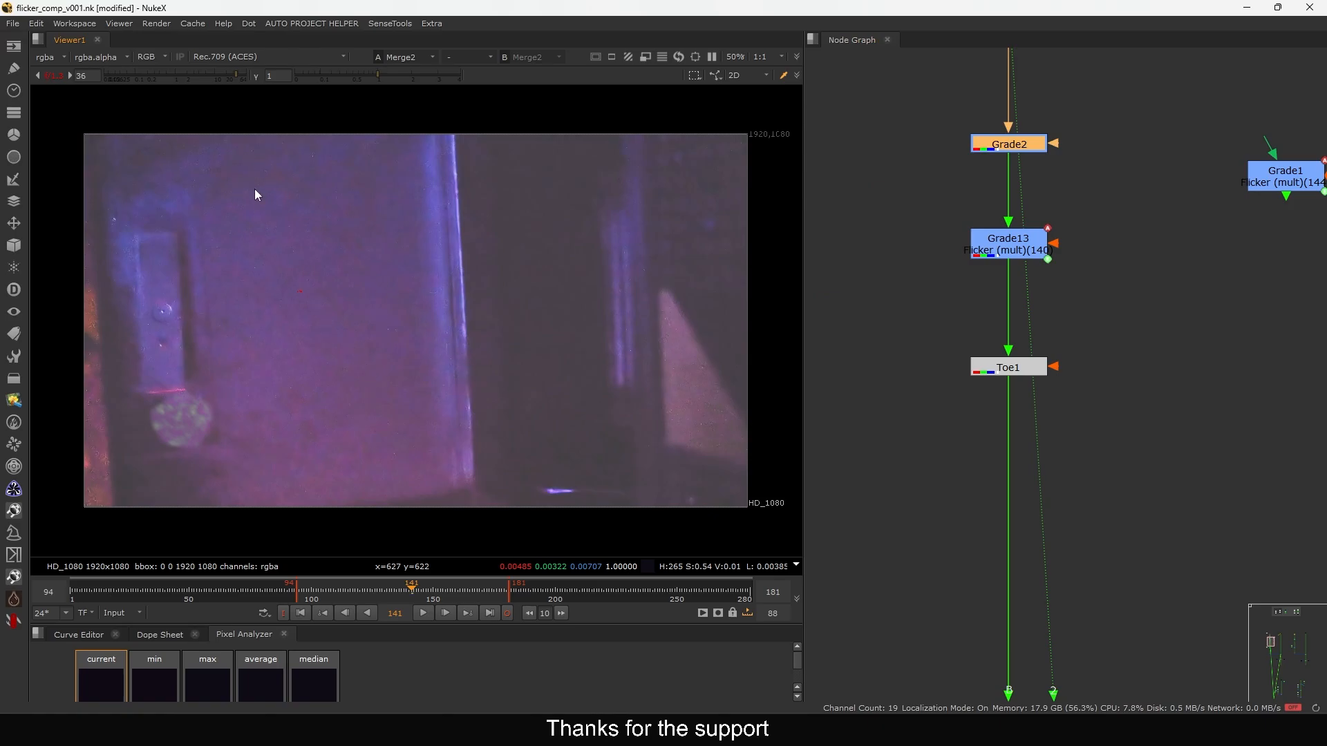
Reset the viewer's gain to 1 and step forward to frame 145 to check the result at normal exposure
ctrl+click(196, 80)
key(Right)
key(Right)
key(Right)
key(Right)
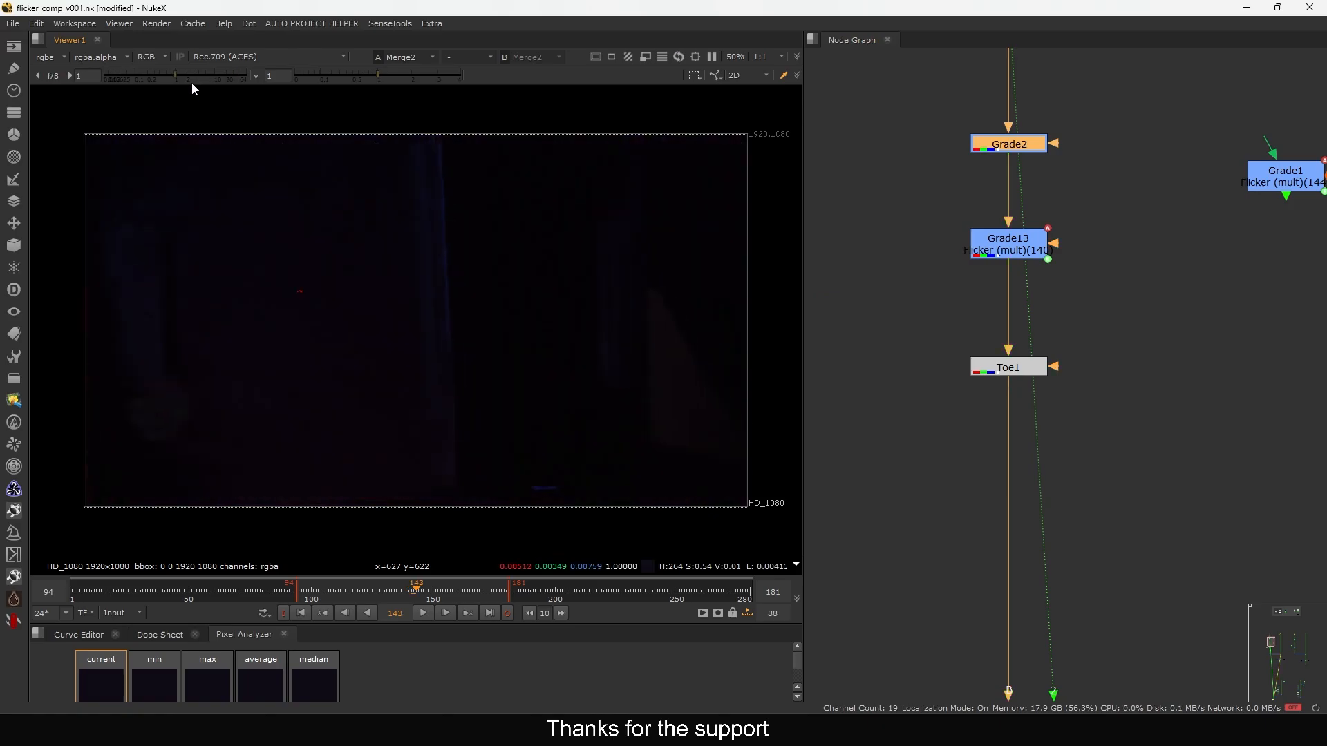
middle_drag(326, 403, 359, 406)
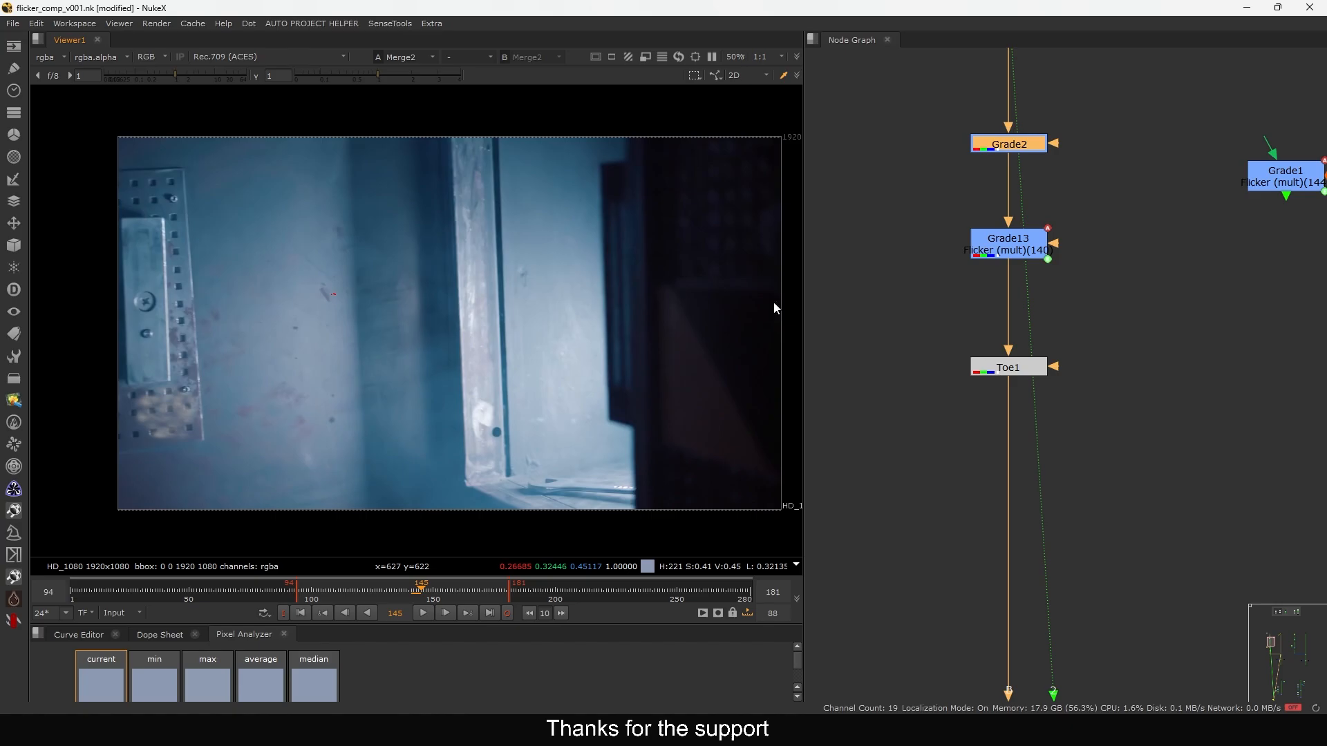
Look over the patch branch down to its merge with the plate and play back the sequence
scroll(1010, 202, down, 6)
middle_drag(1002, 163, 1002, 174)
scroll(1002, 175, up, 3)
drag(1058, 178, 978, 212)
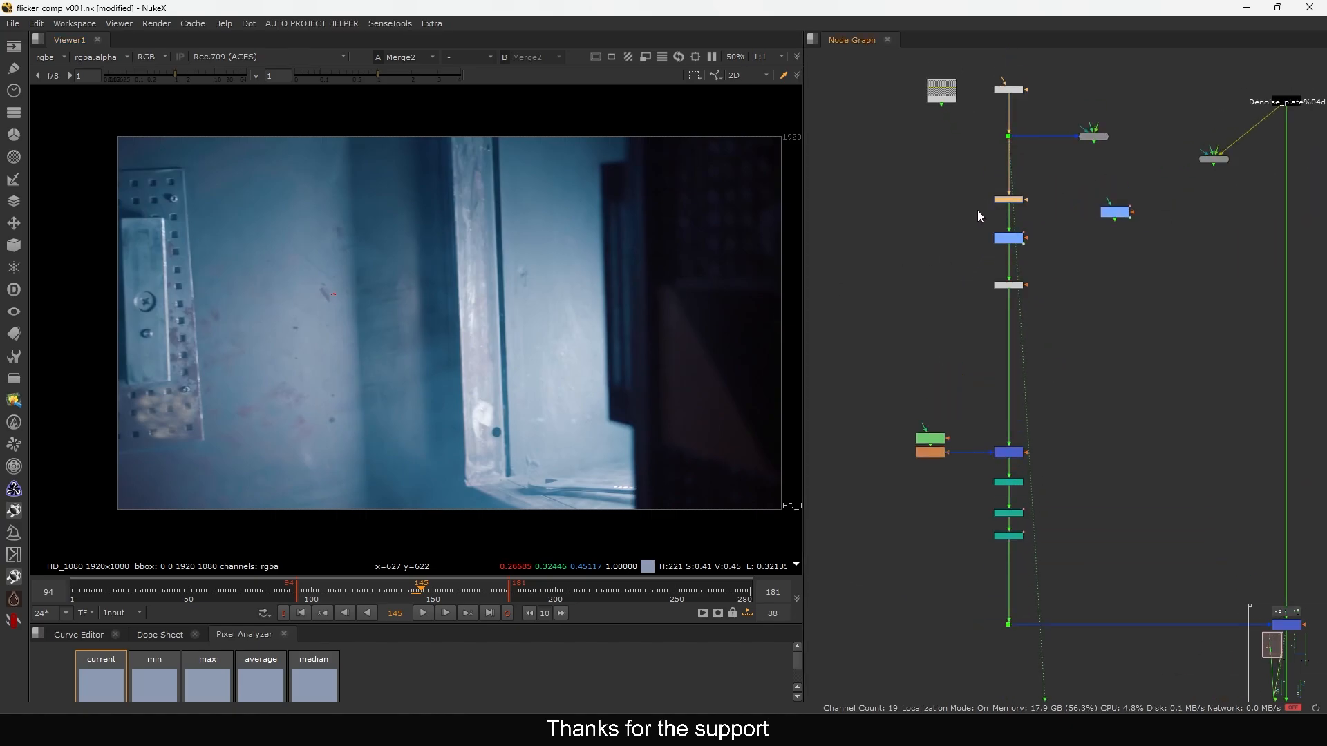
middle_drag(1118, 454, 1073, 328)
drag(1159, 456, 1287, 530)
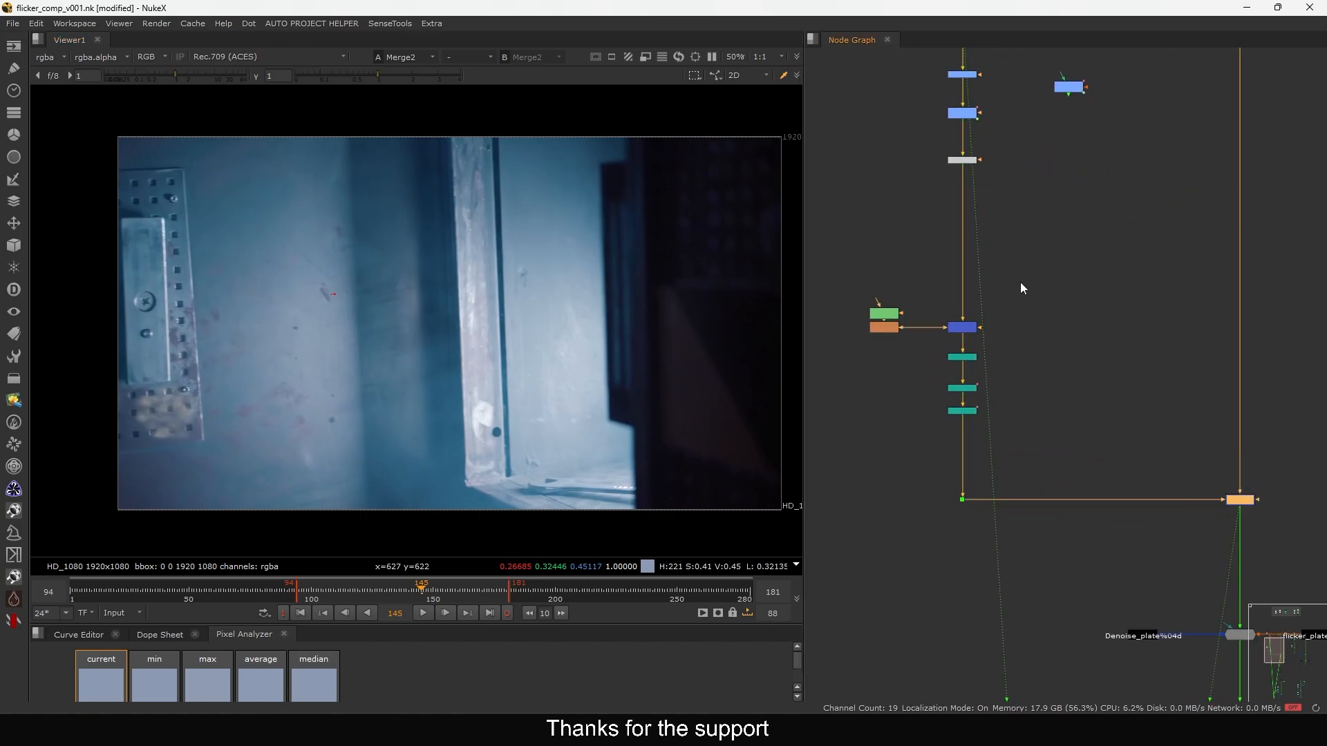
scroll(965, 187, up, 3)
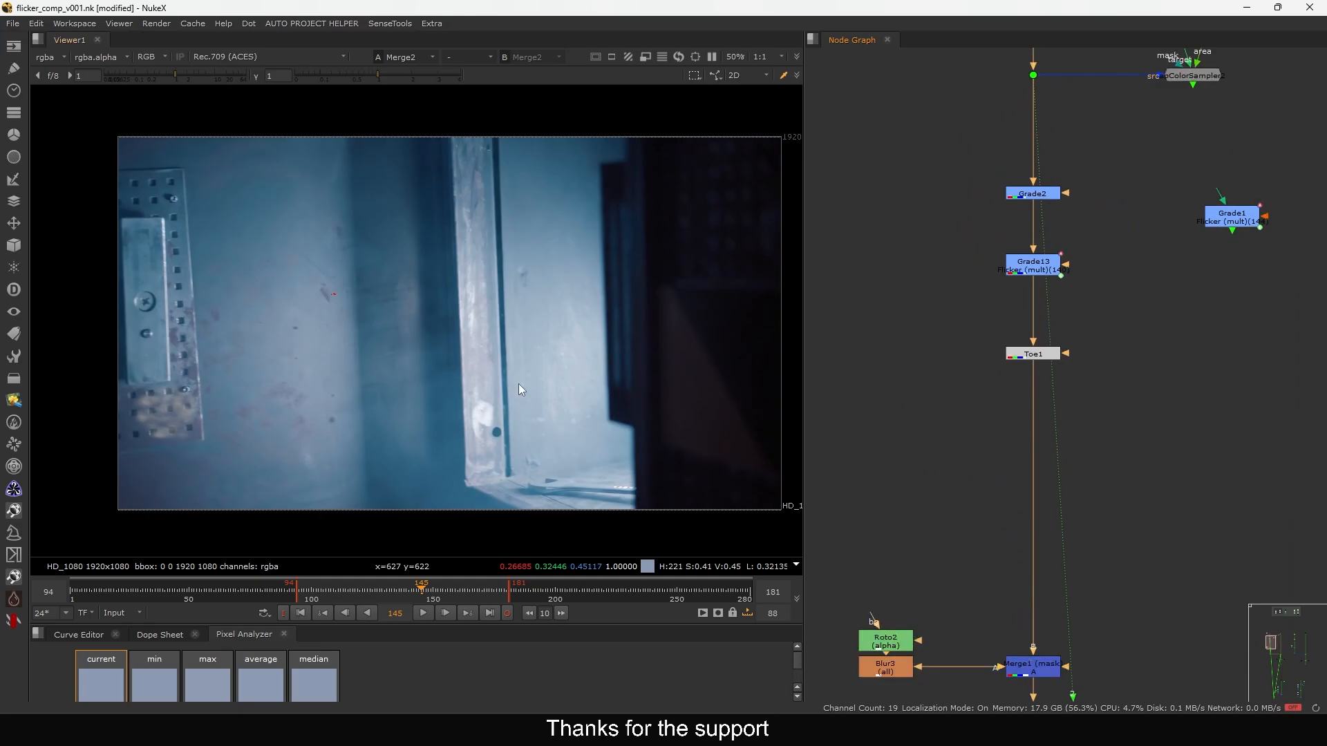
key(l)
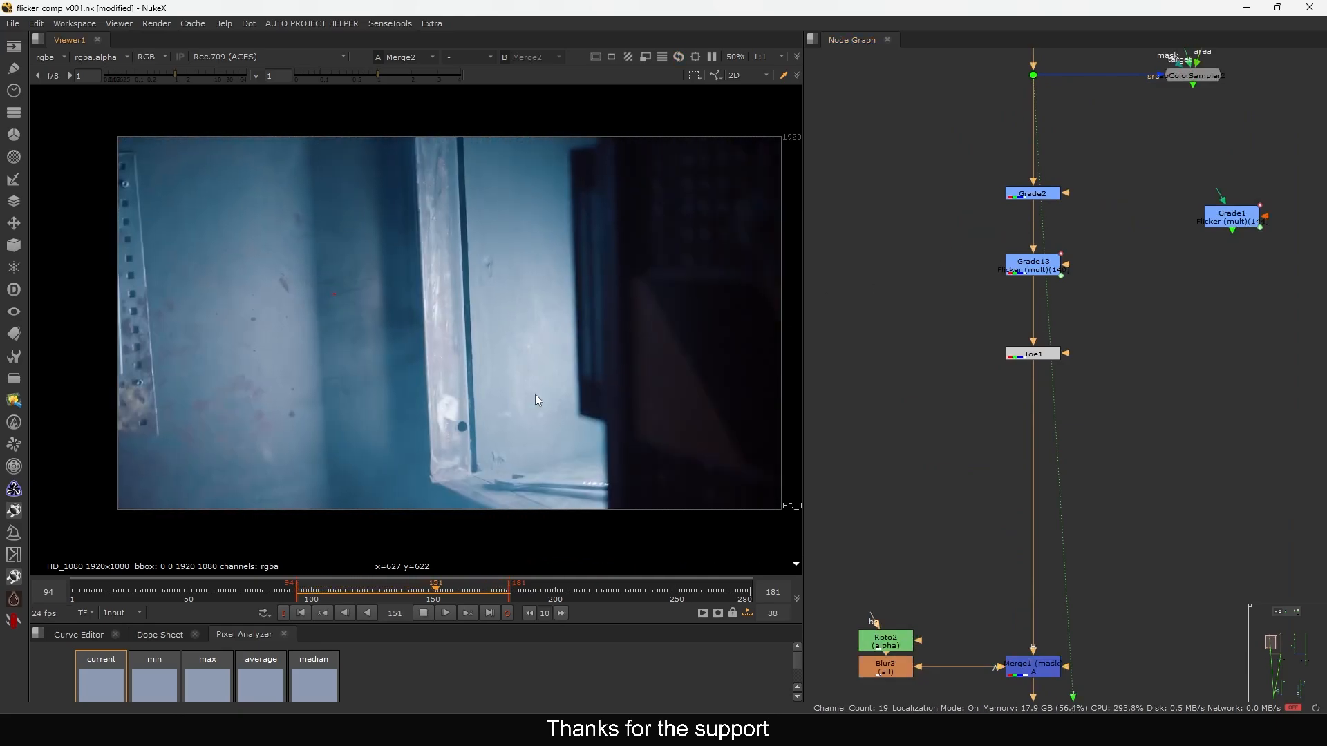
key(k)
Display the denoised plate of the first setup and scrub through bright frames 149, 150 and 137
scroll(1072, 327, down, 8)
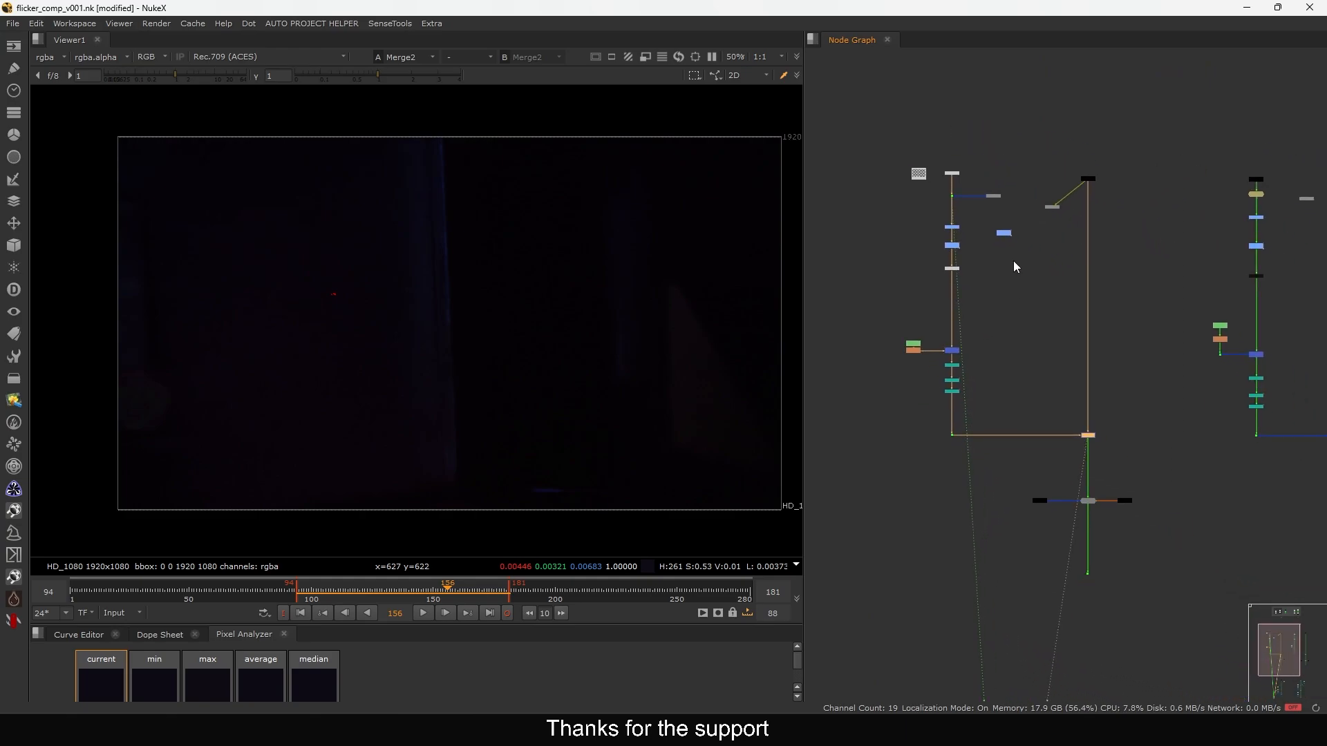
drag(879, 131, 1110, 520)
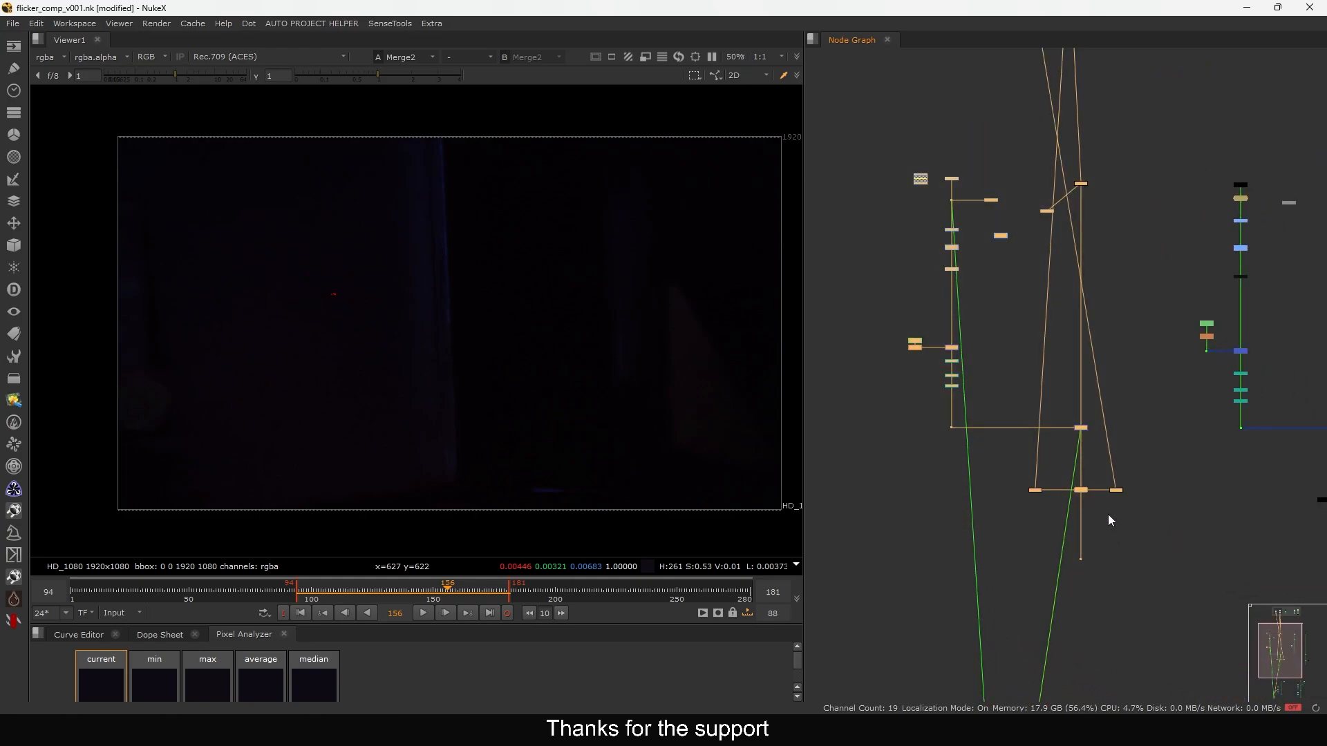
drag(881, 126, 1006, 478)
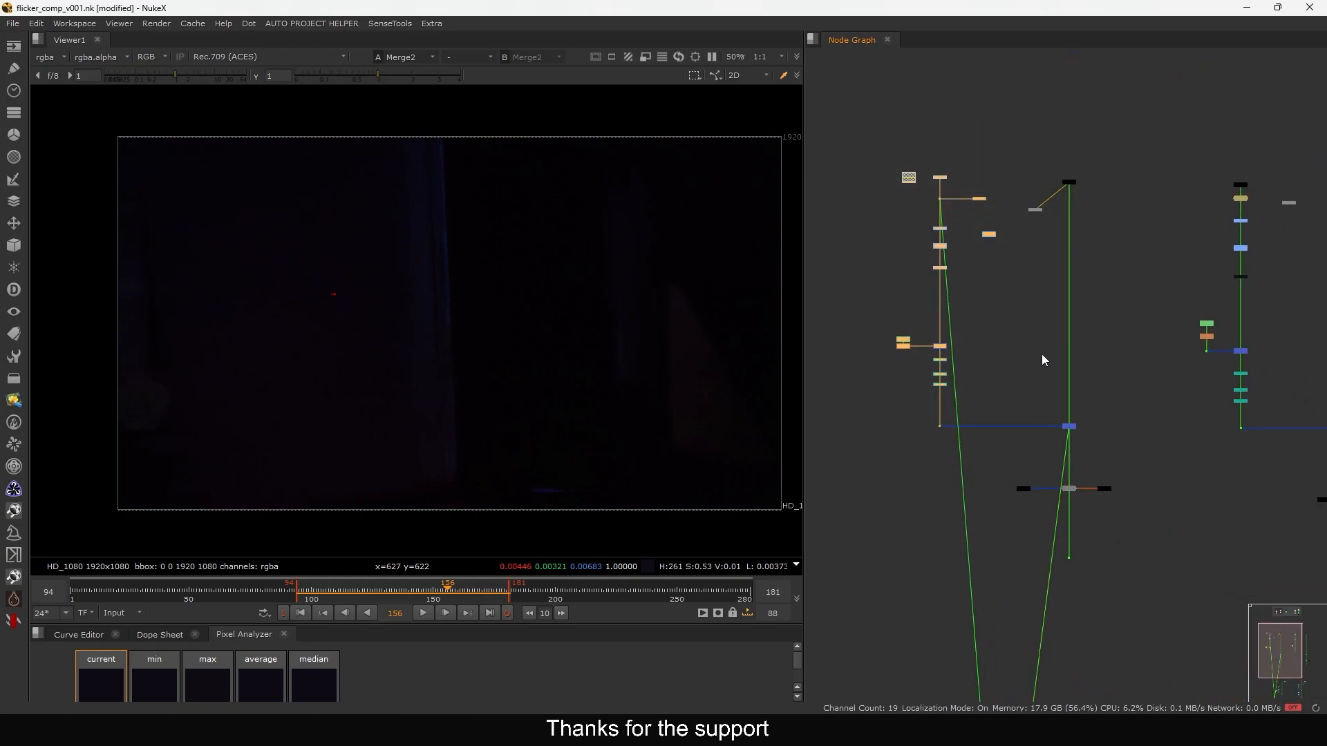
drag(1098, 152, 1056, 200)
key(1)
click(430, 598)
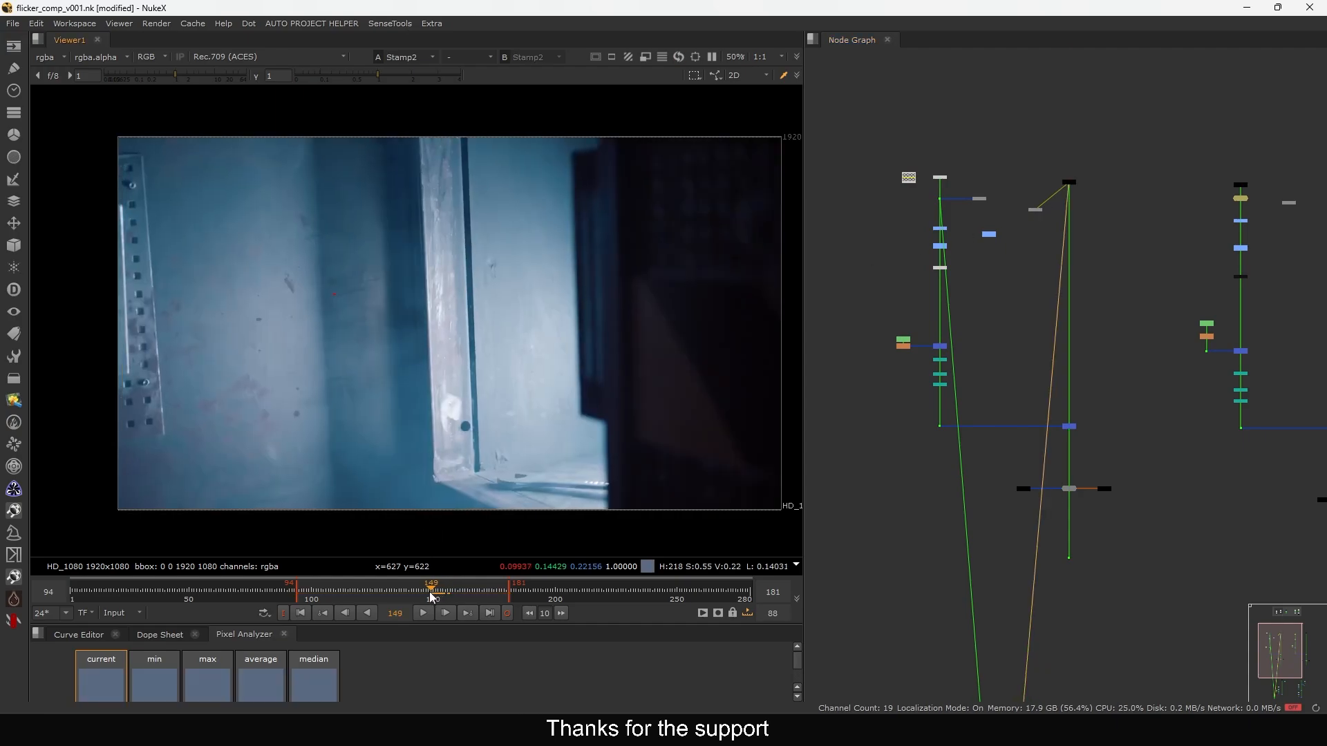
click(433, 598)
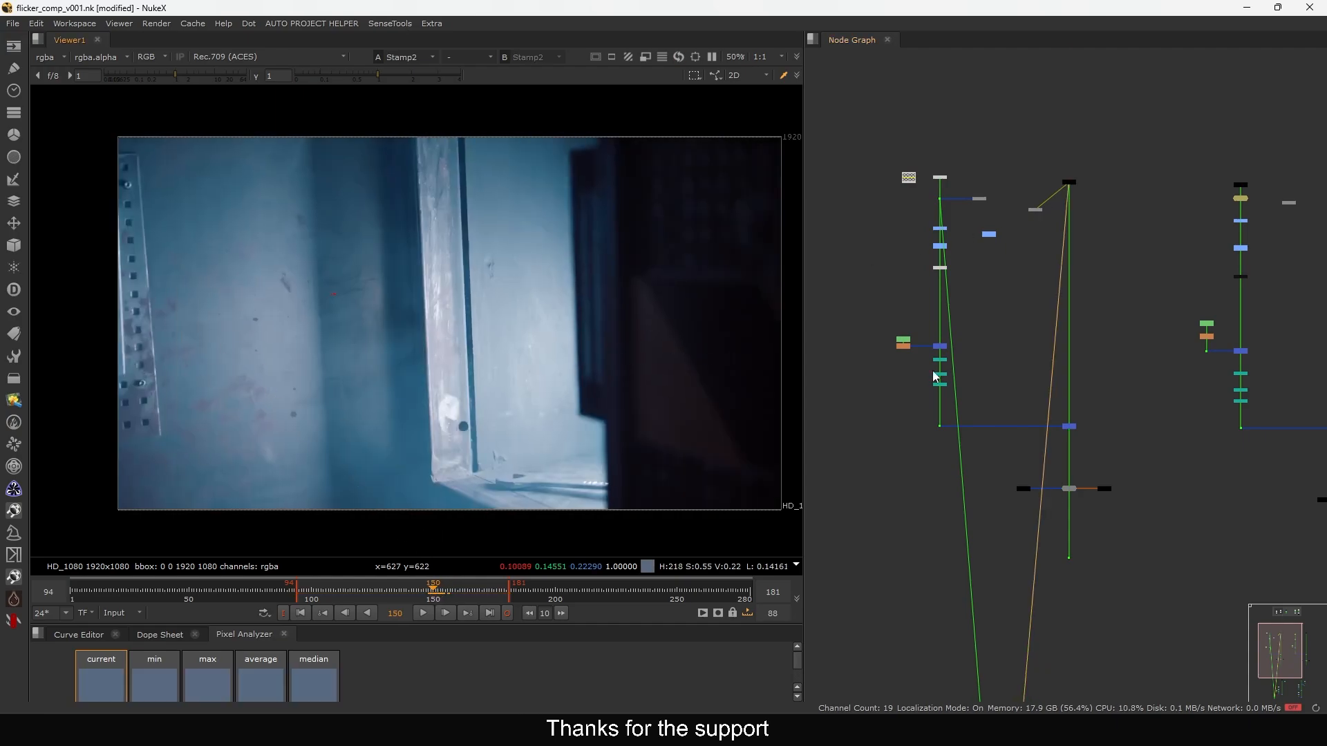
middle_drag(1115, 377, 995, 359)
drag(416, 593, 400, 594)
View the second setup's denoised plate, the plate input of its patch branch and the FrameHold1 result
middle_drag(1144, 421, 976, 404)
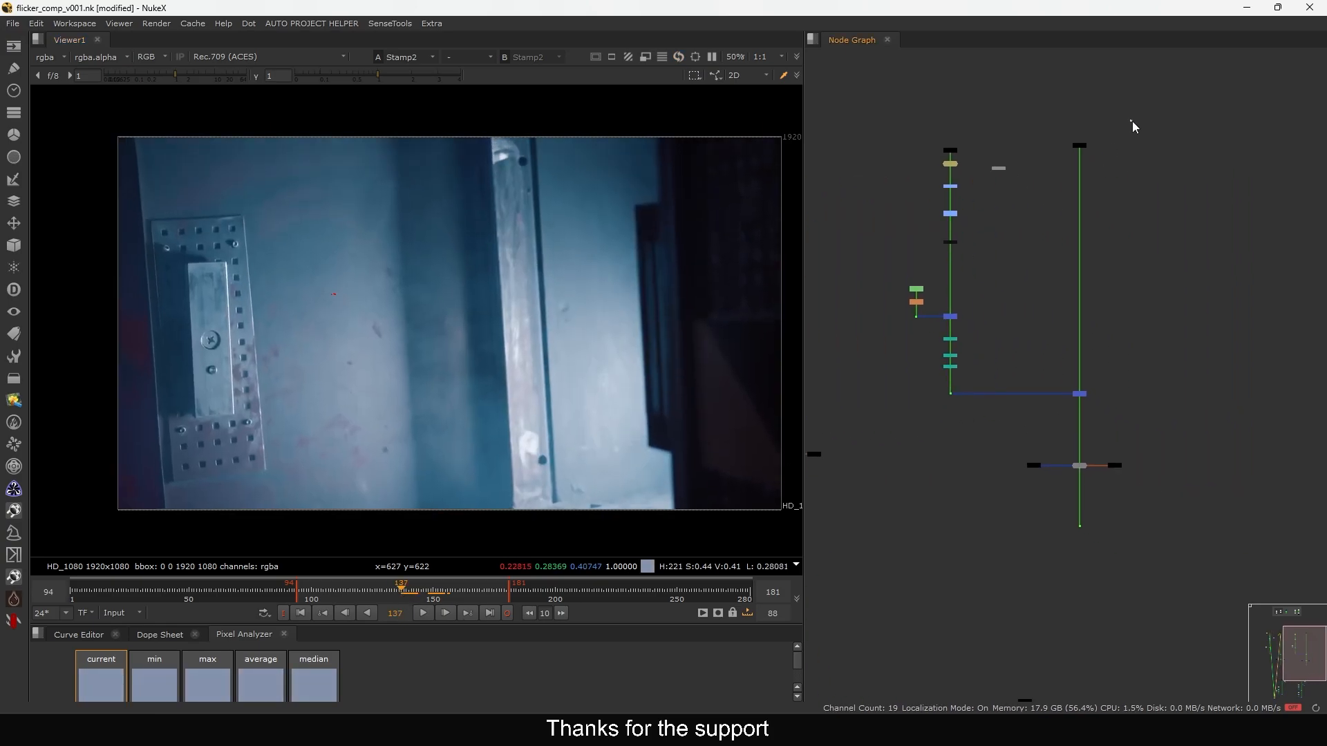
drag(1132, 121, 1050, 171)
key(1)
click(1063, 170)
scroll(1068, 150, up, 3)
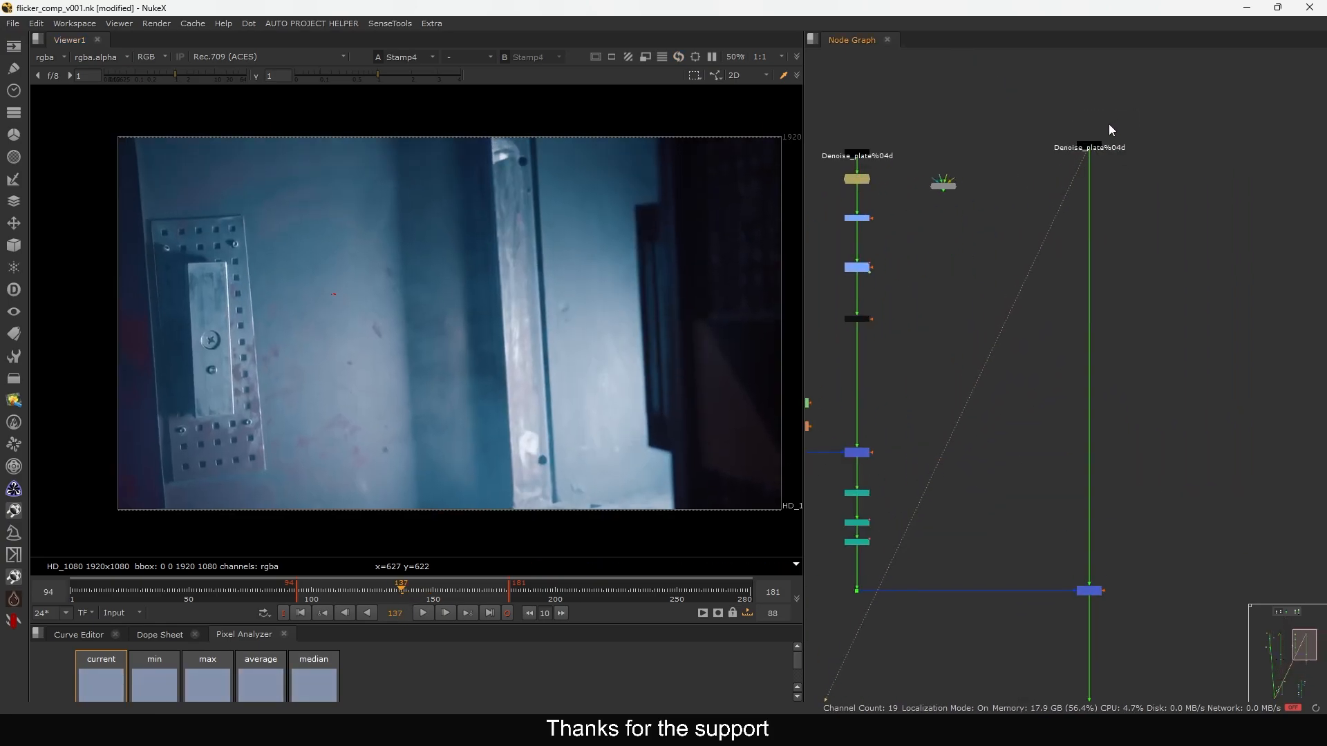
middle_drag(1108, 123, 1190, 144)
drag(1190, 144, 1144, 181)
drag(1017, 137, 913, 185)
key(1)
click(923, 194)
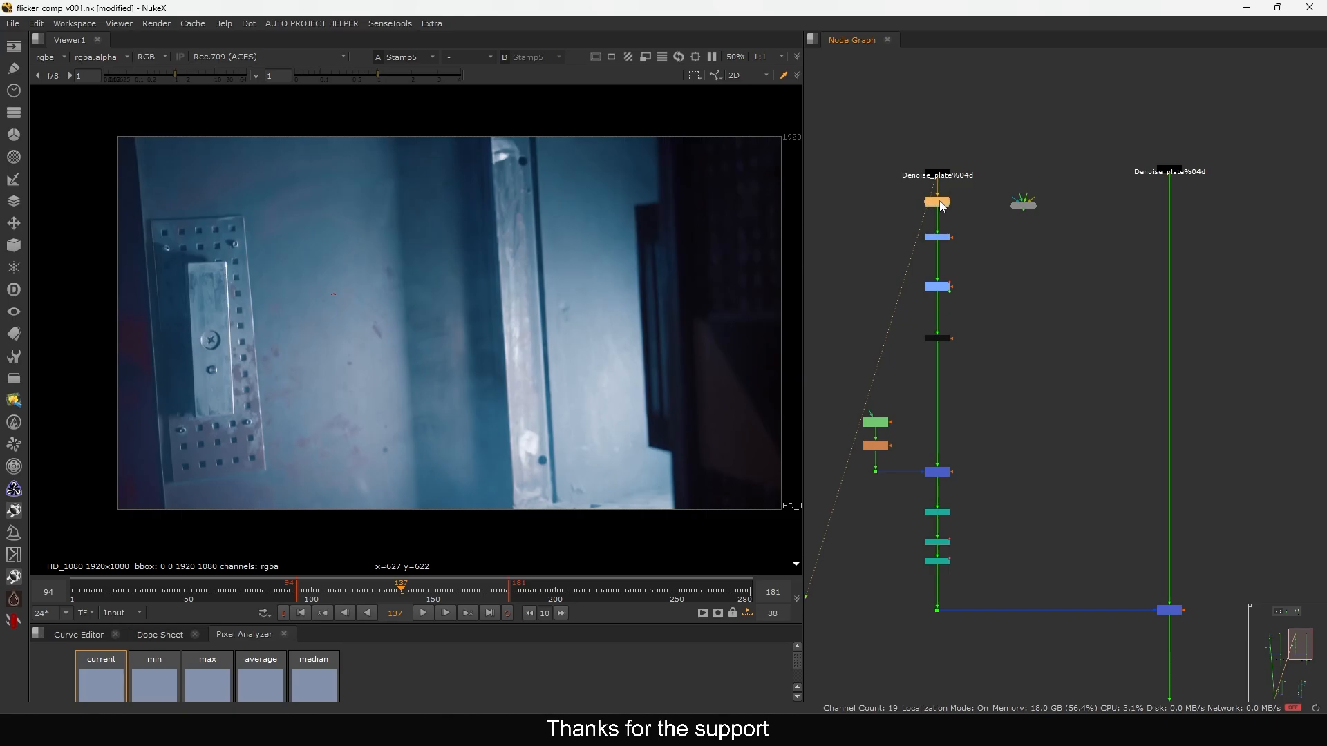
key(1)
Disable both Grade nodes and the Toe below FrameHold1, and view Merge4 with the ungraded patch
drag(974, 223, 906, 358)
key(d)
middle_drag(1063, 557, 1031, 436)
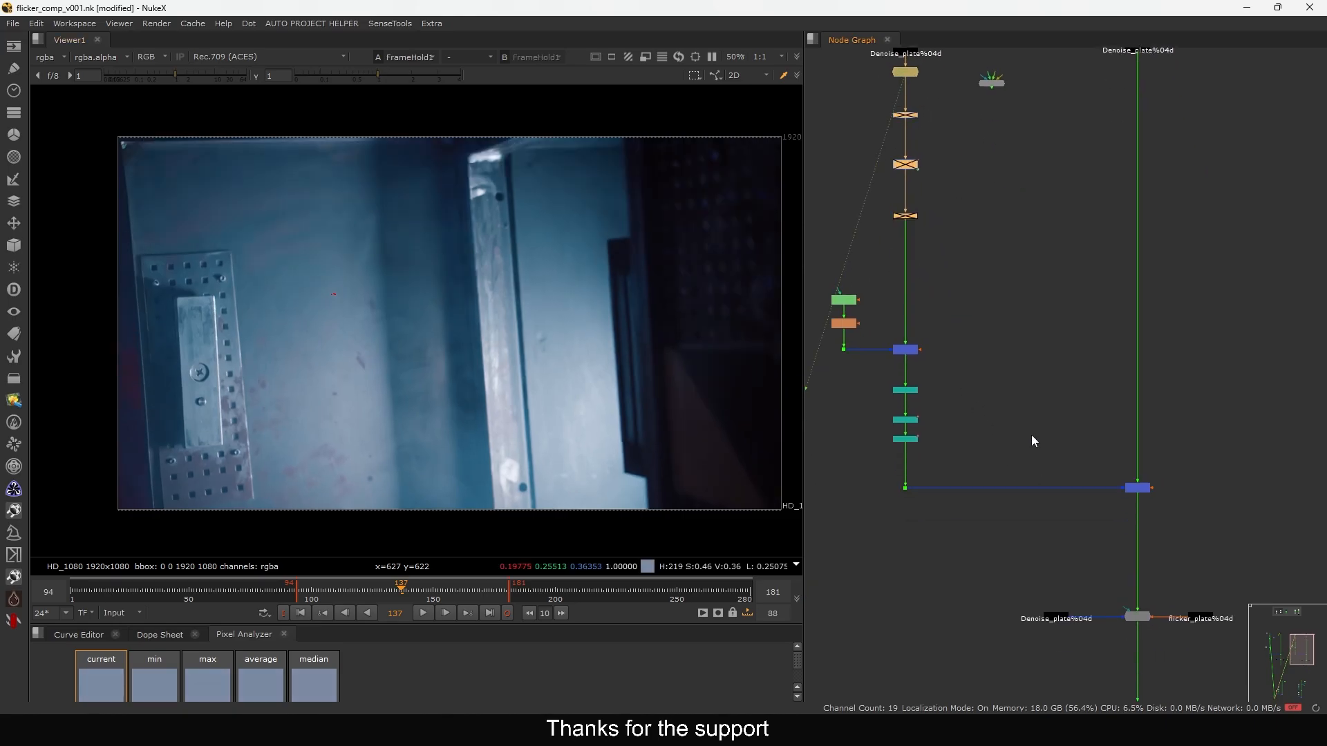
drag(1087, 459, 1198, 528)
key(1)
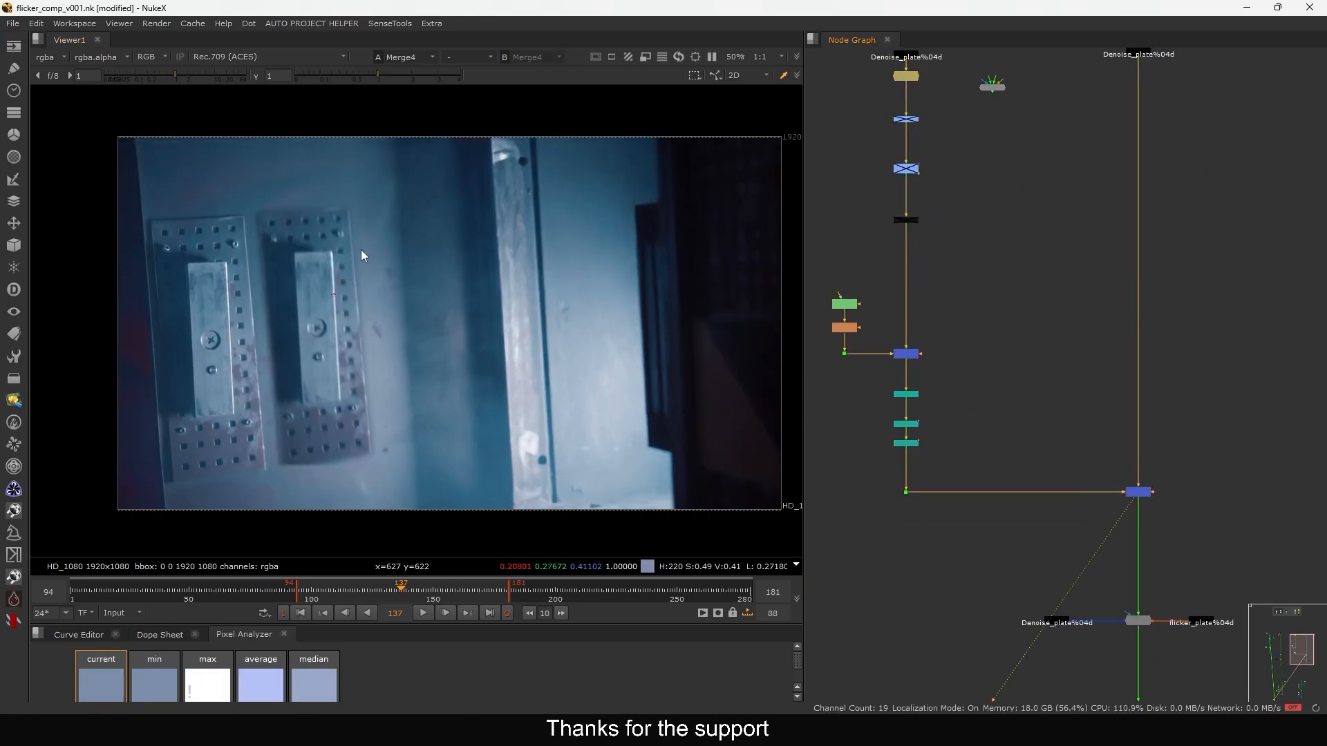
Select FrameHold1 and move the playhead to its held frame, 131
scroll(929, 104, up, 5)
middle_drag(929, 104, 993, 224)
click(948, 156)
click(376, 595)
drag(376, 595, 384, 598)
key(Right)
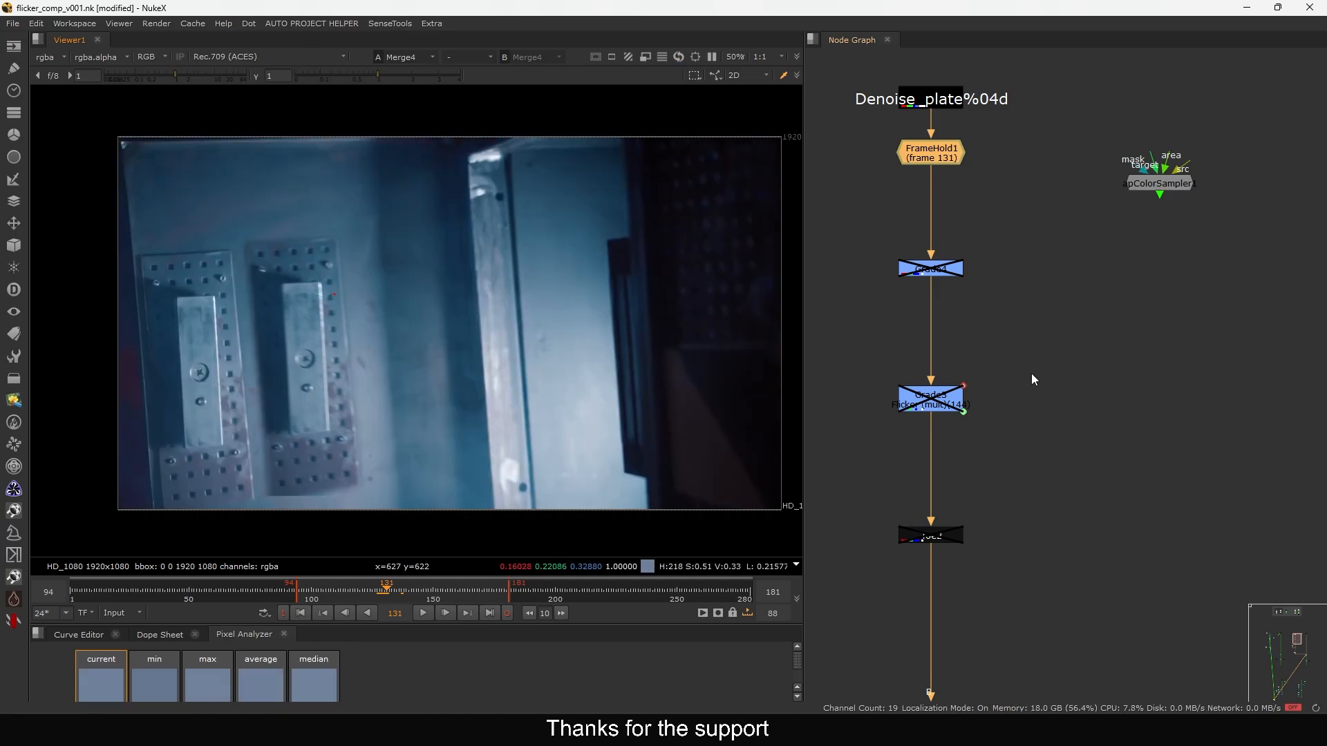
Display Merge4 in the viewer and play the sequence from frame 131 to see the ungraded patch
click(1047, 339)
scroll(1063, 300, down, 5)
middle_drag(1054, 479, 1044, 360)
click(1013, 485)
key(1)
middle_drag(1056, 514, 962, 463)
click(1117, 435)
key(1)
scroll(1127, 434, up, 2)
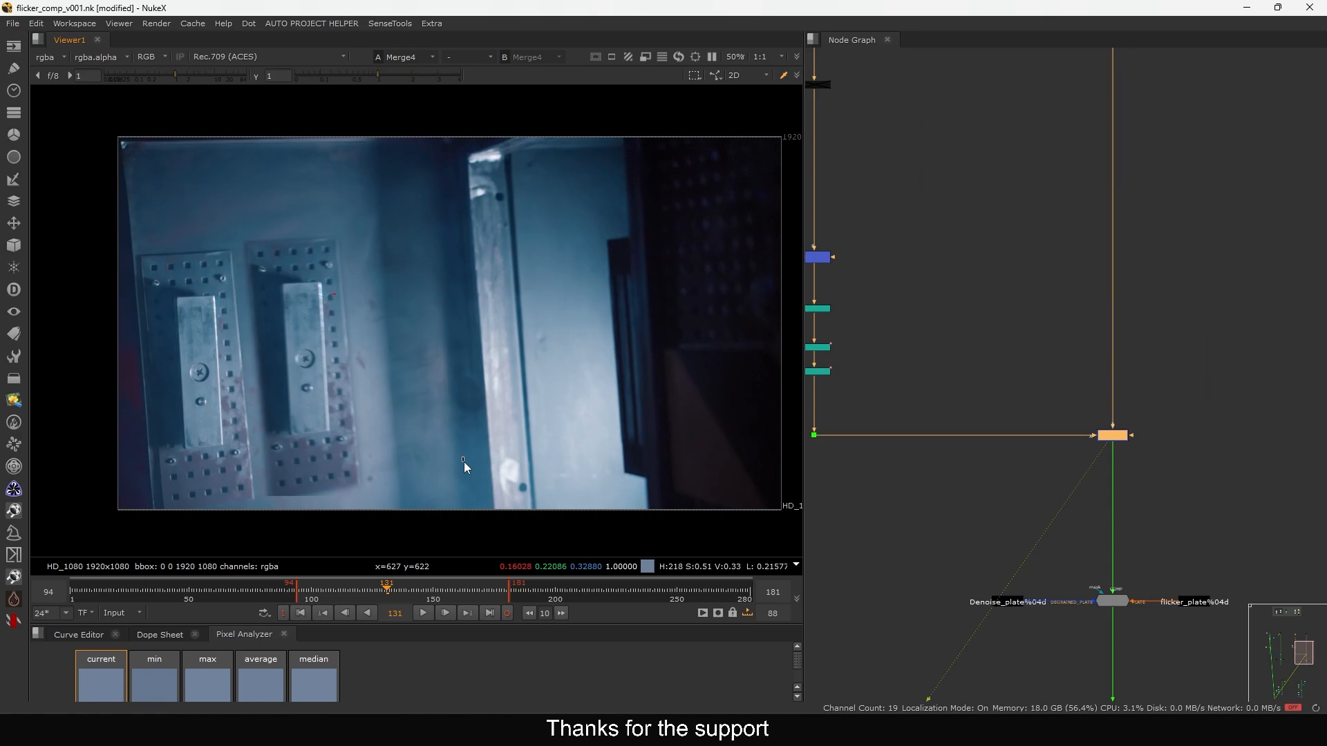
key(l)
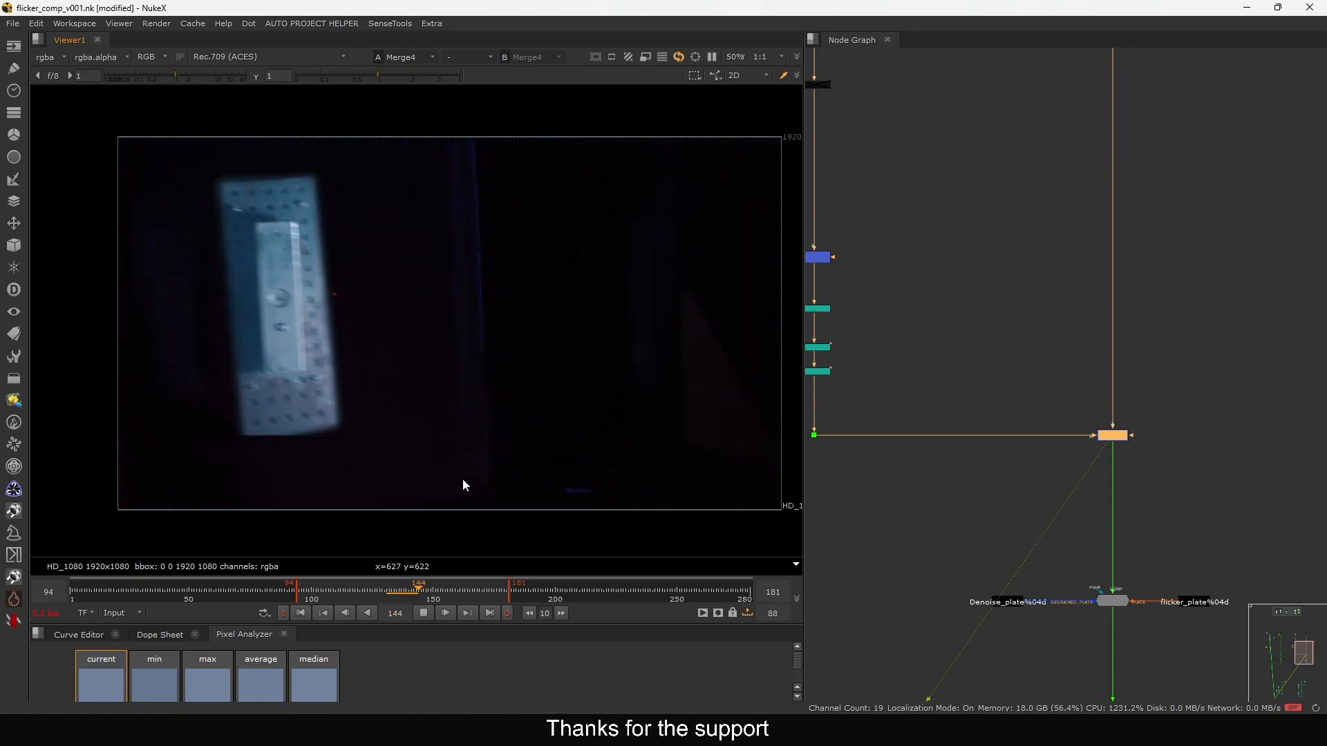
key(k)
Step back and forth through the frames to compare the ungraded patch with the flickering plate
key(Left)
key(Left)
key(Left)
key(Left)
key(Left)
key(Left)
key(Left)
key(Left)
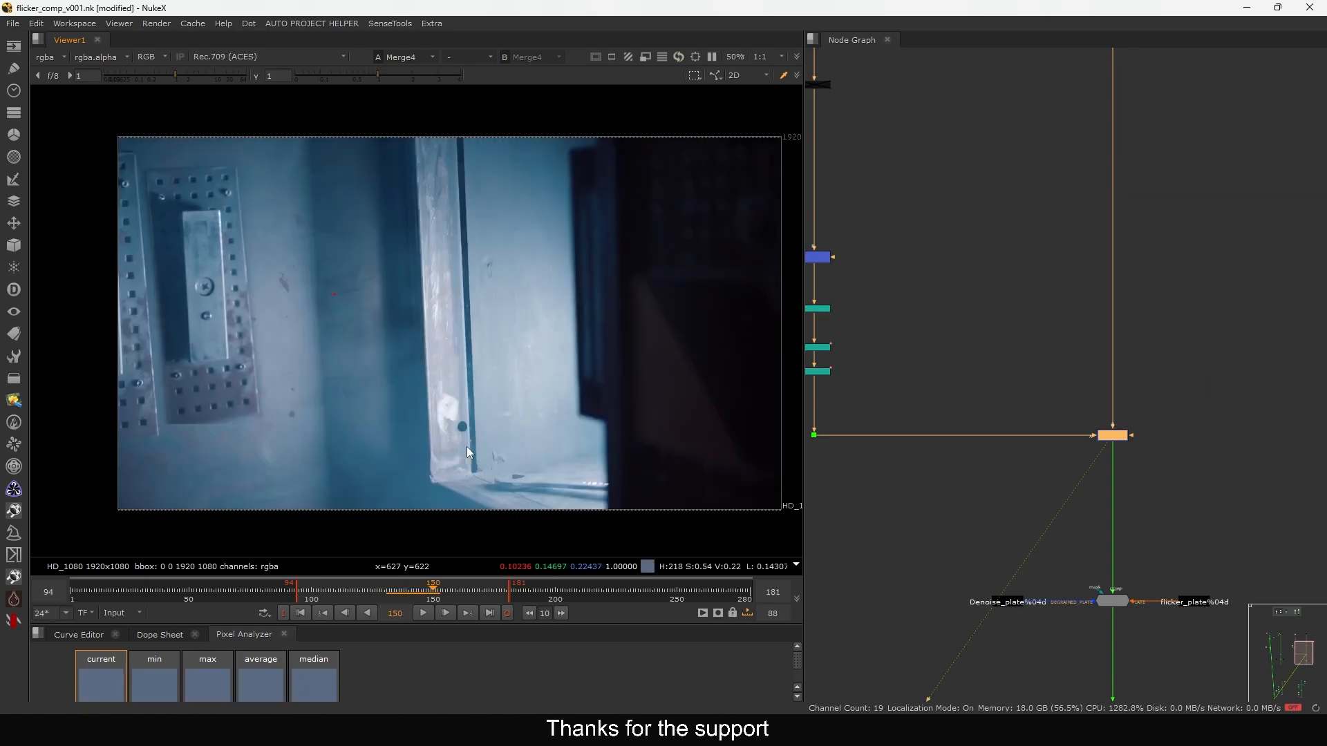
key(Right)
key(Right)
key(Right)
key(Right)
key(Left)
key(Left)
key(Left)
key(Left)
key(Left)
key(Left)
key(Left)
key(Left)
key(Left)
key(Left)
key(Left)
key(Left)
key(Left)
key(Left)
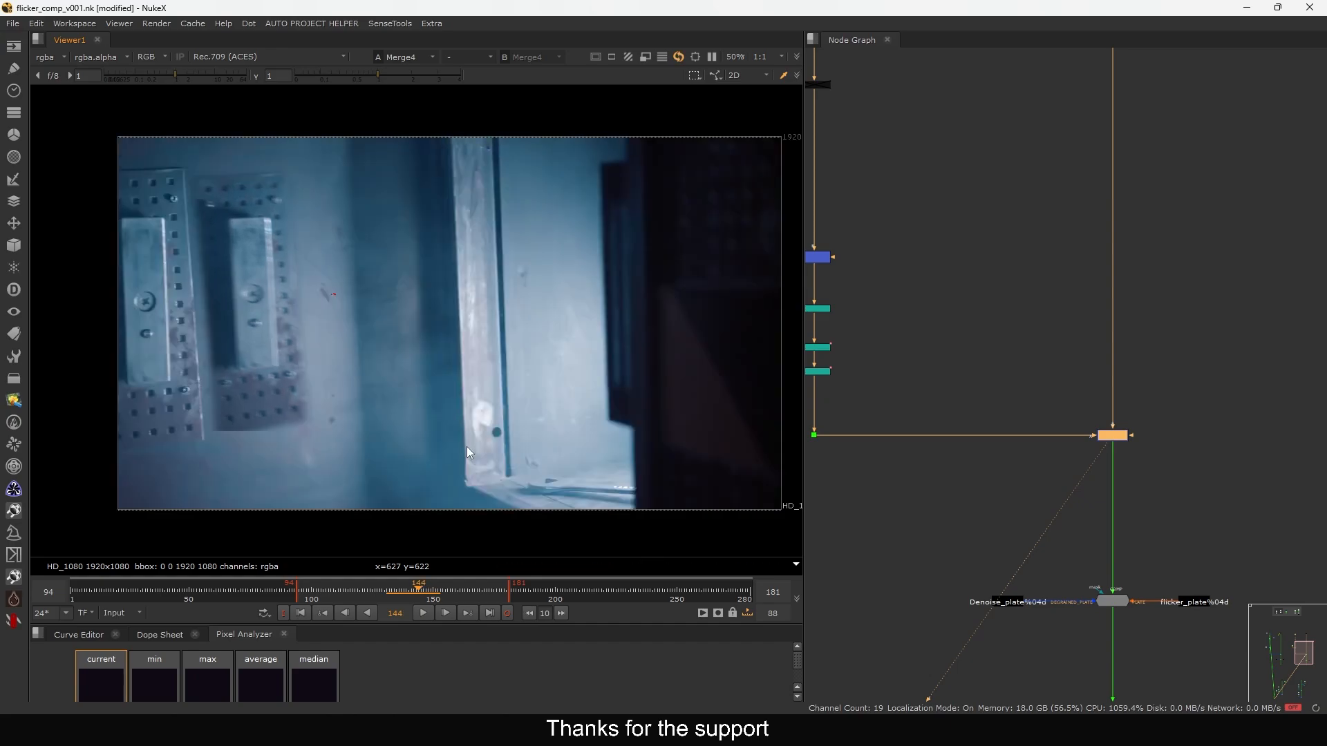
key(Right)
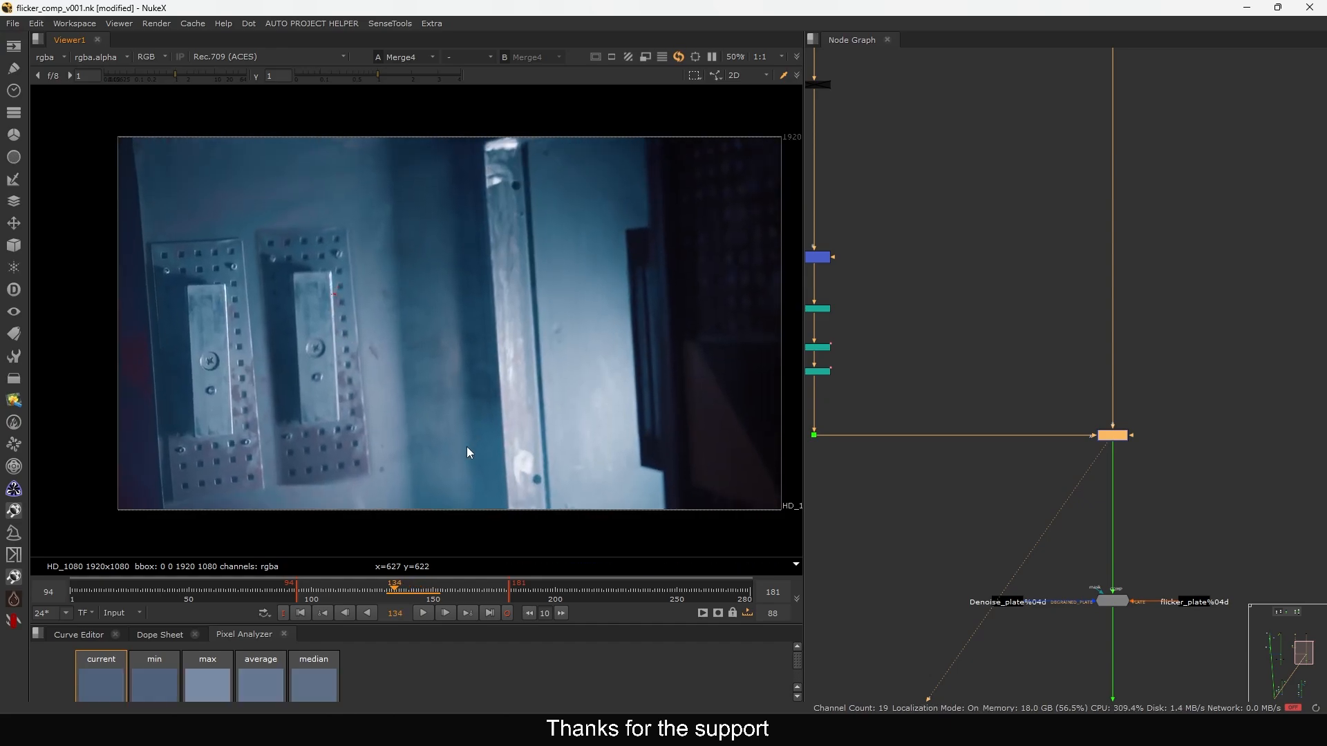
Enable the flicker grade Grade3 and the Grade4 node above it in the patch branch
scroll(980, 400, down, 6)
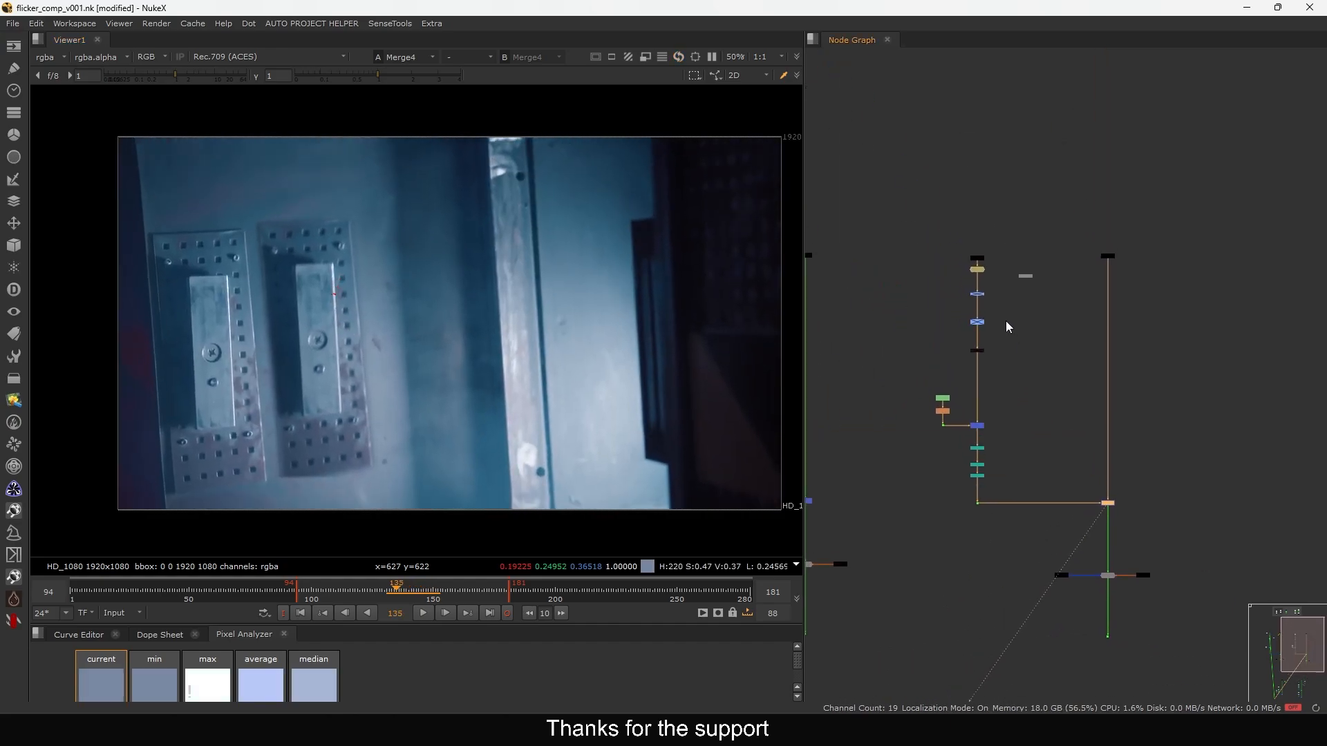
scroll(1072, 316, up, 5)
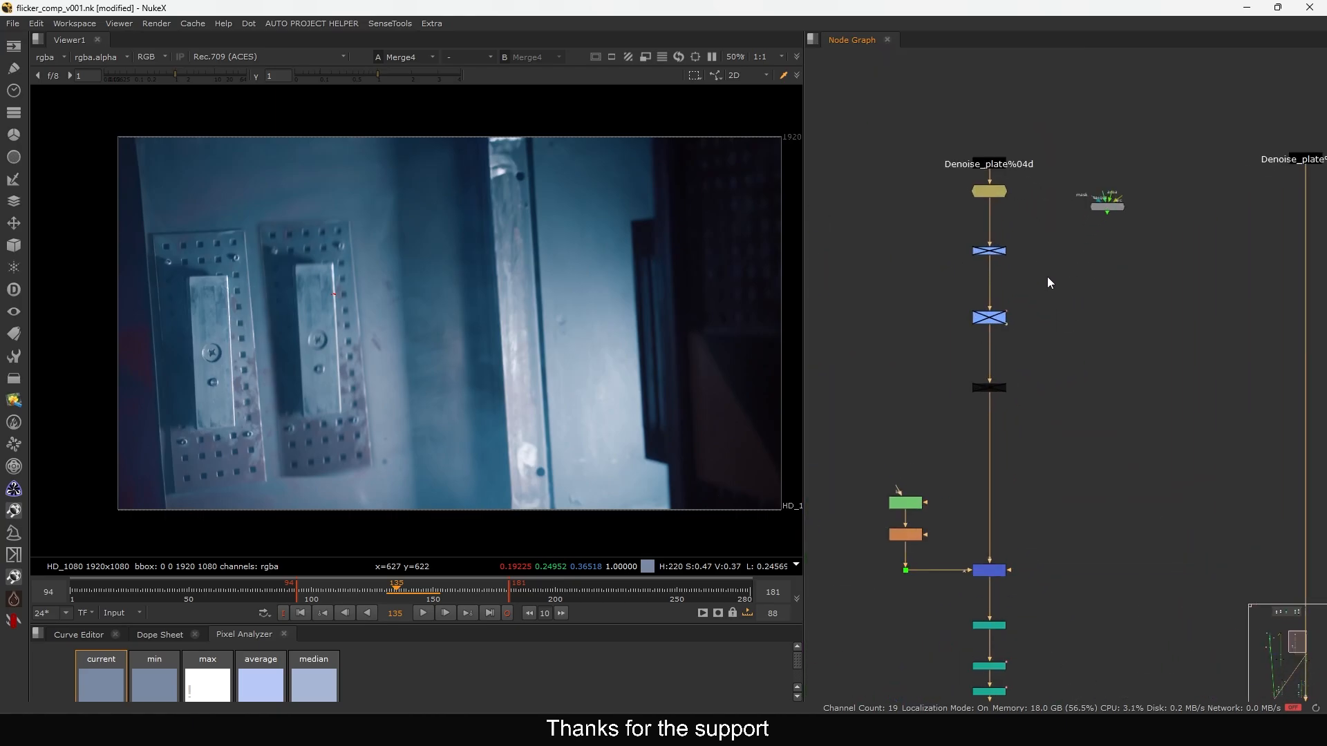
drag(1052, 332, 904, 420)
key(d)
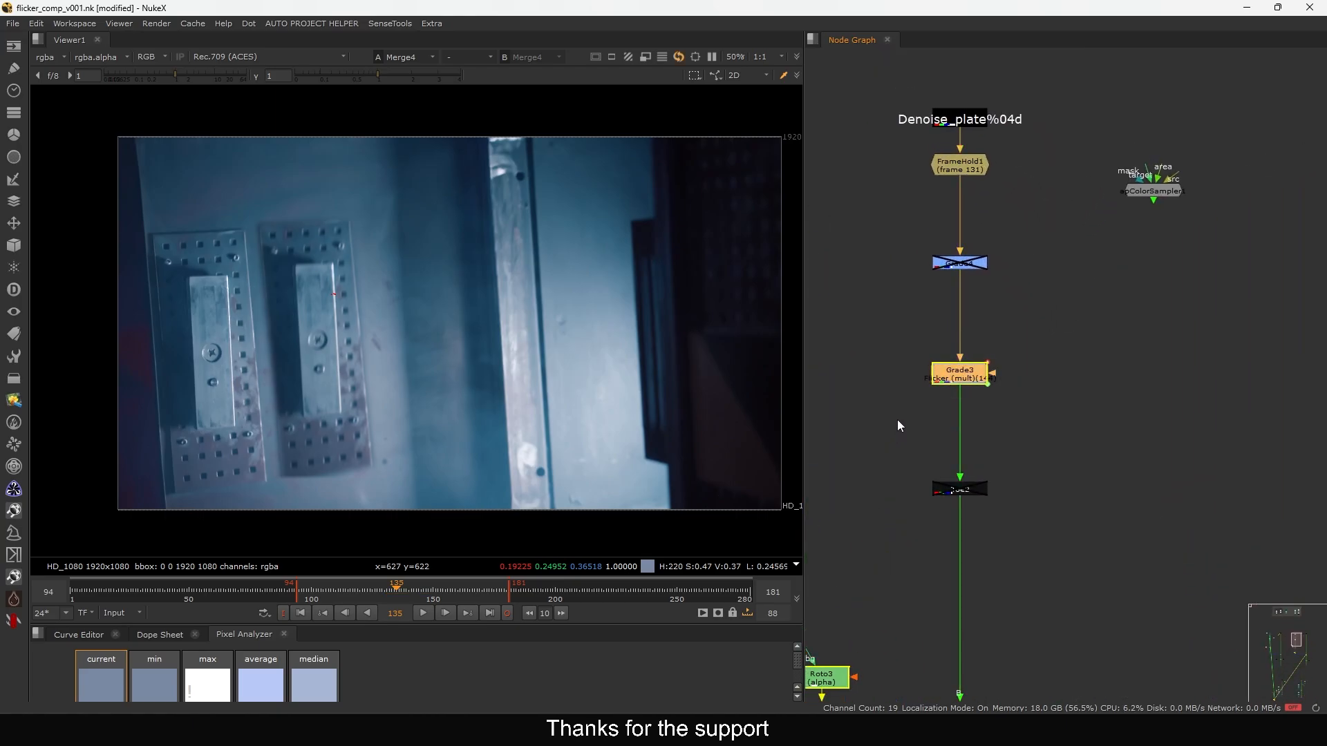
drag(1029, 219, 907, 301)
key(d)
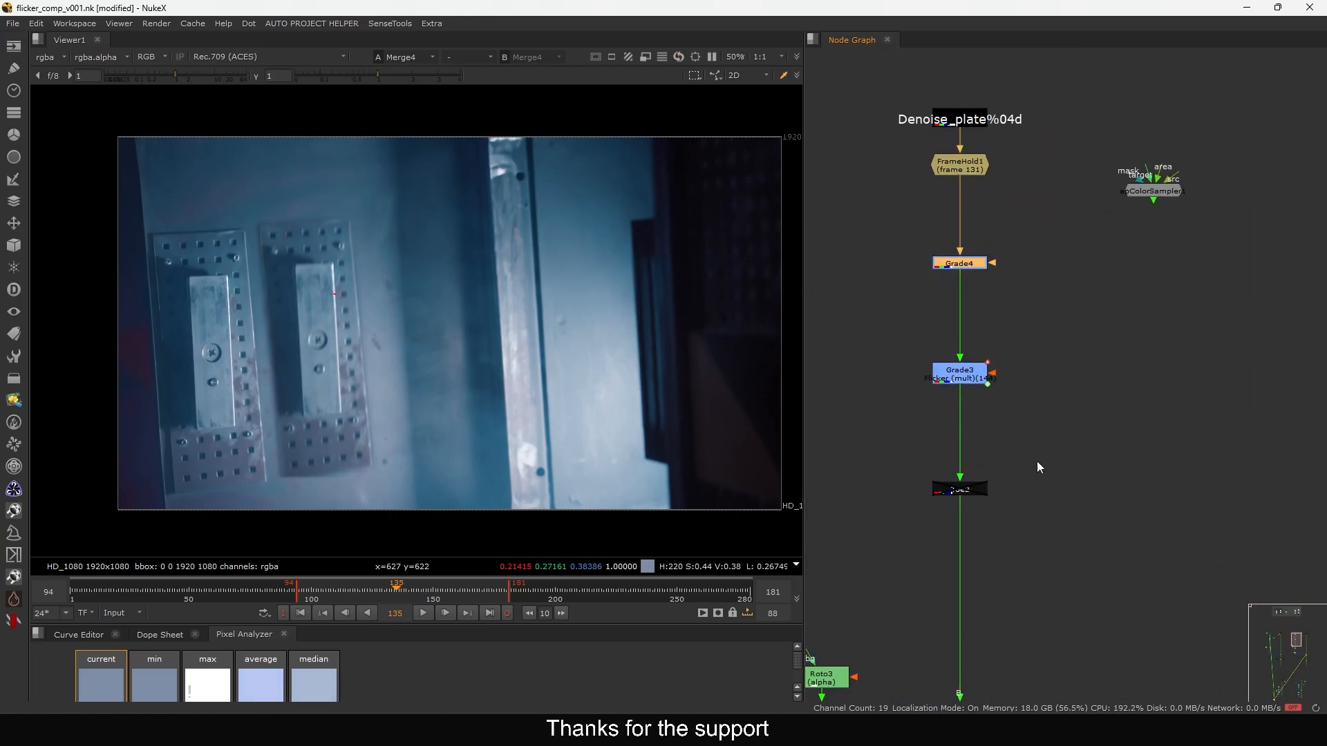
Enable the Toe2 node below the flicker grade in the patch branch
drag(1042, 454, 891, 557)
key(d)
middle_drag(979, 503, 1006, 403)
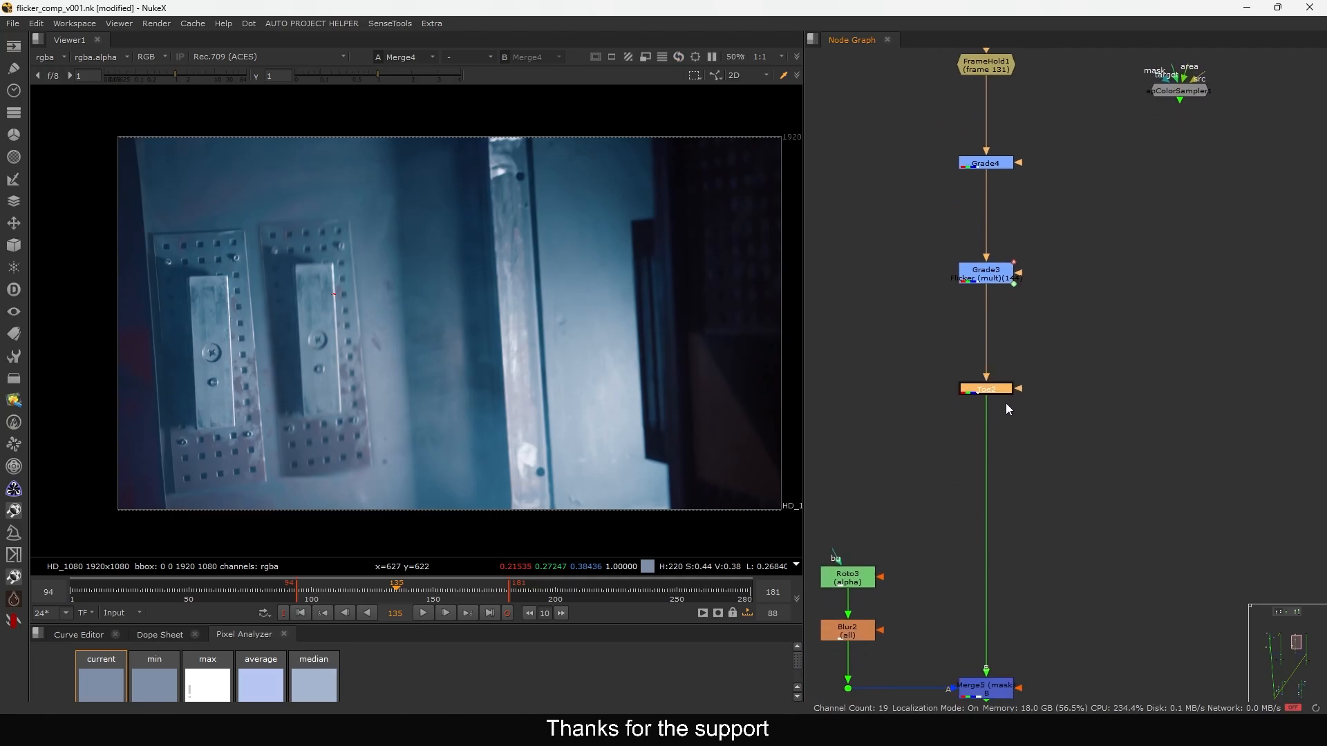
Set the gain of Grade4 to 1.4 and close its properties
click(984, 174)
double_click(984, 174)
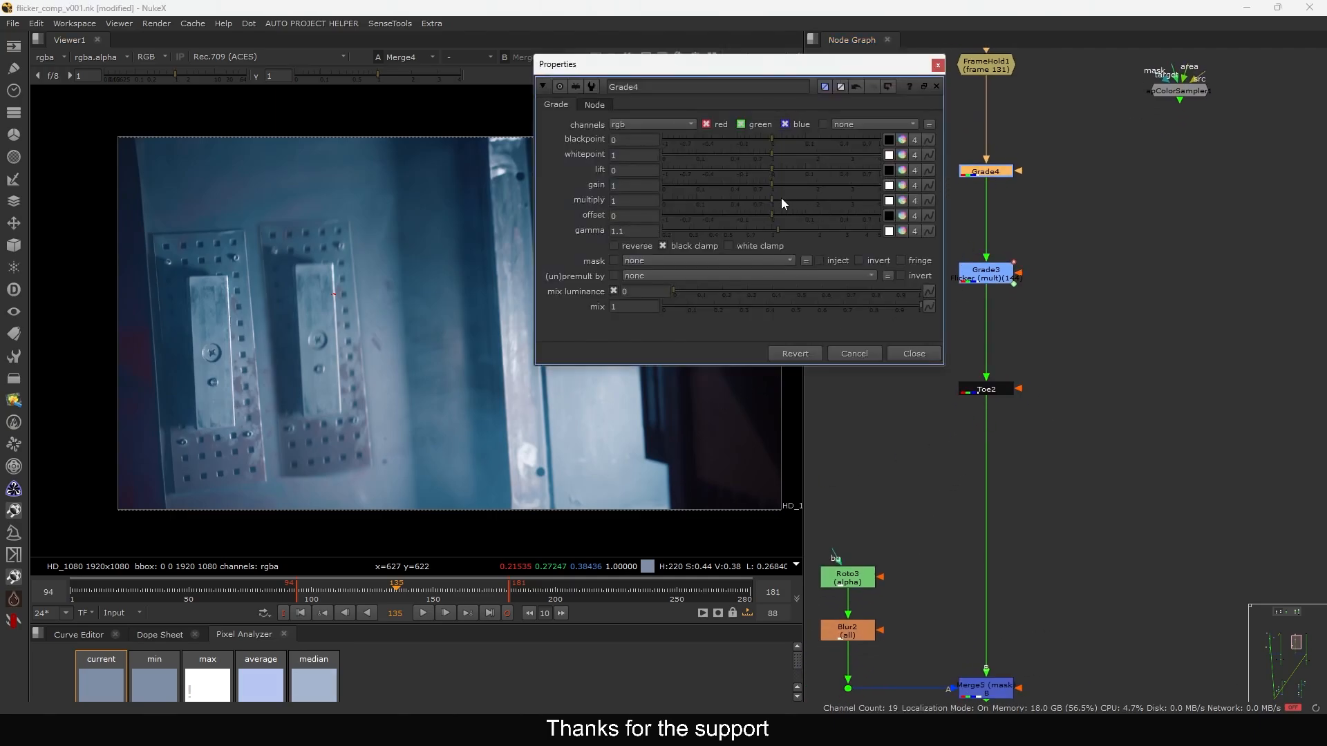
drag(778, 183, 793, 185)
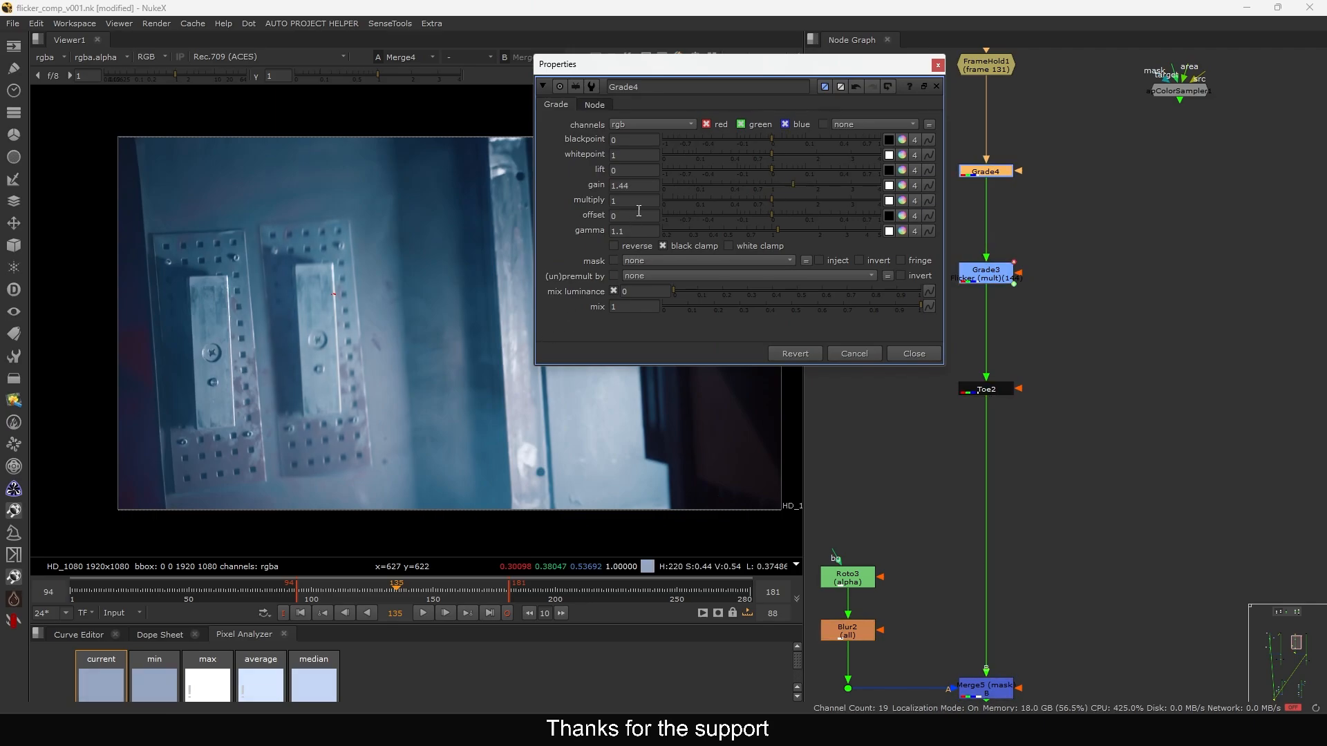
click(641, 185)
key(BackSpace)
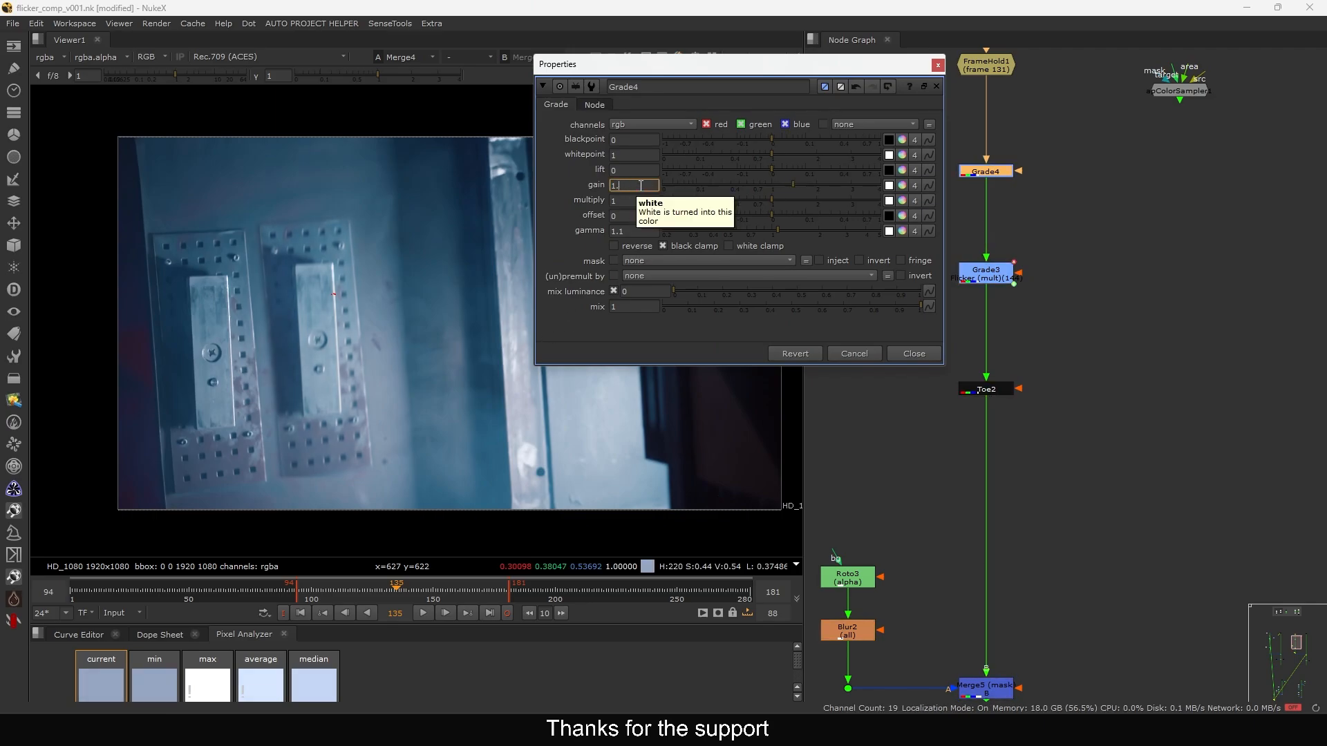
key(Return)
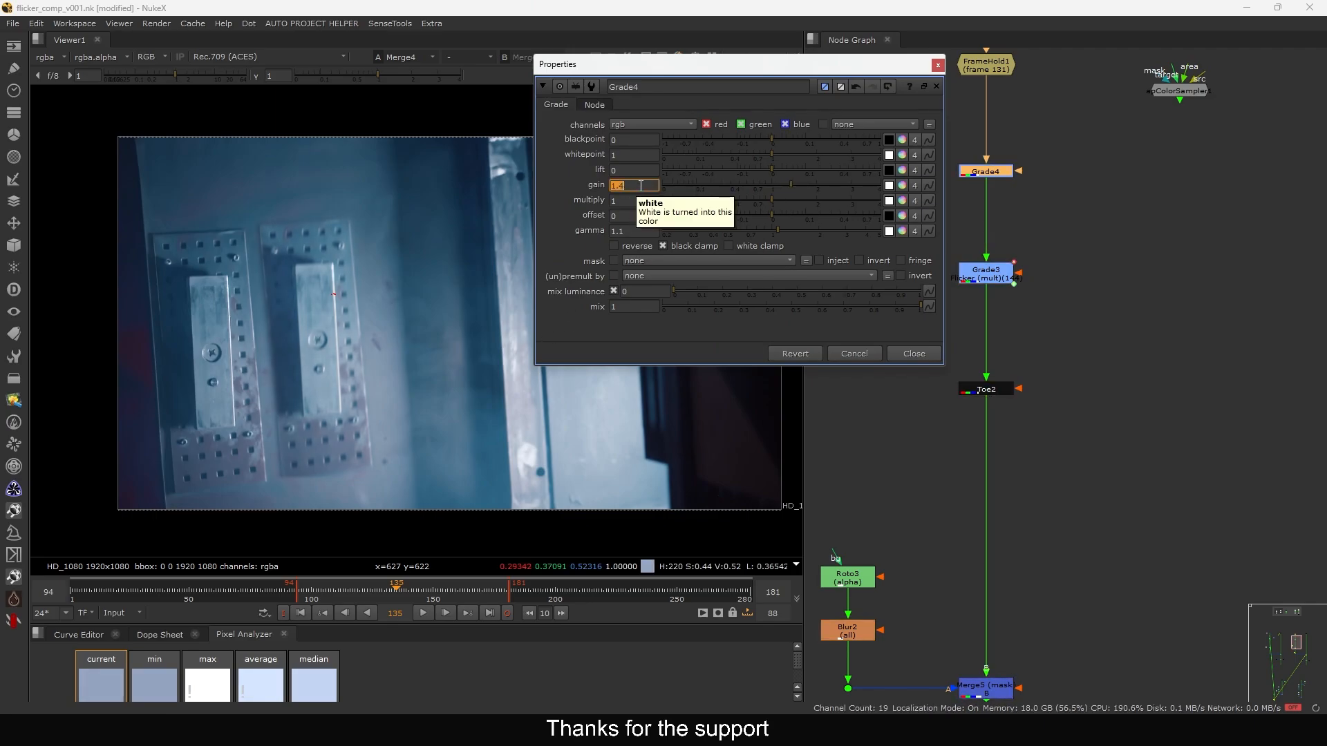
click(922, 354)
Play on to dark frame 143 and raise the viewer gain to 42 to inspect the patch's blacks
key(l)
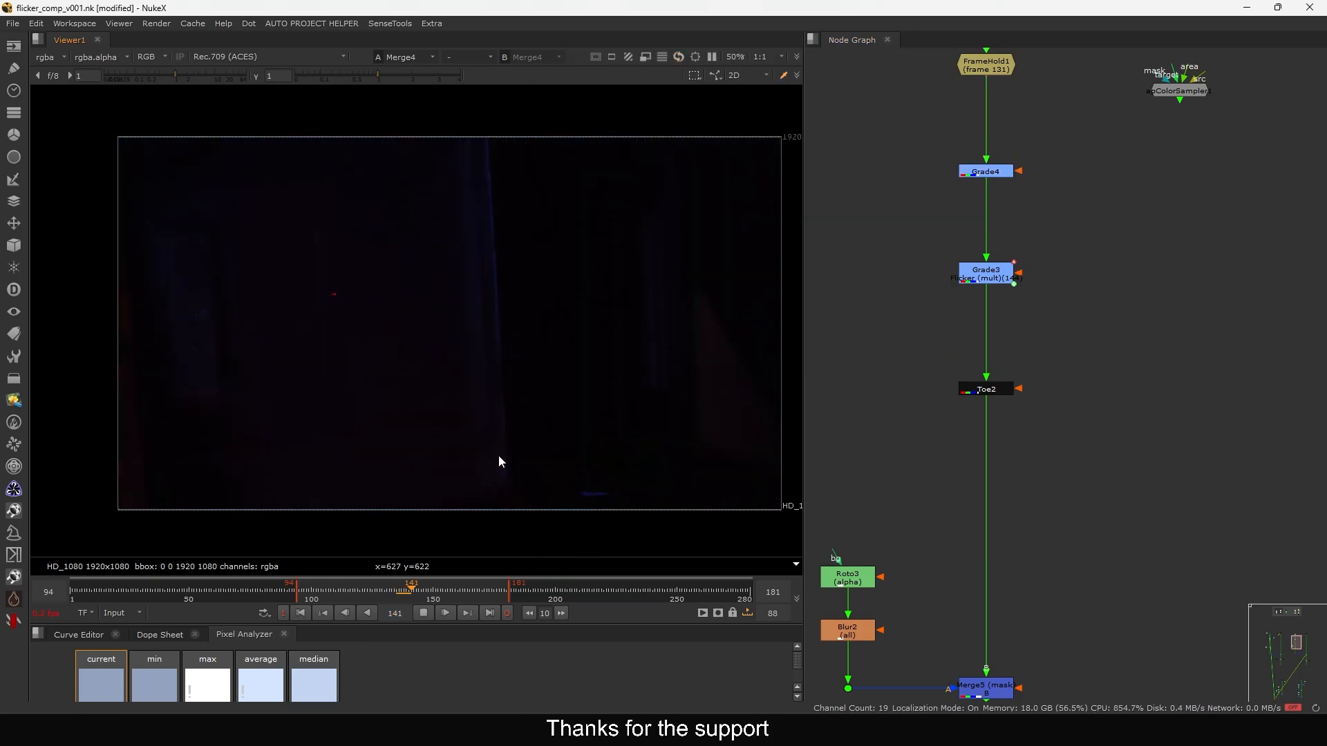
key(k)
drag(179, 75, 239, 75)
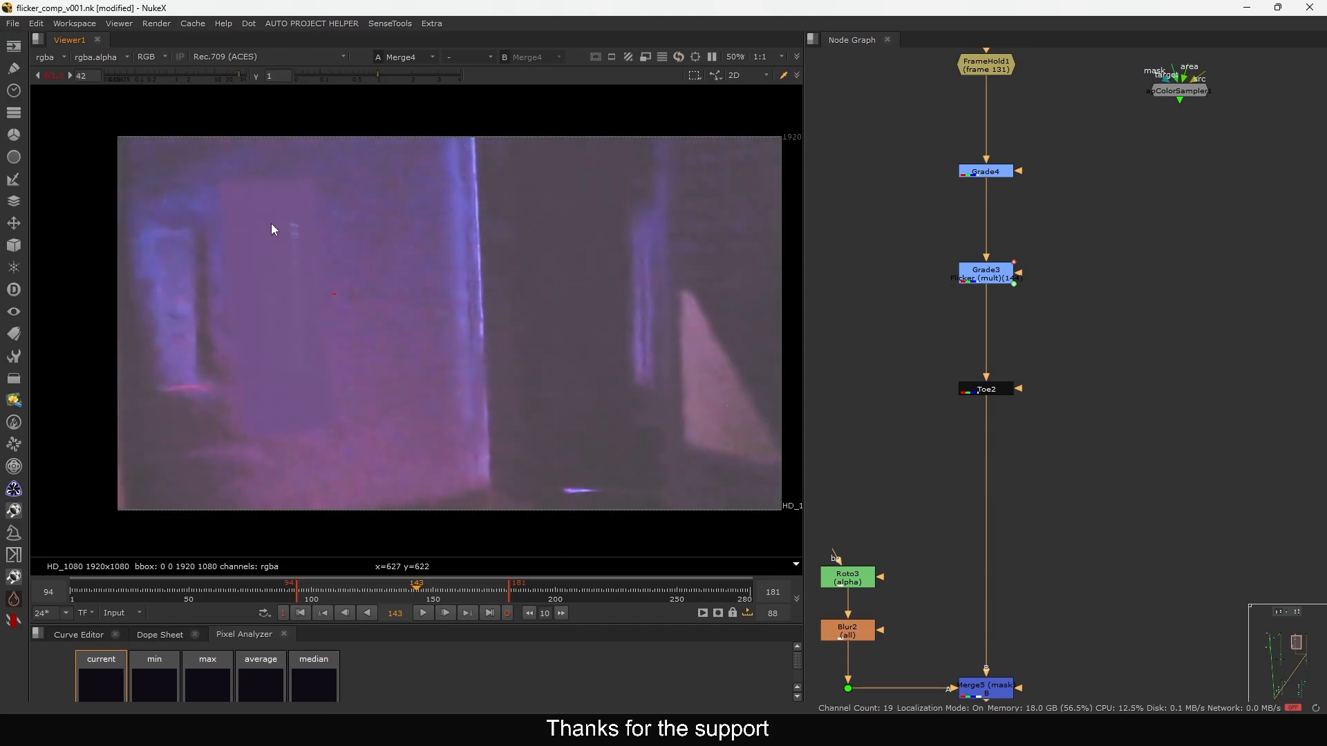
middle_drag(237, 334, 385, 285)
scroll(316, 328, up, 2)
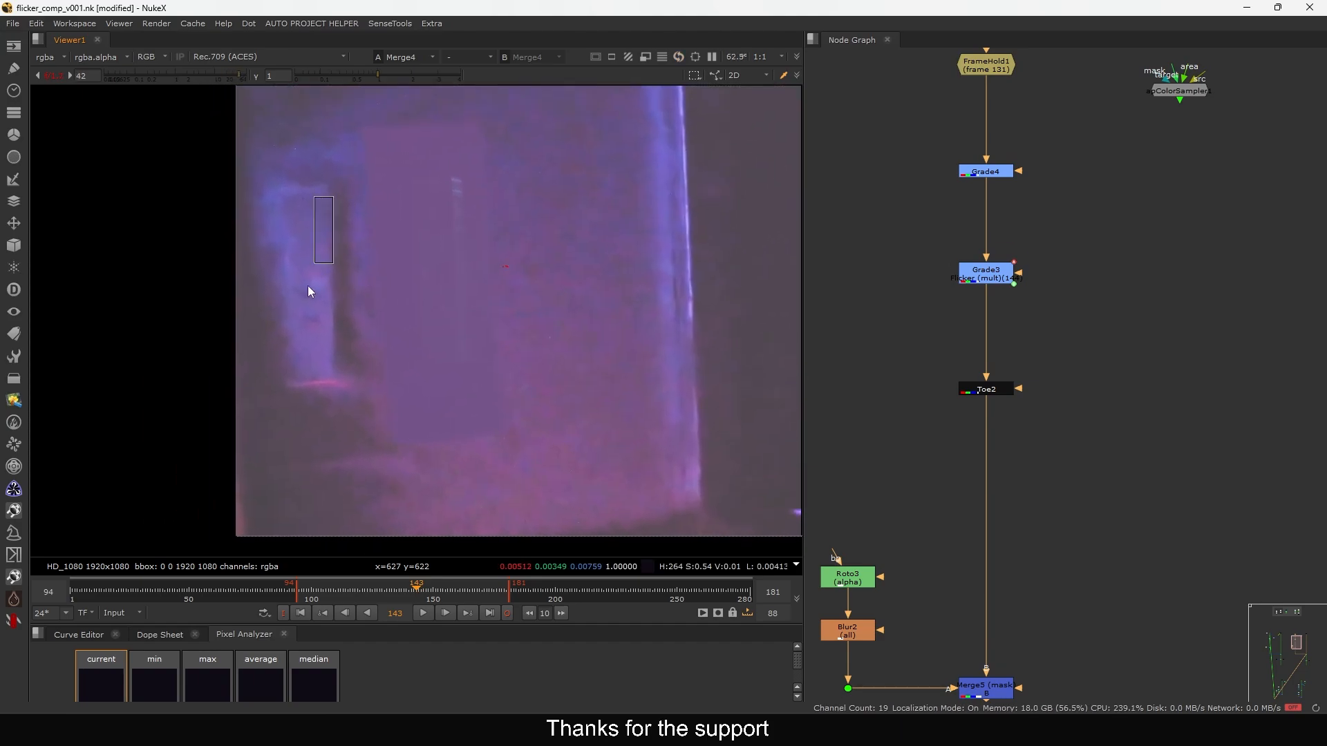
scroll(309, 311, up, 4)
scroll(483, 240, down, 4)
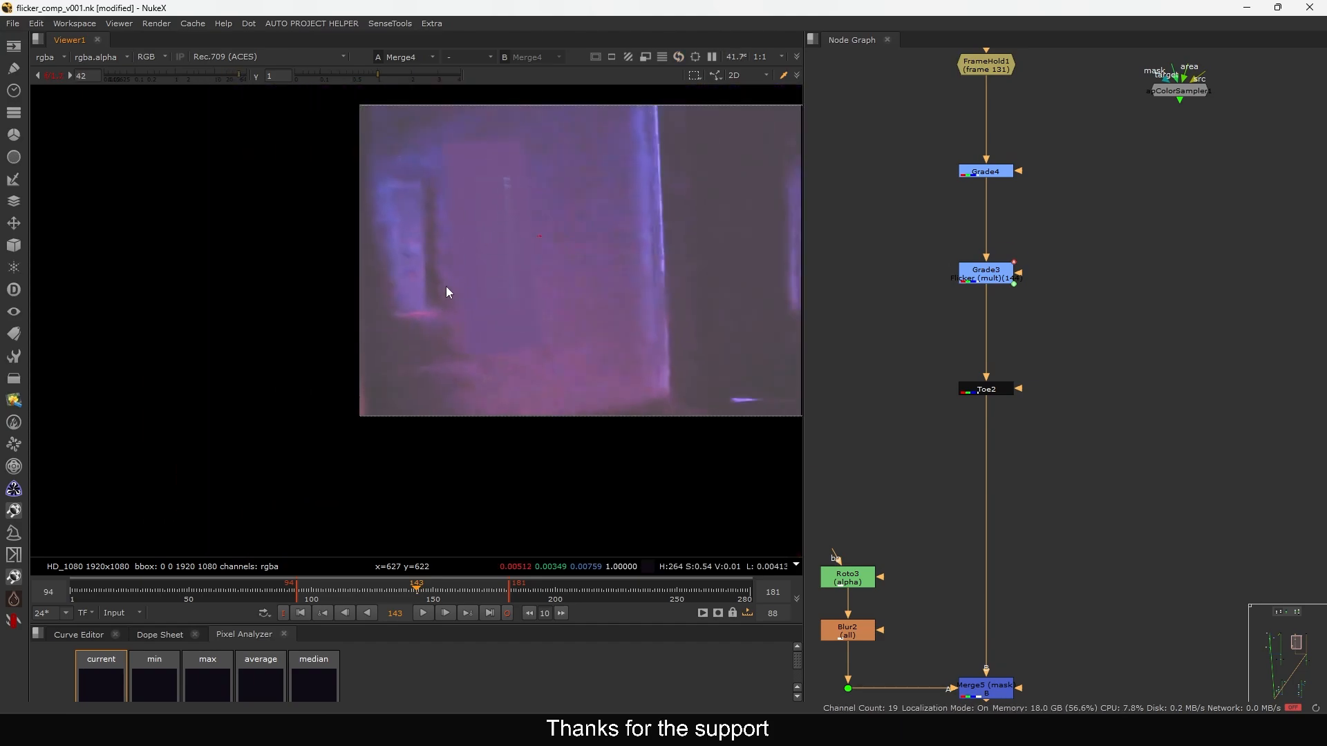
Display Dot5, downstream of the patch merge, in the viewer to examine the patch's blend with the dark plate
scroll(992, 271, down, 9)
middle_drag(1063, 532, 1067, 414)
scroll(1075, 376, up, 3)
drag(1165, 352, 1065, 434)
key(1)
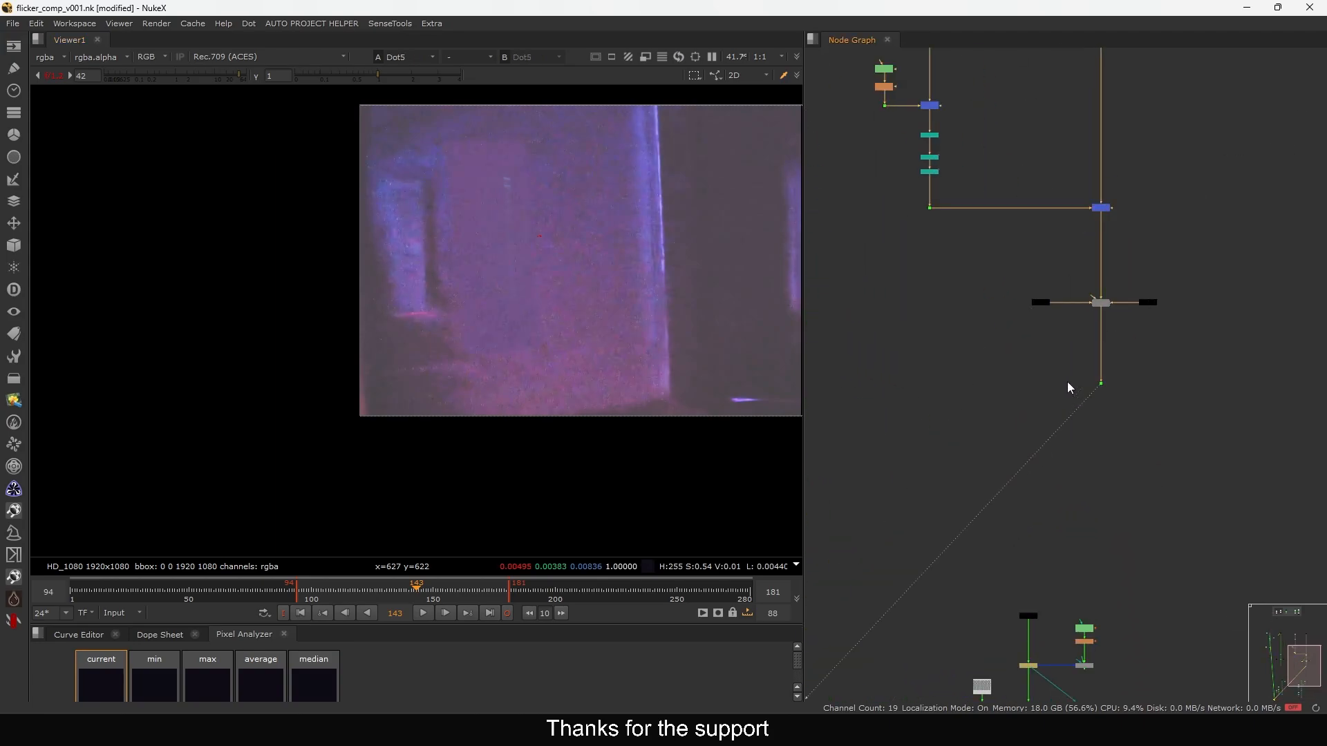
scroll(511, 411, up, 3)
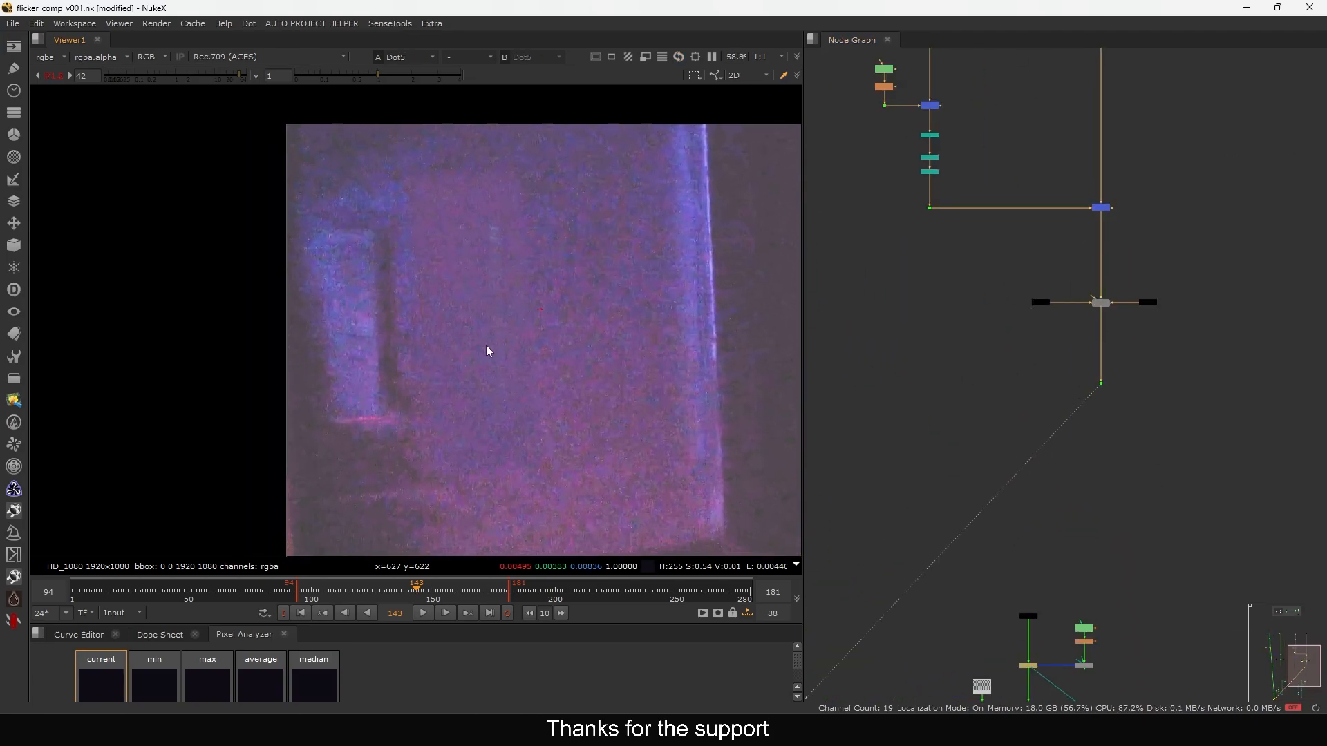
Disable Grade4 and Toe2 in the frame-held patch branch
mouse_move(1003, 198)
middle_down()
mouse_move(1087, 306)
mouse_move(1156, 458)
middle_up()
scroll(1077, 248, up, 3)
drag(557, 295, 473, 381)
mouse_move(1080, 216)
middle_down()
mouse_move(1068, 246)
mouse_move(1087, 290)
mouse_move(1060, 314)
middle_up()
drag(996, 110, 1248, 422)
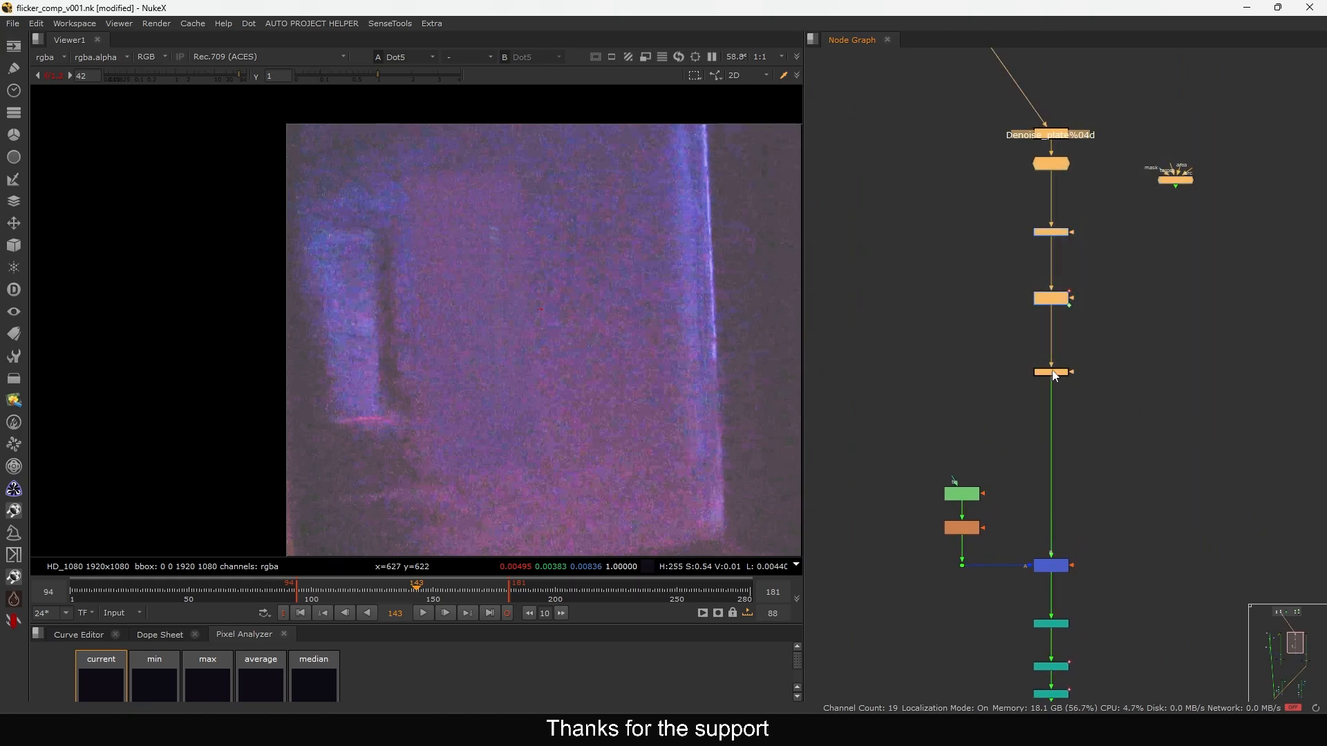
drag(1055, 376, 1055, 390)
click(1078, 367)
drag(1123, 214, 967, 300)
key(d)
drag(1116, 349, 967, 432)
key(d)
Display Merge4 in the viewer and step through frames 142 to 144 to compare the patch with the plate
middle_drag(1158, 337, 1062, 290)
scroll(1071, 379, down, 3)
drag(1139, 502, 1237, 571)
key(1)
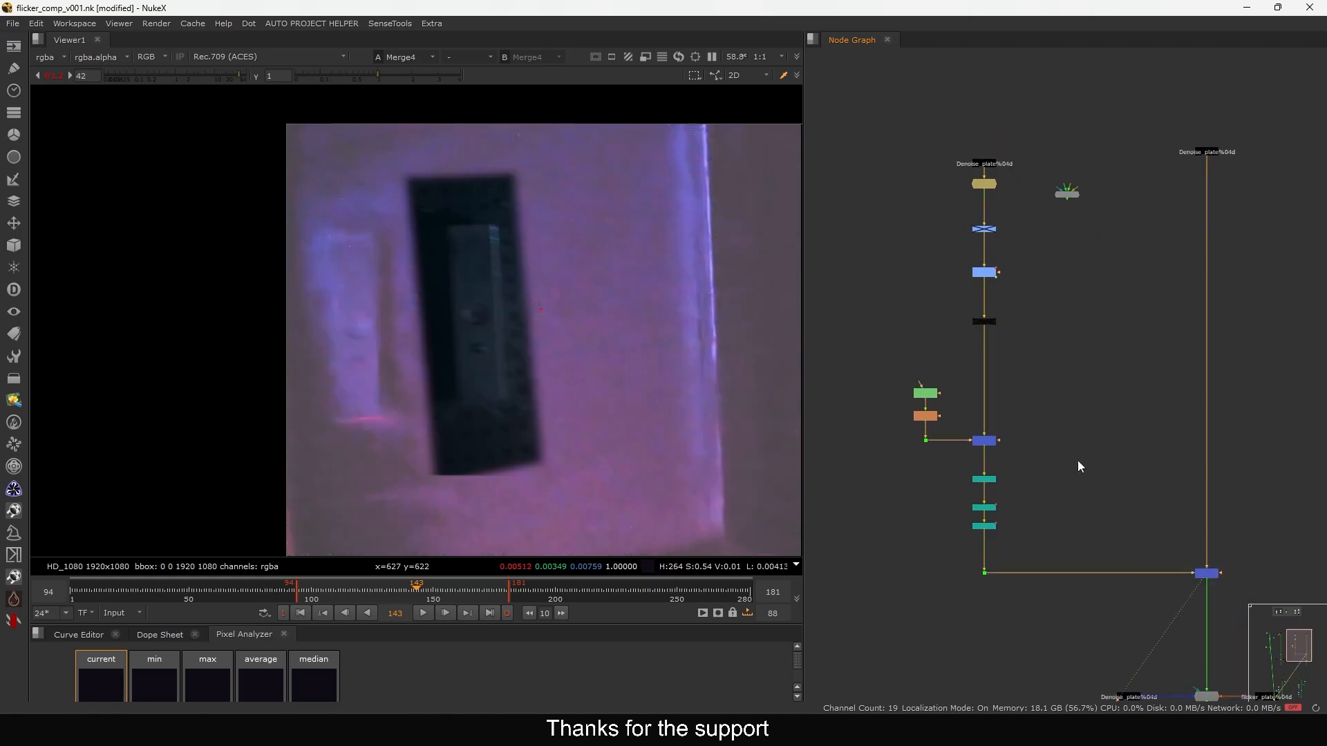
key(Left)
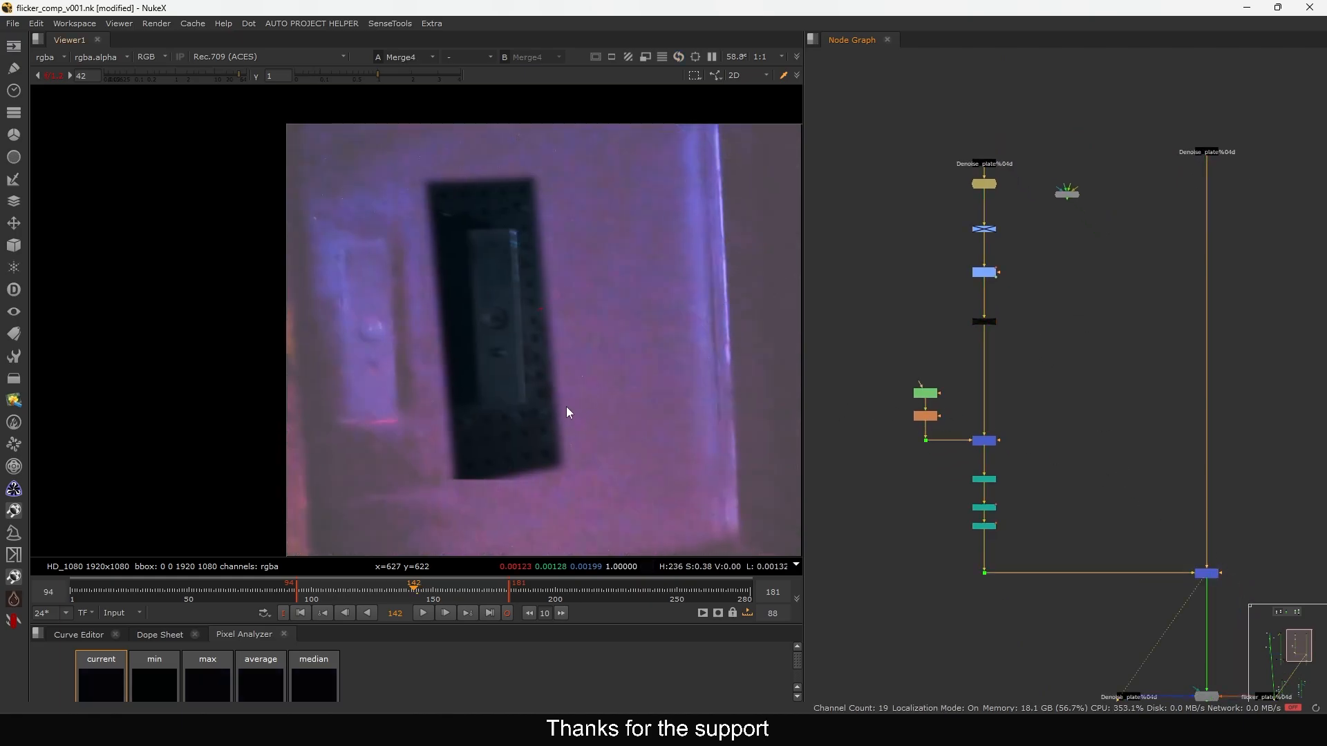
key(Right)
key(Right)
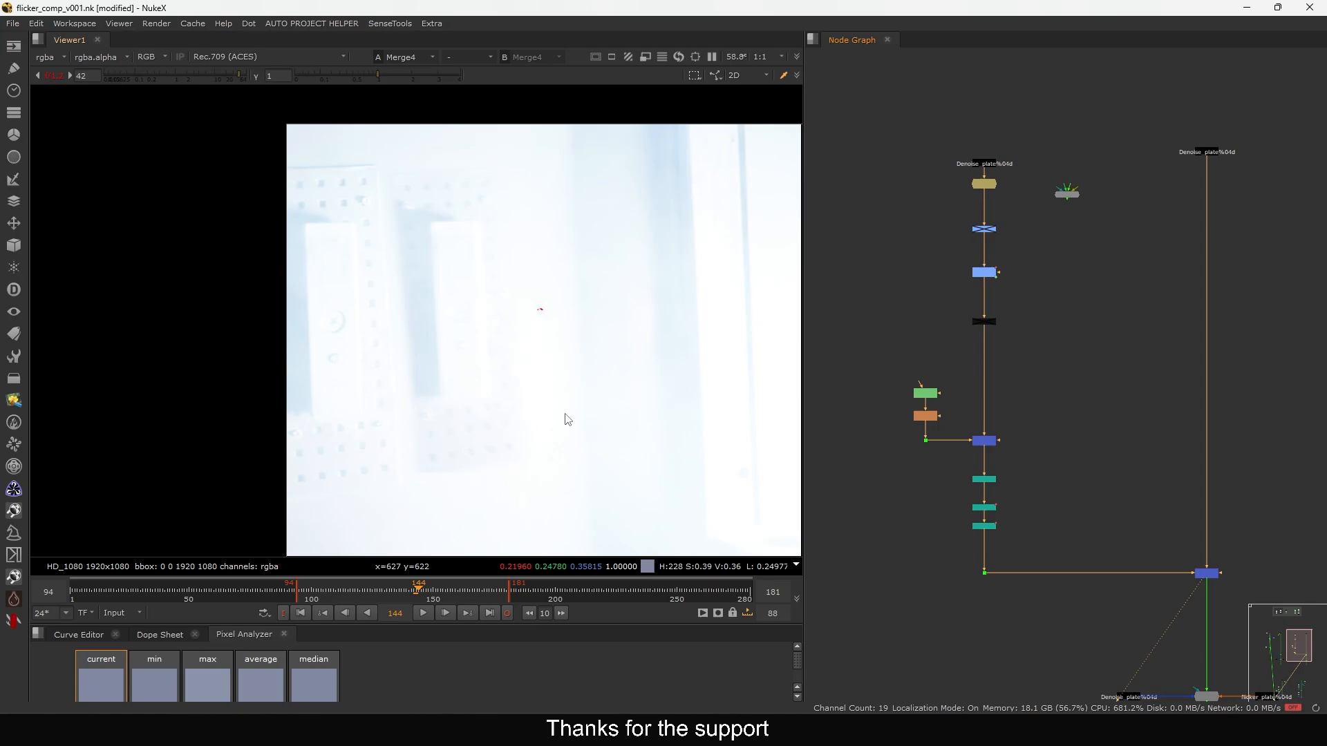
Play the sequence at normal viewer gain, stop at frame 161 and raise the gain to about 30
click(181, 73)
key(f)
key(l)
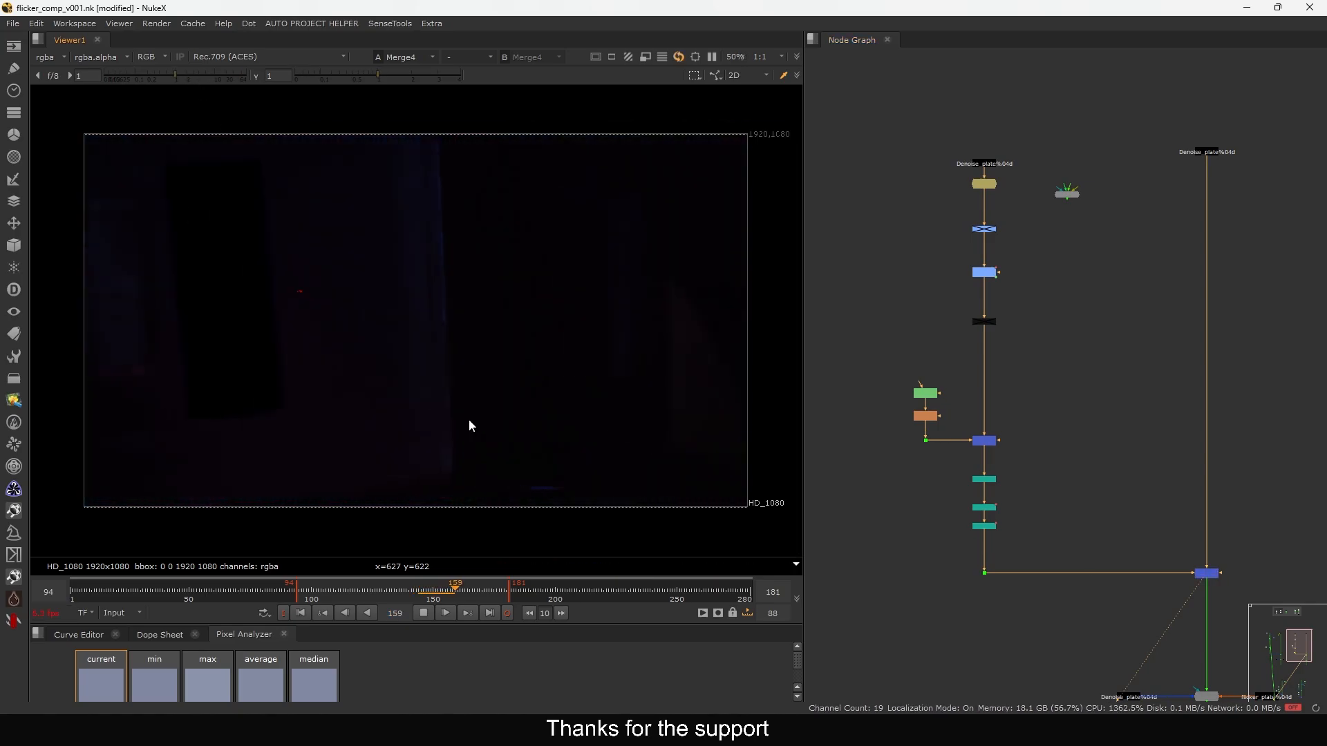
key(k)
drag(175, 73, 231, 77)
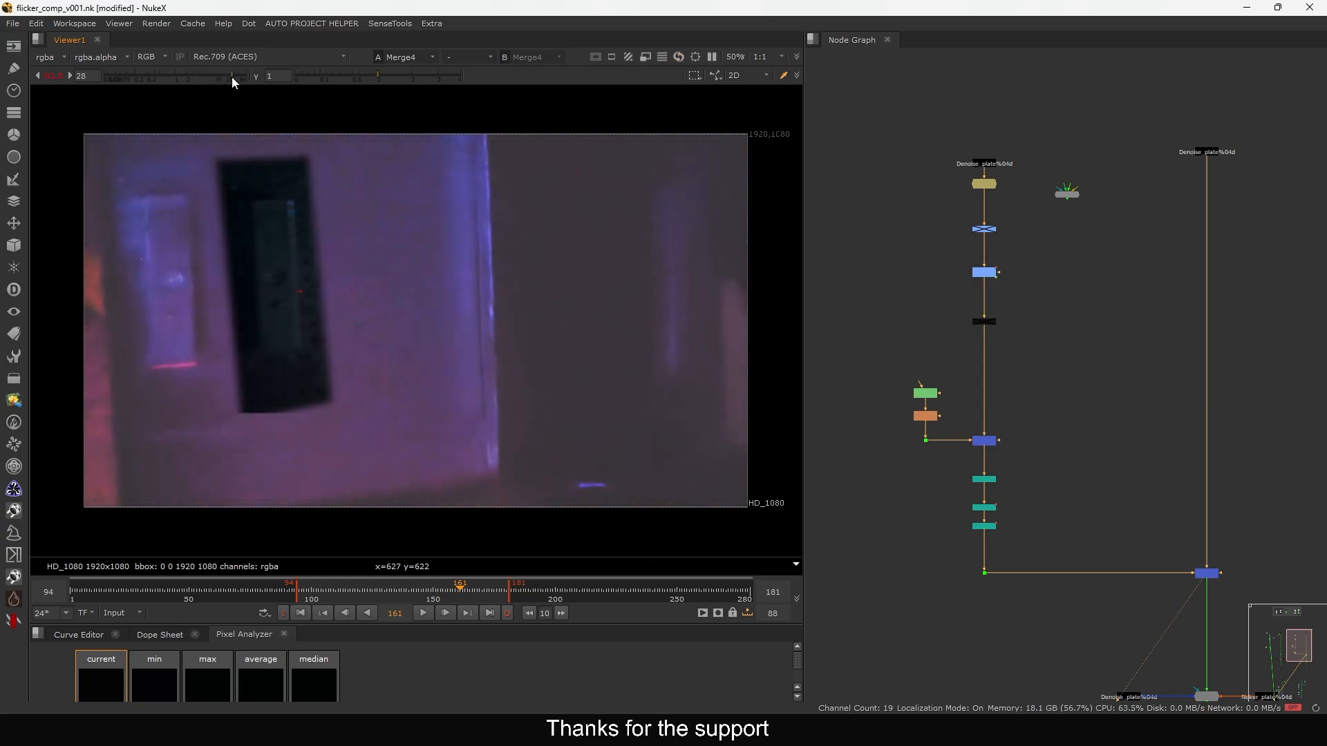
Toggle the flicker grade Grade3 off and on to compare its effect on the patch
scroll(986, 275, up, 3)
scroll(986, 275, up, 2)
drag(1082, 232, 929, 330)
key(d)
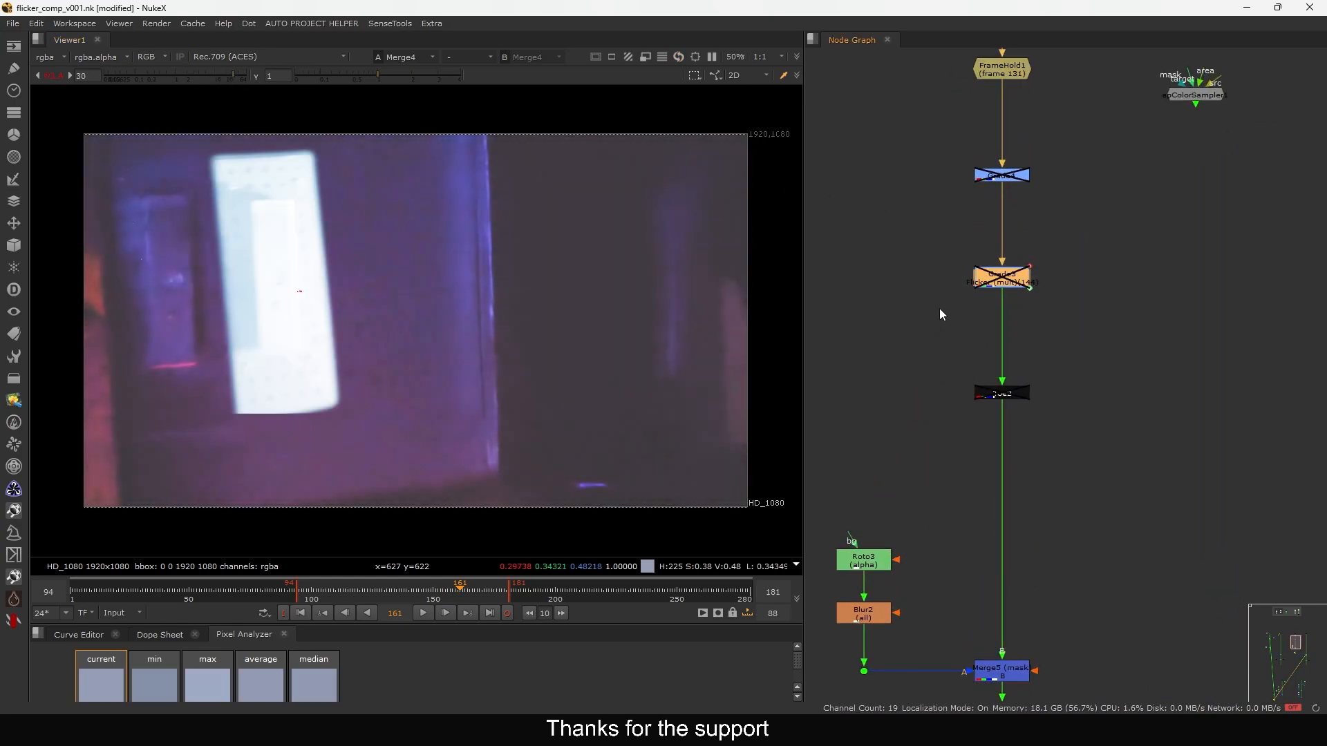
key(d)
Toggle Toe2 repeatedly to compare the patch's blacks with the plate, and leave it enabled
drag(1072, 359, 939, 441)
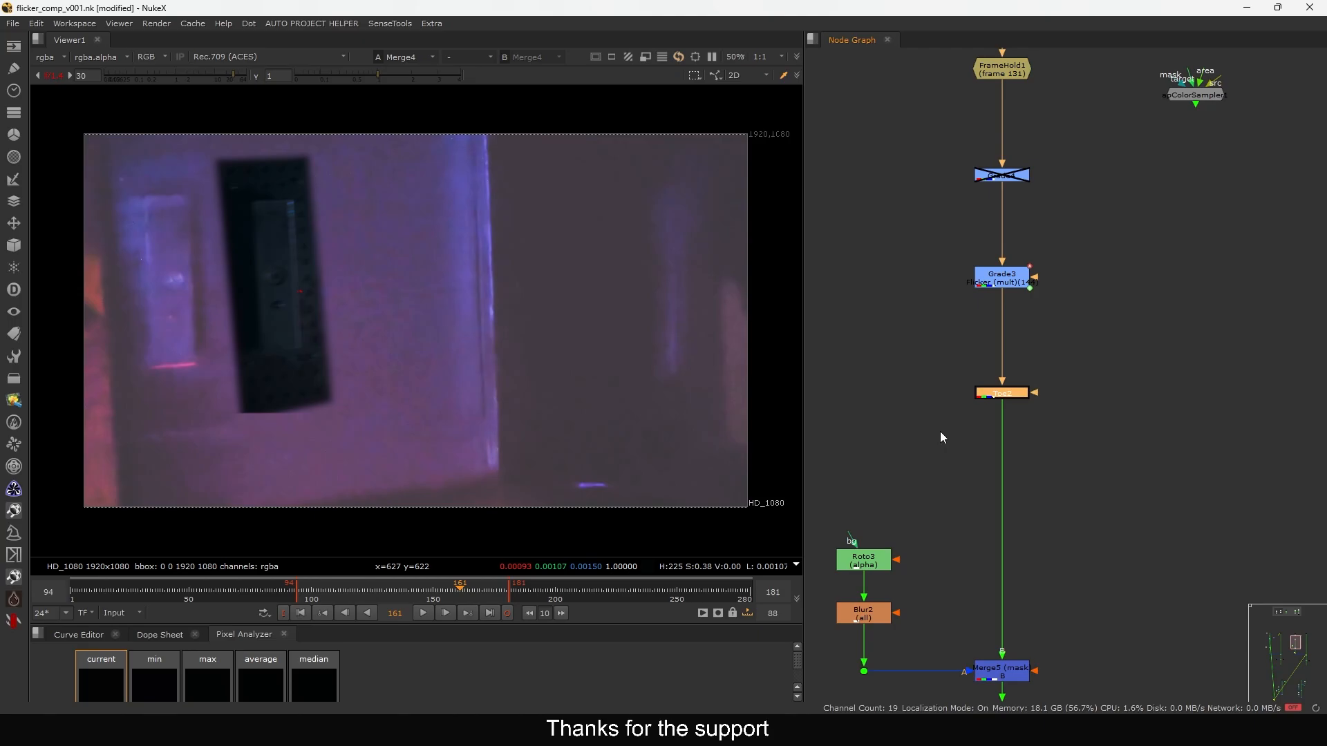
key(d)
key(d)
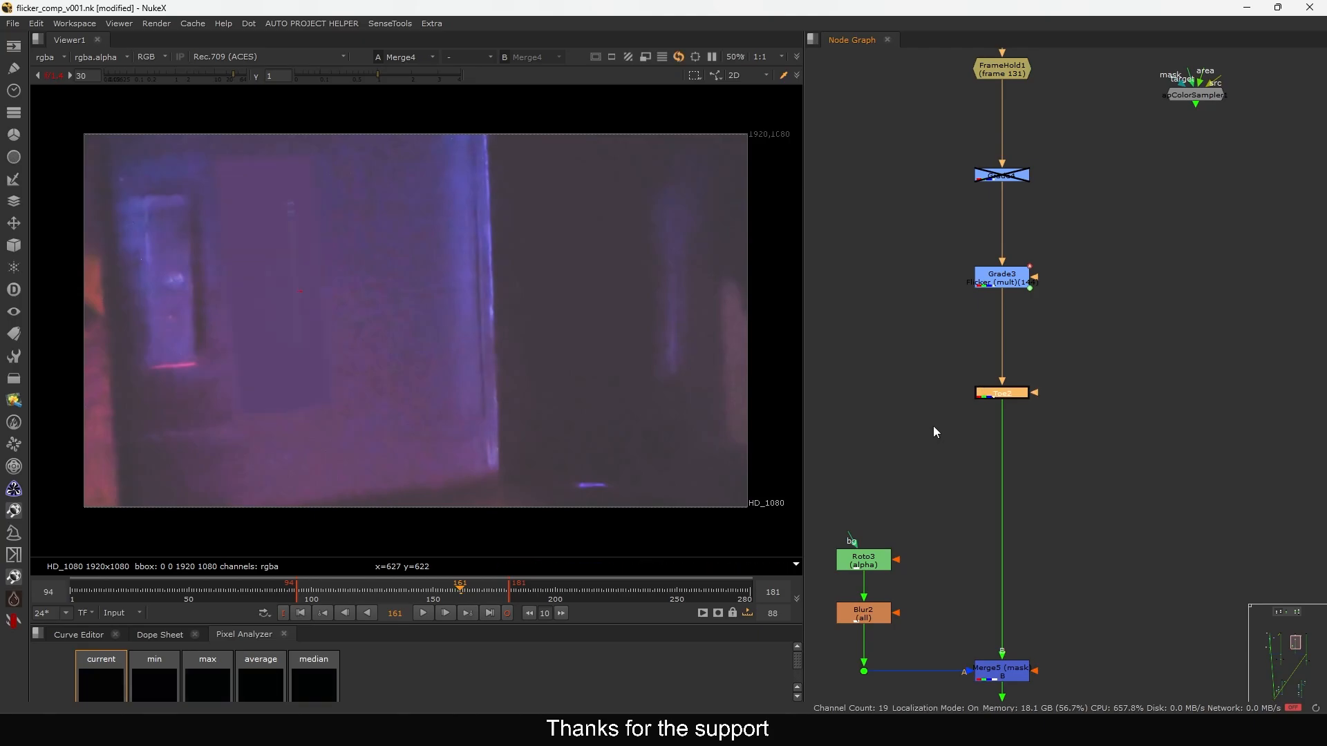
key(d)
key(d)
key(d)
key(d)
key(d)
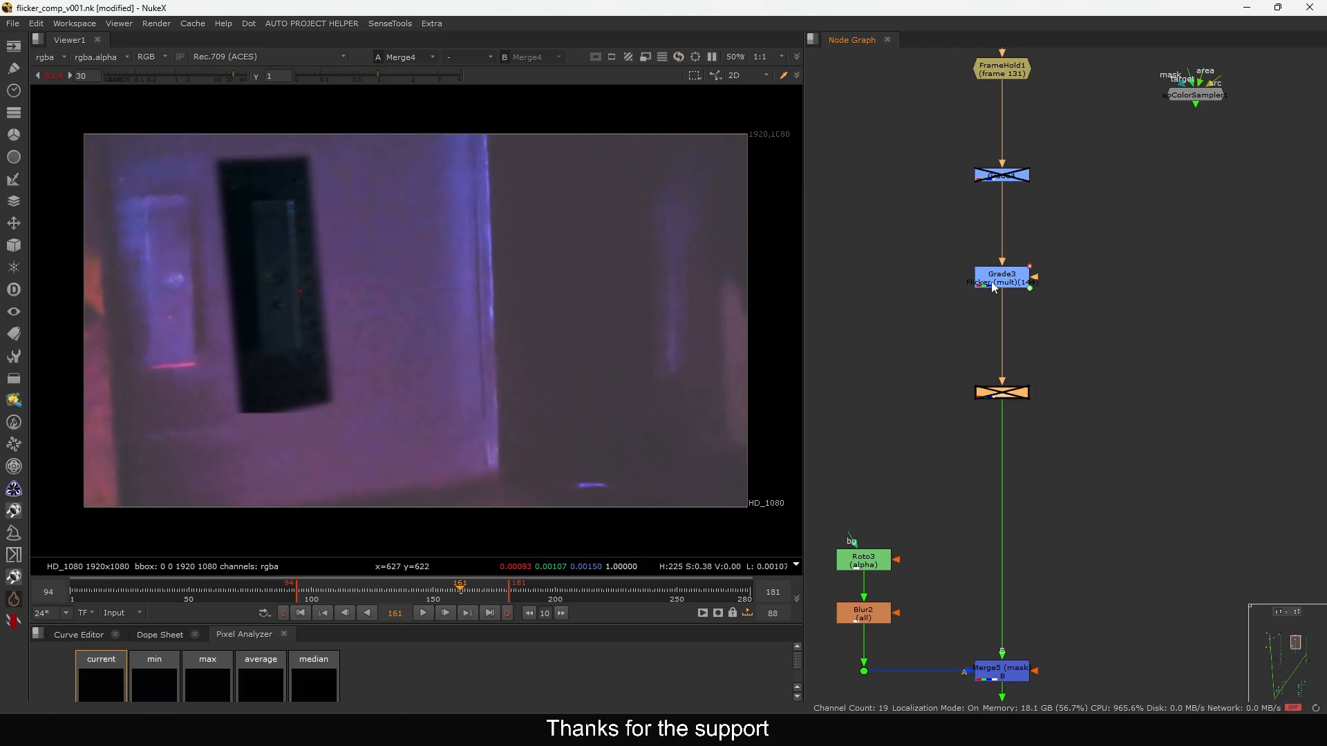
double_click(996, 285)
click(954, 169)
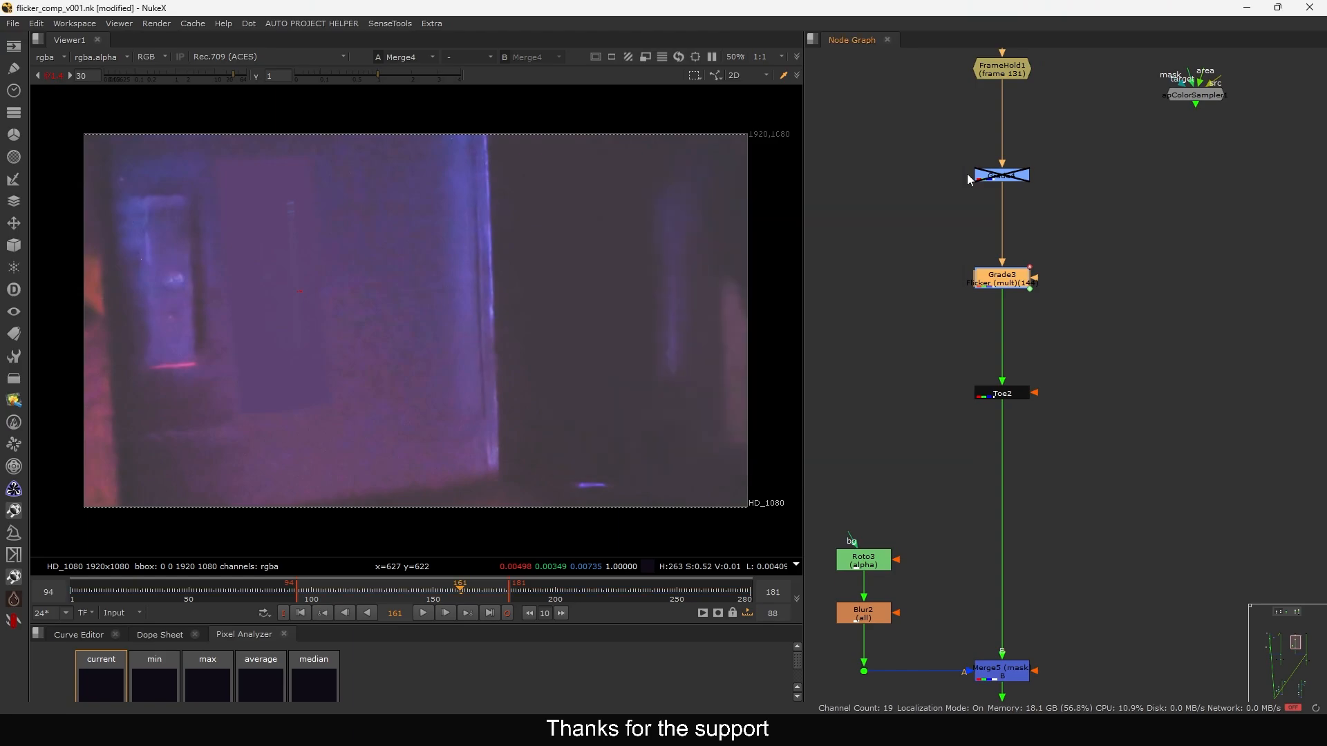
Enable Grade4 and move the playhead back to frame 143
drag(995, 176, 997, 188)
key(d)
drag(406, 592, 417, 592)
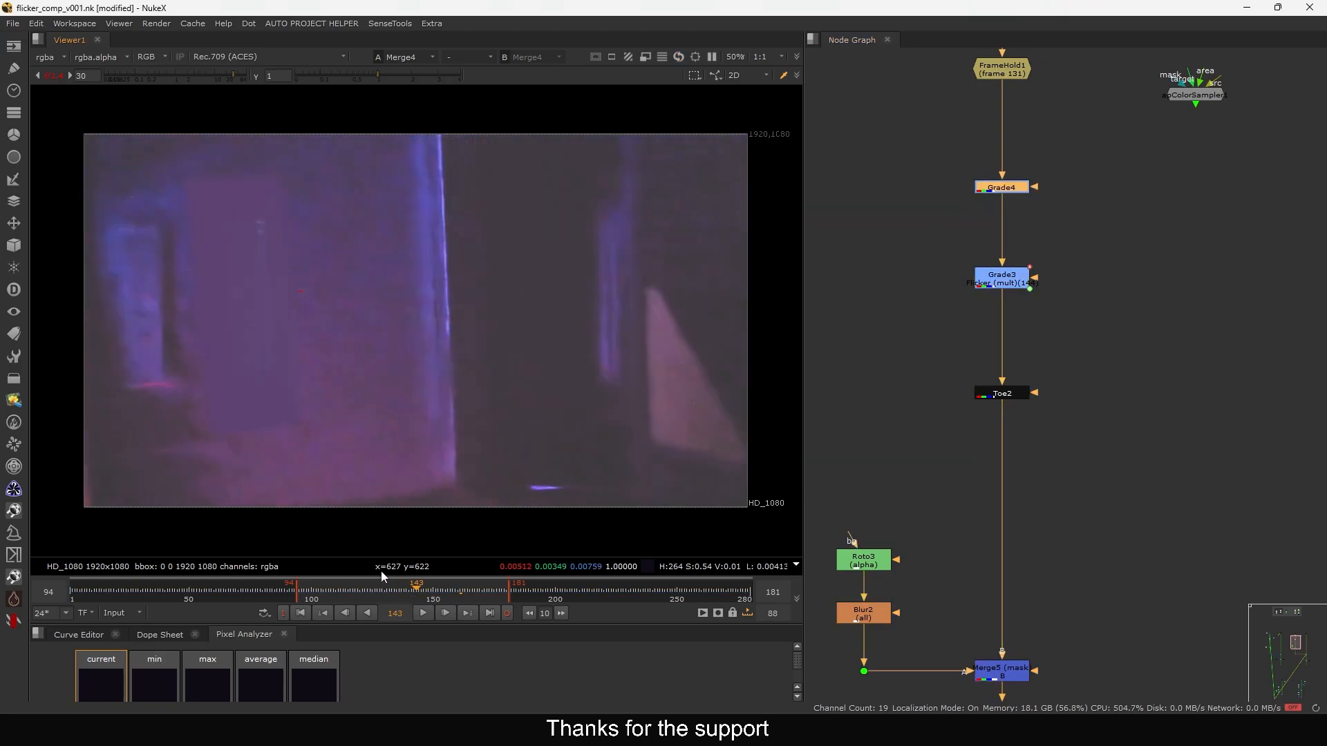
Toggle Grade4 off and on at frame 139 with the viewer gain reset to compare the patch's brightness
click(191, 77)
click(400, 588)
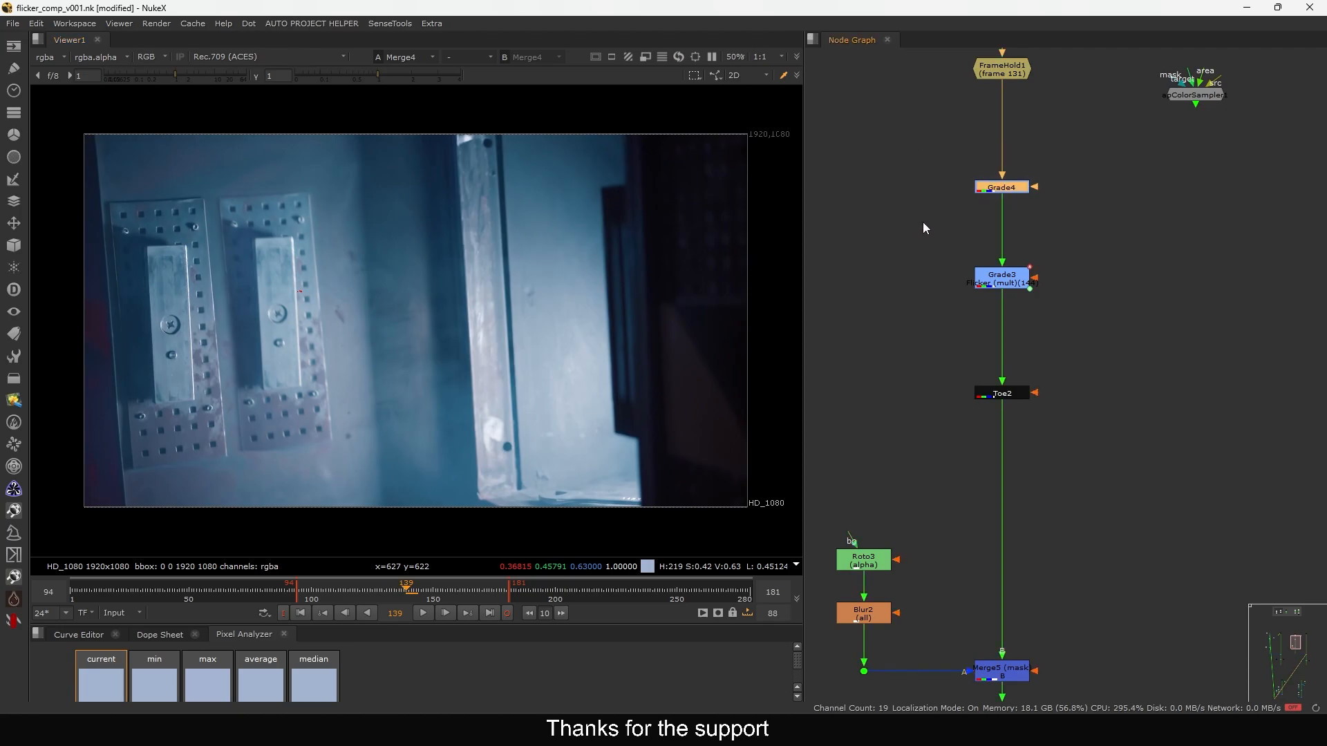
key(d)
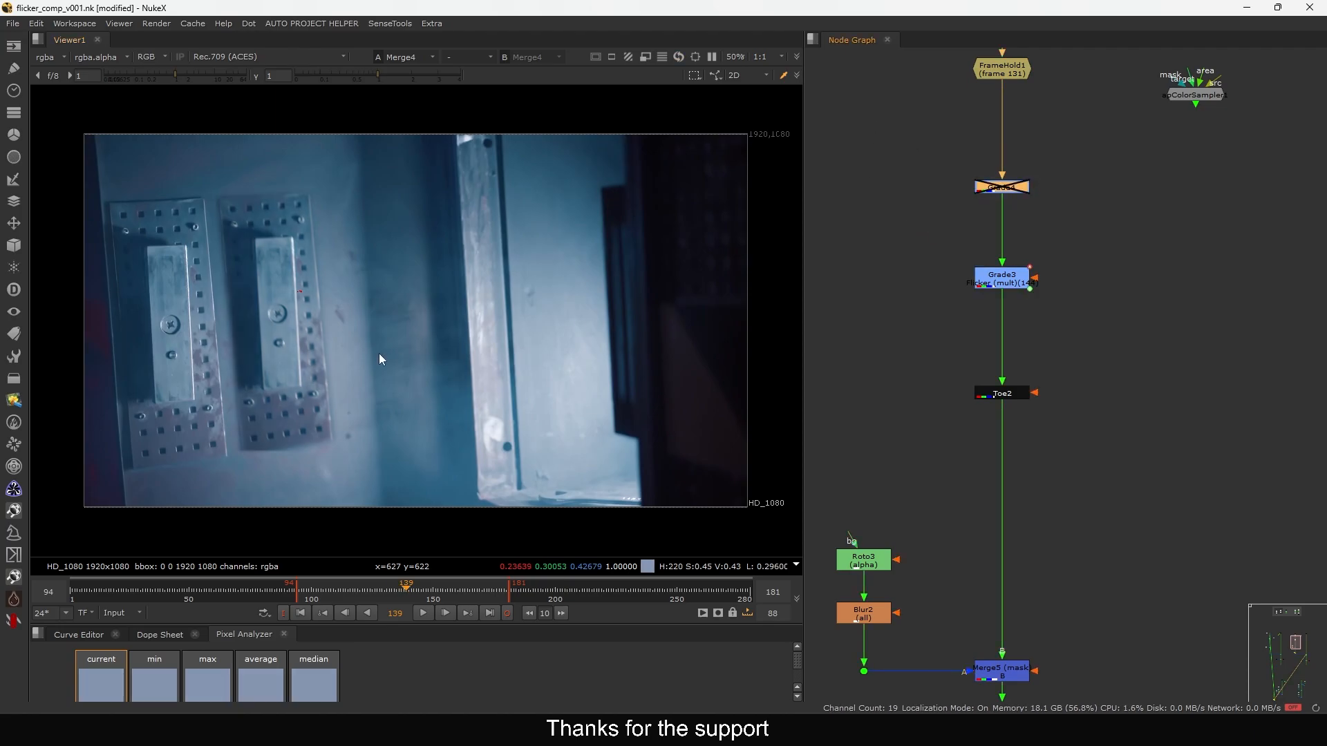
middle_drag(992, 118, 989, 176)
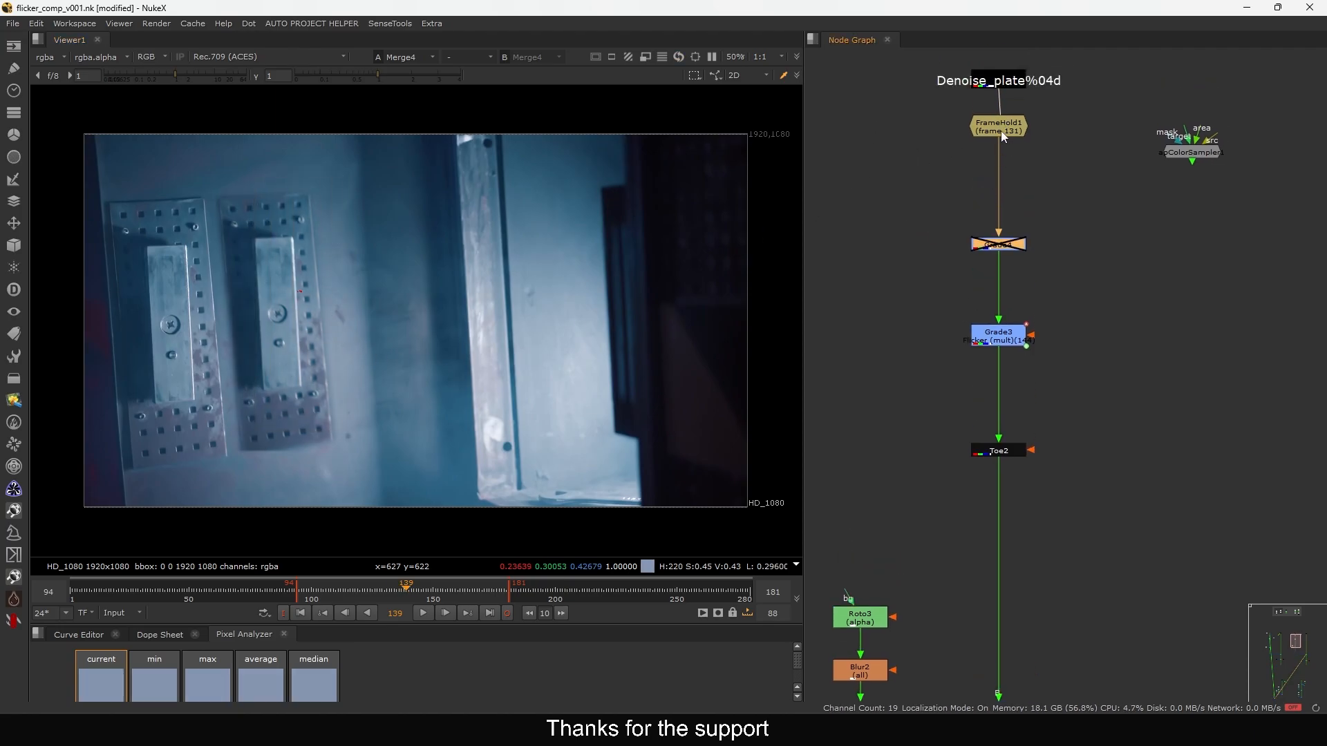
drag(1001, 127, 1001, 122)
drag(1037, 214, 954, 274)
key(d)
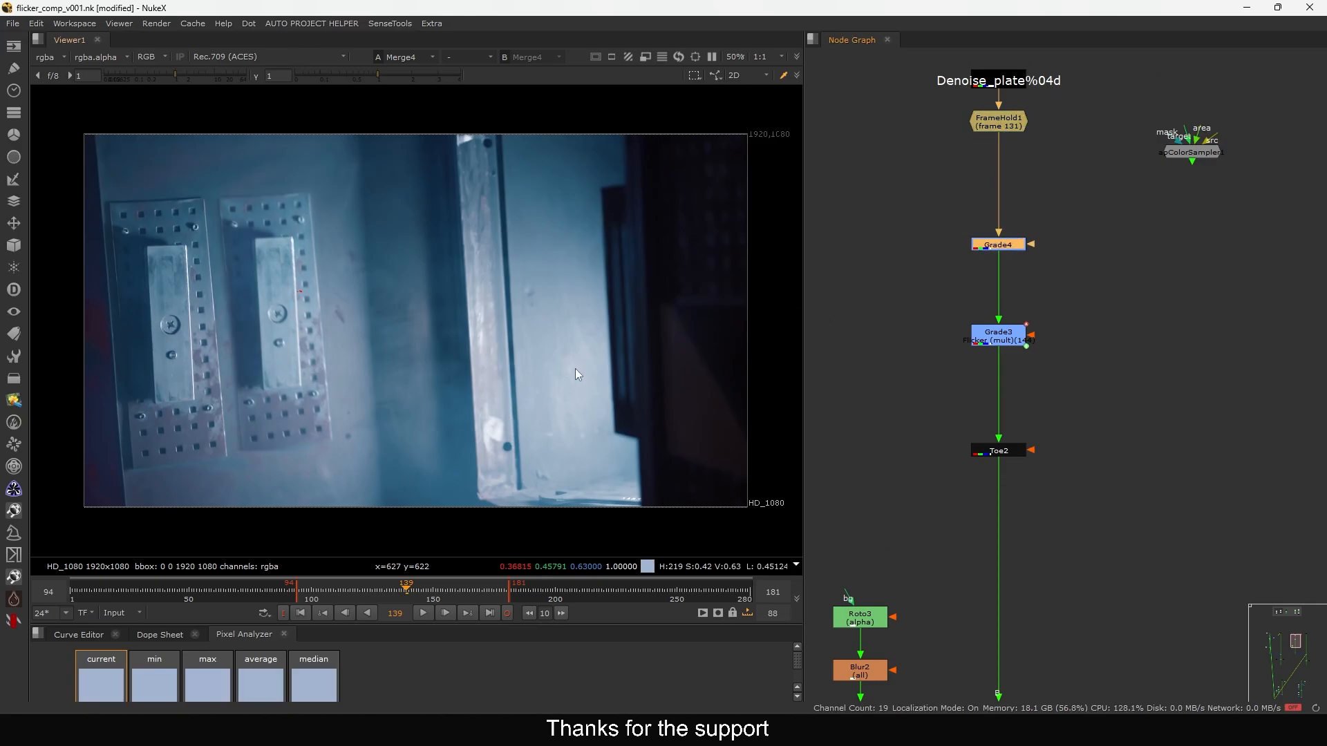
Play the graded patch and toggle Grade4 off and on at frame 144 to check the match
click(423, 613)
click(423, 613)
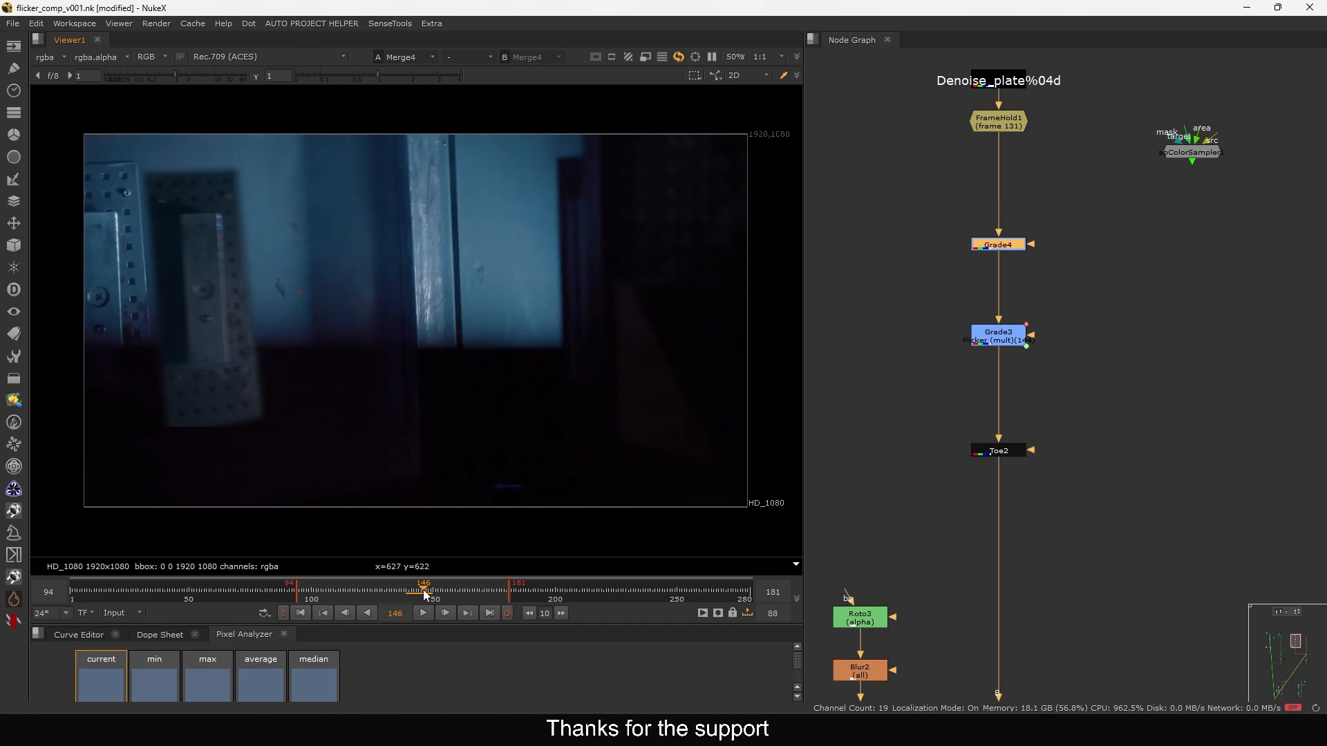
click(983, 245)
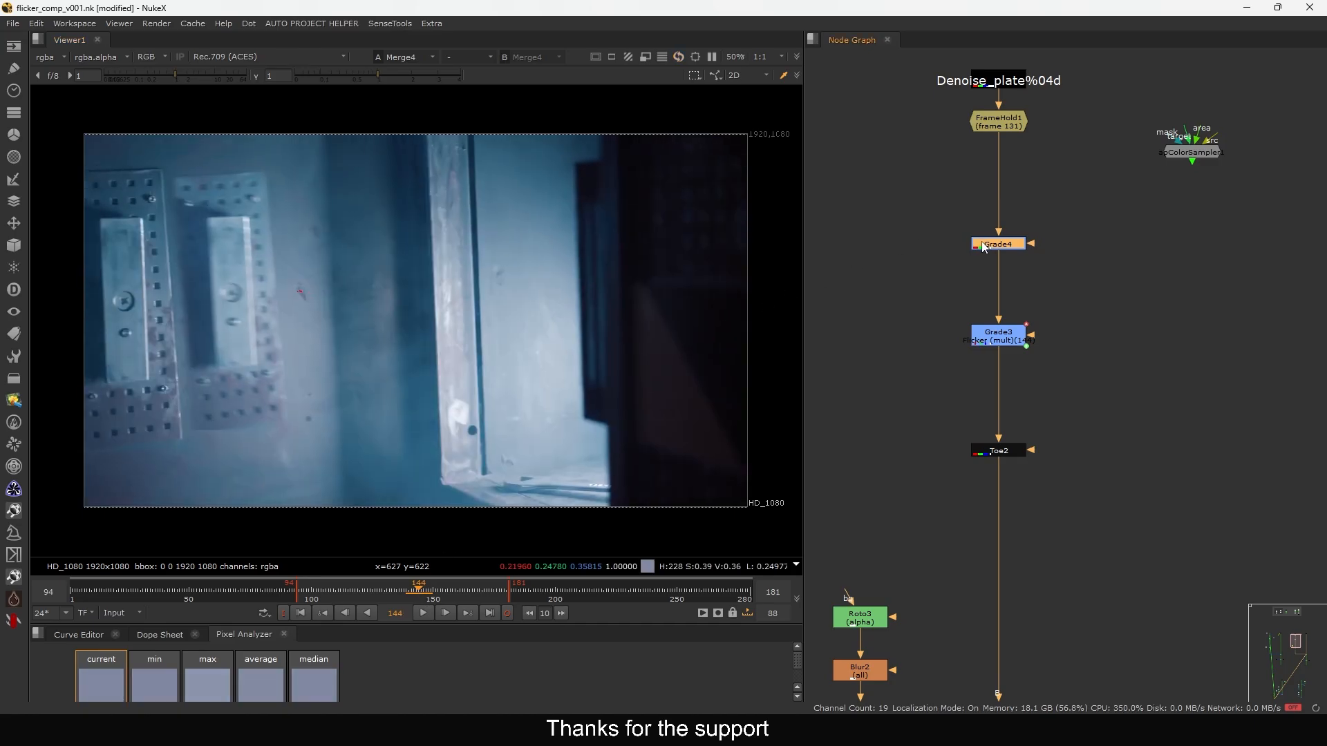
key(d)
key(d)
click(423, 613)
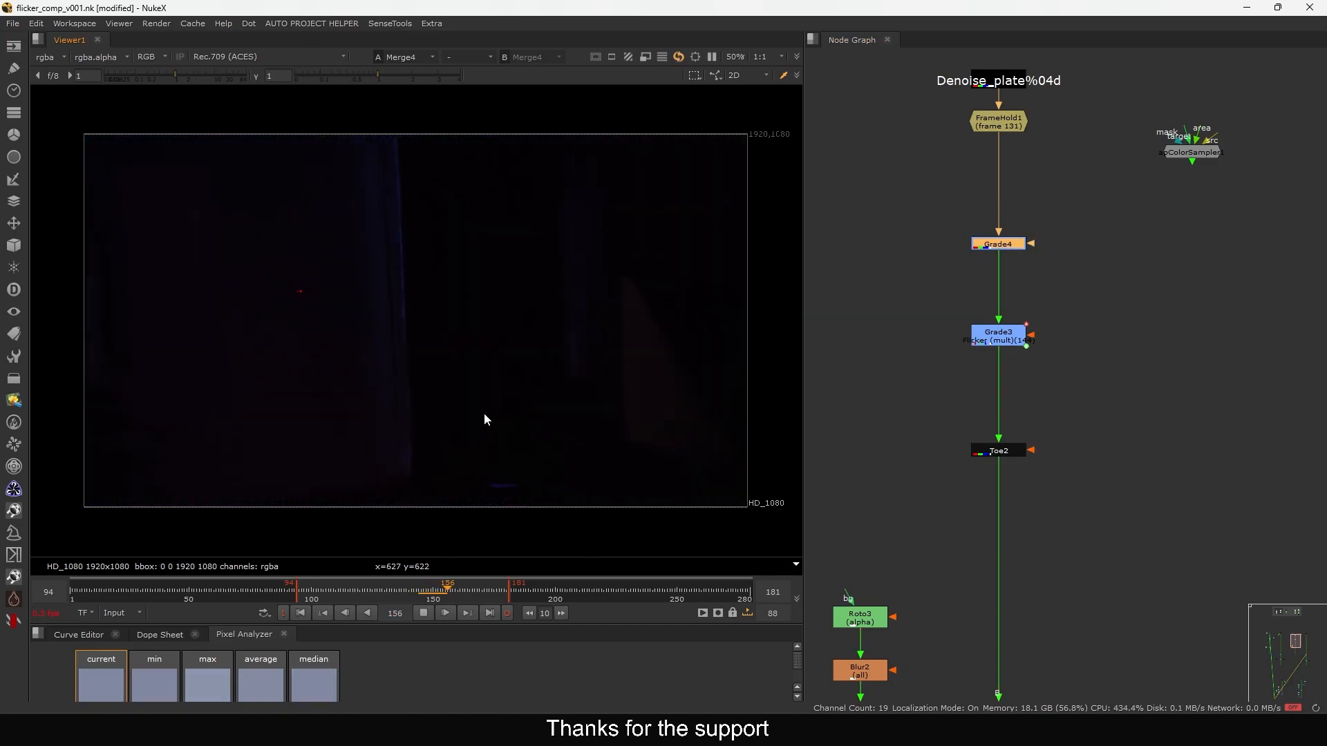
click(423, 613)
Display the FrameRange1 node below flicker_plate_2 in the viewer
scroll(1040, 346, down, 9)
drag(1186, 255, 997, 532)
scroll(1010, 438, up, 10)
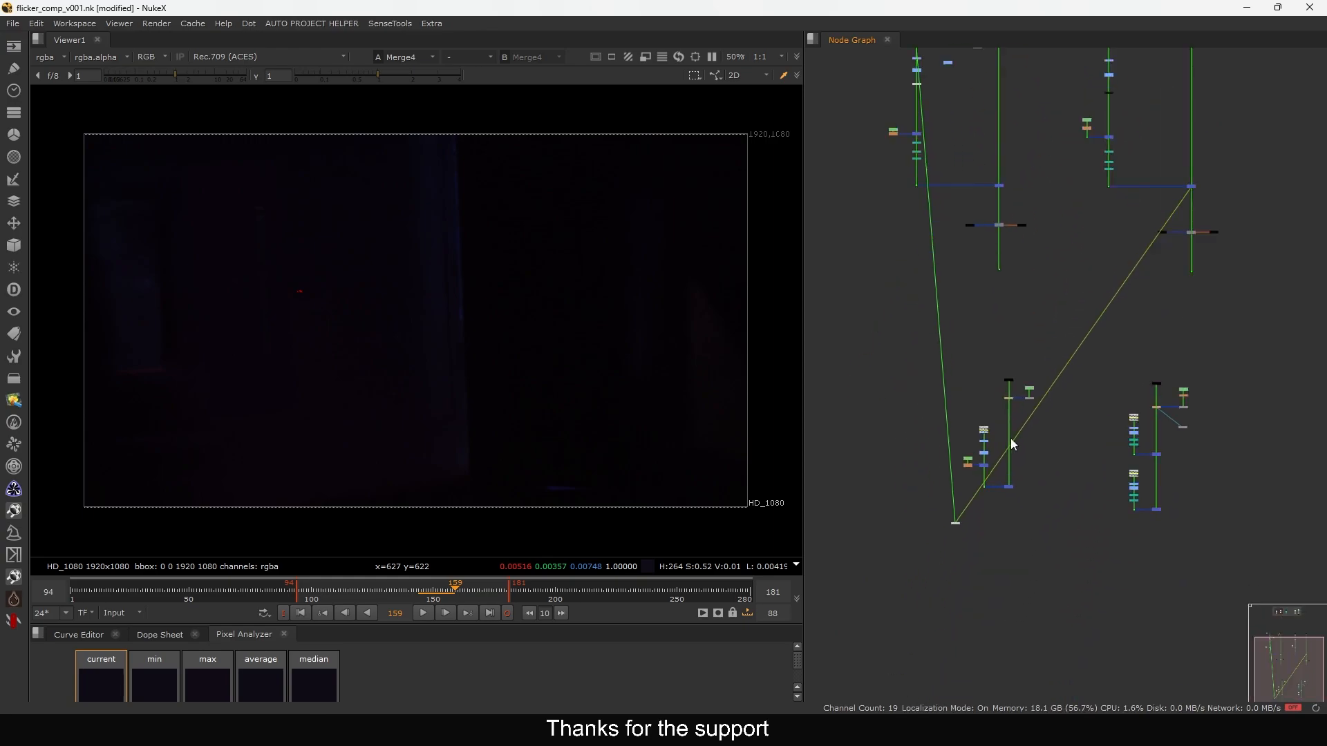
key(1)
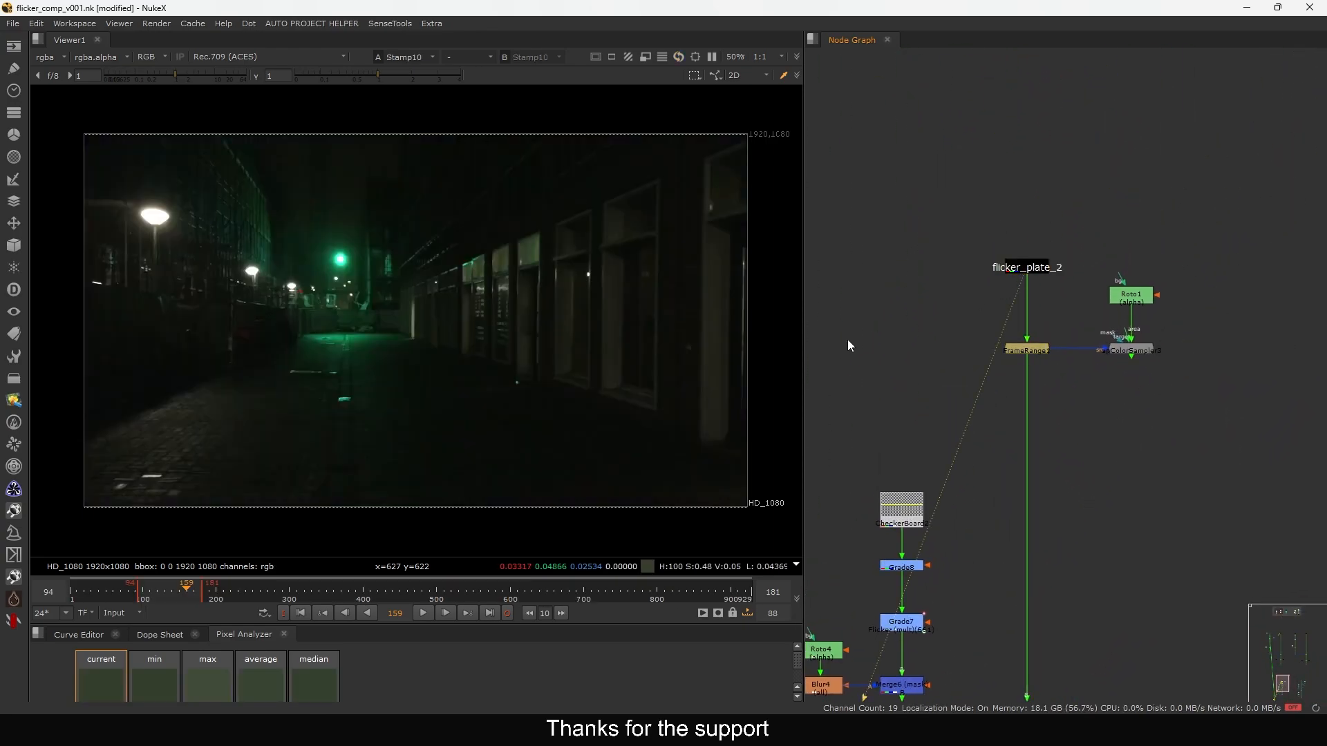
click(1026, 349)
key(1)
Play flicker_plate_2 to examine the flickering light in the street
key(l)
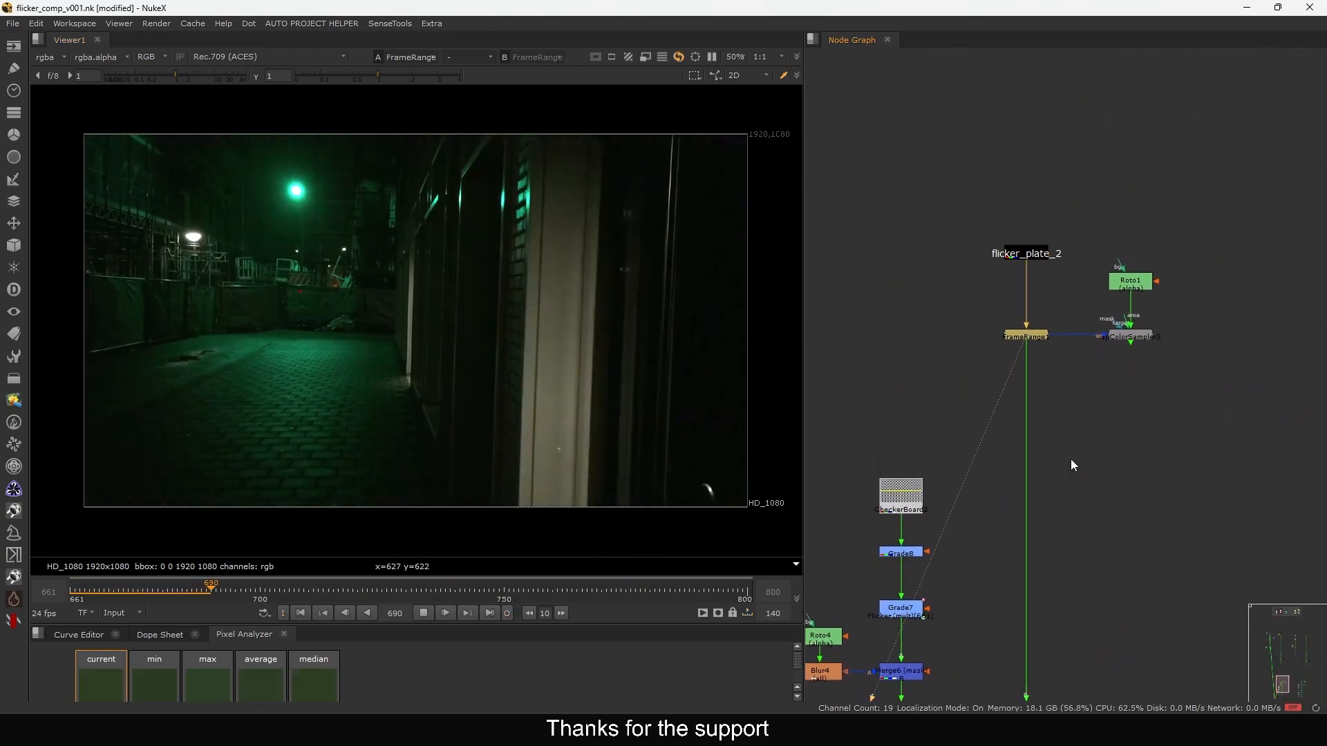
scroll(1071, 459, down, 3)
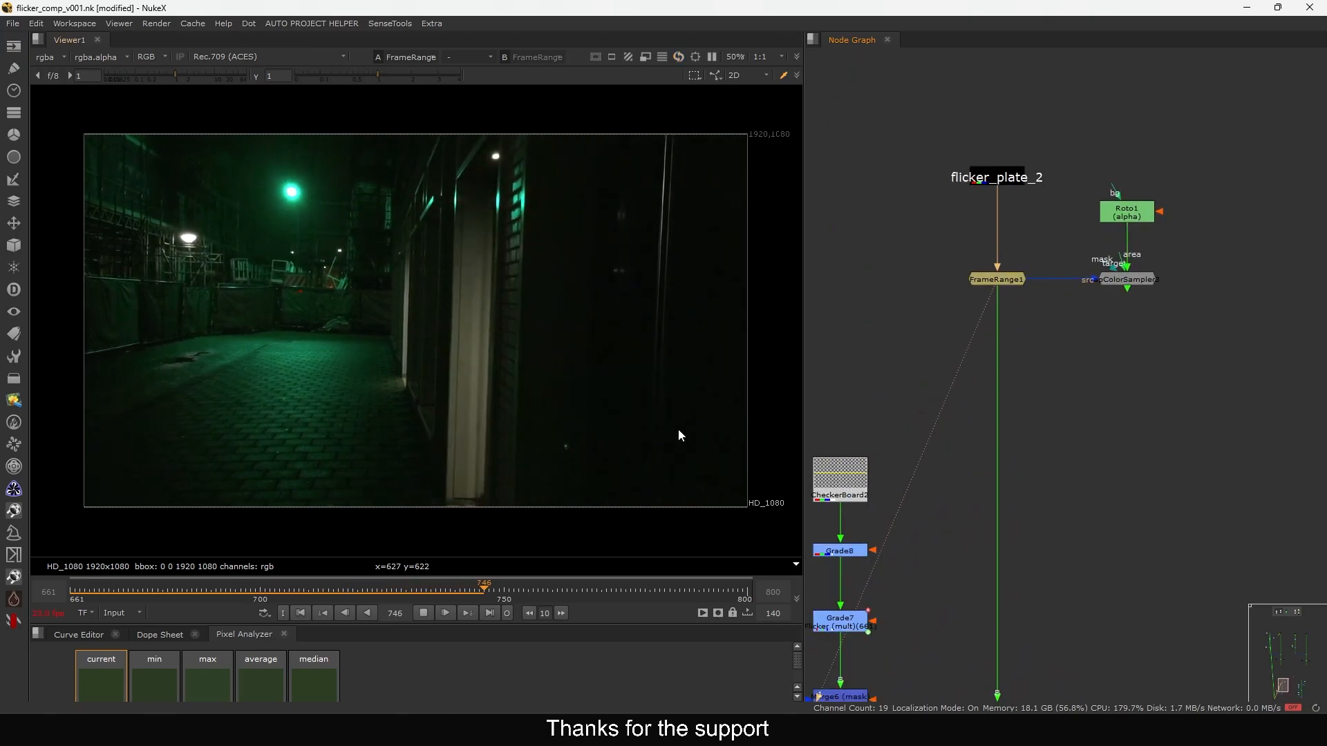
key(k)
key(l)
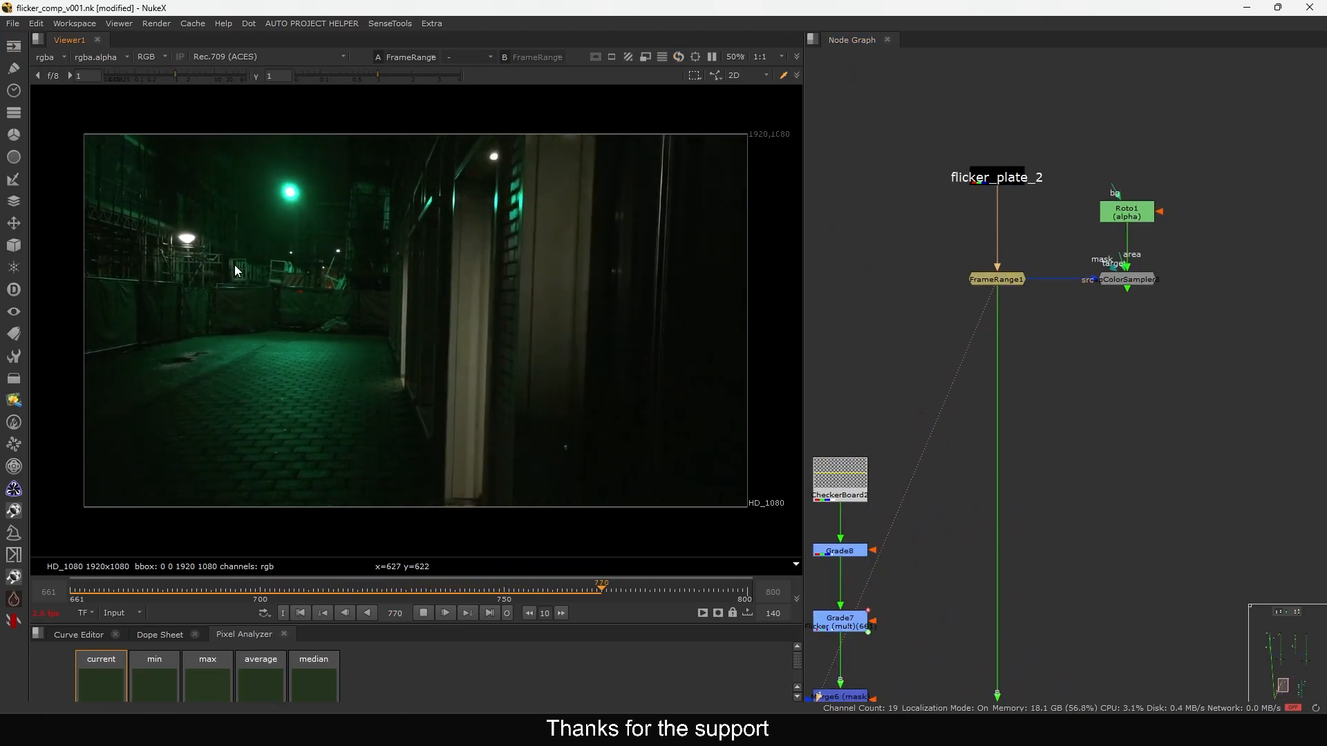
drag(97, 143, 158, 201)
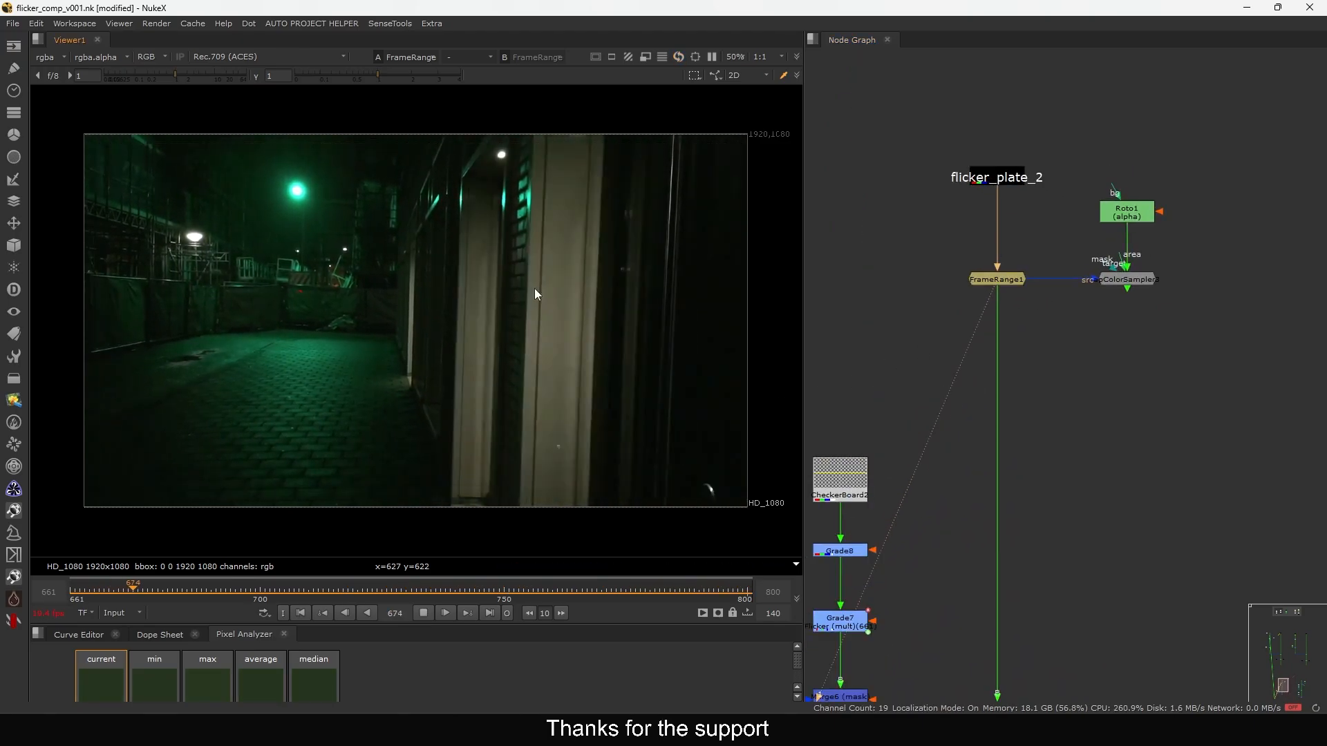
drag(545, 192, 581, 448)
ctrl+right_click(584, 459)
Move Roto1 up and away from apColorSampler3, and inspect the roto's properties
middle_drag(1104, 268, 1051, 328)
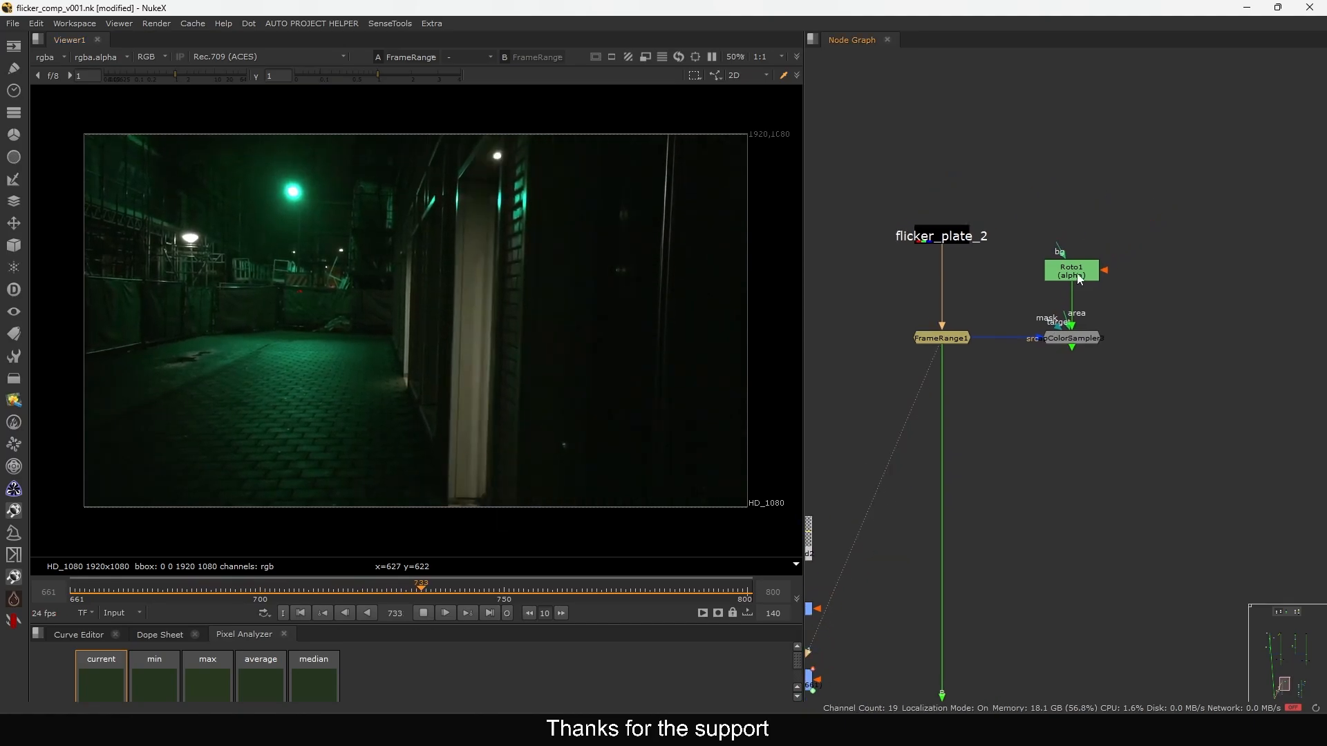
key(f)
scroll(1044, 591, up, 10)
drag(1043, 311, 1155, 246)
double_click(1149, 239)
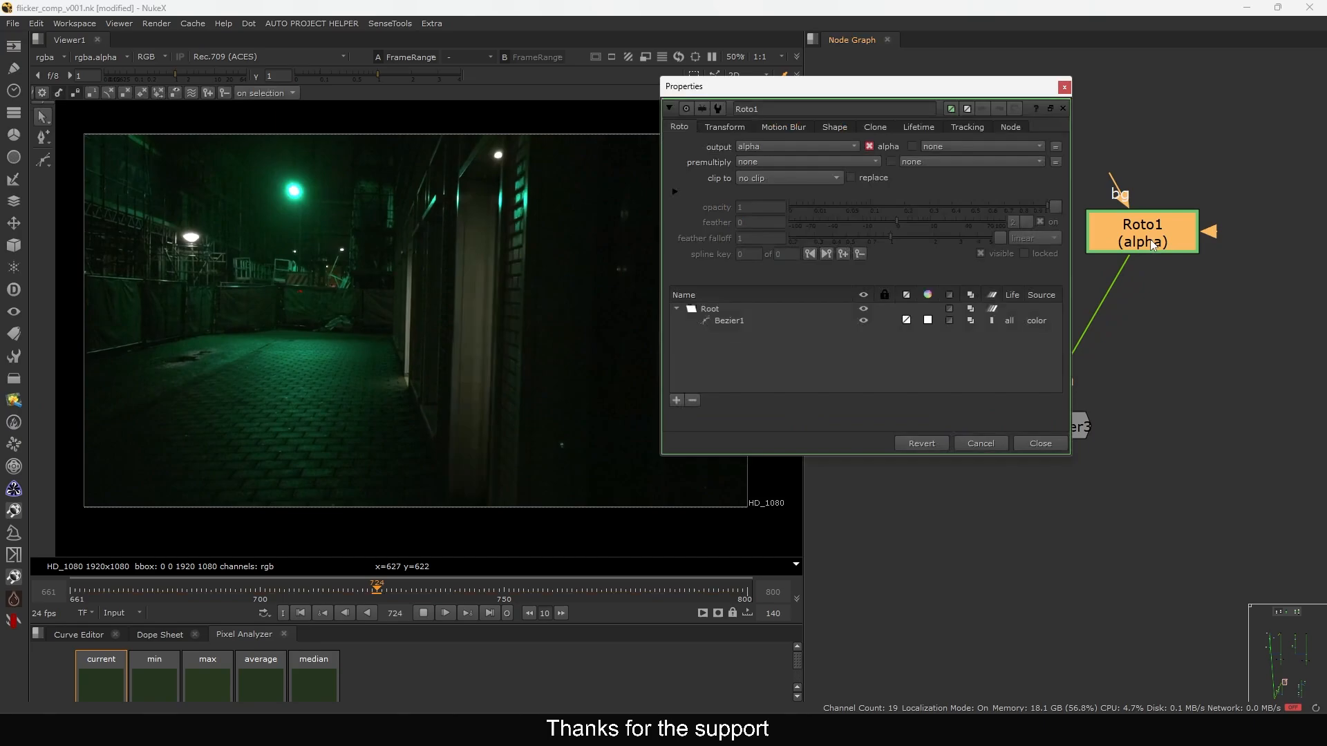
click(1040, 443)
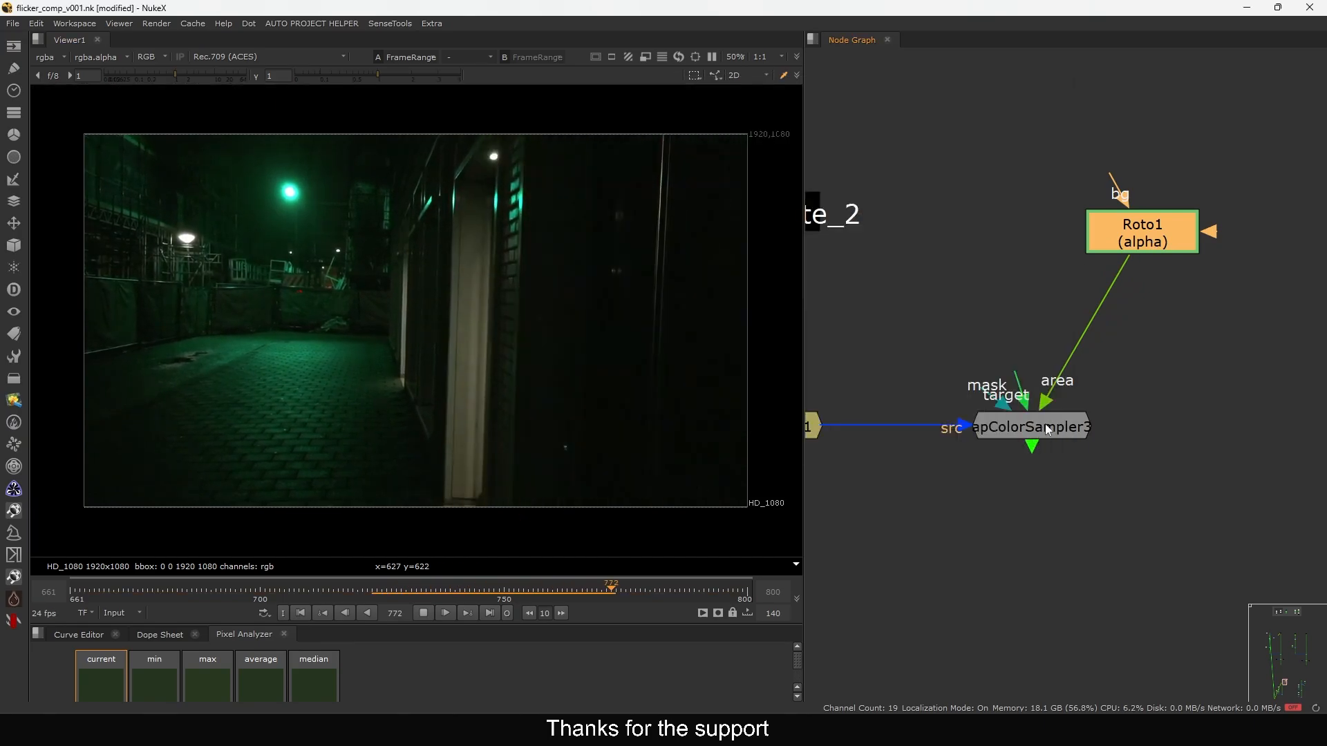
Display apColorSampler3 in the viewer and set its mode to Average, with its properties moved clear of the image
click(1043, 429)
key(1)
double_click(1043, 429)
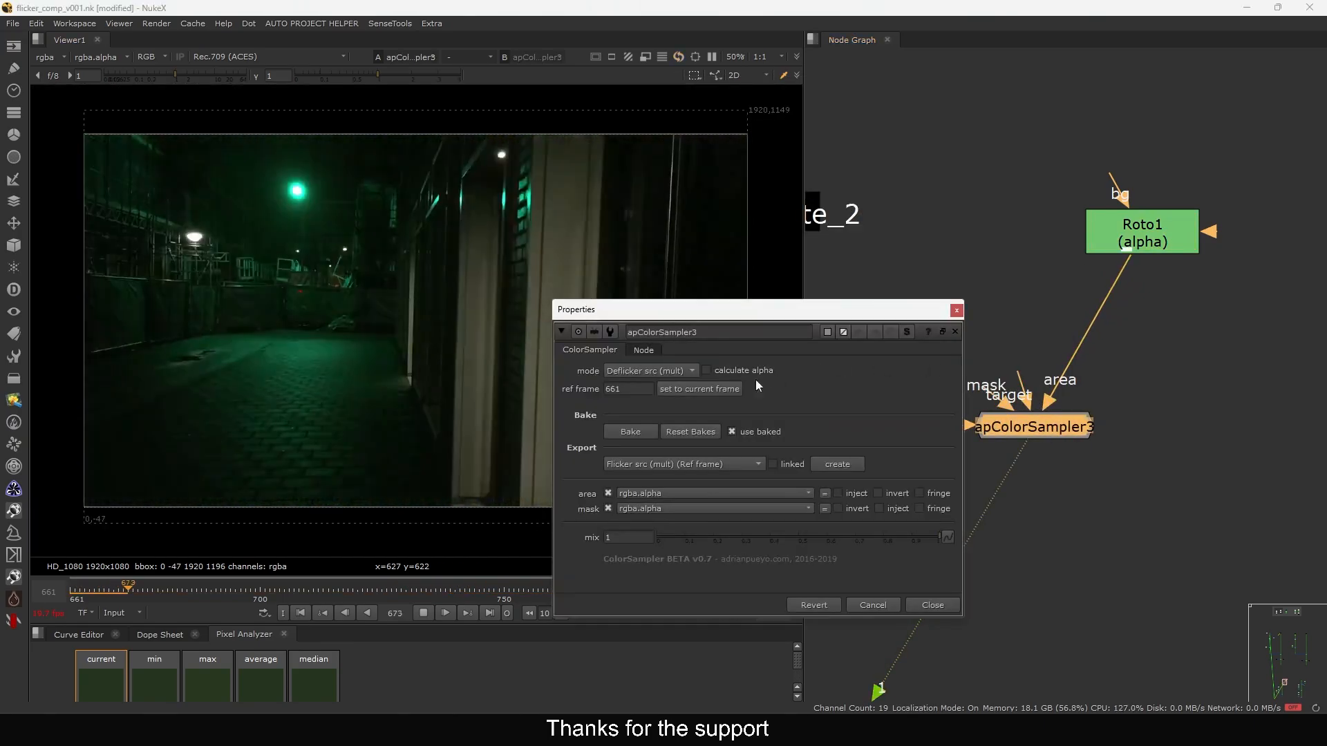
click(649, 371)
click(645, 328)
drag(666, 310, 916, 227)
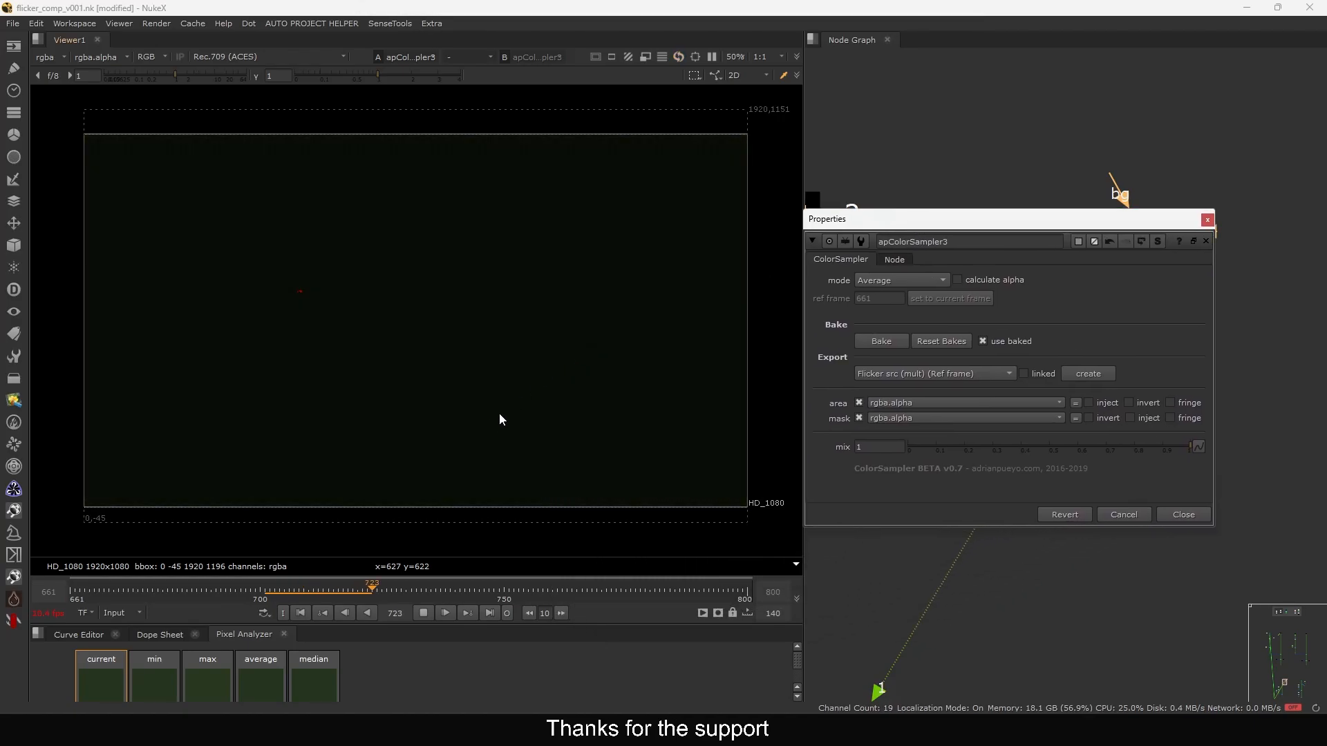
Set apColorSampler3's mode to Deflicker src (mult) and examine the sampled wall area up close
click(907, 278)
click(910, 324)
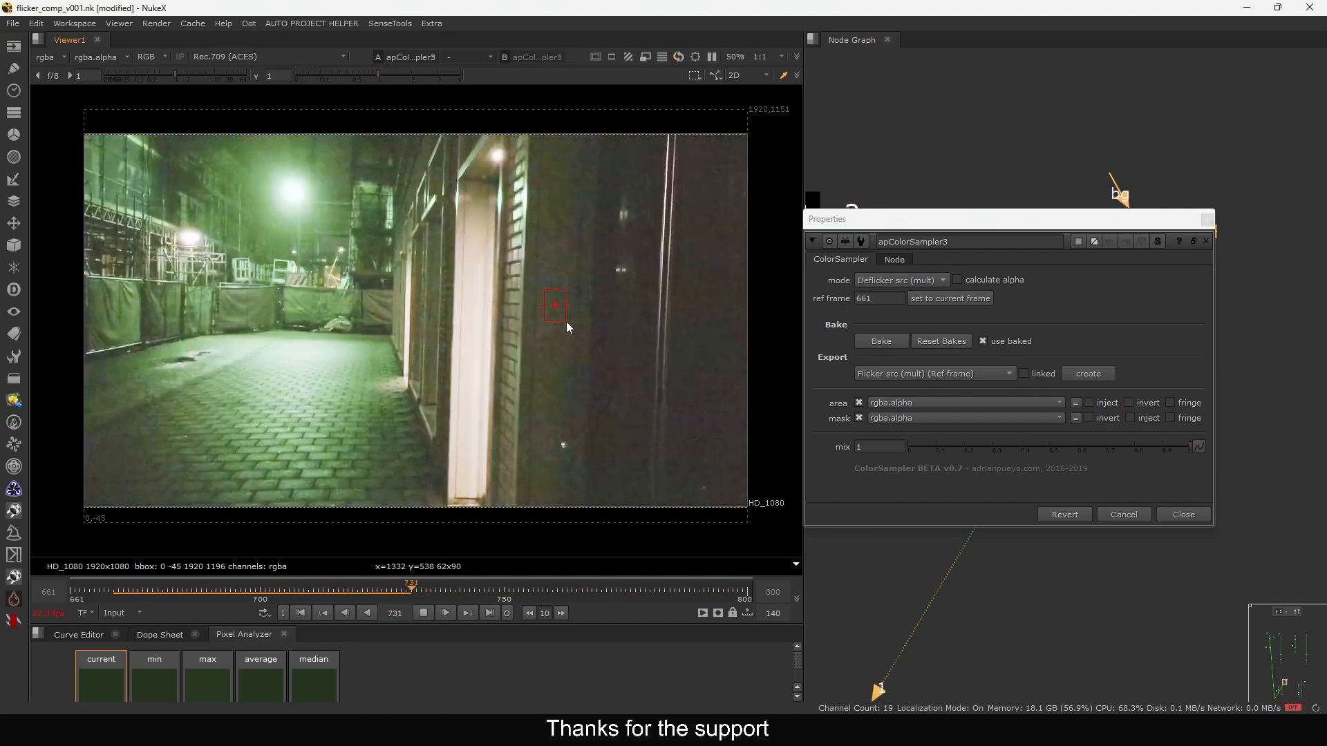
scroll(565, 308, up, 4)
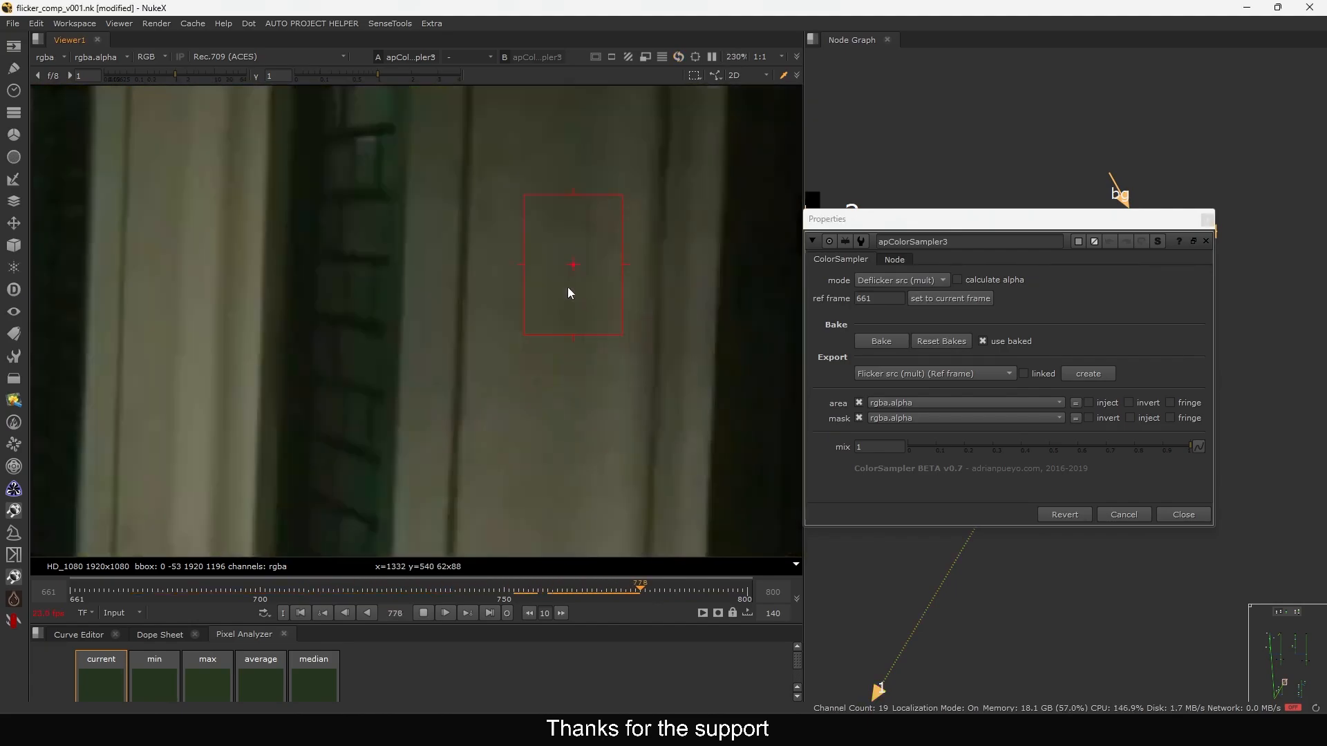
scroll(564, 290, down, 4)
click(1207, 219)
scroll(1077, 264, down, 4)
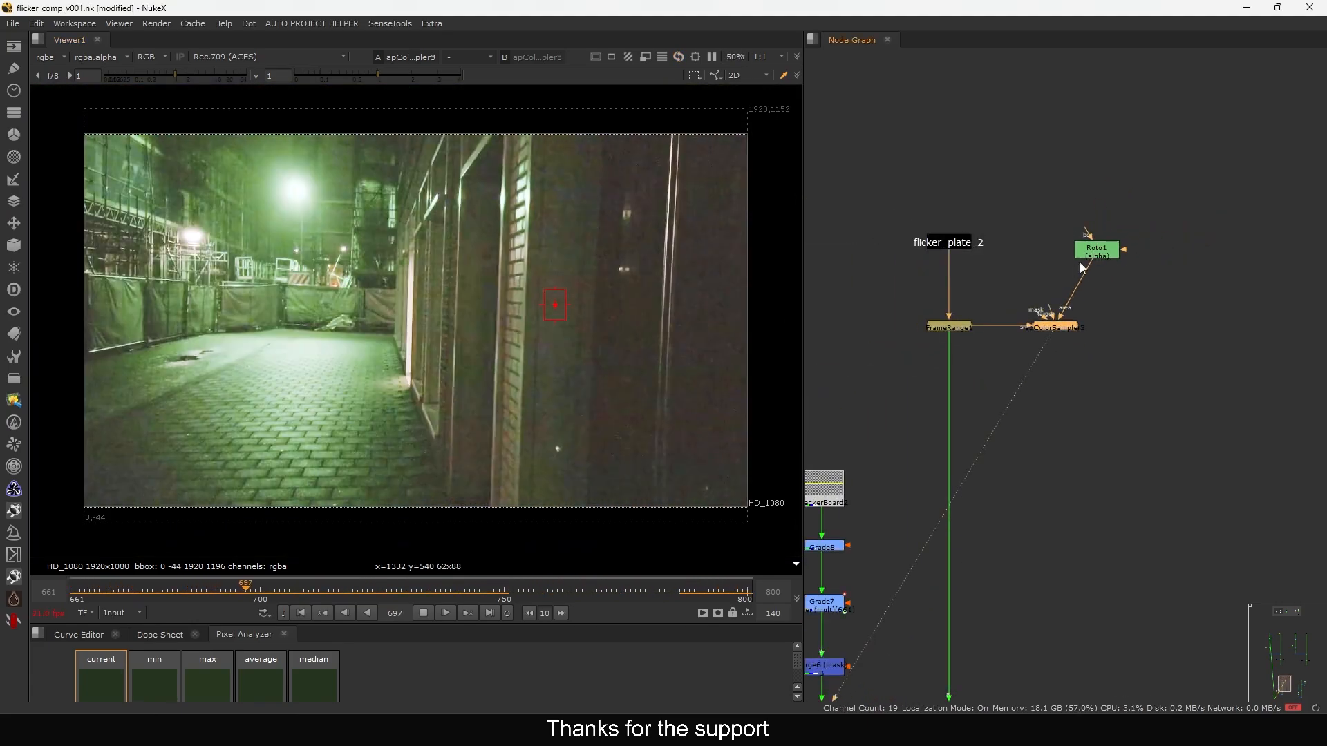
Move Roto1 directly above apColorSampler3 and review the sampler's bake and export settings
drag(1103, 247, 1071, 268)
scroll(1069, 273, up, 2)
double_click(1057, 356)
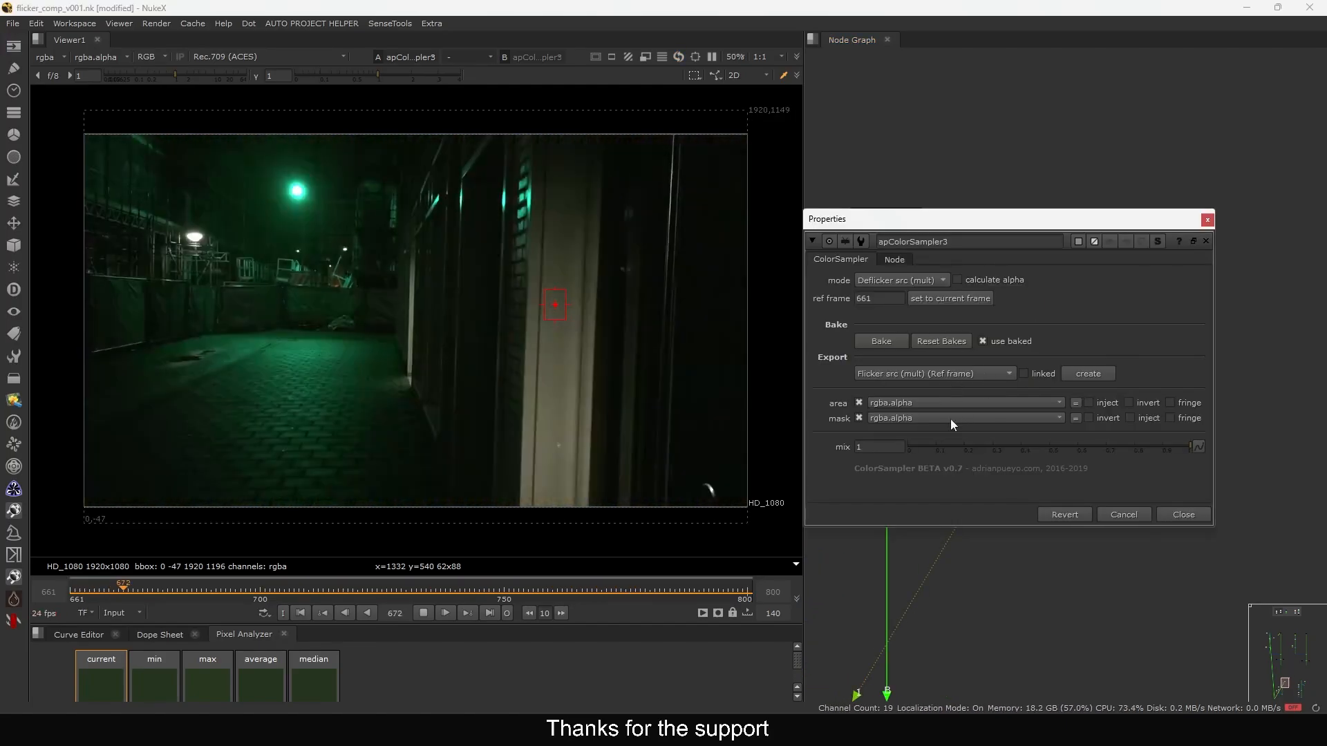
click(1207, 220)
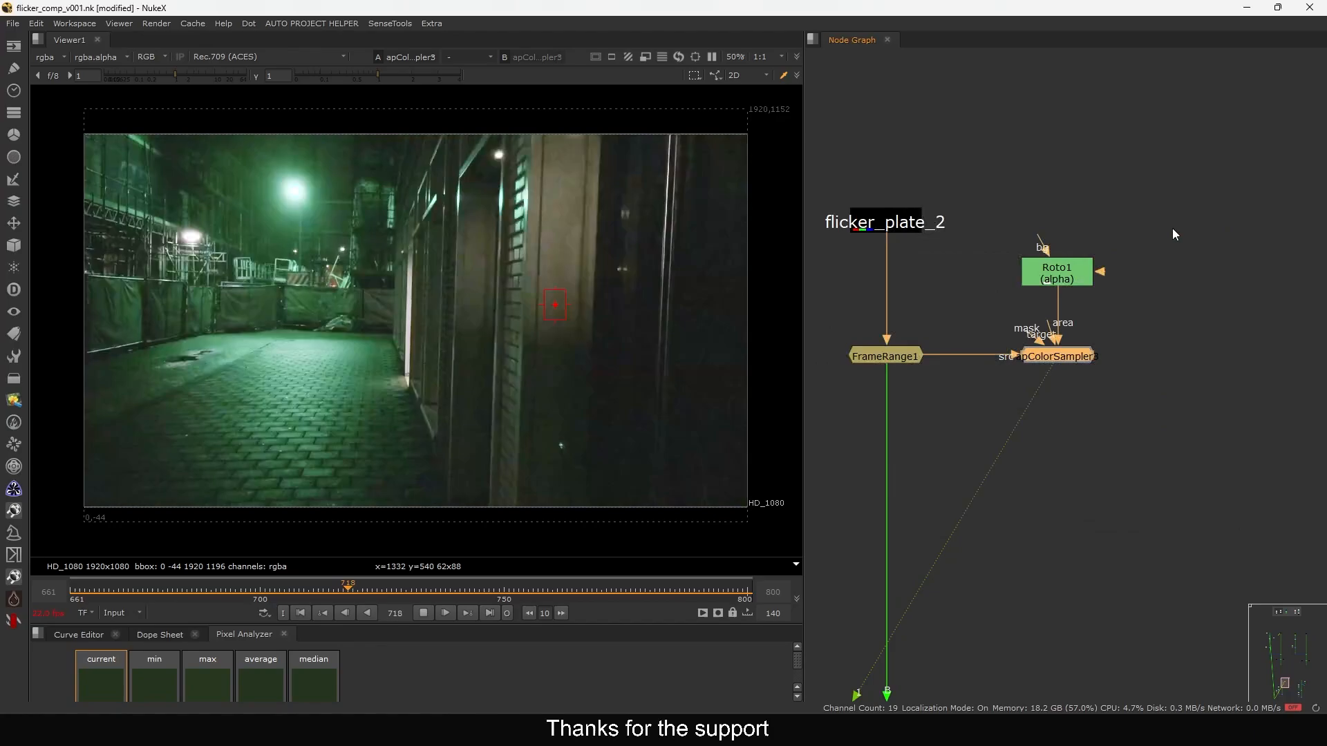
Display the Merge3 composite and select the Grade8 and Grade7 nodes below CheckerBoard2
scroll(1093, 301, down, 3)
drag(1098, 170, 957, 347)
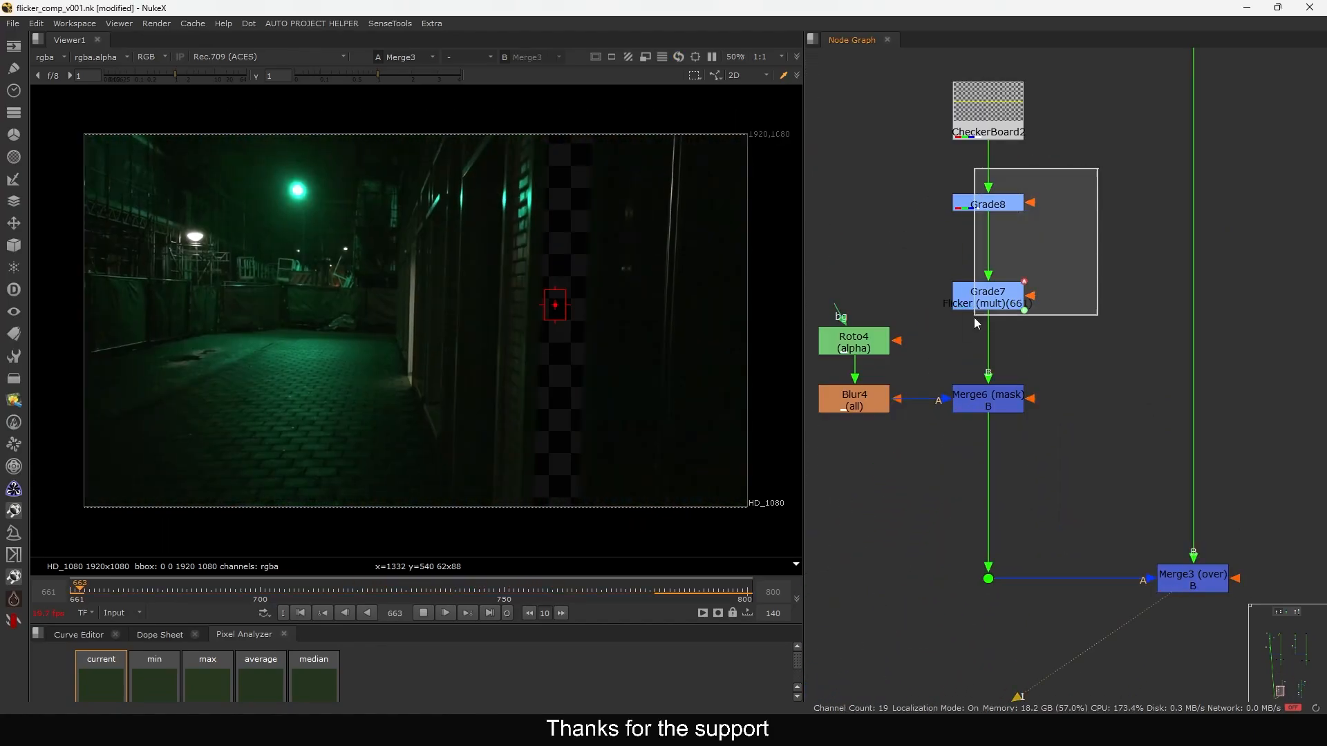
Disable Grade8 while leaving the flicker grade Grade7 active, and play back the checkerboard comp
key(d)
drag(1079, 257, 942, 326)
key(d)
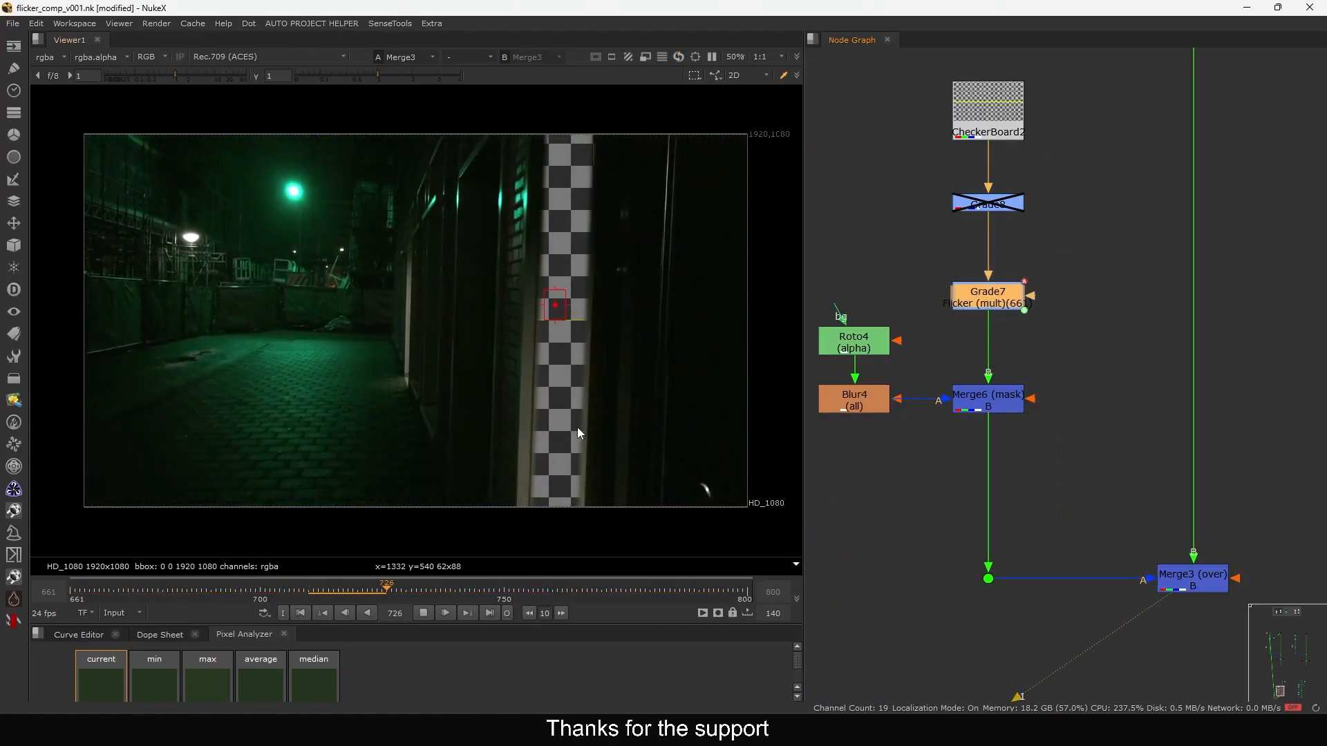
key(k)
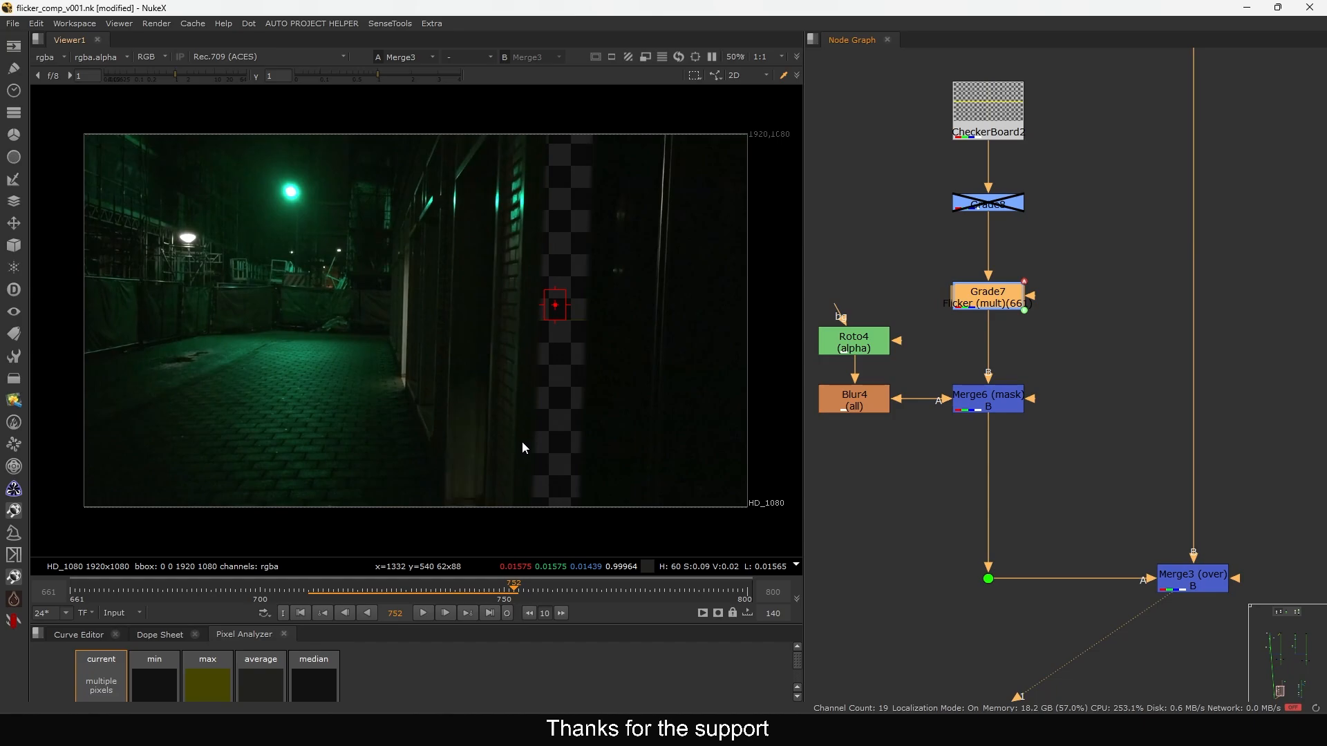
ctrl+click(563, 388)
click(1068, 174)
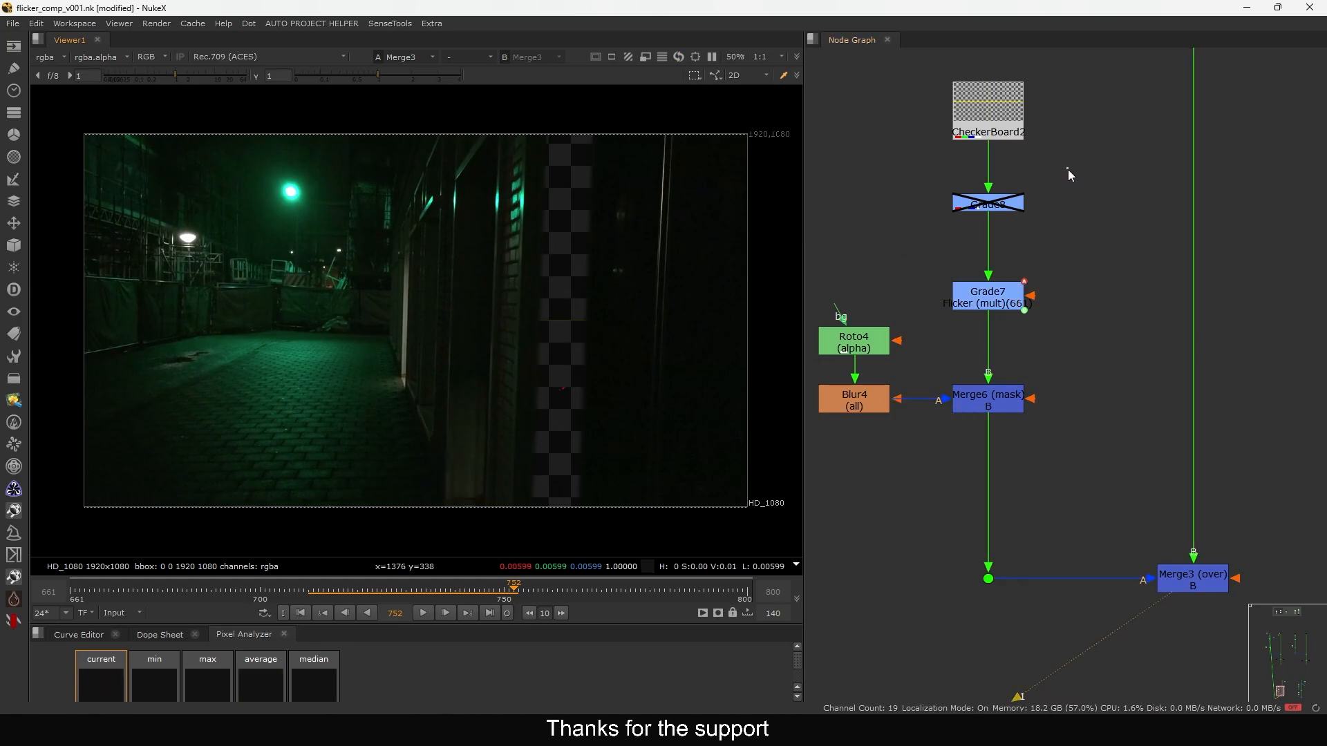
Re-enable Grade8, check its gain setting, and play back the comp with both grades active
drag(1067, 169, 937, 239)
key(d)
double_click(986, 207)
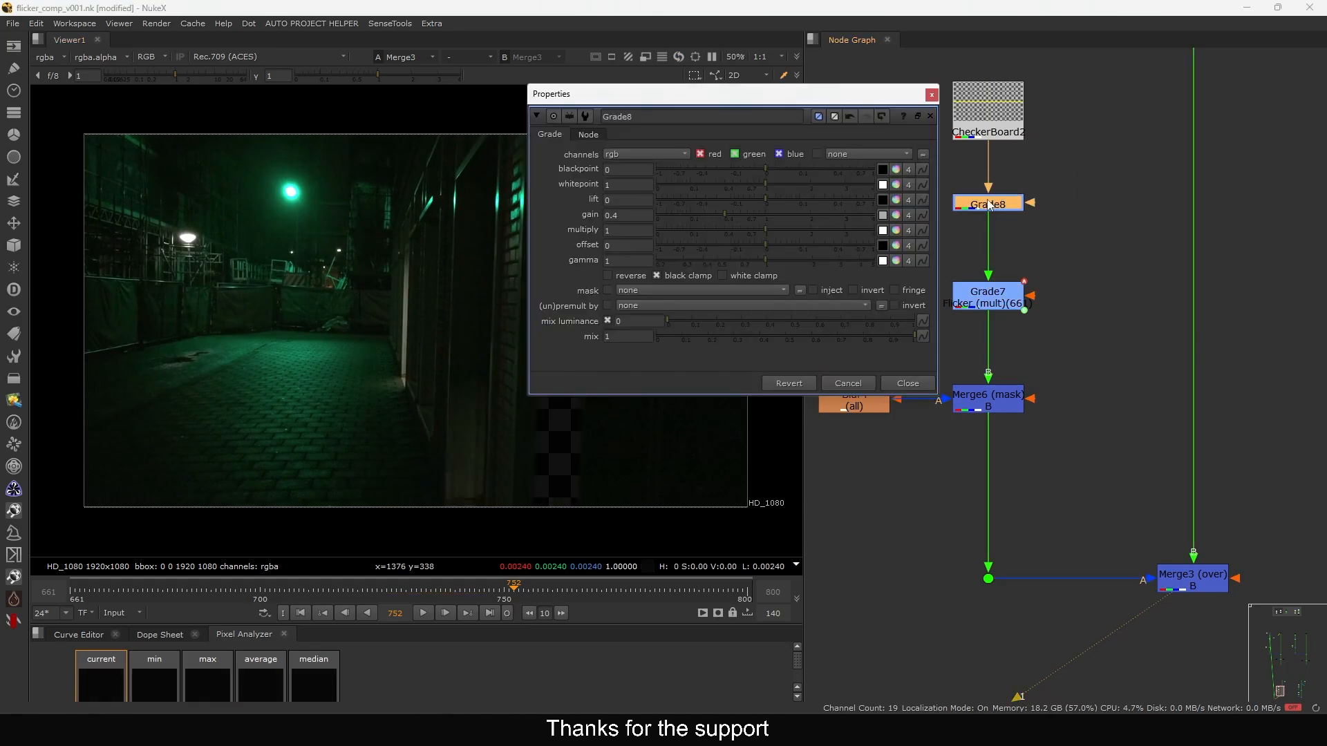
click(932, 94)
key(l)
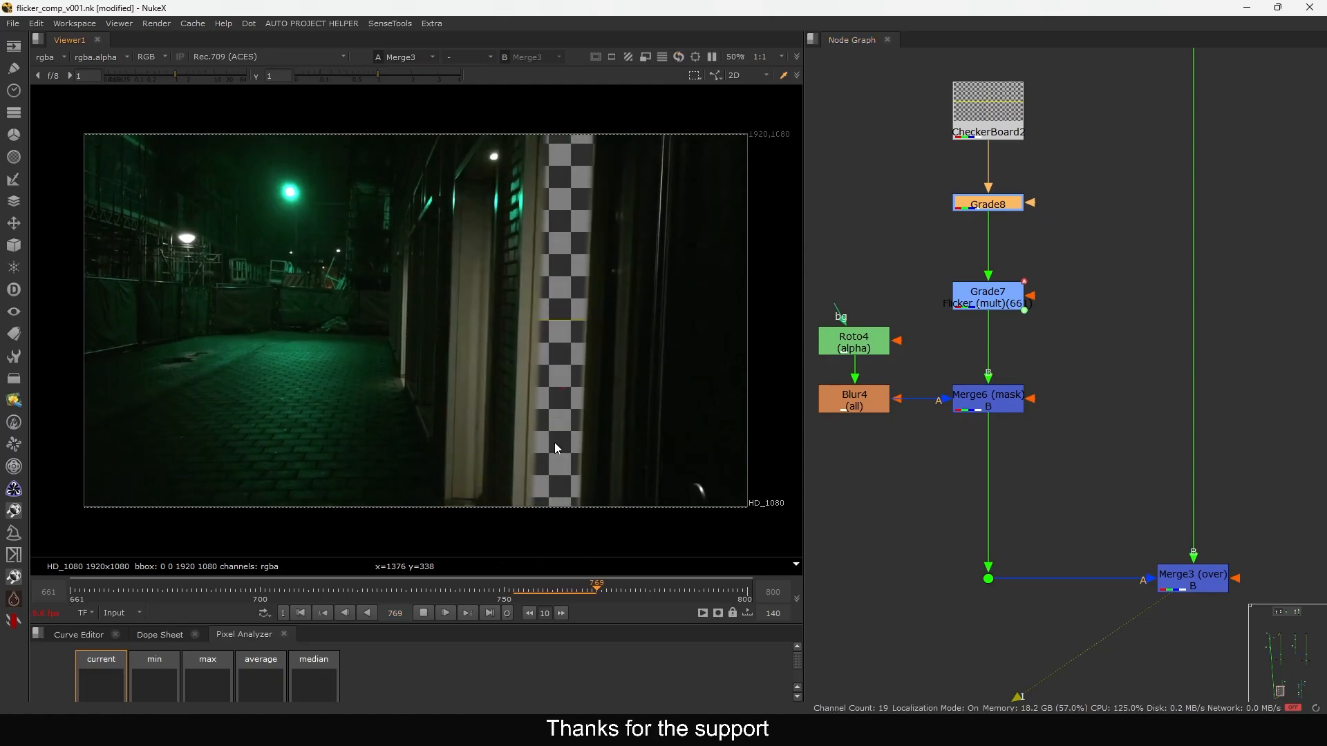
key(k)
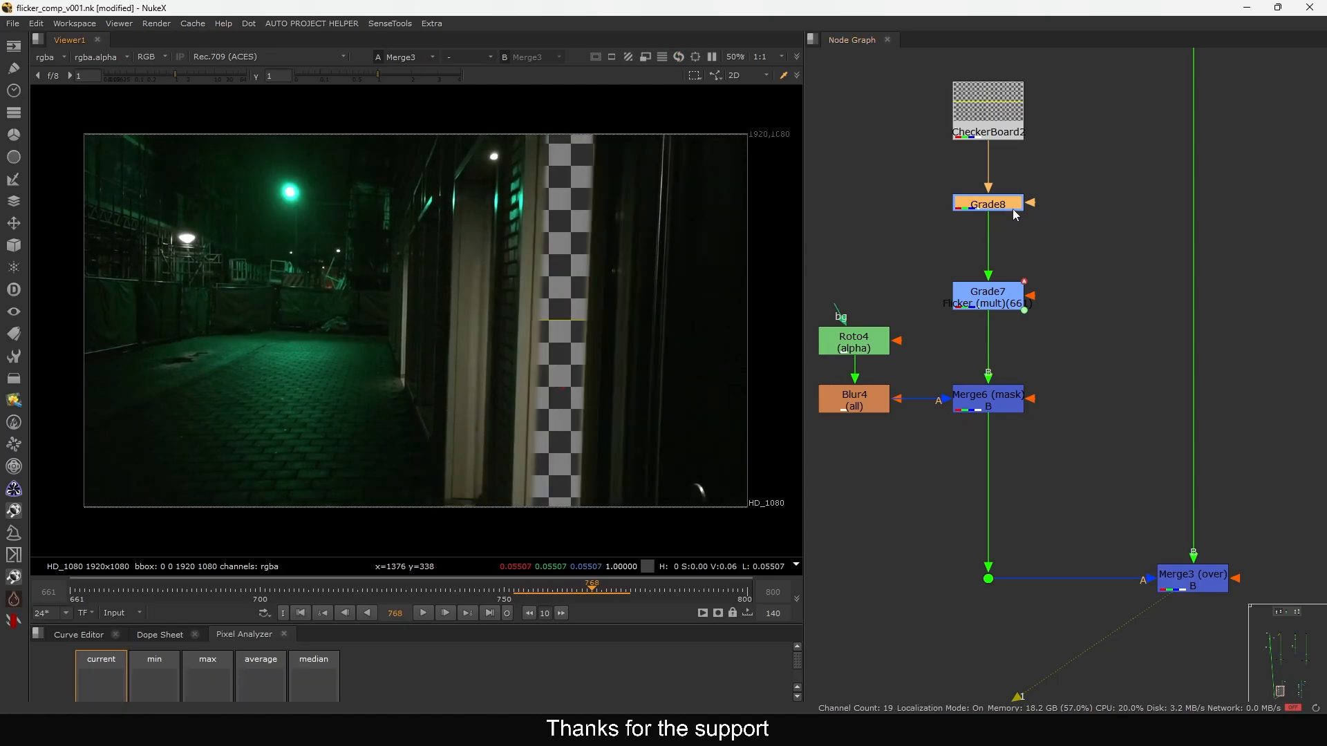
Toggle Grade8 and Grade7 off and back on to compare the checkerboard, and play back the graded result
key(d)
drag(1047, 185, 921, 355)
key(d)
key(d)
key(d)
key(l)
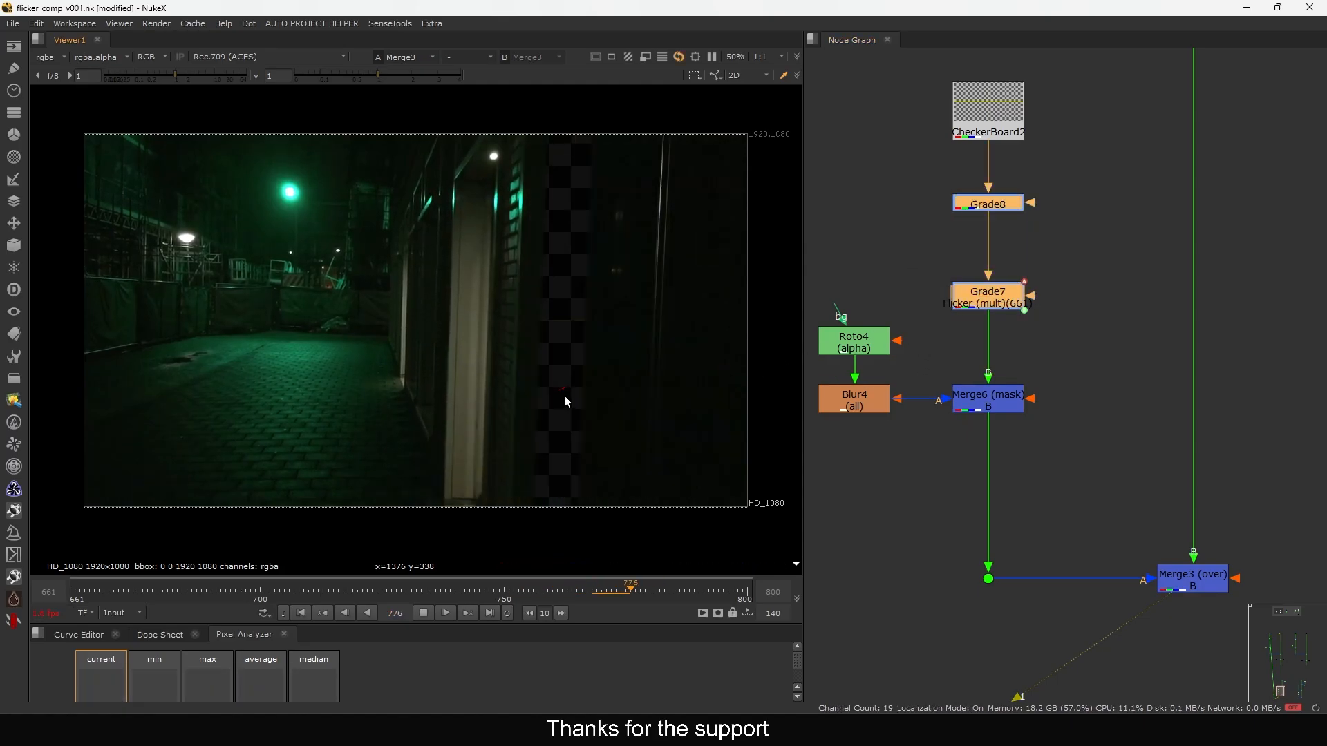
scroll(1107, 271, down, 5)
key(k)
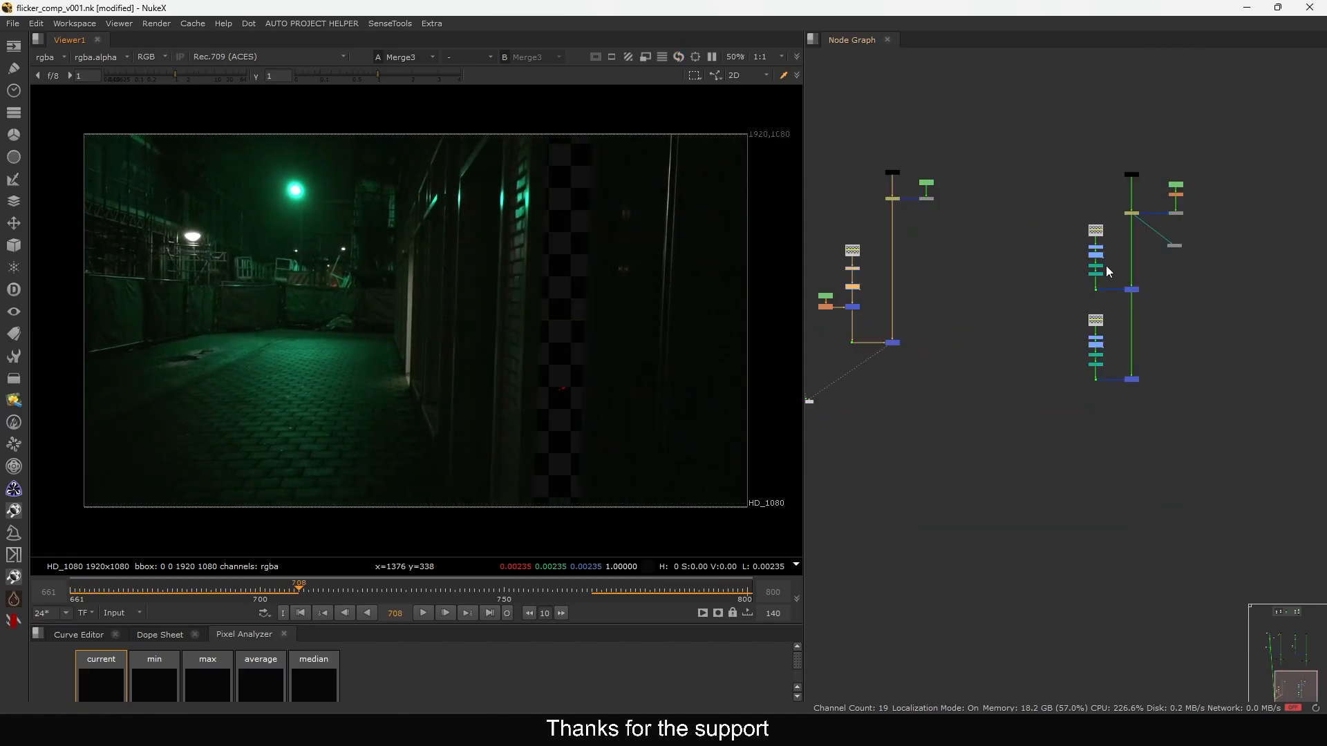
Display the flicker_plate_3 source in the viewer
scroll(1174, 148, up, 3)
scroll(1106, 228, up, 1)
drag(1041, 172, 1110, 214)
key(1)
click(1113, 236)
scroll(1208, 208, up, 3)
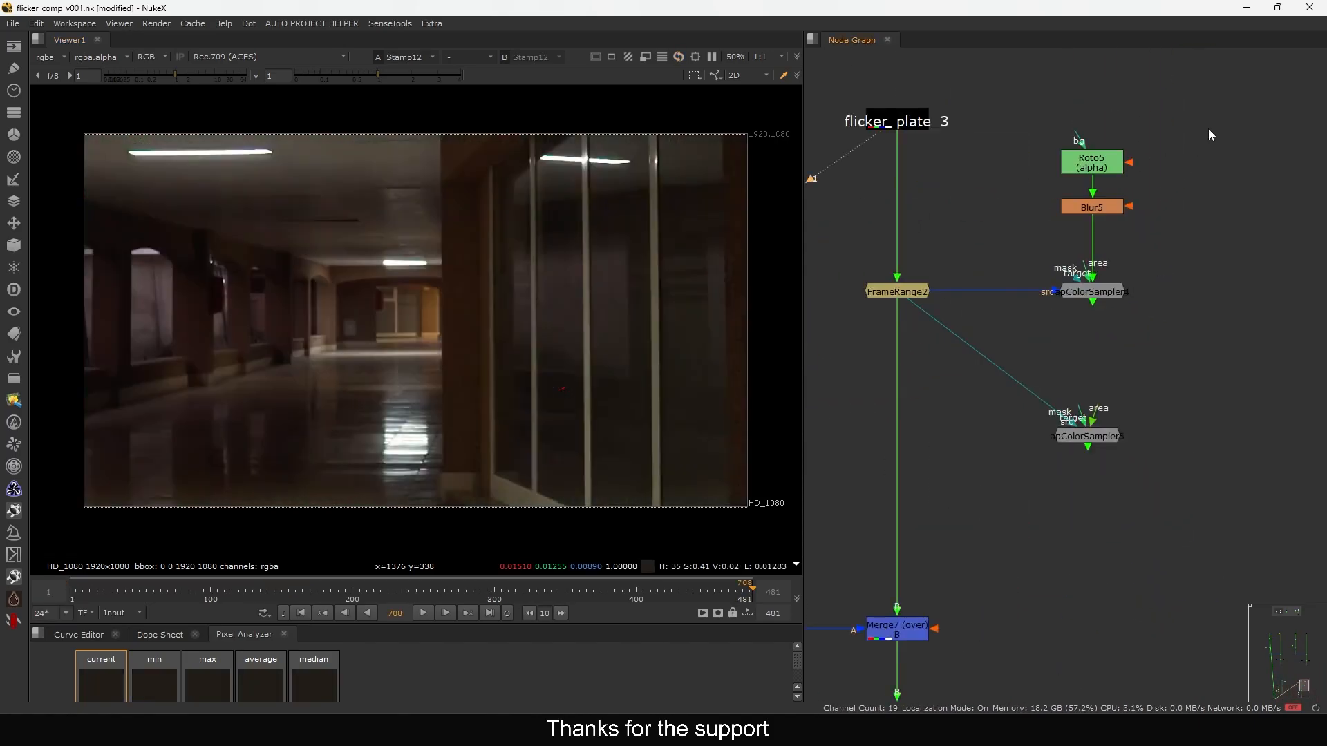
Open the settings of Roto5 beside flicker_plate_3 and go to the plate's first frame
drag(1208, 129, 1064, 214)
scroll(1119, 208, up, 3)
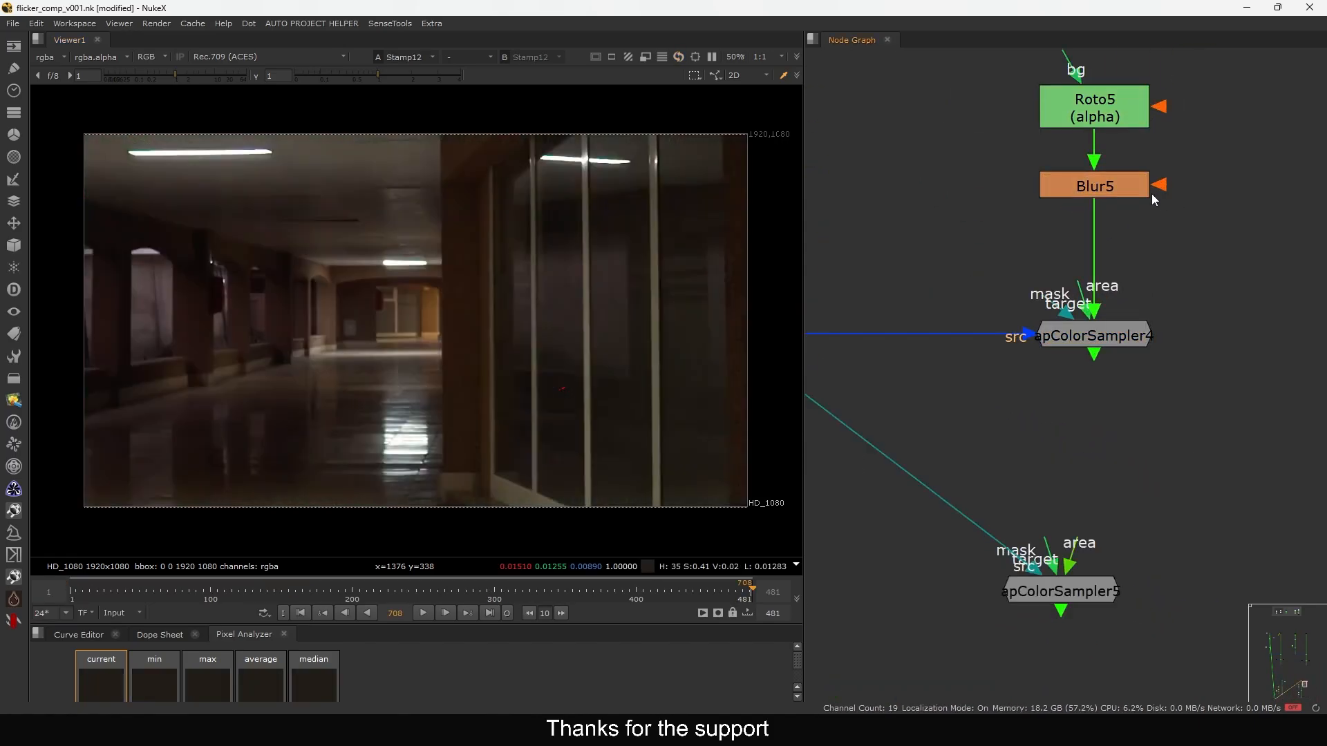
double_click(1126, 114)
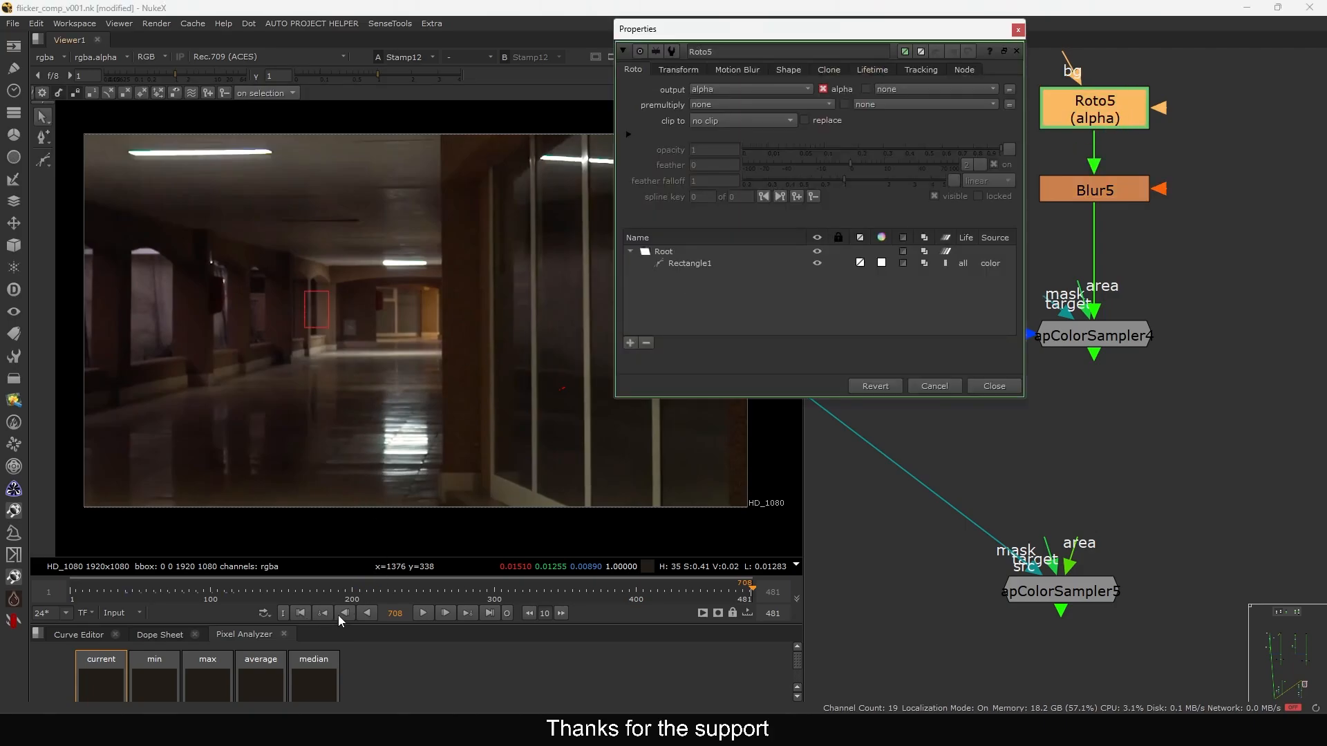
click(301, 613)
scroll(1050, 504, down, 3)
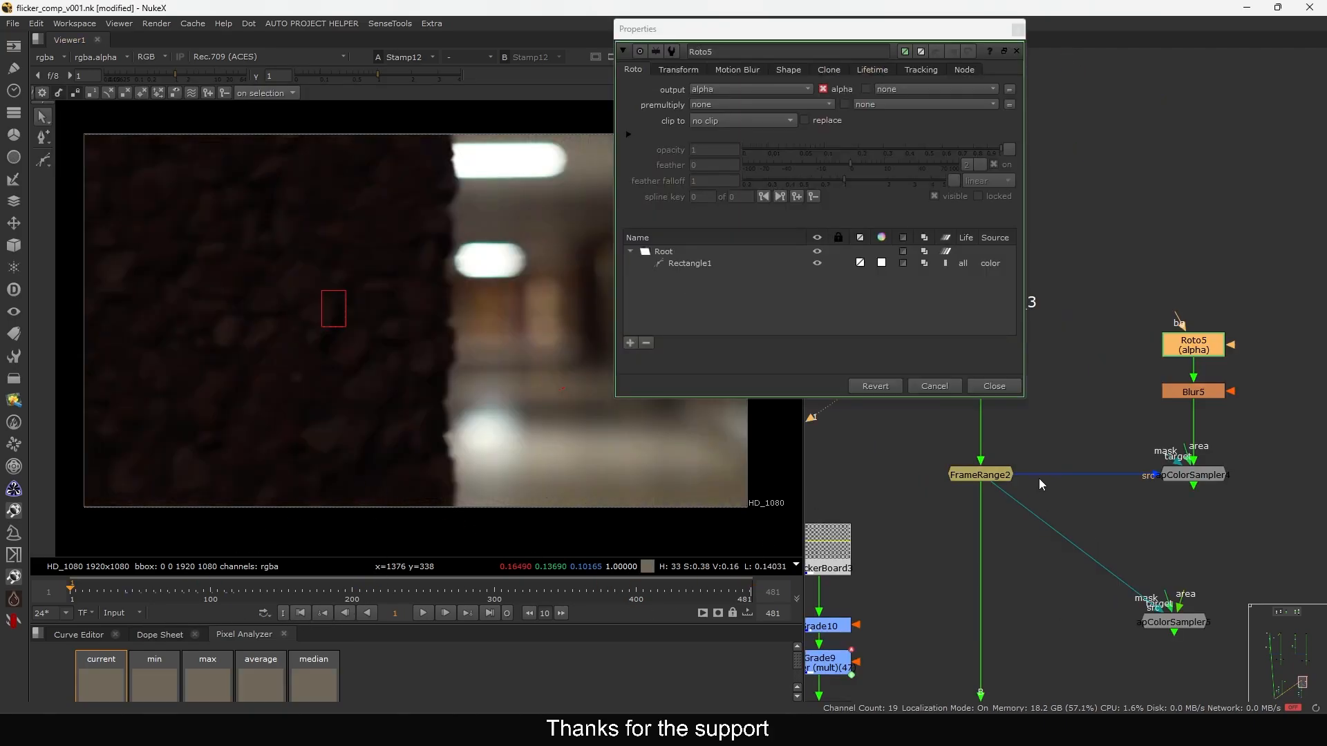
View the apColorSampler4 output at its first frame and inspect the Roto5 rectangle on the pillar, closing its settings when done
click(1180, 475)
key(1)
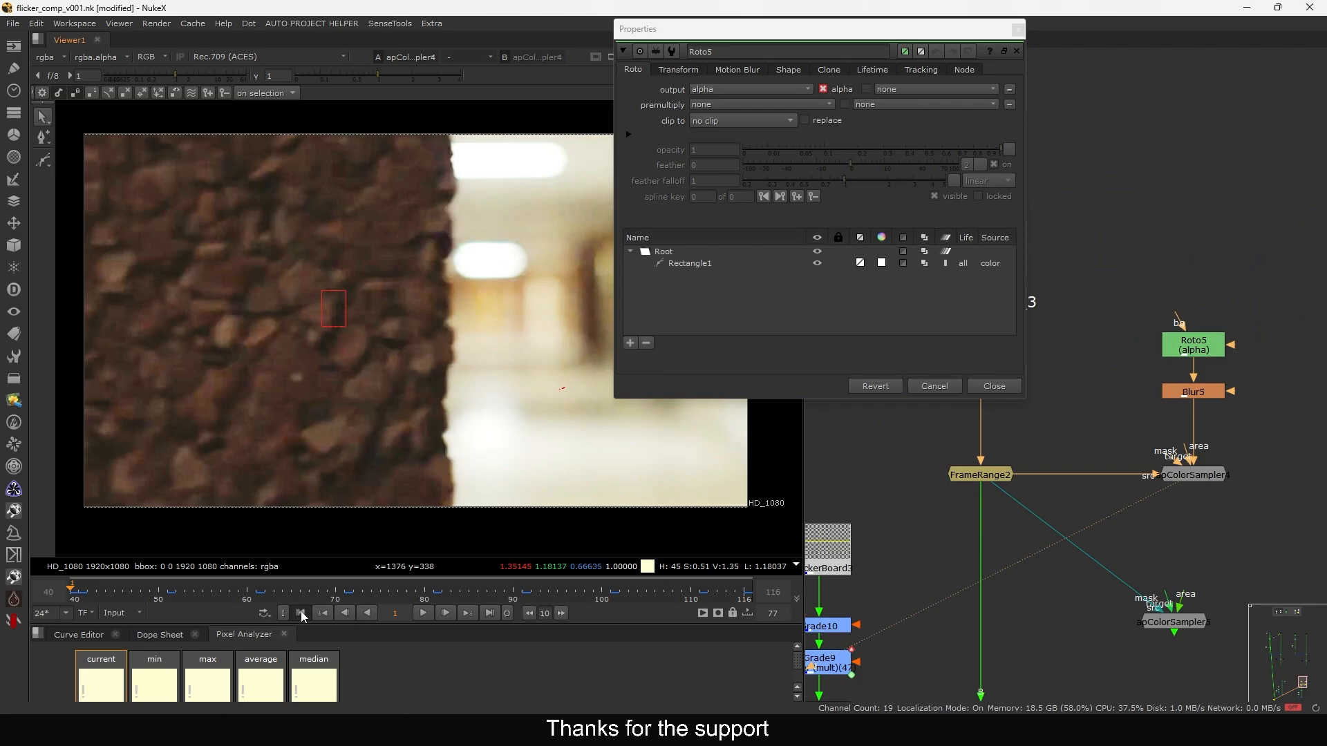
click(300, 613)
scroll(187, 245, up, 6)
drag(400, 235, 226, 482)
drag(333, 351, 325, 364)
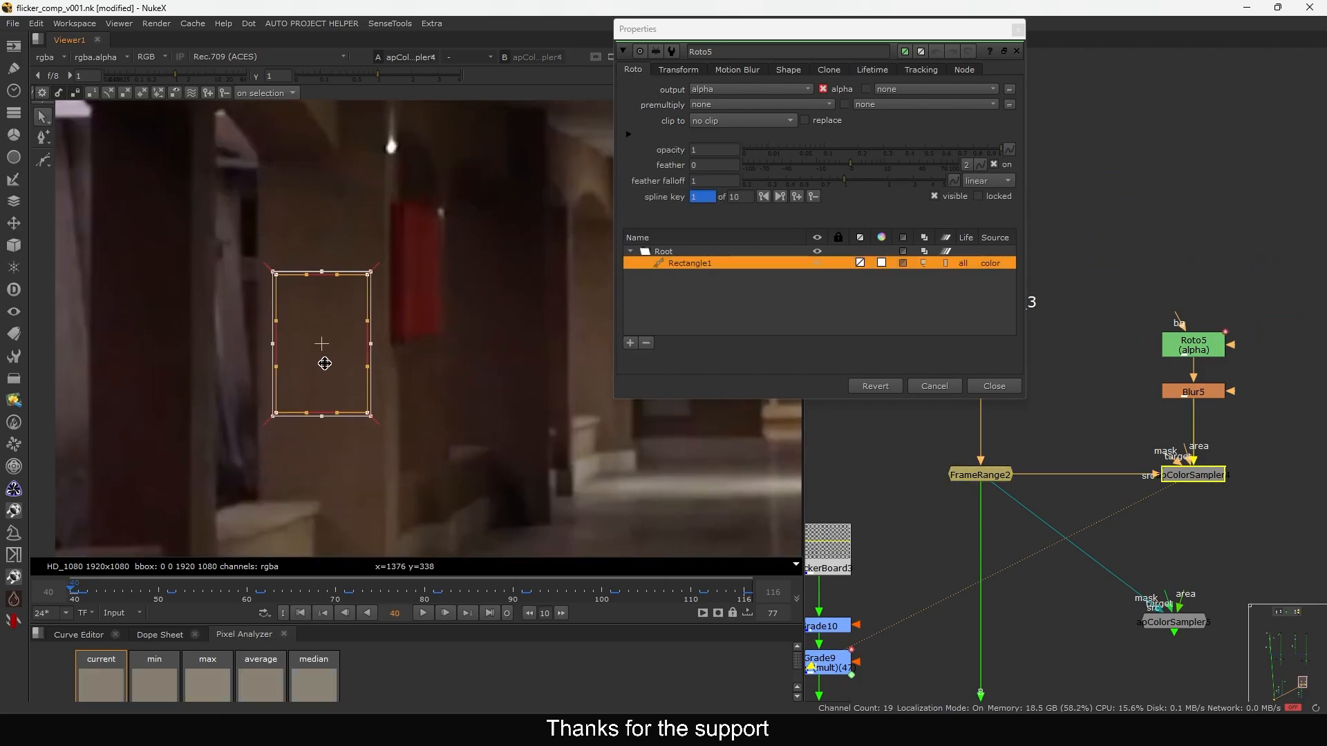
click(994, 385)
Play back the apColorSampler4 output briefly to examine the deflickered pillar area
click(422, 614)
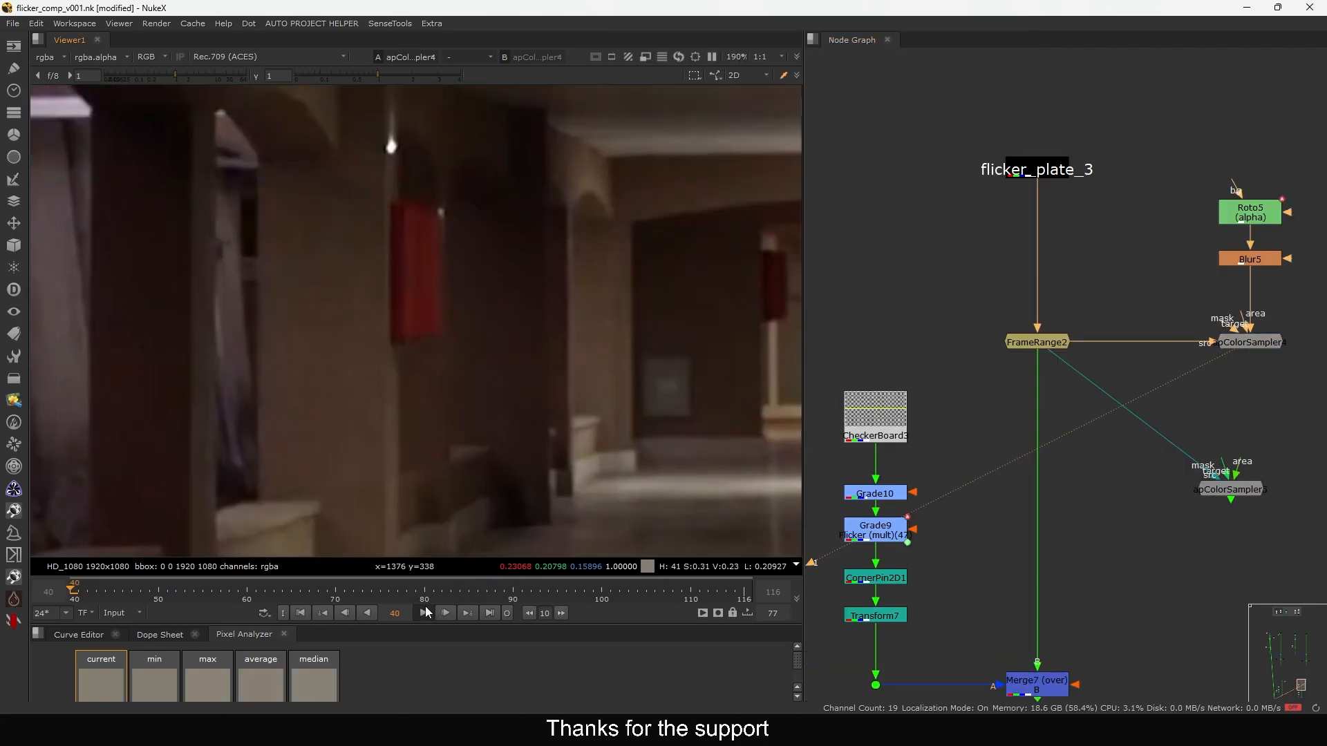
click(423, 613)
scroll(1043, 442, up, 1)
middle_drag(1033, 518, 1129, 289)
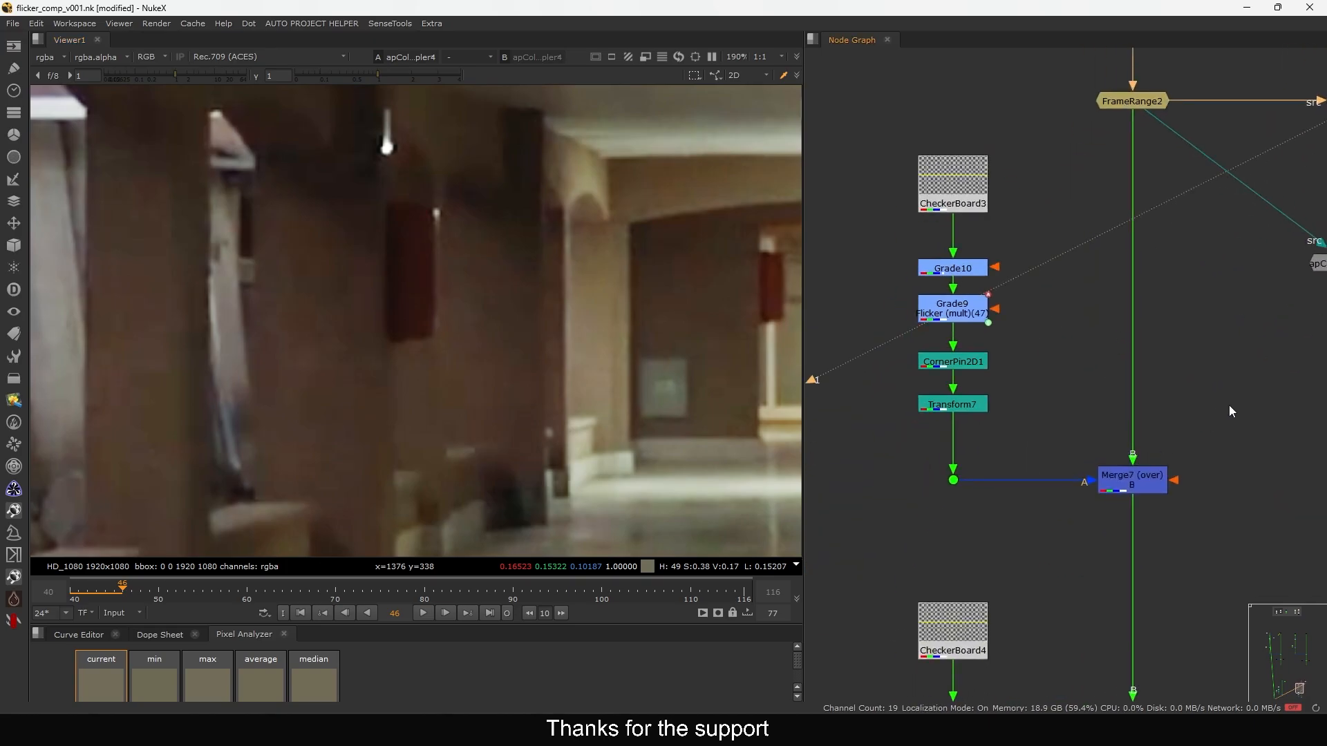
View the Merge7 result and move CheckerBoard3 and Grade10 up to space out the branch
drag(1231, 405, 1039, 557)
key(1)
click(1051, 516)
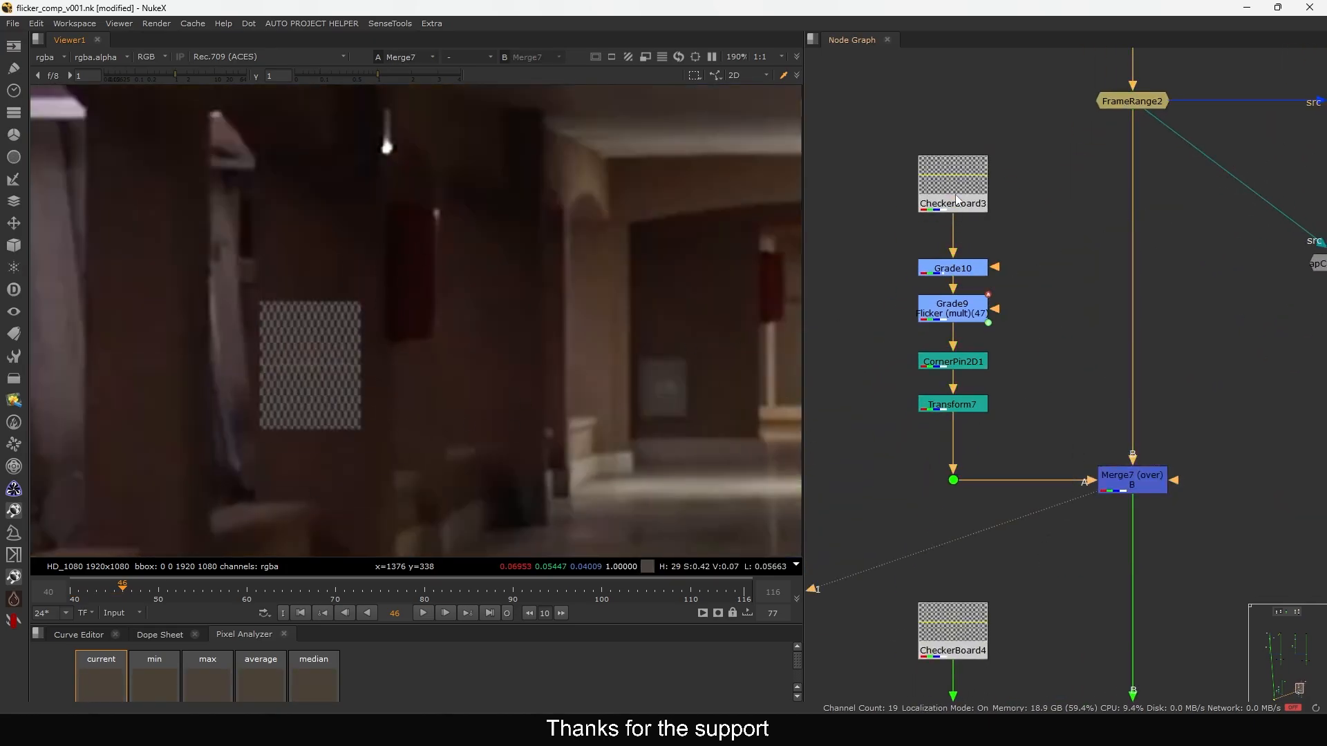
drag(956, 199, 964, 176)
drag(959, 275, 956, 255)
Disable both Grade10 and Grade9 to show the ungraded wall checkerboard
drag(1024, 206, 858, 337)
key(d)
click(861, 336)
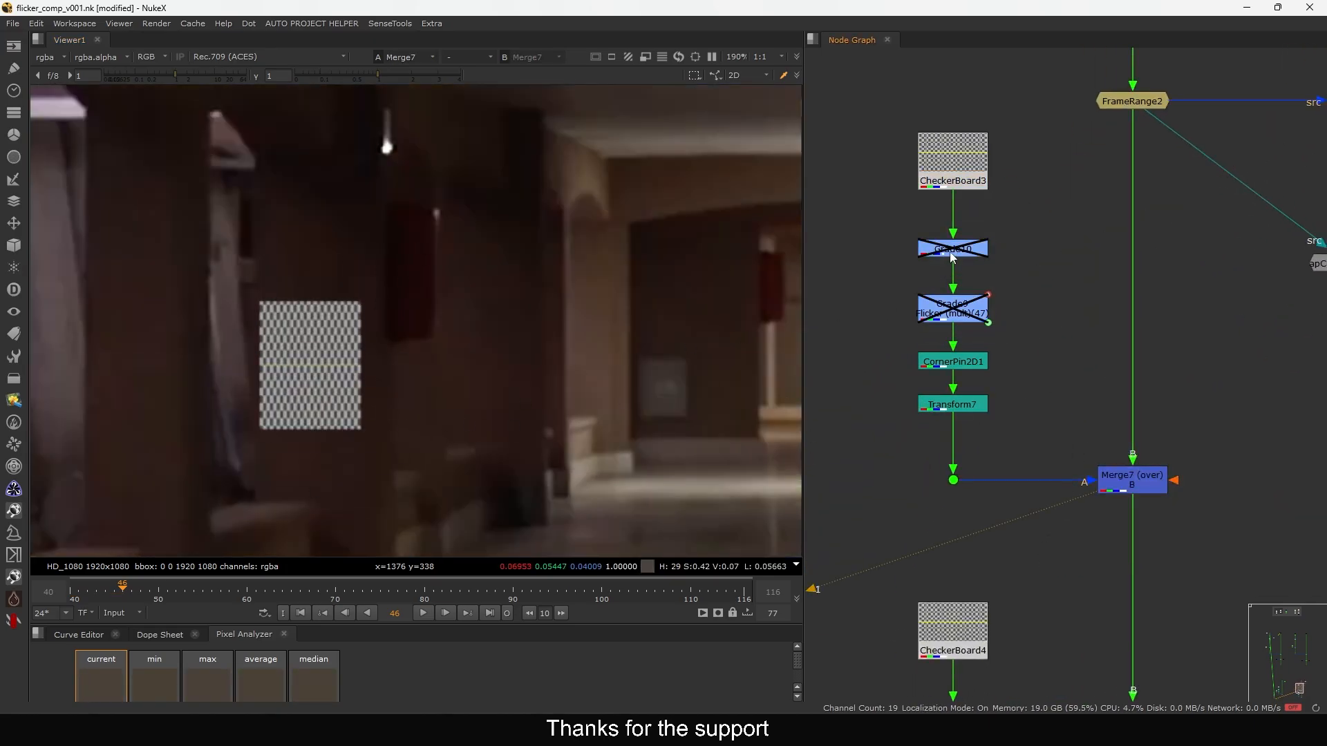
Re-enable only the flicker grade Grade9, leaving Grade10 disabled, and play back the wall checkerboard
drag(951, 252, 950, 237)
drag(954, 316, 954, 305)
key(d)
scroll(963, 296, up, 4)
drag(1087, 225, 862, 343)
drag(905, 308, 905, 312)
key(d)
key(d)
click(421, 613)
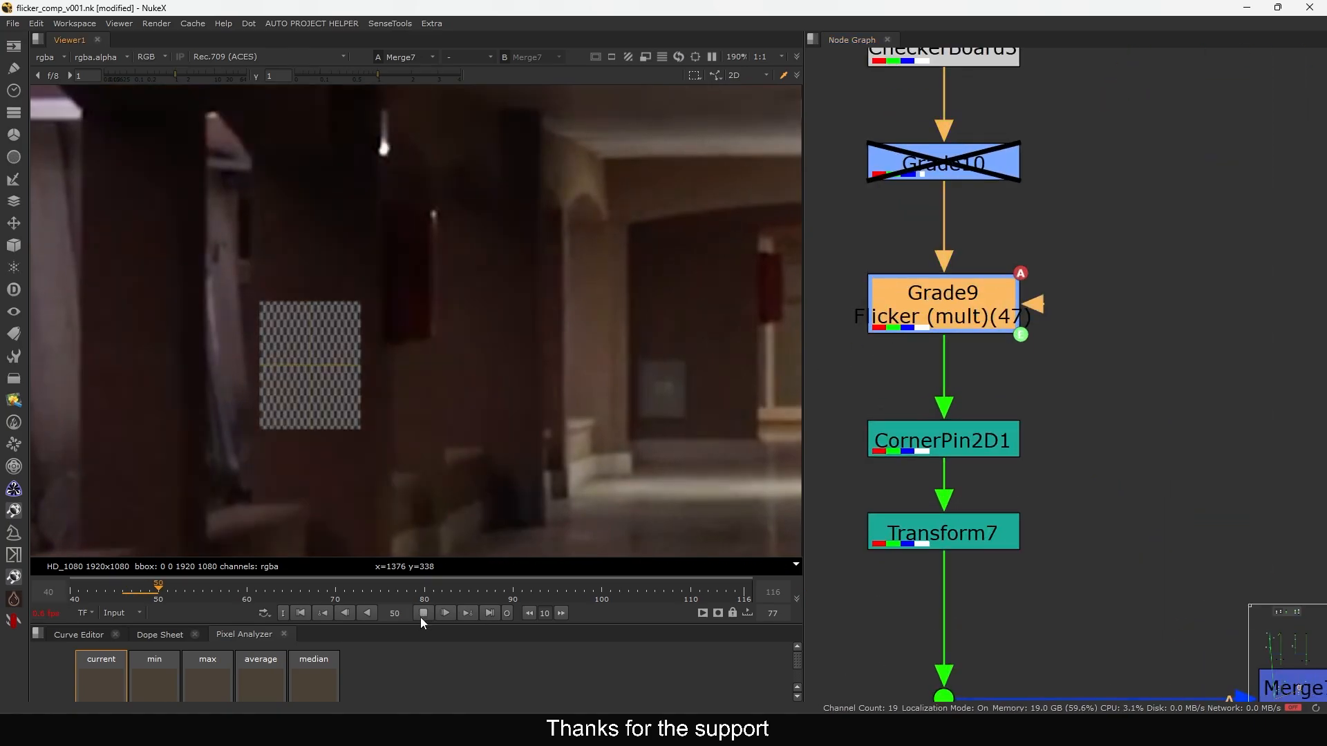
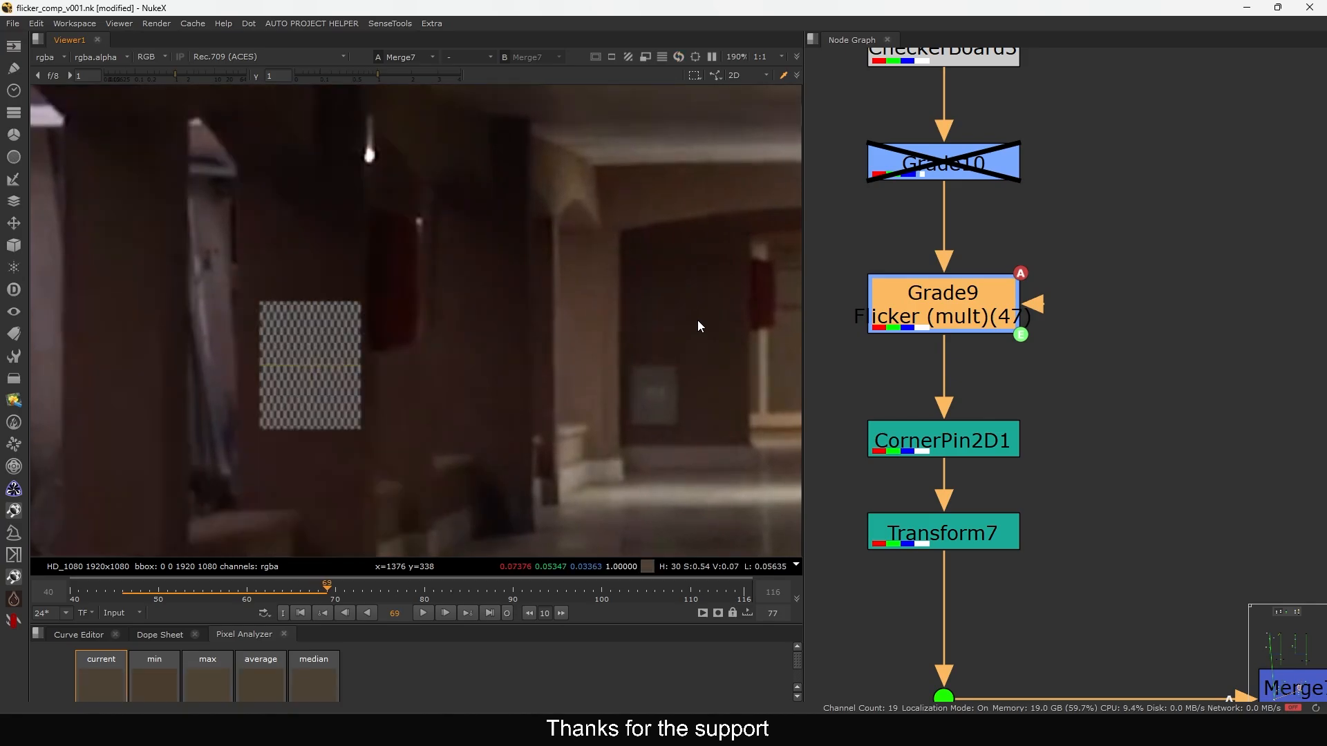
Re-enable Grade10 above the flicker grade, check its gain setting, and play back the matched wall checkerboard
drag(924, 177, 924, 181)
key(d)
middle_drag(925, 183, 944, 202)
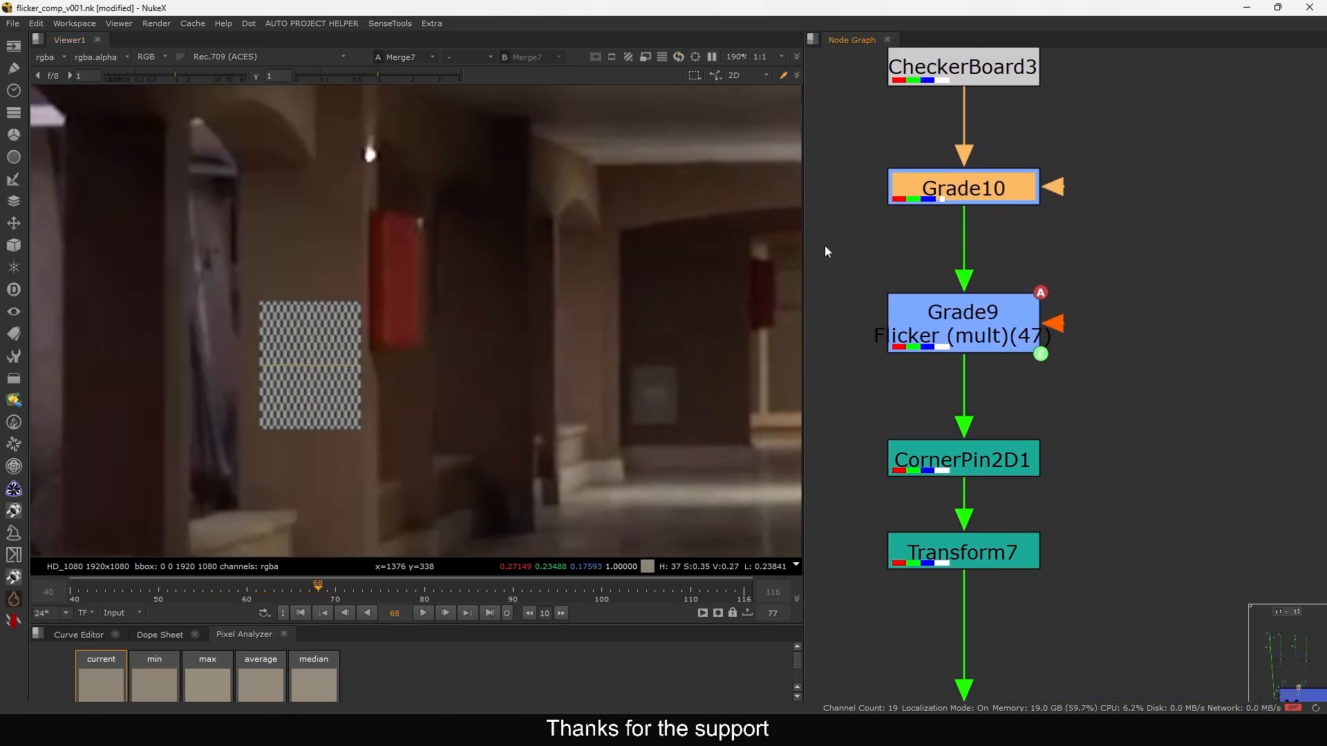
double_click(957, 194)
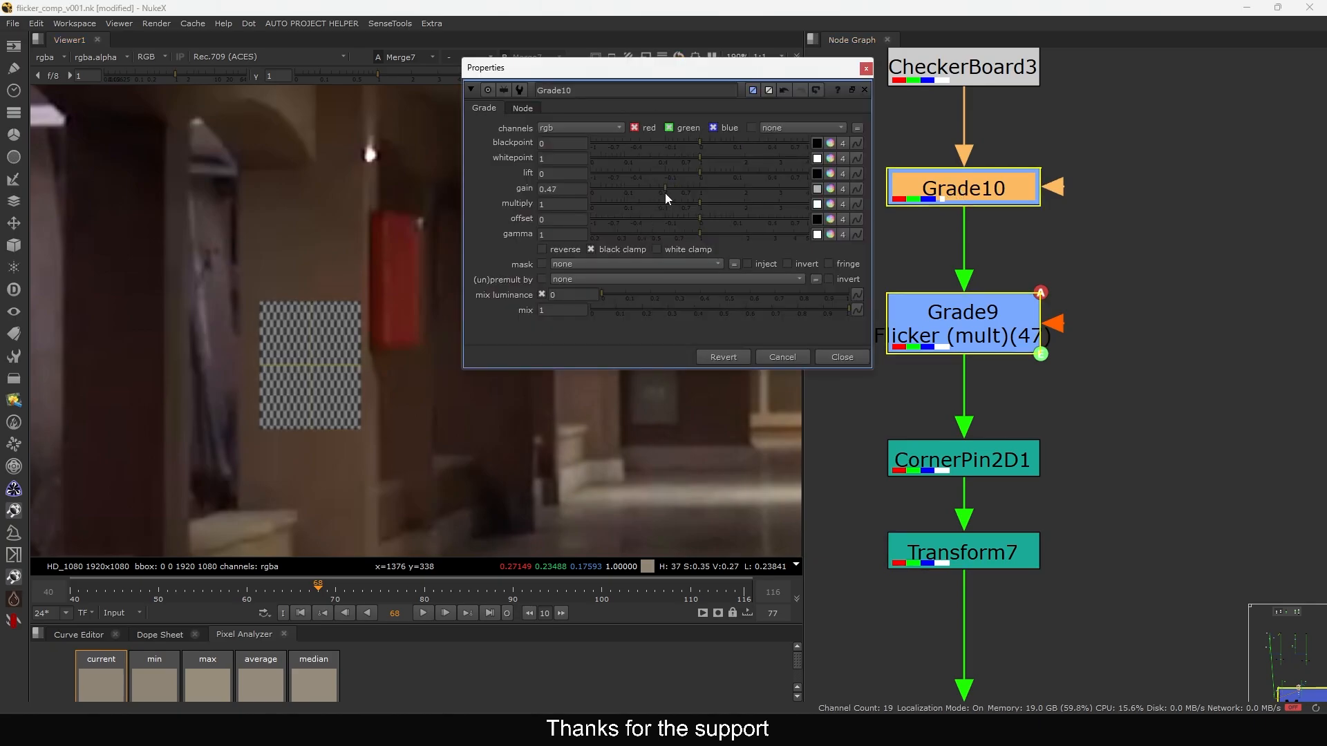
click(842, 357)
key(l)
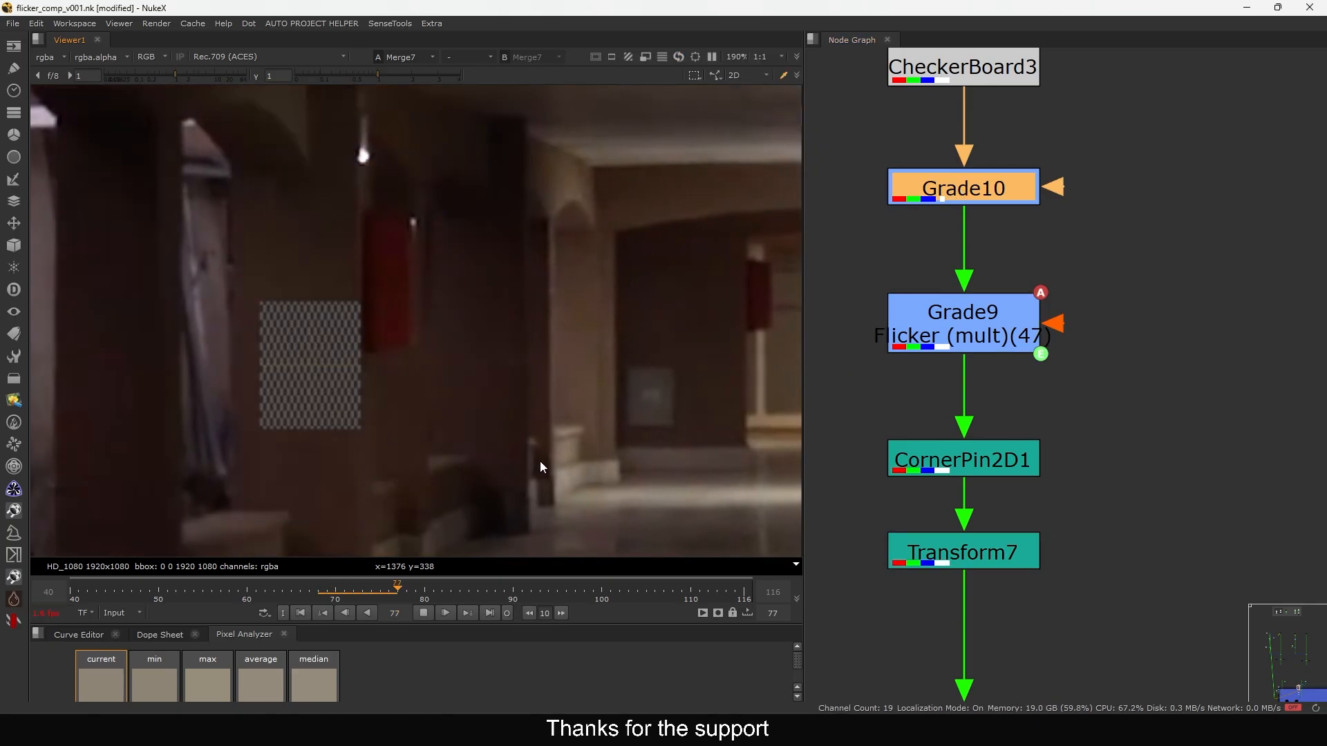
Examine the Merge7 playback in full frame and close up, comparing the wall checkerboard's flicker with the corridor and its floor
key(f)
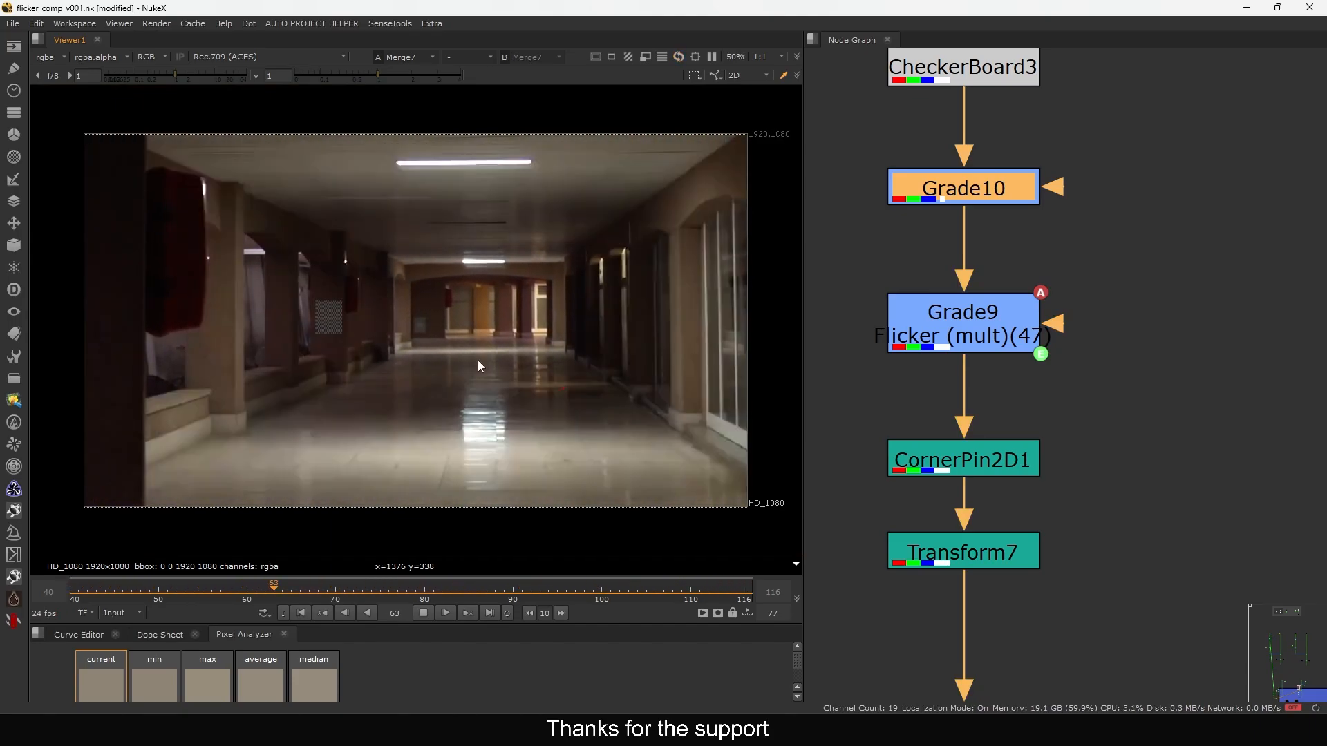
scroll(345, 318, up, 4)
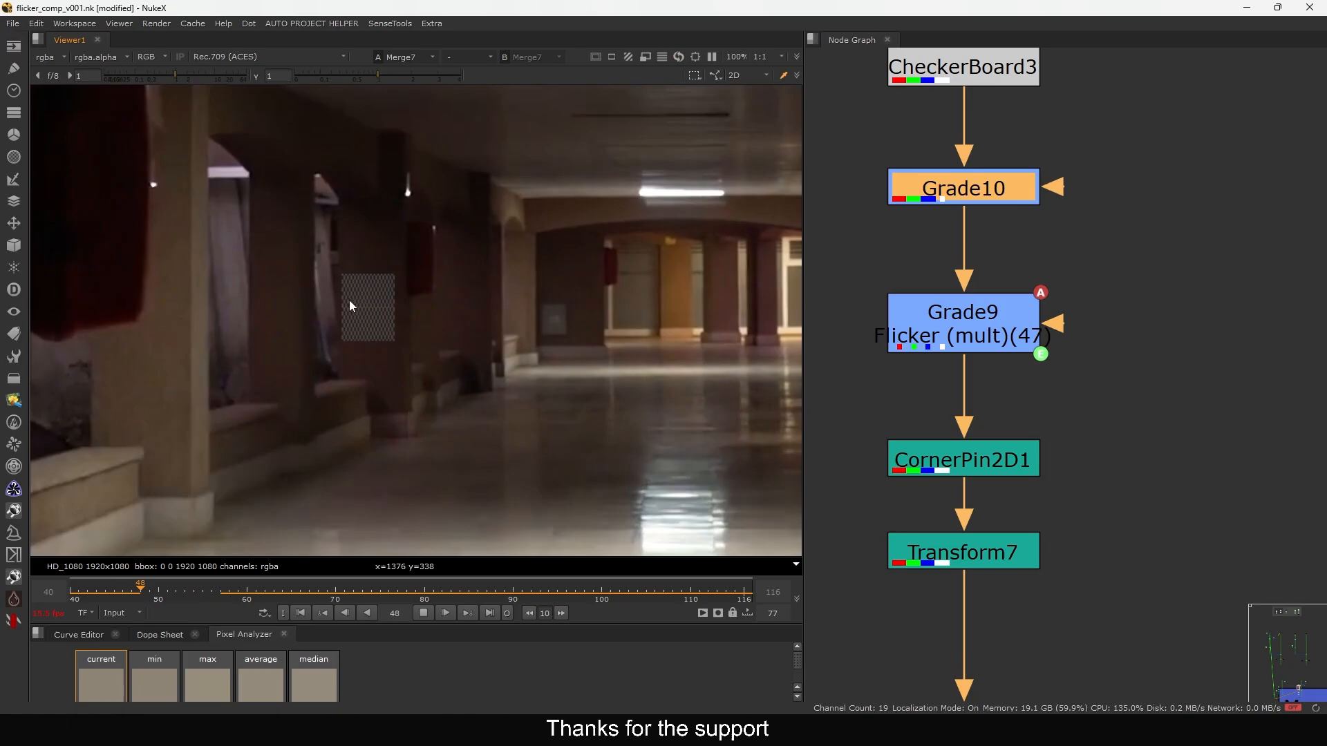
scroll(350, 300, up, 3)
scroll(362, 316, down, 6)
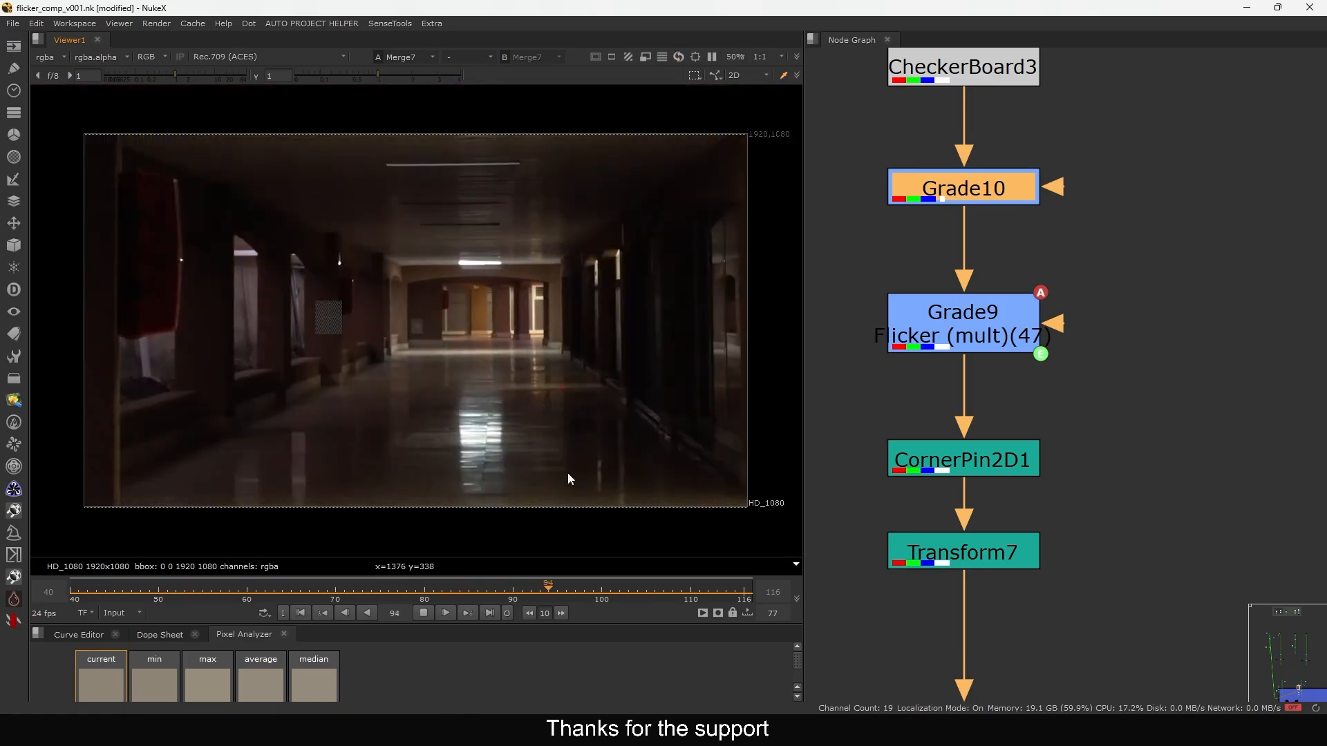
scroll(976, 470, down, 5)
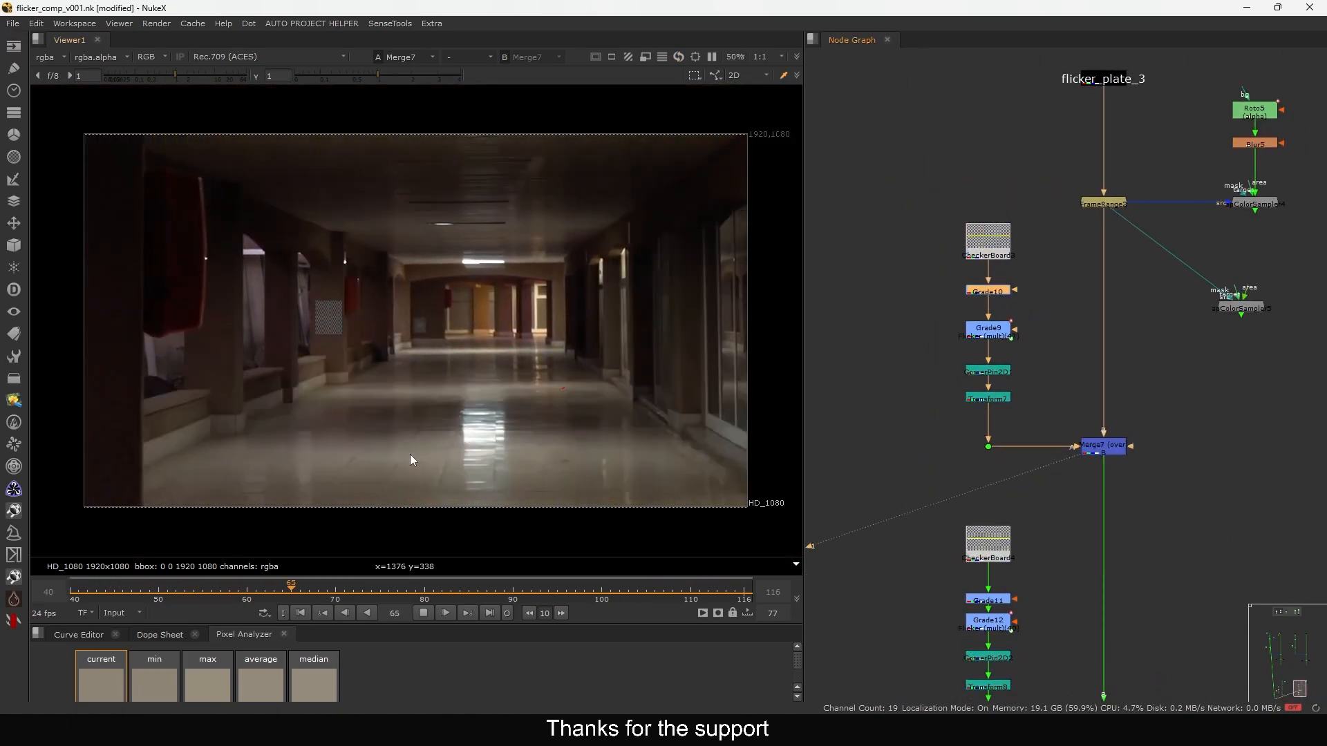
drag(391, 450, 533, 519)
drag(379, 444, 508, 521)
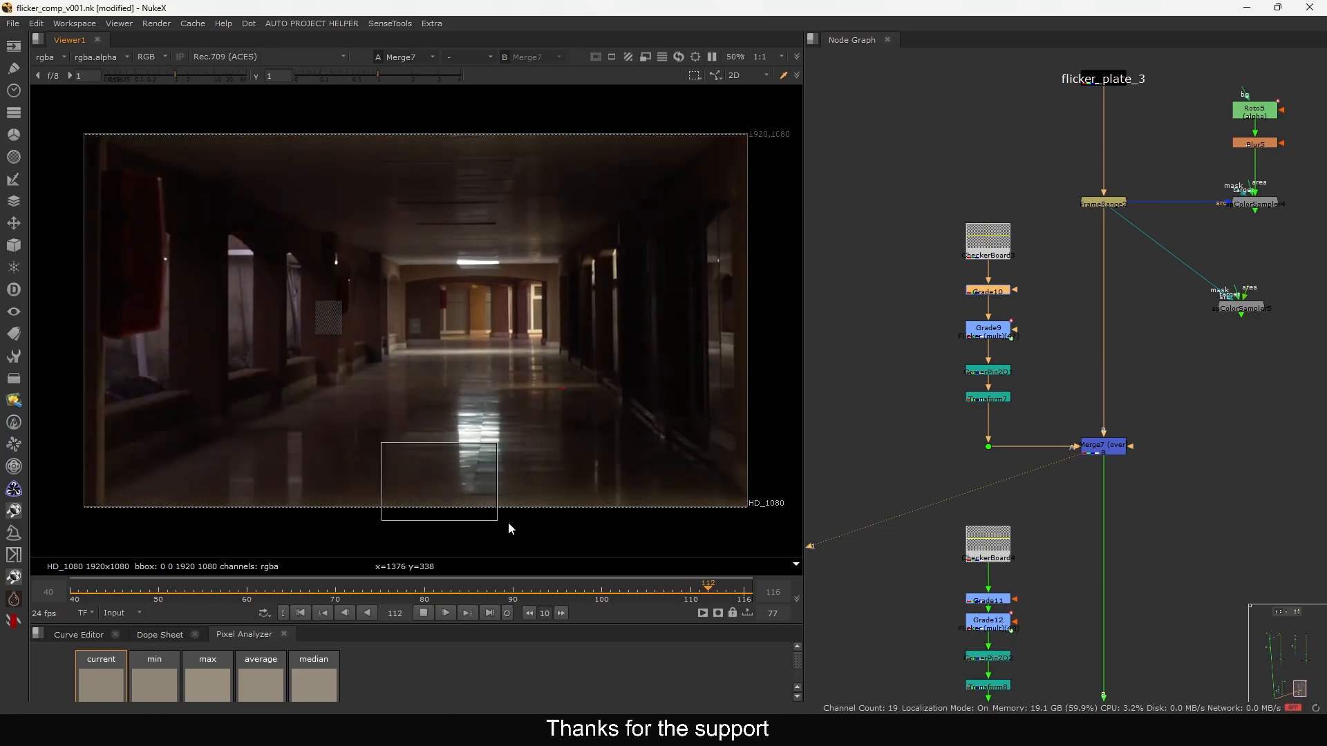
View the Merge8 result and play it back to examine the checkerboard on the corridor floor
middle_drag(1090, 612, 1025, 313)
mouse_move(1144, 357)
mouse_down()
mouse_move(992, 521)
mouse_move(985, 507)
mouse_up()
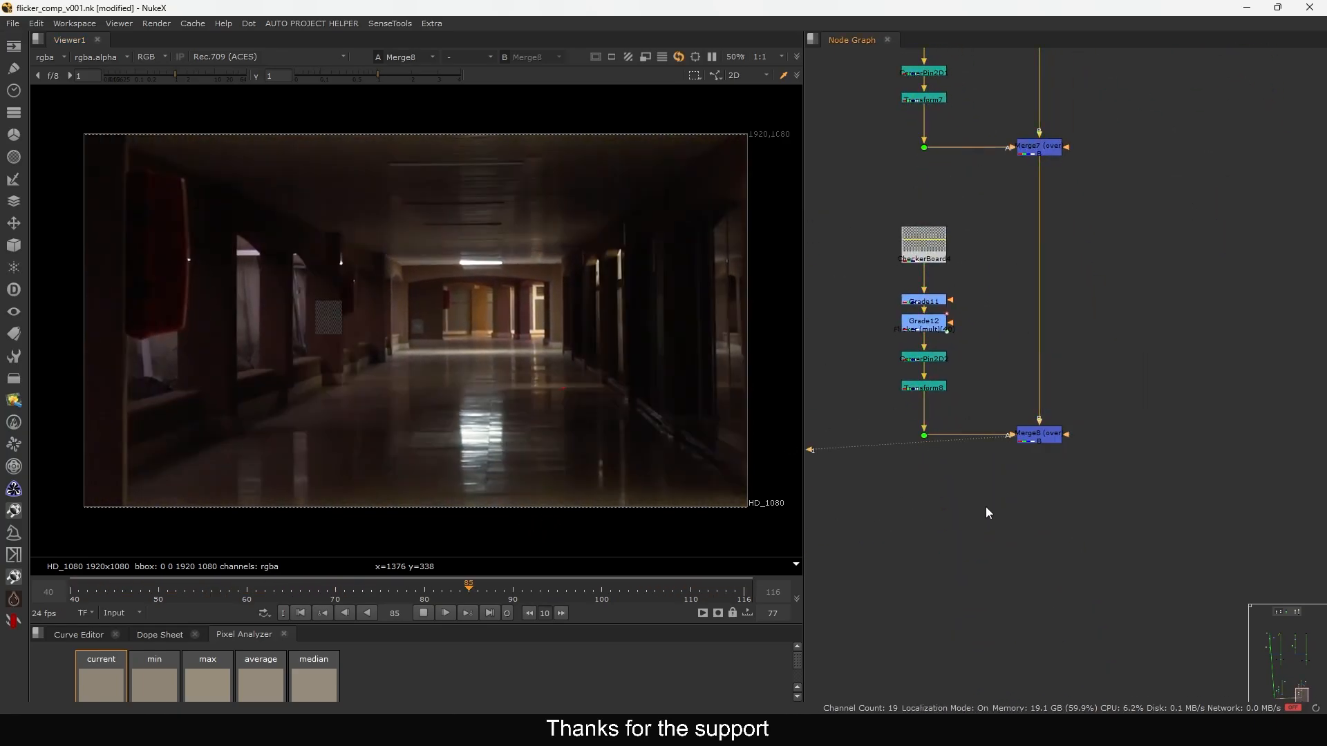
key(1)
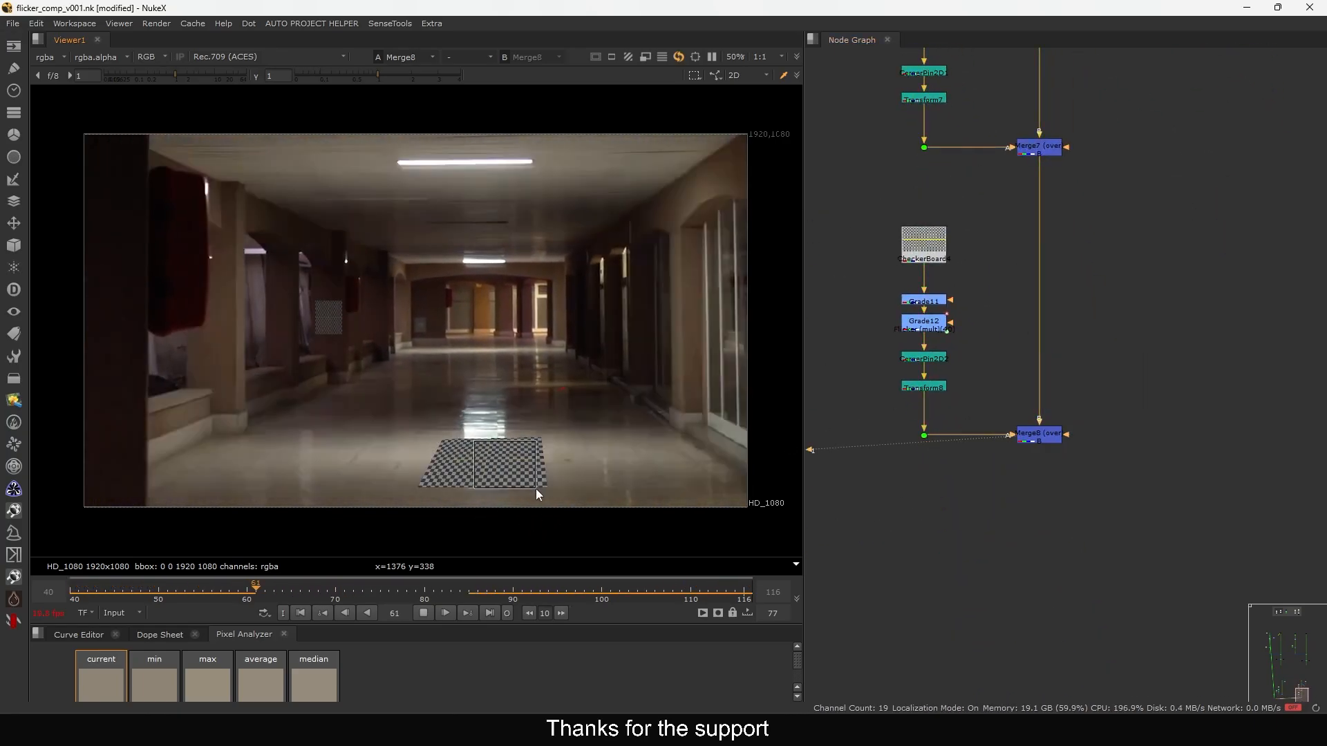
scroll(505, 479, up, 3)
key(k)
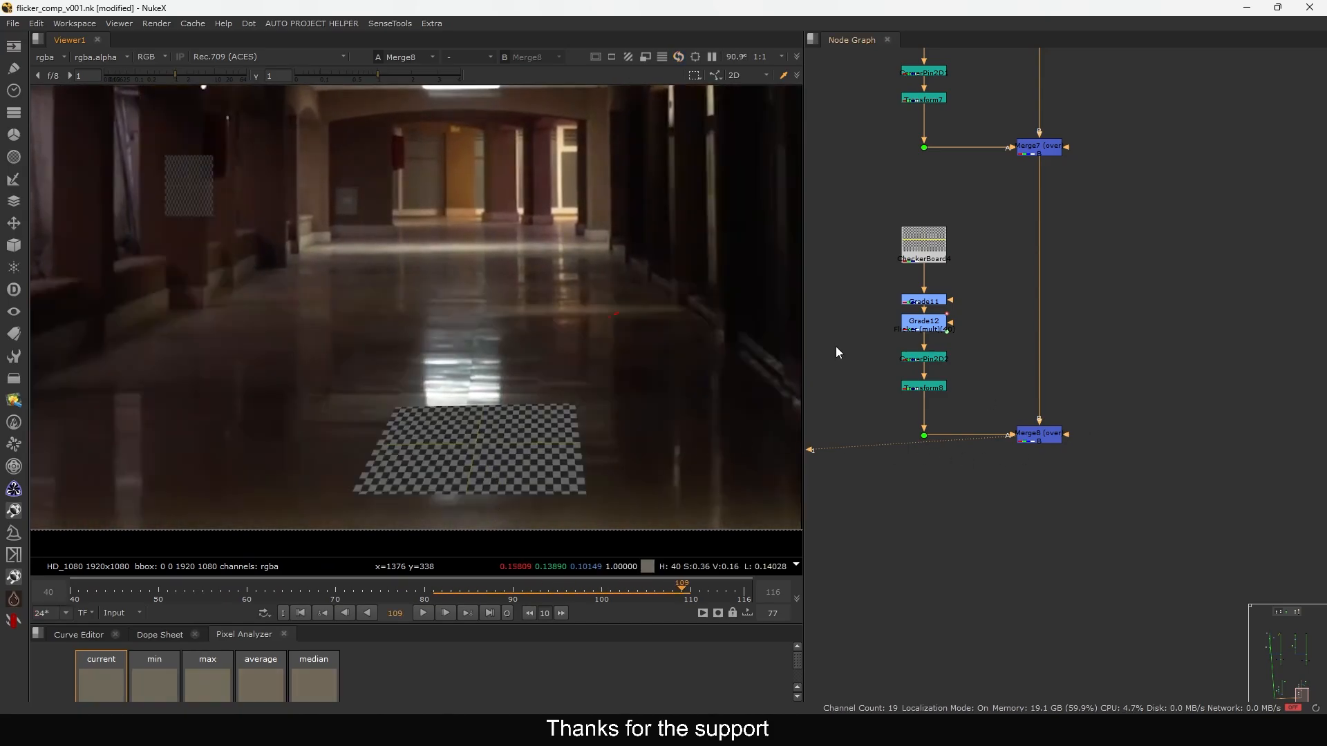
Select Grade12 on the floor checkerboard branch and step back and forth around frame 110 to compare the flicker
click(924, 322)
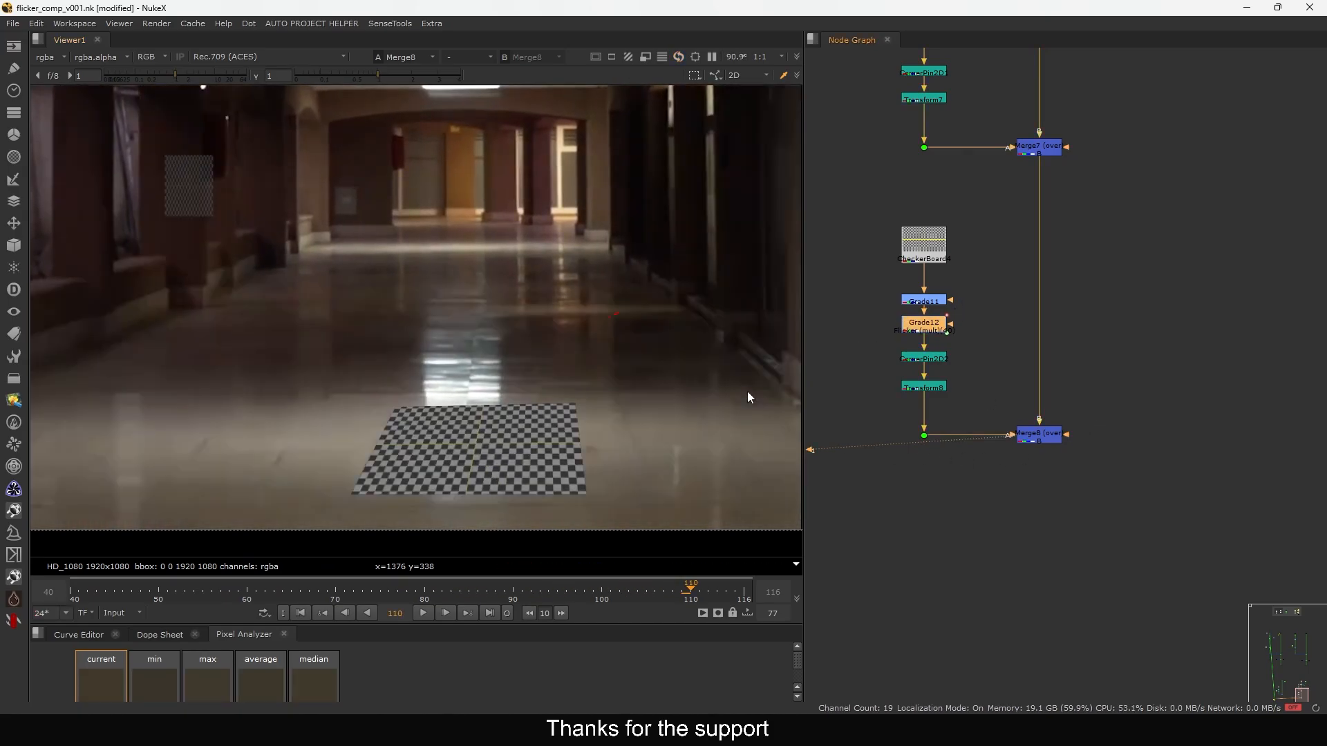
key(Right)
key(Left)
key(Right)
View the apColorSampler5 output and review its mode, reference frame and export settings, then close them
middle_drag(1042, 311, 993, 552)
drag(1135, 250, 1139, 264)
key(1)
double_click(1136, 260)
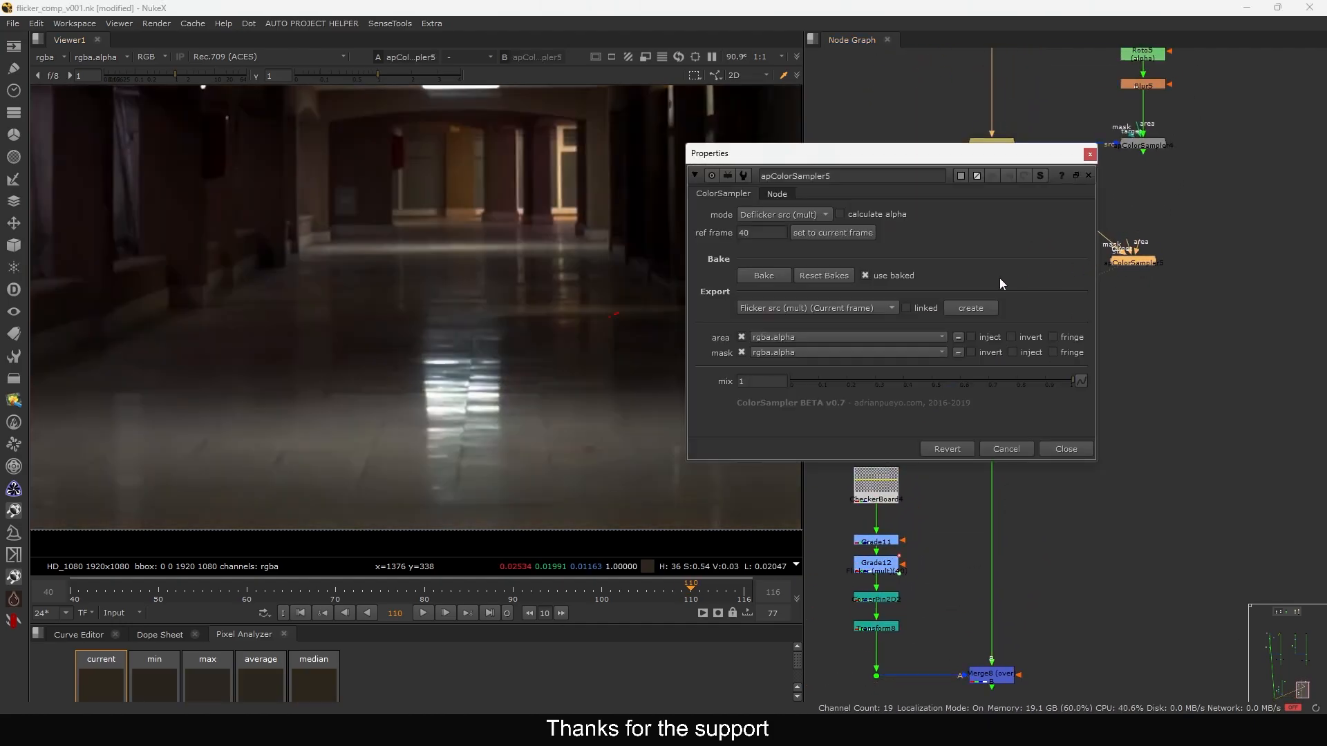
click(1067, 449)
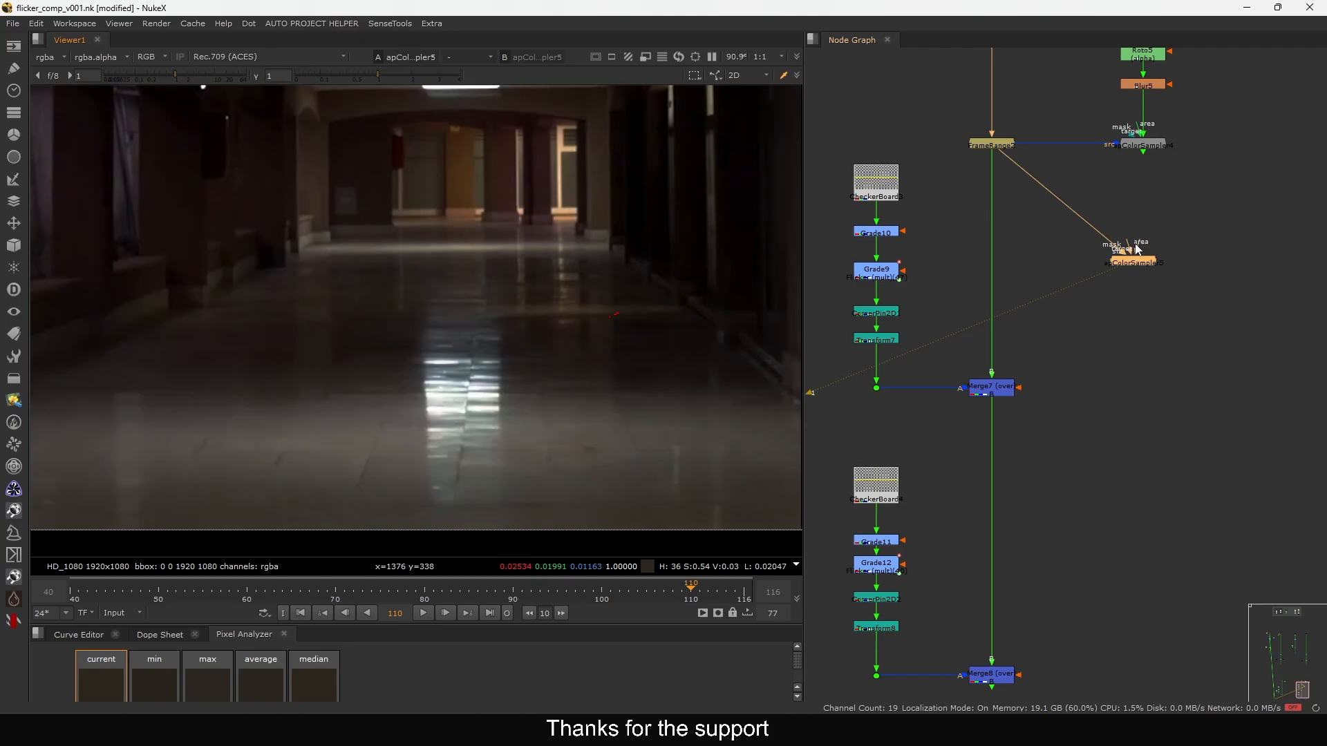
Connect the area input of apColorSampler5 to the dot below the floor checkerboard's transform and view that branch's alpha
drag(1136, 249, 930, 529)
key(1)
key(a)
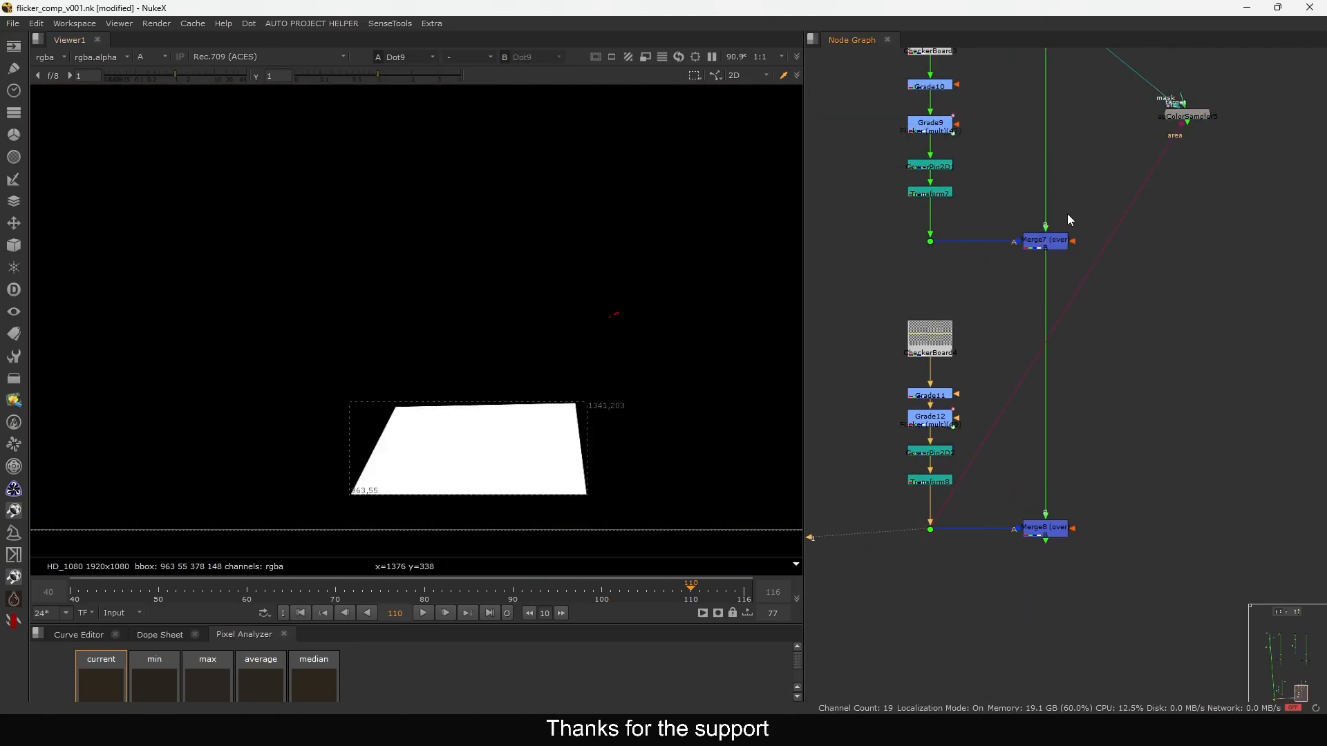
View the apColorSampler5 output in RGB and review its mode, reference frame and bake settings, then close them
middle_drag(1178, 127, 1083, 300)
scroll(1093, 283, up, 4)
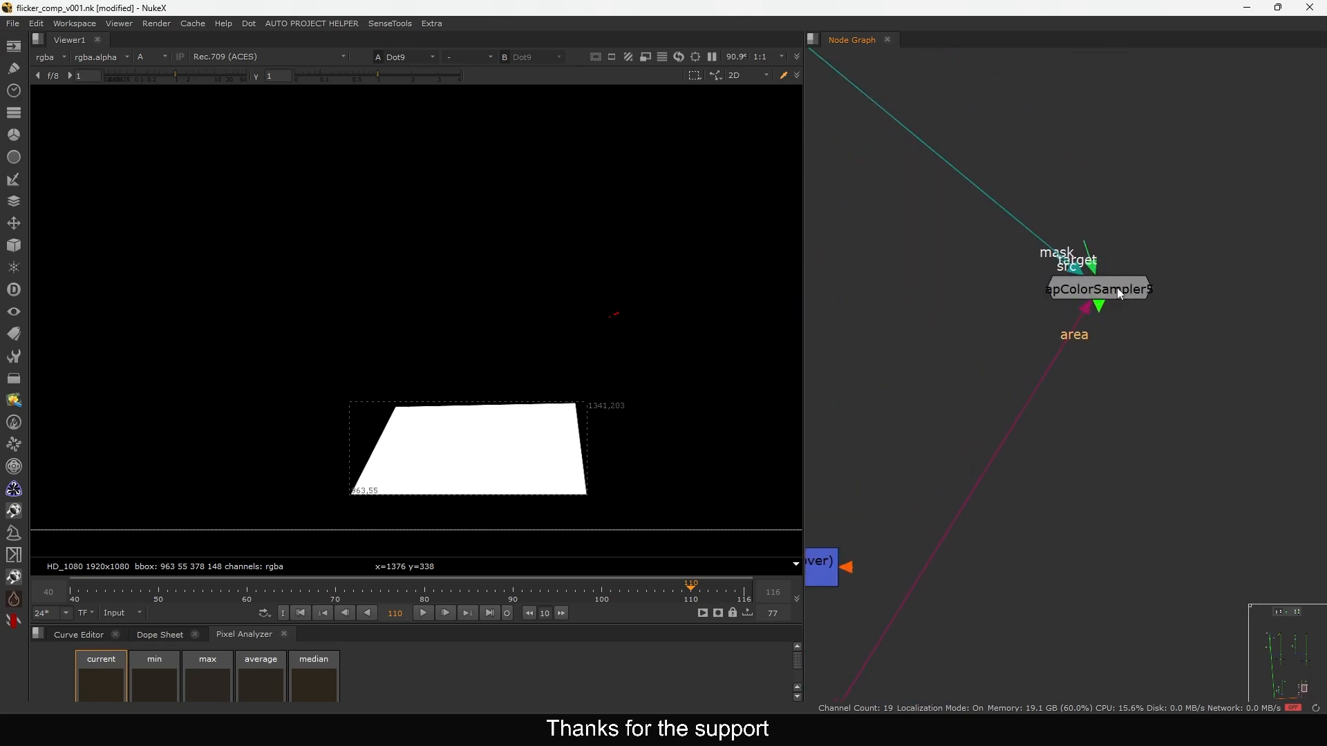
drag(1117, 287, 1116, 246)
key(1)
key(a)
double_click(1100, 242)
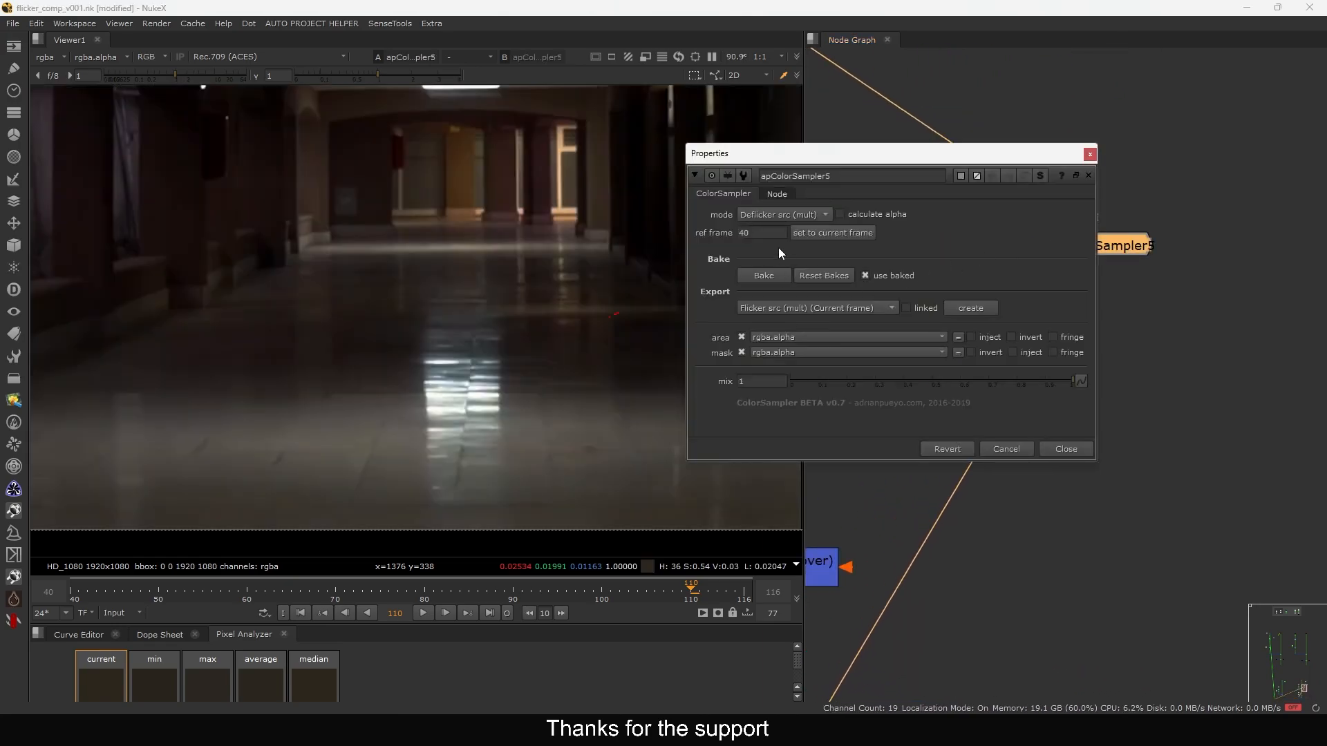
click(1059, 447)
View the Merge8 result and undo the recent apColorSampler5 edits, including its area connection
scroll(1105, 213, down, 8)
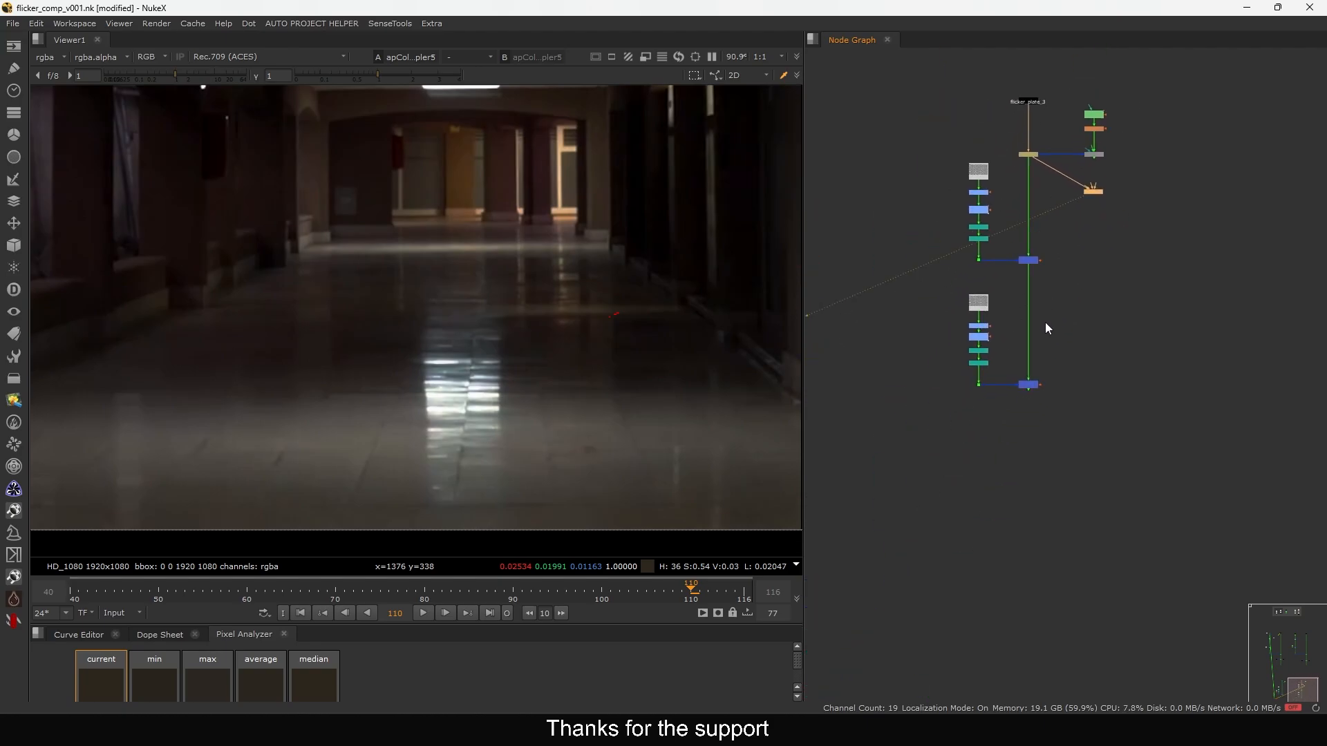
drag(1059, 364, 966, 413)
key(1)
scroll(1022, 386, up, 3)
key(ctrl+z)
key(ctrl+z)
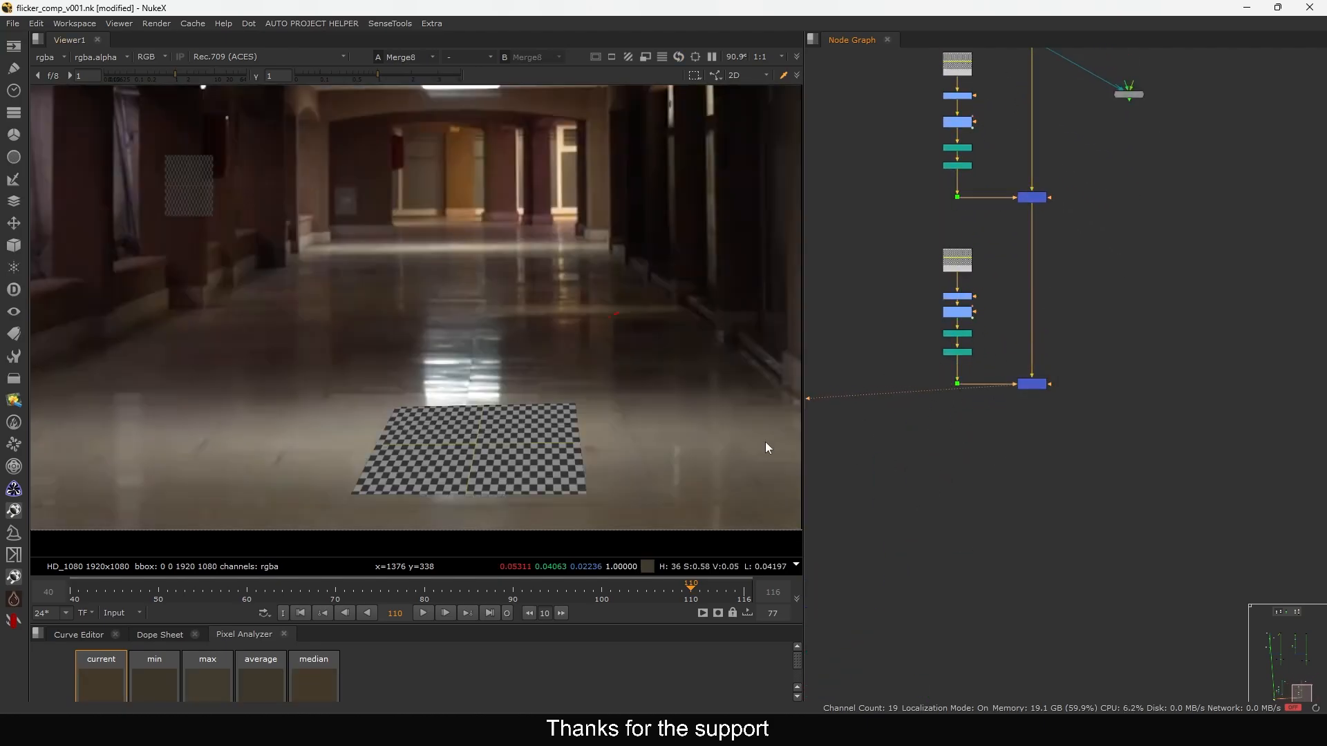
Play back the Merge8 result and stop around frame 97 to examine the floor checkerboard's flicker
key(l)
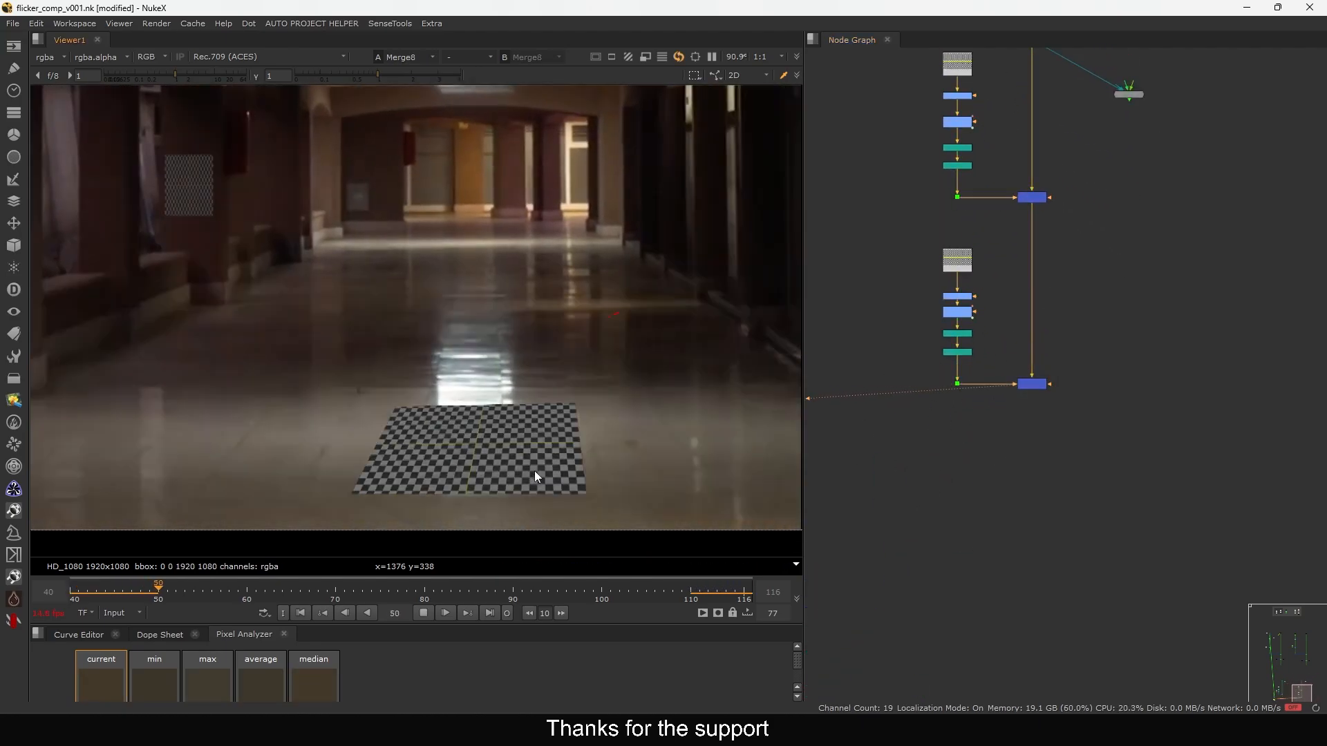
scroll(571, 441, up, 3)
key(k)
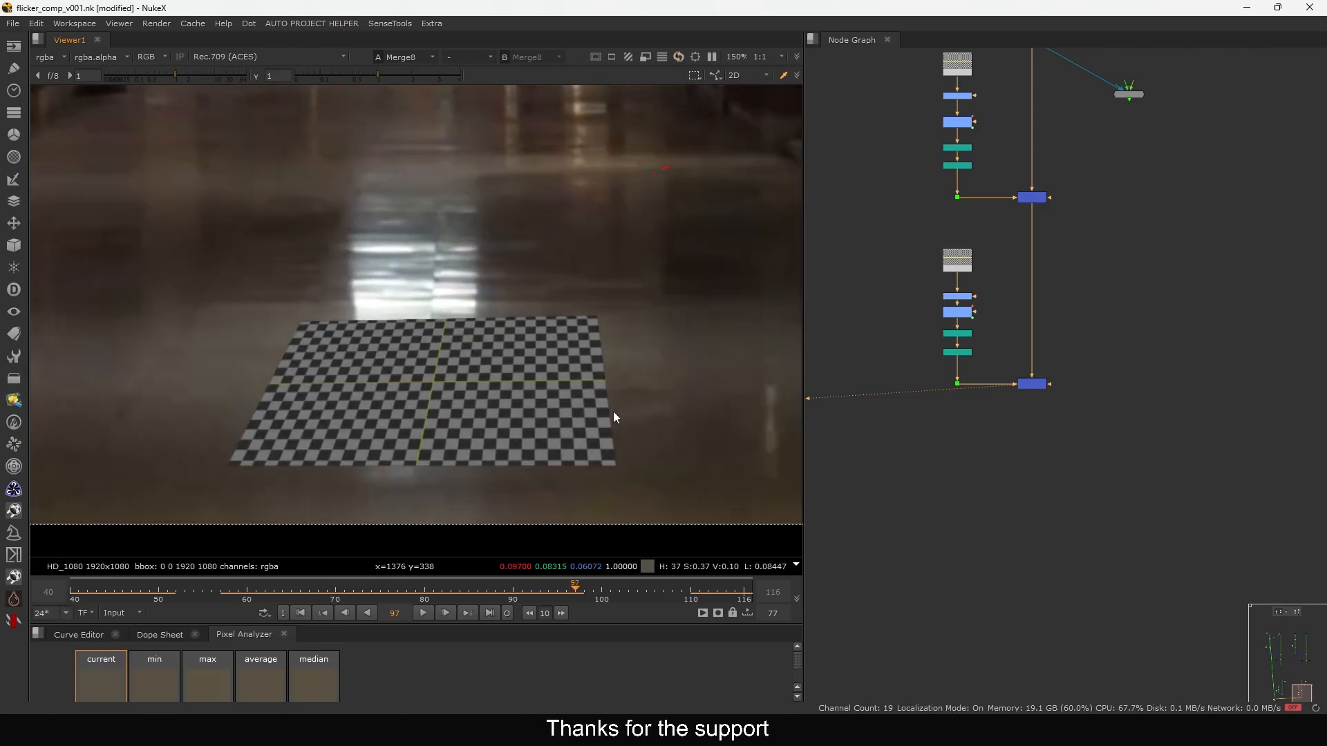
Toggle Grade11 off and on to compare the floor checkerboard's brightness against the plate
scroll(932, 316, up, 8)
click(1055, 212)
key(d)
key(d)
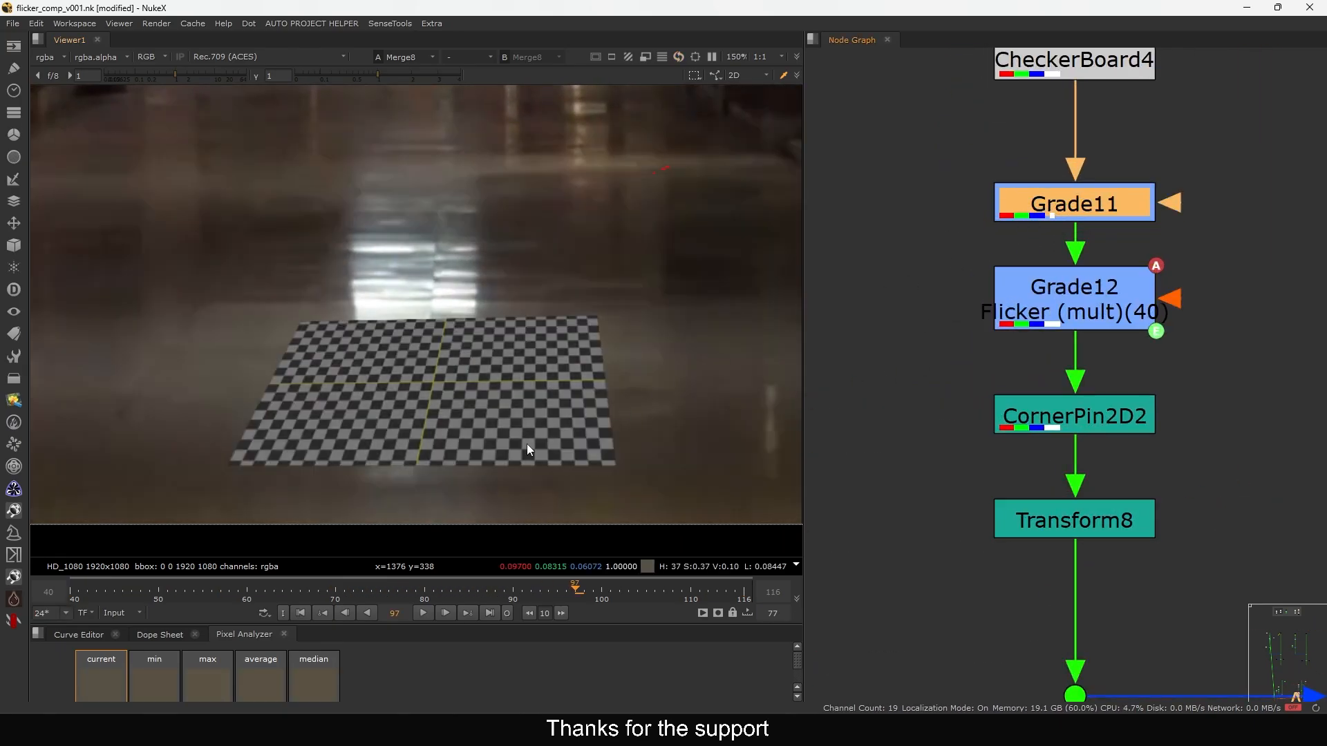
key(f)
Set the gain of Grade11 on the floor checkerboard to 0.38 and close its properties
double_click(1060, 207)
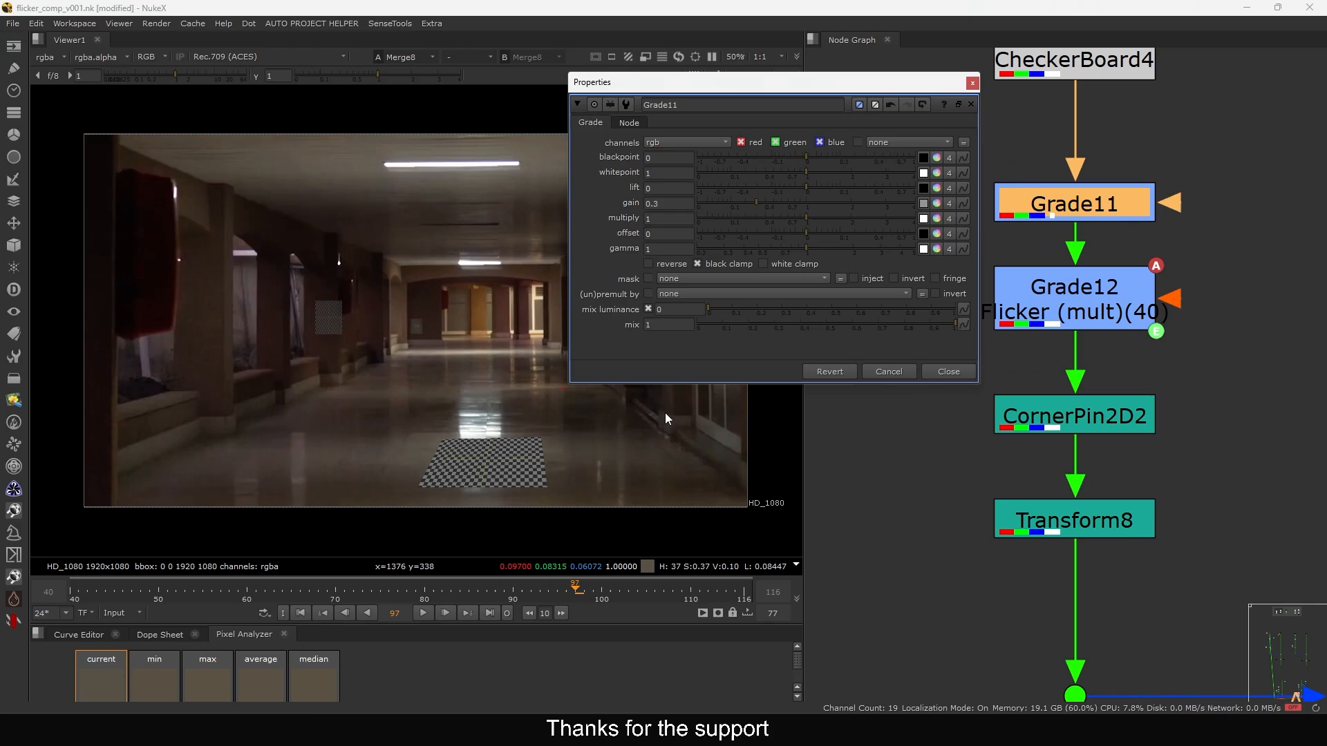
middle_drag(544, 480, 400, 404)
scroll(400, 403, up, 4)
drag(757, 208, 764, 213)
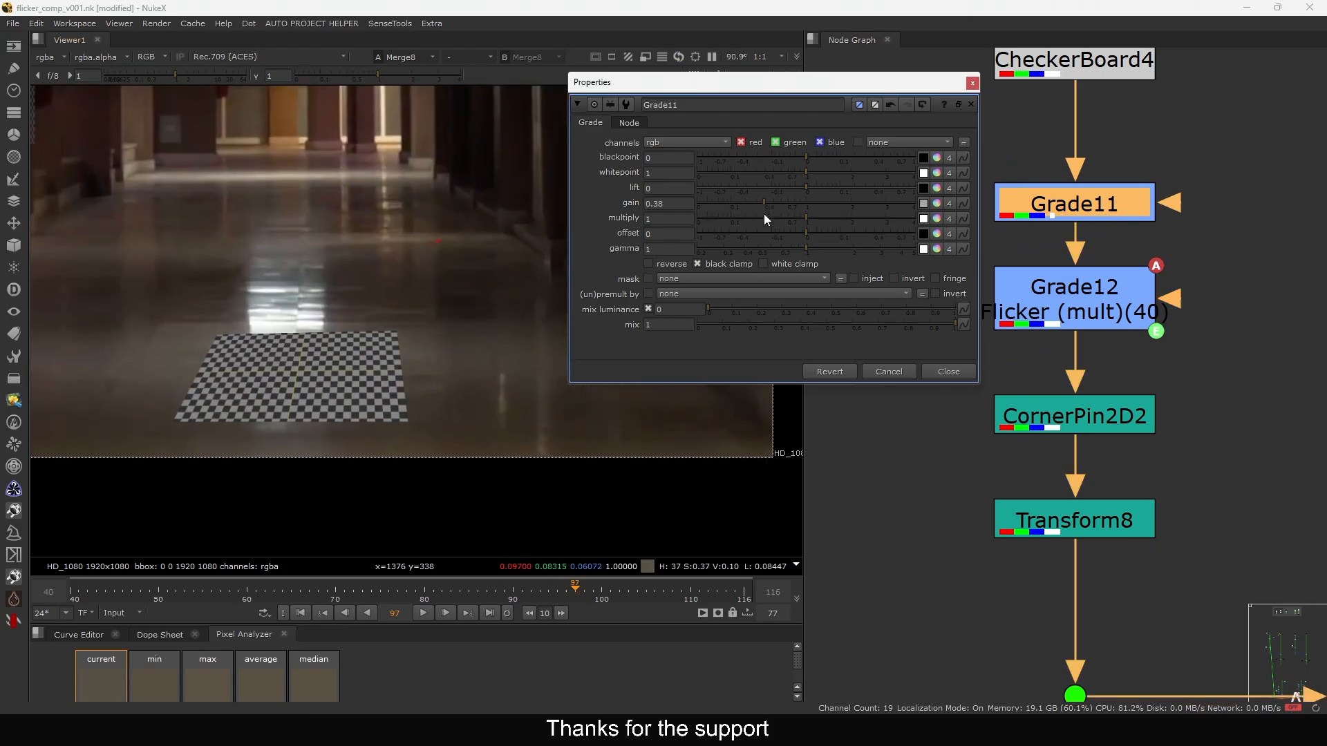
click(940, 363)
Move CornerPin2D2 and Transform8 together further down the branch to widen the gap below Grade12
scroll(929, 367, down, 3)
middle_drag(909, 451, 903, 432)
drag(904, 368, 1032, 452)
click(1032, 452)
click(1041, 387)
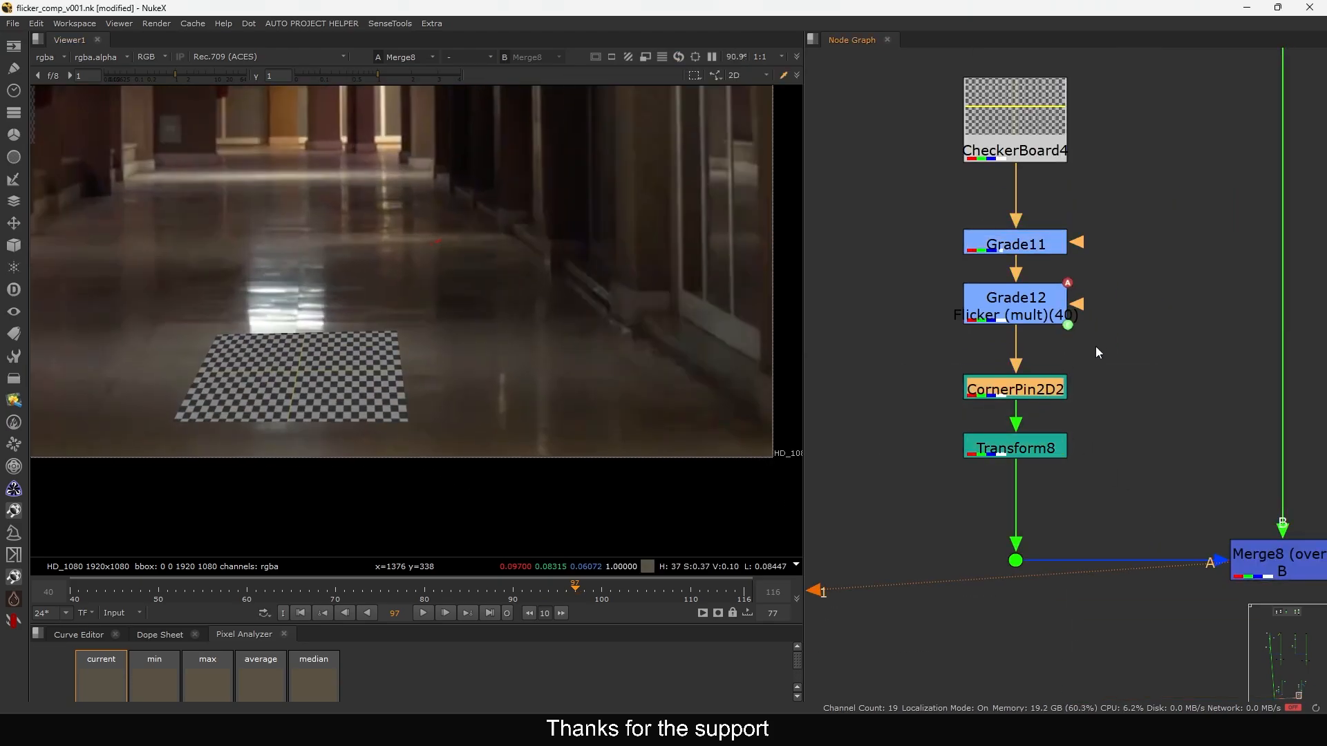
shift+click(986, 449)
drag(1020, 389, 1021, 430)
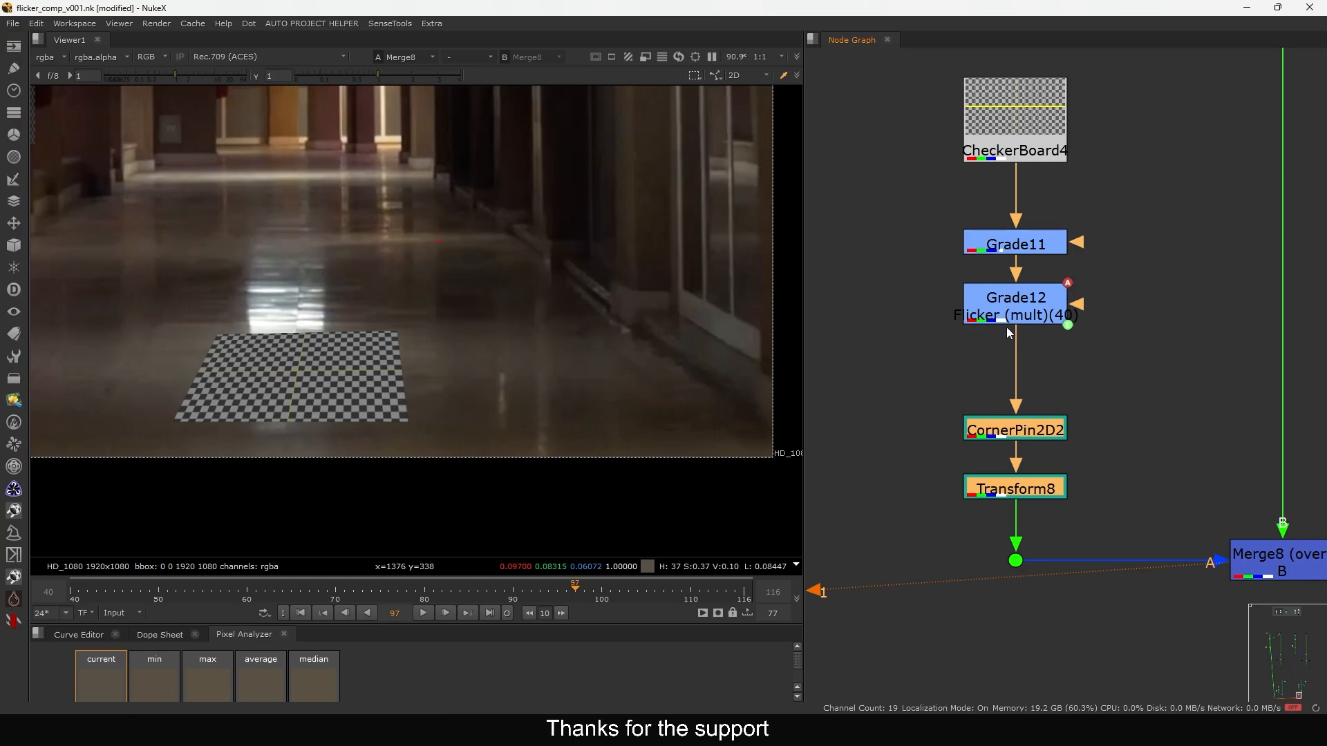
Look over the flicker comp branches in the node graph, from the corridor setup to the Denoise_plate setups
key(f)
key(f)
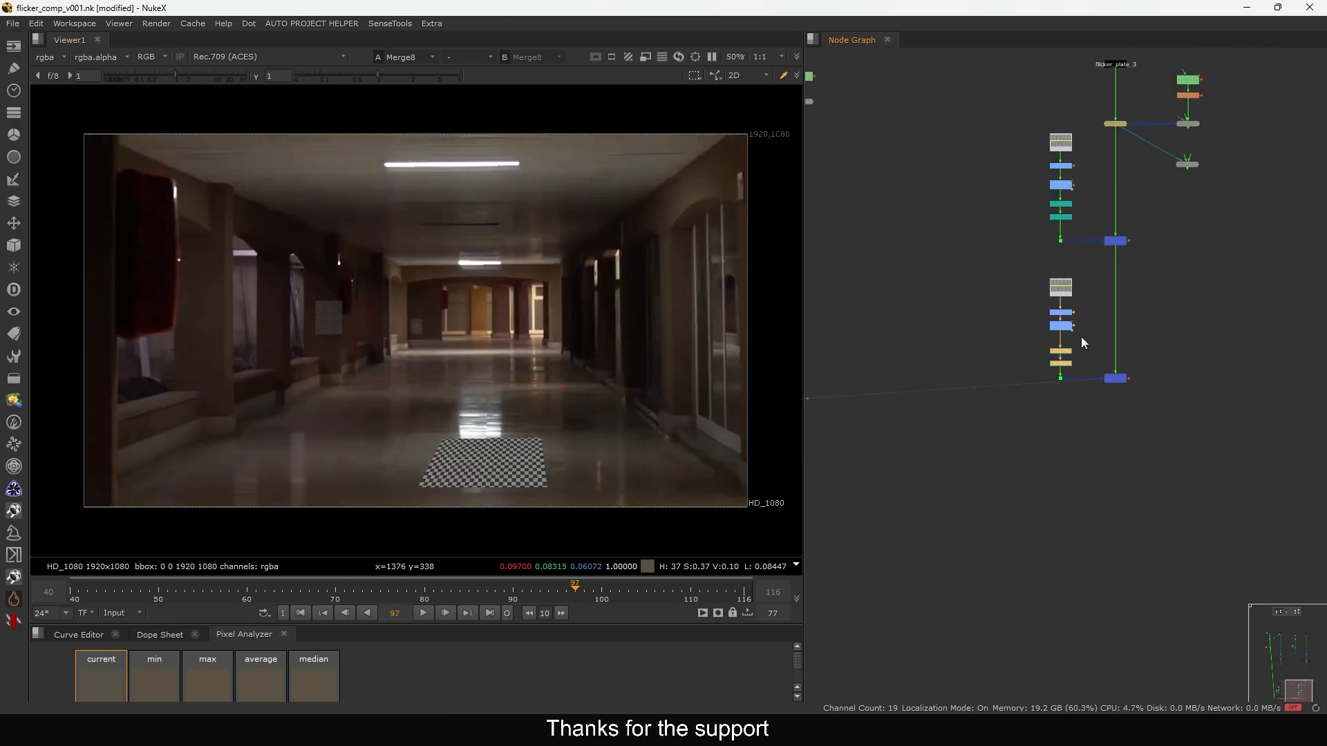
drag(1193, 149, 957, 546)
scroll(1090, 300, down, 5)
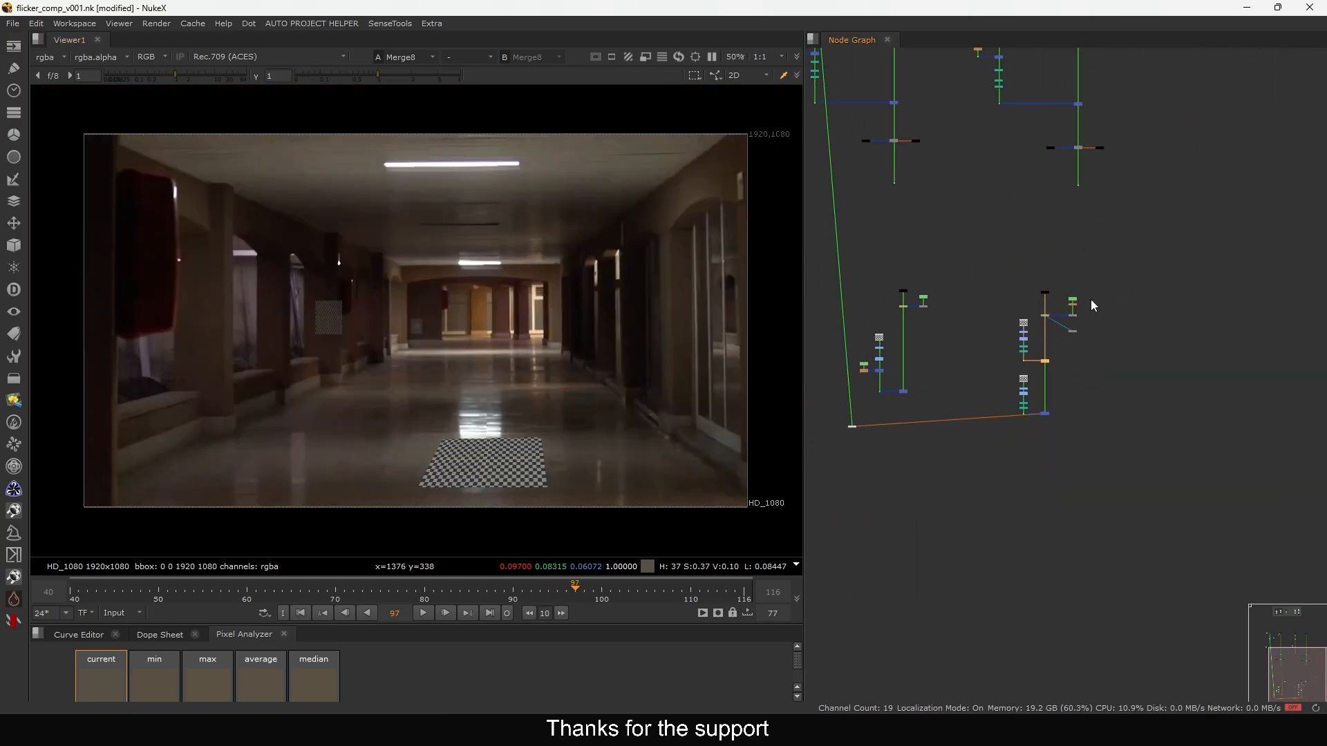
scroll(1054, 362, up, 4)
click(1035, 543)
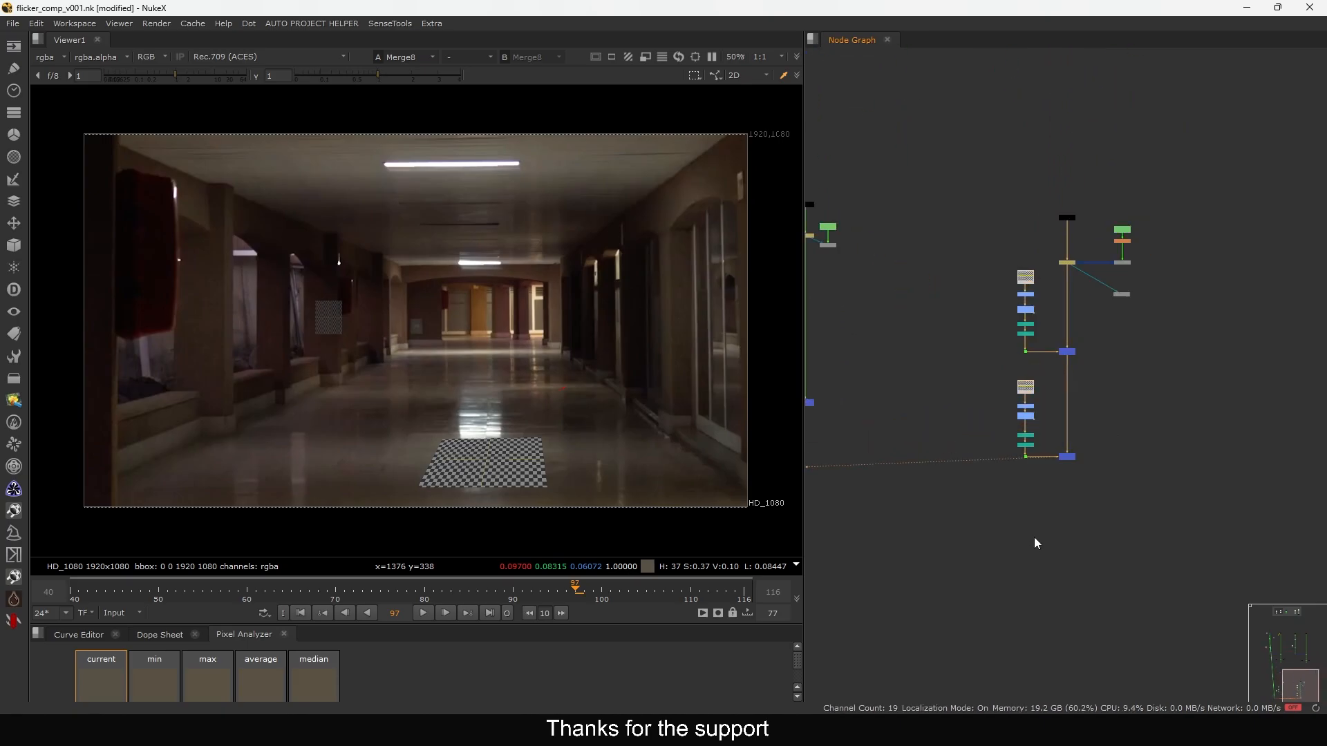
scroll(512, 442, up, 4)
key(f)
scroll(963, 315, down, 4)
middle_drag(965, 316, 969, 327)
drag(1139, 239, 817, 470)
middle_drag(885, 307, 952, 313)
scroll(952, 314, up, 7)
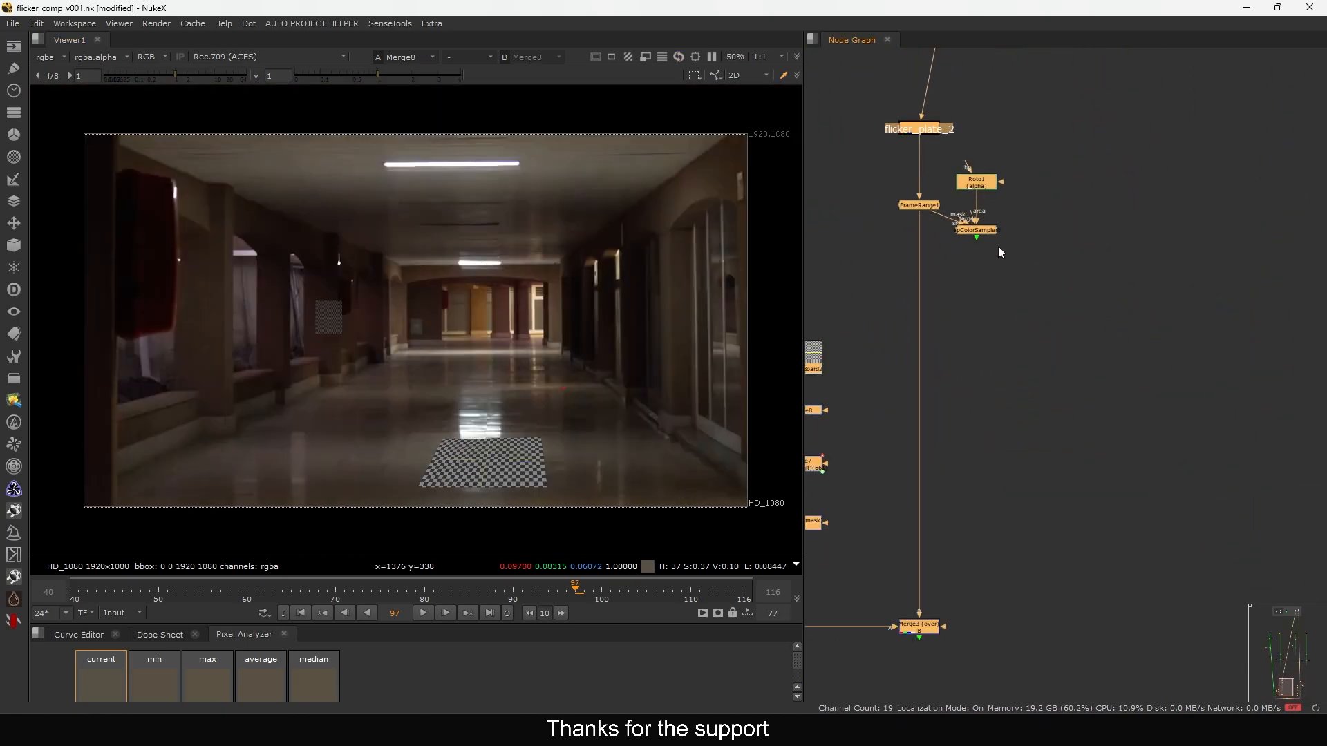
middle_drag(998, 246, 1010, 289)
drag(1057, 240, 988, 291)
scroll(919, 329, down, 4)
scroll(947, 411, up, 5)
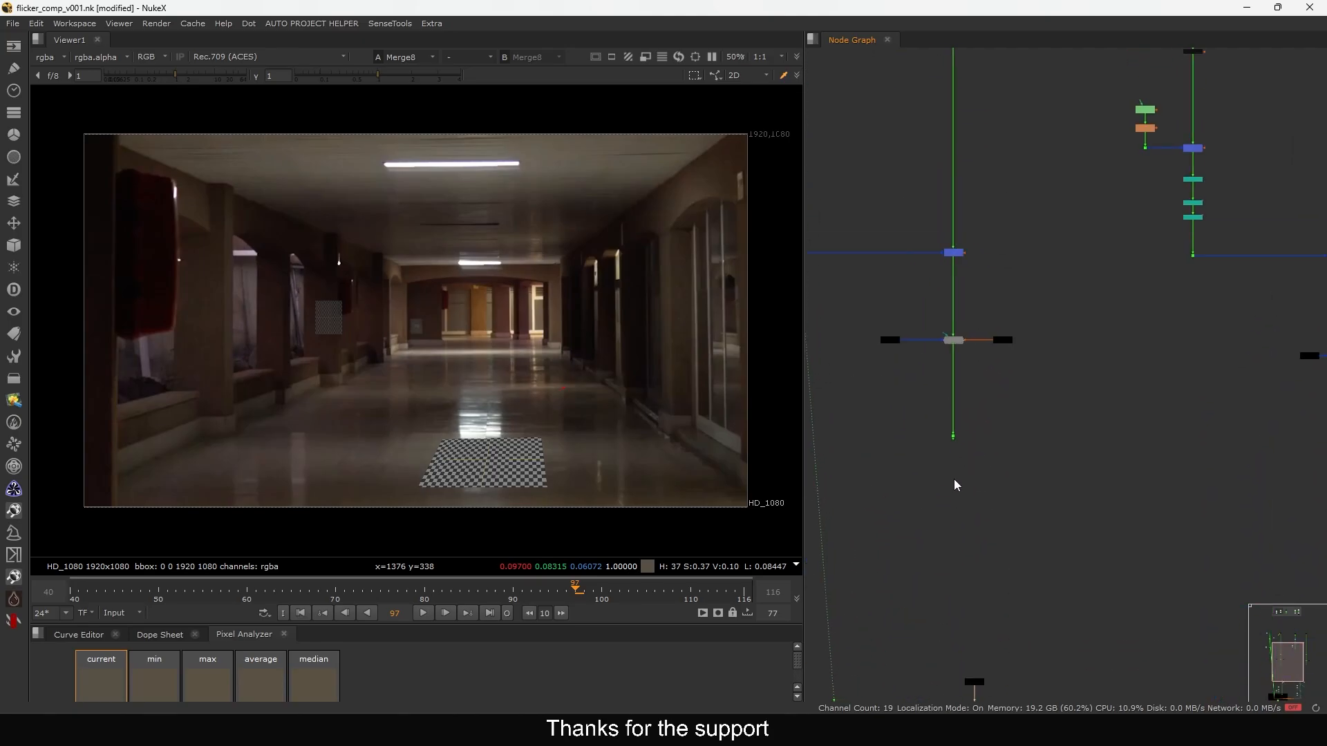
View the Denoise_plate stamp, restrict the playback range to frames 94–181 and play the flickering plate
middle_drag(967, 454, 959, 576)
drag(1011, 218, 935, 275)
key(1)
scroll(936, 273, up, 1)
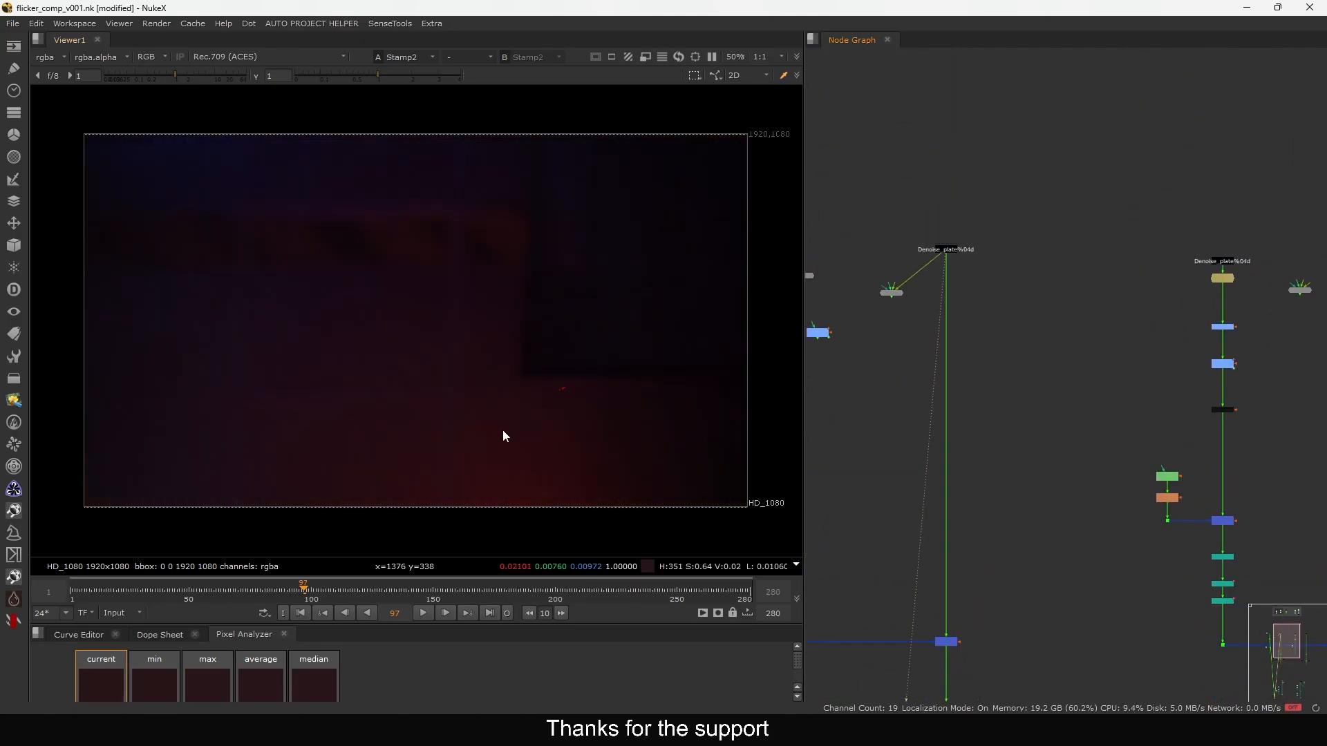
click(743, 616)
click(424, 613)
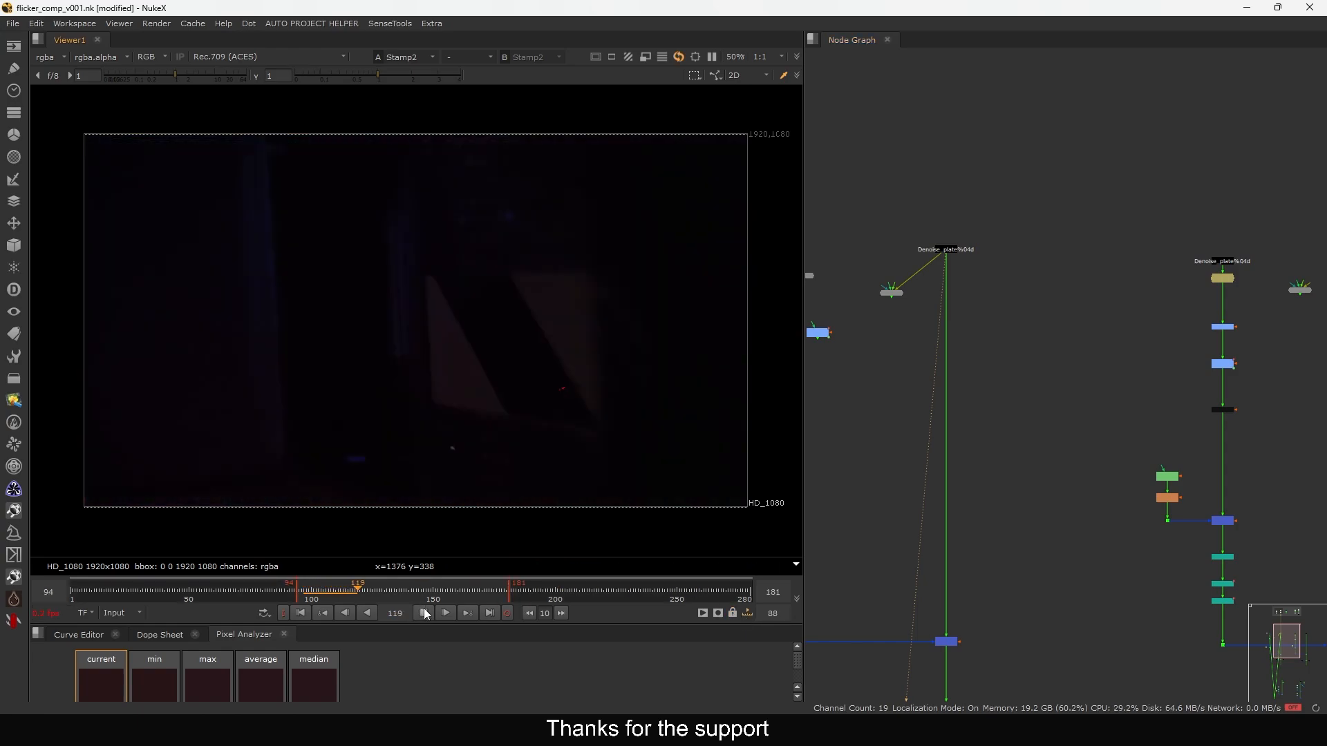
click(424, 613)
Add a CurveTool node fed by the Denoise_plate stamp, place it beside the main branch and view it
scroll(1016, 295, up, 2)
key(Tab)
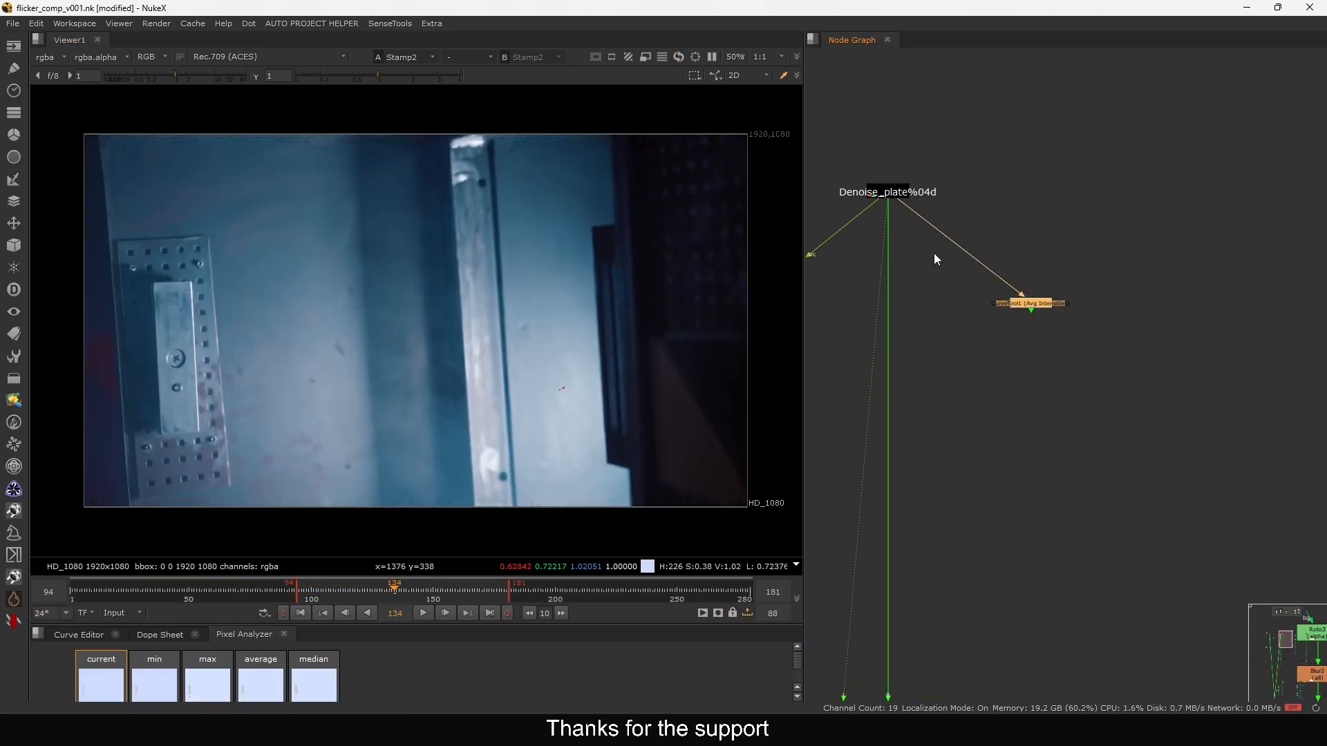
drag(1031, 302, 1039, 266)
key(1)
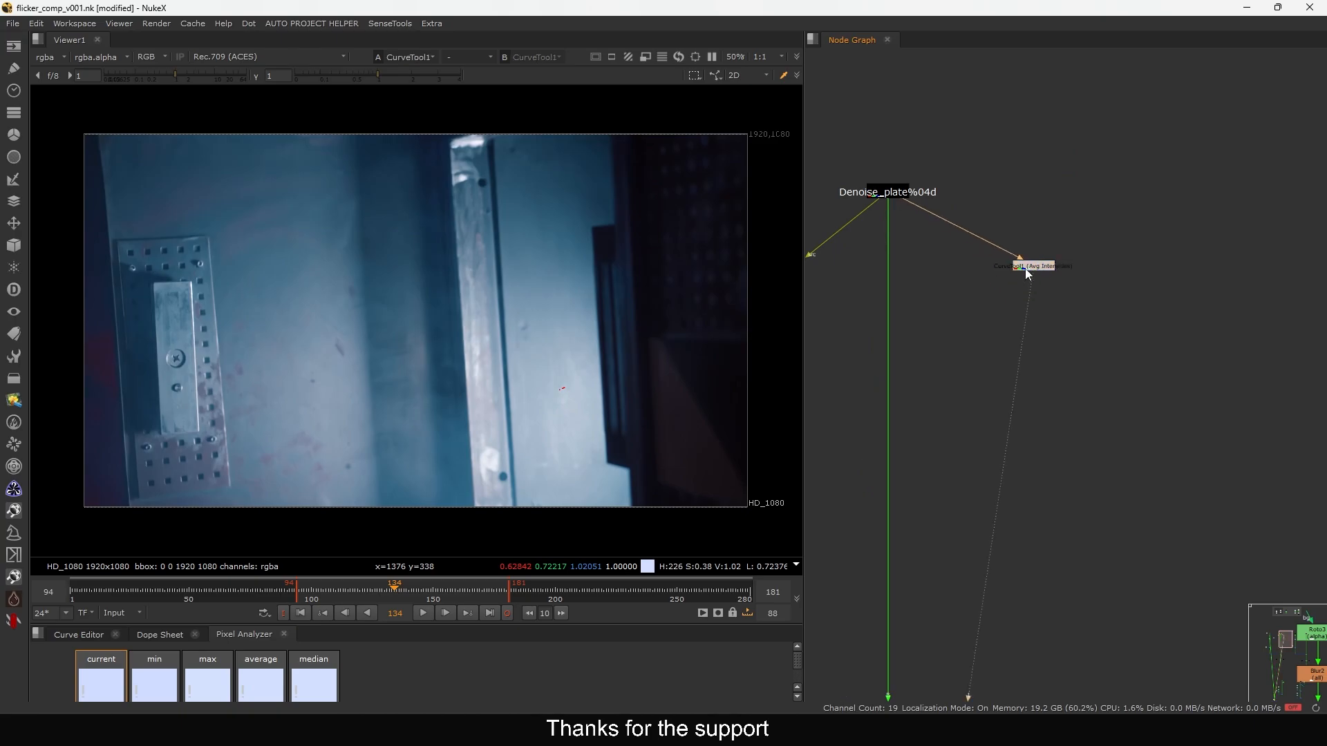
Enlarge the CurveTool1 region of interest to nearly the whole frame, about x 16, y 26, r 1884, t 1050
scroll(1030, 273, up, 3)
double_click(1058, 255)
click(1060, 254)
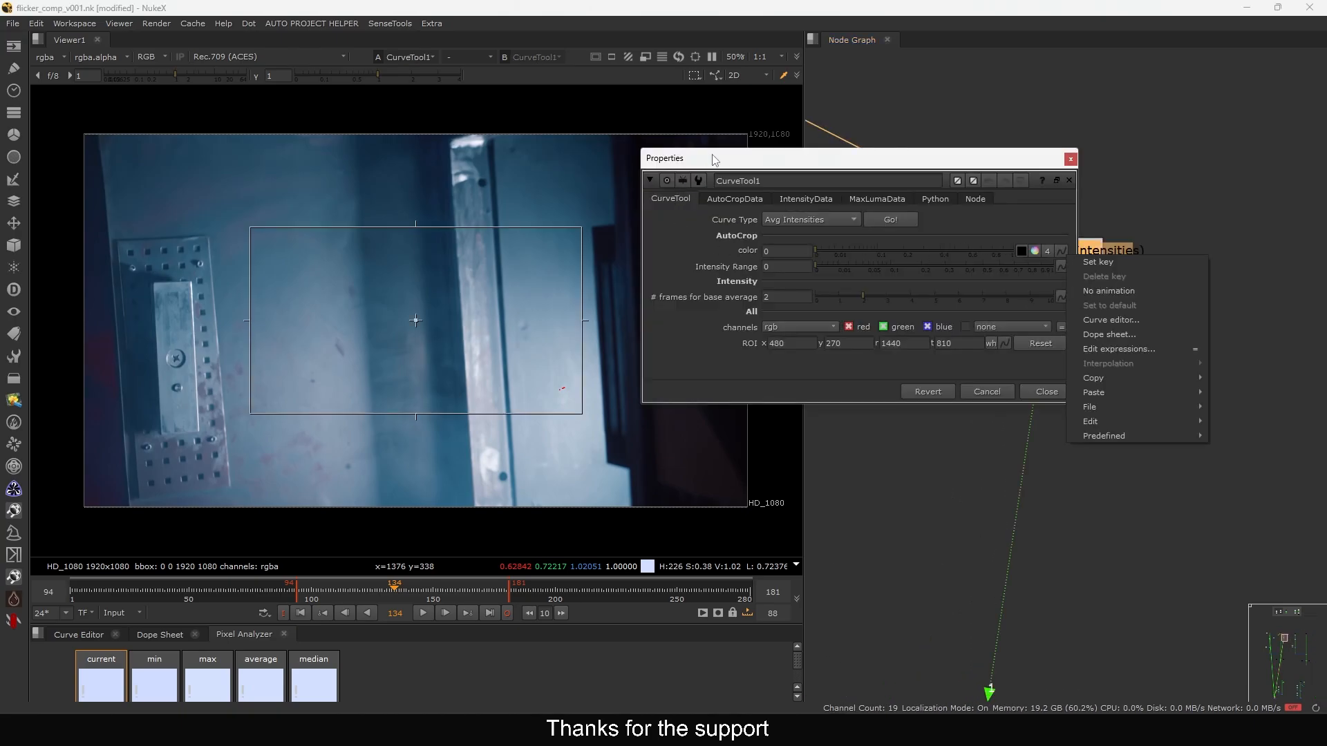
click(713, 157)
drag(784, 154, 871, 115)
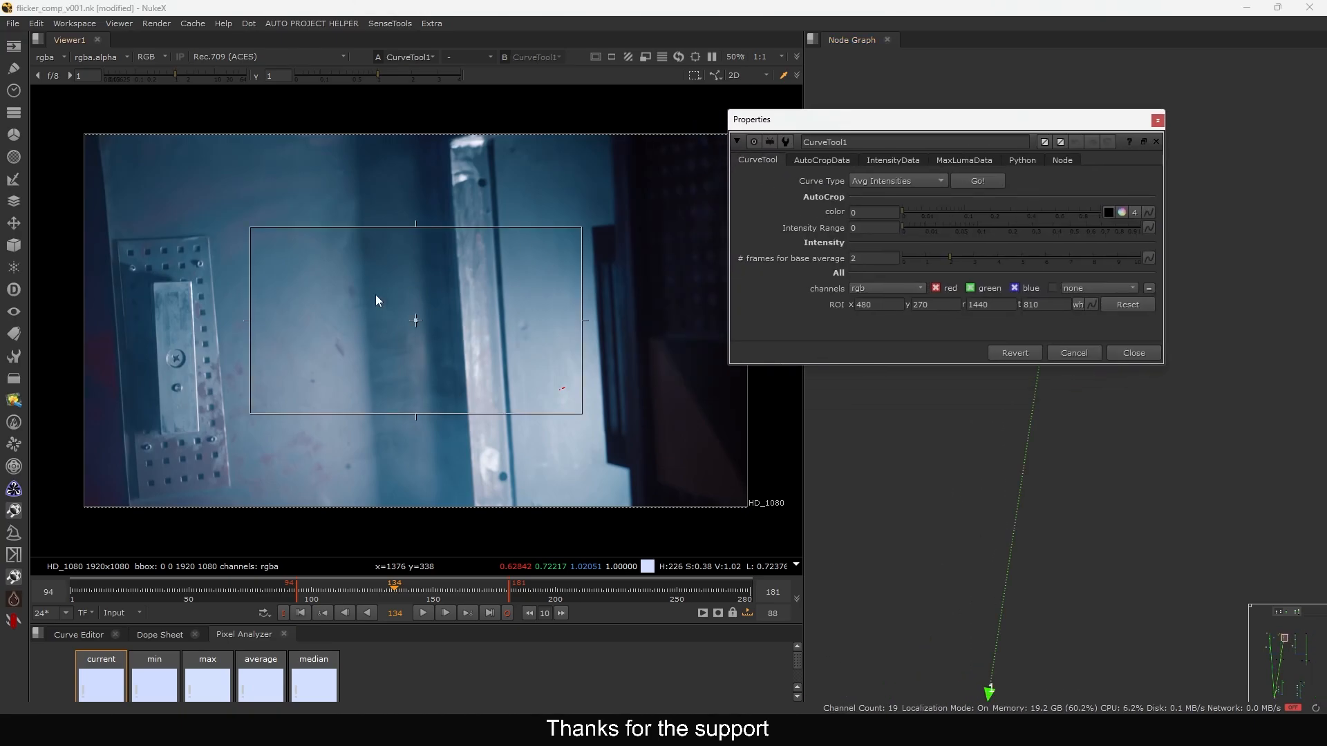
drag(259, 237, 89, 143)
drag(580, 415, 733, 498)
drag(802, 120, 747, 119)
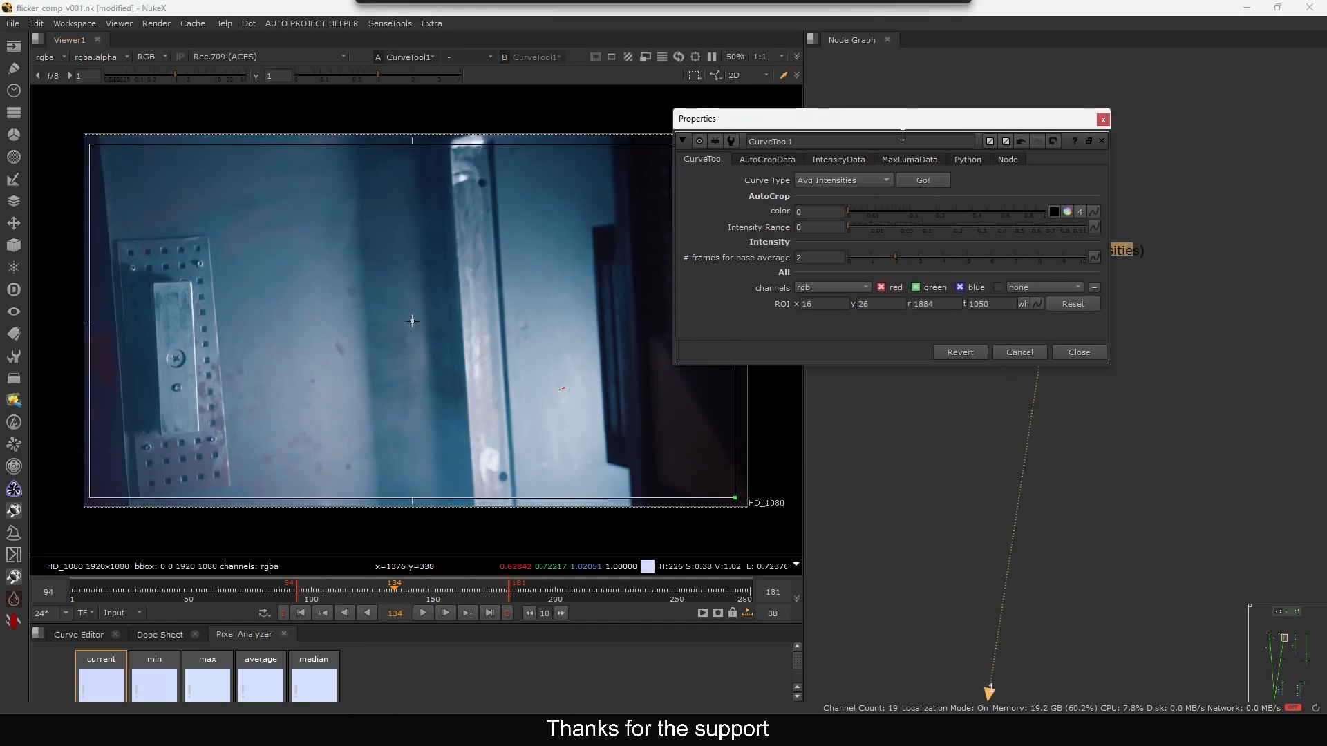
Set the frames for base average to 1 and run the Avg Intensities analysis over frames 94-181
drag(810, 258, 741, 284)
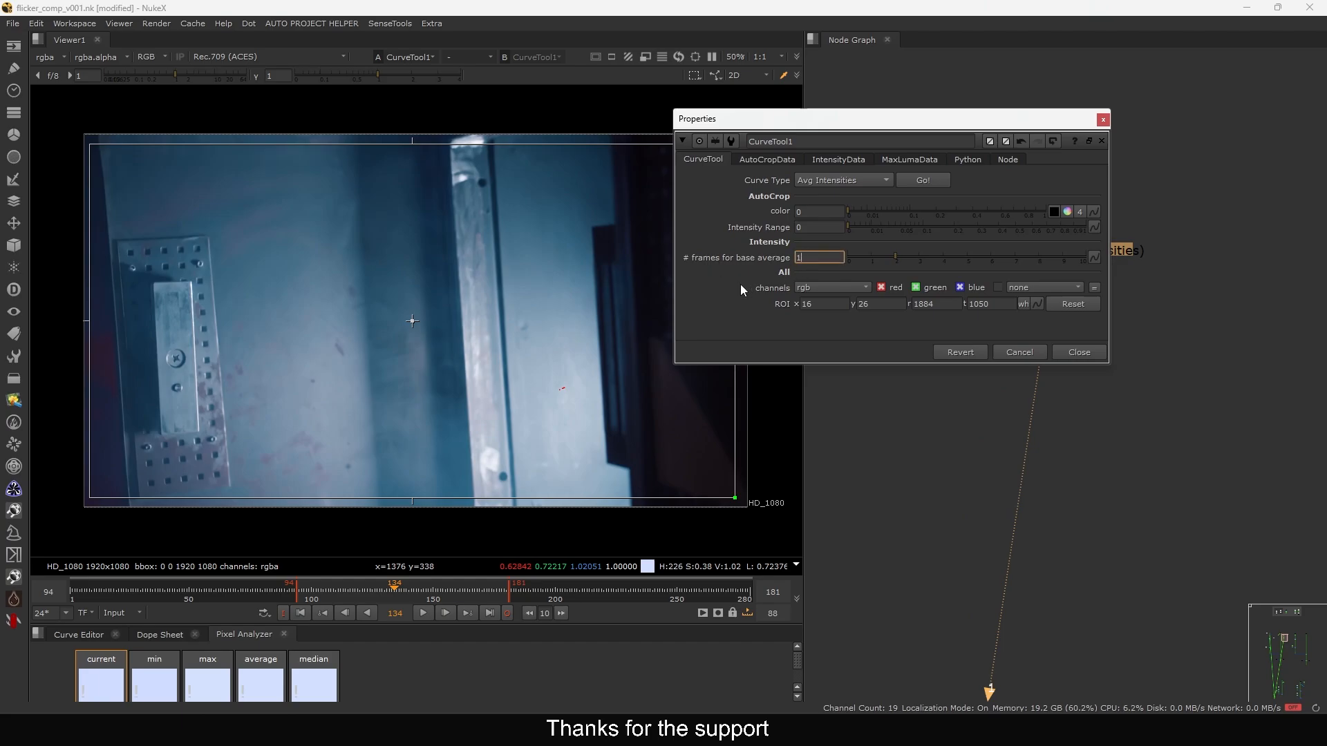
text(1)
key(Return)
click(921, 181)
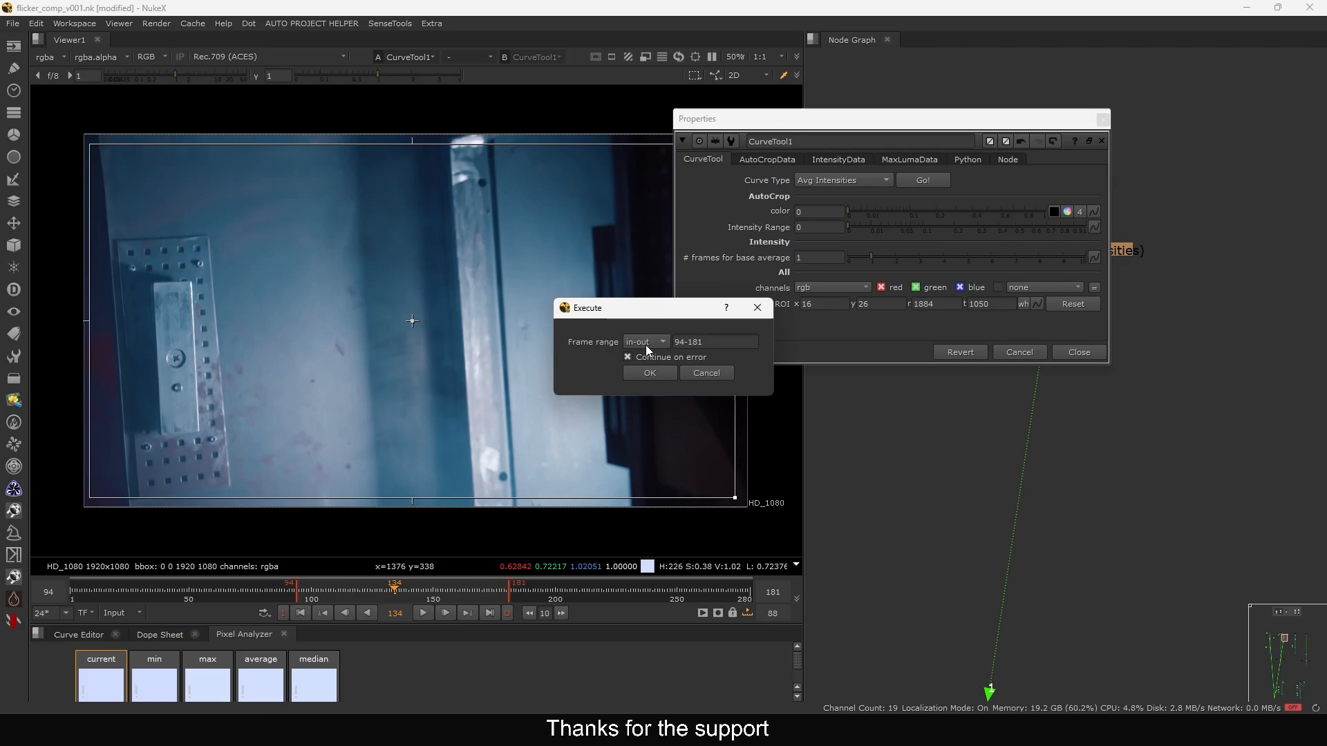
click(653, 373)
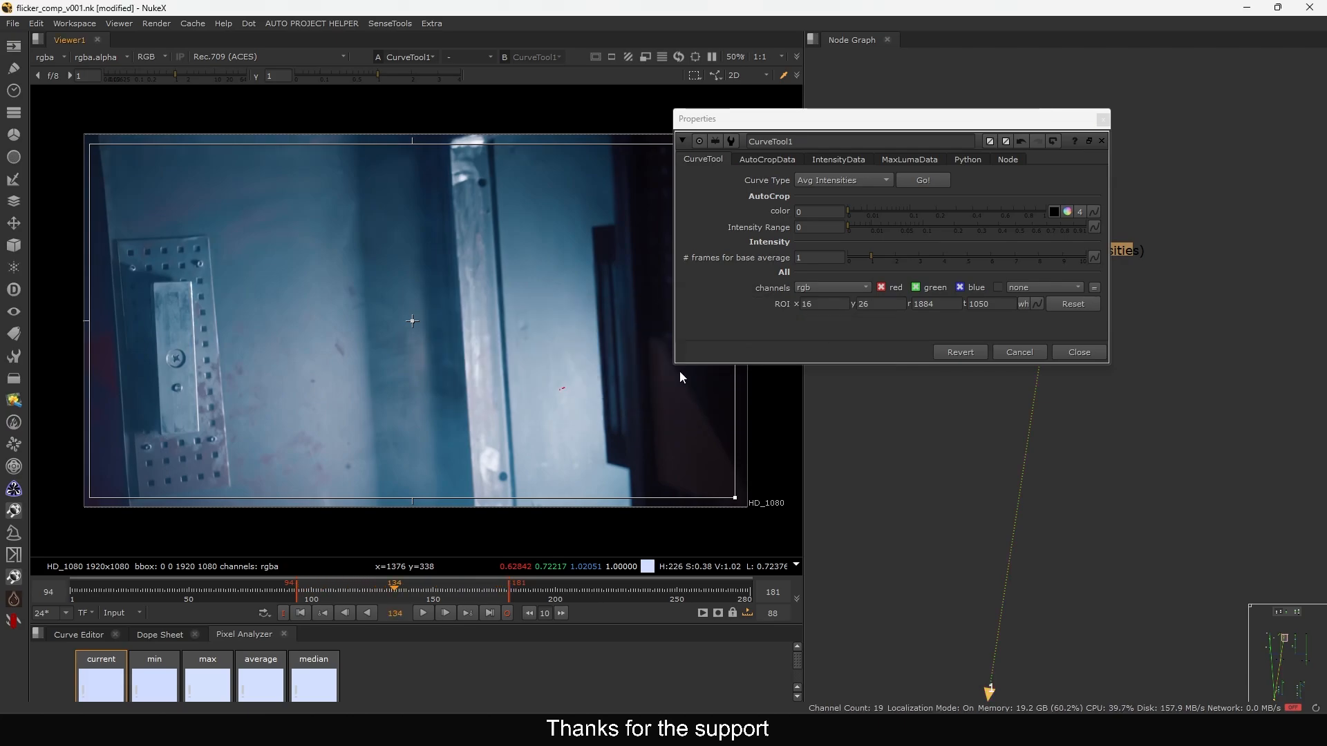
Show CurveTool1's intensity data and add a Grade node below it, with both property windows accessible
click(838, 159)
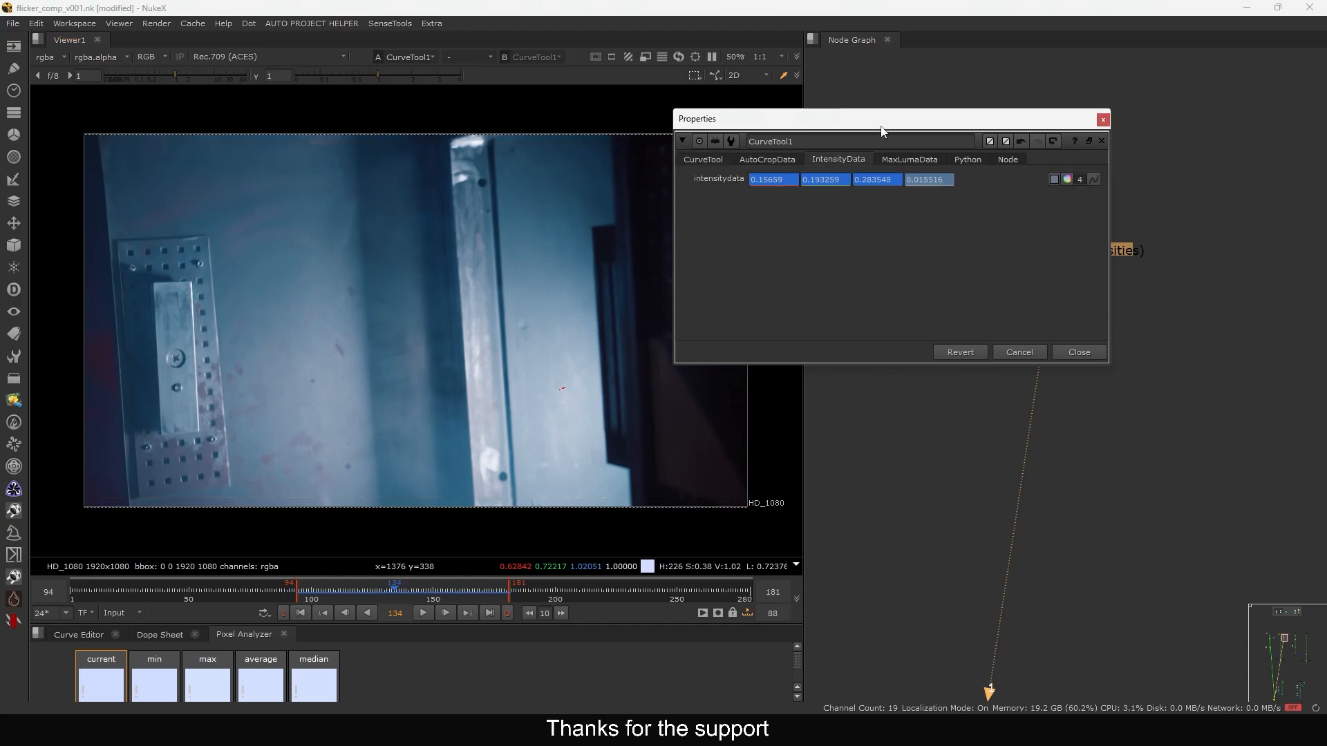
drag(828, 118, 641, 82)
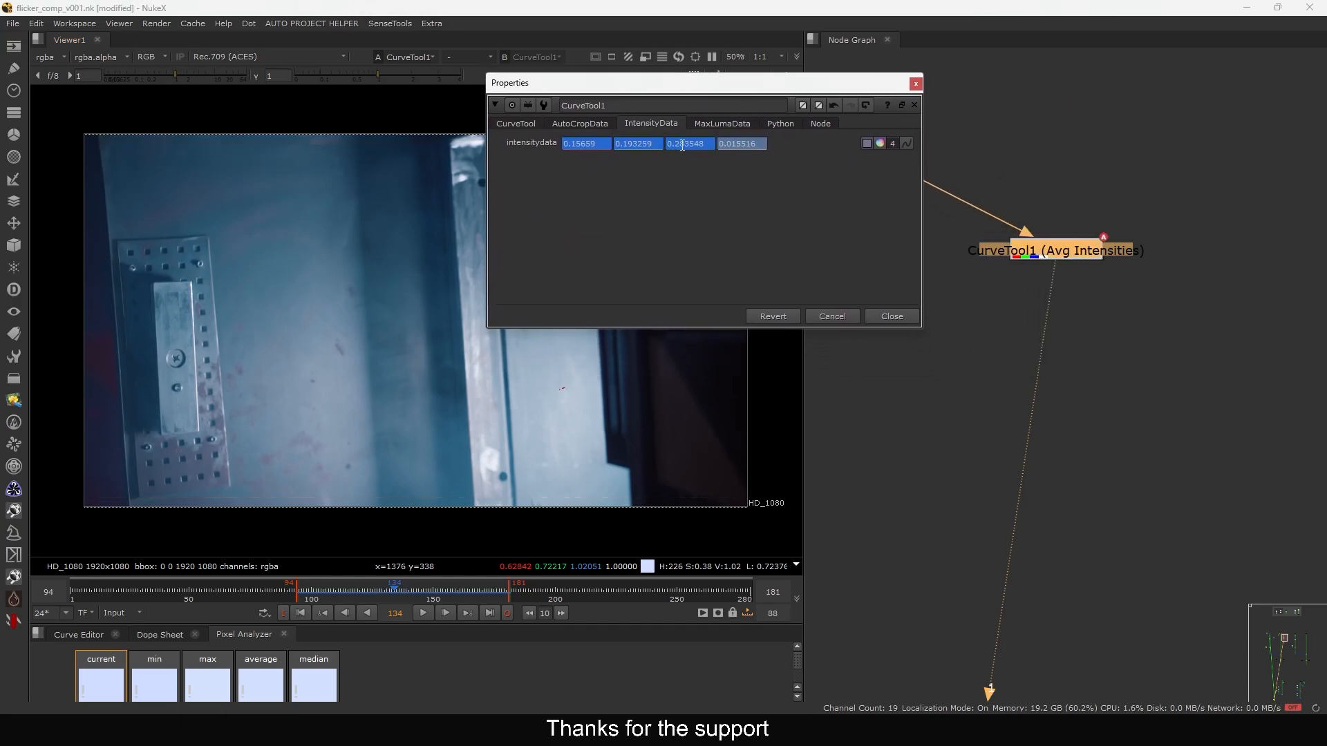
drag(1057, 252, 1075, 232)
click(1129, 342)
key(g)
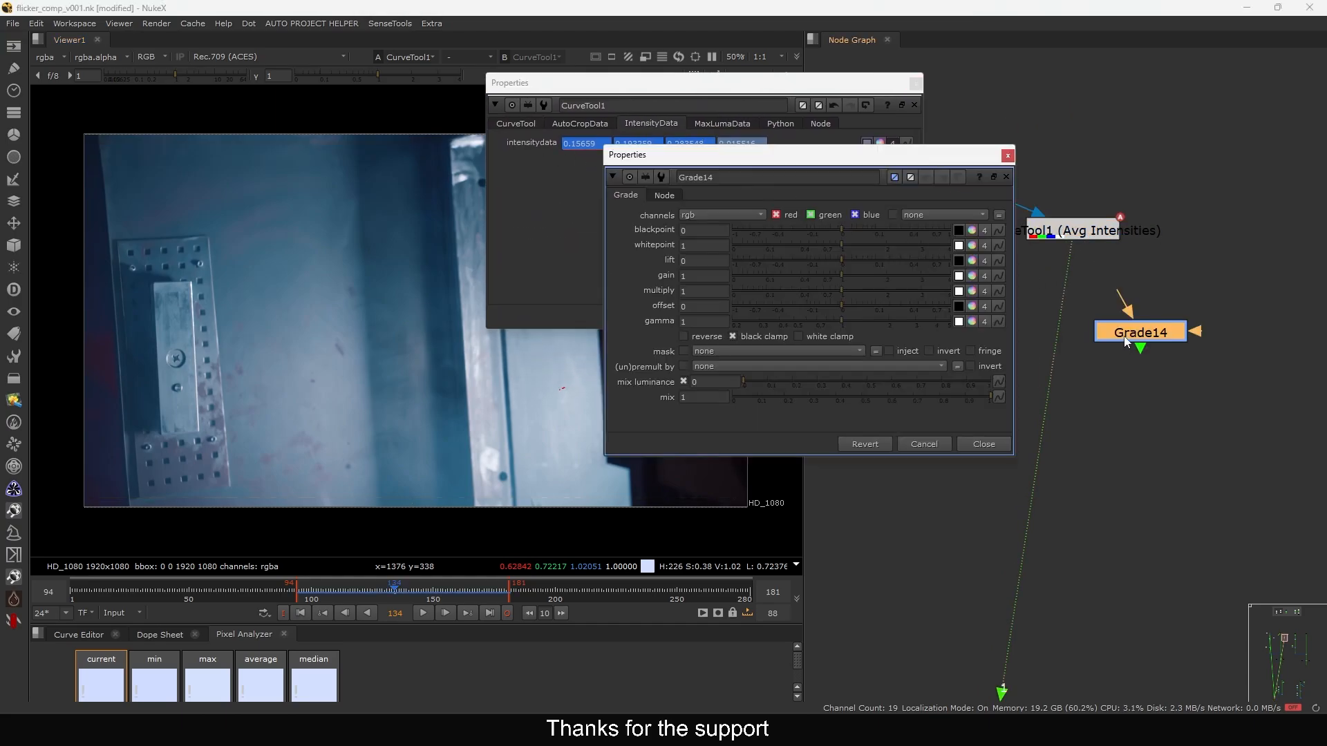
drag(1131, 334, 1126, 341)
drag(928, 155, 852, 247)
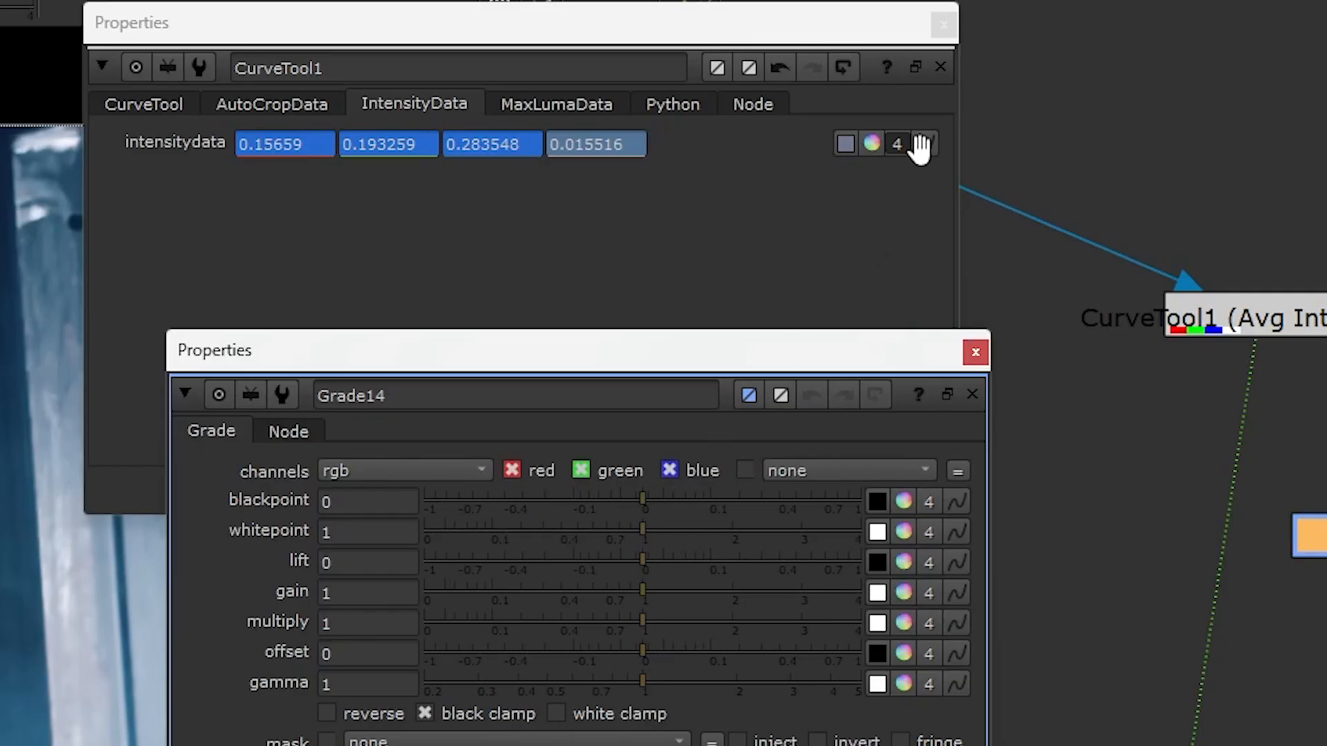
Link the multiply value of Grade14 to the animated intensitydata of CurveTool1
click(921, 155)
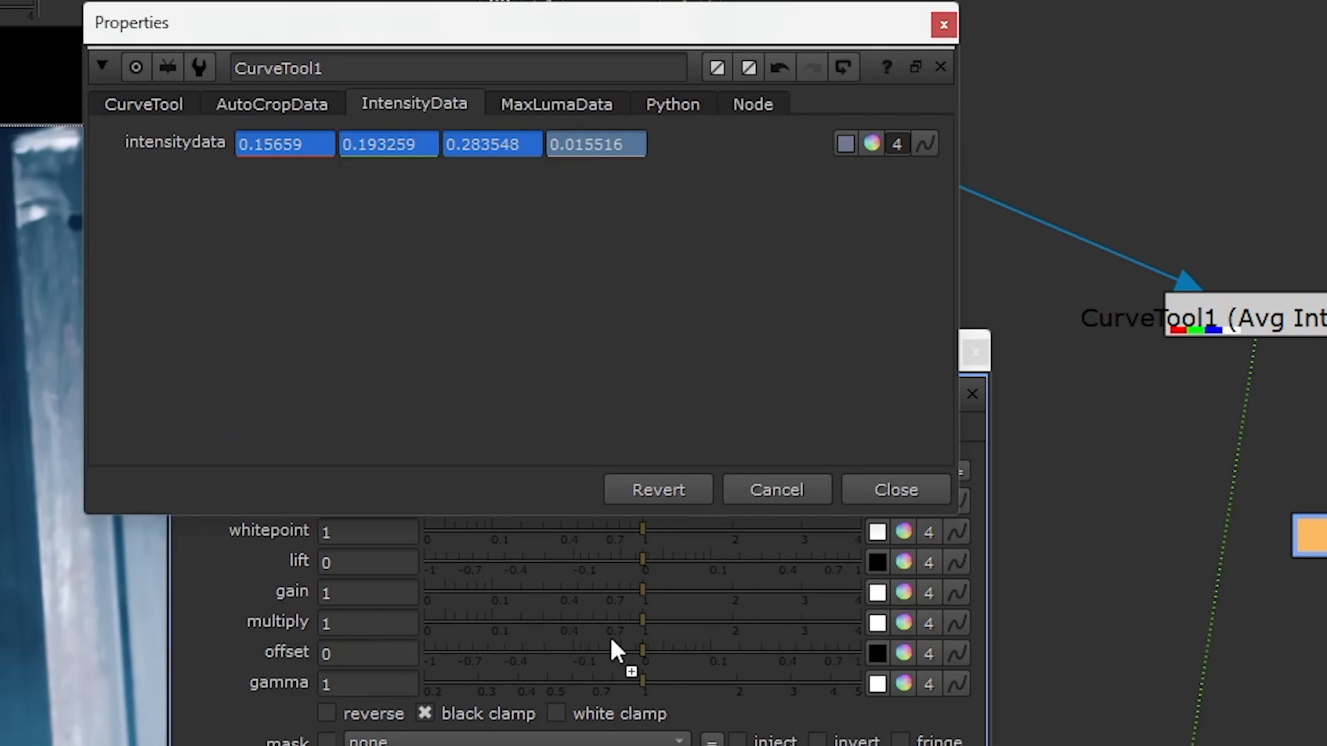
ctrl+drag(959, 624, 959, 624)
click(927, 625)
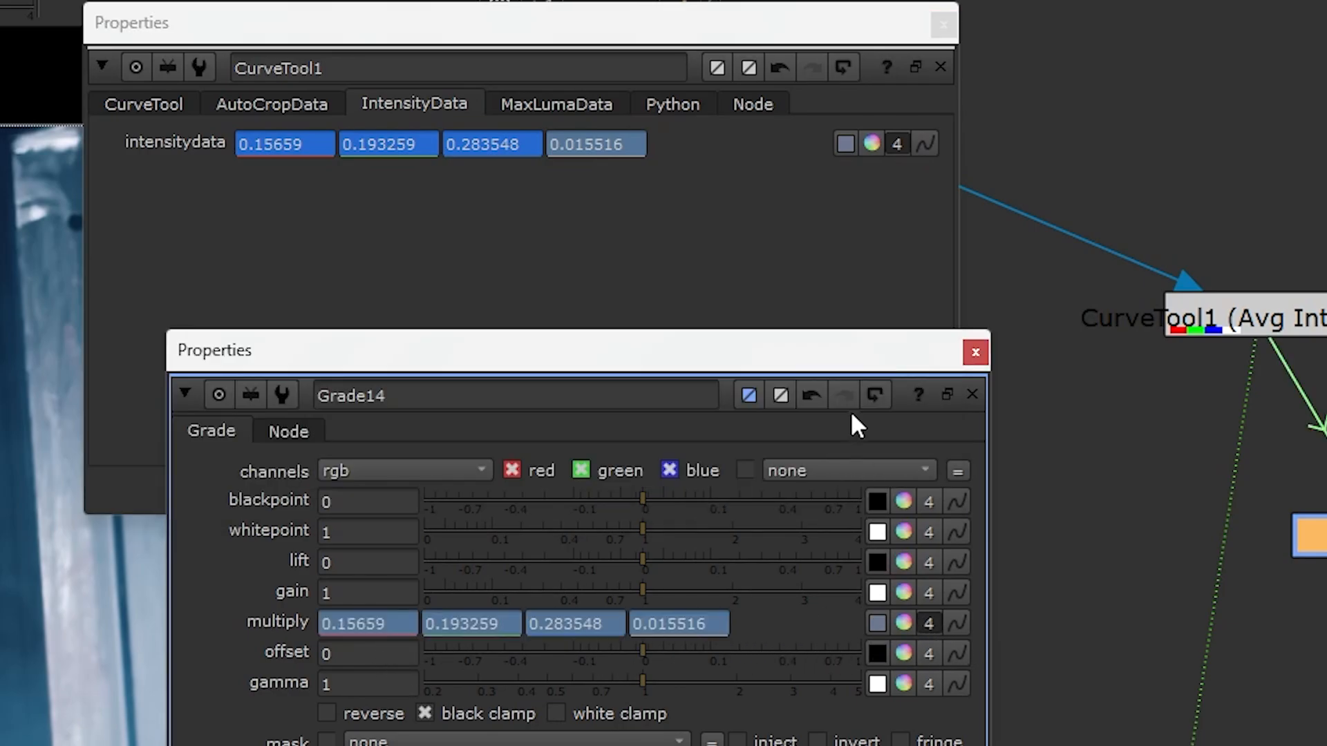
drag(847, 352, 800, 378)
click(923, 140)
mouse_move(924, 142)
ctrl+mouse_down()
mouse_move(884, 675)
mouse_move(913, 653)
ctrl+mouse_up()
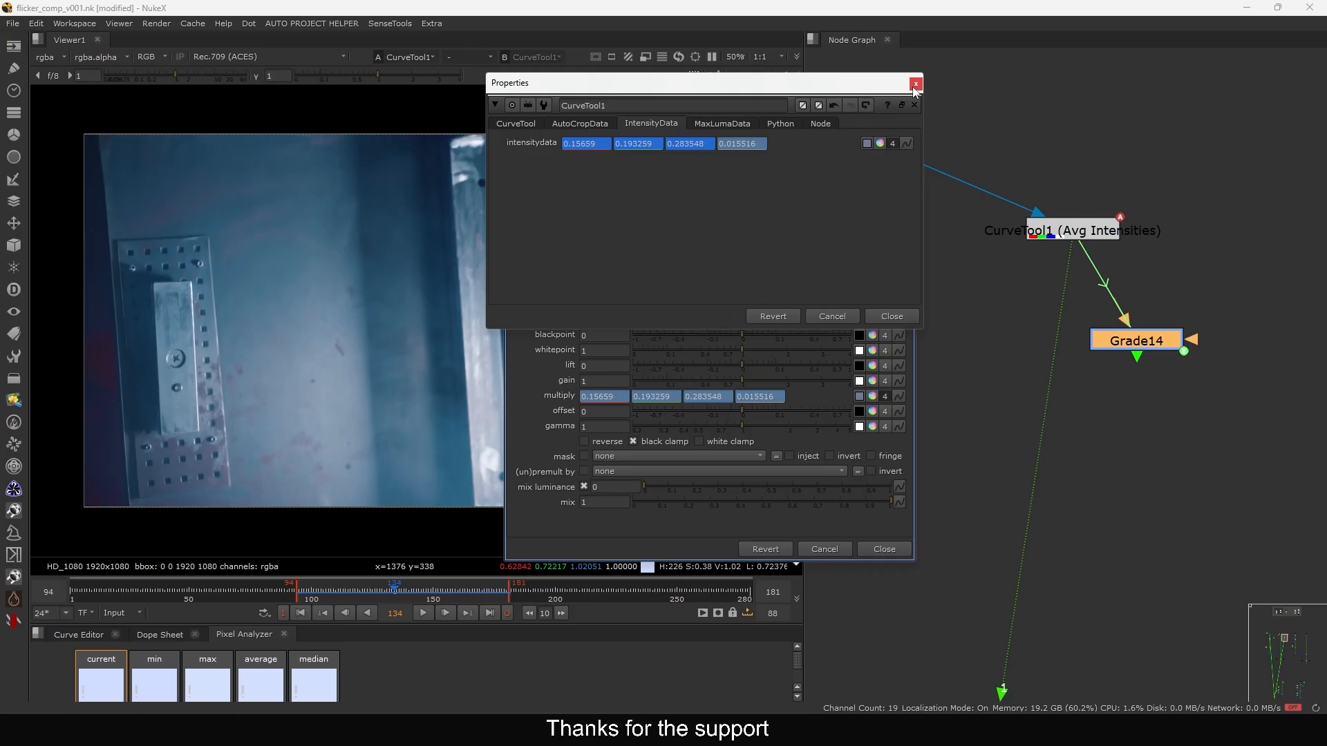
Close the property windows, connect Grade14's input to the Denoise_plate stamp and view the graded result
click(914, 84)
click(909, 253)
drag(1113, 335, 921, 360)
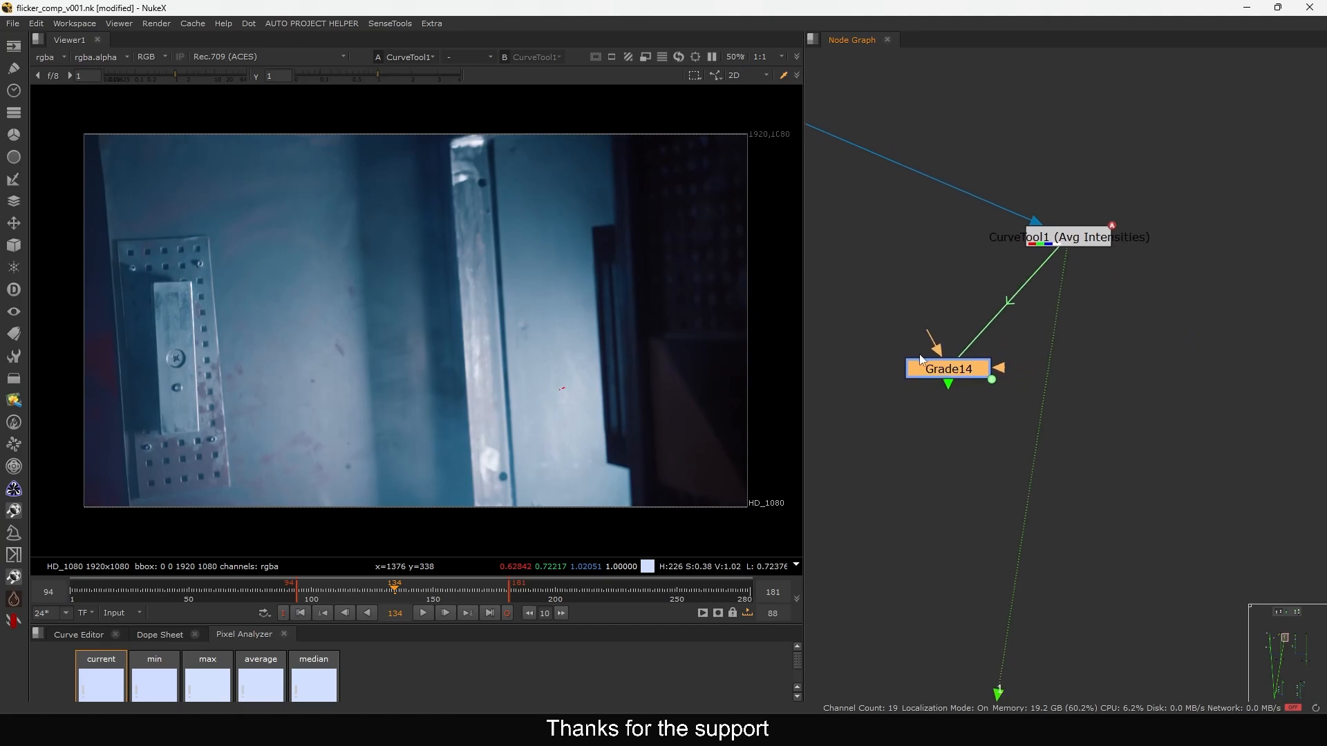
middle_drag(919, 355, 1045, 347)
scroll(1053, 339, up, 1)
drag(1053, 334, 877, 95)
drag(1093, 361, 1088, 358)
key(1)
click(985, 377)
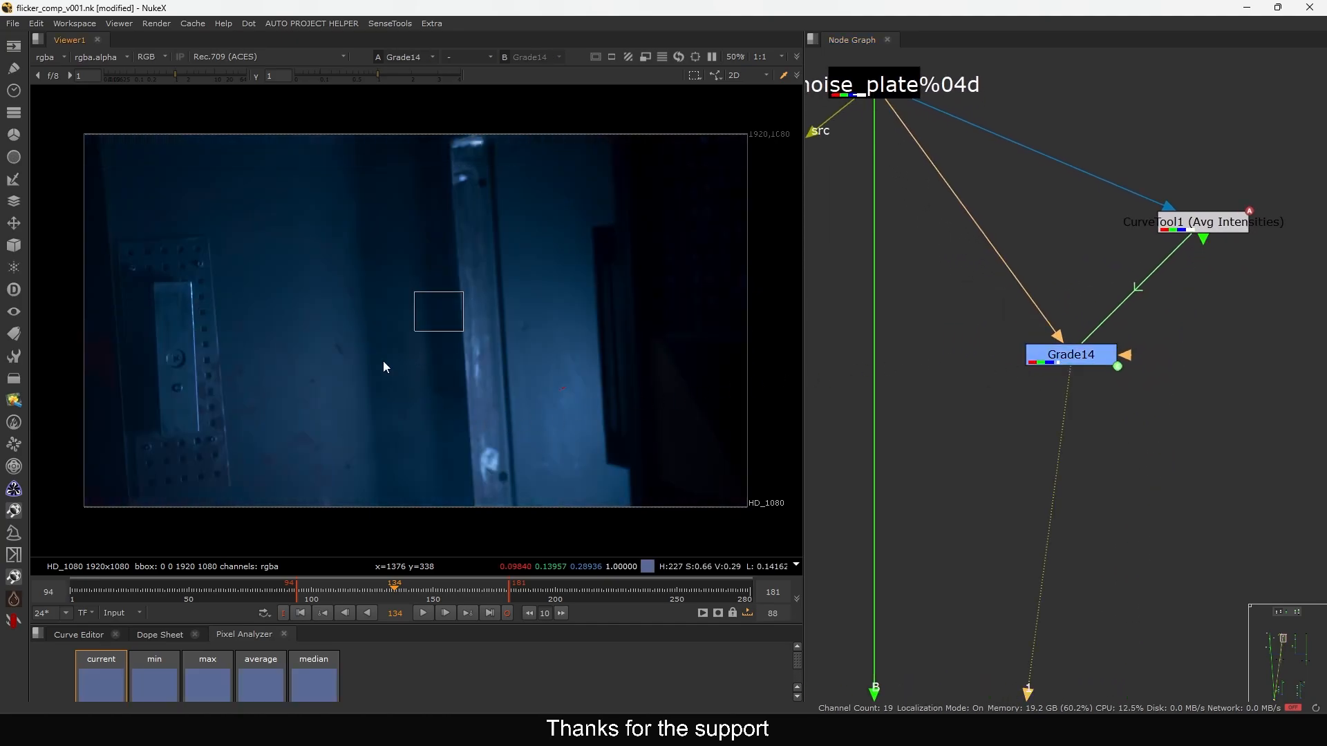
Open Grade14's properties and collapse its multiply from separate channel values to a single value
drag(1084, 355, 1082, 357)
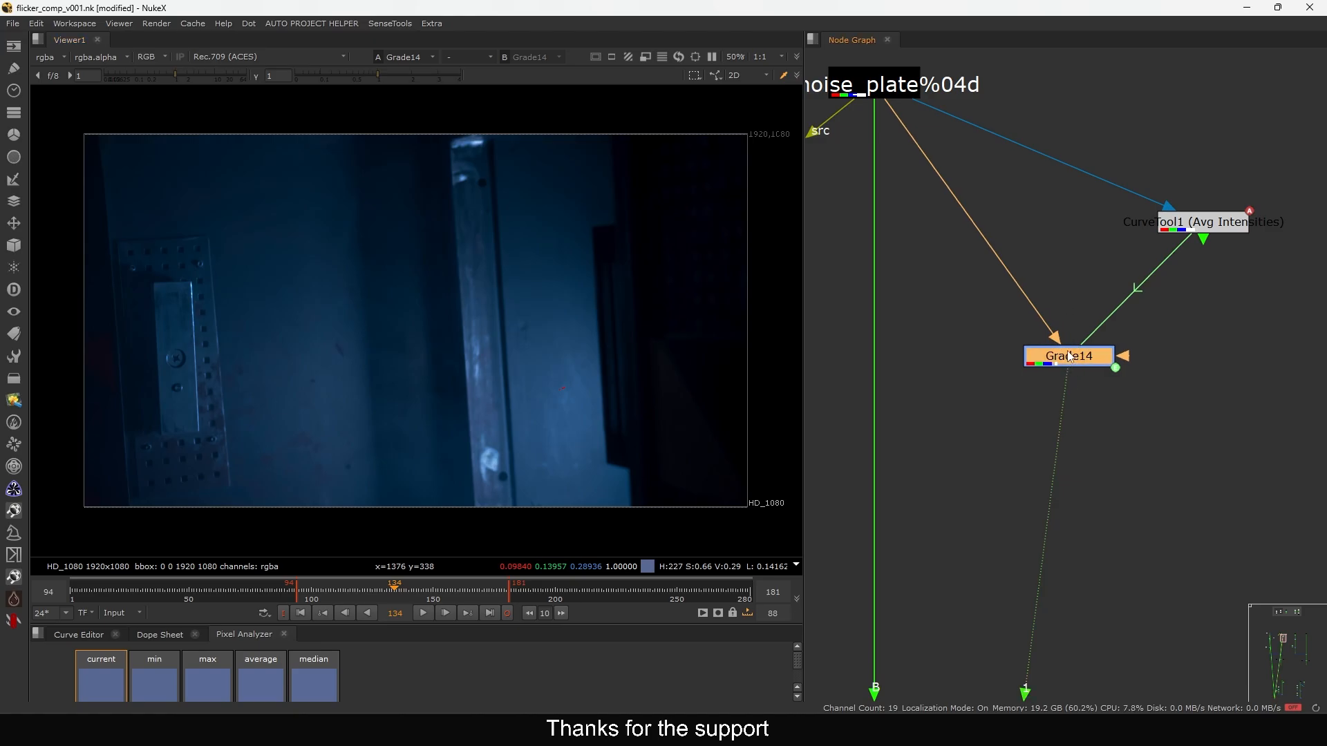
double_click(1069, 356)
drag(859, 261, 847, 244)
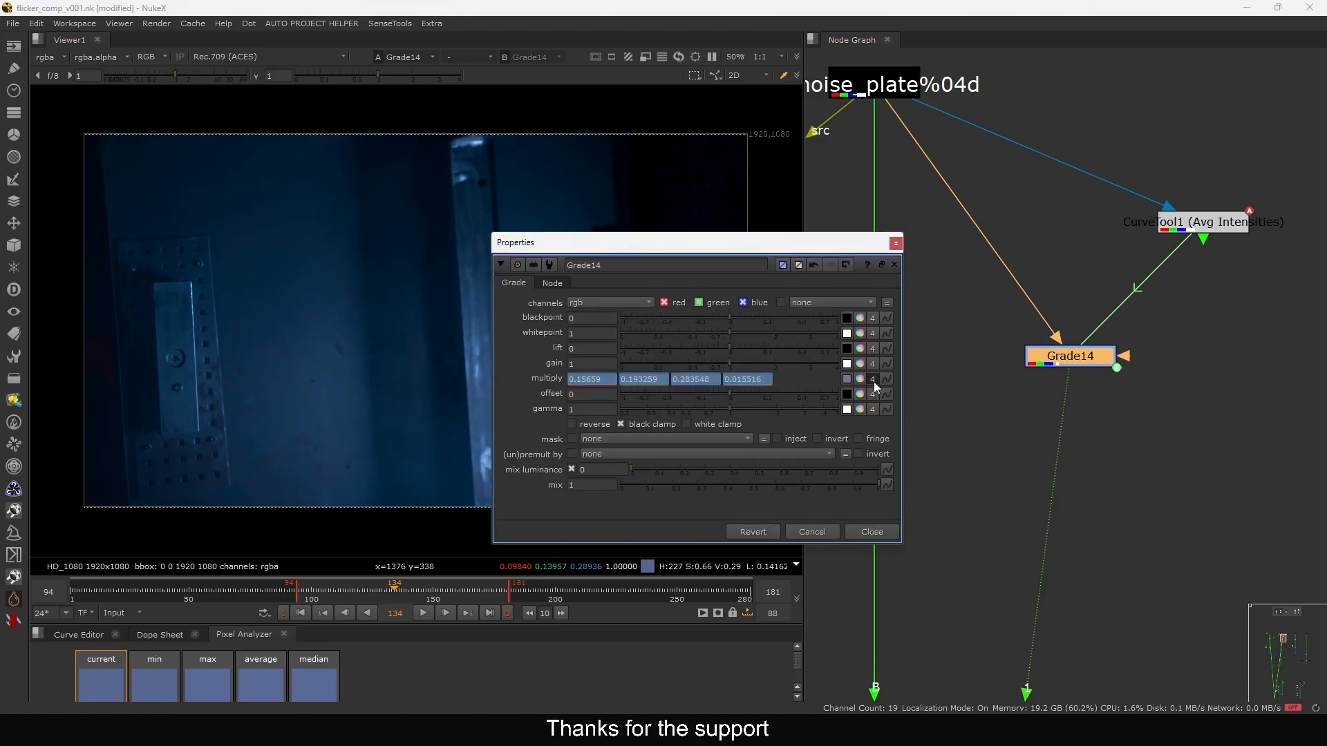
click(871, 379)
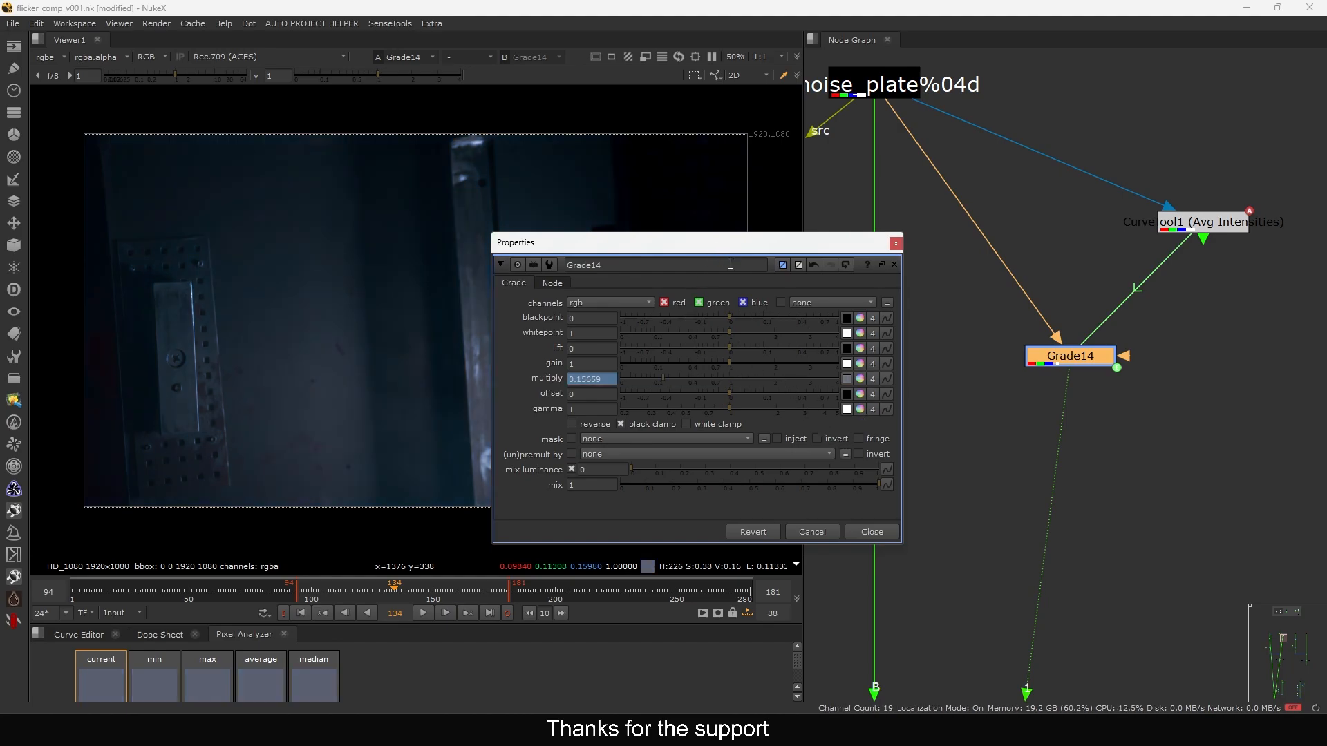
Toggle Grade14 off and on several times to compare the plate with and without the grade
click(1071, 362)
key(d)
key(d)
key(d)
key(d)
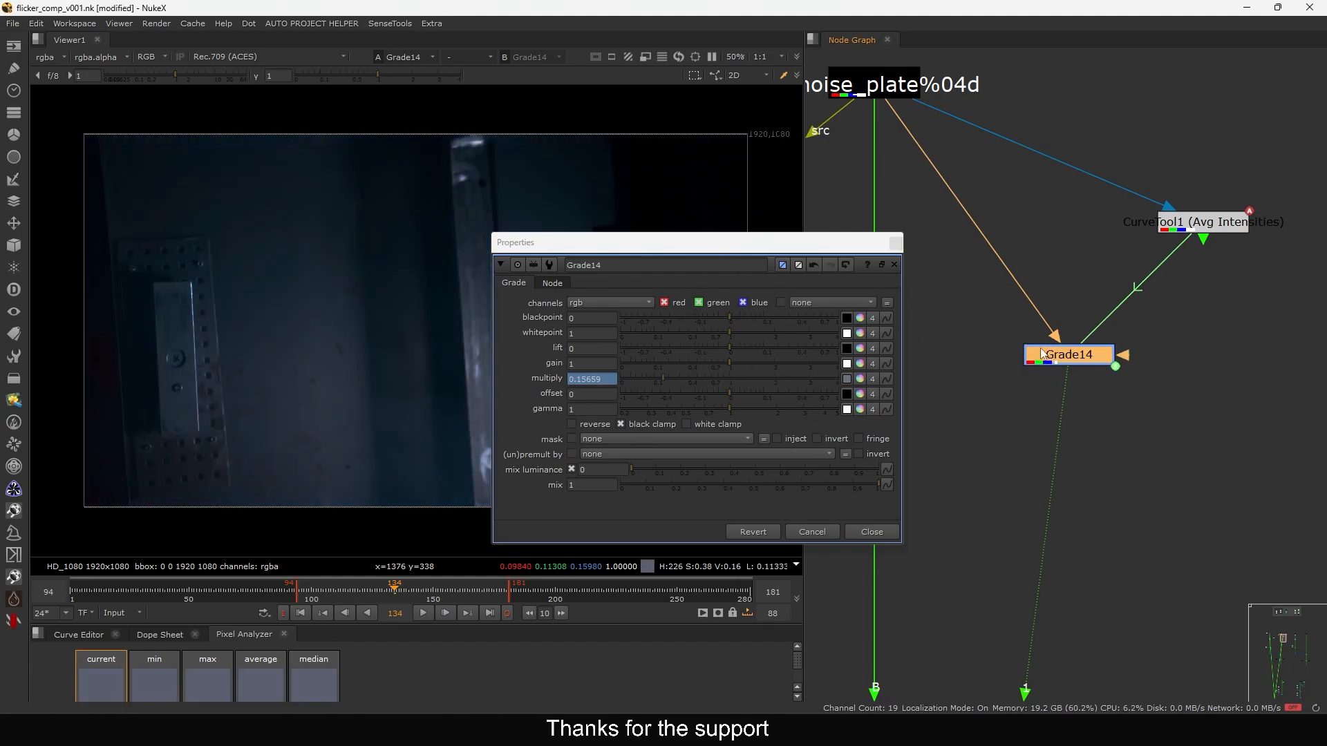
key(d)
key(d)
key(d)
key(d)
drag(1068, 362, 1077, 360)
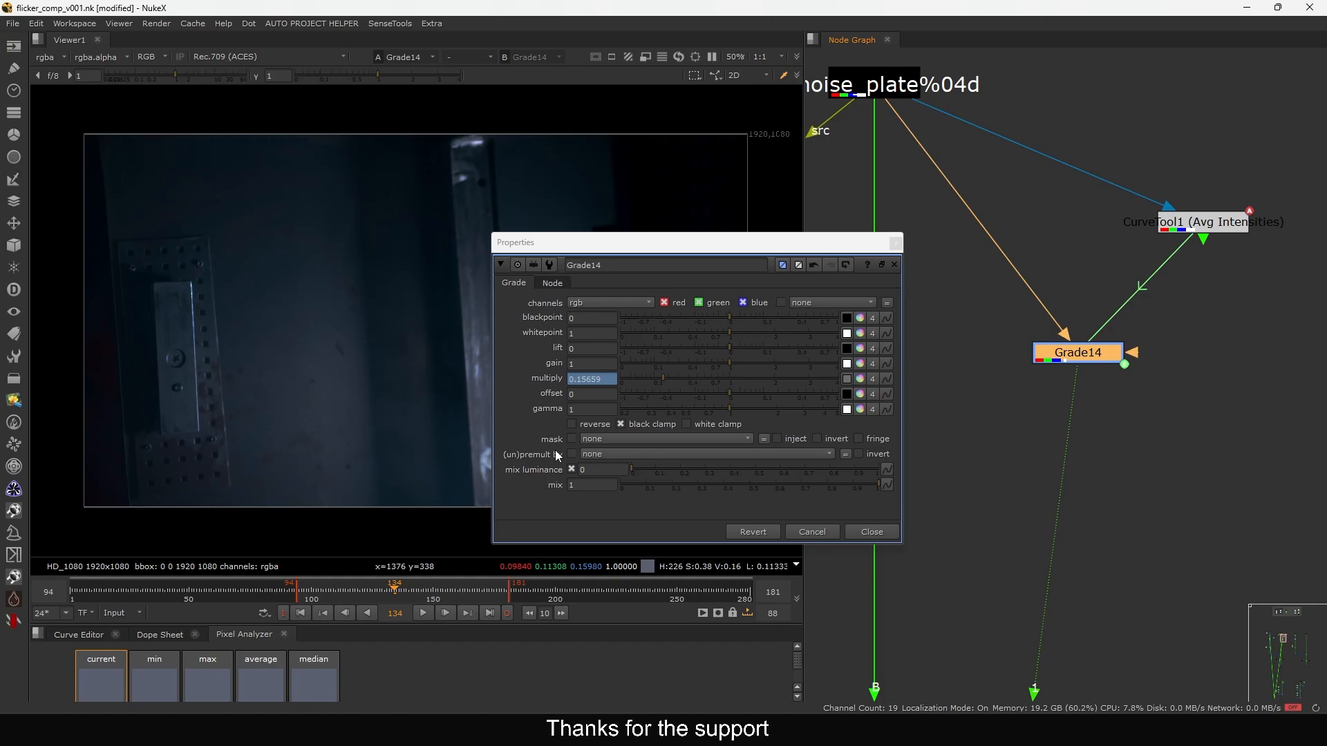
Sample Grade14's whitepoint from the wall beside the perforated panel in the Denoise_plate view, and view Grade14's result
drag(742, 248, 771, 258)
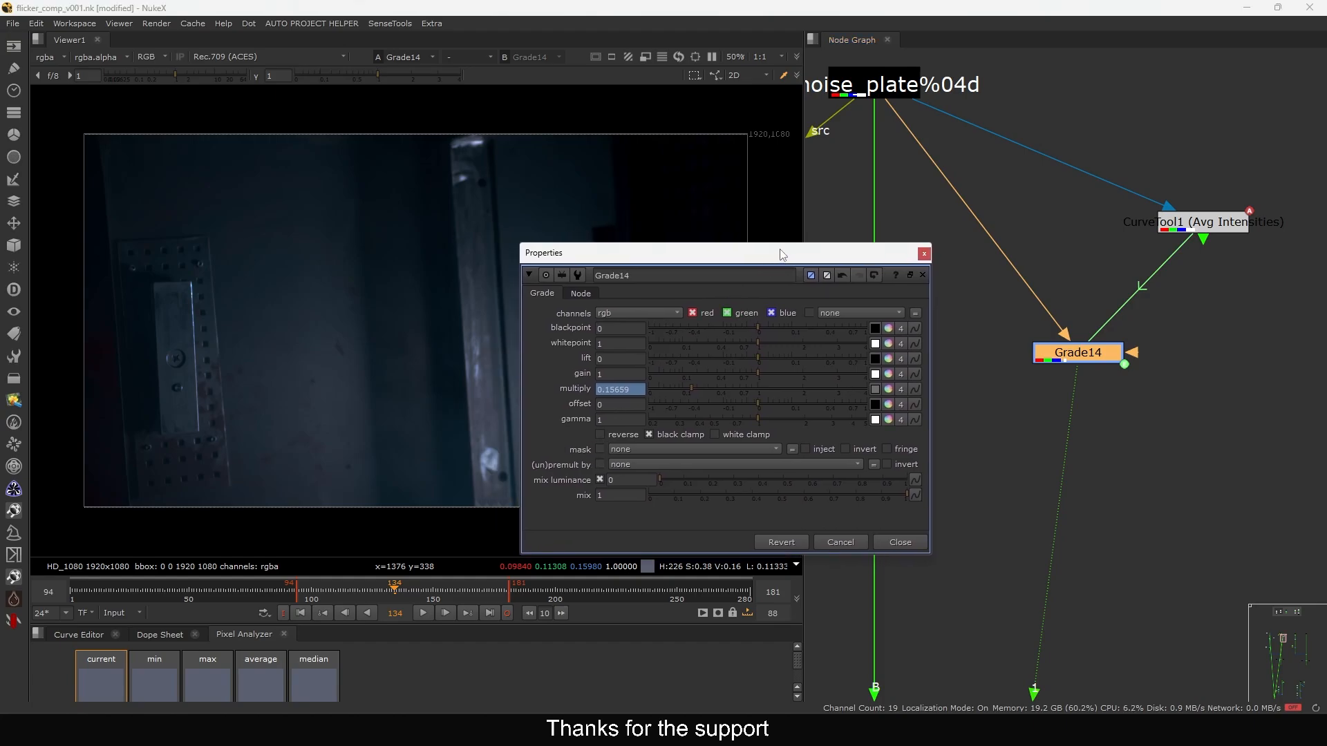
mouse_move(891, 255)
mouse_down()
mouse_move(881, 235)
mouse_move(870, 246)
mouse_up()
drag(1074, 344, 1069, 335)
scroll(1083, 322, down, 1)
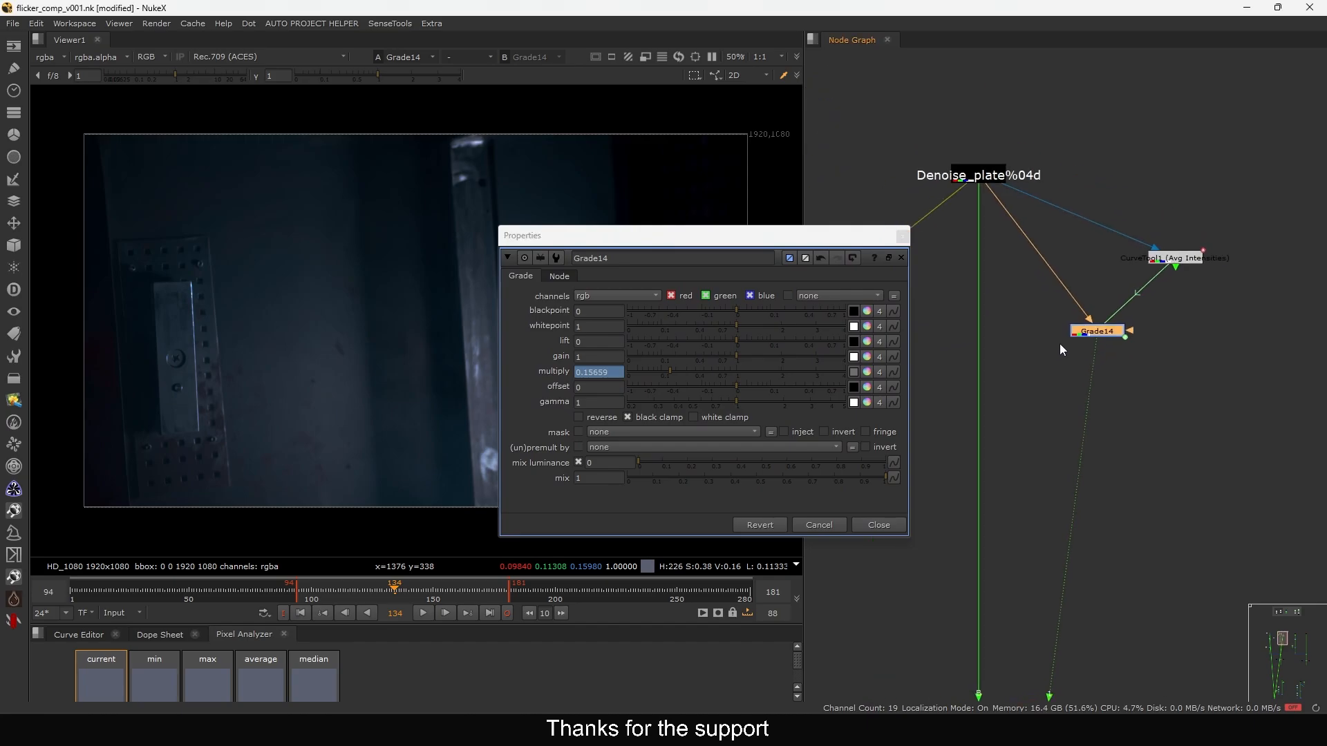
scroll(1105, 329, down, 1)
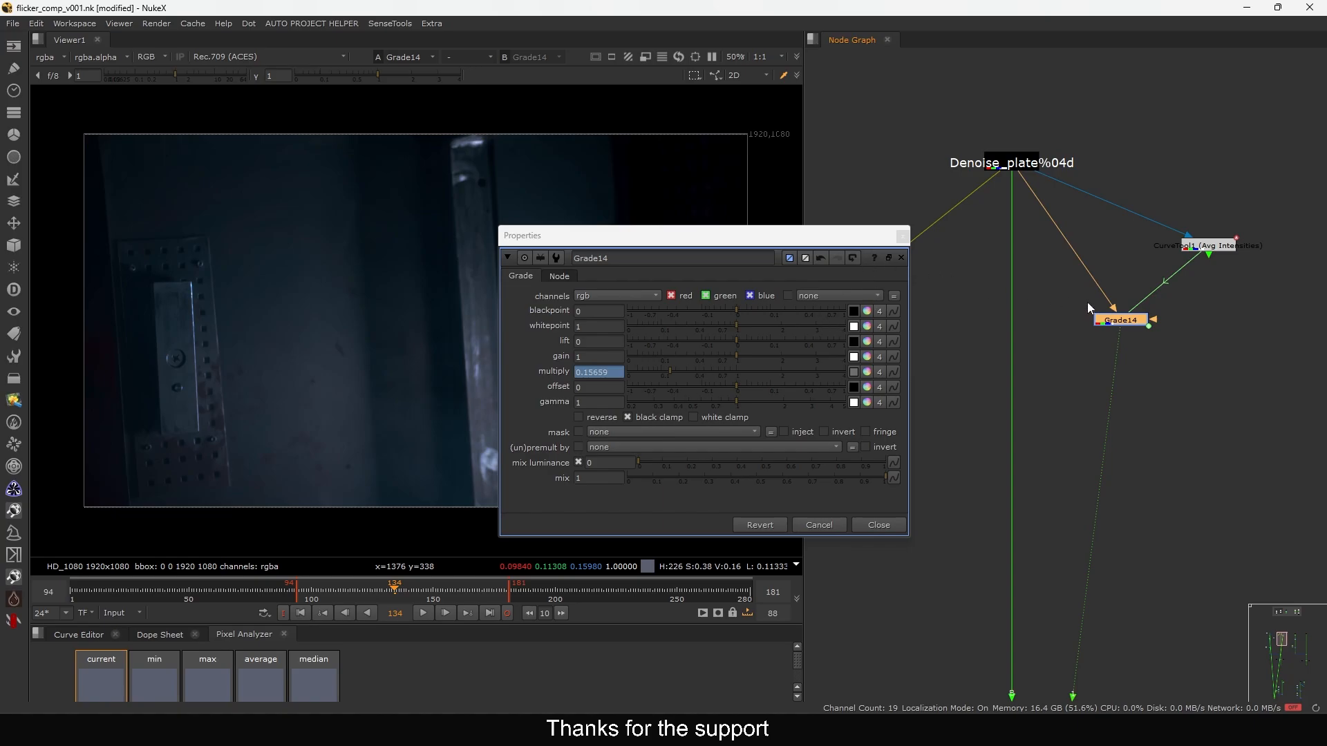
click(1031, 162)
key(1)
drag(791, 241, 875, 209)
click(349, 341)
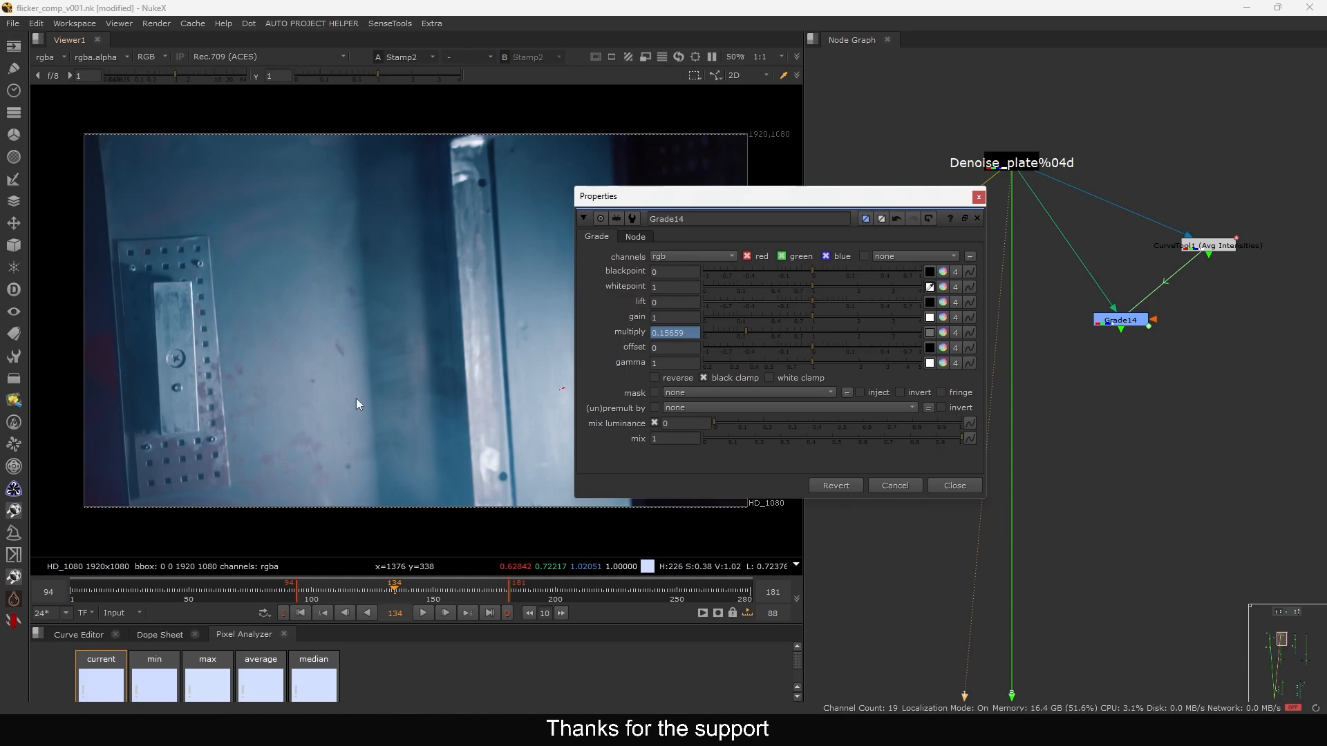
ctrl+shift+drag(250, 289, 328, 372)
click(1113, 325)
key(1)
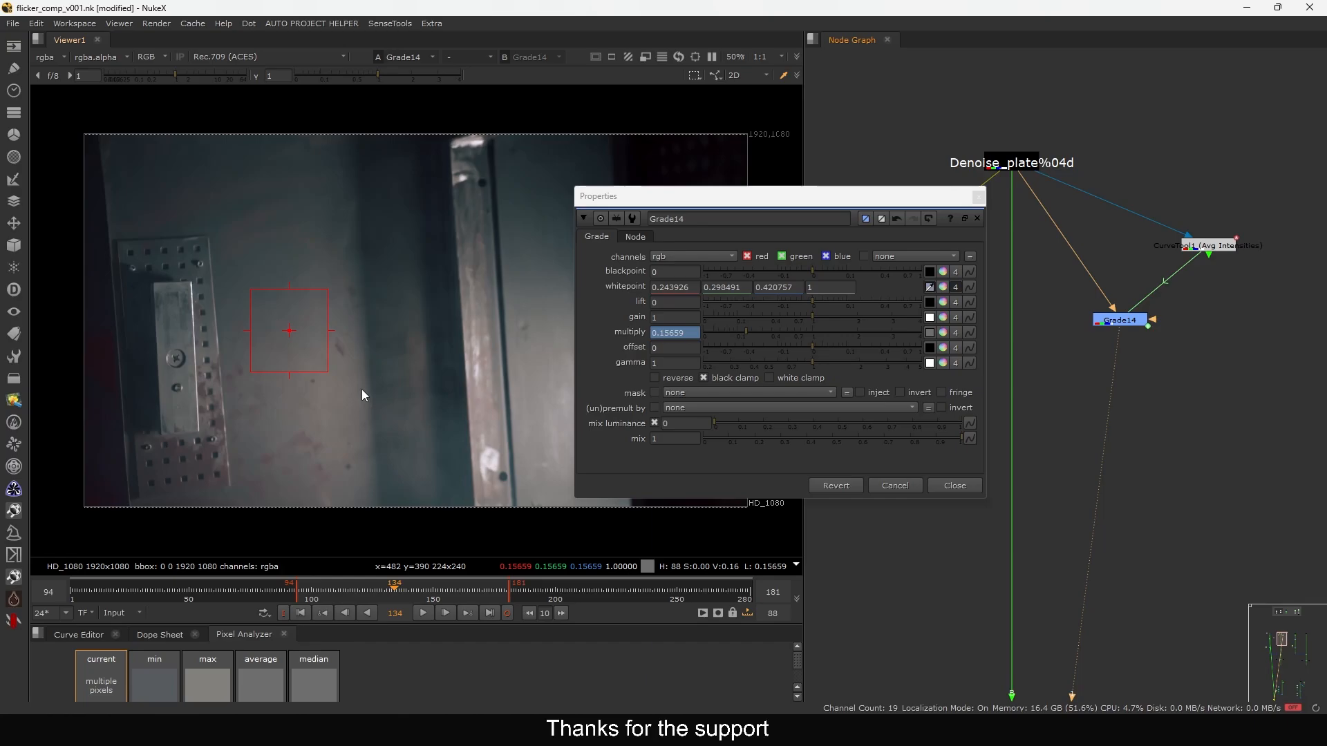
Close Grade14's properties, disconnect it from the Denoise_plate stamp, and view the Merge2 composite
click(978, 198)
key(ctrl+d)
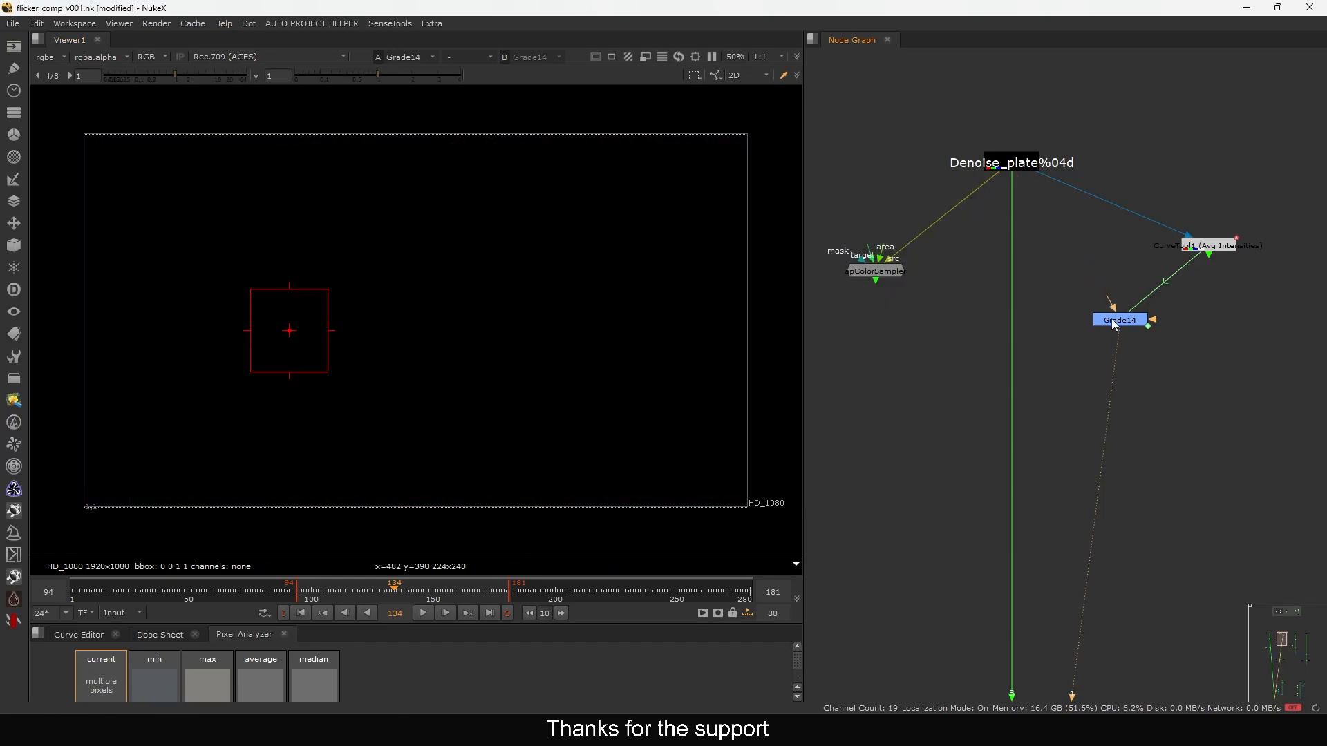
drag(1111, 320, 926, 376)
scroll(926, 380, down, 6)
middle_drag(924, 437, 1002, 318)
drag(1105, 415, 1015, 503)
key(1)
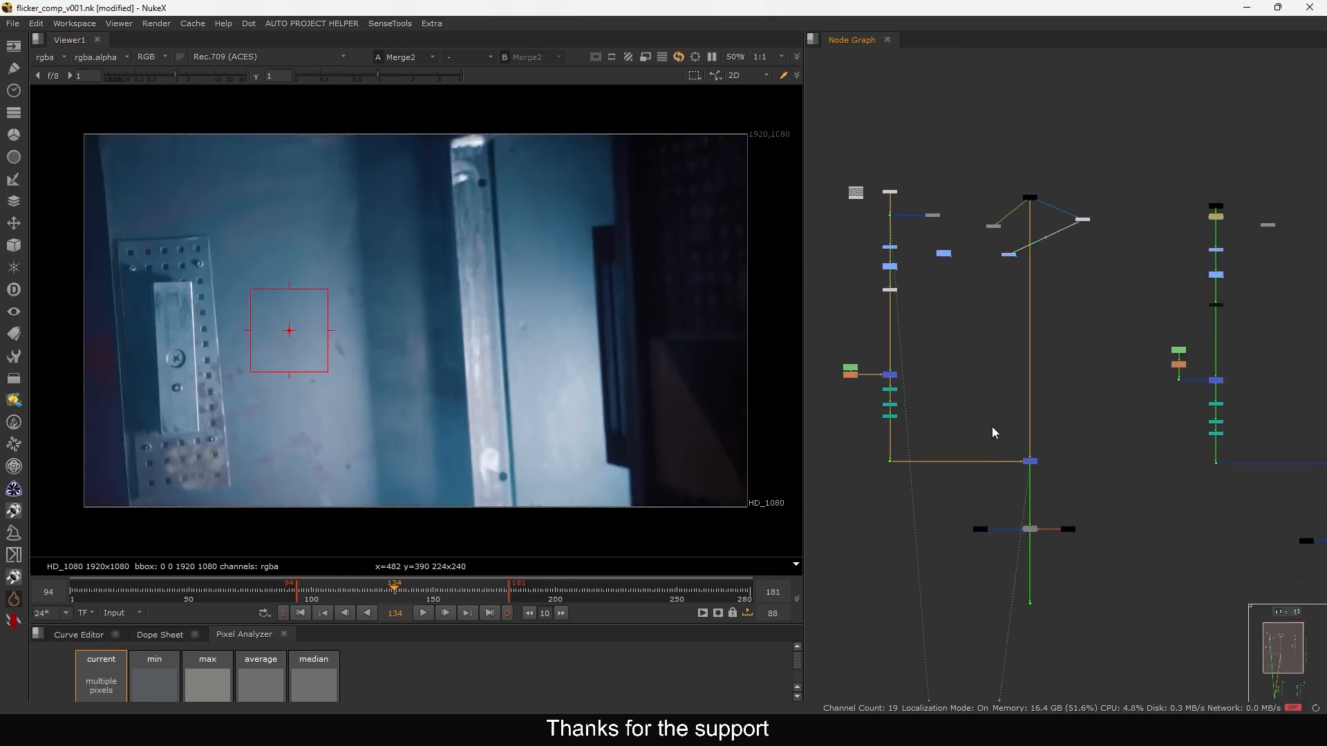
Take Grade13 out of the first patch branch and insert Grade14 in its place
scroll(1036, 317, up, 4)
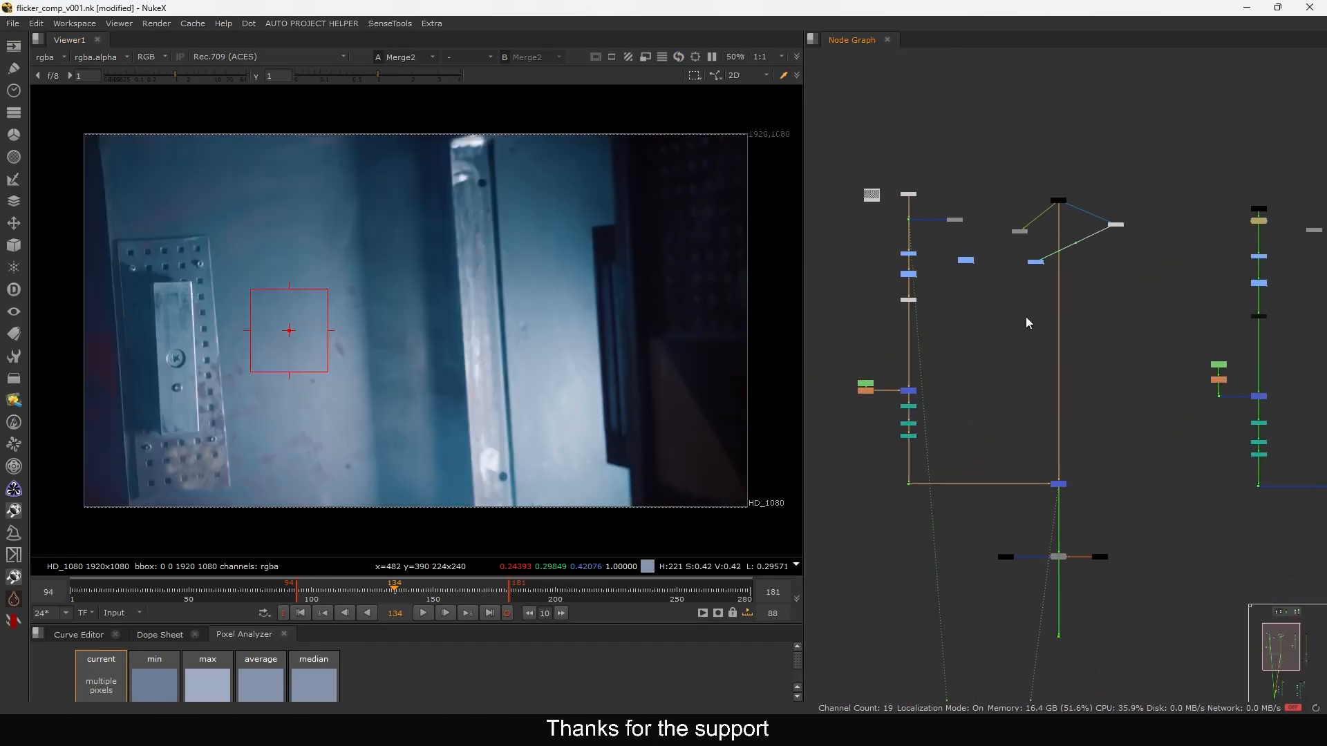
drag(1052, 284, 904, 347)
scroll(881, 338, up, 4)
middle_drag(901, 276, 950, 289)
drag(885, 290, 994, 291)
drag(997, 367, 886, 312)
Check Grade14's properties, and disable the nodes directly above and below it in the branch
double_click(885, 310)
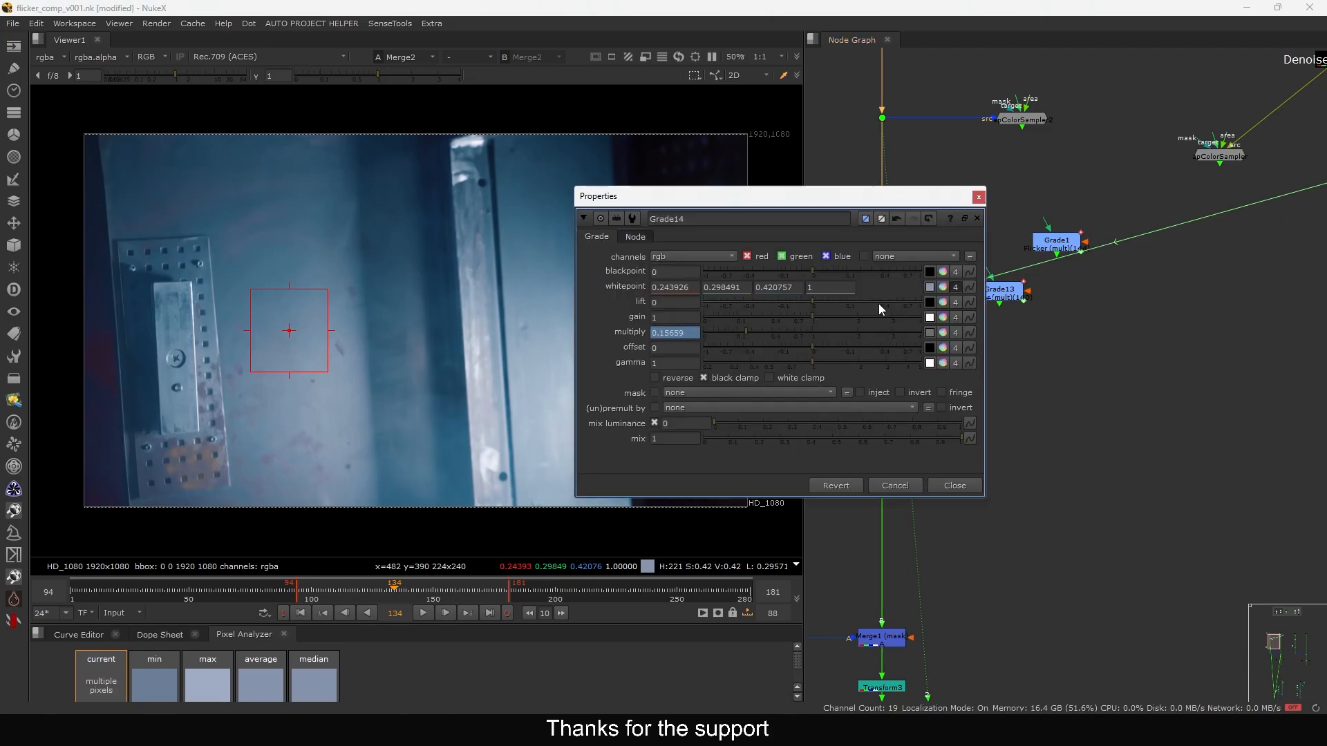
key(Escape)
click(882, 223)
key(d)
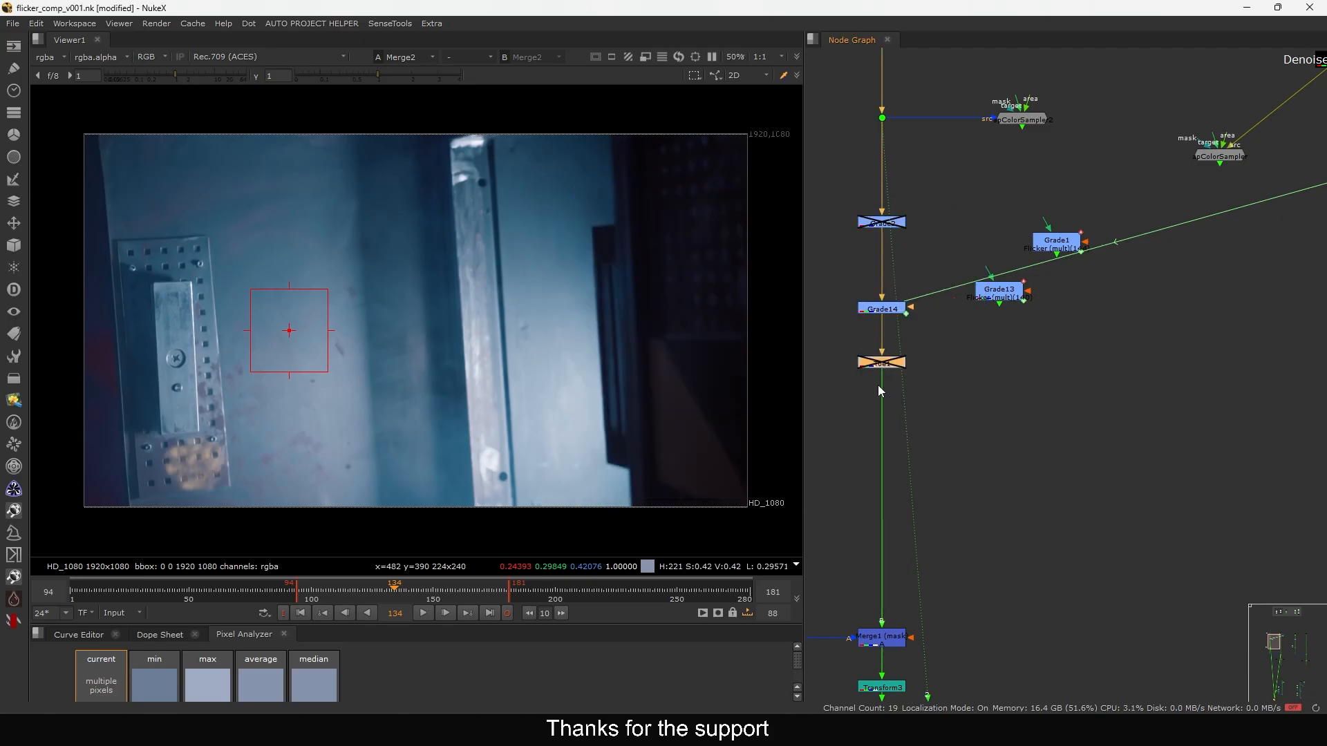
Play back the Merge2 composite to check the patch's flicker, stopping at frame 140
scroll(891, 393, down, 6)
key(l)
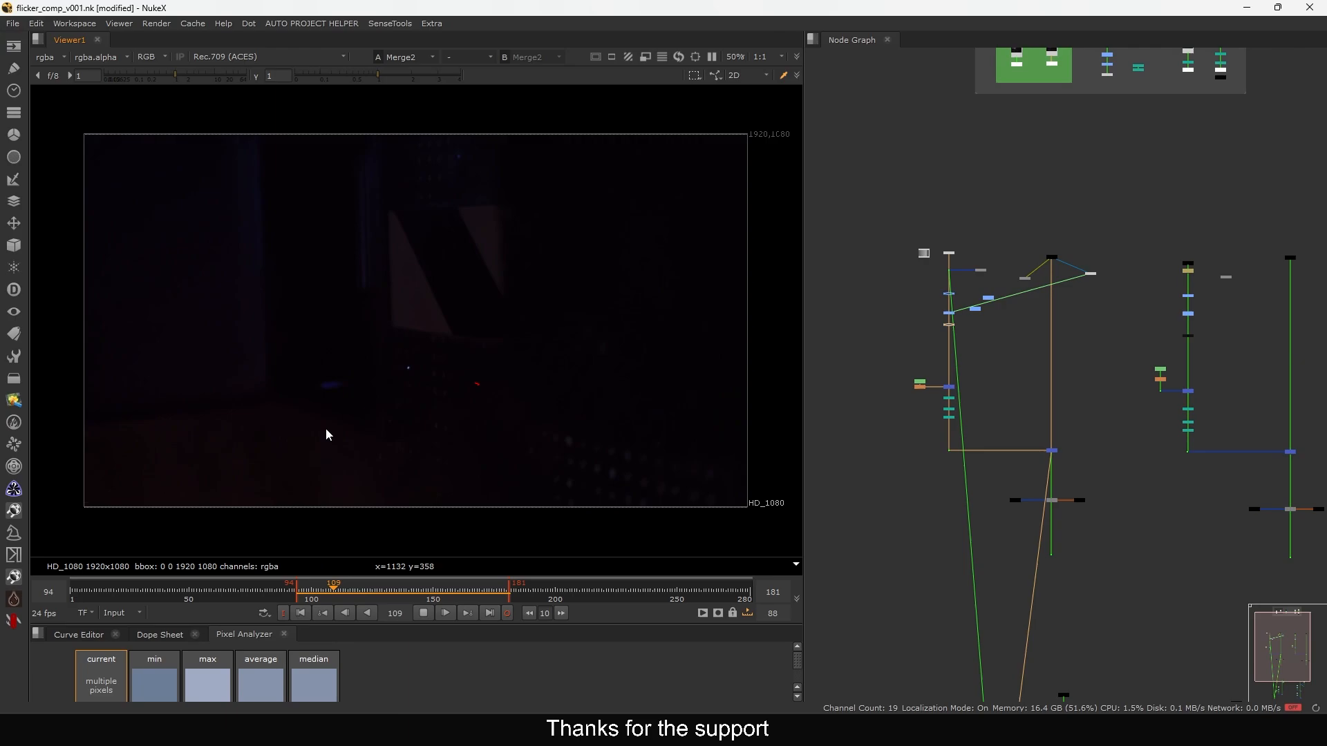
key(k)
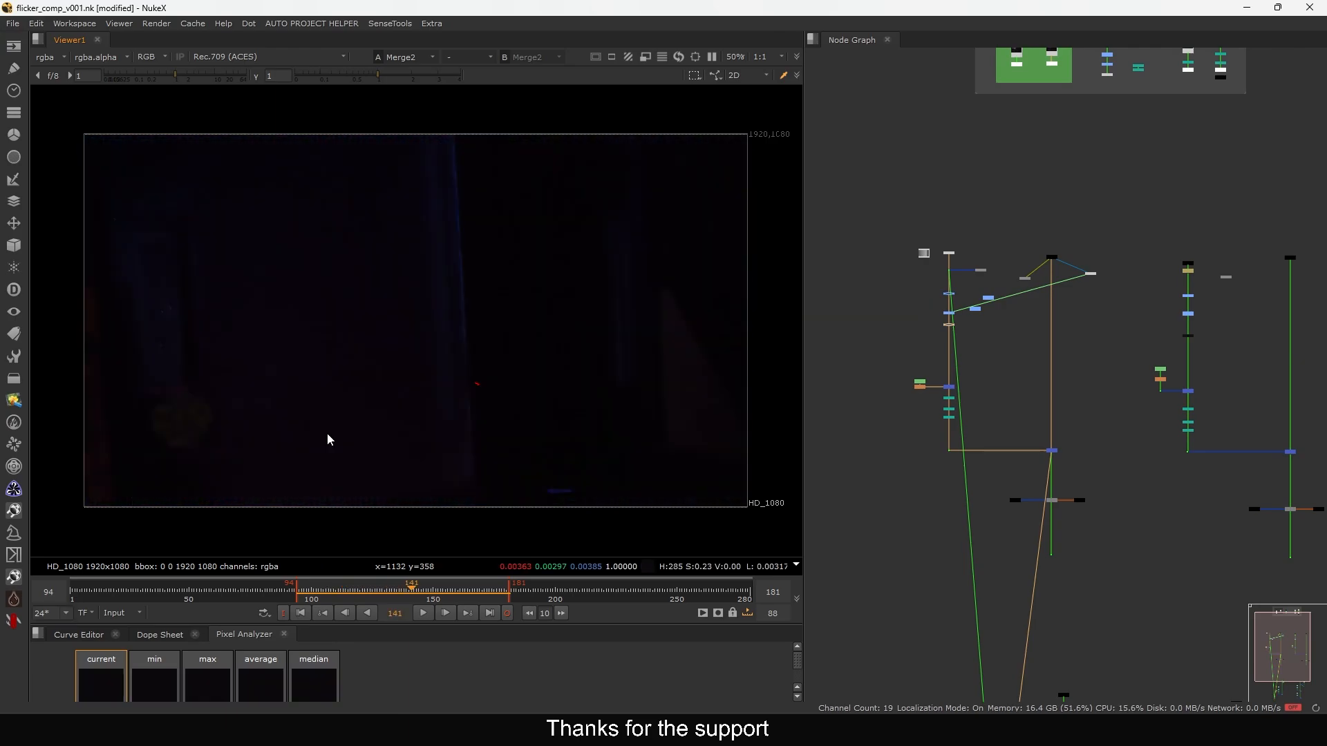
key(Left)
Copy Grade14 and view Merge4, the output of the second patch setup
scroll(968, 366, up, 5)
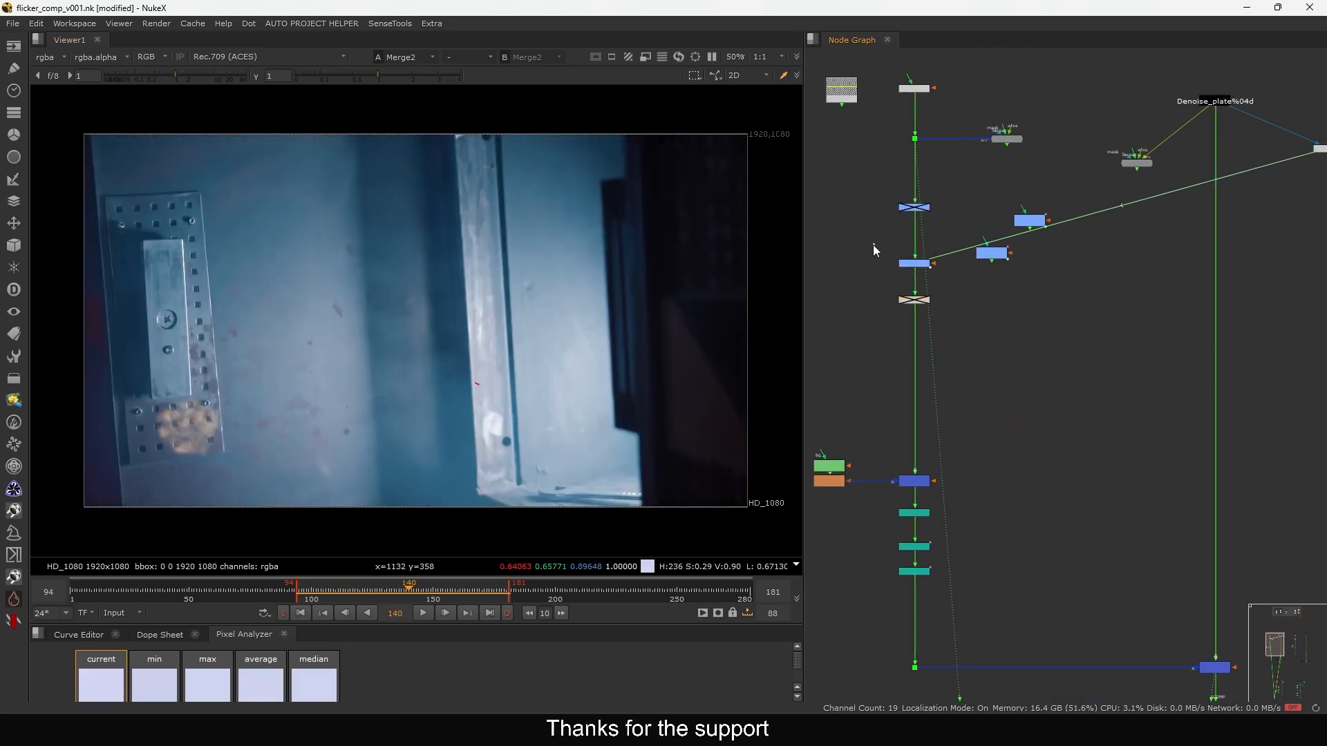
drag(873, 245, 944, 283)
click(1003, 340)
middle_drag(1196, 353, 899, 347)
middle_drag(1222, 431, 949, 387)
scroll(949, 388, down, 5)
middle_drag(969, 474, 940, 454)
drag(1101, 474, 1171, 509)
key(1)
Paste the Grade14 copy beside Grade3, and disable Grade4 and Toe2 in the second patch branch
scroll(986, 293, up, 7)
click(1021, 252)
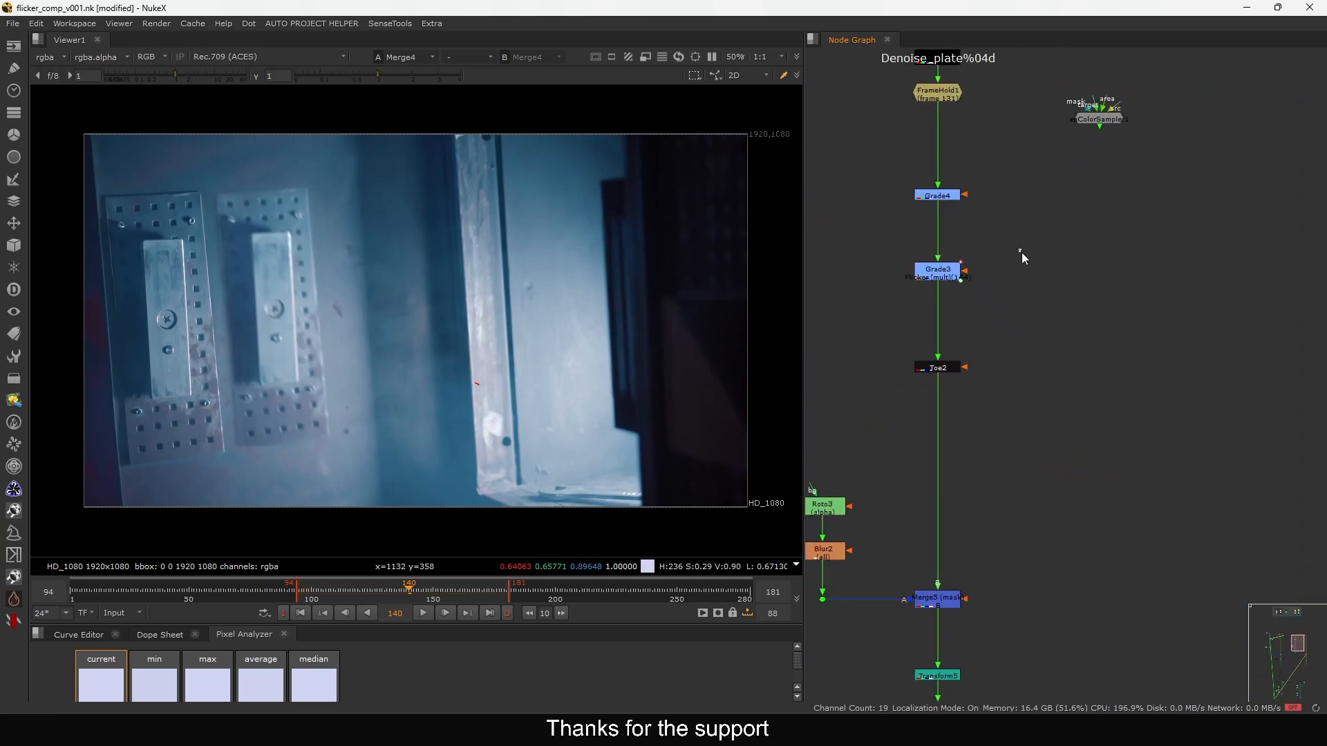
key(g)
drag(1008, 172, 870, 237)
key(d)
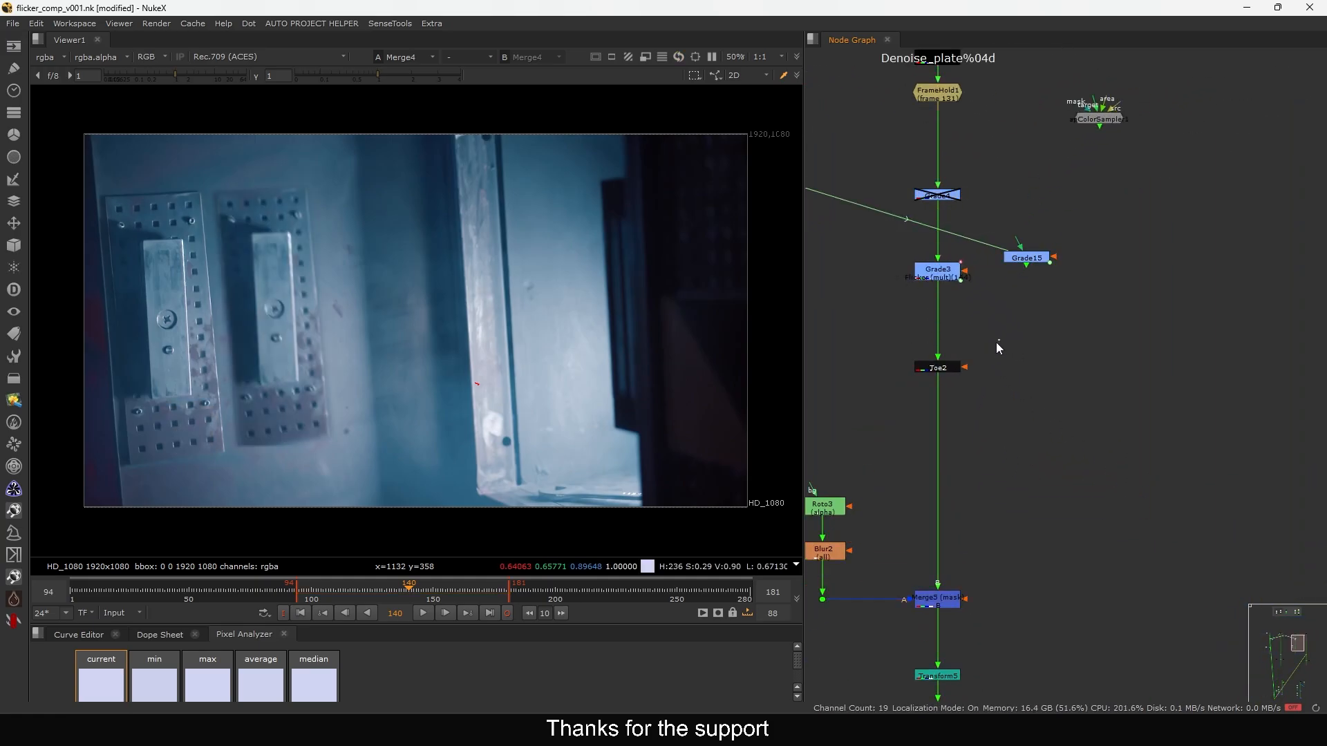
drag(999, 340, 877, 414)
key(d)
scroll(1008, 259, up, 2)
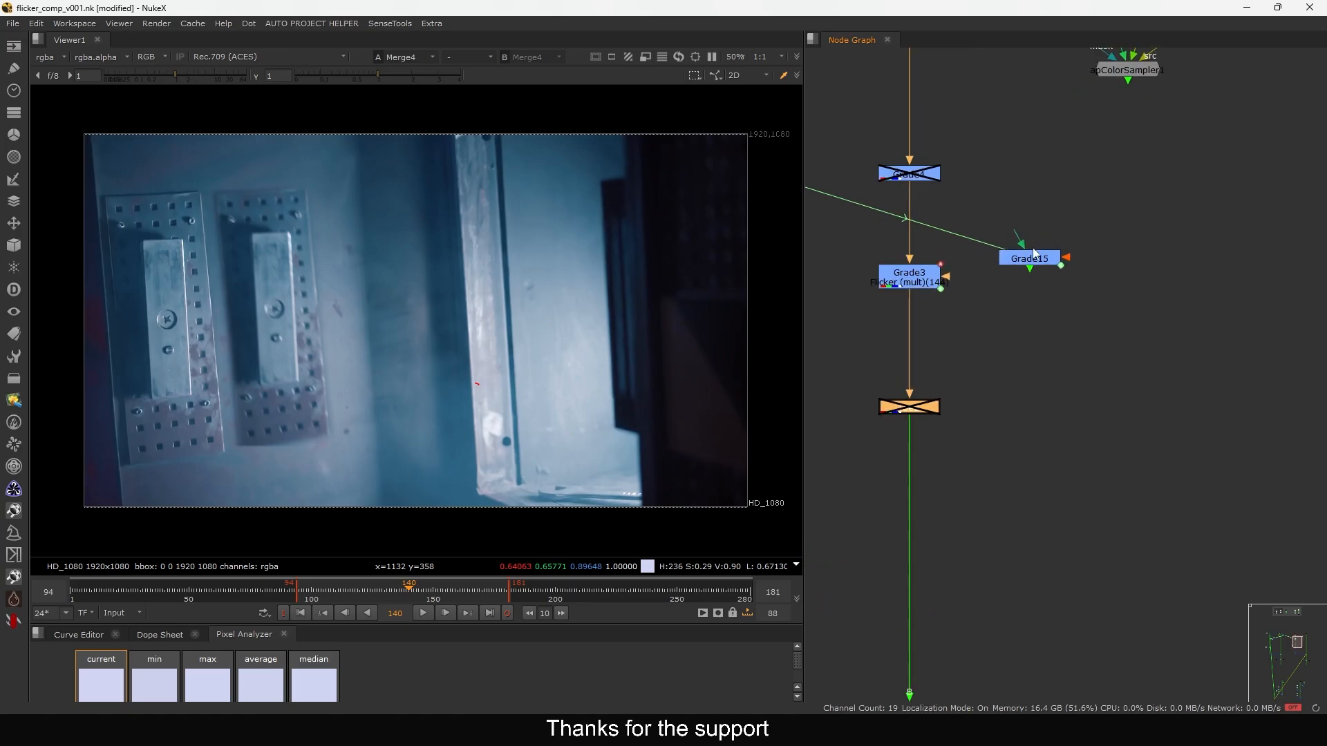
Compare the properties of Grade3 and Grade15 side by side, and close both windows
double_click(937, 277)
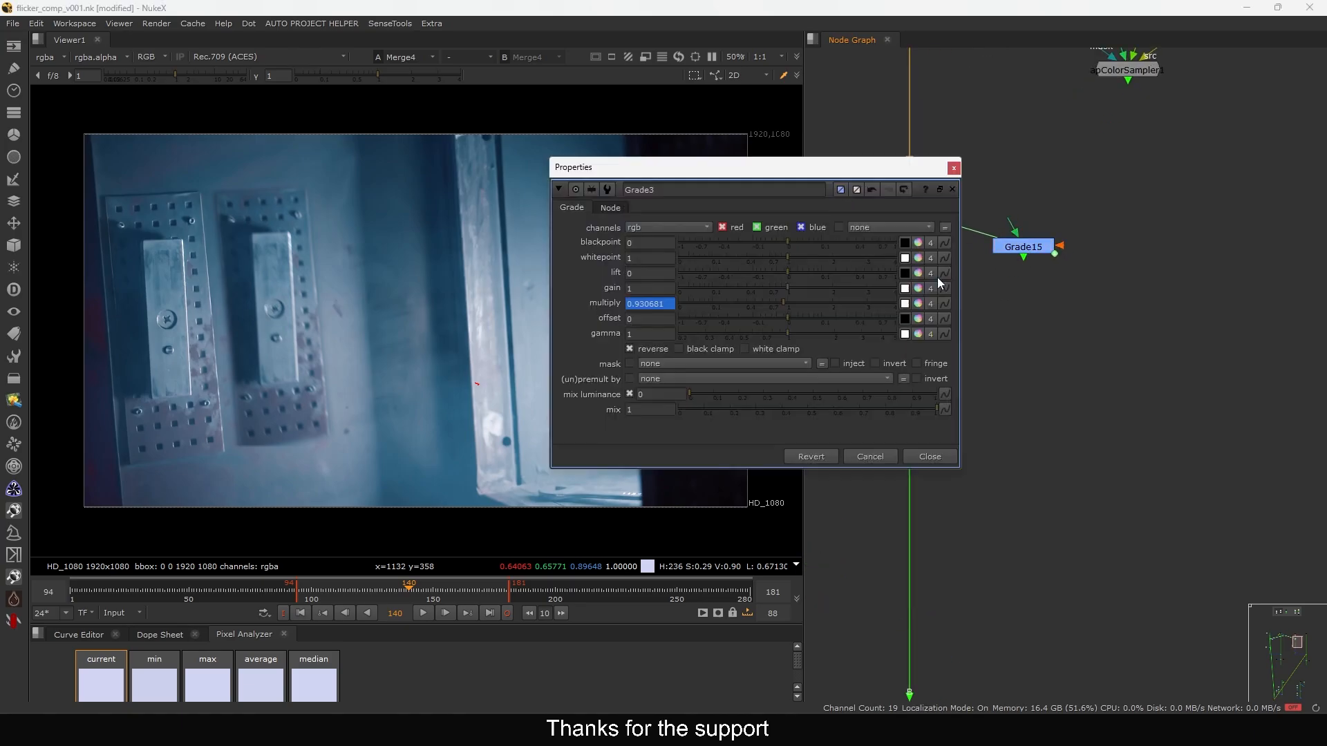
double_click(1021, 248)
drag(747, 138, 1001, 77)
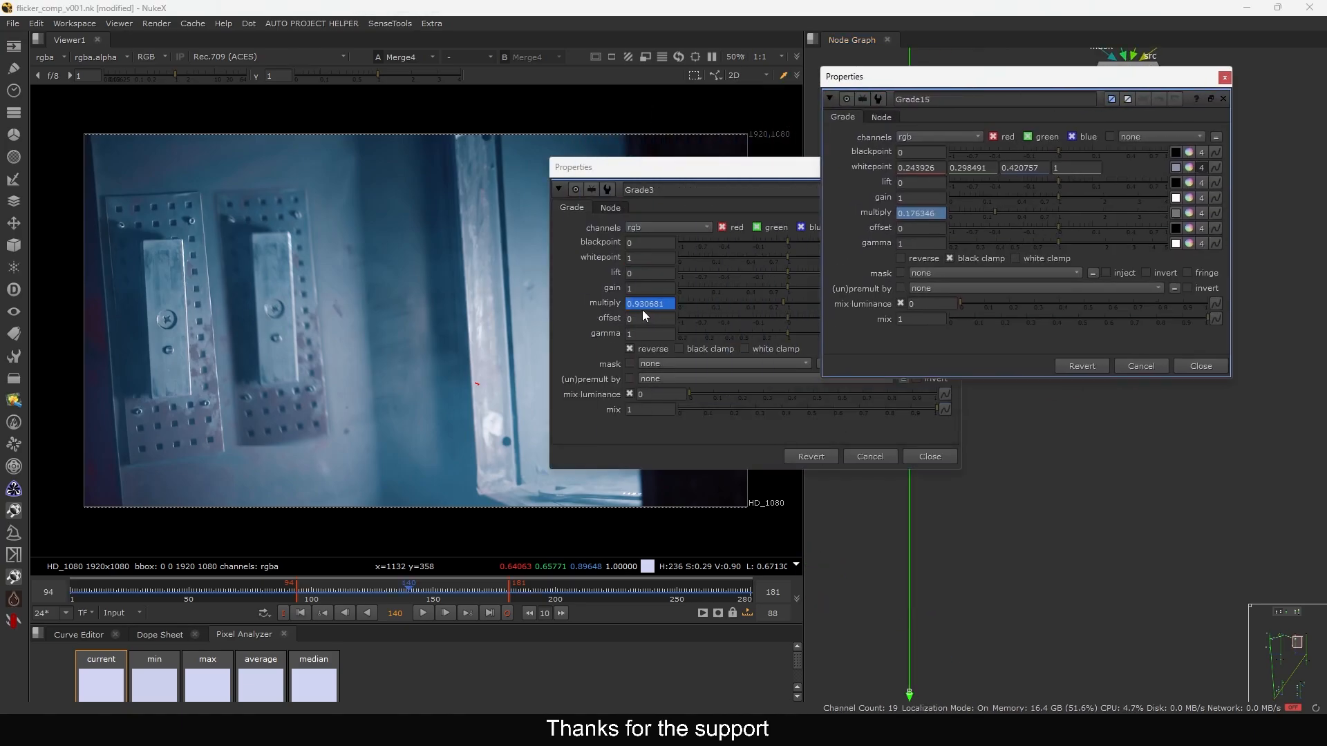
click(1200, 367)
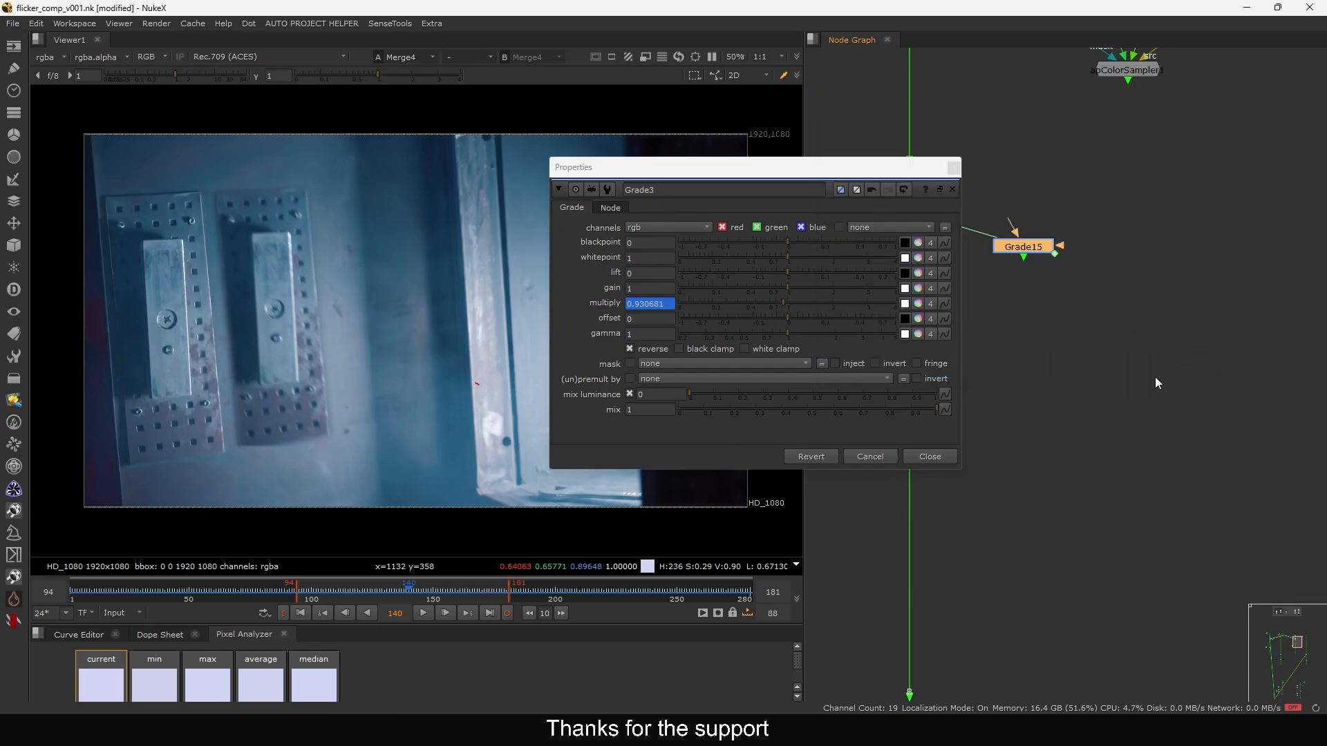
click(930, 456)
Disable Grade3 and insert Grade15 directly below it in the second patch branch
middle_drag(920, 285, 968, 301)
click(977, 294)
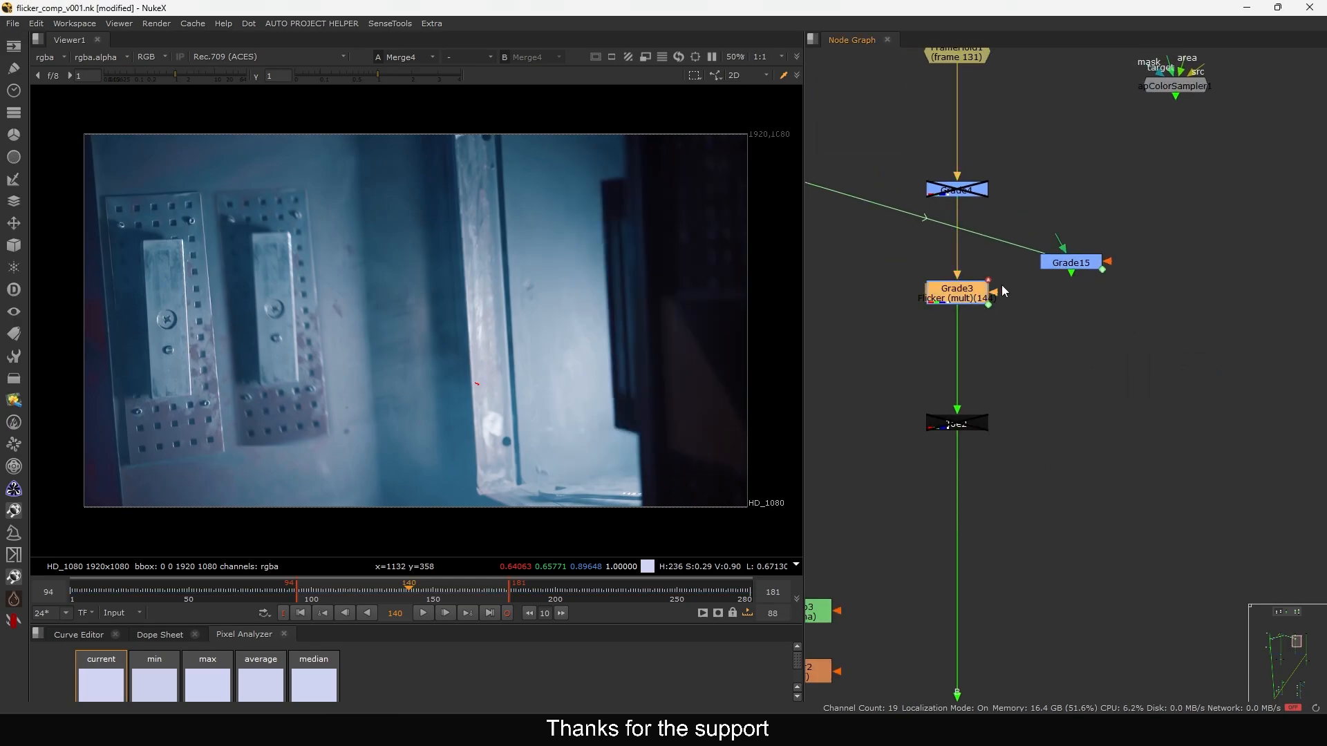
key(d)
drag(1078, 266, 965, 354)
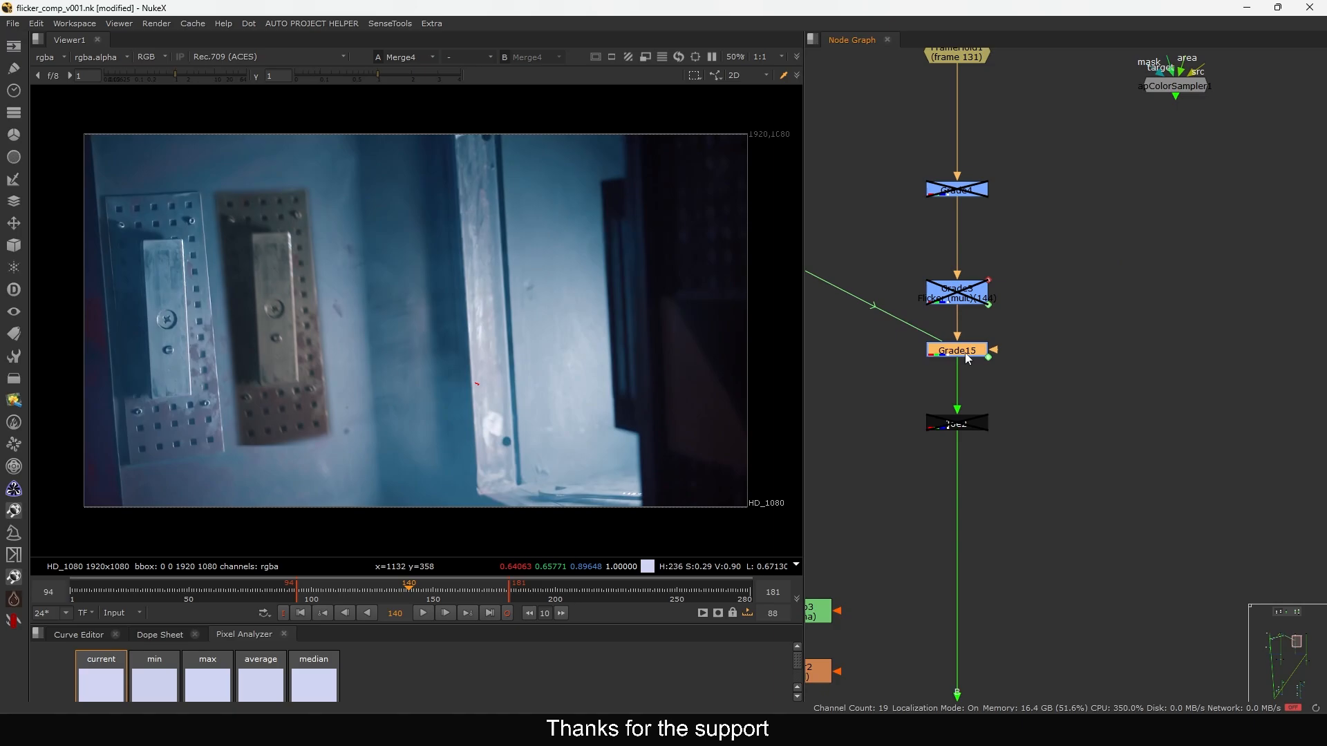
Resample Grade15's whitepoint from the wall below the inserted perforated panel and close its properties
scroll(969, 346, down, 5)
middle_drag(949, 492, 901, 384)
drag(1083, 483, 1206, 566)
middle_drag(898, 272, 946, 330)
scroll(947, 330, up, 3)
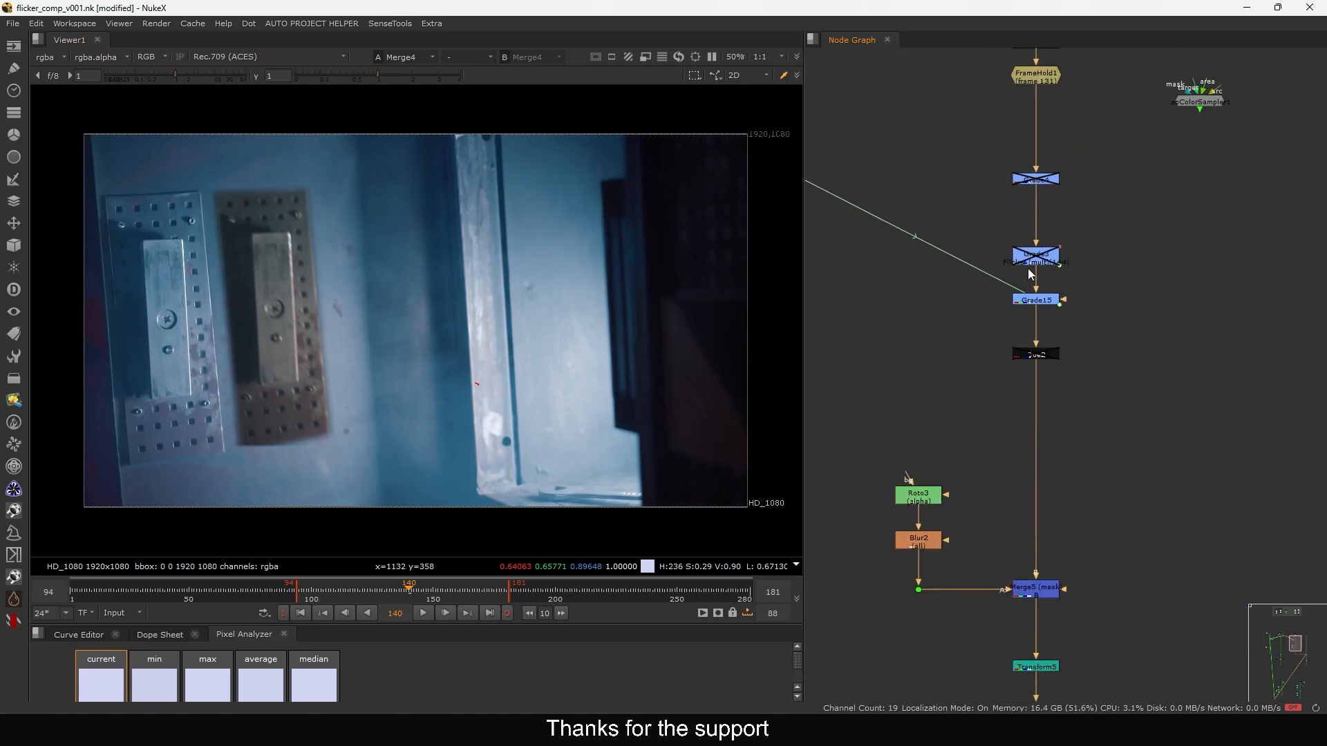
double_click(1035, 297)
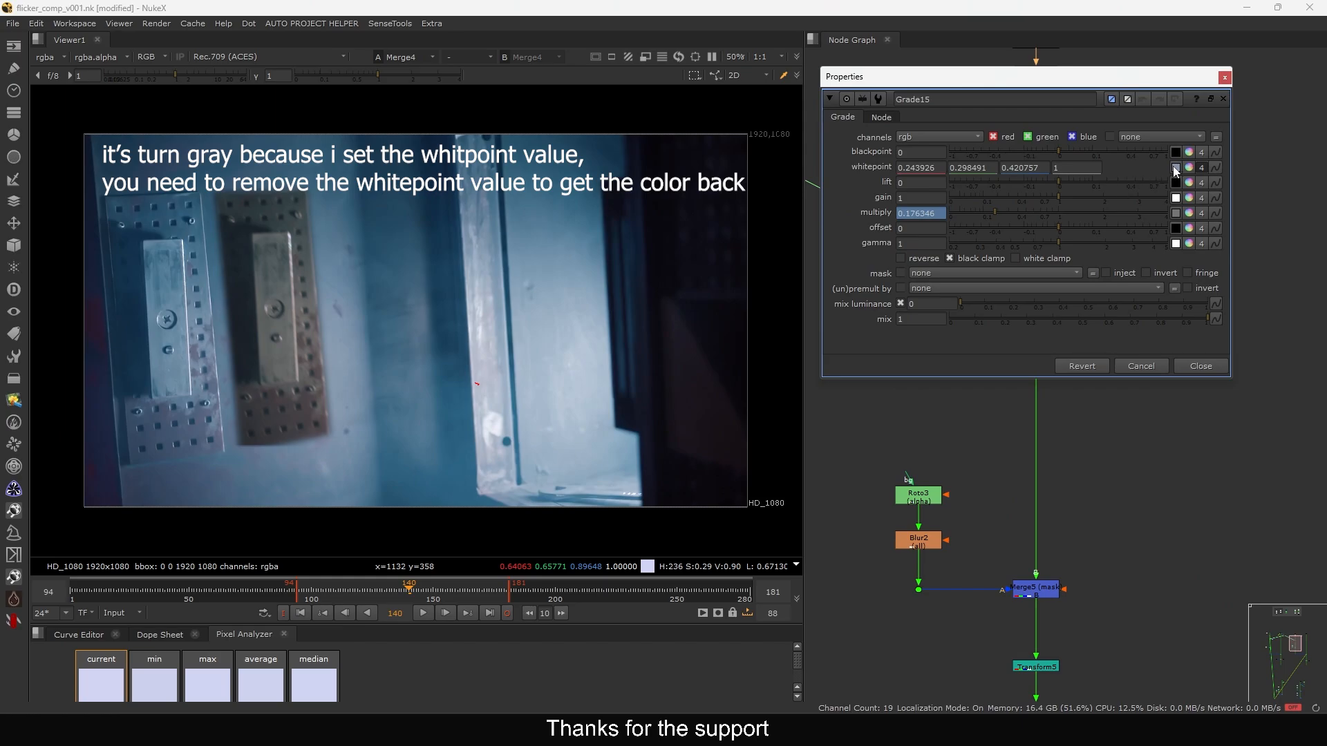
ctrl+shift+drag(267, 468, 310, 488)
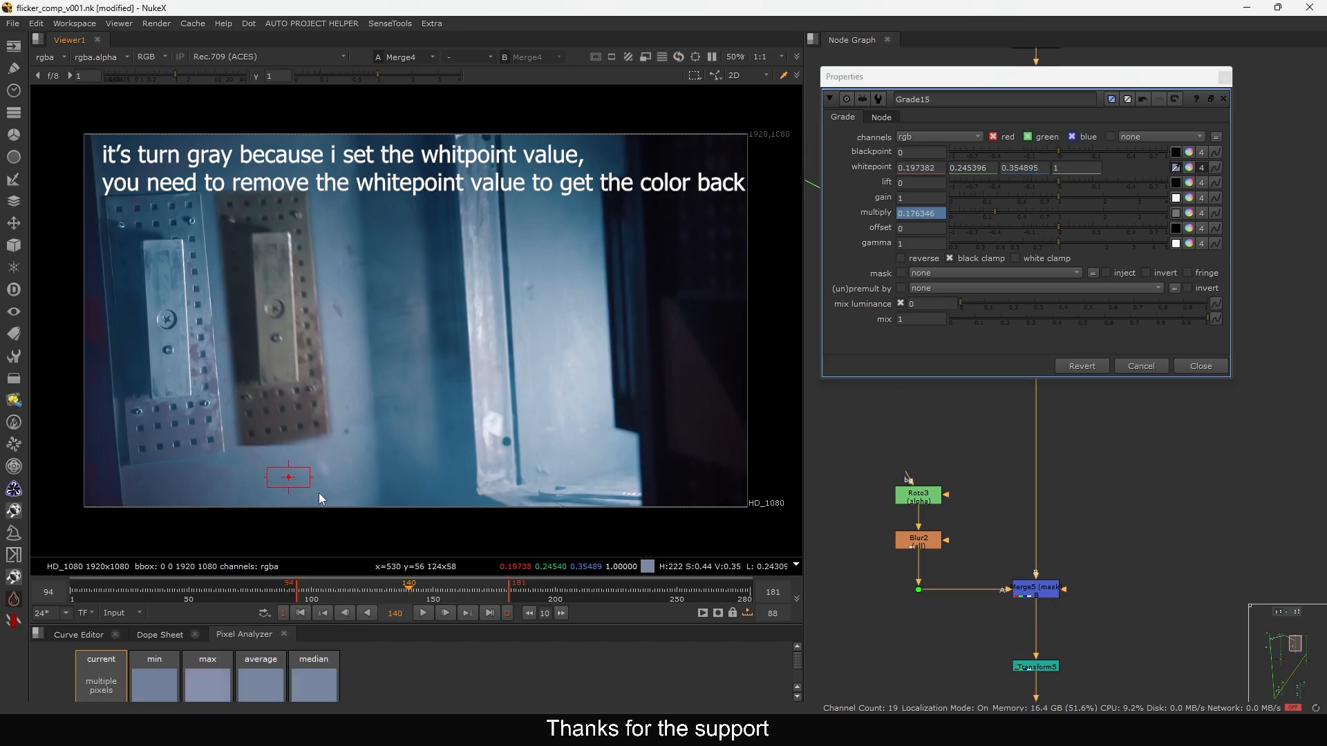
click(1182, 365)
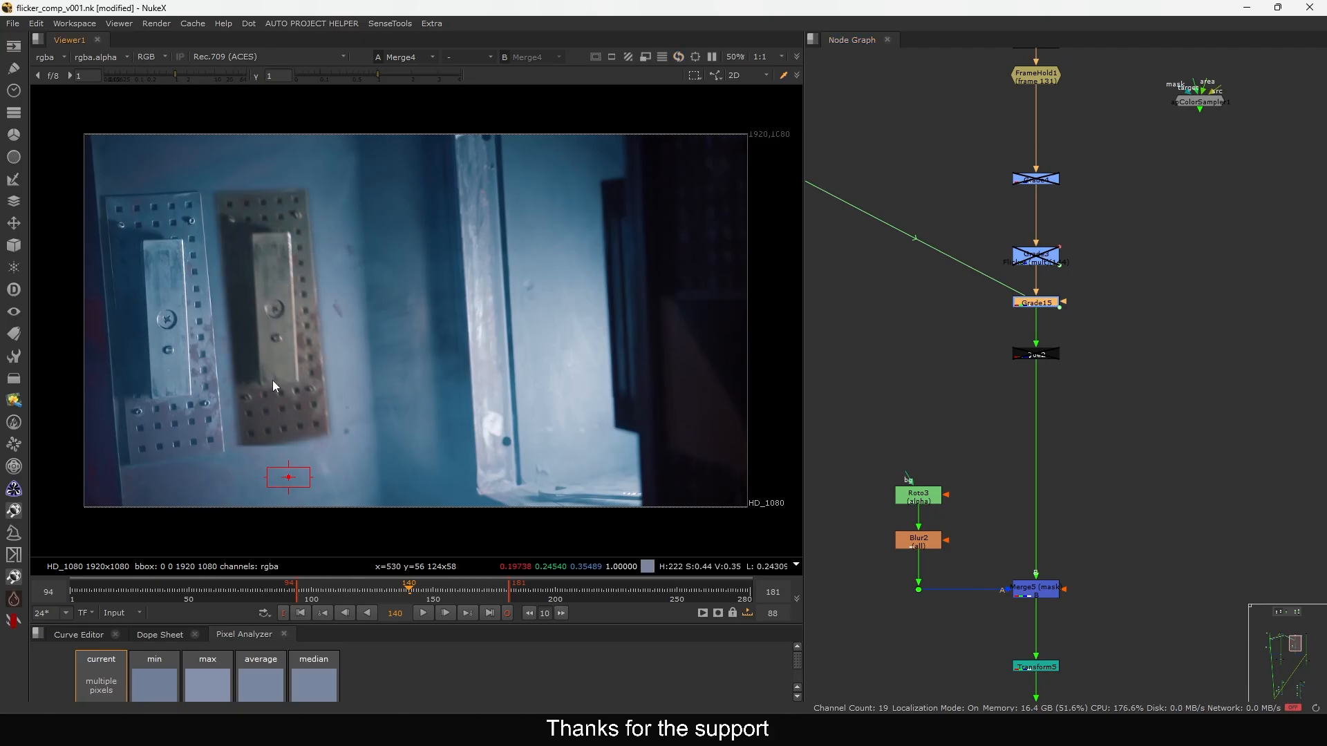
Compare the patch with and without Grade15, check its properties, and play back the Merge4 composite
scroll(1053, 302, up, 2)
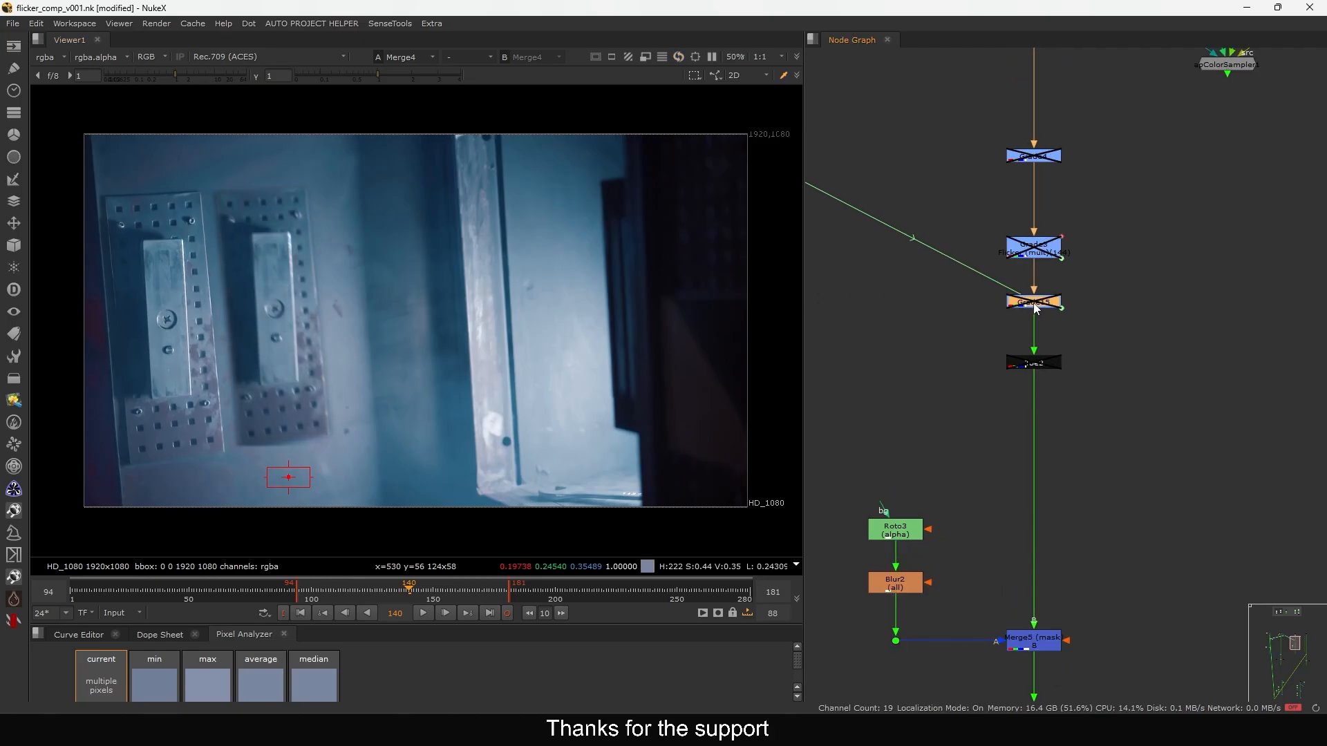
double_click(1034, 303)
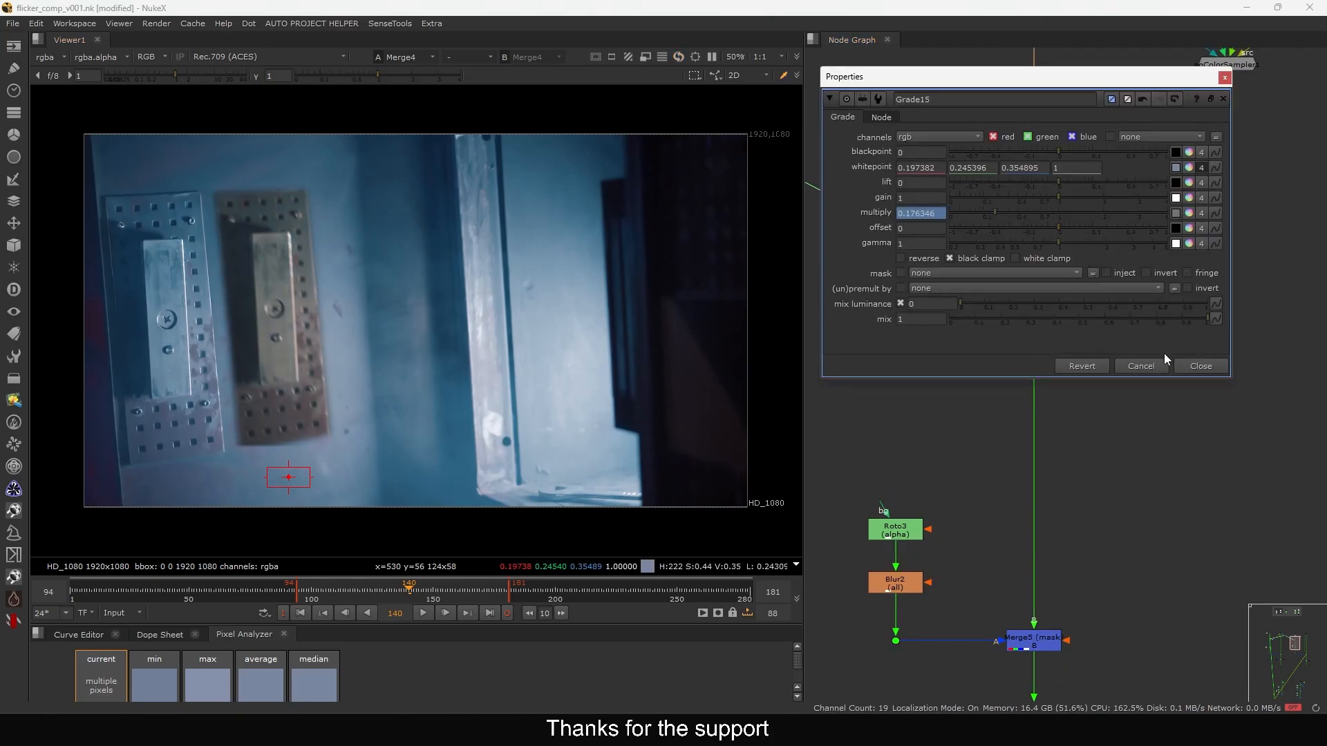
click(1201, 365)
key(l)
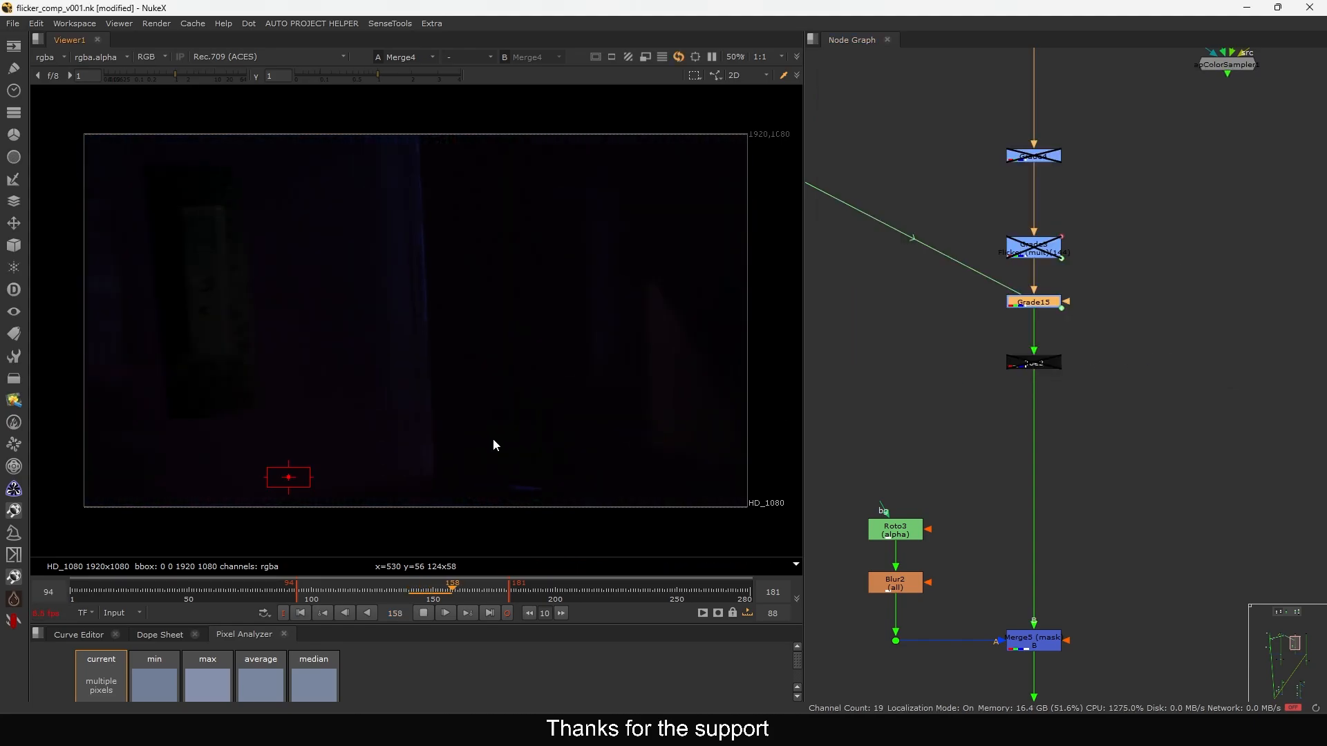
key(k)
alt+middle_drag(1166, 359, 1028, 346)
scroll(997, 296, up, 8)
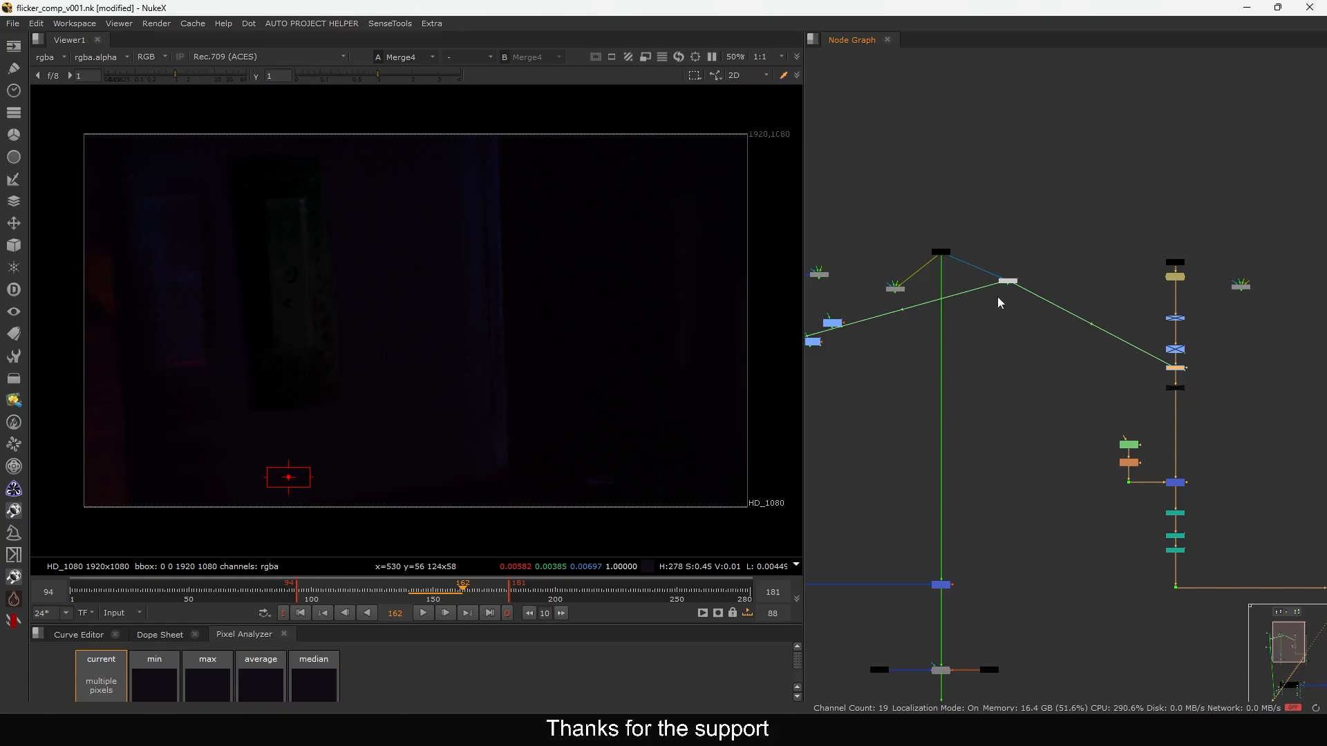
scroll(981, 331, down, 4)
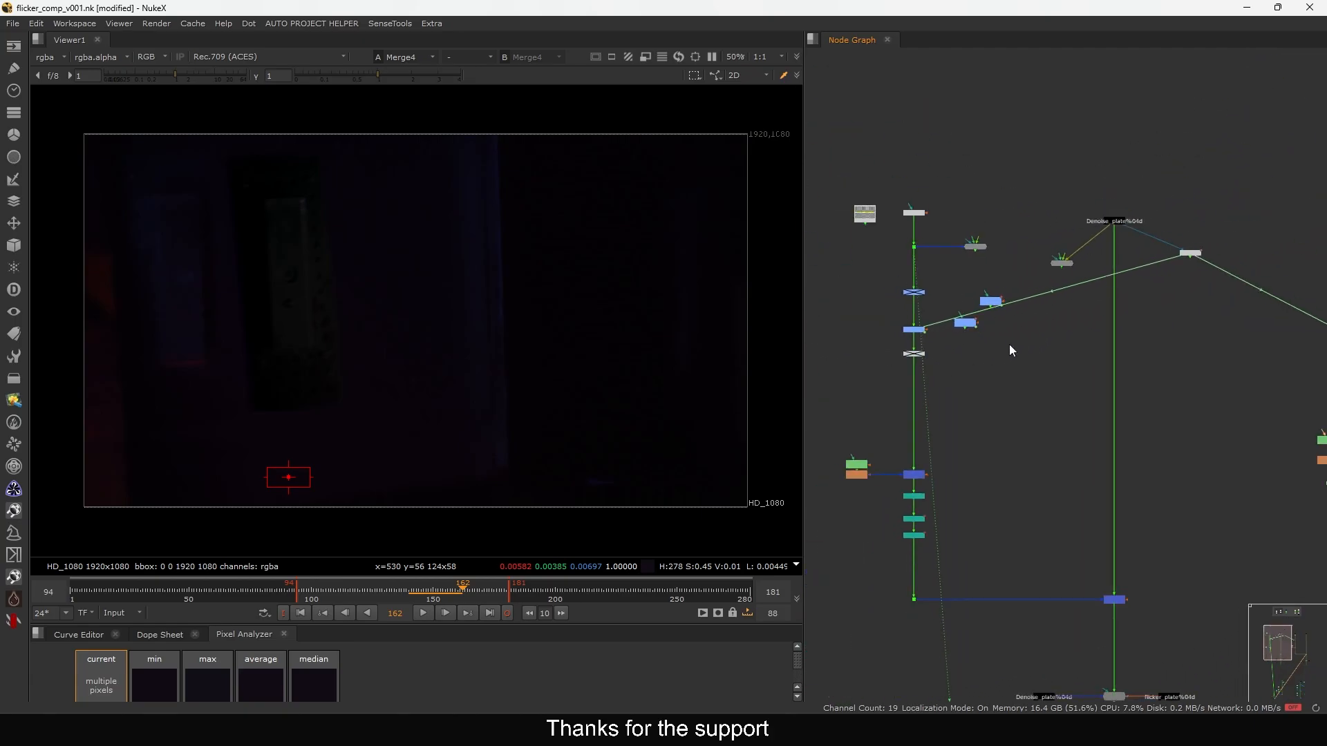
Add a new Grade node below CurveTool1, view the CurveTool, and open its intensity data beside the Grade's properties
scroll(1027, 291, up, 5)
key(g)
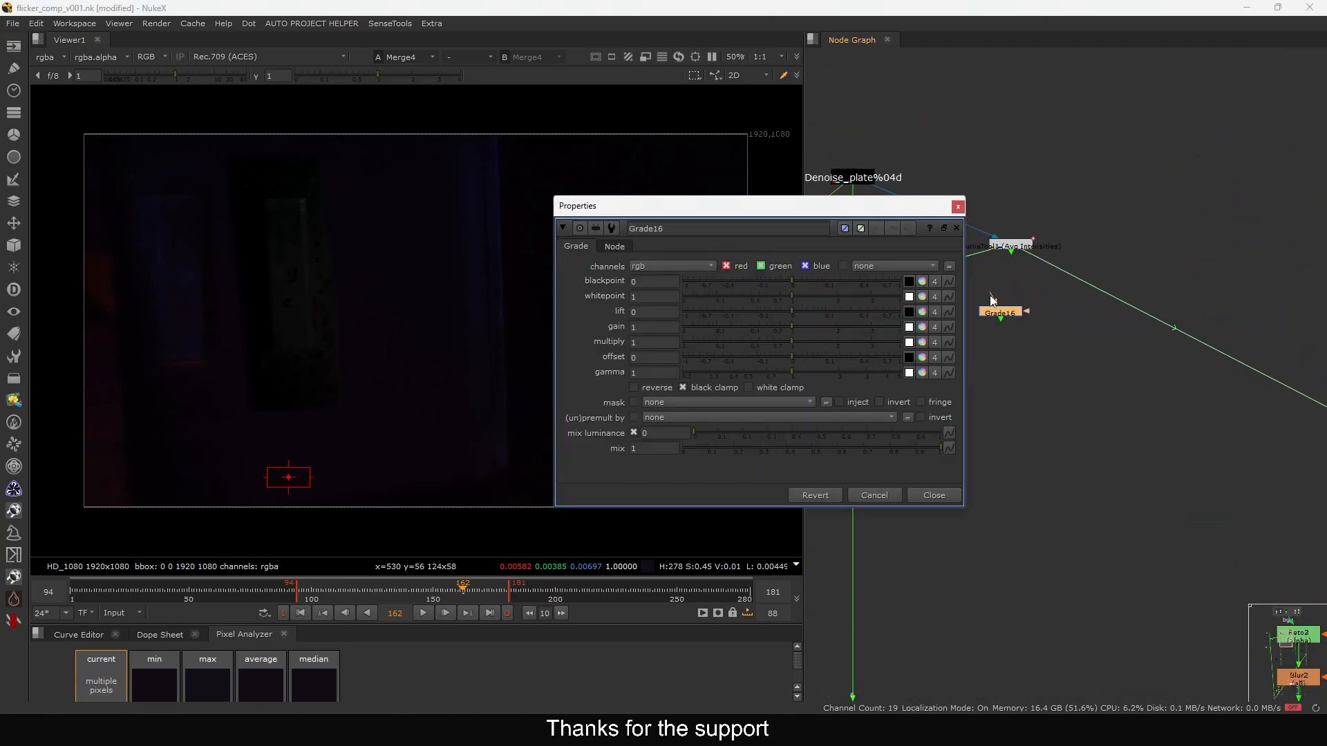
middle_drag(991, 298, 1031, 311)
scroll(1040, 298, up, 1)
double_click(1052, 249)
key(1)
drag(801, 83, 435, 133)
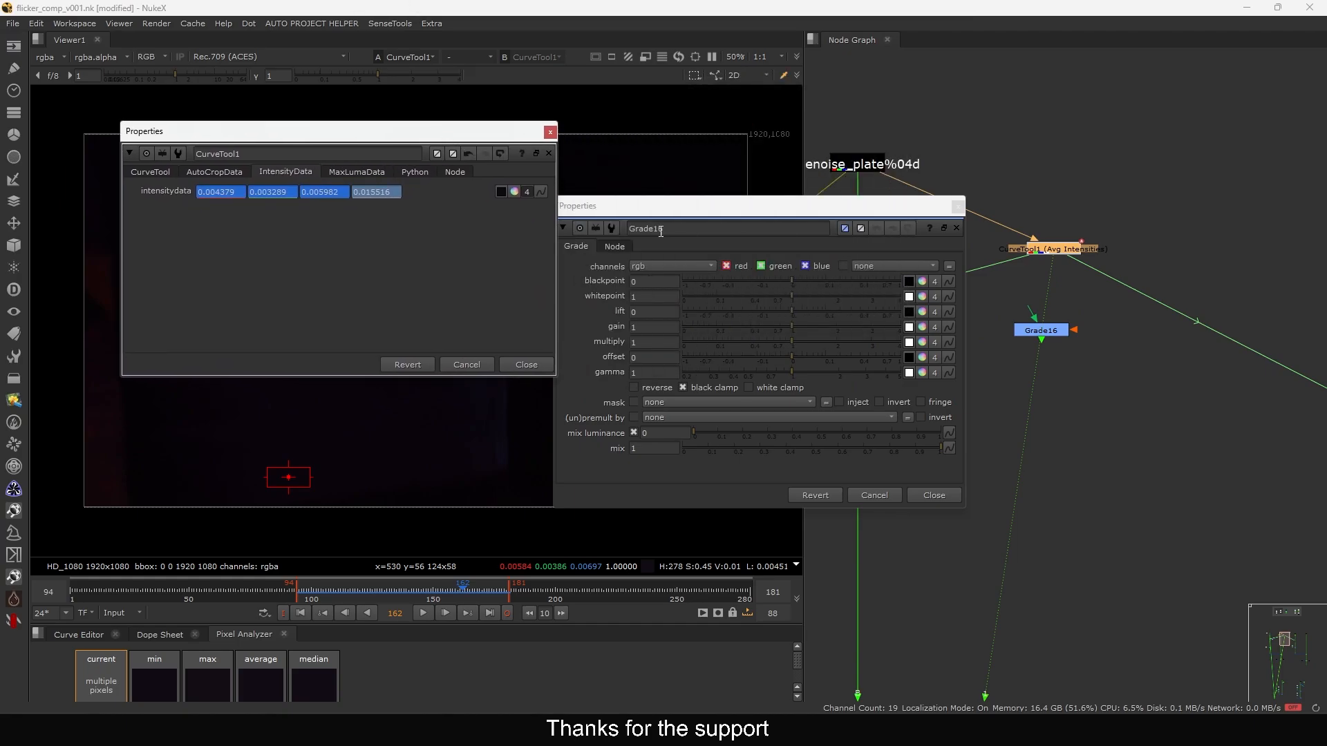
Split Grade16's multiply into separate channels, link it to CurveTool1's intensitydata, and close the properties
click(933, 342)
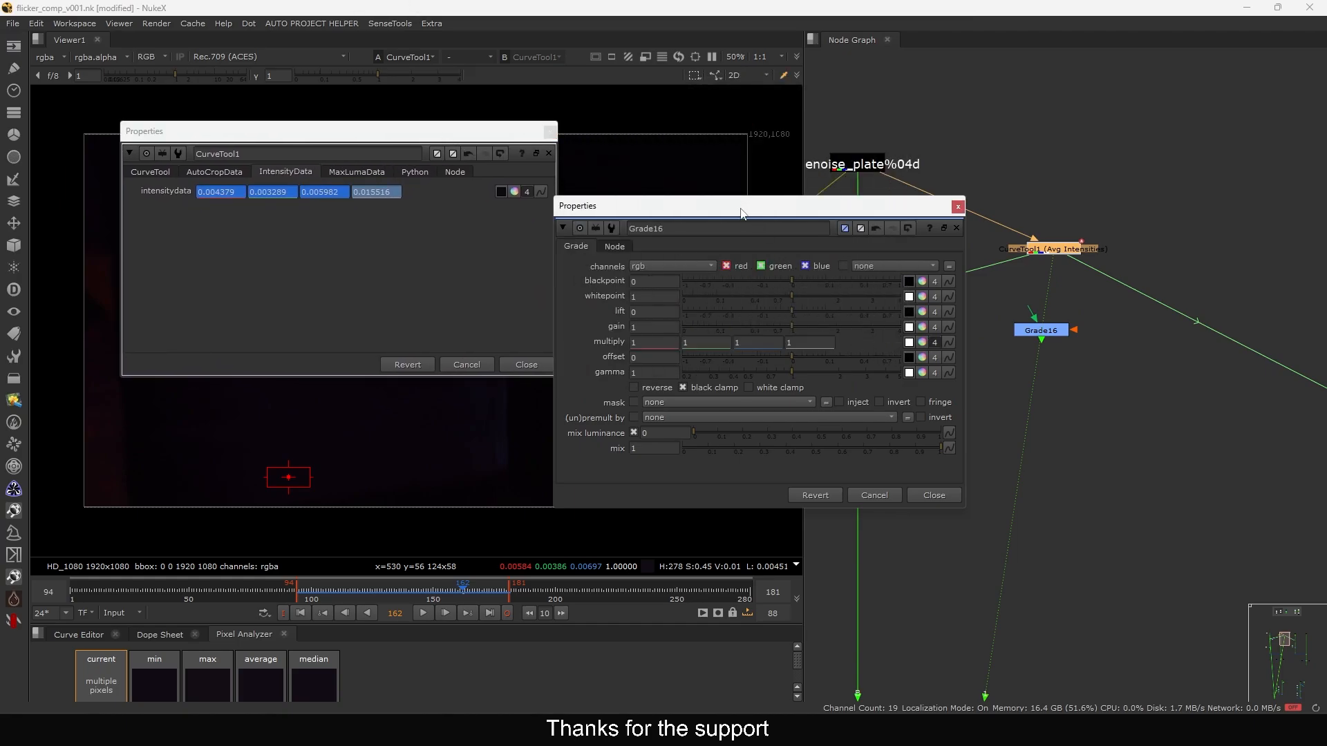
drag(741, 212, 877, 125)
click(540, 188)
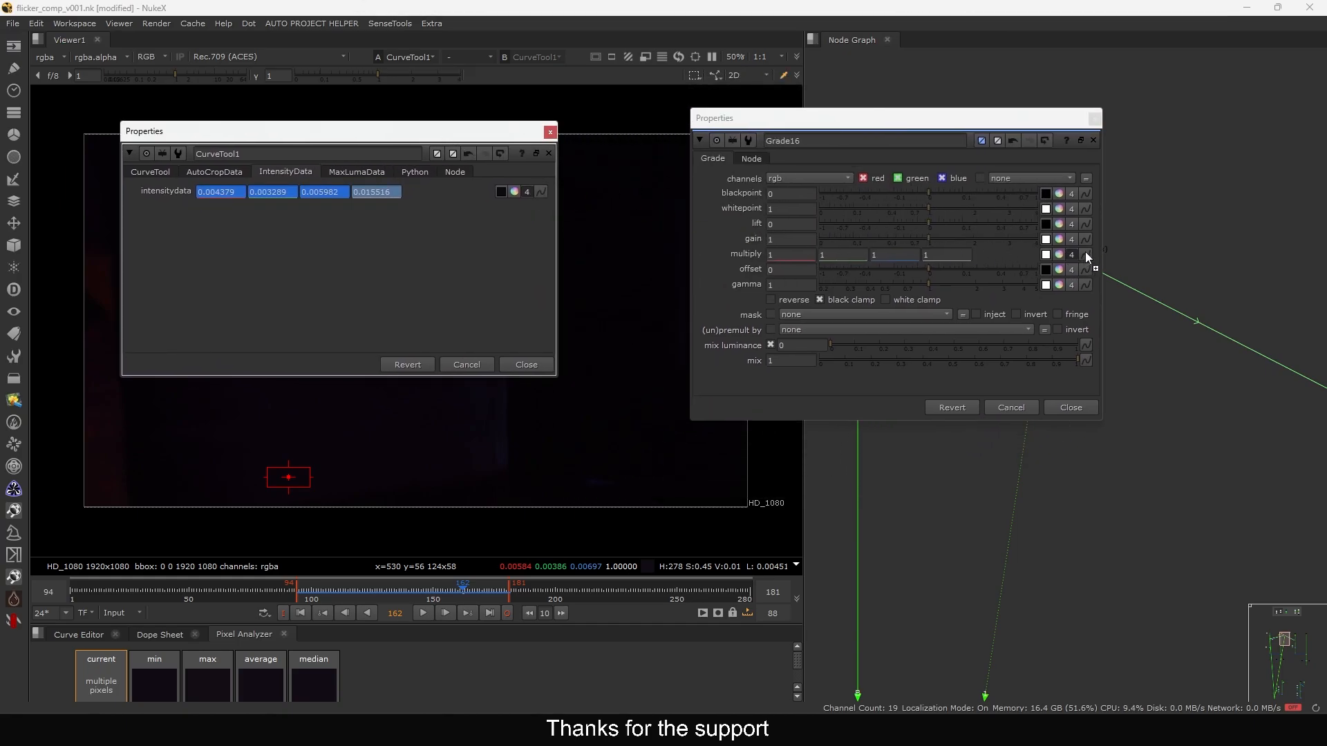
click(1073, 407)
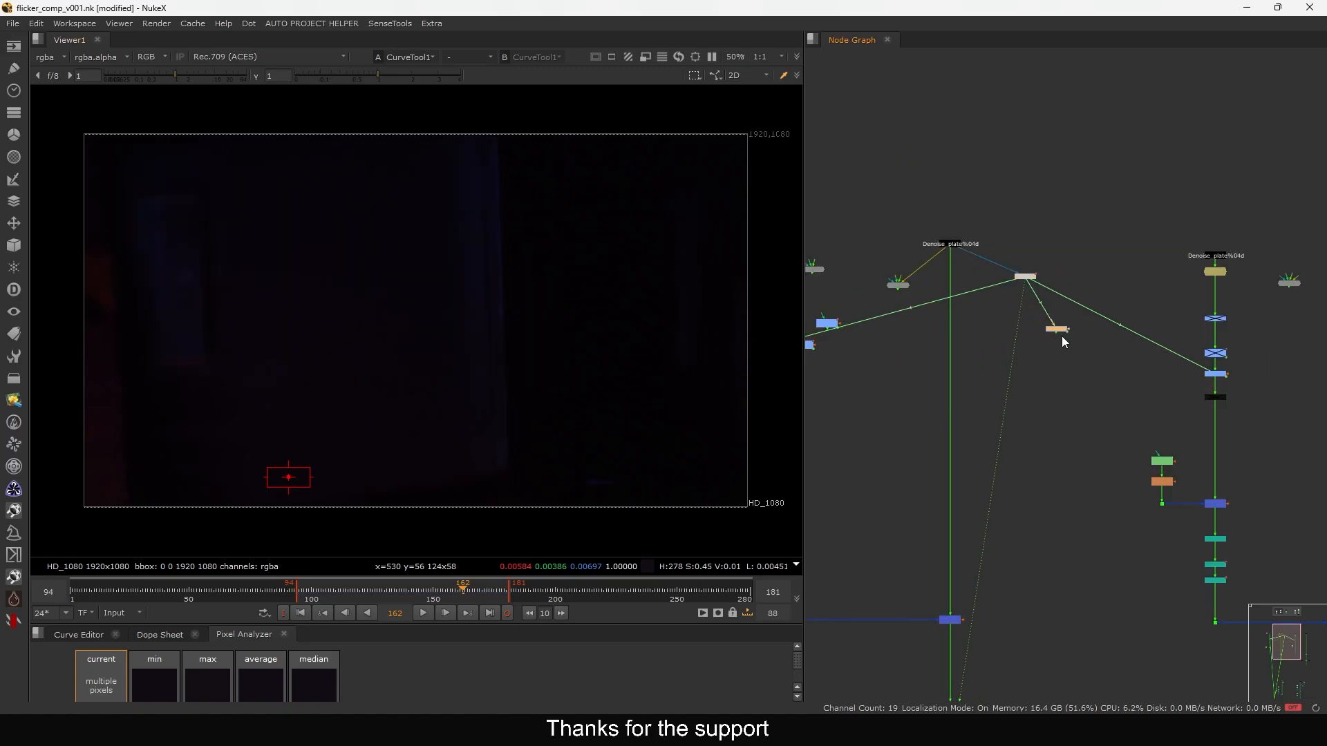
Extract Grade15 from the second patch branch and insert Grade16 in its place above Toe2
drag(1057, 329, 1160, 386)
middle_drag(1157, 389, 1028, 379)
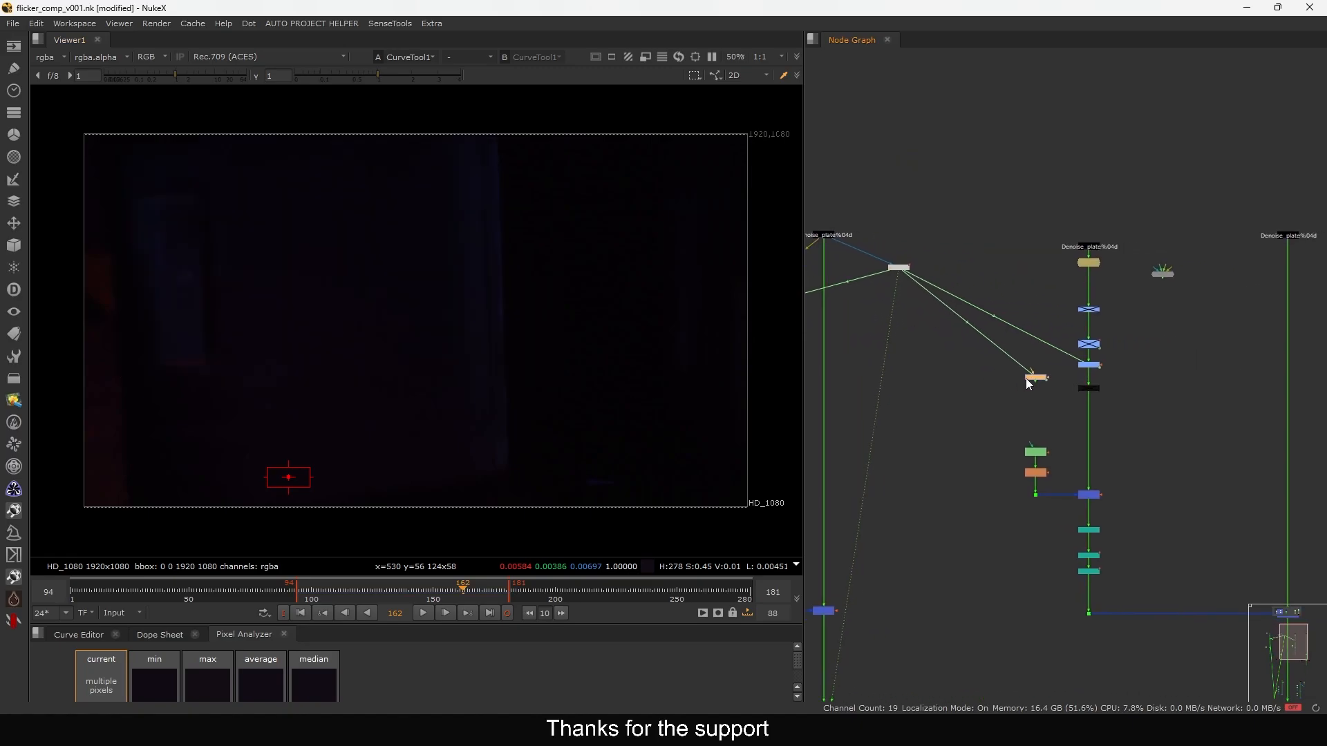
scroll(1098, 365, up, 5)
click(1085, 362)
key(ctrl+shift+x)
drag(1076, 349, 931, 354)
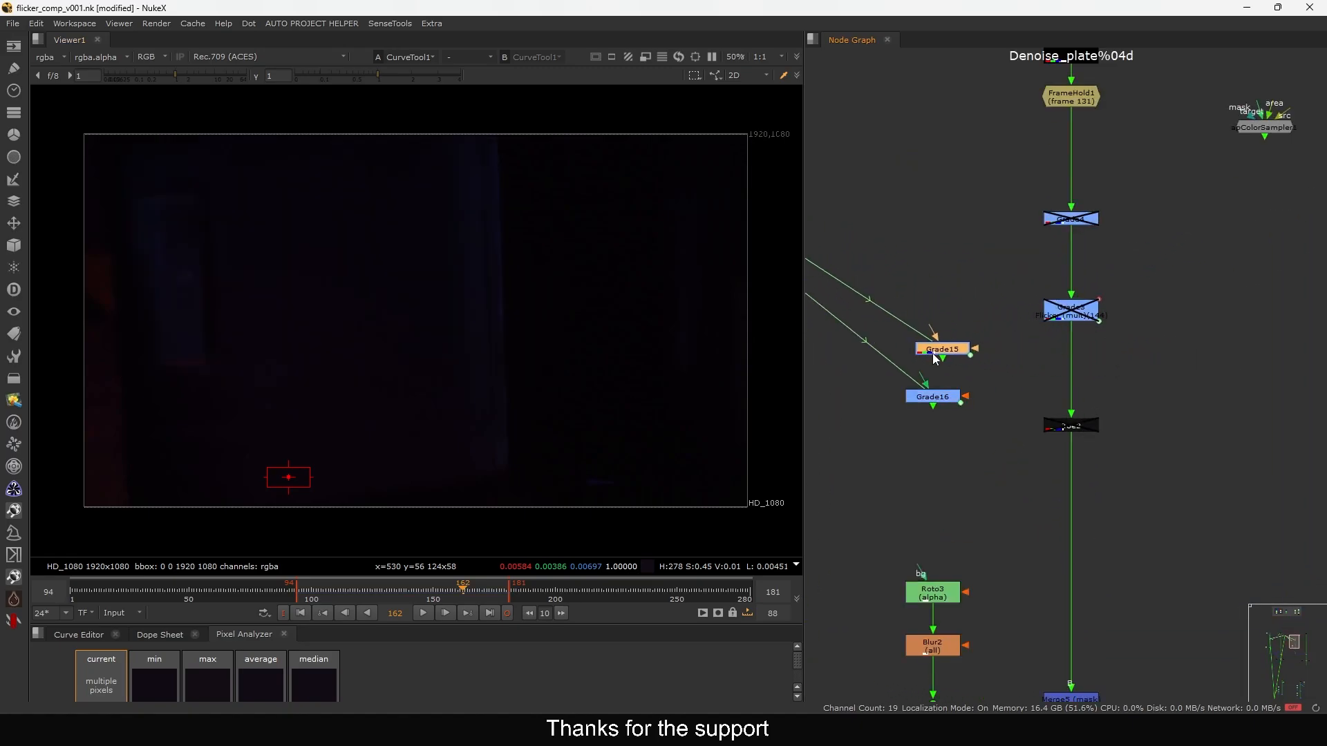
drag(937, 399, 1062, 374)
scroll(1056, 380, down, 1)
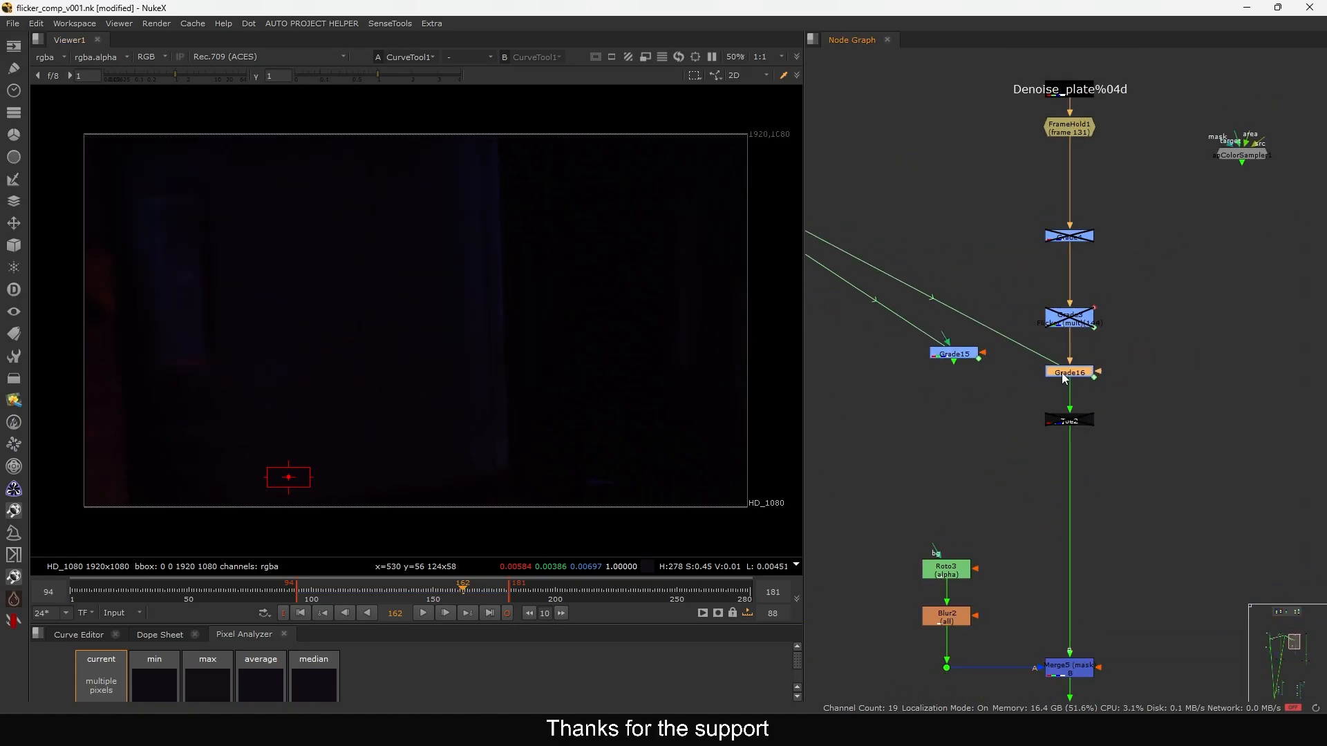
Step back to frame 150 and view the Merge4 composite
key(Left)
key(Left)
key(Left)
key(Left)
key(Left)
key(Left)
key(Left)
key(Left)
key(Left)
key(Left)
key(Left)
key(Left)
scroll(1017, 375, down, 3)
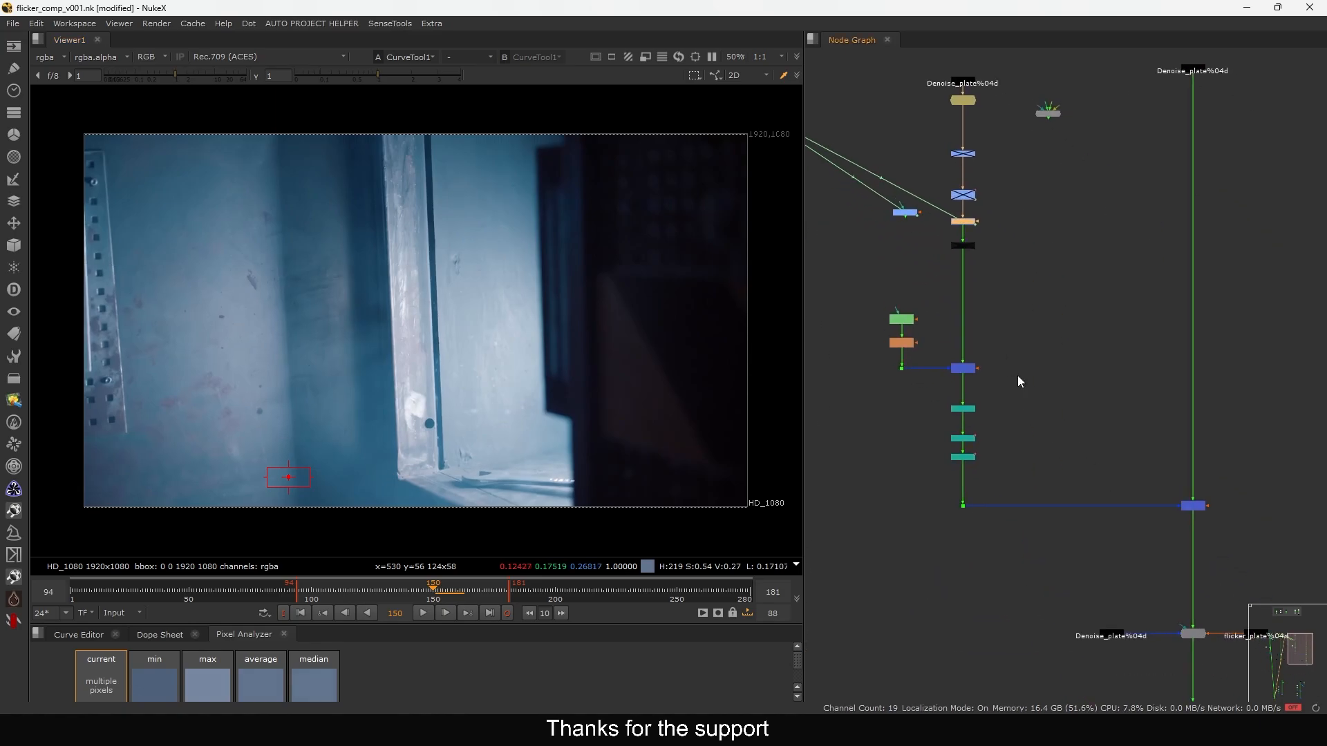
drag(1125, 454, 1267, 529)
key(1)
Compare the patch with Grade16 on and off, and leave Grade16 disabled
scroll(1126, 409, up, 4)
scroll(1052, 286, up, 2)
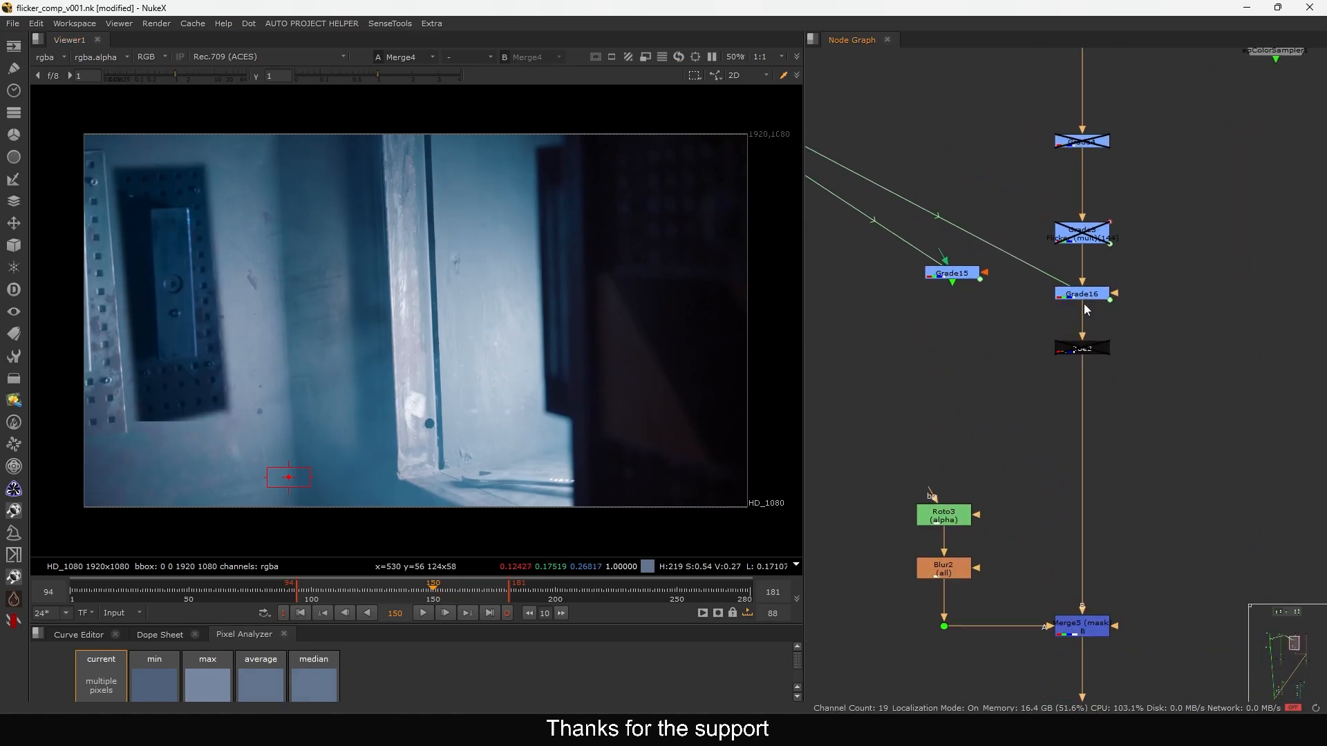
click(1083, 294)
key(d)
key(d)
key(d)
key(d)
key(d)
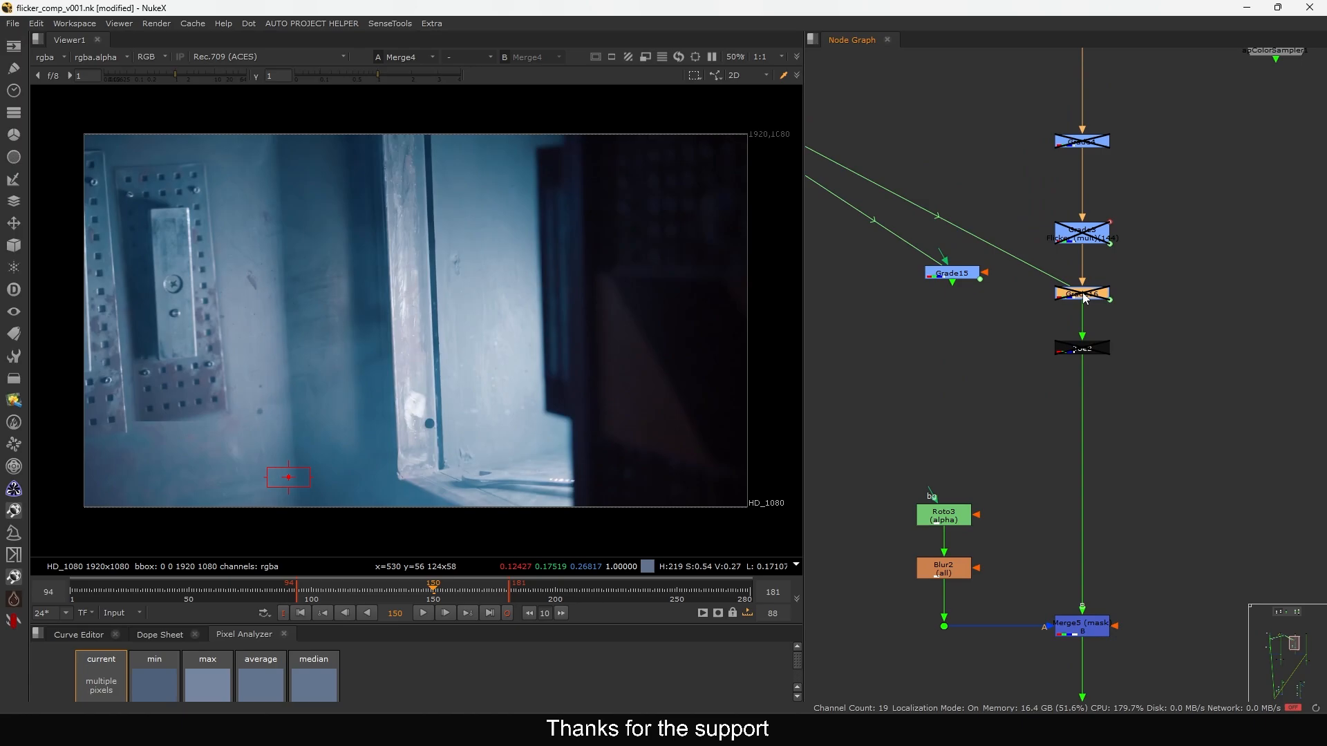
Sample Grade16's whitepoint from the wall beside the inserted perforated panel, re-enable the node, and close its properties
double_click(1083, 295)
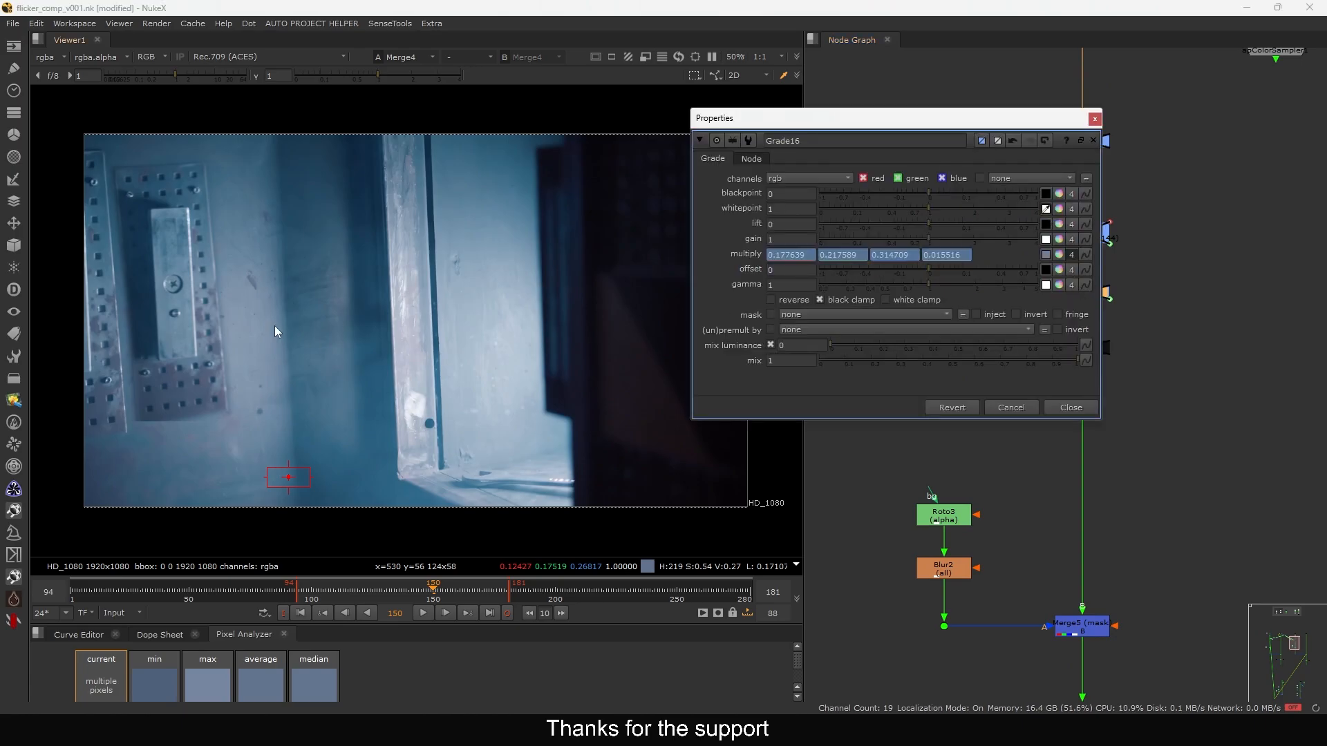
ctrl+shift+drag(227, 193, 258, 222)
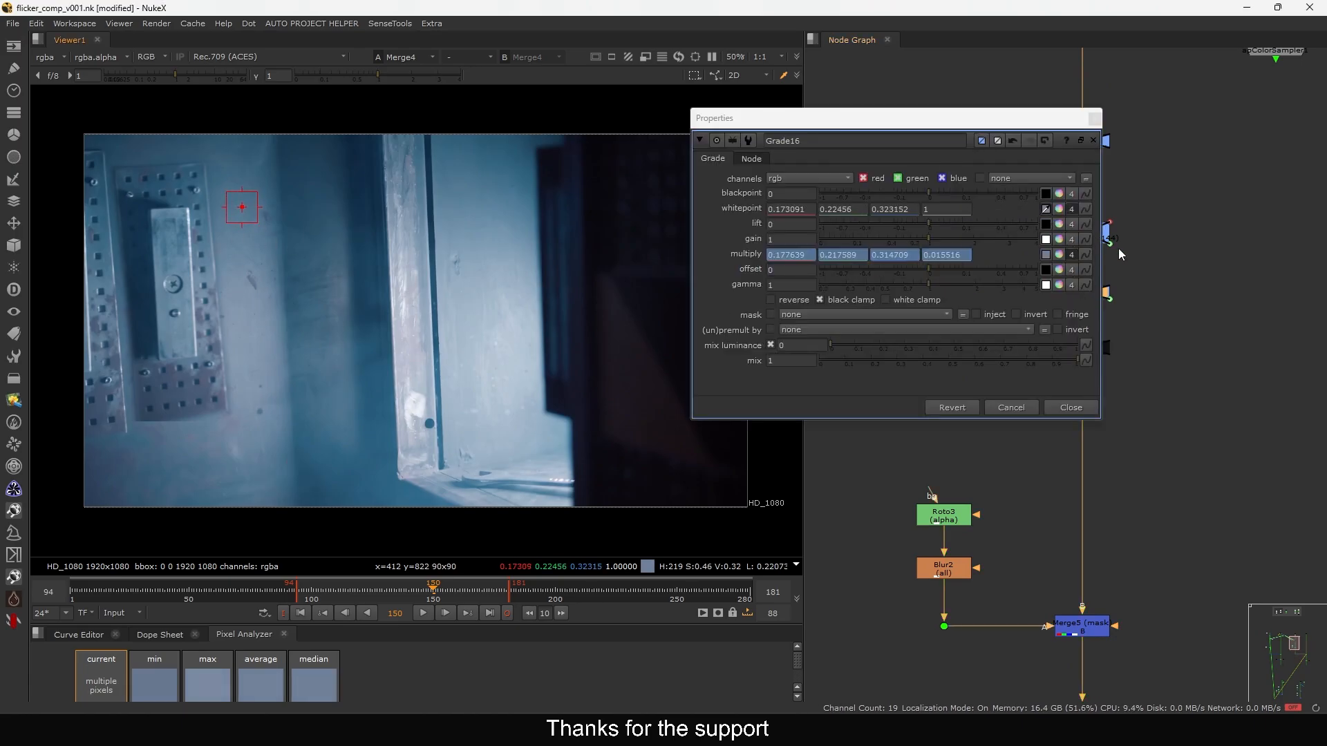
middle_drag(1118, 249, 1221, 247)
key(d)
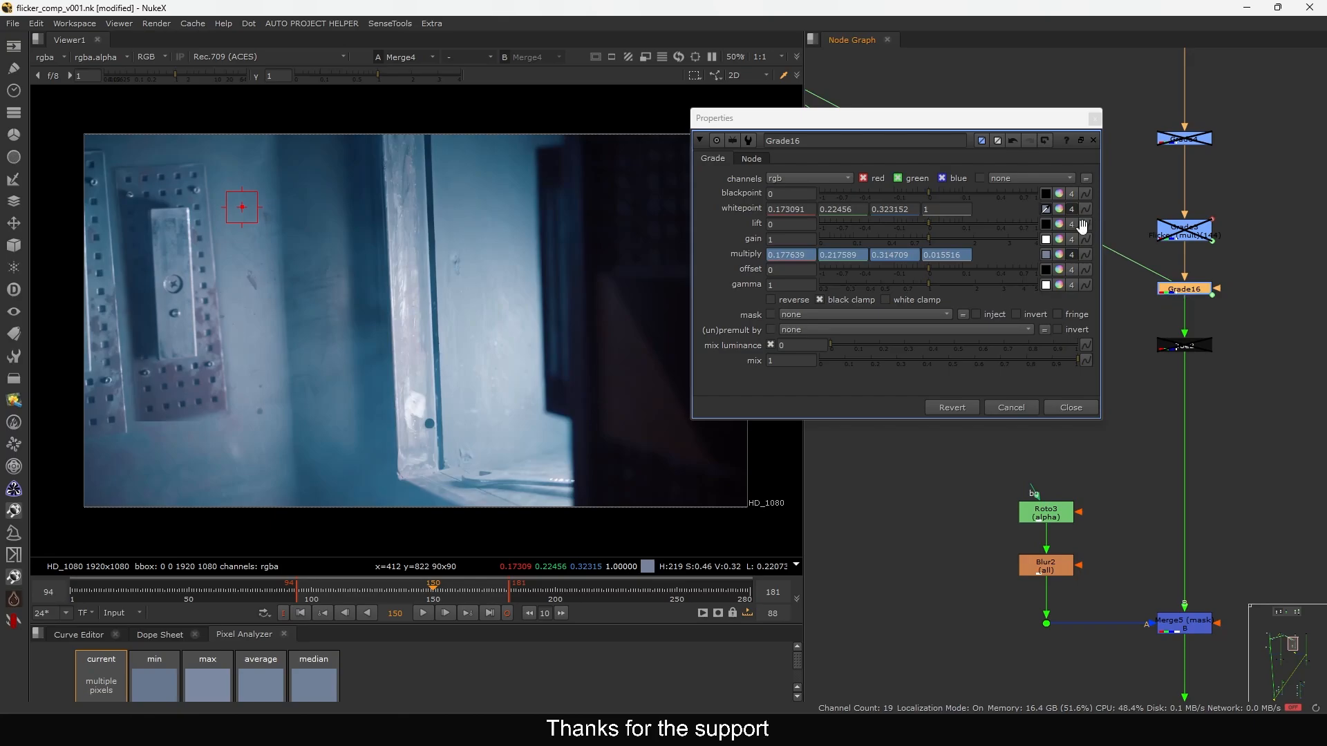
click(1047, 208)
click(1095, 119)
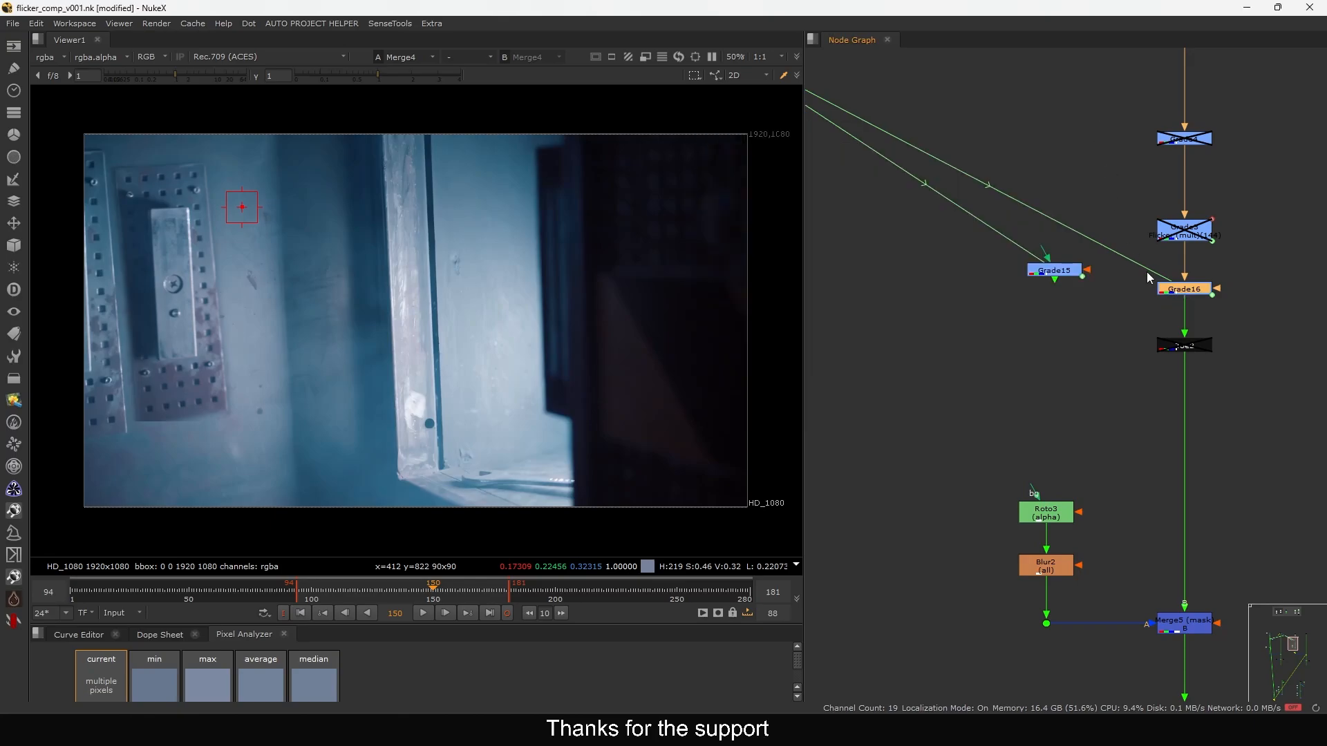
Clear the sampled area, play back the Merge4 composite, and go to frame 134
ctrl+click(268, 313)
key(l)
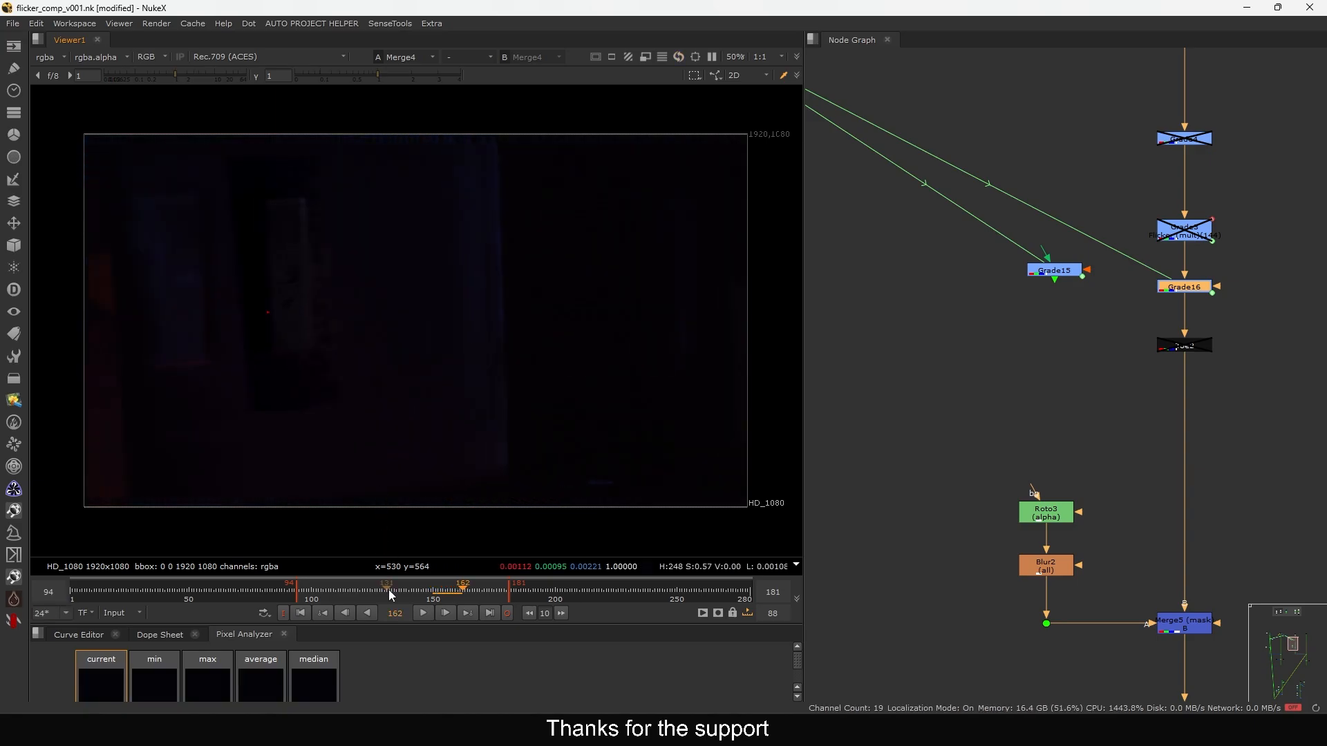
drag(388, 591, 396, 595)
Enable Grade4 and Toe2 in the second patch branch
middle_drag(1024, 325, 971, 396)
drag(1217, 173, 1070, 250)
key(d)
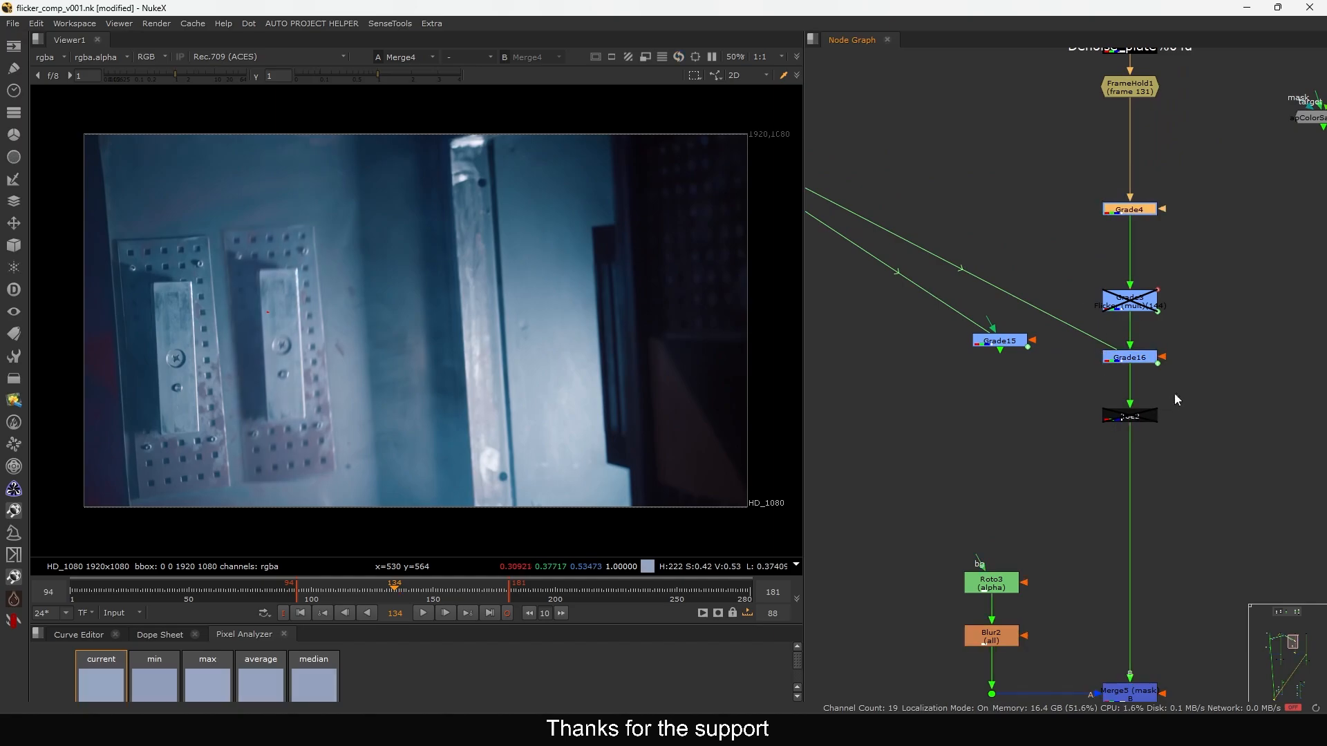
drag(1183, 386, 1070, 459)
key(d)
Route the second patch branch through Grade15 into Toe2, bypassing Grade16
middle_drag(1068, 450, 1066, 447)
mouse_move(1101, 349)
mouse_down()
mouse_move(1077, 345)
mouse_move(1089, 348)
mouse_up()
drag(1124, 300, 1124, 299)
drag(1113, 354, 1017, 342)
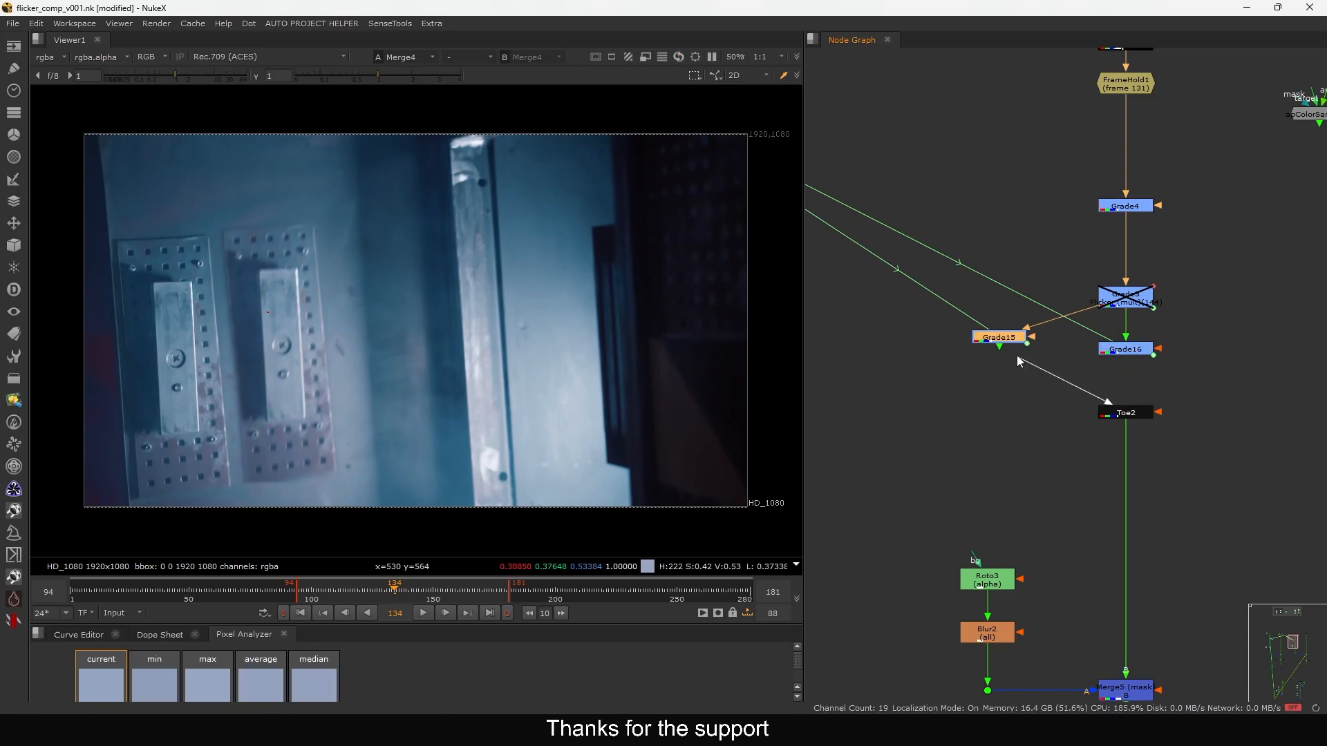
Compare the whitepoint and multiply values of Grade15 and Grade16 side by side, and close both property windows
double_click(1005, 337)
drag(1091, 79, 675, 135)
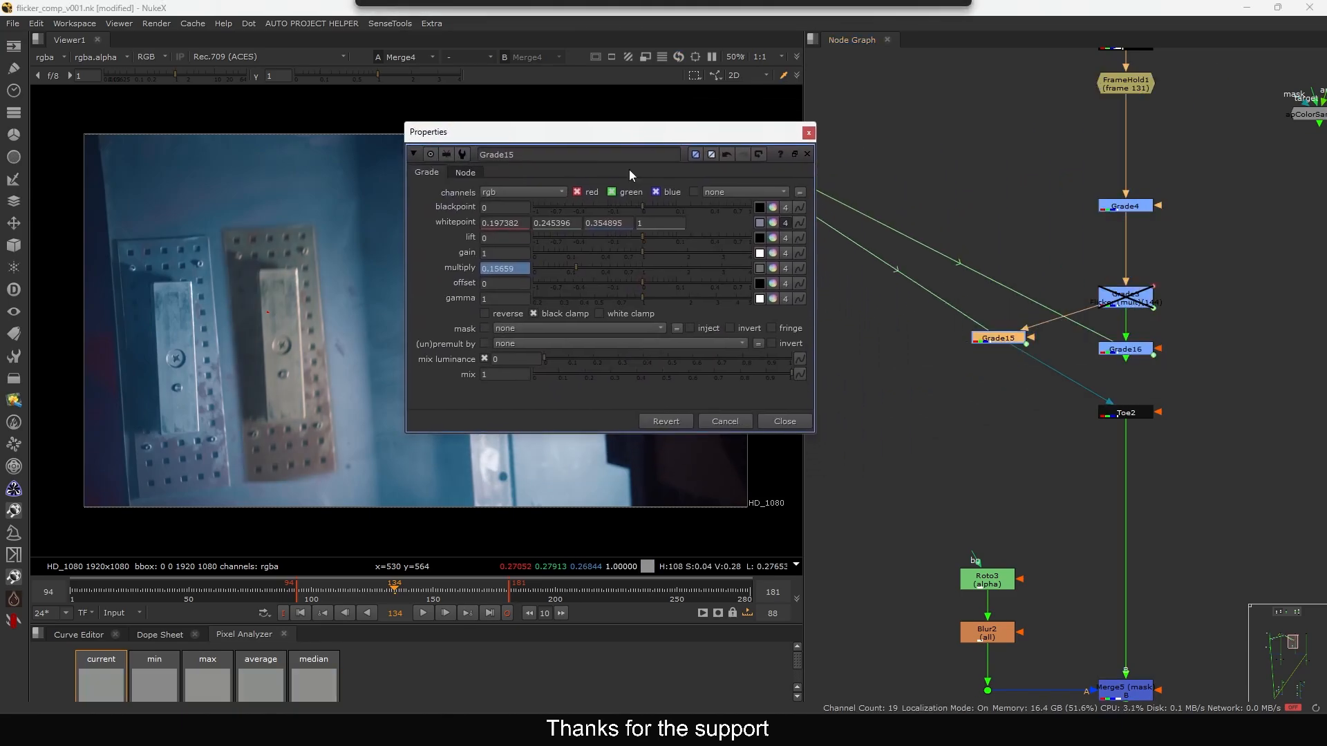
double_click(1135, 350)
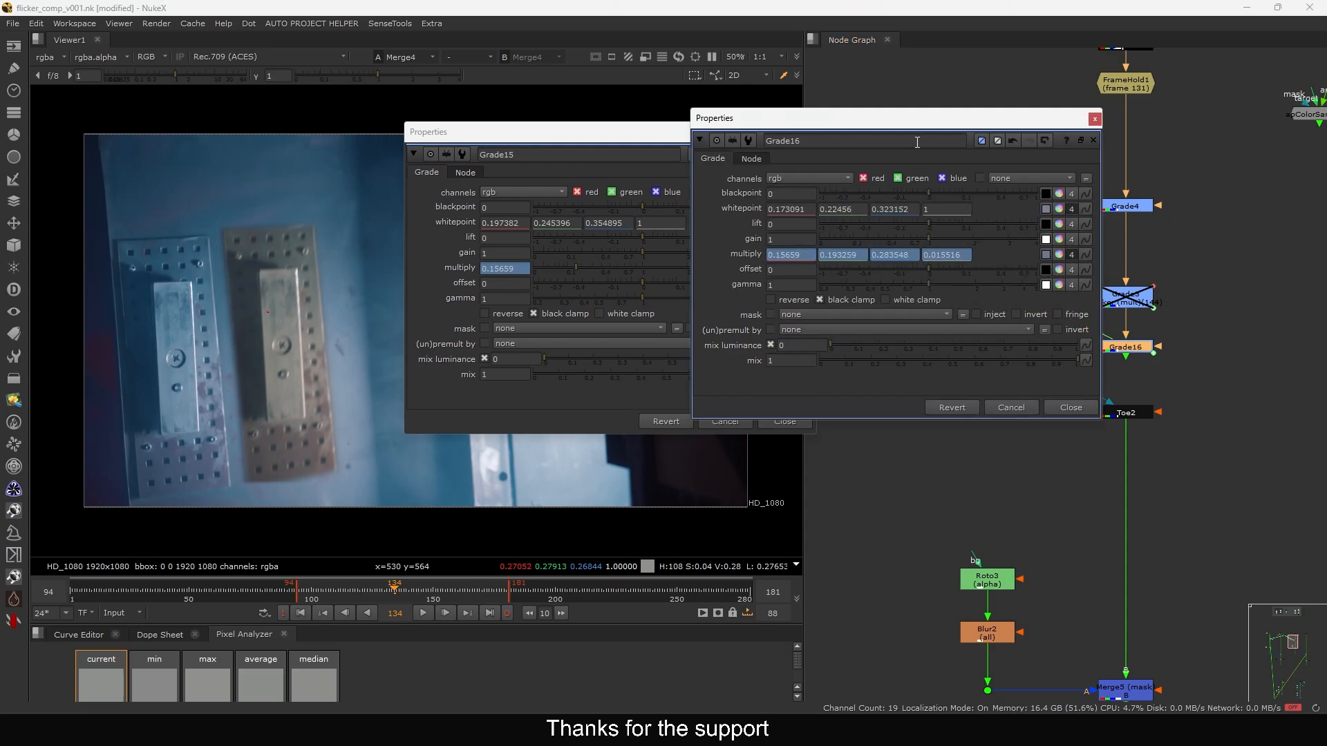
drag(917, 119, 1047, 83)
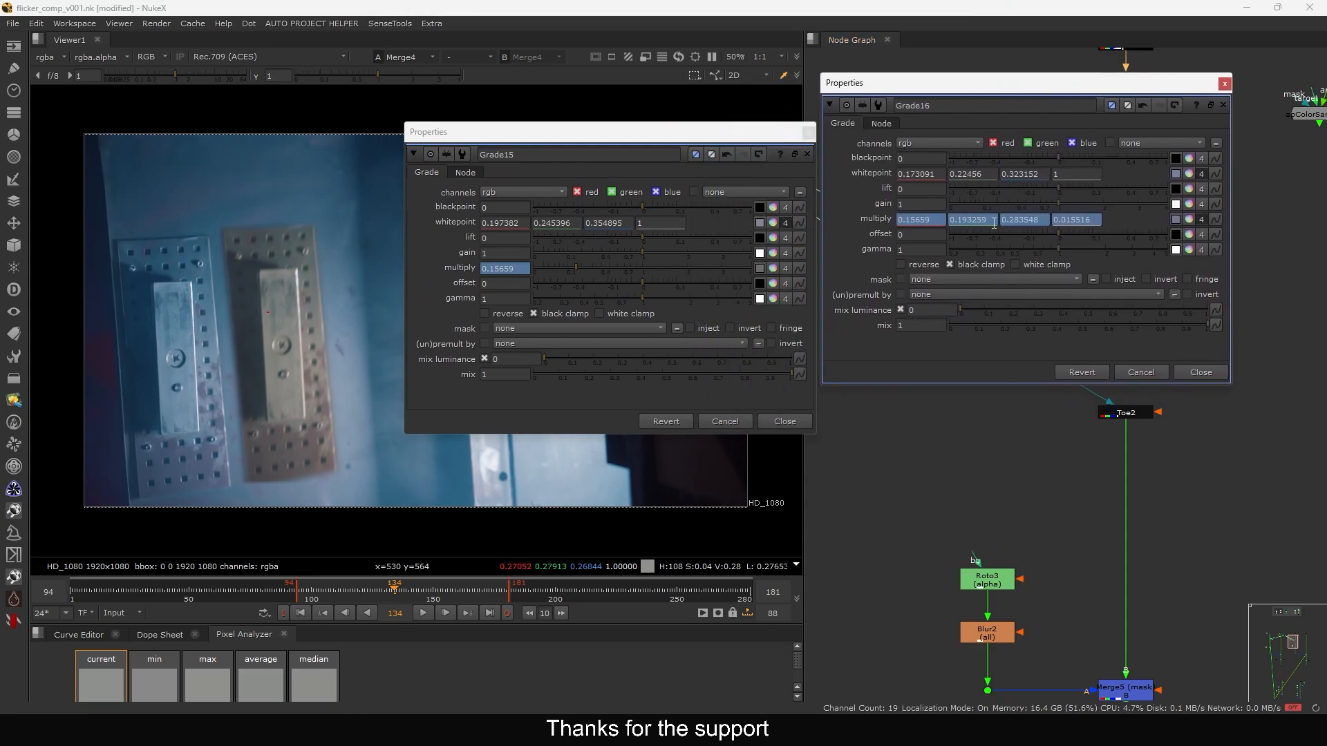
click(1202, 373)
click(785, 420)
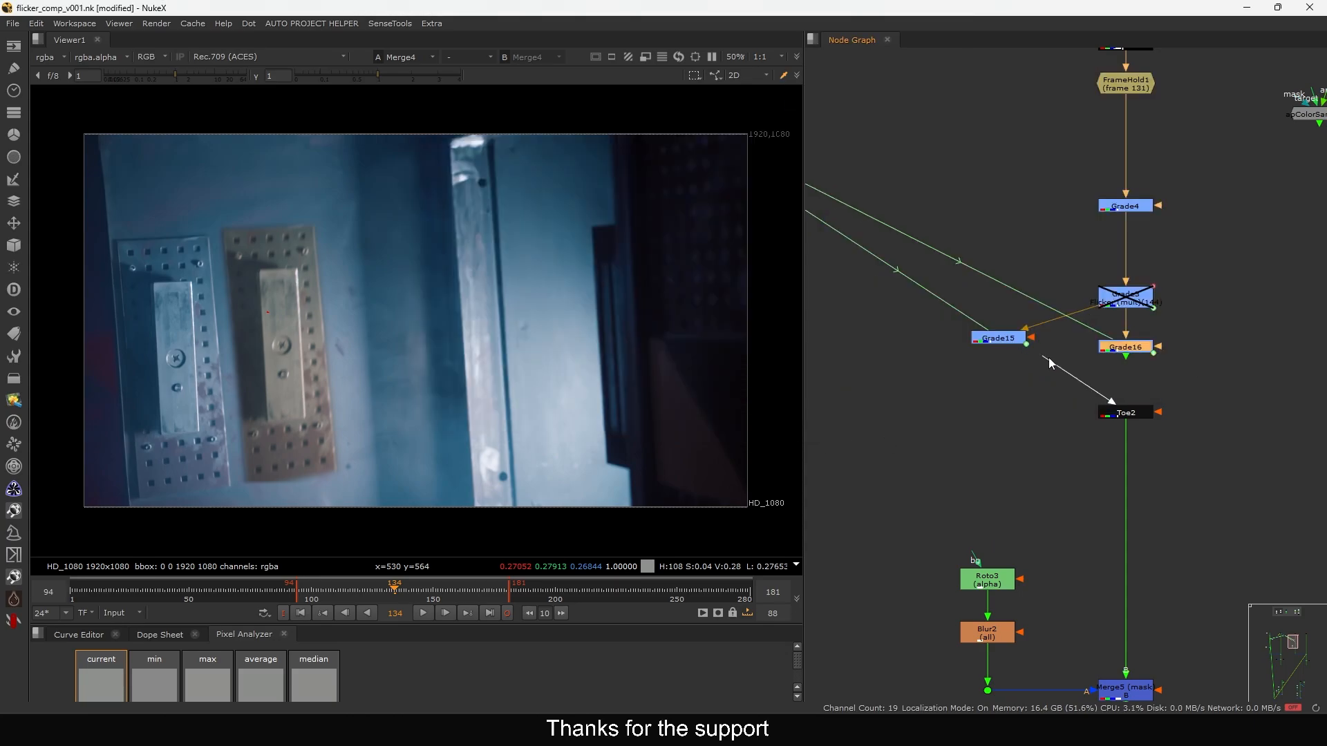
Reconnect Toe2 to Grade16 instead of Grade15 and play back the composite
click(1001, 346)
drag(1002, 345, 1006, 339)
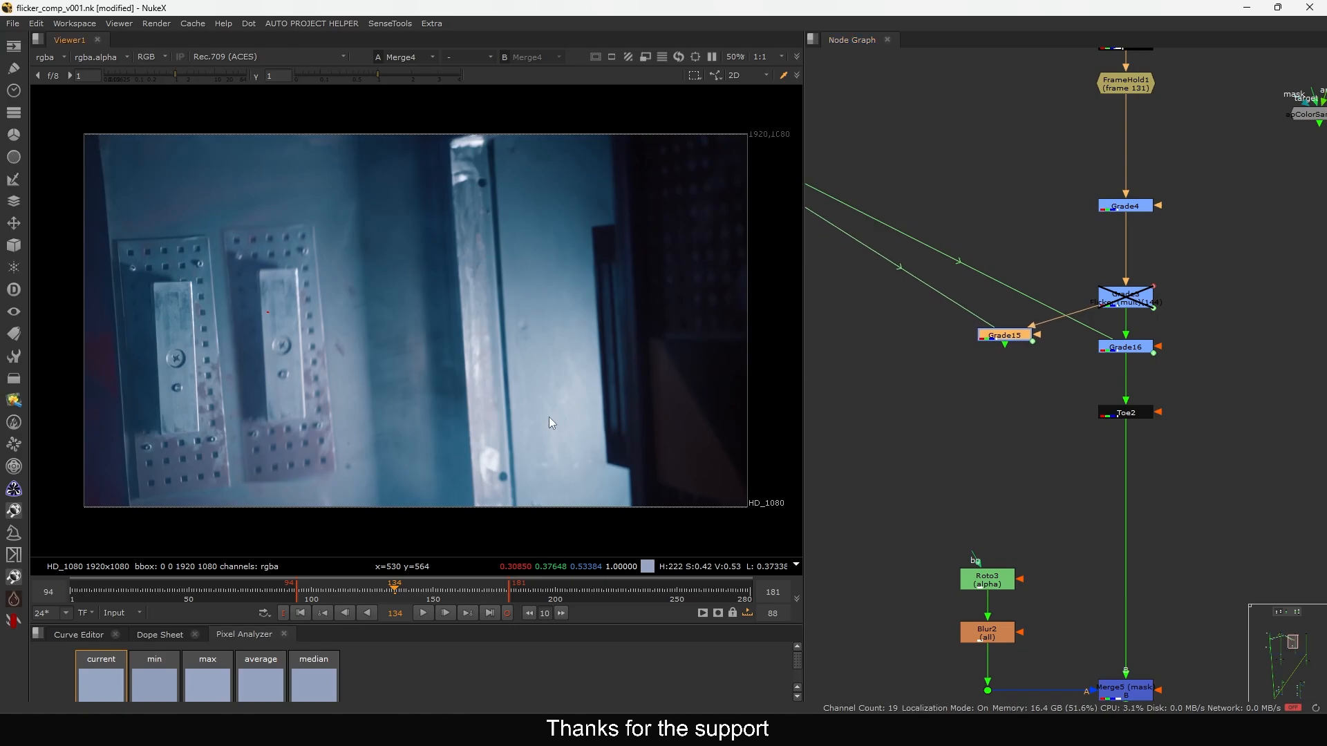
key(l)
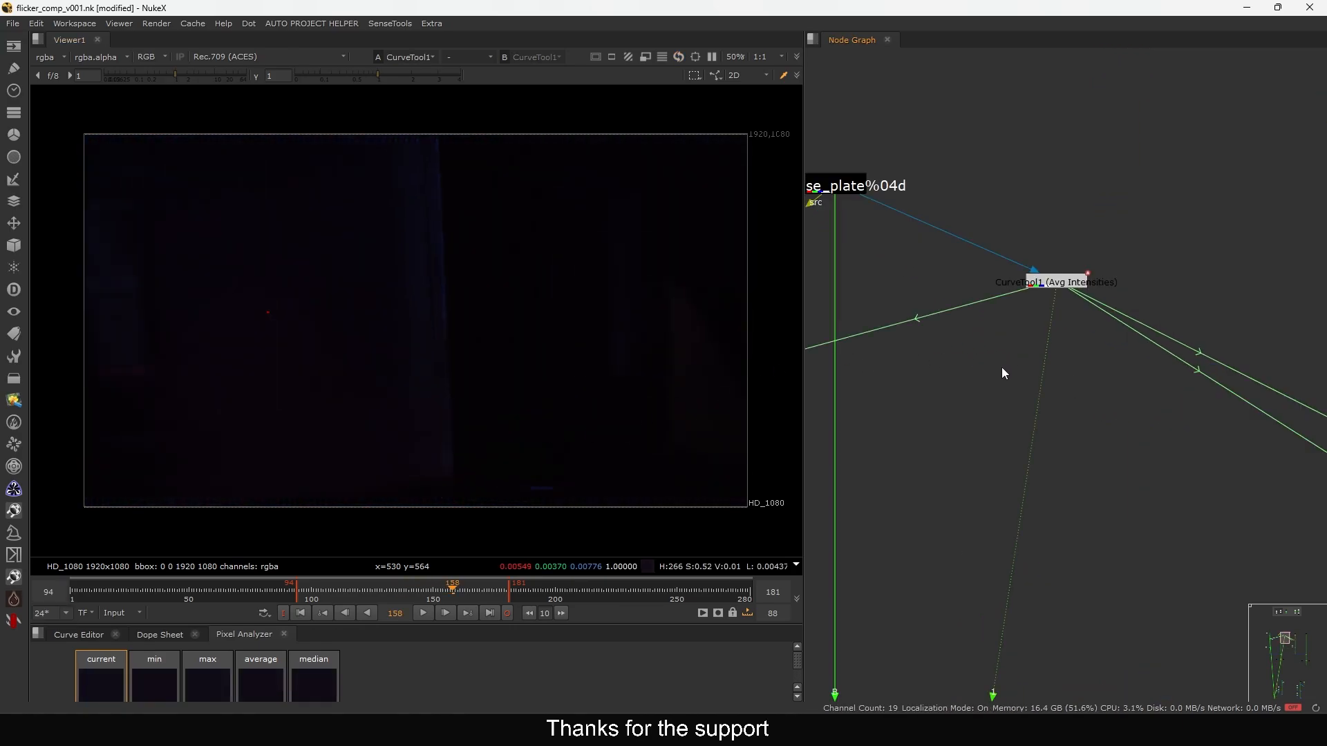
Add another Grade node below CurveTool1, close its properties, and place it in free space
key(g)
click(956, 252)
drag(997, 360, 984, 376)
scroll(874, 376, down, 3)
middle_drag(874, 376, 1076, 341)
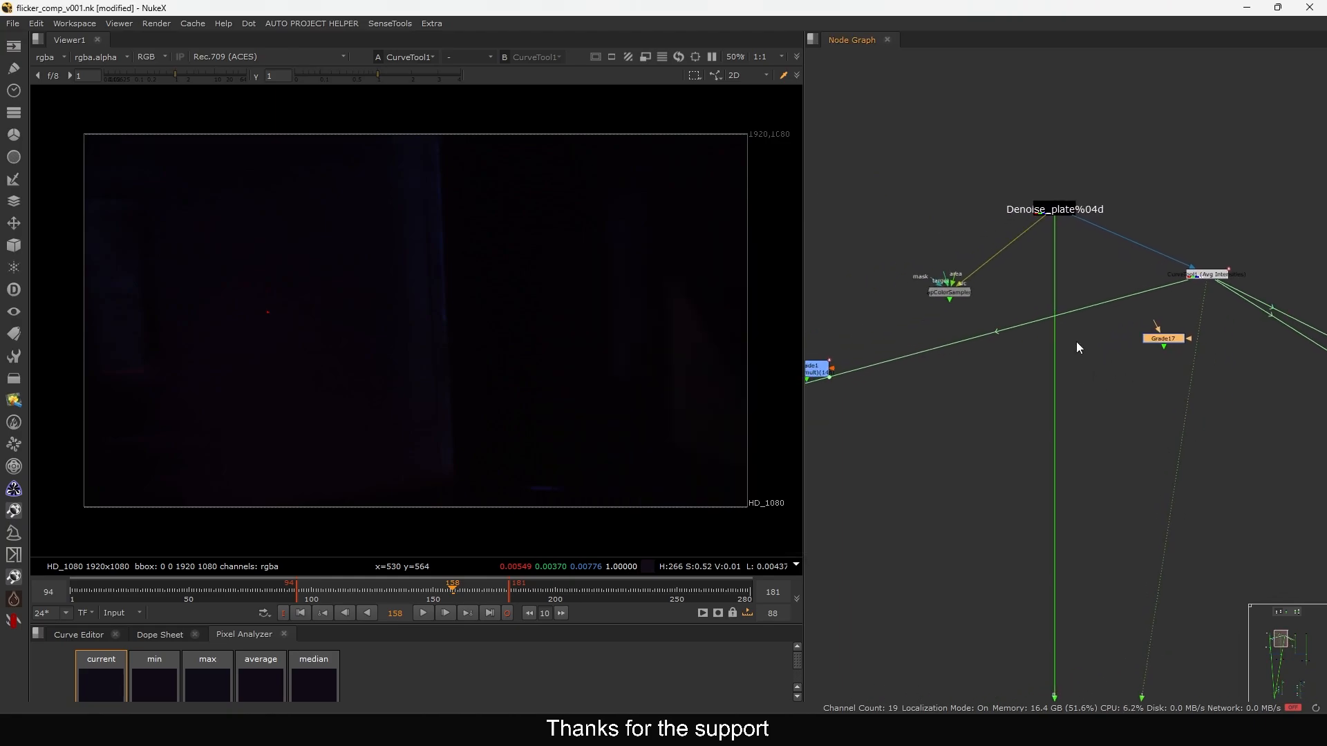
View the apColorSampler fed by the denoised plate, review its mode and export settings, and close its properties
mouse_move(903, 347)
middle_down()
mouse_move(1087, 297)
mouse_move(903, 363)
middle_up()
drag(966, 318, 973, 309)
key(1)
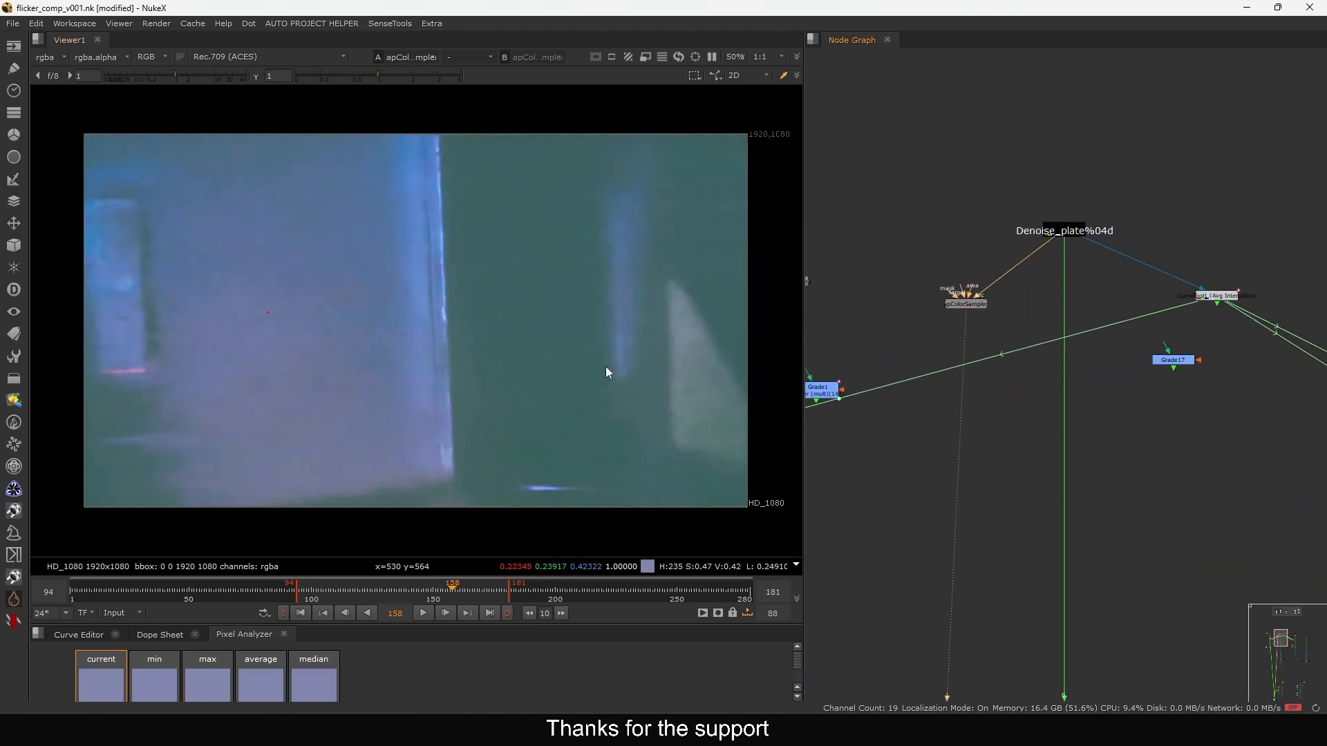
scroll(955, 288, up, 3)
double_click(949, 312)
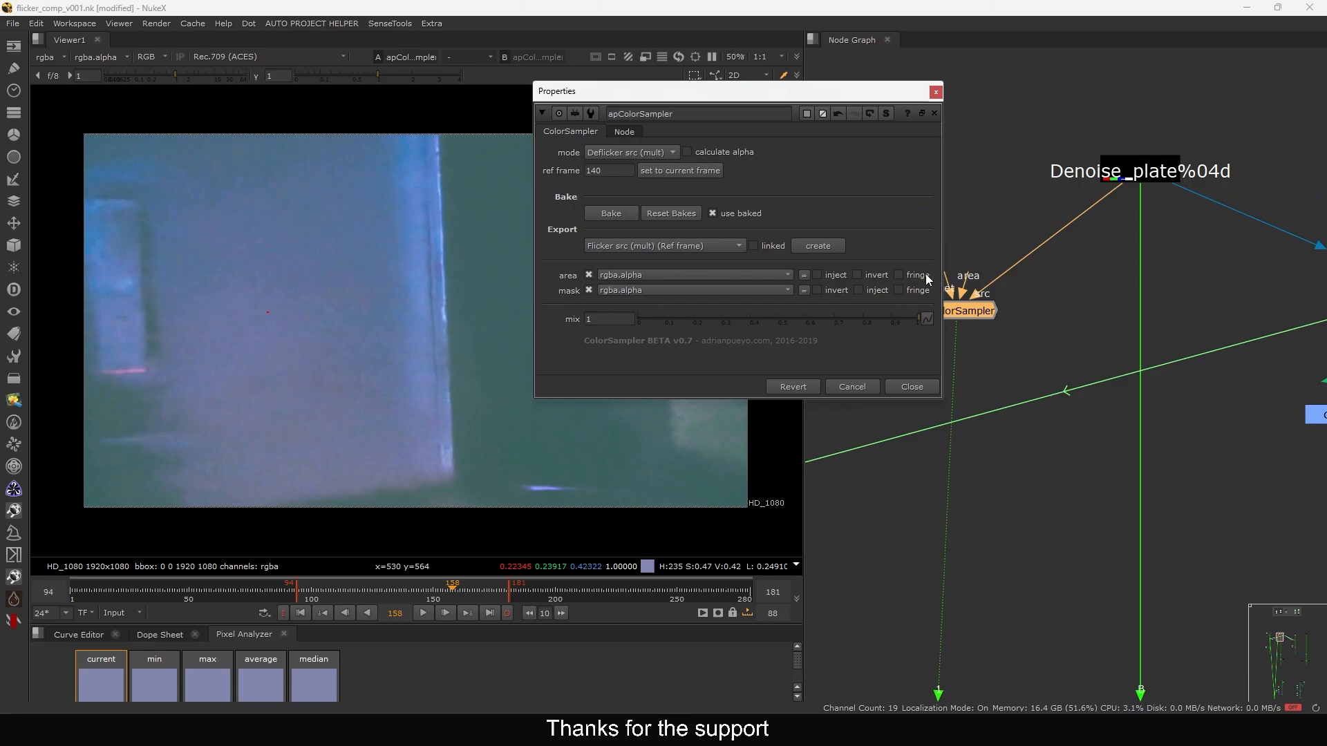
click(935, 92)
scroll(912, 152, down, 5)
middle_drag(1037, 276, 981, 308)
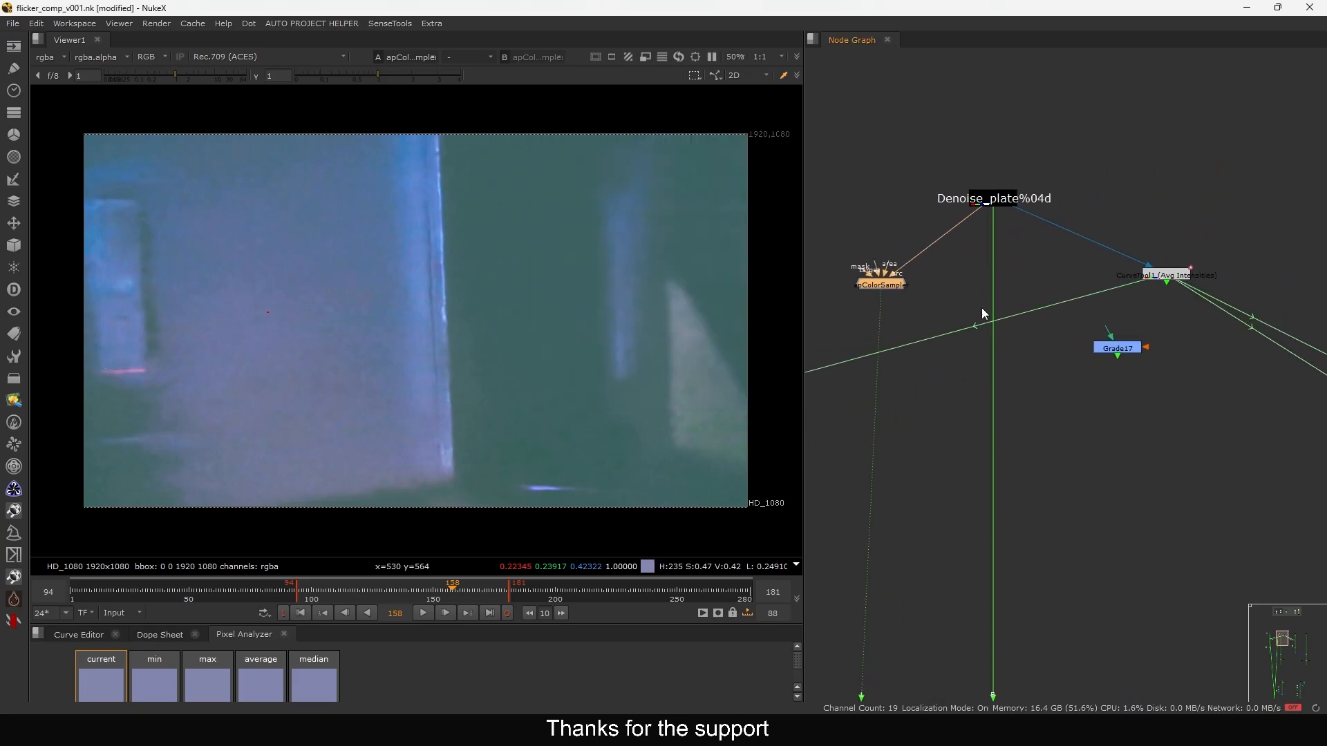
middle_drag(1133, 311, 1105, 311)
scroll(1107, 310, up, 4)
scroll(1142, 272, down, 5)
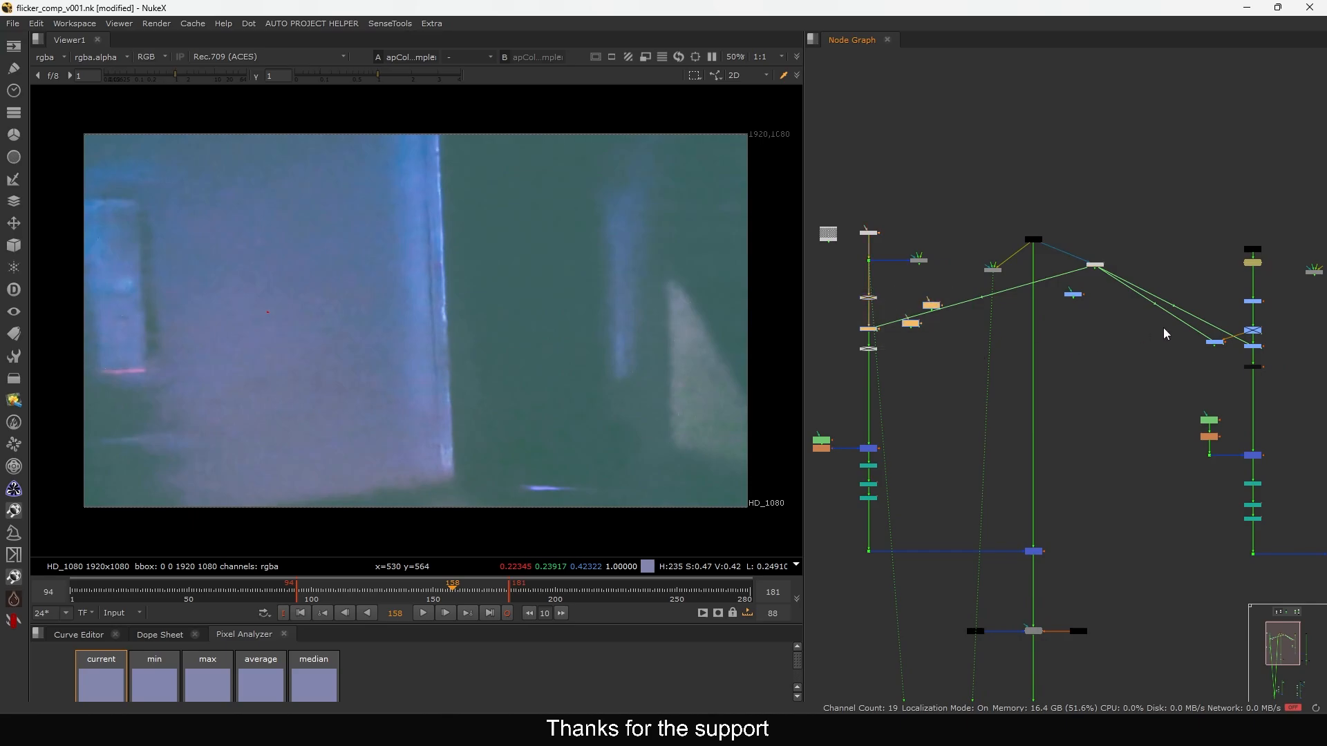
Split Grade17's multiply into separate channels and link it to CurveTool1's intensitydata
scroll(1074, 290, up, 4)
scroll(1080, 286, up, 3)
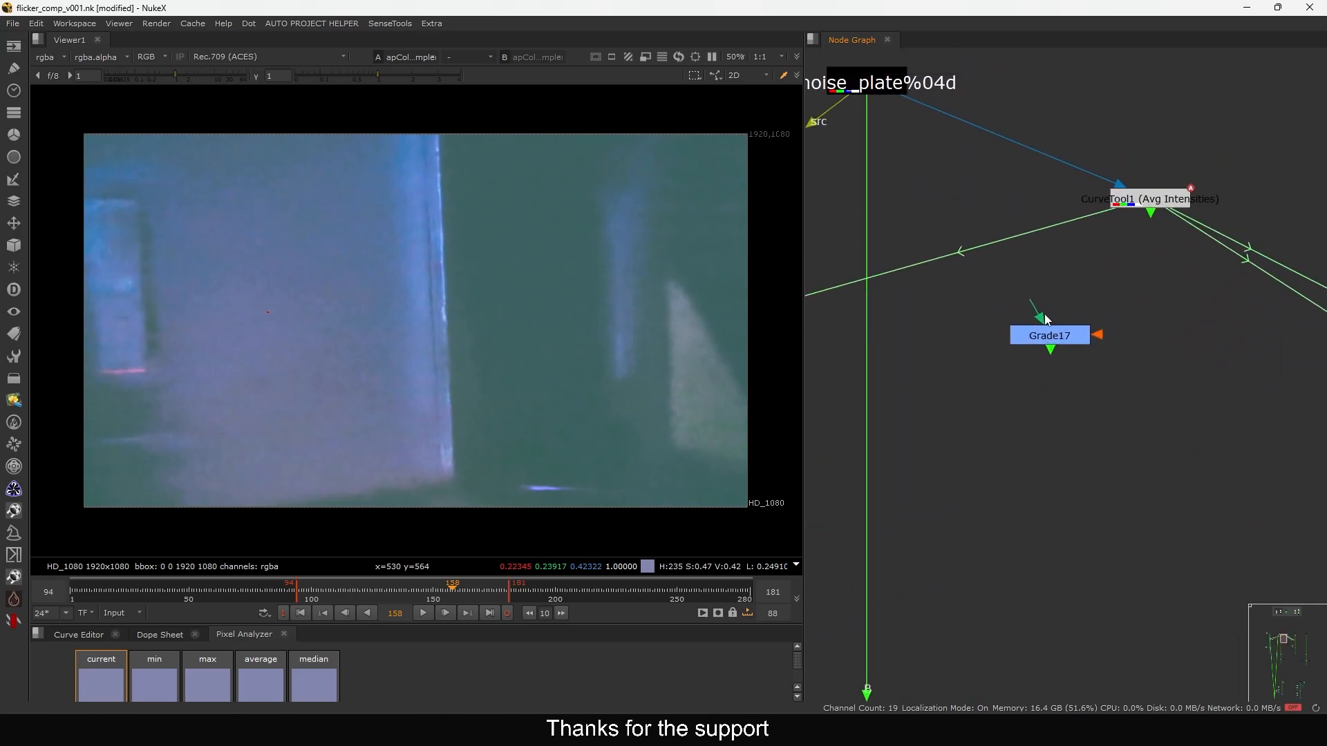
double_click(1147, 202)
double_click(1052, 330)
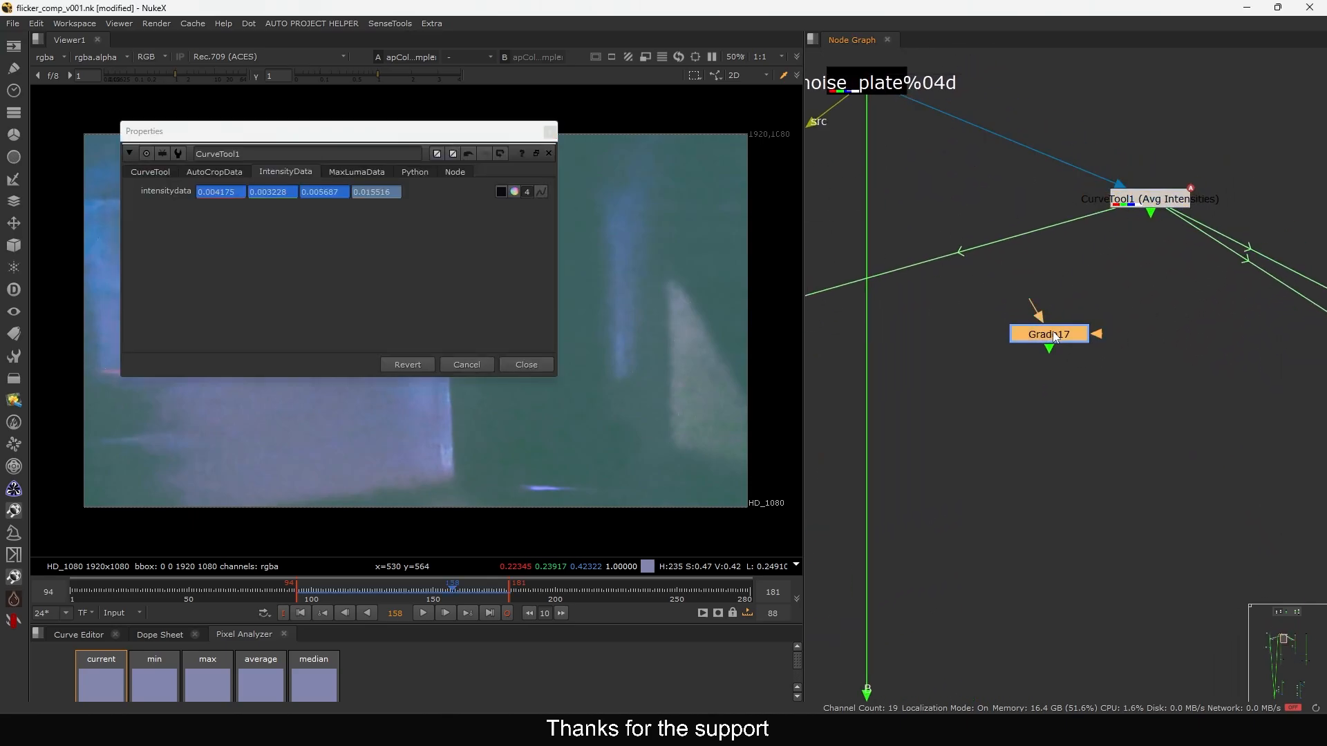
drag(608, 254, 792, 120)
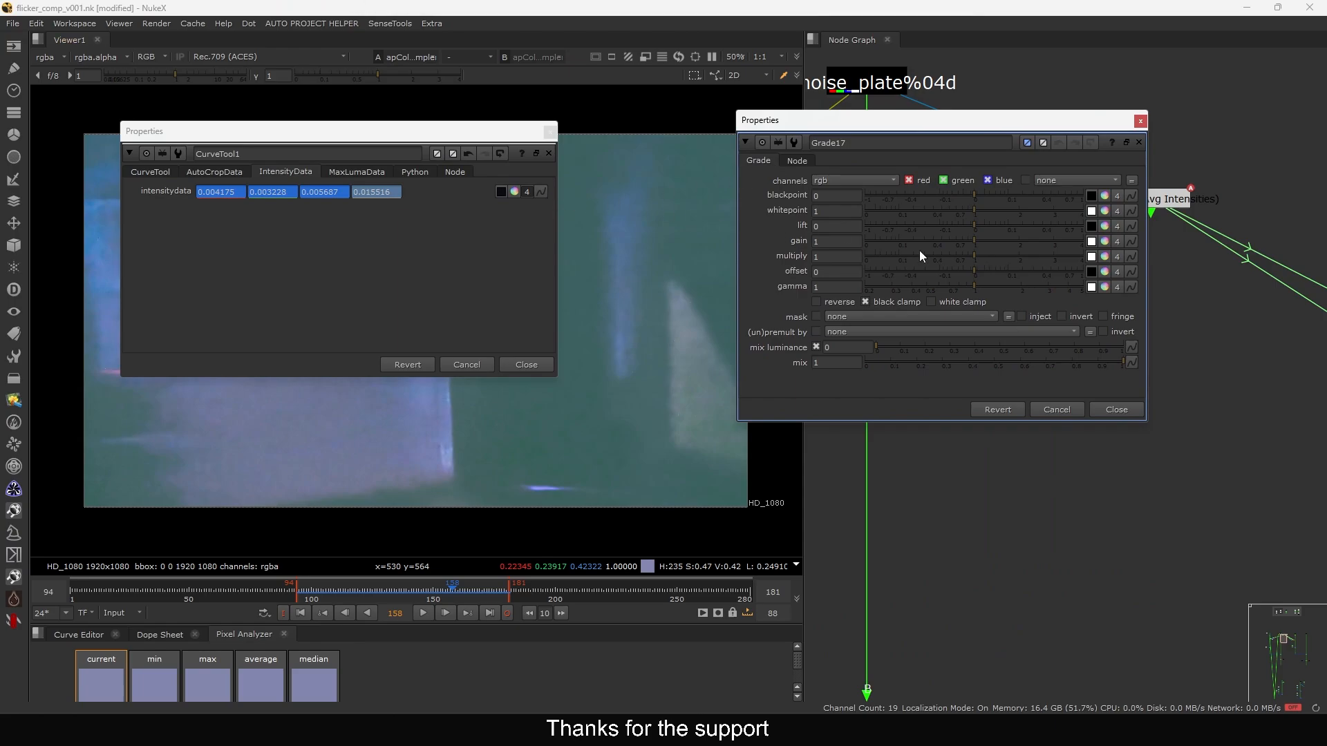
click(1116, 258)
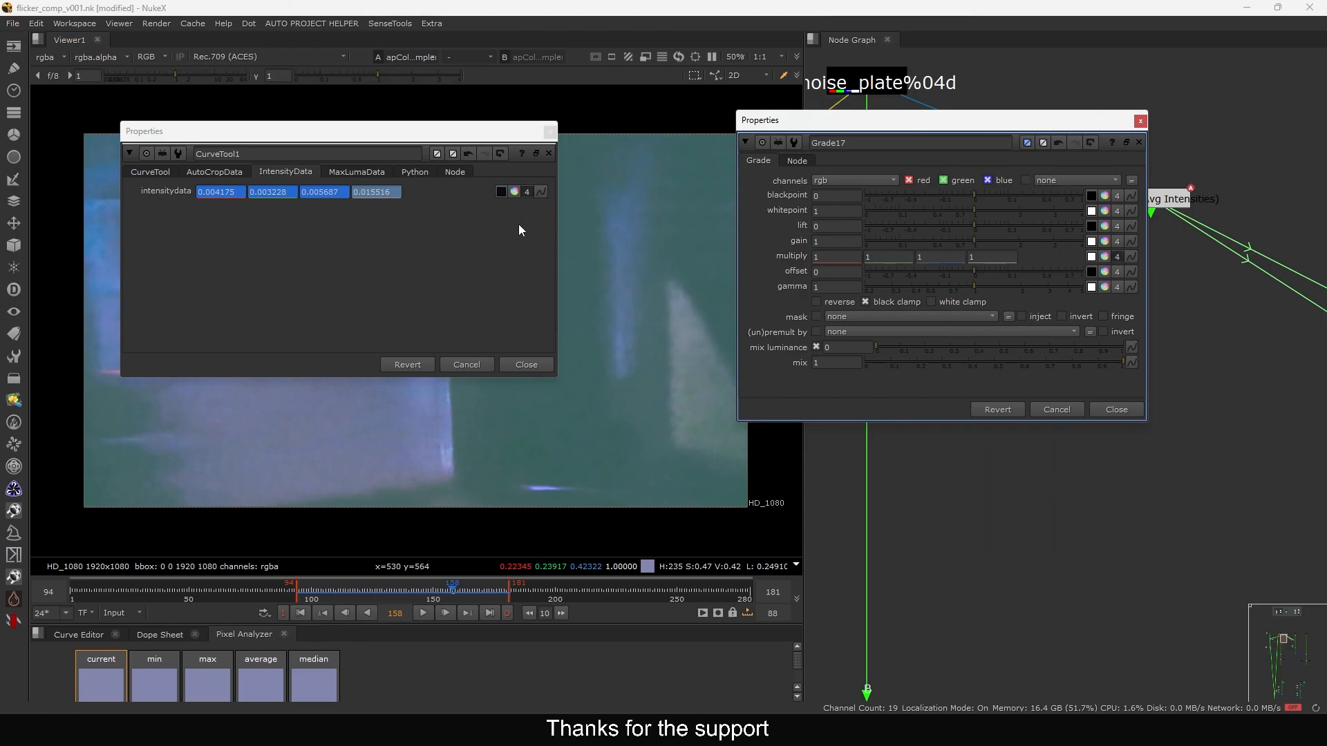
ctrl+drag(539, 192, 1041, 264)
ctrl+drag(1132, 255, 1132, 257)
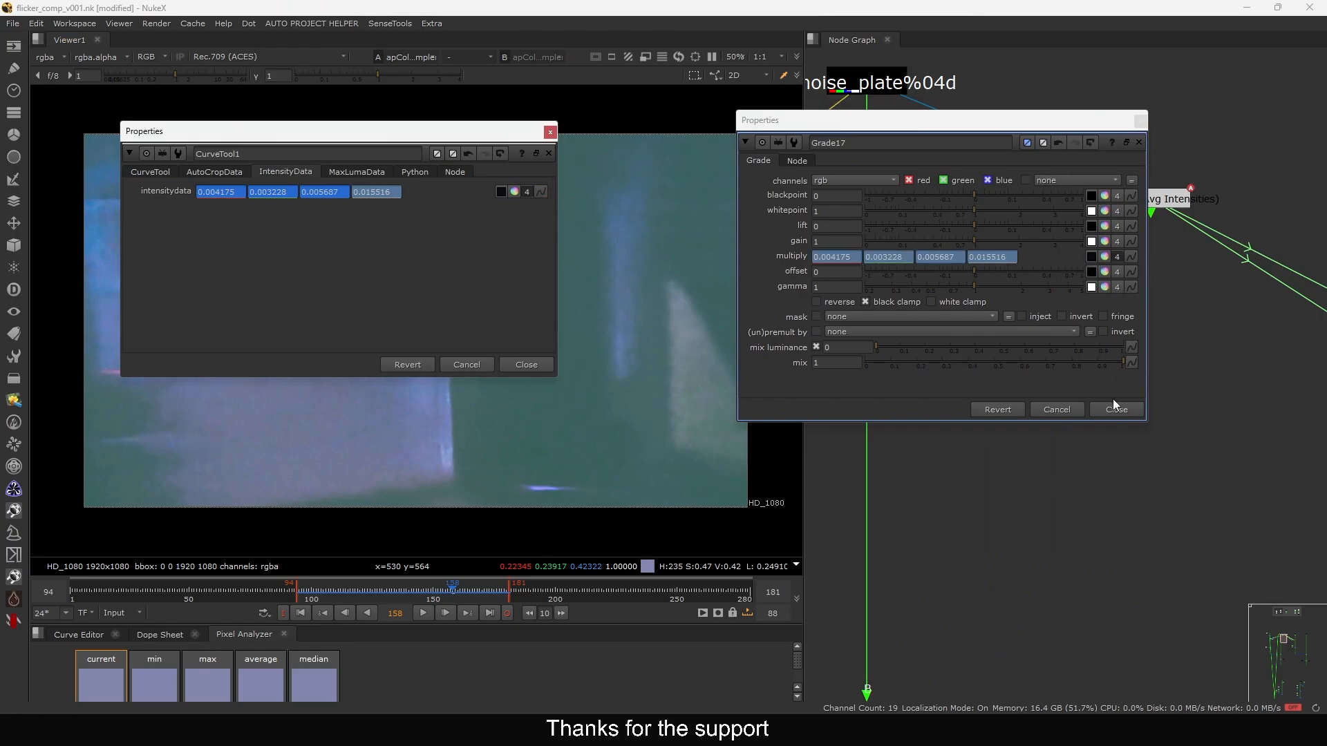
Close both property windows, connect Grade17's input to the denoised plate, and view its result
click(527, 364)
click(1116, 409)
drag(1040, 332, 1047, 347)
key(1)
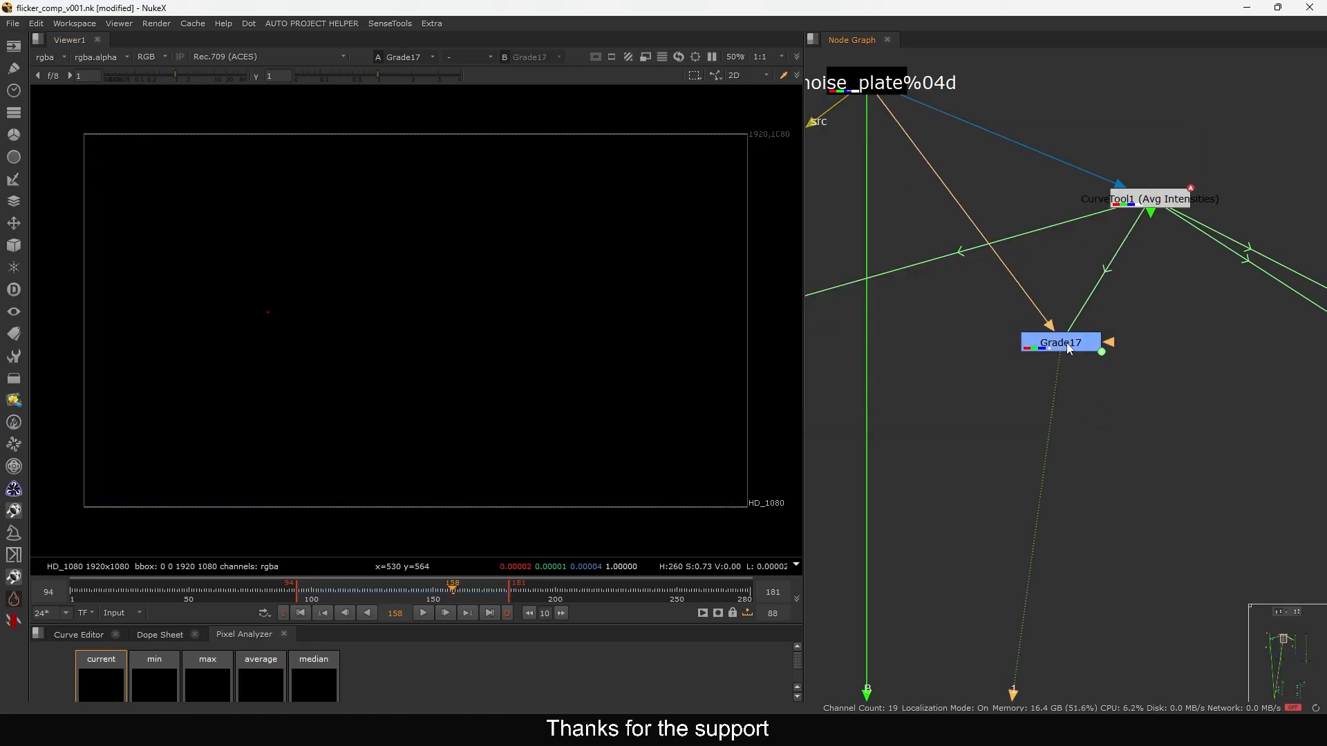
Turn on reverse for Grade17 and close its properties
double_click(1067, 342)
drag(907, 128, 967, 92)
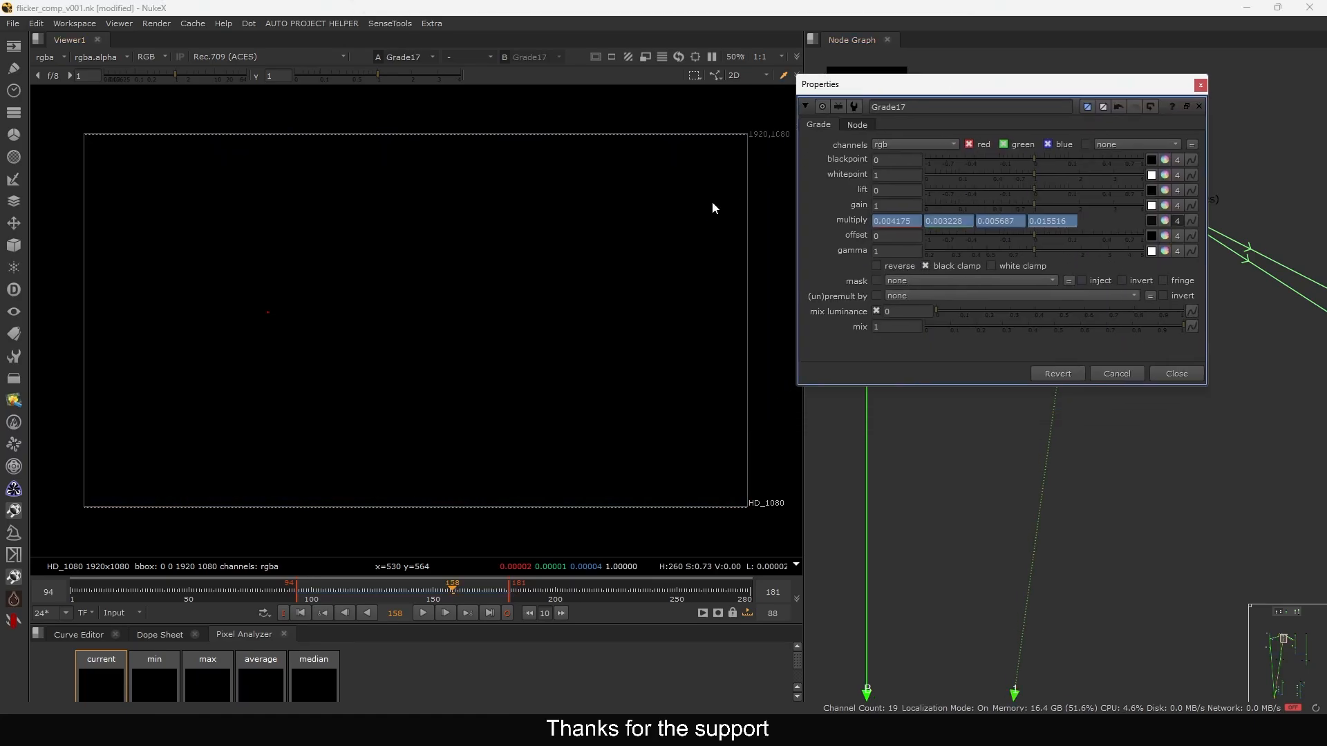
click(877, 267)
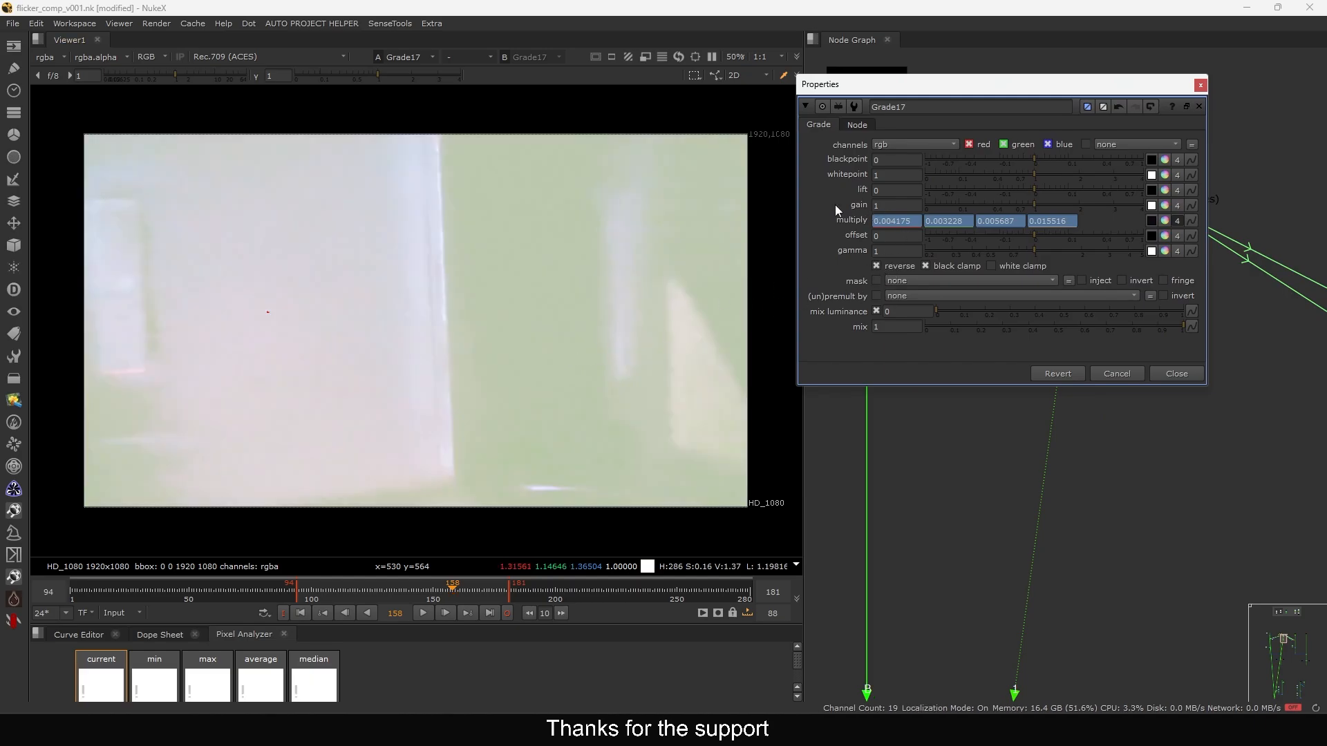
click(1174, 373)
Disable Grade17, view the denoised plate directly, and step back to the brightly lit frame 150
key(d)
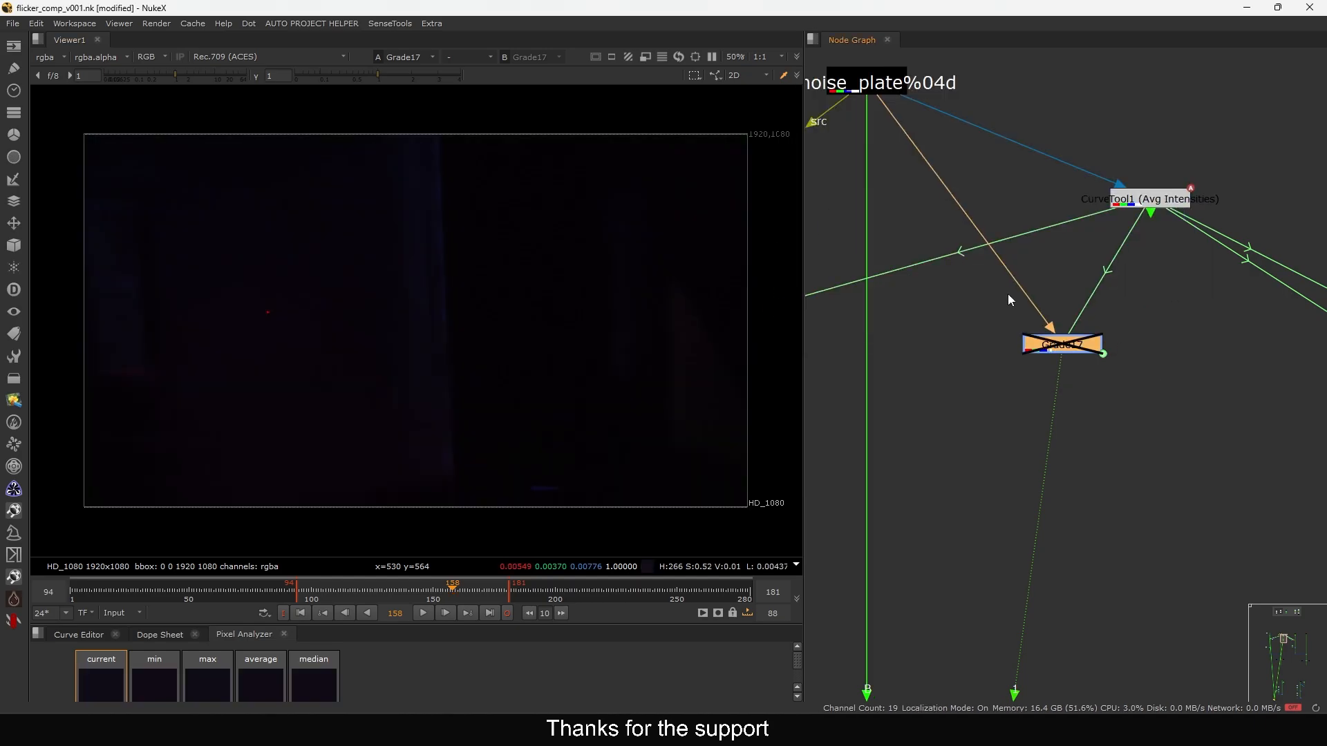
click(878, 92)
key(1)
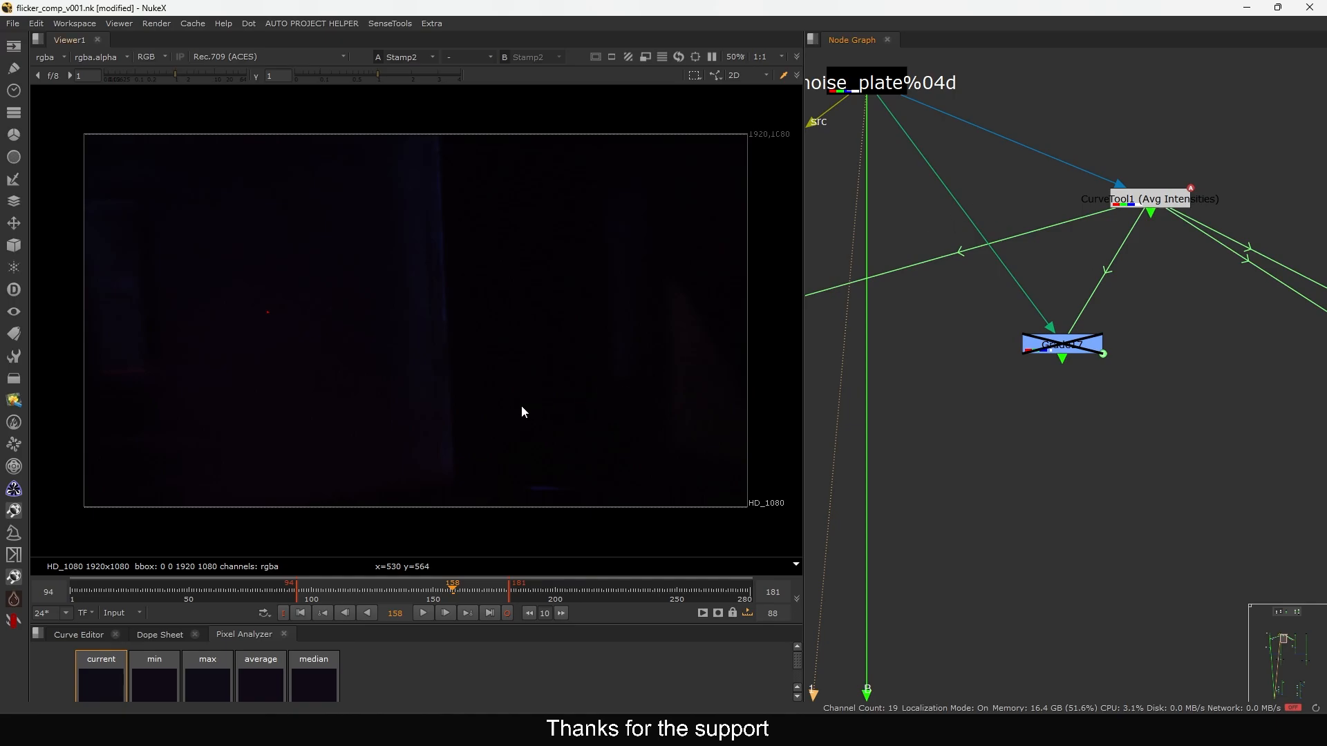
key(Left)
key(Left)
key(Left)
key(Left)
key(Left)
key(Left)
key(Left)
key(Left)
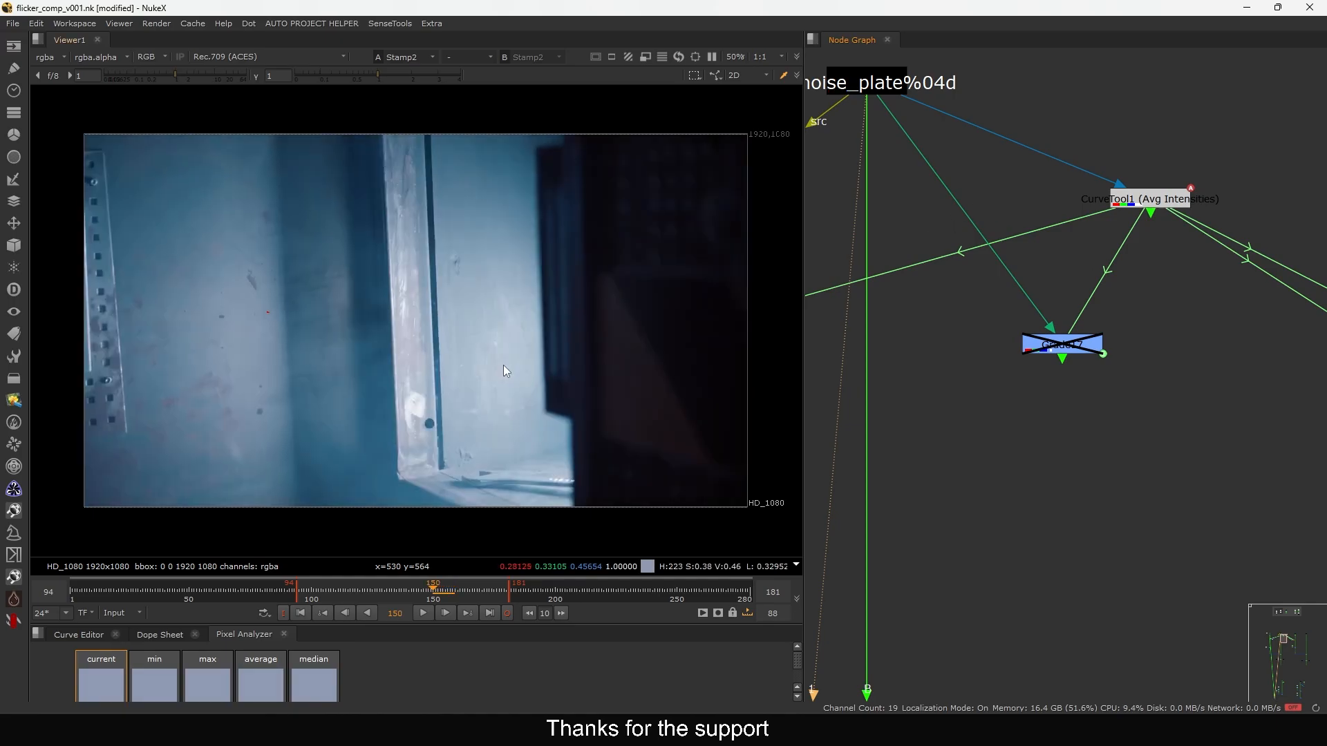
View Grade17 with the node enabled, set its whitepoint by sampling an area of the bright wall at frame 150, and close its properties
click(1070, 349)
key(1)
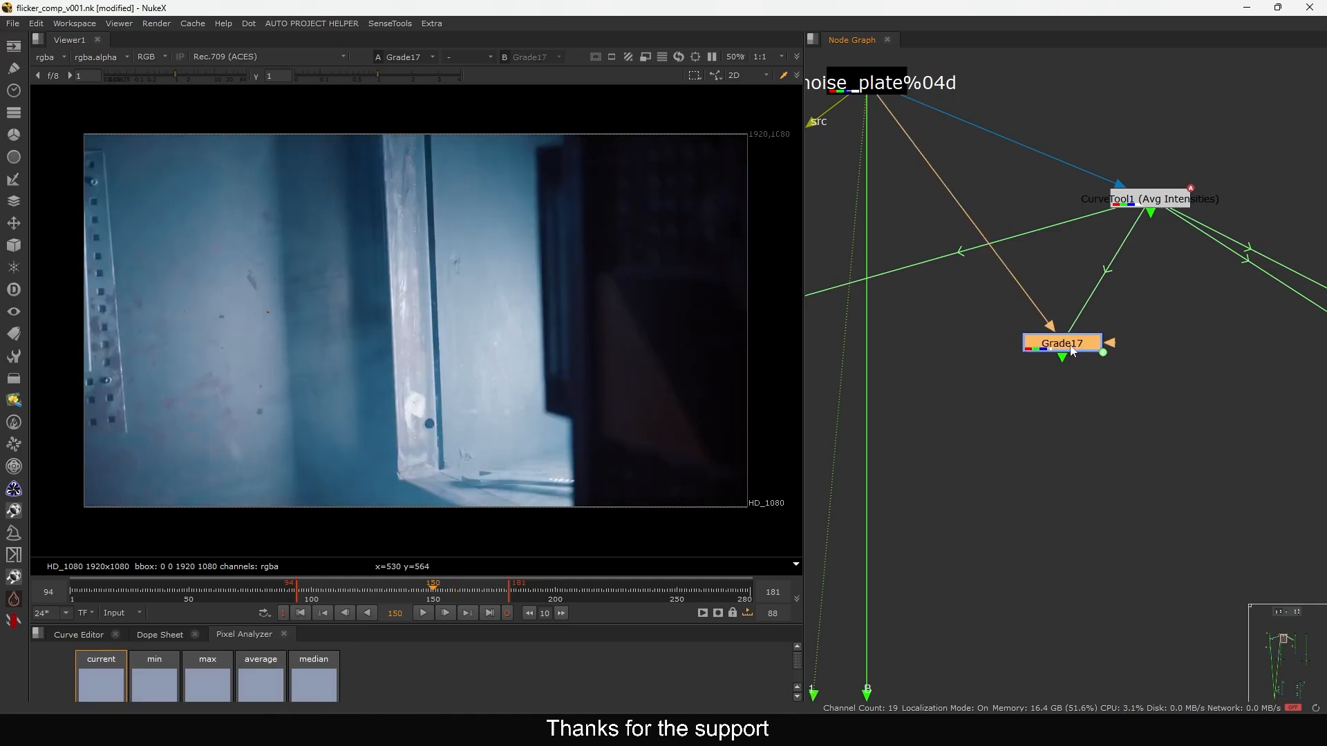
double_click(1071, 344)
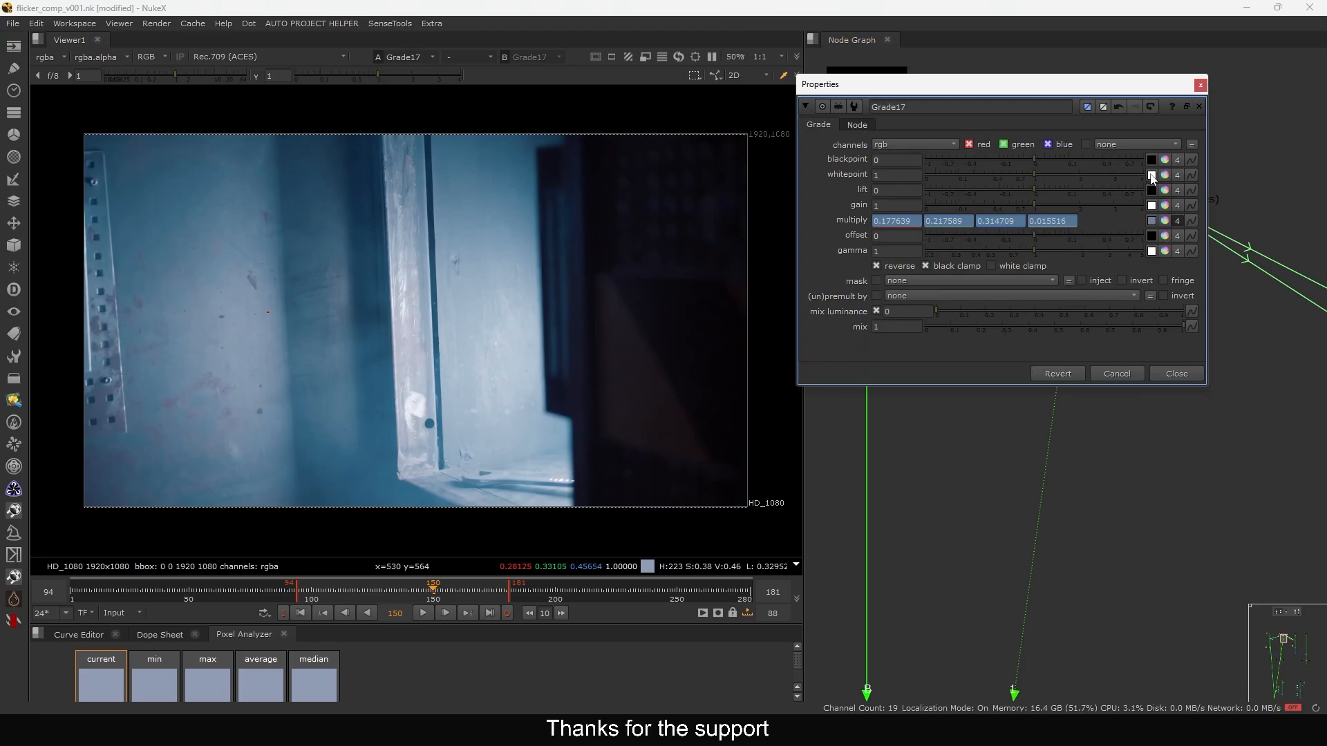
ctrl+shift+drag(153, 239, 222, 318)
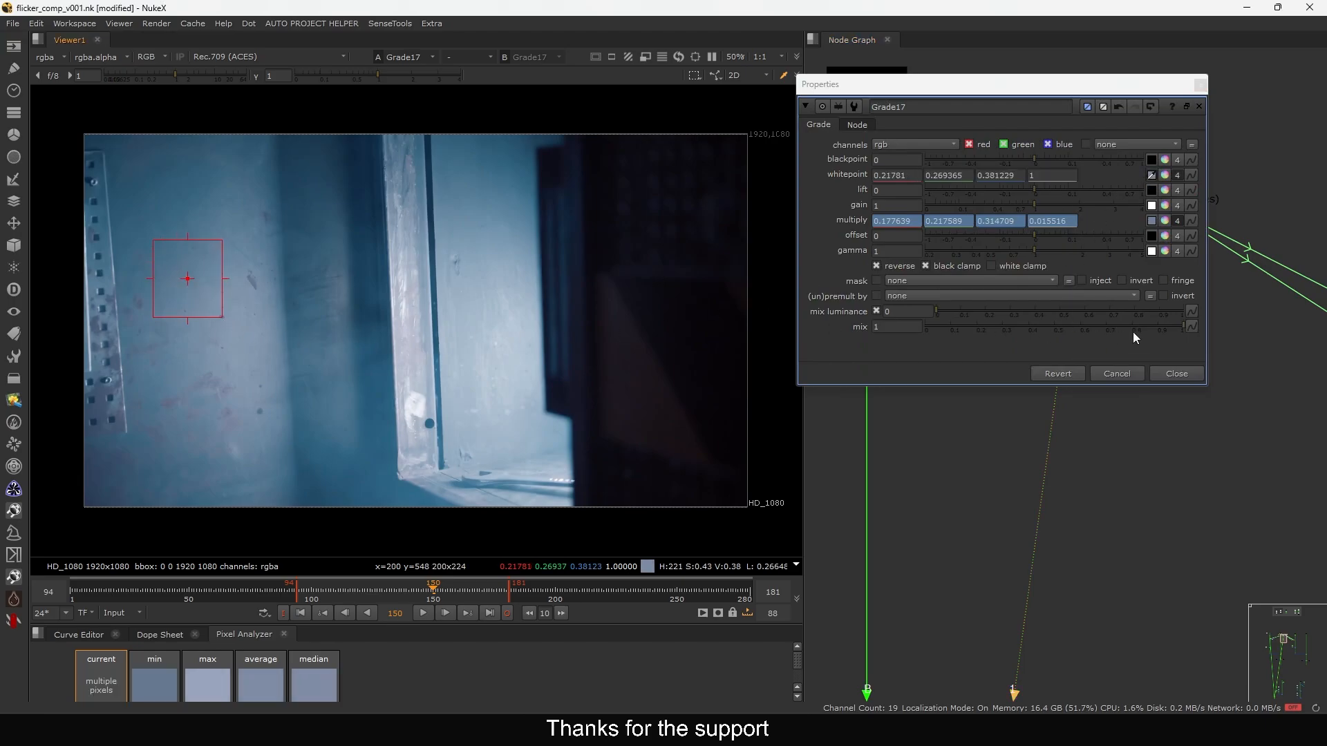
click(1174, 373)
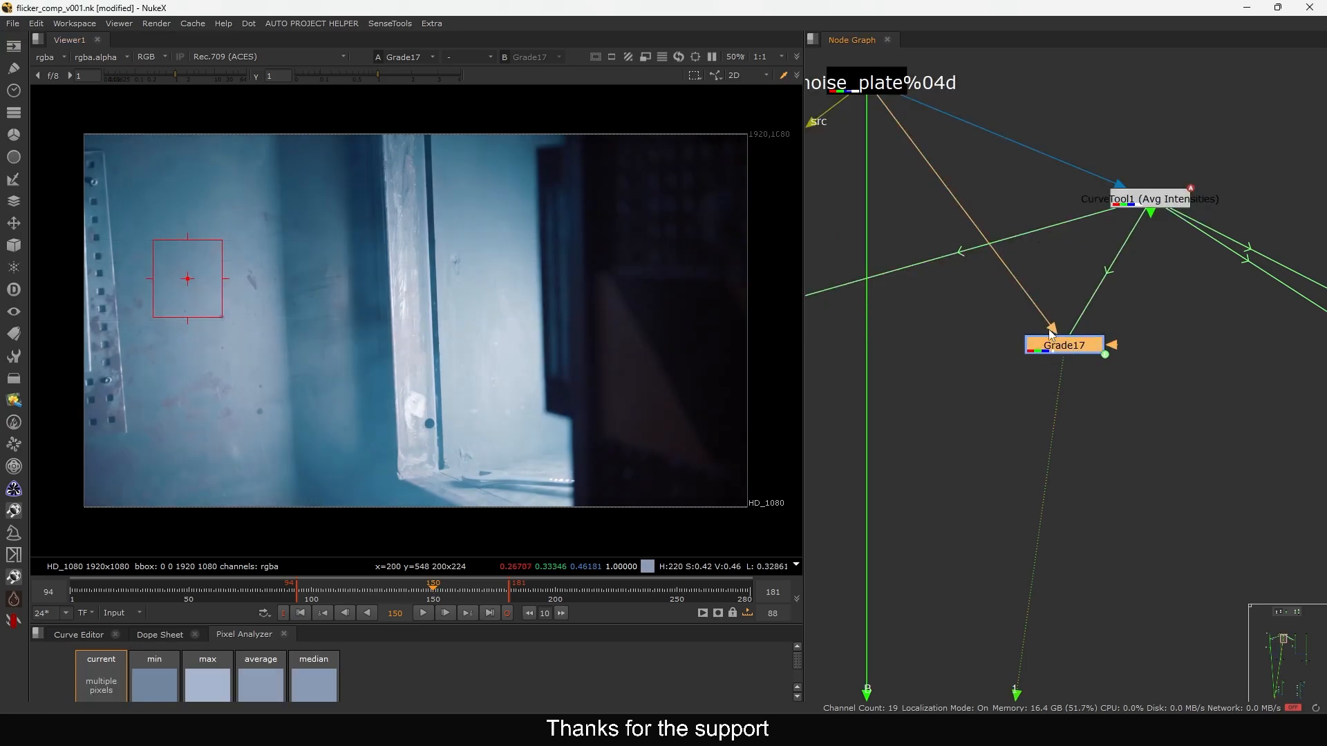
Step back and forth around frames 151 and 152, and play onward to examine Grade17's deflickered plate
key(Right)
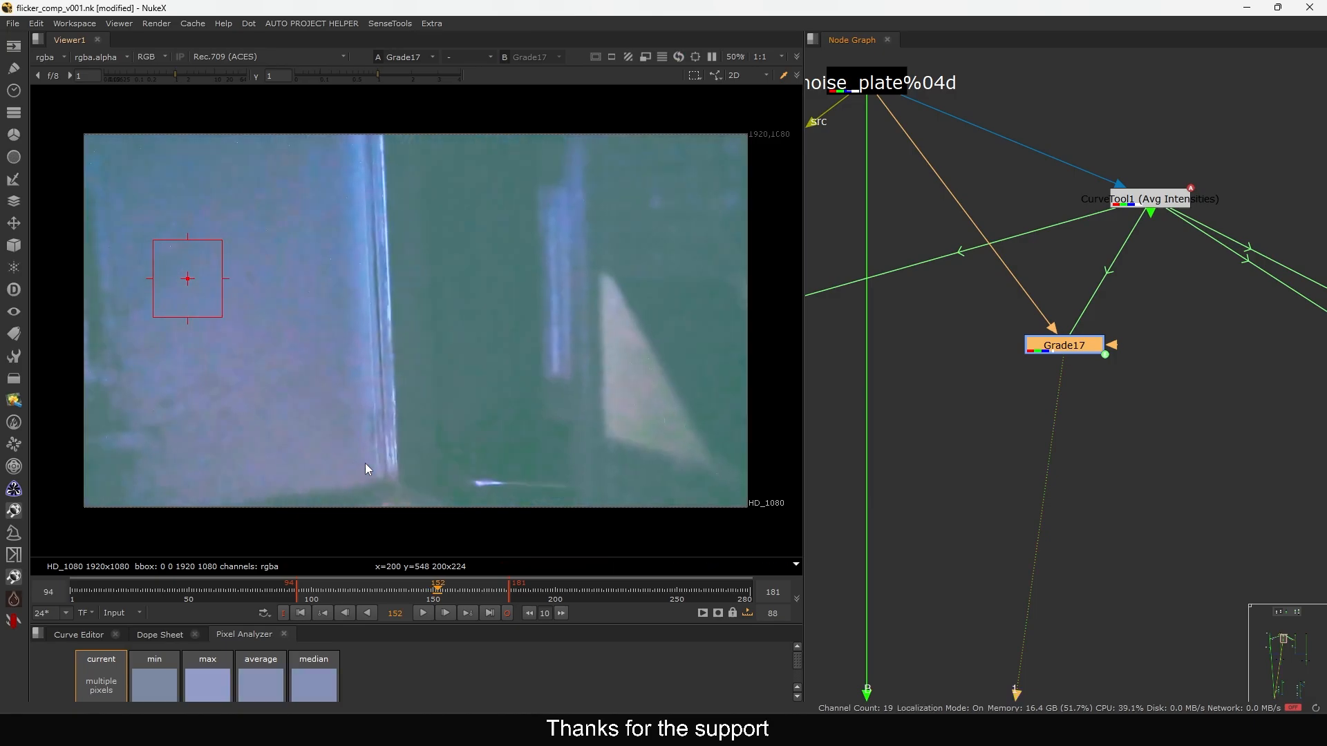
key(Right)
key(Left)
key(Right)
key(Left)
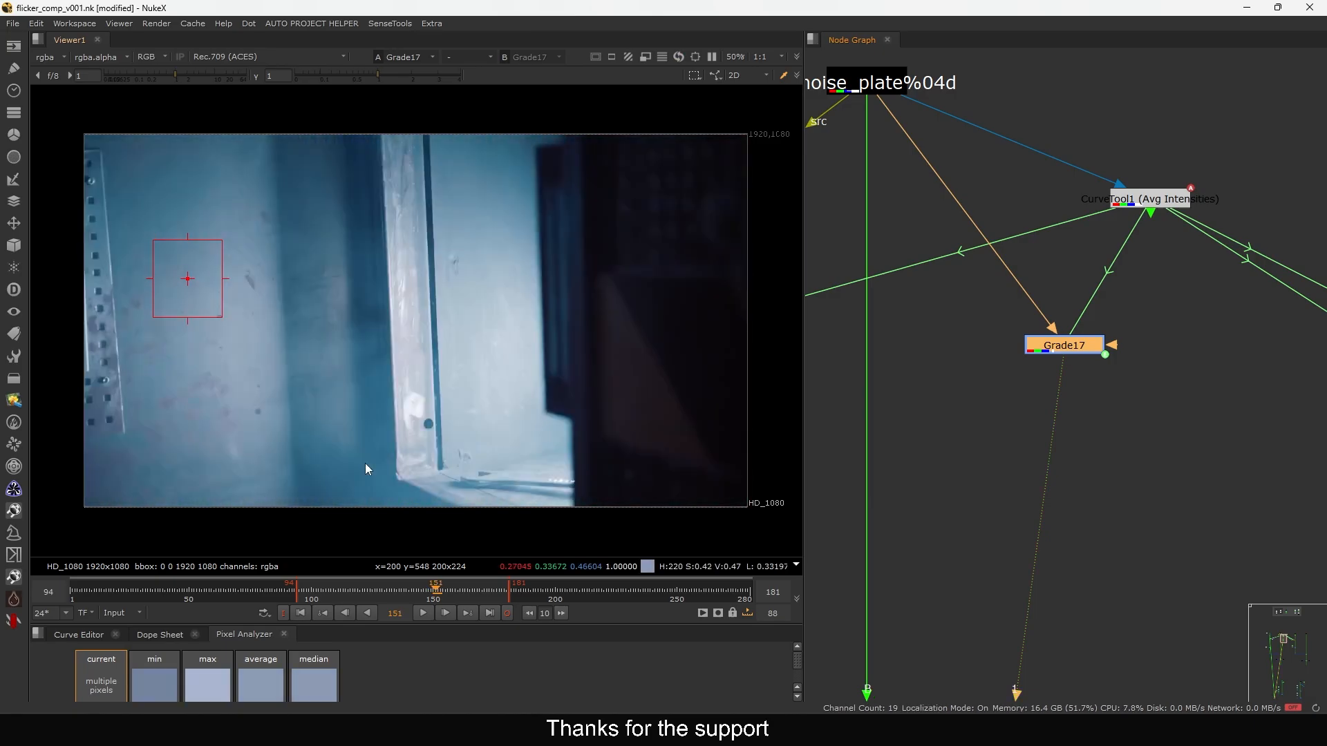
key(Right)
key(l)
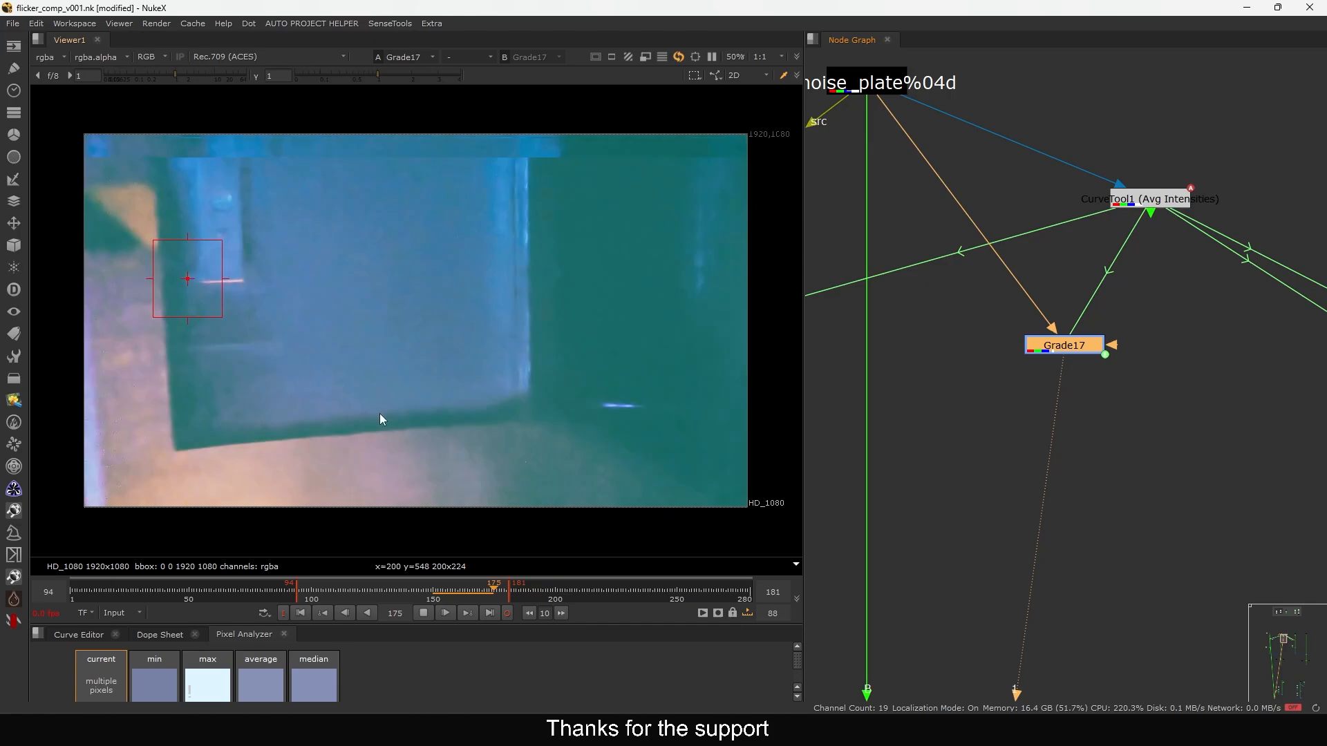
Step back to frame 145 and forward to frame 155 to compare Grade17's result on bright and dark frames
key(Left)
key(Left)
key(Left)
key(Left)
key(Left)
key(Left)
key(Left)
key(Left)
key(Left)
key(Left)
key(Left)
key(Left)
key(Left)
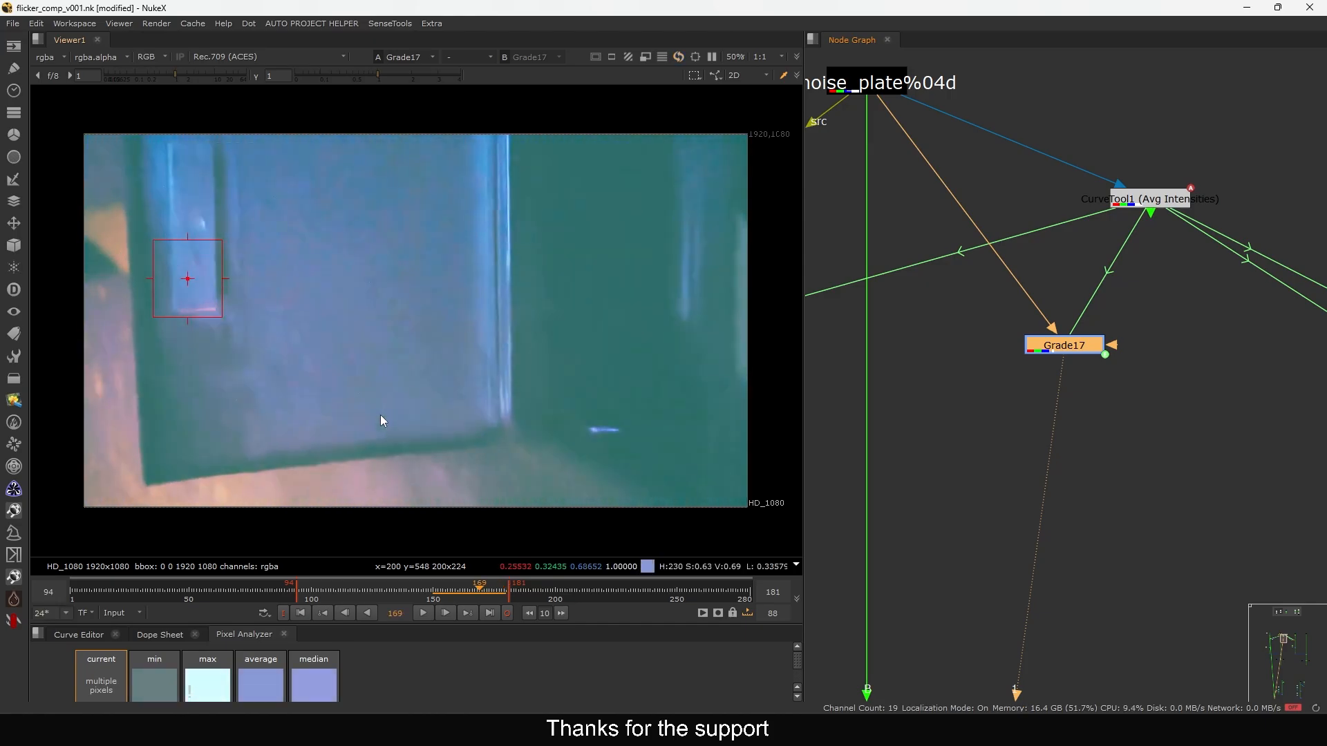
key(Left)
key(Left)
key(Left)
key(Left)
key(Left)
key(Left)
key(Left)
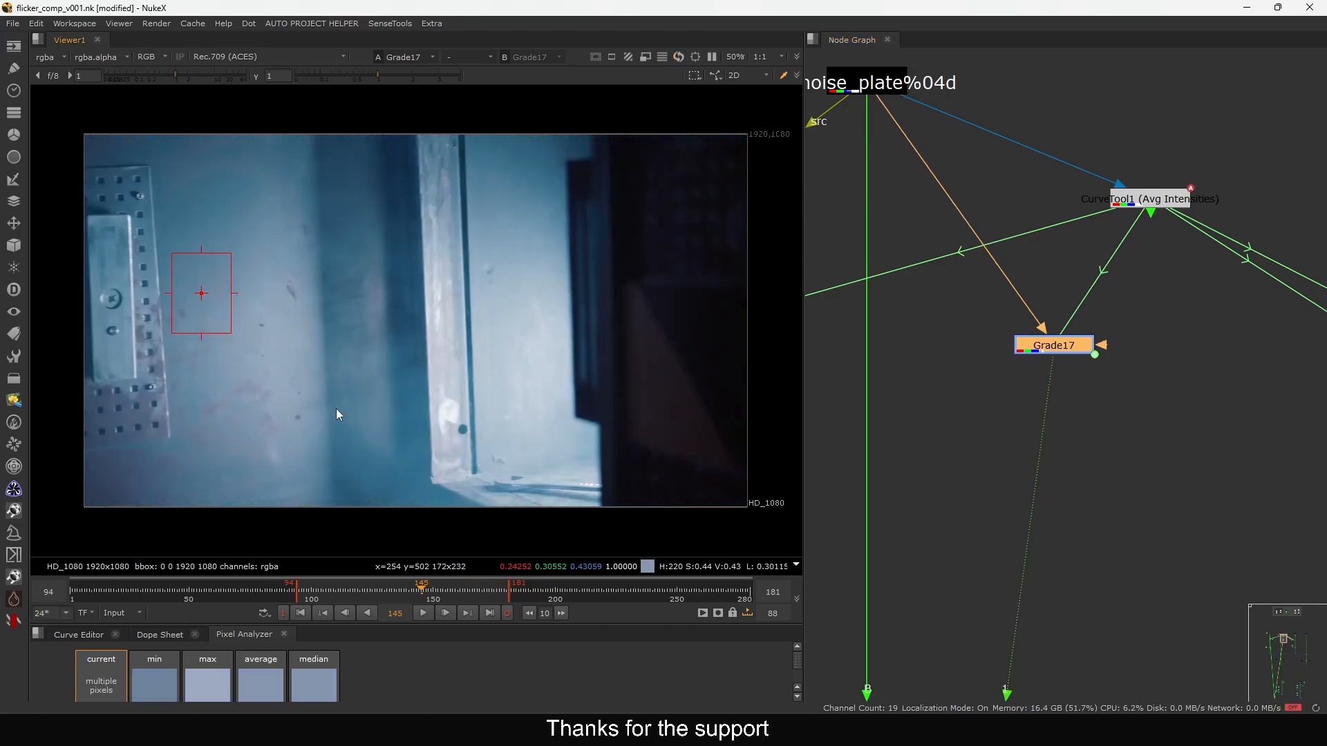
key(Right)
key(Right)
key(Right)
key(Right)
key(Right)
key(Right)
key(Right)
key(Right)
key(Right)
key(Right)
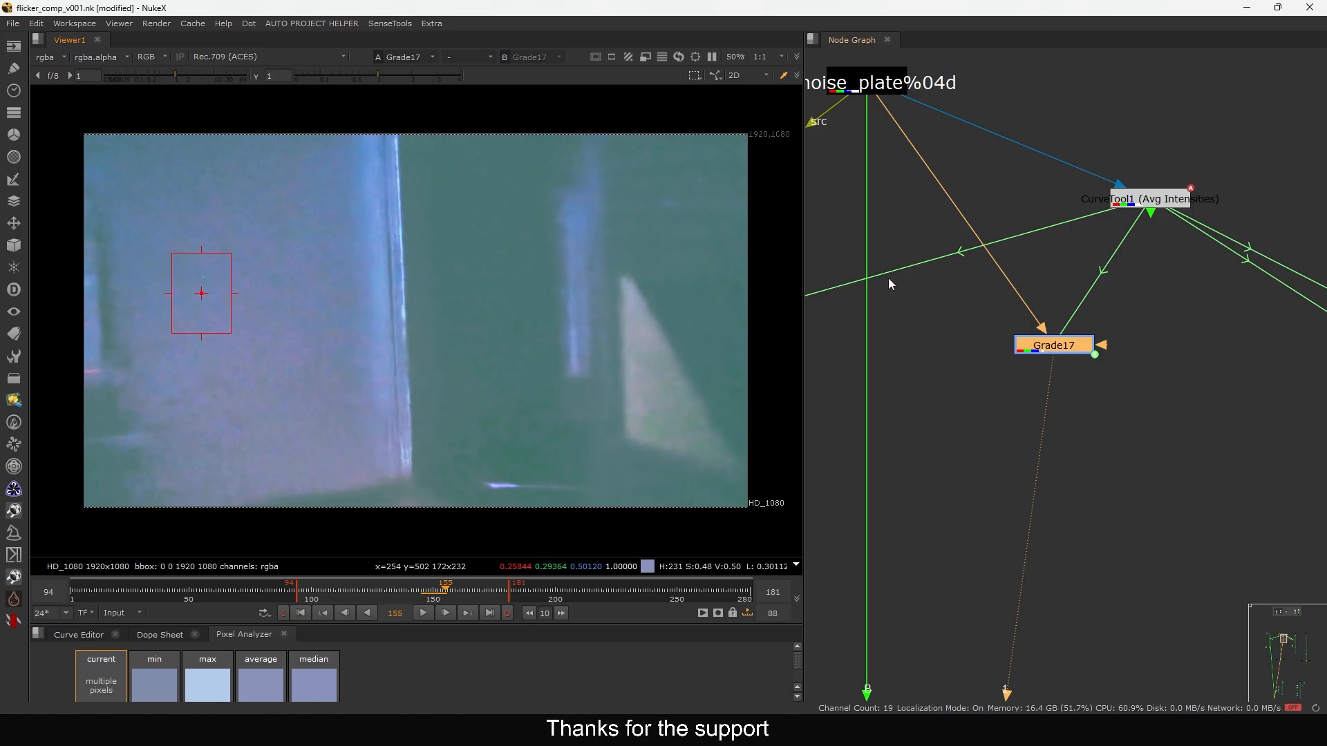
Compare the apColorSampler output with Grade17 around frame 150, and view the sampler's properties
middle_drag(889, 278, 988, 288)
scroll(988, 288, down, 3)
key(1)
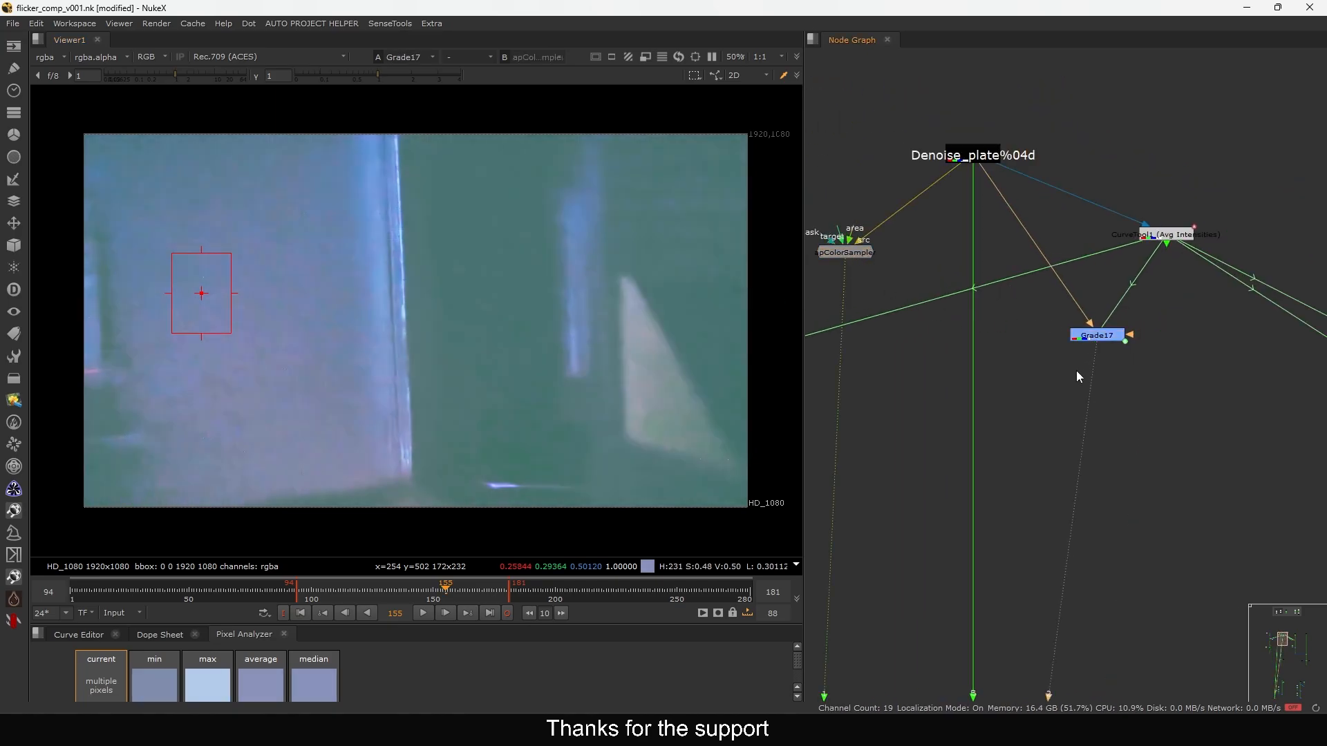
key(1)
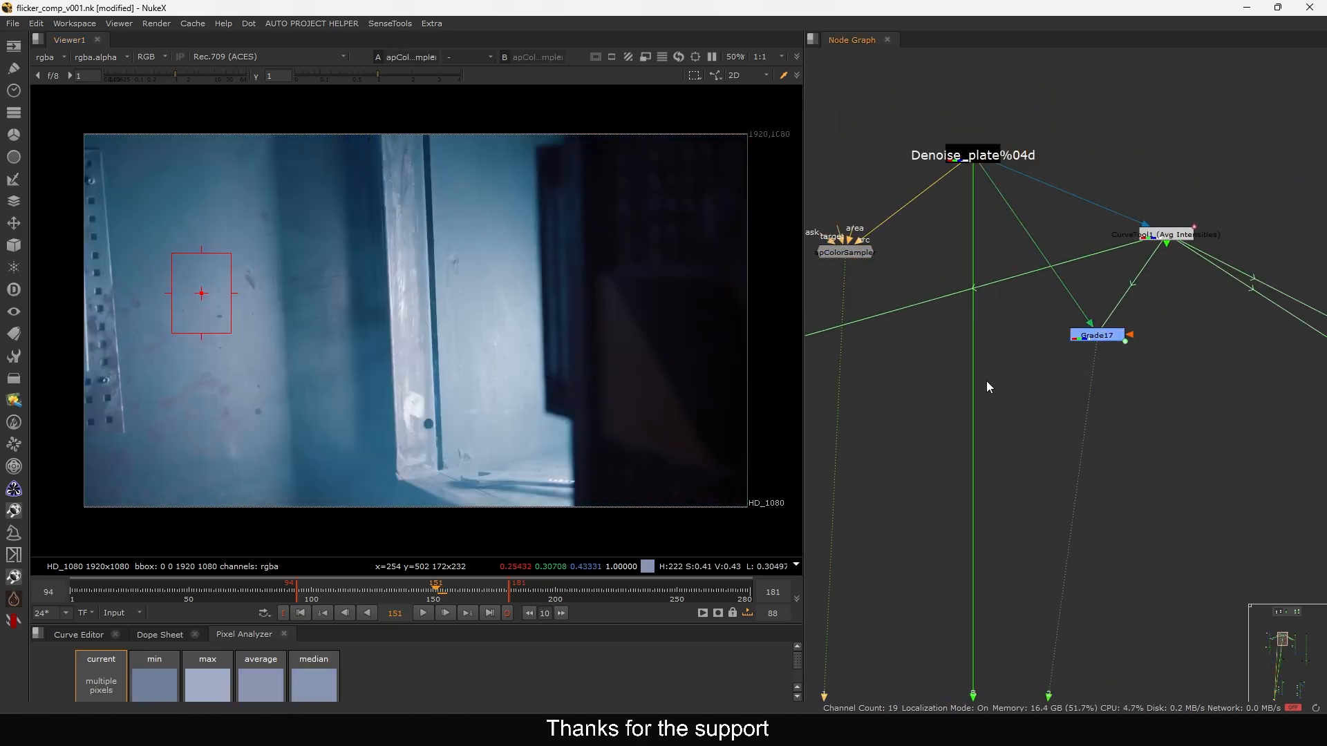
key(Left)
key(Left)
key(Left)
key(Left)
key(Left)
scroll(940, 269, up, 2)
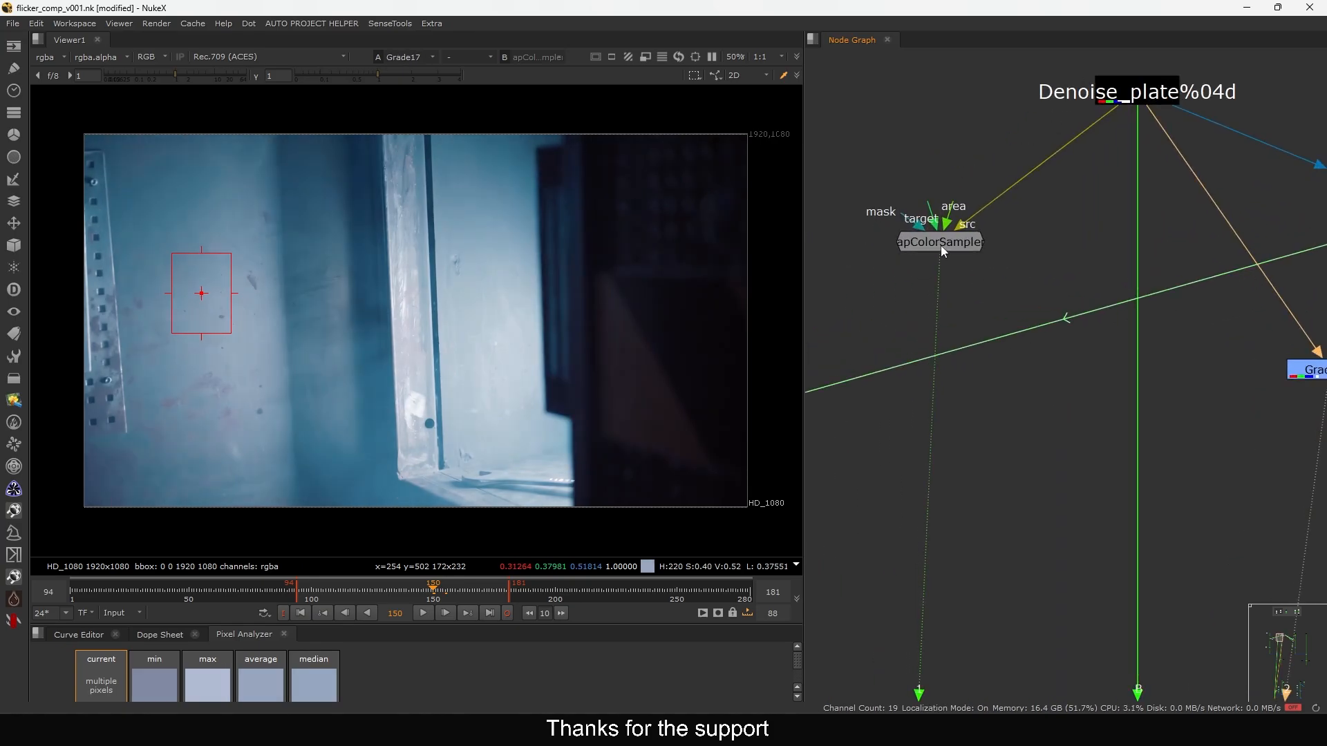
double_click(941, 242)
click(939, 92)
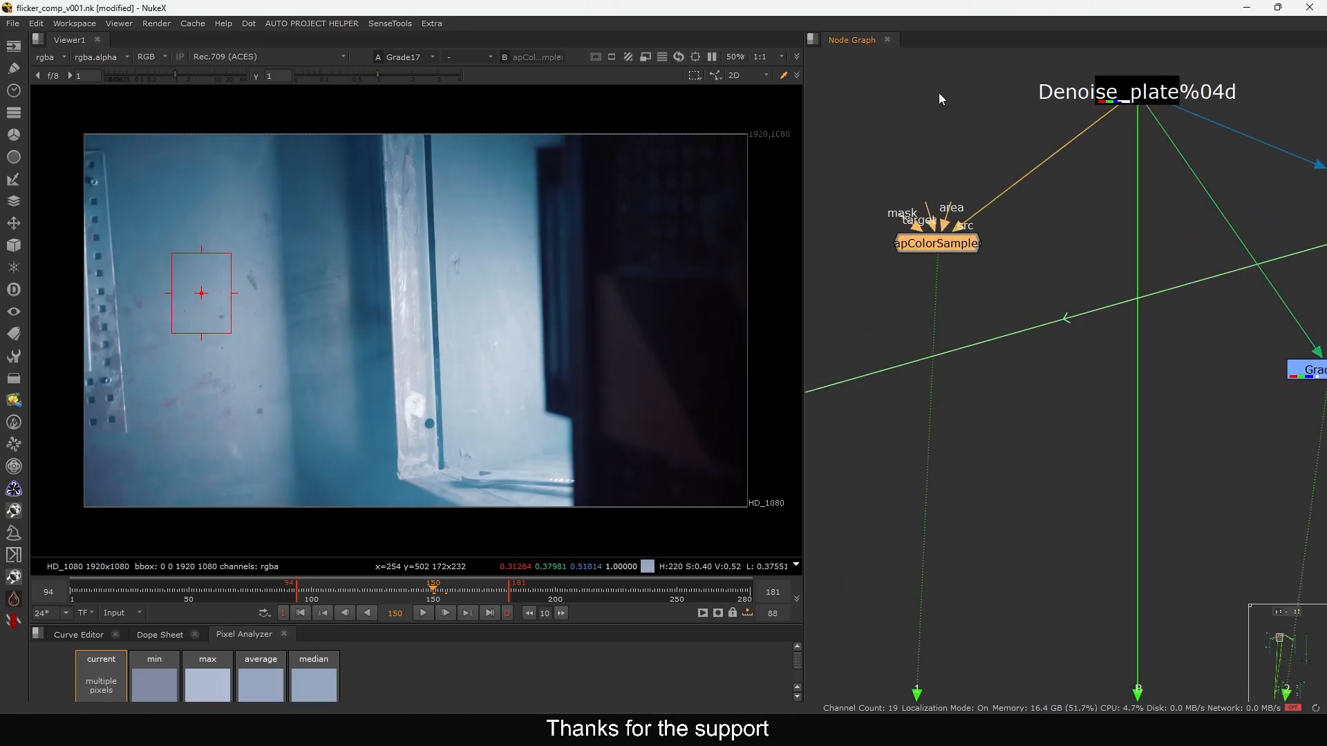
View Grade17 again and play from frame 150 to frame 170
middle_drag(1156, 312, 976, 278)
click(1153, 338)
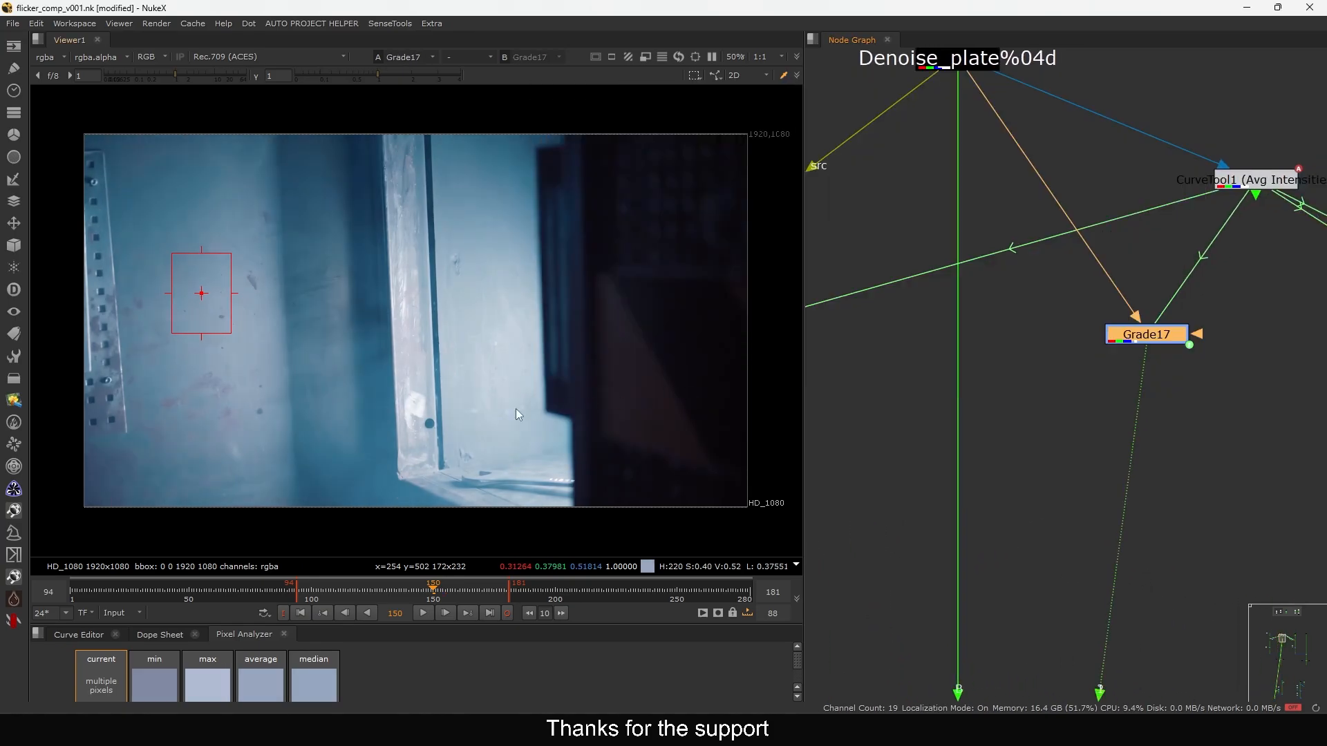
key(l)
key(k)
scroll(1161, 287, down, 3)
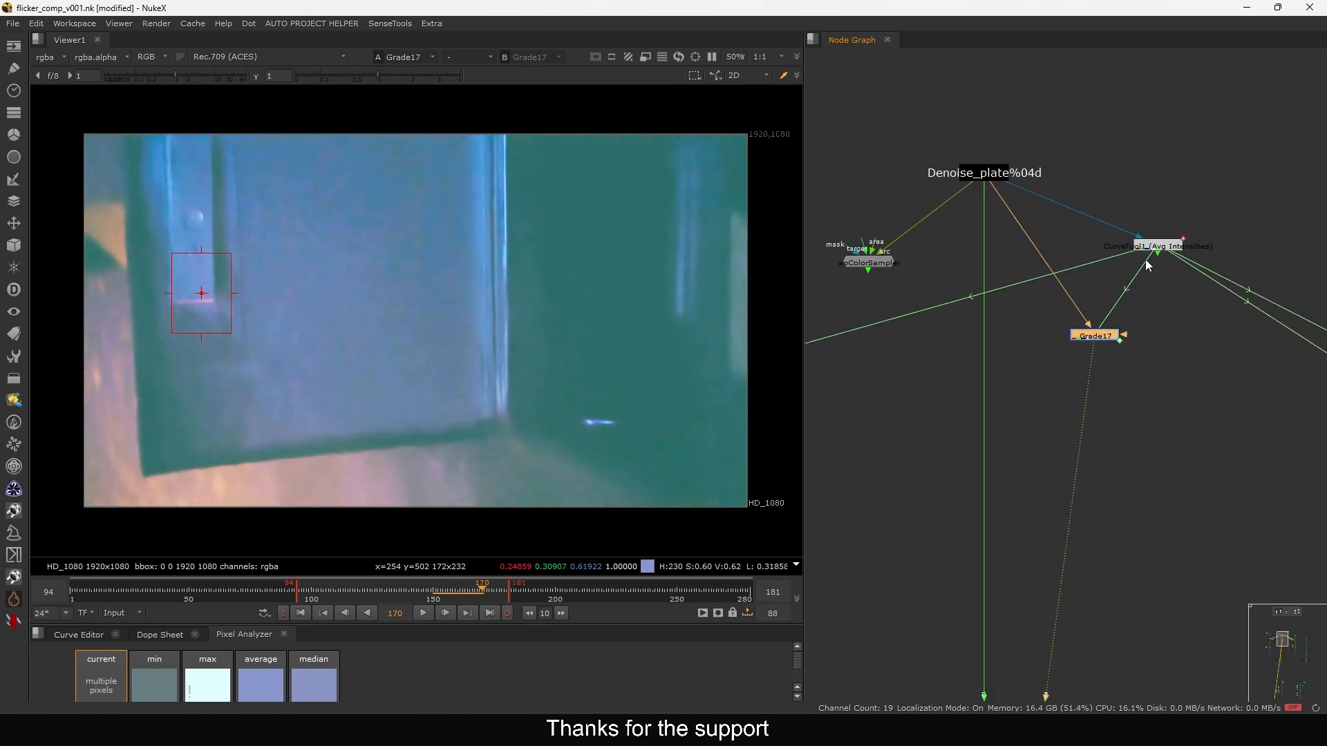
Review CurveTool1's links in the node graph and Grade17's properties
click(1155, 247)
scroll(1125, 333, down, 5)
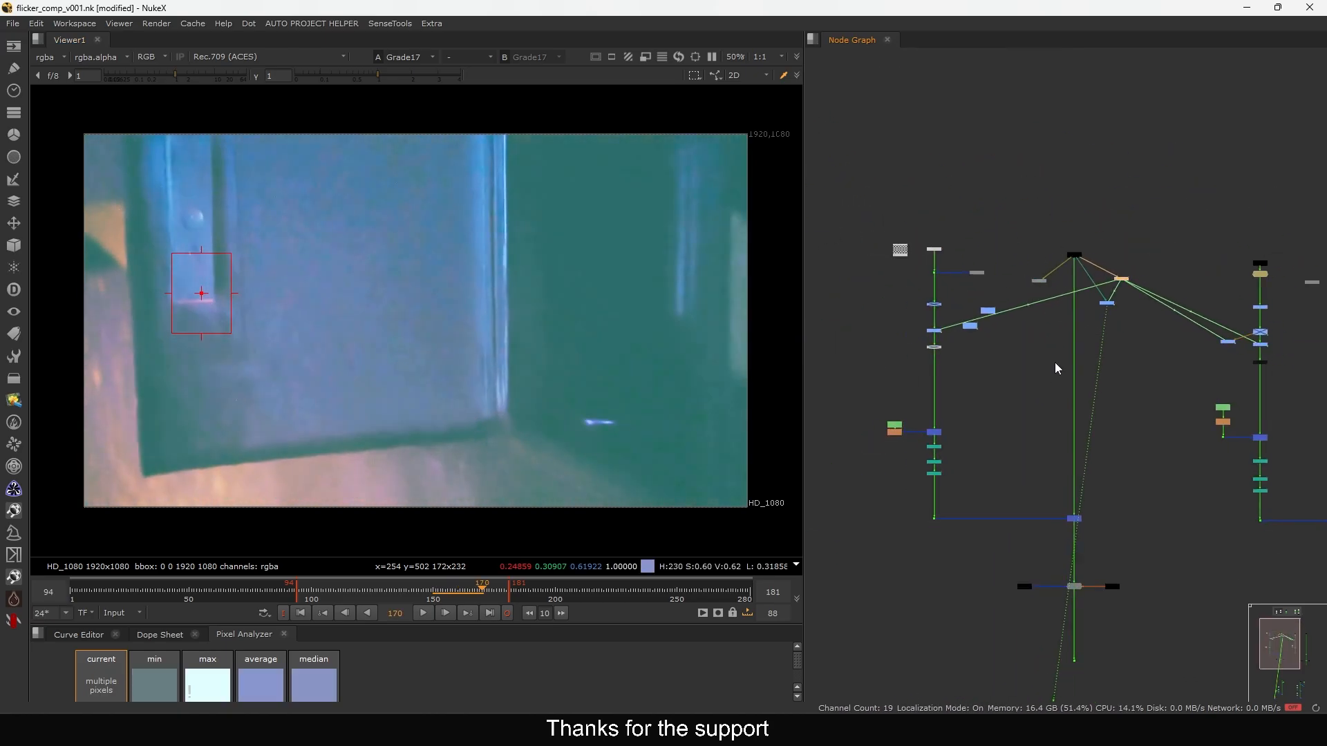
scroll(1059, 248, up, 6)
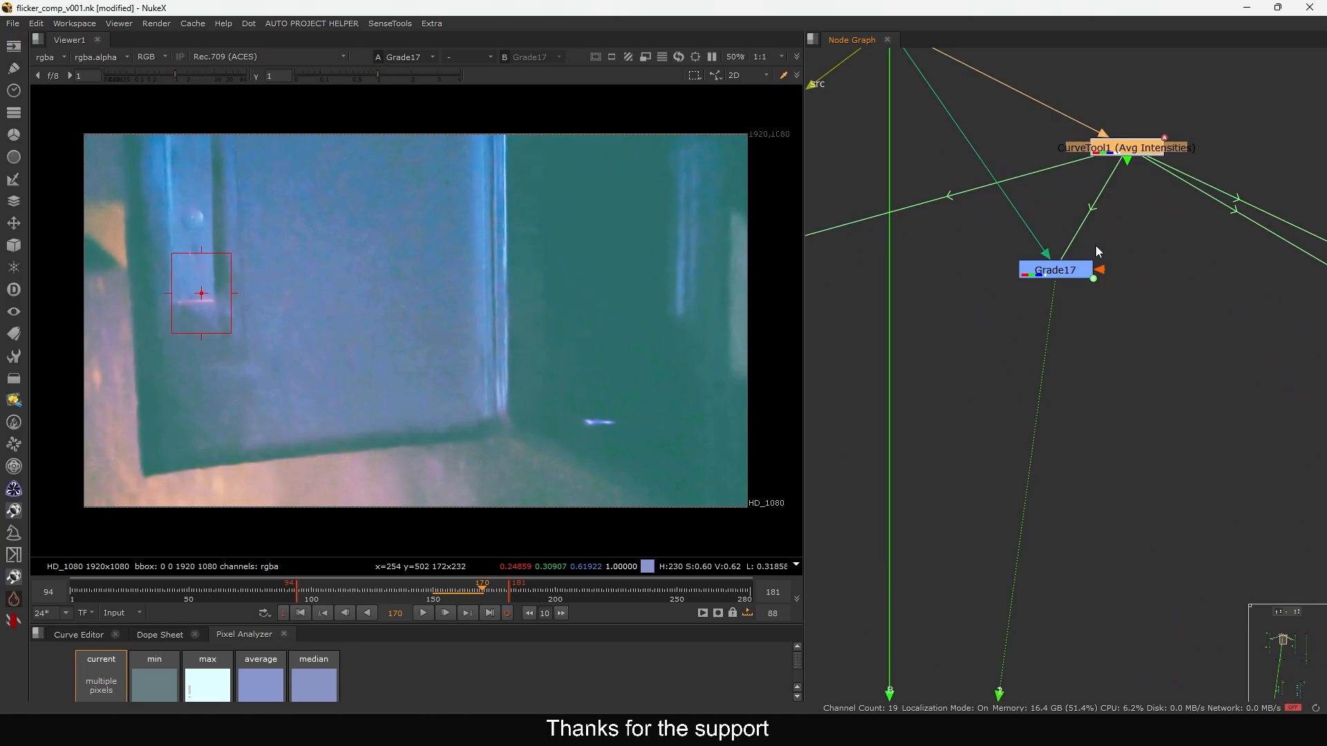
double_click(1073, 270)
click(1151, 378)
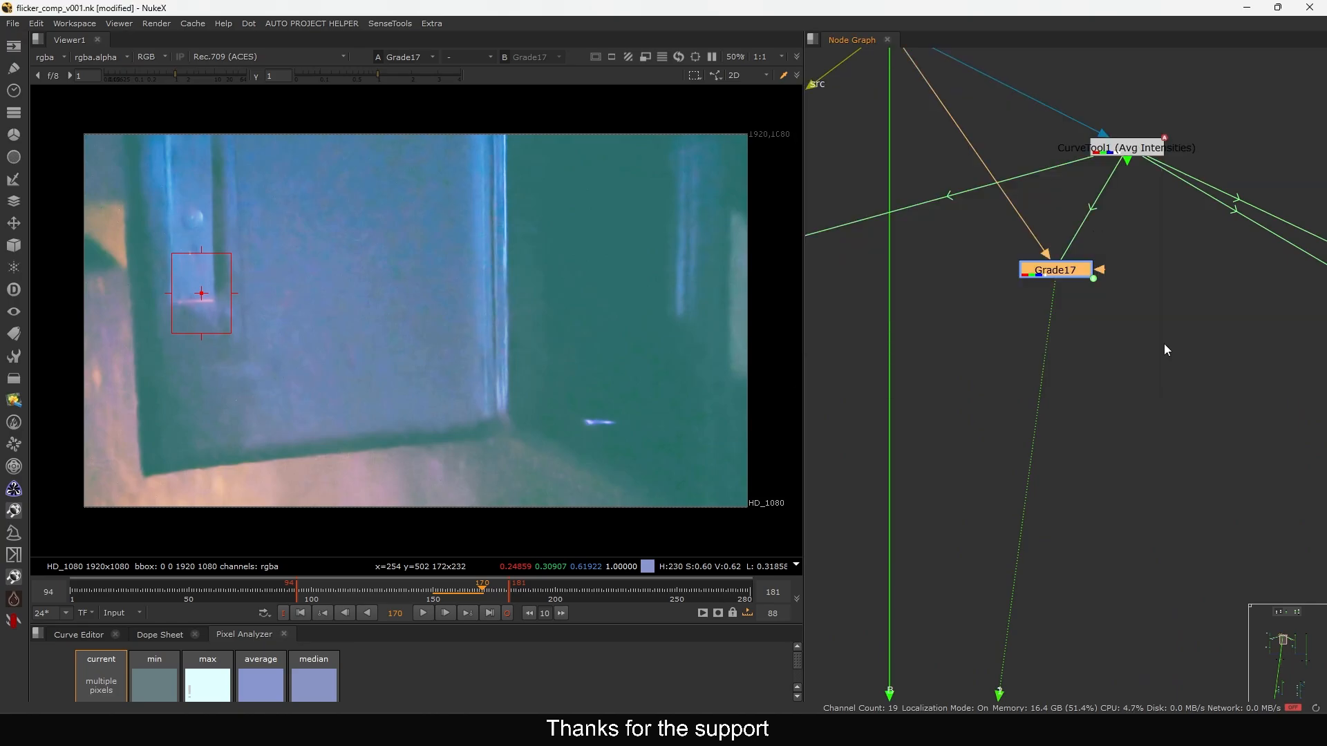
scroll(1104, 333, down, 4)
scroll(1110, 285, up, 6)
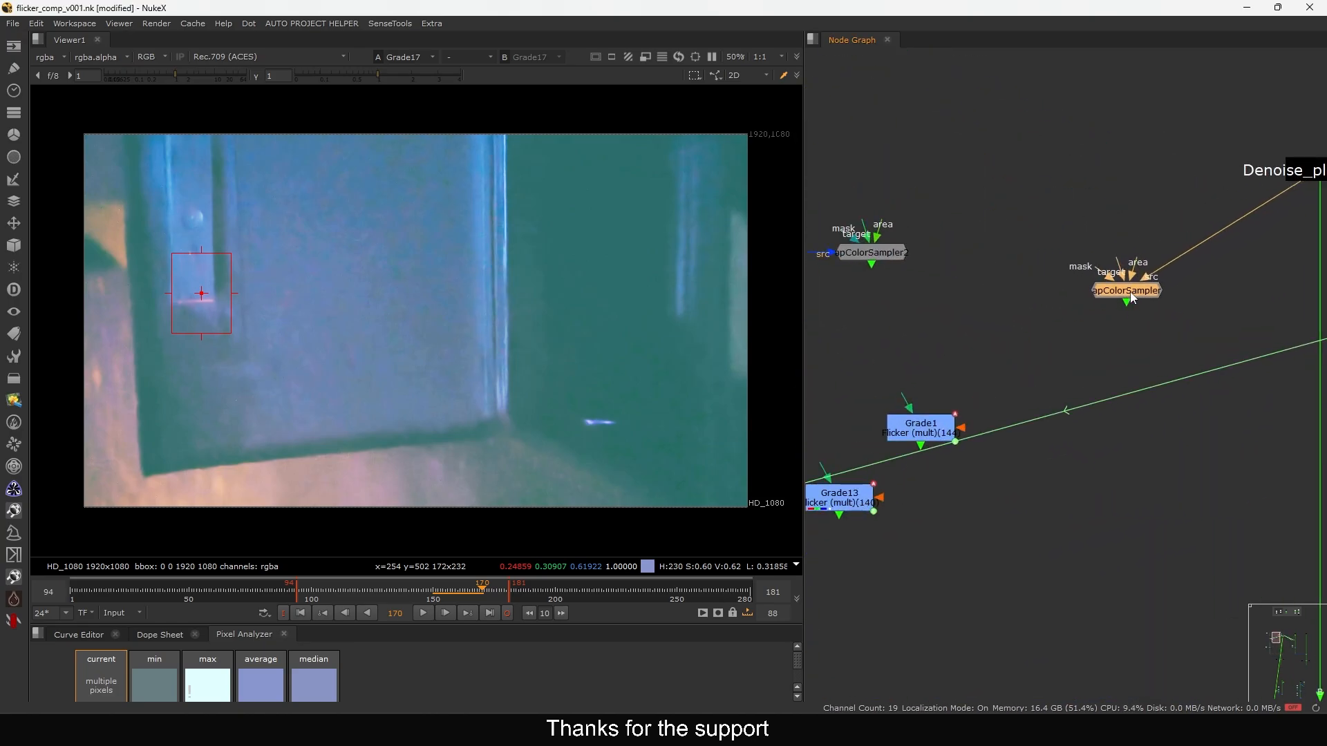
Export a Deflicker src (add) (Ref frame) Grade from apColorSampler, and set the export type to Deflicker src (mult) (Ref frame)
double_click(1134, 292)
click(652, 249)
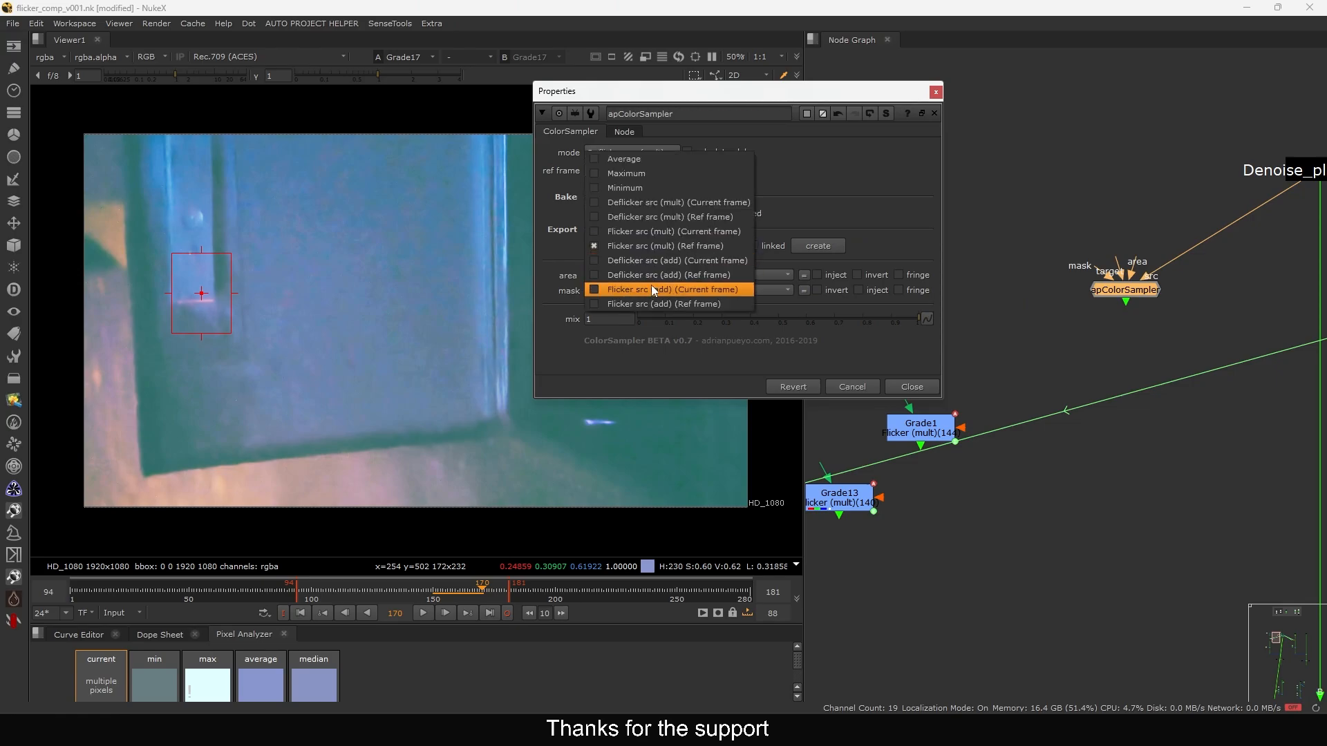
click(651, 275)
click(799, 245)
click(711, 242)
click(712, 188)
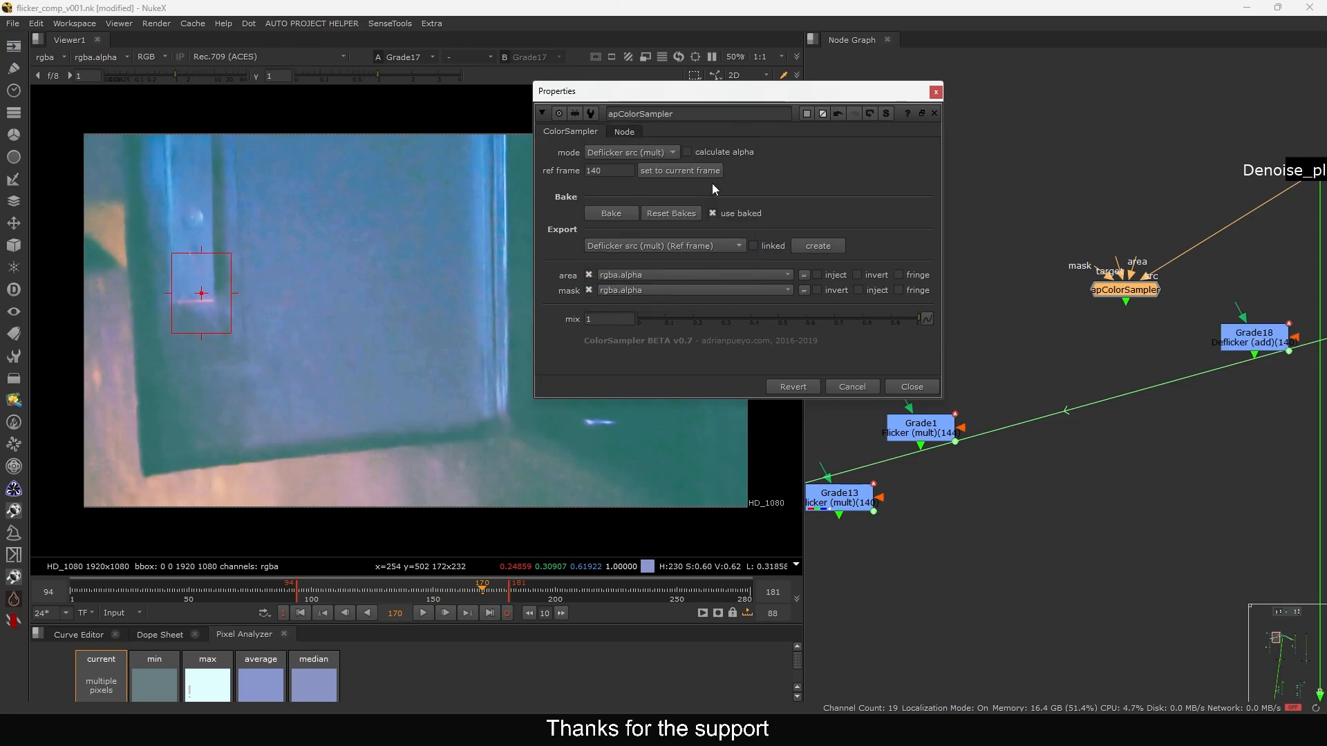
Delete the exported Deflicker (add) Grade, close the sampler's properties, and move apColorSampler farther from the plate
middle_drag(1067, 337, 998, 315)
mouse_move(1185, 314)
mouse_down()
mouse_move(1170, 275)
mouse_move(1239, 346)
mouse_up()
key(Delete)
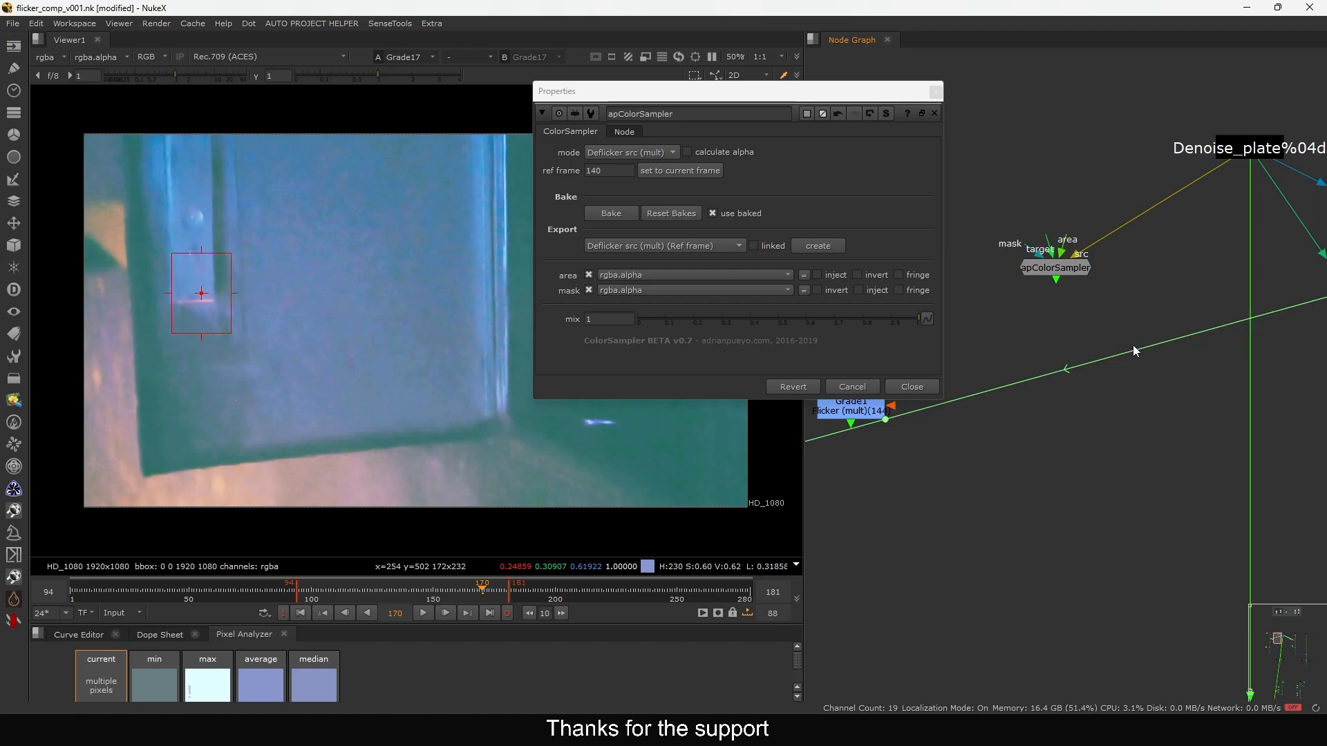
click(919, 387)
drag(1065, 268, 1017, 228)
Review the link between CurveTool1 and Grade17, check CurveTool1's intensitydata, and close its properties
scroll(1026, 264, down, 6)
middle_drag(1148, 287, 1028, 257)
scroll(1027, 252, up, 4)
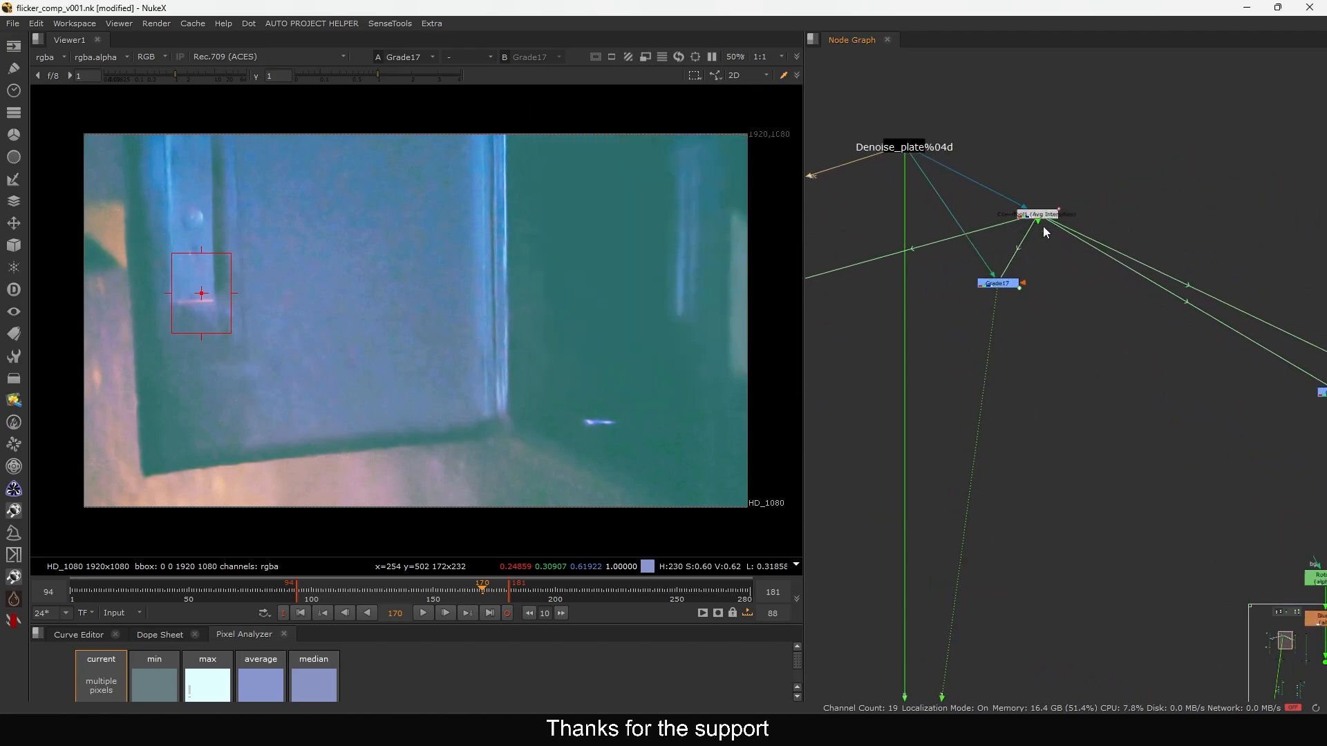
scroll(1023, 236, up, 3)
mouse_move(1042, 198)
mouse_down()
mouse_move(1043, 211)
mouse_move(1045, 199)
mouse_up()
mouse_move(990, 319)
mouse_down()
mouse_move(1031, 310)
mouse_move(999, 318)
mouse_up()
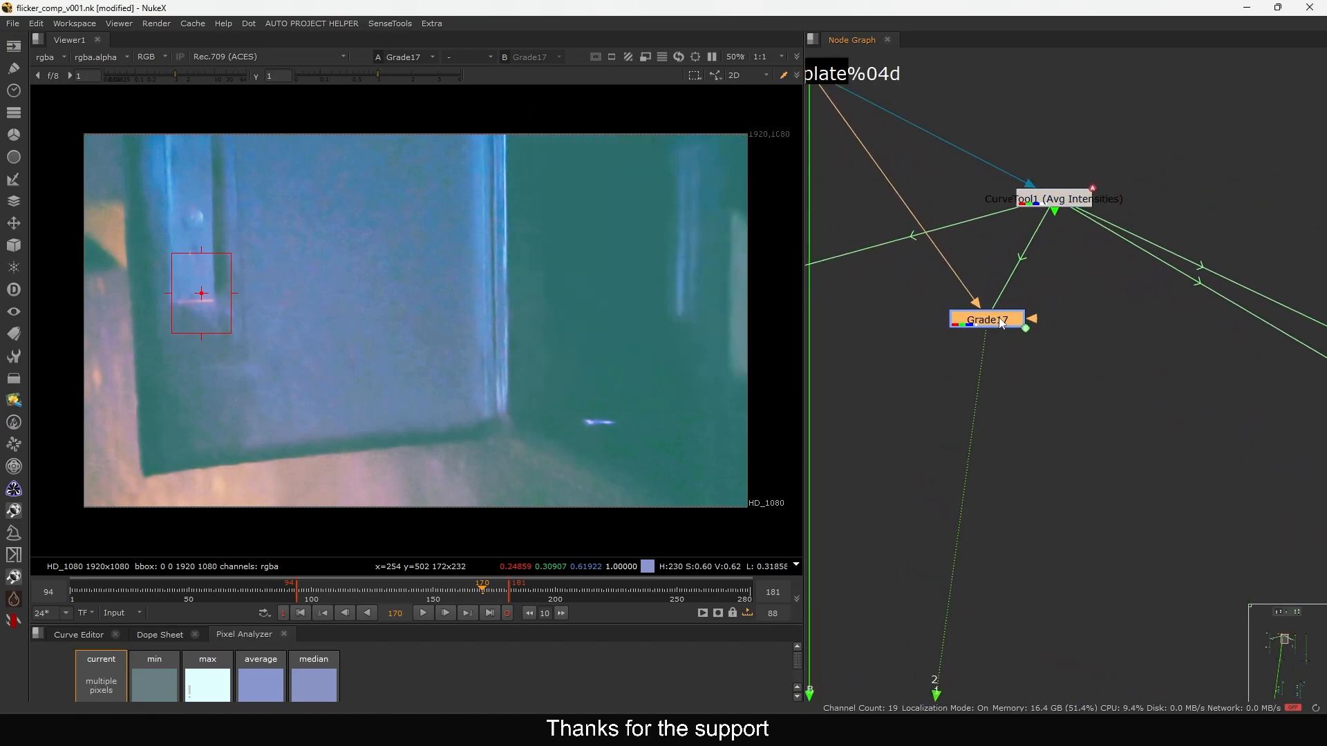
double_click(1048, 204)
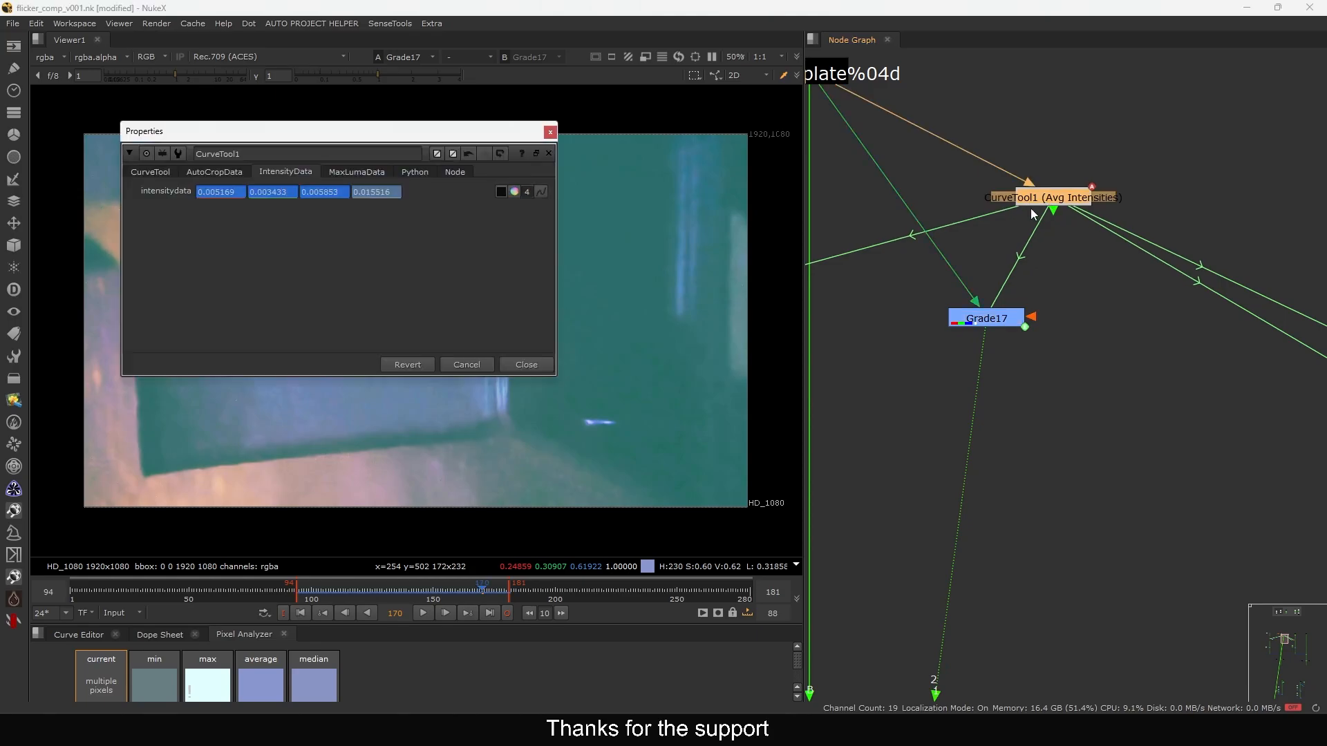
click(513, 367)
View the Merge4 comp, go to frame 135, and play up to frame 145 to check the inserted element's flicker
scroll(1134, 300, down, 9)
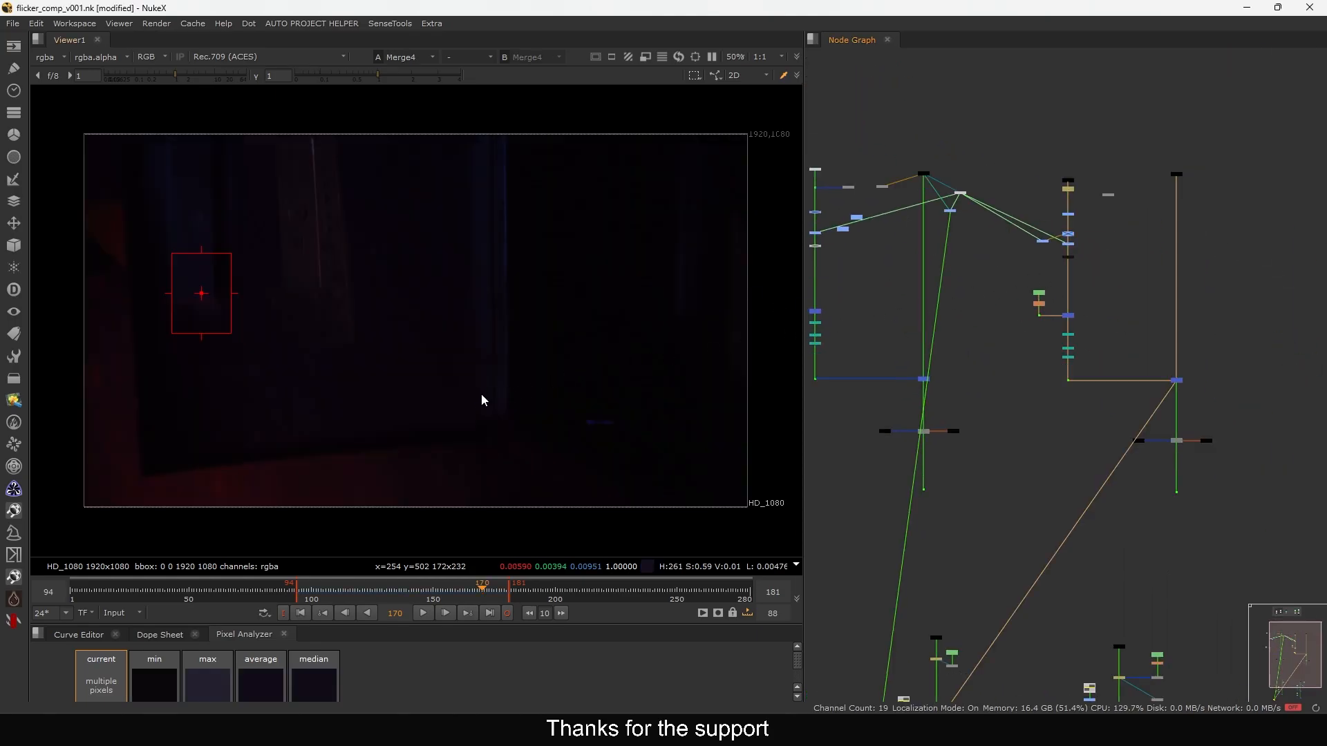
click(404, 593)
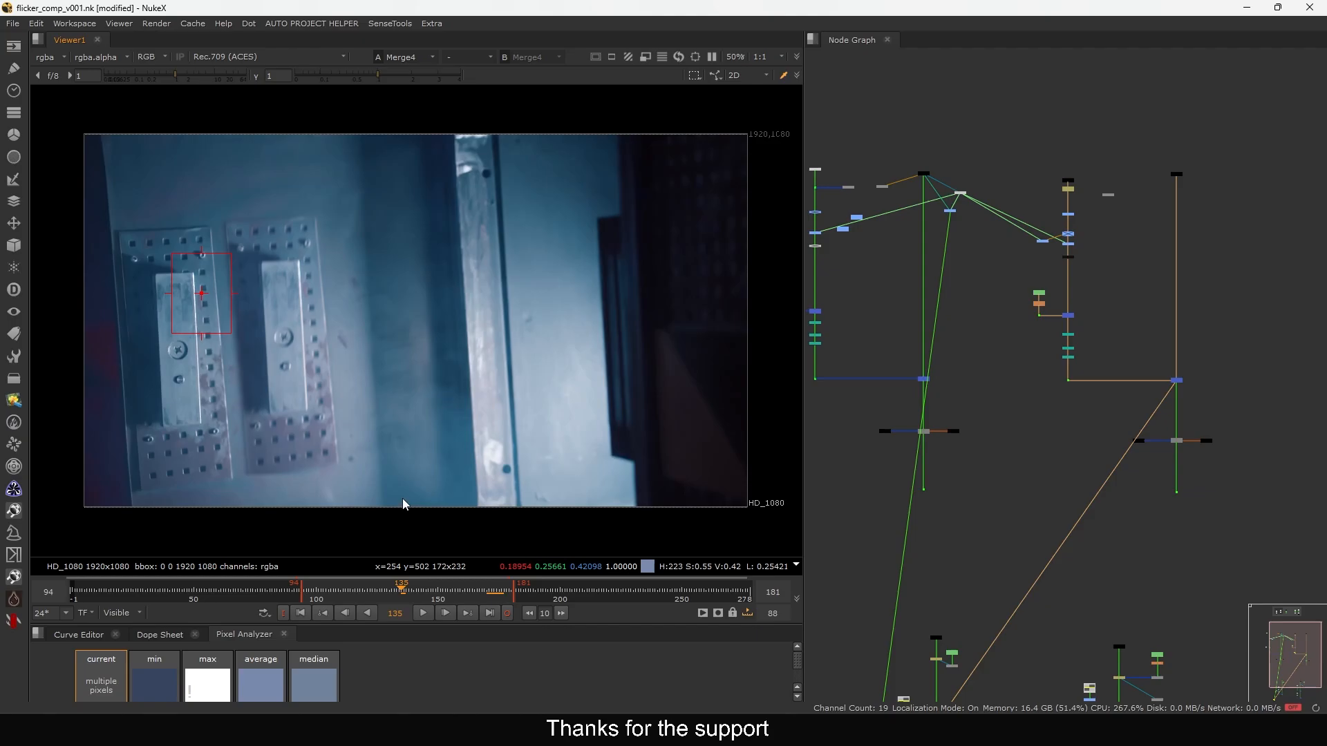
key(l)
key(k)
Pull the disabled Flicker (mult) Grade out of the stream between Grade4 and Grade16, and place it beside them
scroll(1063, 237, up, 8)
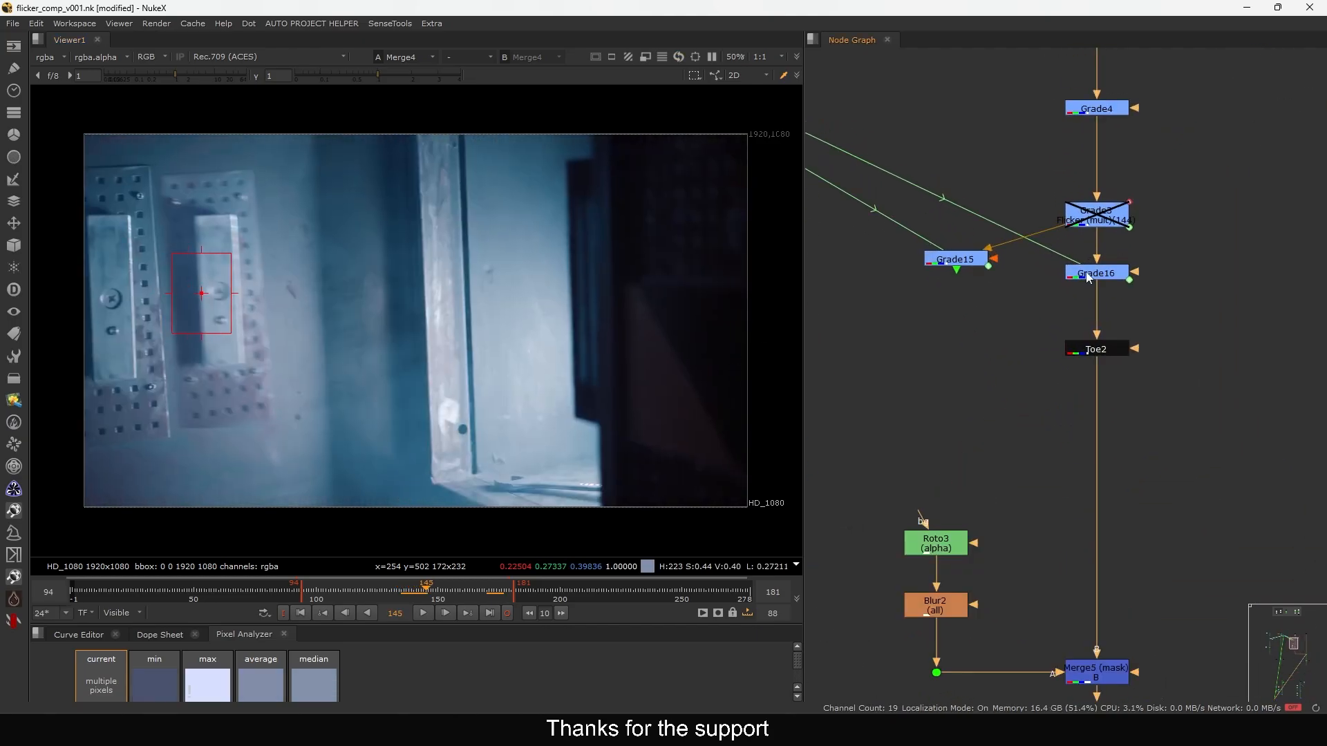
drag(1096, 215, 1016, 141)
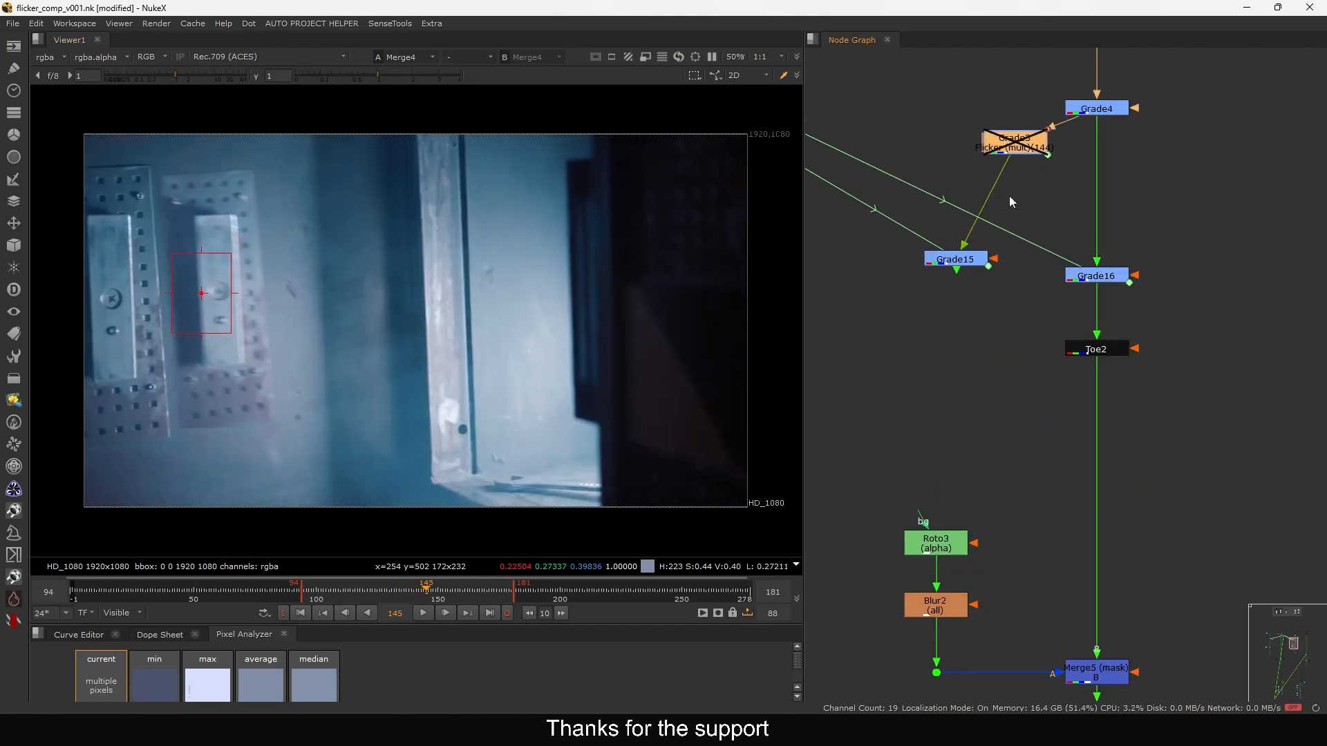
Switch Toe2's input between Grade15 and Grade16 to compare their results, keep Grade16 connected, and delete Grade15
drag(1097, 276, 1097, 246)
drag(1097, 278, 974, 271)
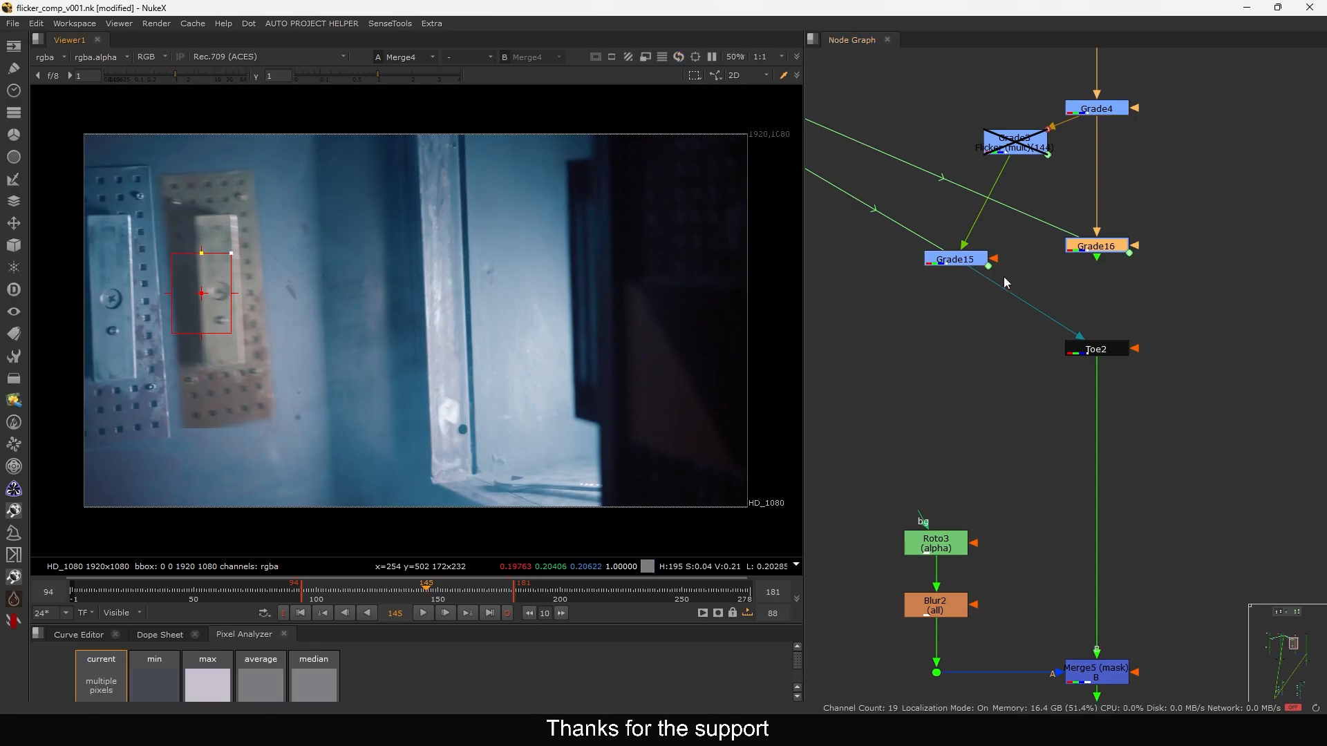
click(1003, 278)
drag(1083, 244, 1083, 246)
drag(966, 259, 957, 268)
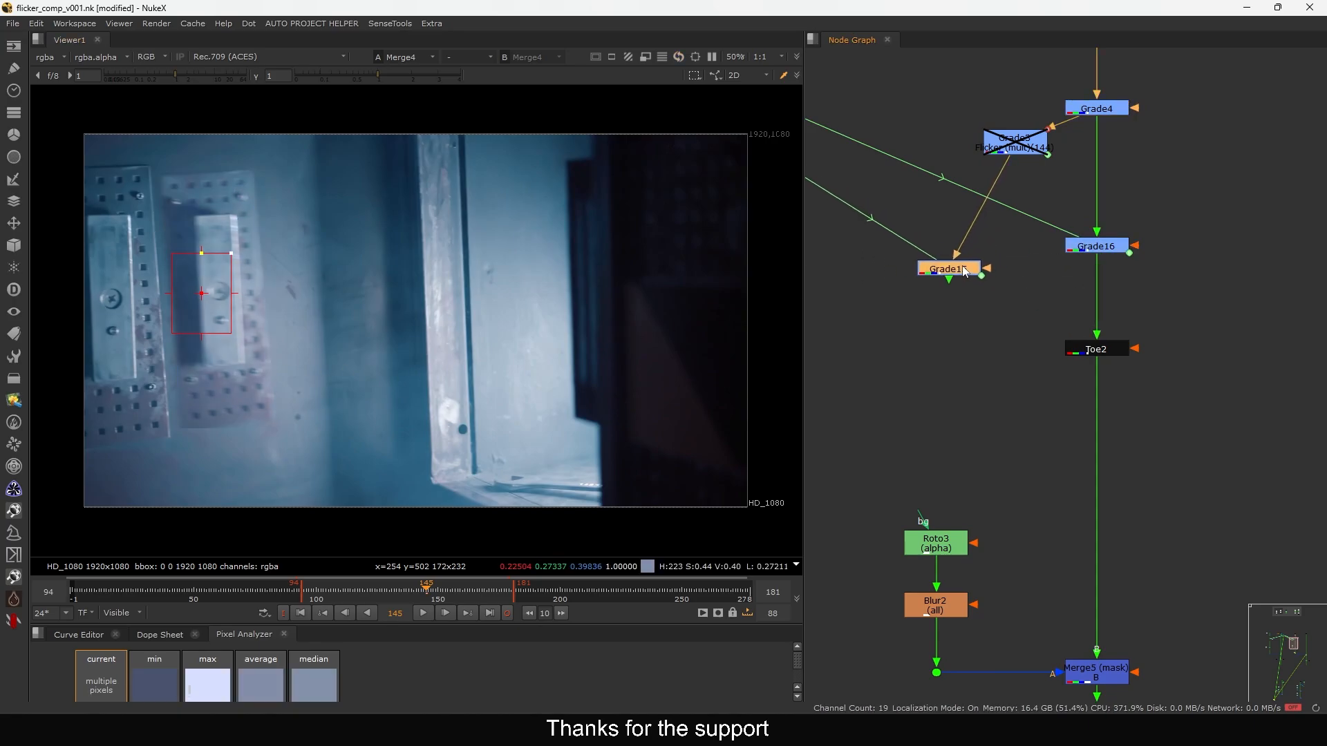
key(Delete)
Compare the enabled Flicker (mult) Grade with Grade16, then keep Grade16 between Grade4 and Toe2 and the Flicker Grade beside them
drag(1076, 243, 1023, 144)
drag(1022, 142, 1093, 211)
mouse_move(1026, 252)
mouse_down()
mouse_move(1008, 236)
mouse_move(1090, 207)
mouse_move(1080, 242)
mouse_move(1024, 275)
mouse_up()
drag(1084, 326, 1005, 232)
drag(1005, 232, 1006, 228)
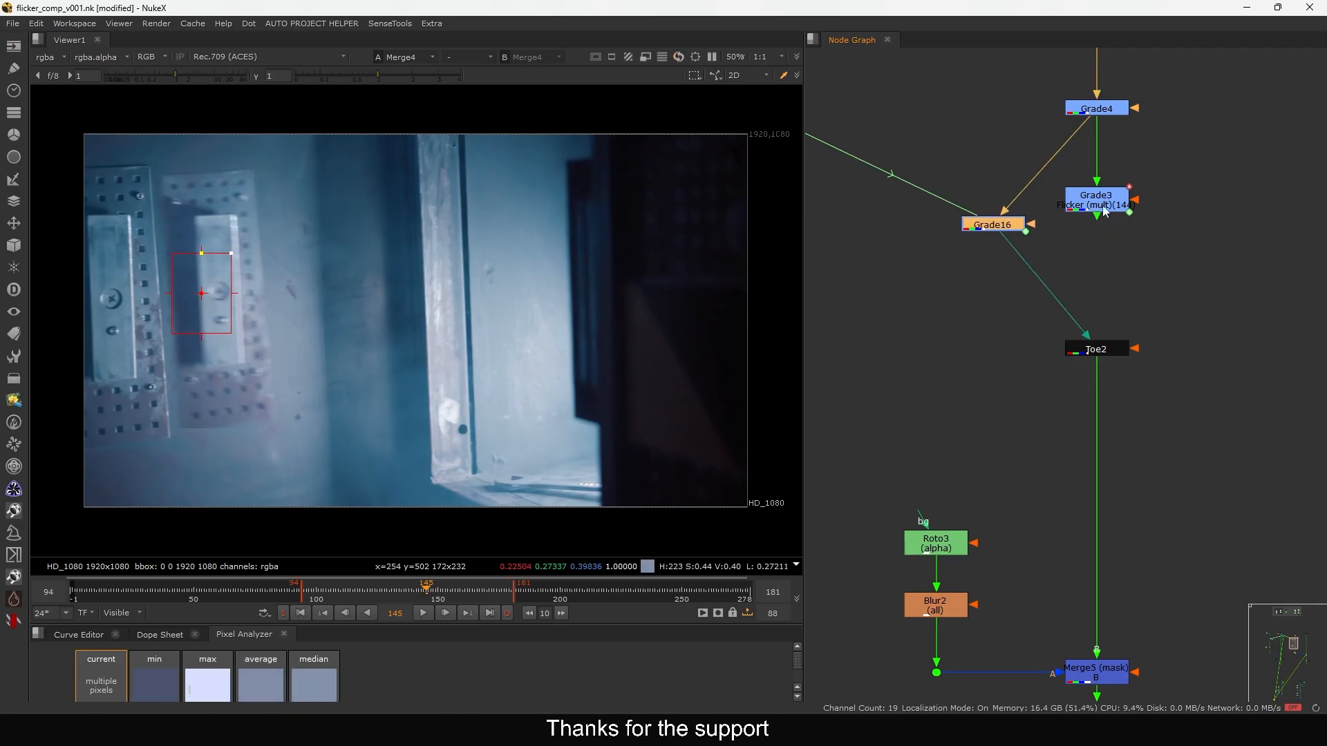
drag(1098, 199, 976, 167)
drag(1004, 227, 1098, 251)
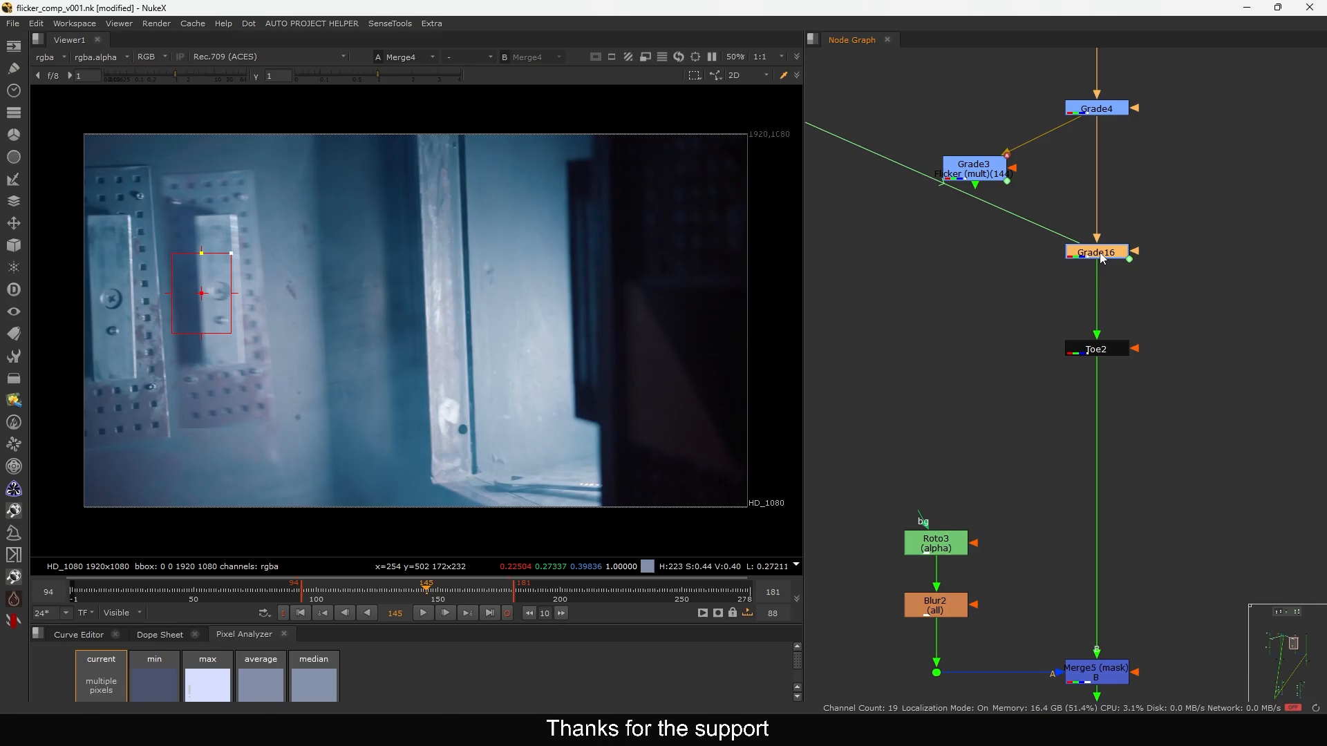
Go from CurveTool1 to the flicker_plate_2 setup and view its Merge3 comp
scroll(990, 383, down, 5)
scroll(1031, 212, up, 9)
drag(1016, 229, 1040, 214)
scroll(1050, 228, down, 10)
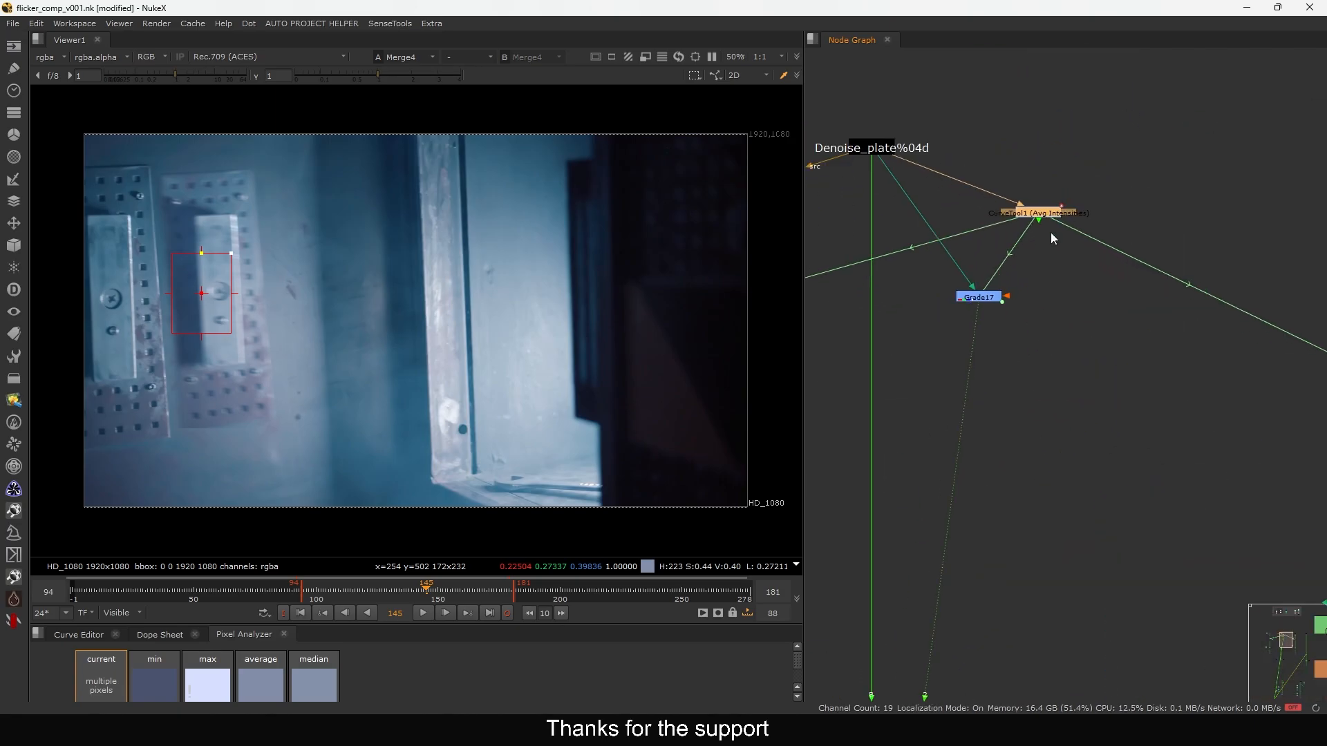
middle_drag(1022, 461, 1040, 320)
scroll(1071, 356, up, 4)
key(1)
middle_drag(1072, 394, 991, 361)
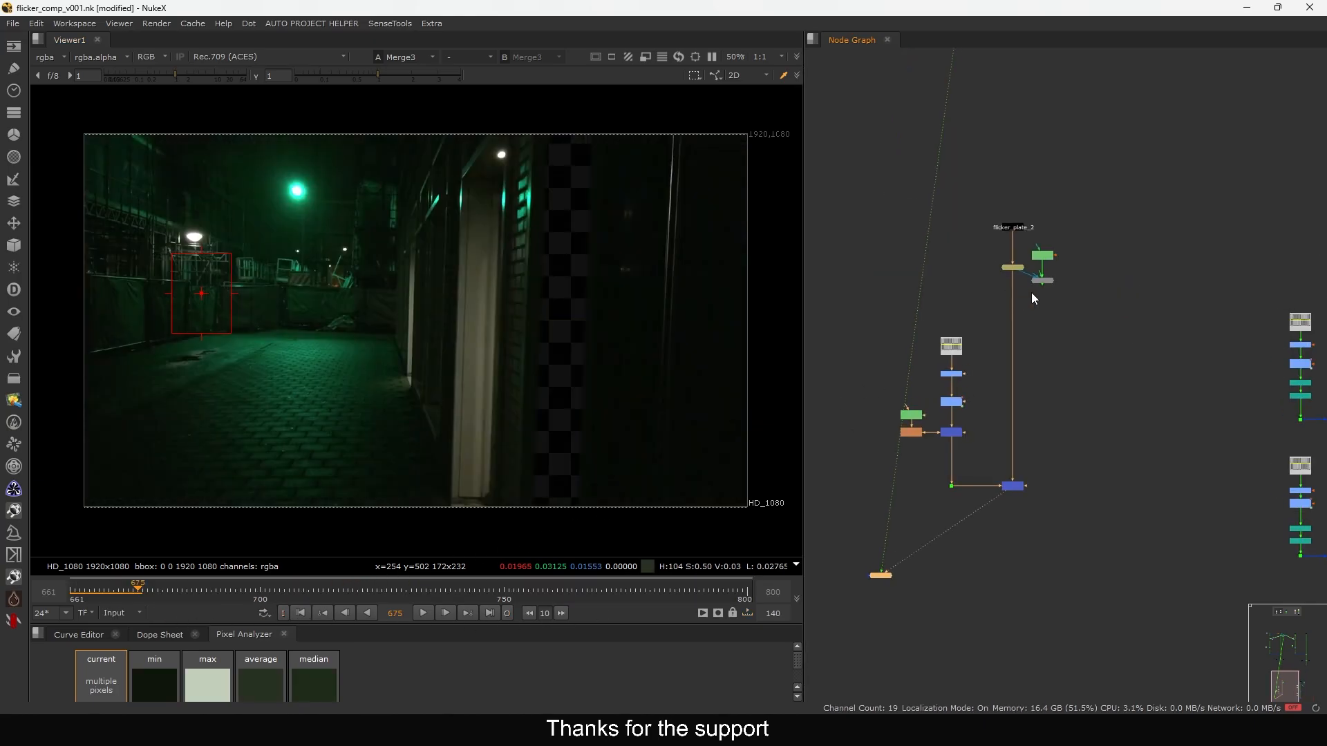
Add a CurveTool node below the color sampler of the flicker_plate_2 setup
scroll(1031, 292, up, 8)
scroll(1056, 304, down, 3)
click(1050, 316)
key(Tab)
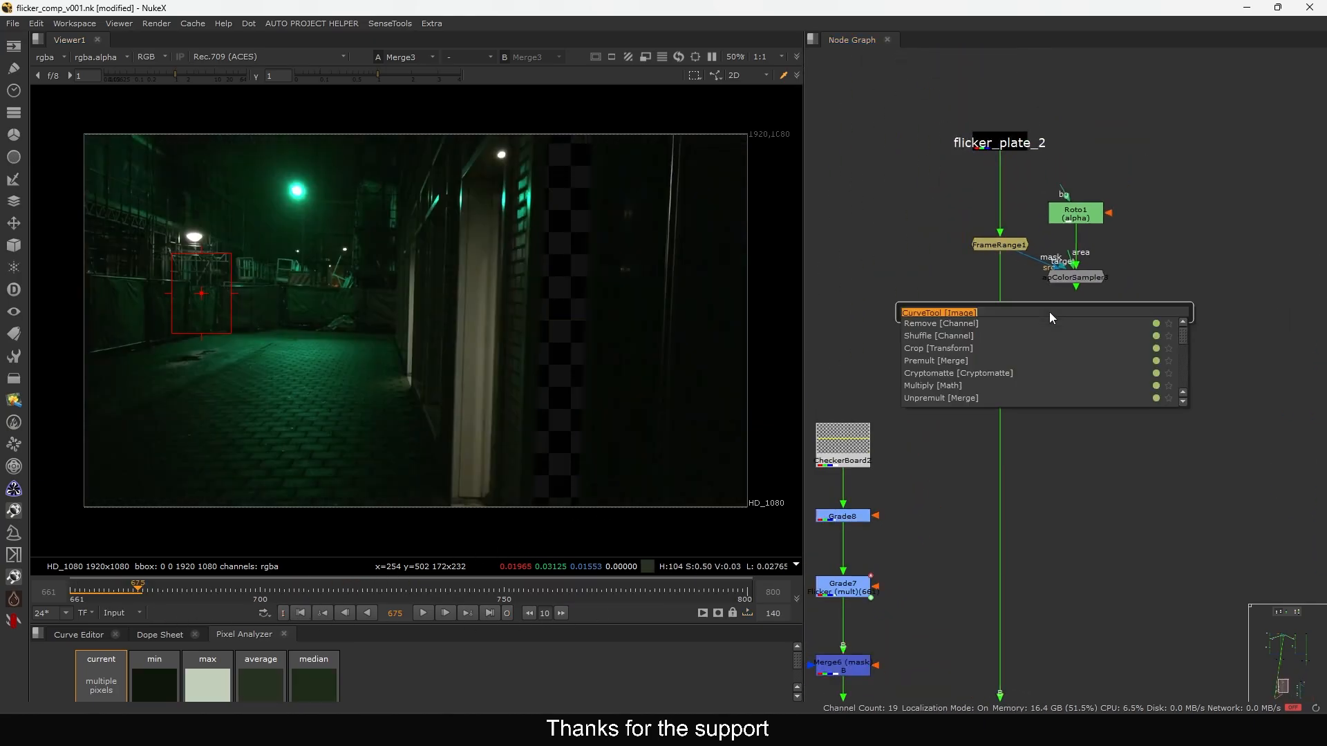
text(curve)
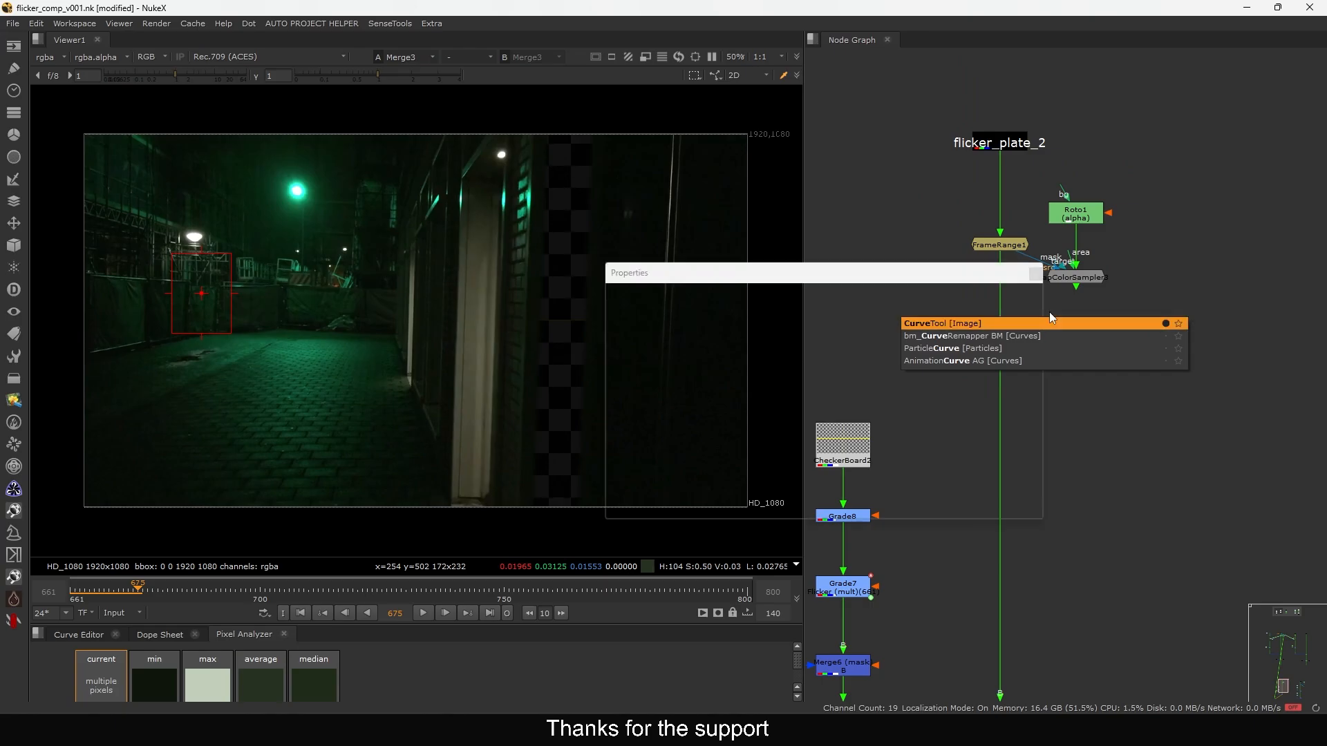
key(Return)
Space Roto1 and CurveTool2 away from apColorSampler3, and view the flicker_plate_2 source
drag(1074, 222, 1126, 216)
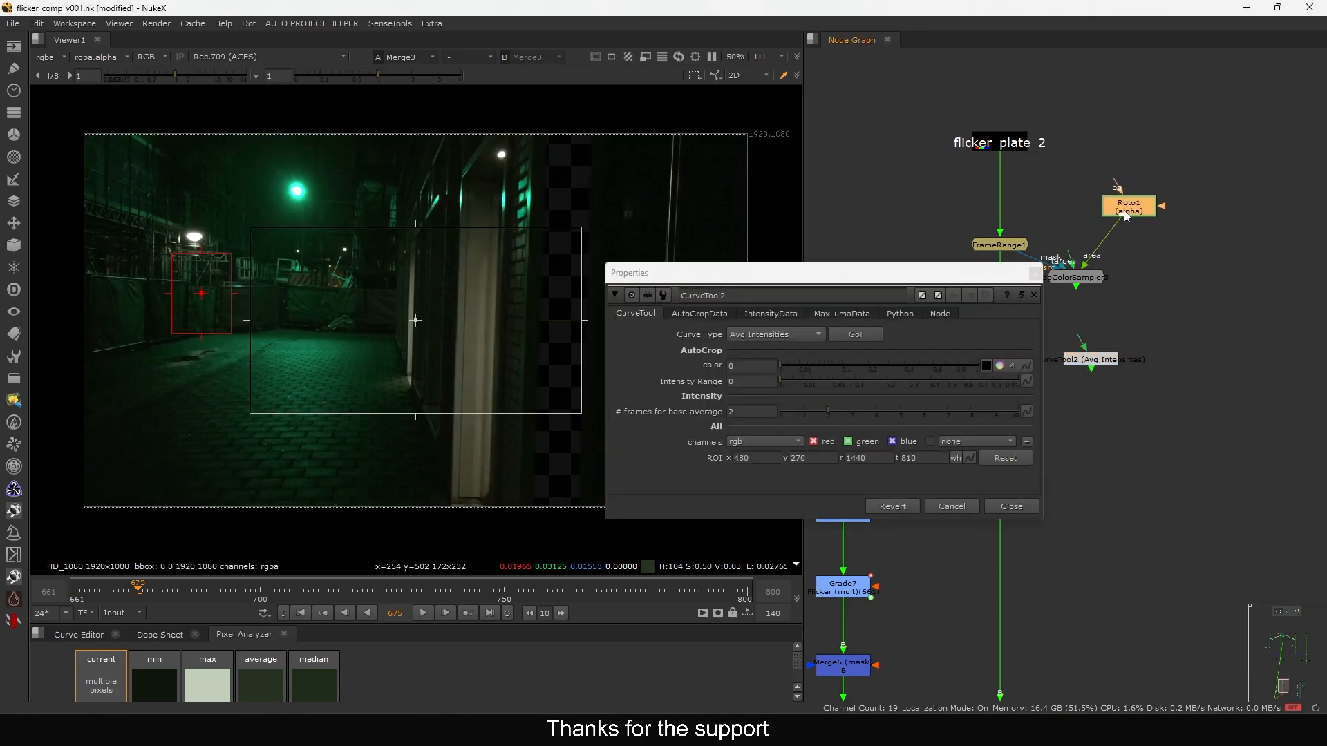
double_click(1127, 215)
key(ctrl+shift+a)
drag(1090, 365, 1138, 356)
click(1021, 149)
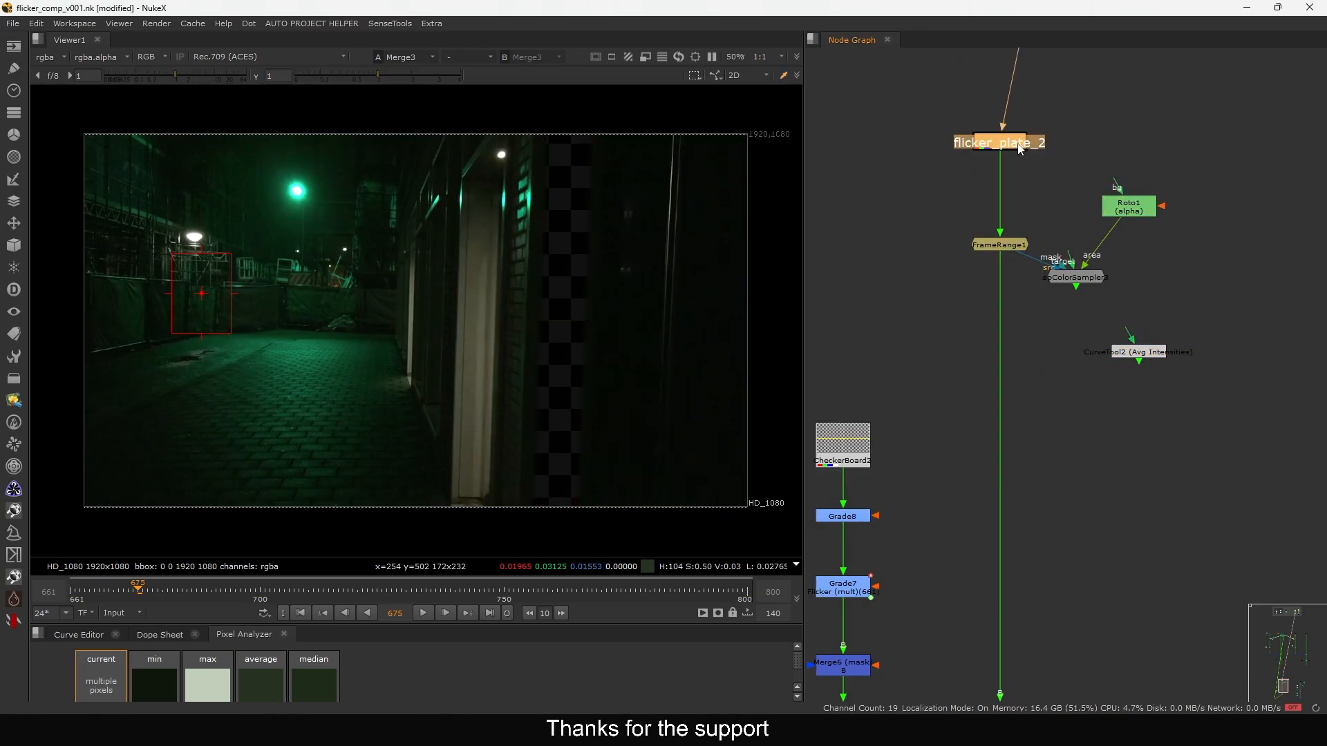
key(1)
click(1036, 200)
middle_drag(1042, 250, 1002, 266)
drag(1107, 364, 1131, 358)
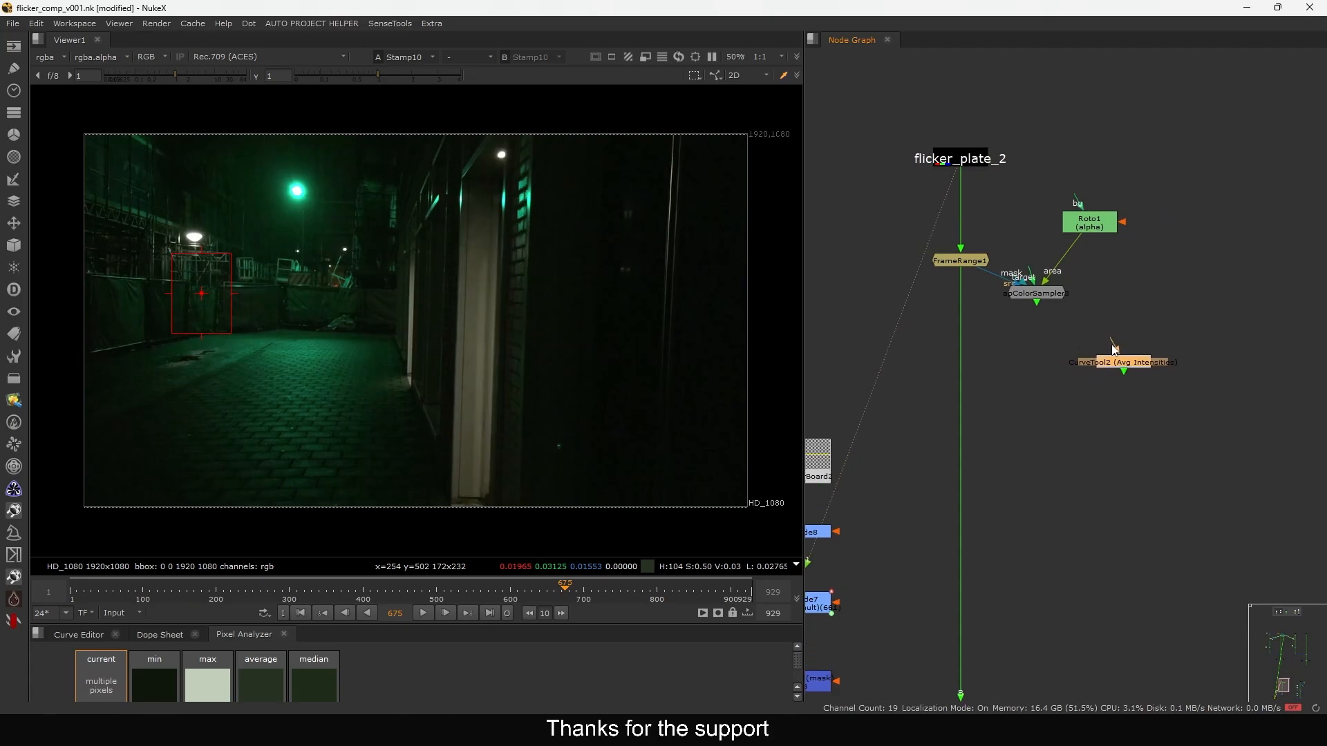
Fit CurveTool2's ROI around the bright pillar, about x 1090, y -74, r 1196, t 948, and close its properties
double_click(1123, 364)
drag(413, 229, 448, 191)
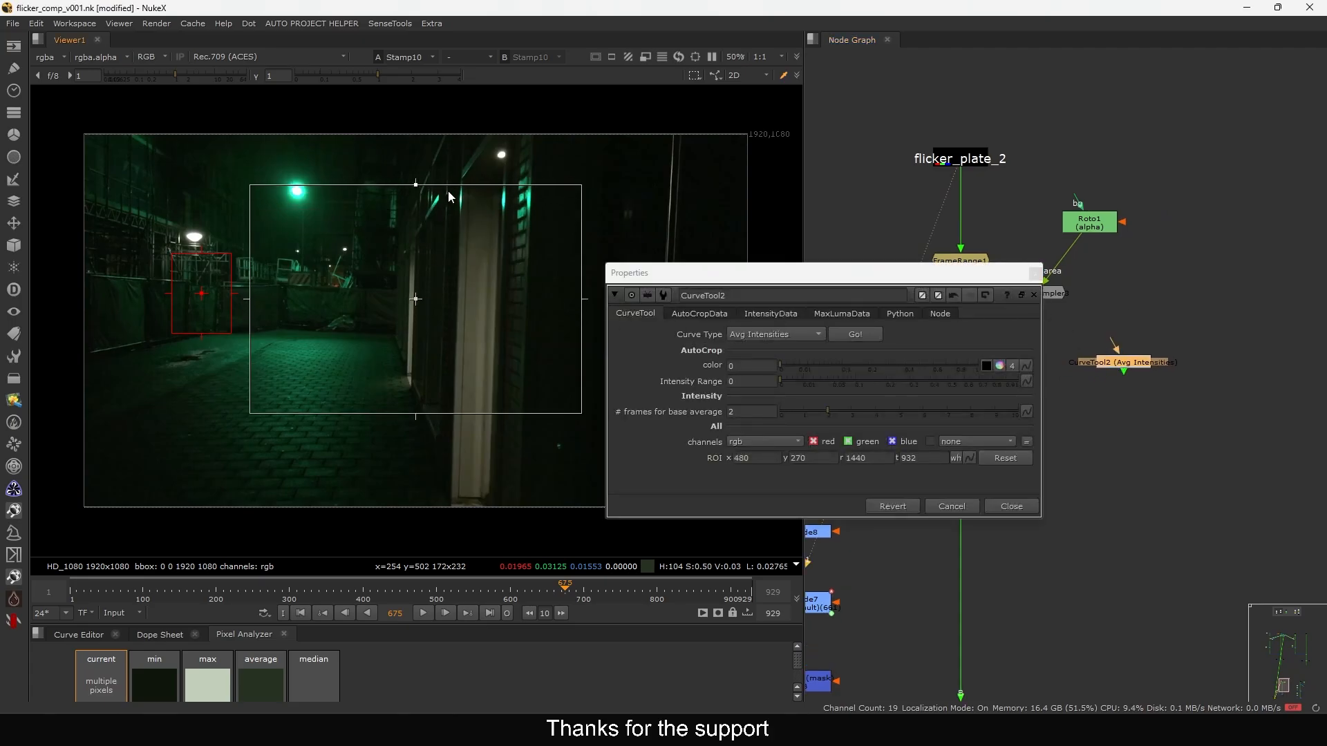
drag(258, 297, 455, 280)
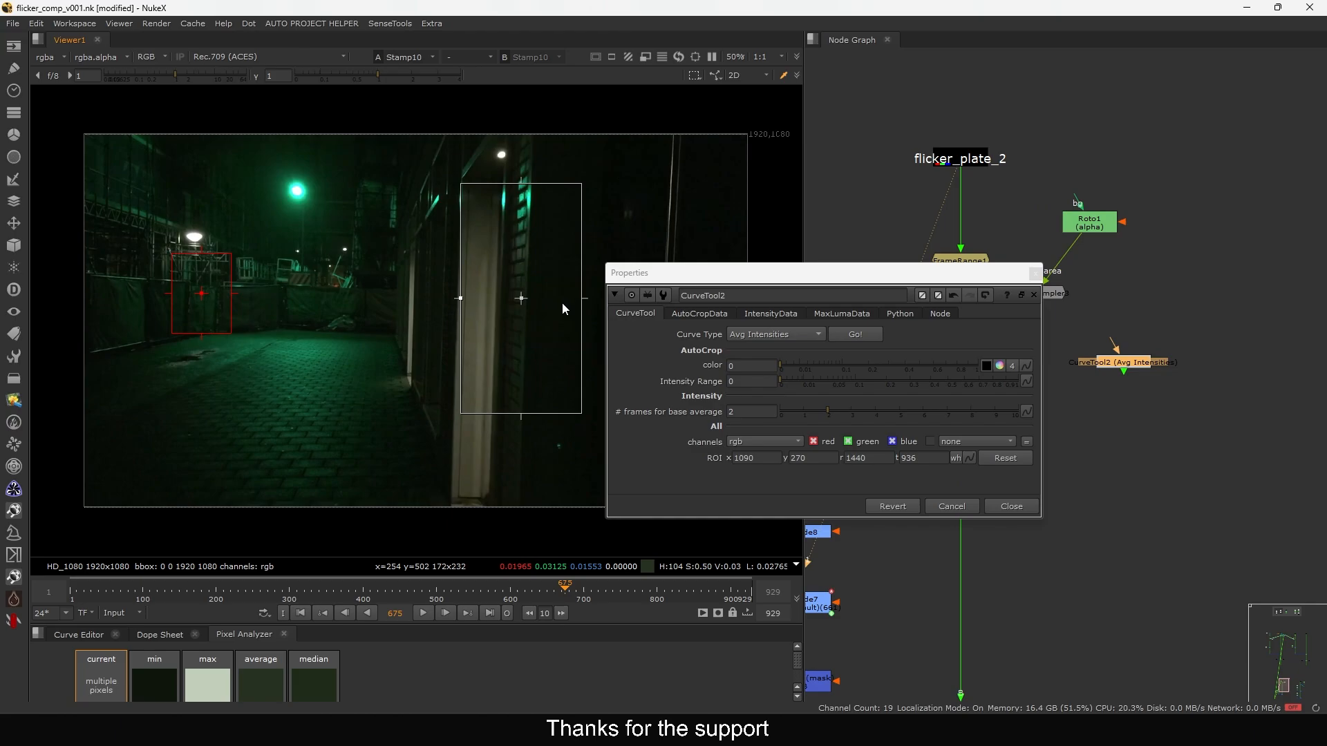
drag(582, 300, 498, 311)
drag(464, 414, 479, 532)
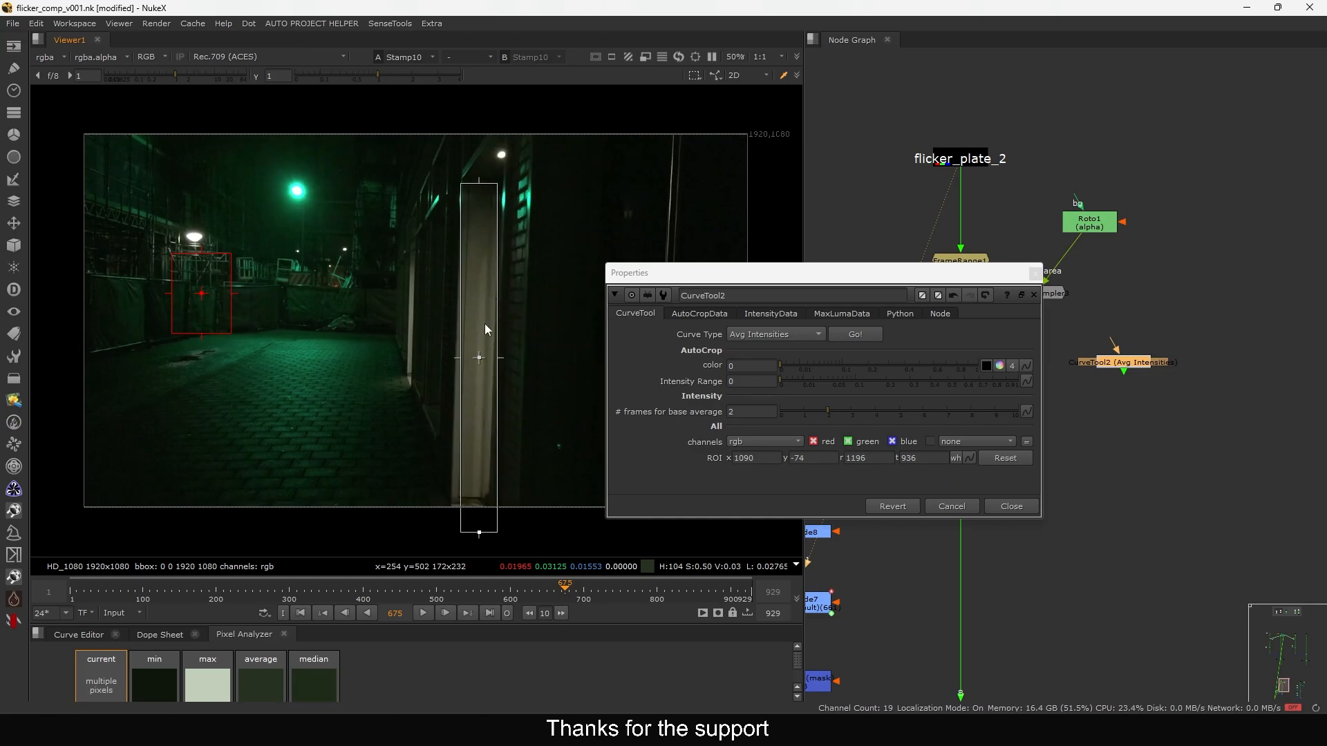
click(1034, 296)
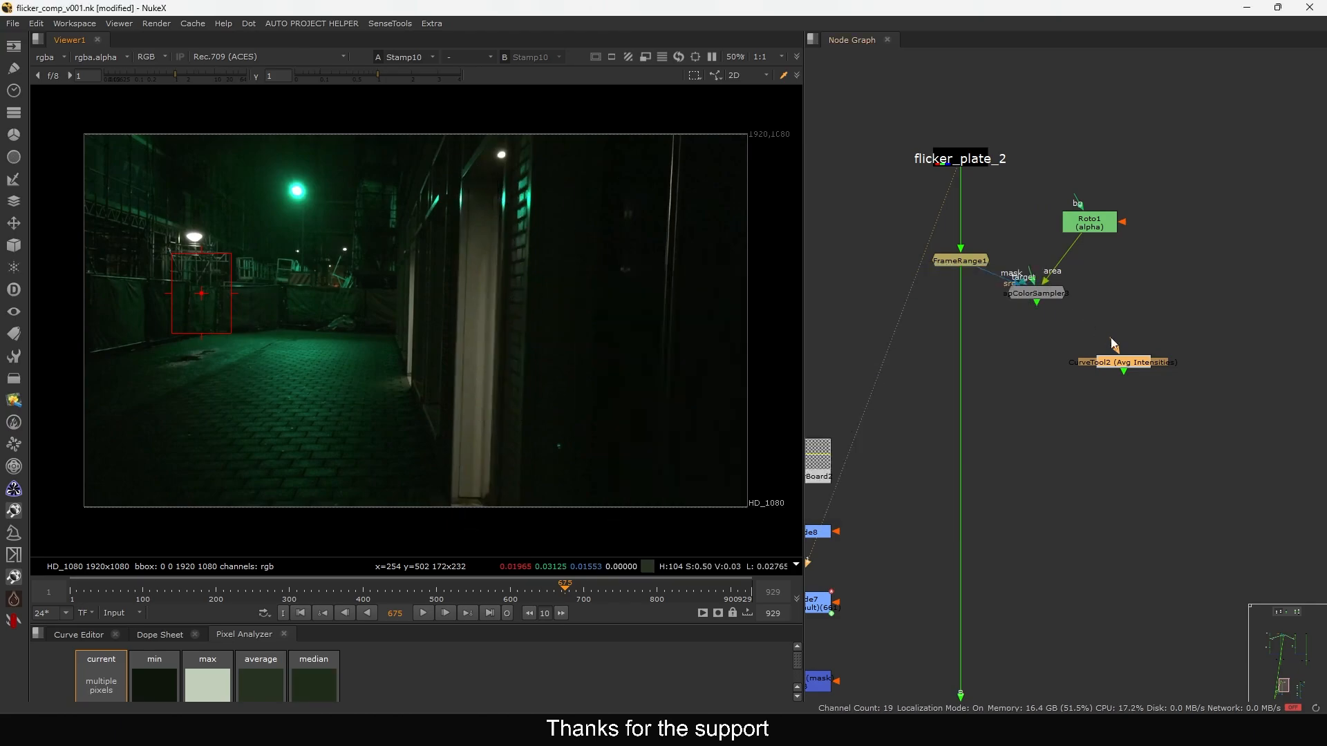
Connect CurveTool2's input to FrameRange1 and view CurveTool2
drag(1111, 340, 964, 259)
drag(1112, 360, 1126, 373)
key(1)
Set CurveTool2's base average to 1 frame and analyze the average intensities over the input range 661-800
double_click(1126, 372)
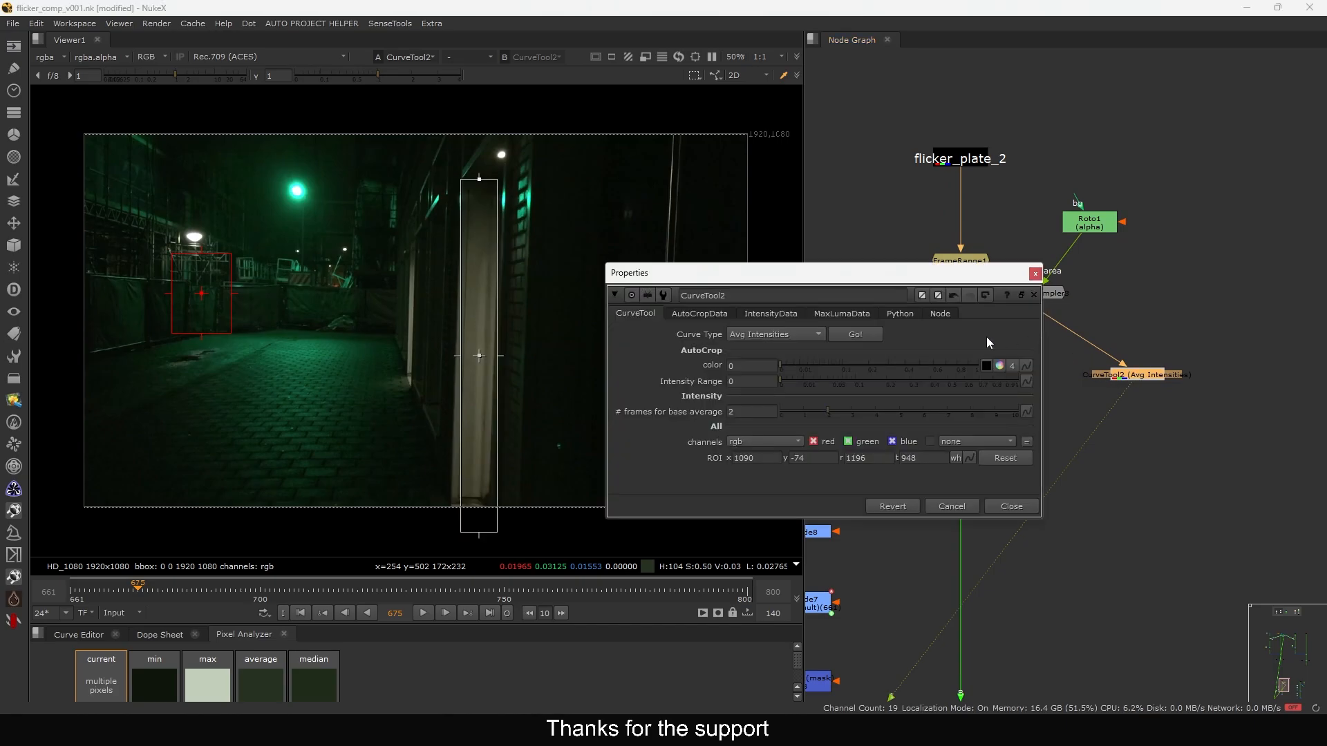
click(855, 334)
click(646, 342)
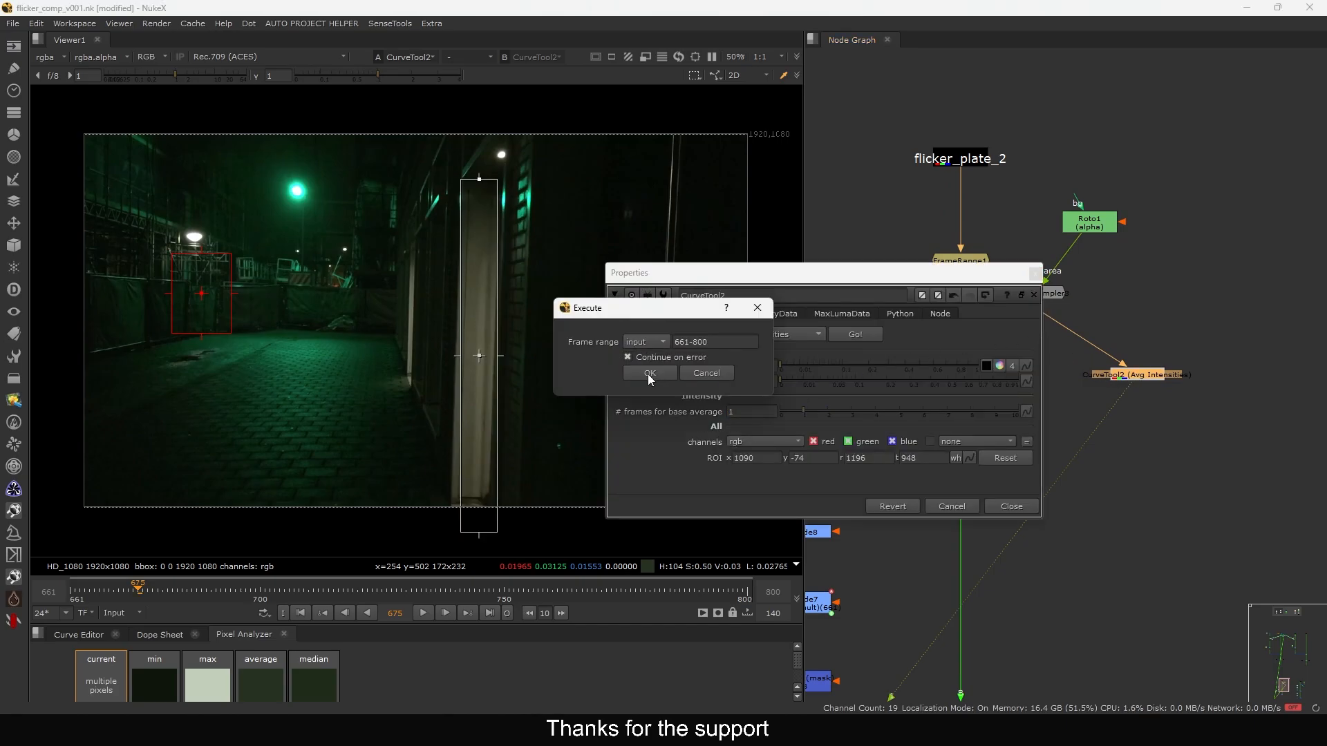
click(649, 374)
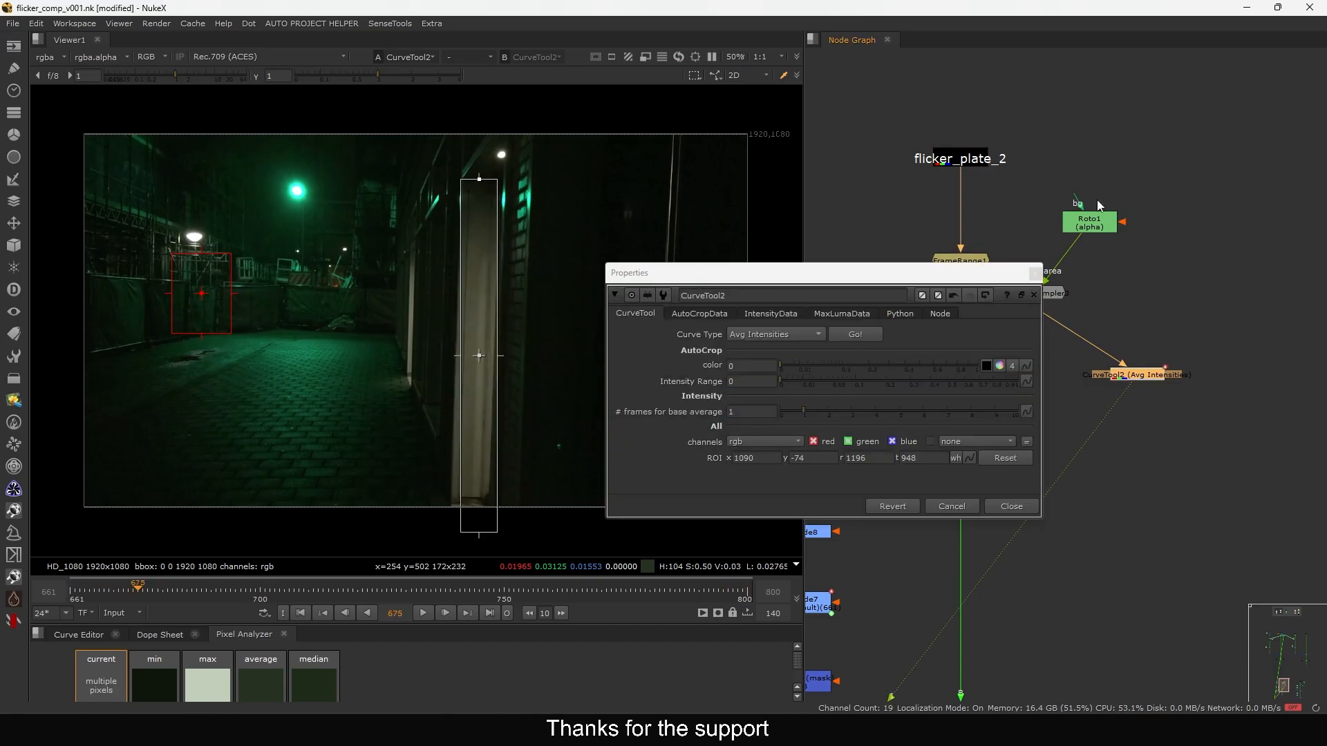
Compare Roto1's sampled shape with CurveTool2's ROI, and close both nodes' properties
click(1087, 225)
double_click(1094, 223)
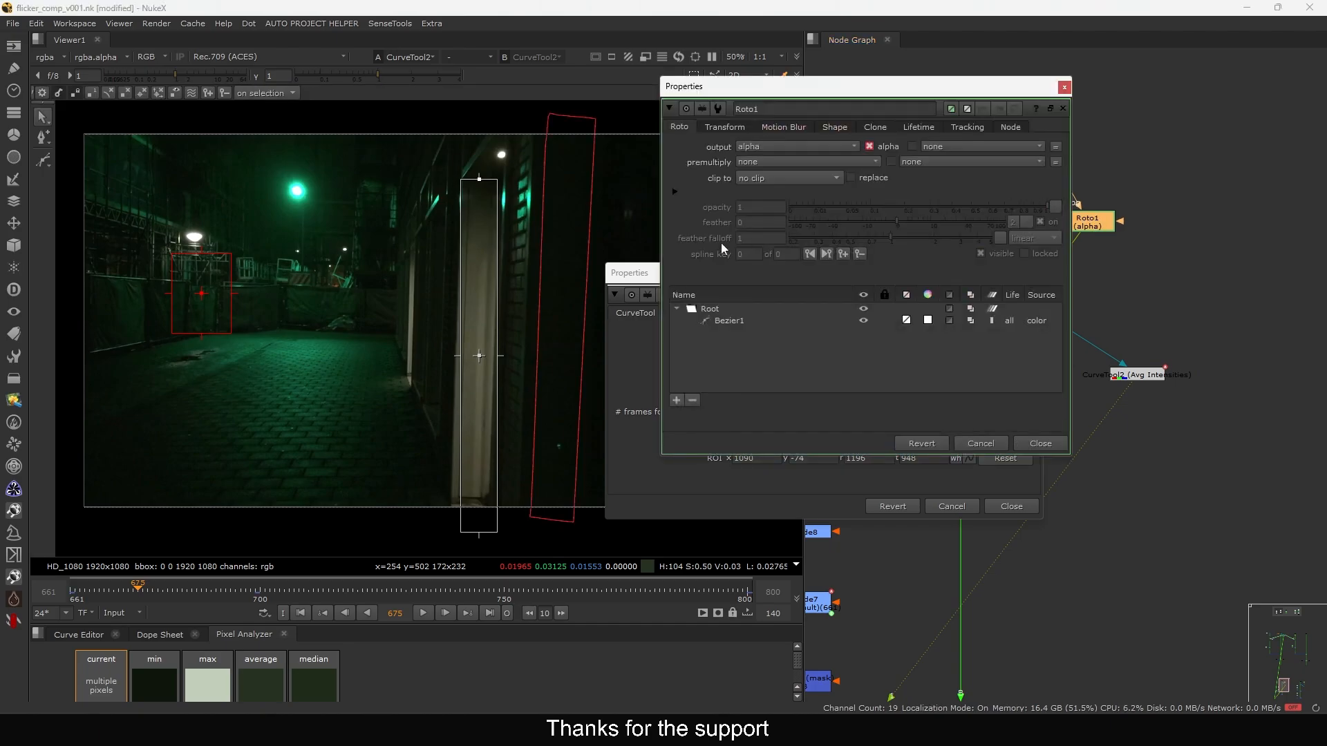
click(1064, 87)
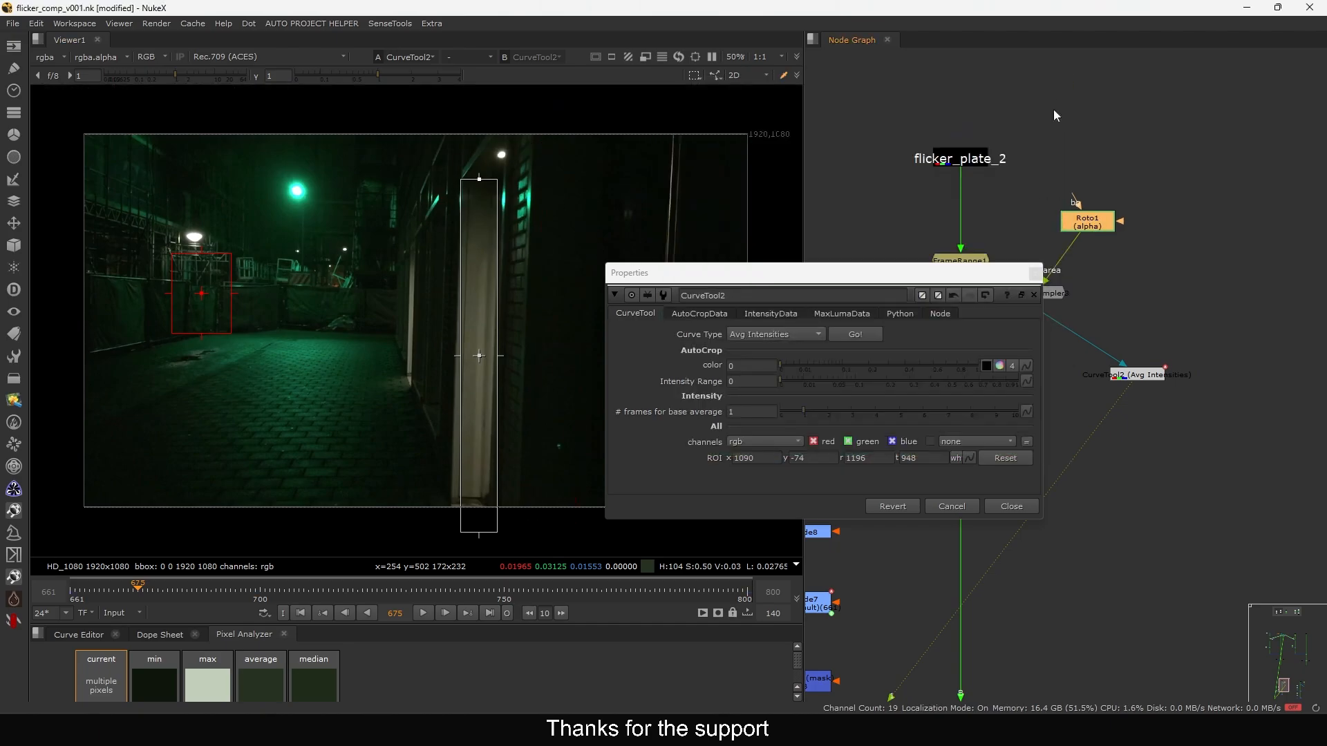
scroll(1151, 456, up, 3)
drag(1106, 329, 1088, 328)
click(1035, 273)
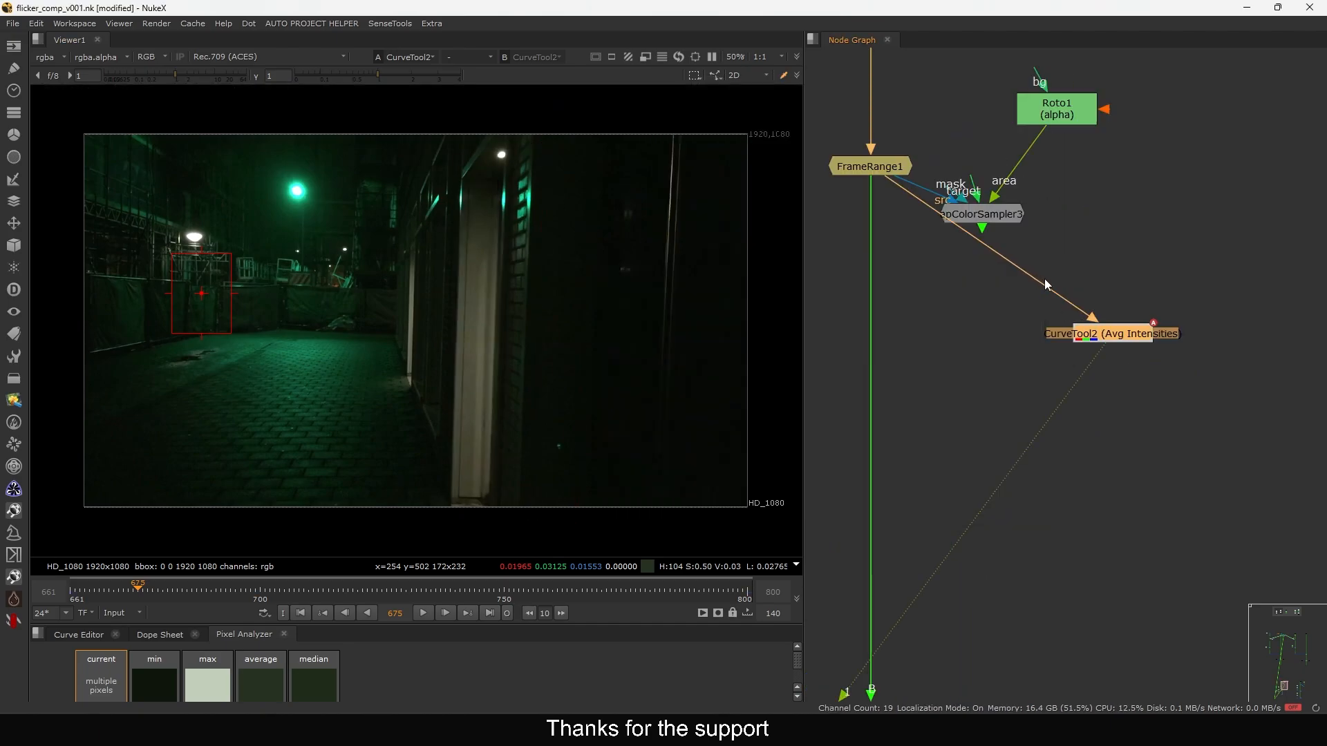
Open CurveTool2's intensitydata, place its properties away from the nodes, and move CurveTool2 farther from the sampler
double_click(1105, 333)
click(699, 313)
click(762, 299)
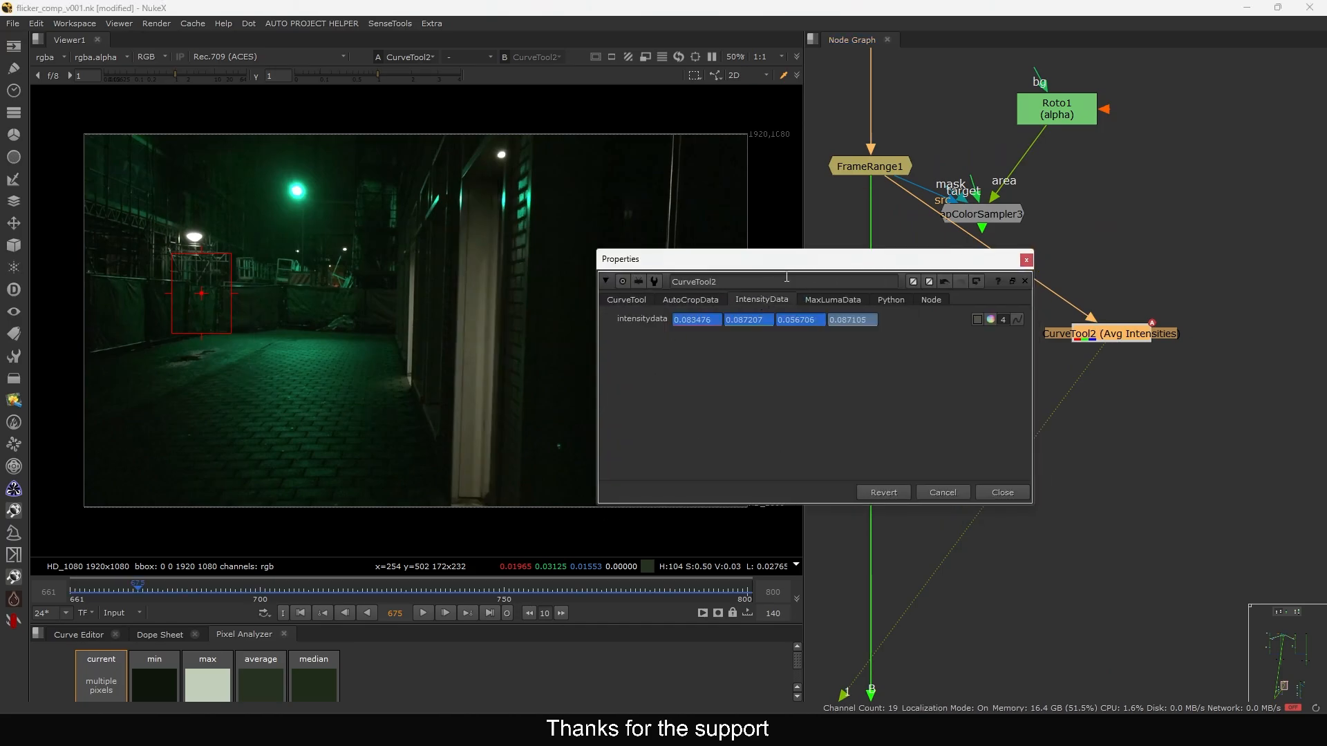
drag(820, 262, 750, 32)
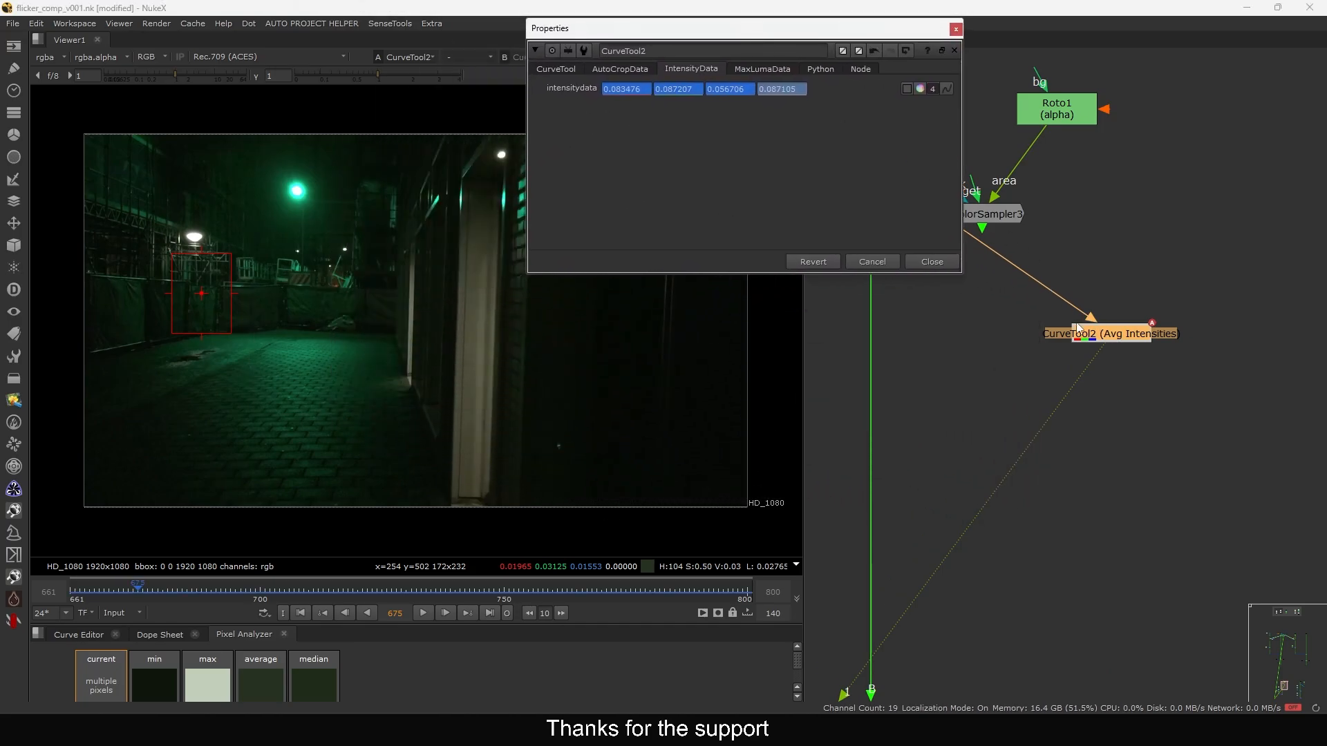
drag(1082, 328, 1123, 314)
Add a Grade node near CurveTool2 and link its multiply channels to CurveTool2's intensitydata
click(1038, 382)
key(g)
drag(1031, 391, 1035, 397)
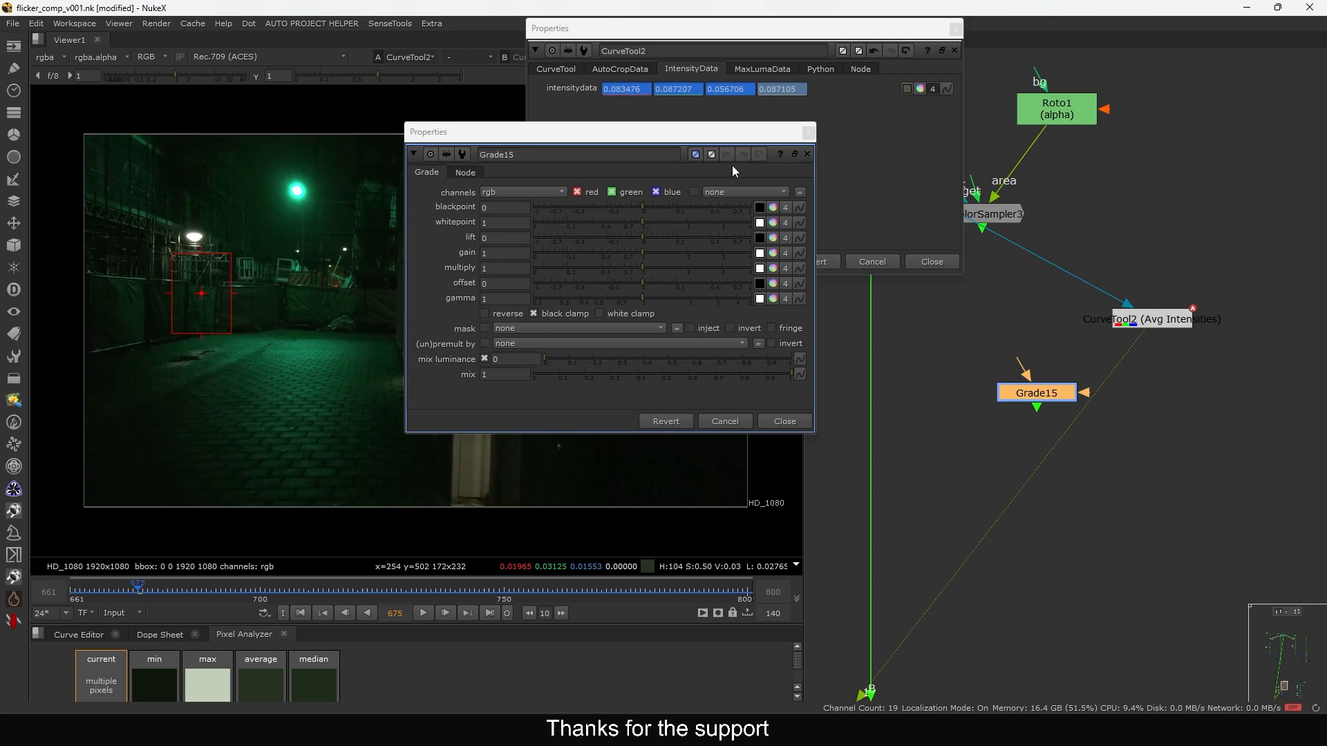
drag(760, 131, 571, 169)
click(597, 306)
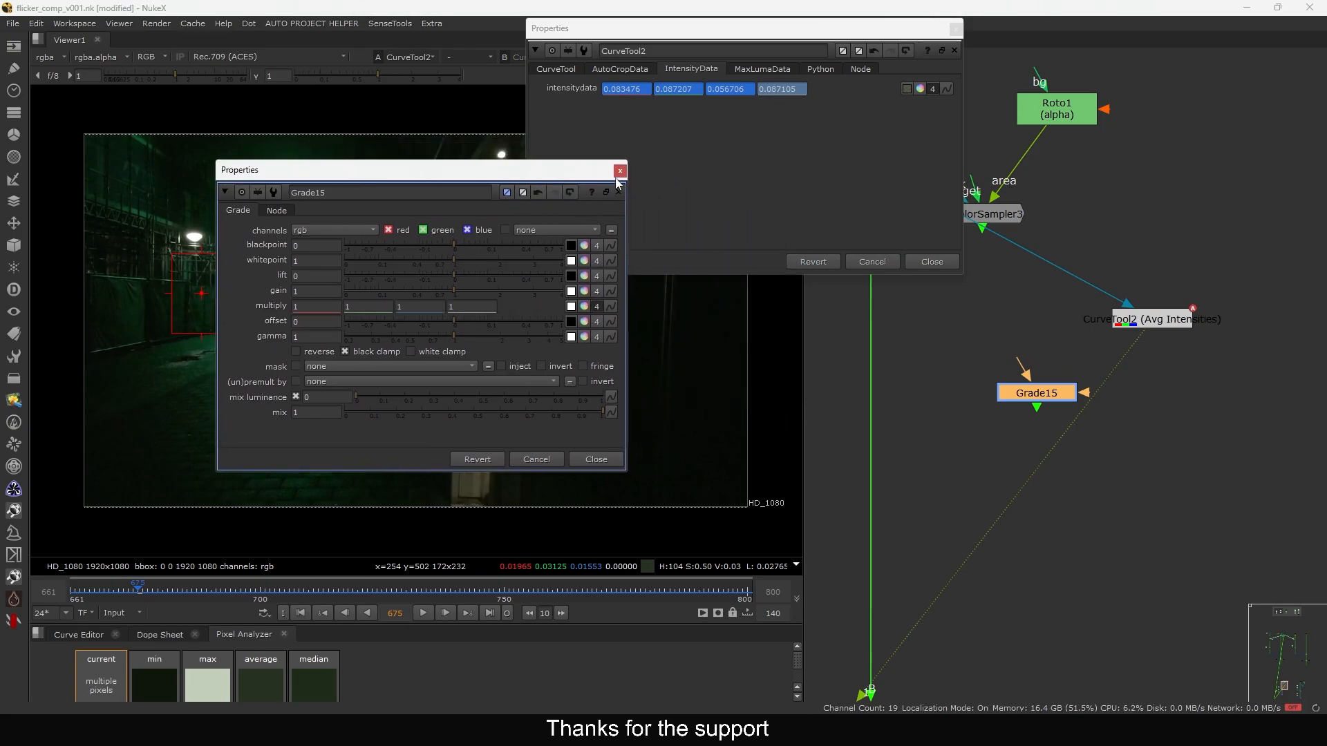
drag(719, 31, 924, 72)
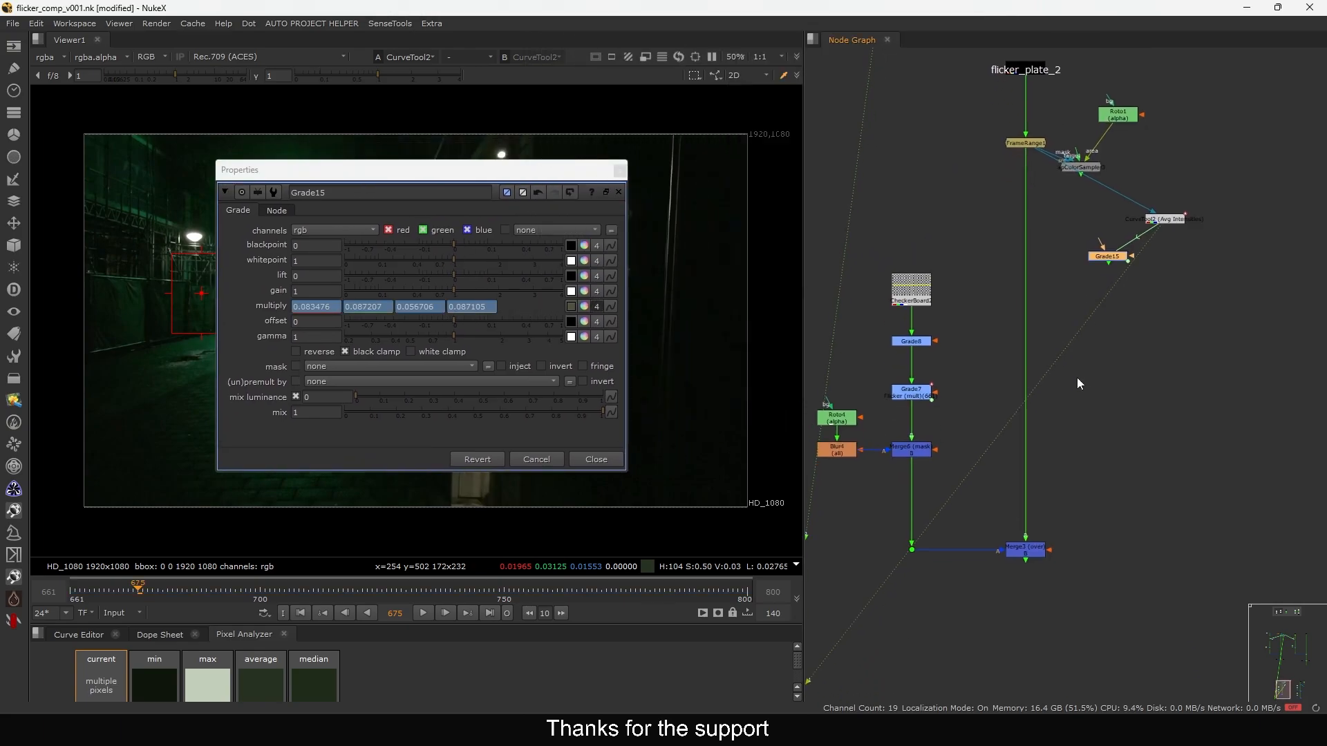
click(612, 464)
View the Merge3 comp and disable Grade7, the Flicker (mult) Grade under the checkerboard
drag(1118, 517, 916, 624)
key(1)
click(967, 542)
click(960, 601)
key(d)
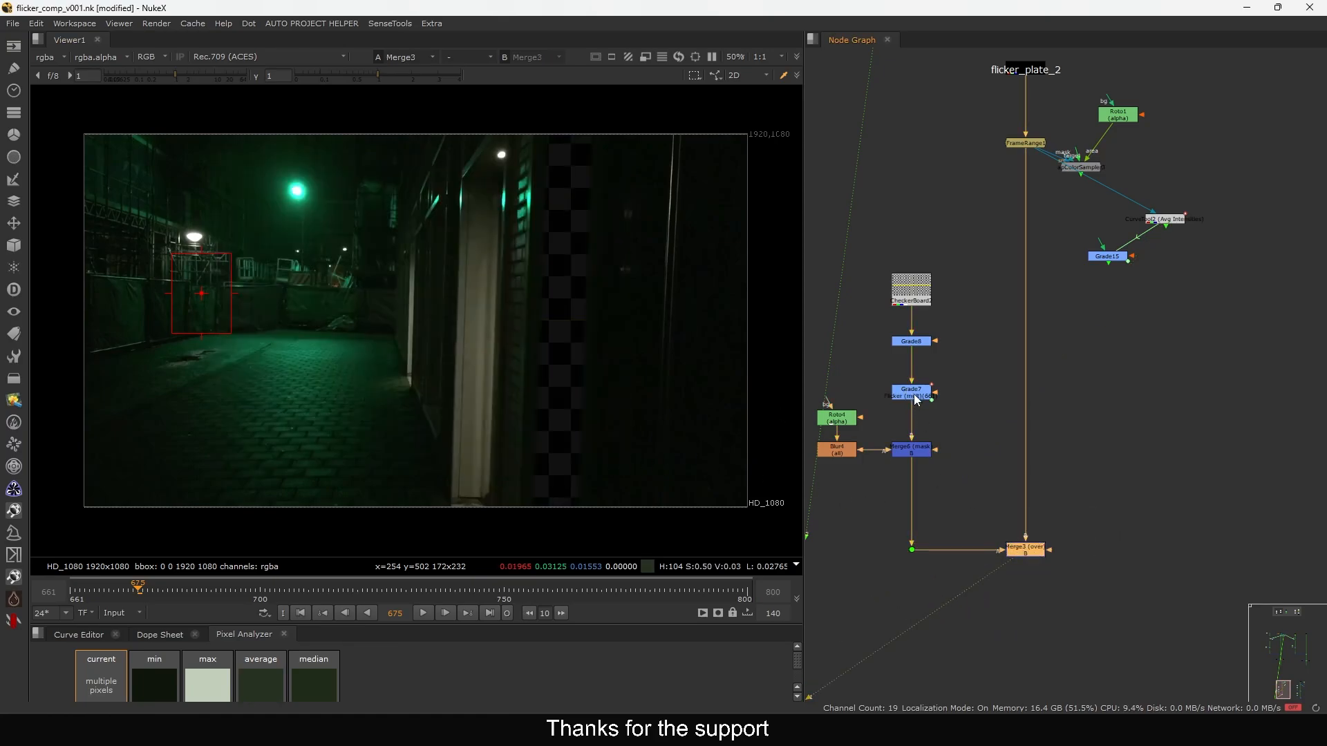
click(918, 395)
key(d)
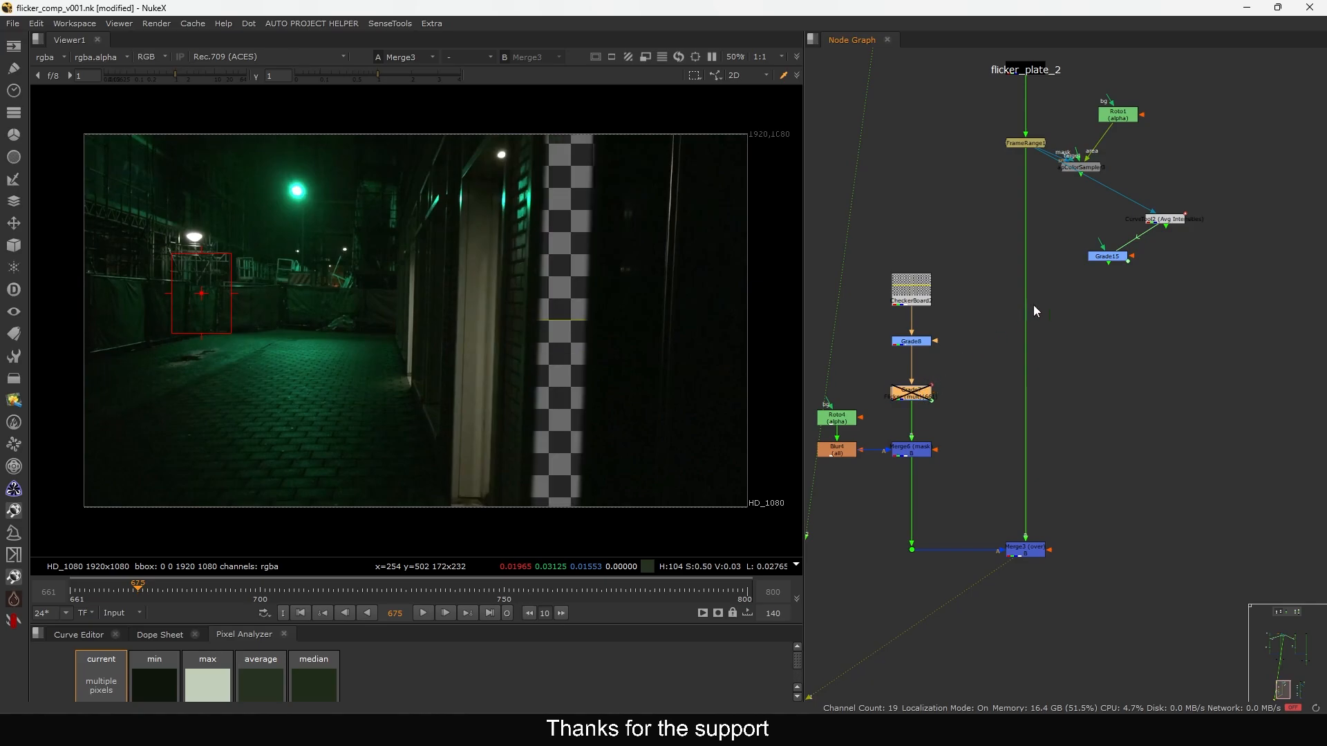
Insert the linked Grade15 between Grade8 and the disabled Grade7, and step from frame 675 to 680
drag(1042, 313, 912, 366)
scroll(905, 373, up, 4)
key(Right)
key(Right)
key(Right)
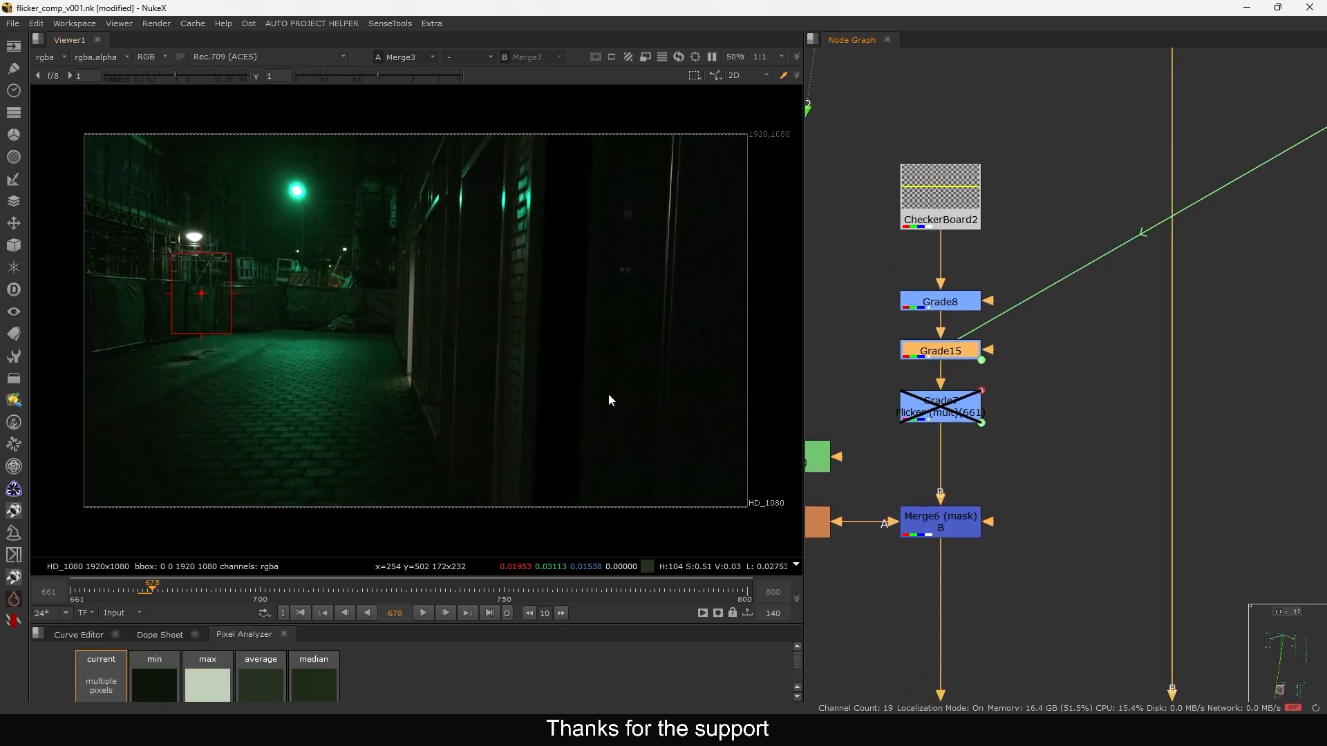
key(Right)
key(Right)
Sample Grade15's whitepoint from the bright pillar at frame 680 with Merge3 disabled, and re-enable Merge3
double_click(945, 354)
scroll(1024, 245, down, 4)
drag(1160, 390, 1050, 453)
key(d)
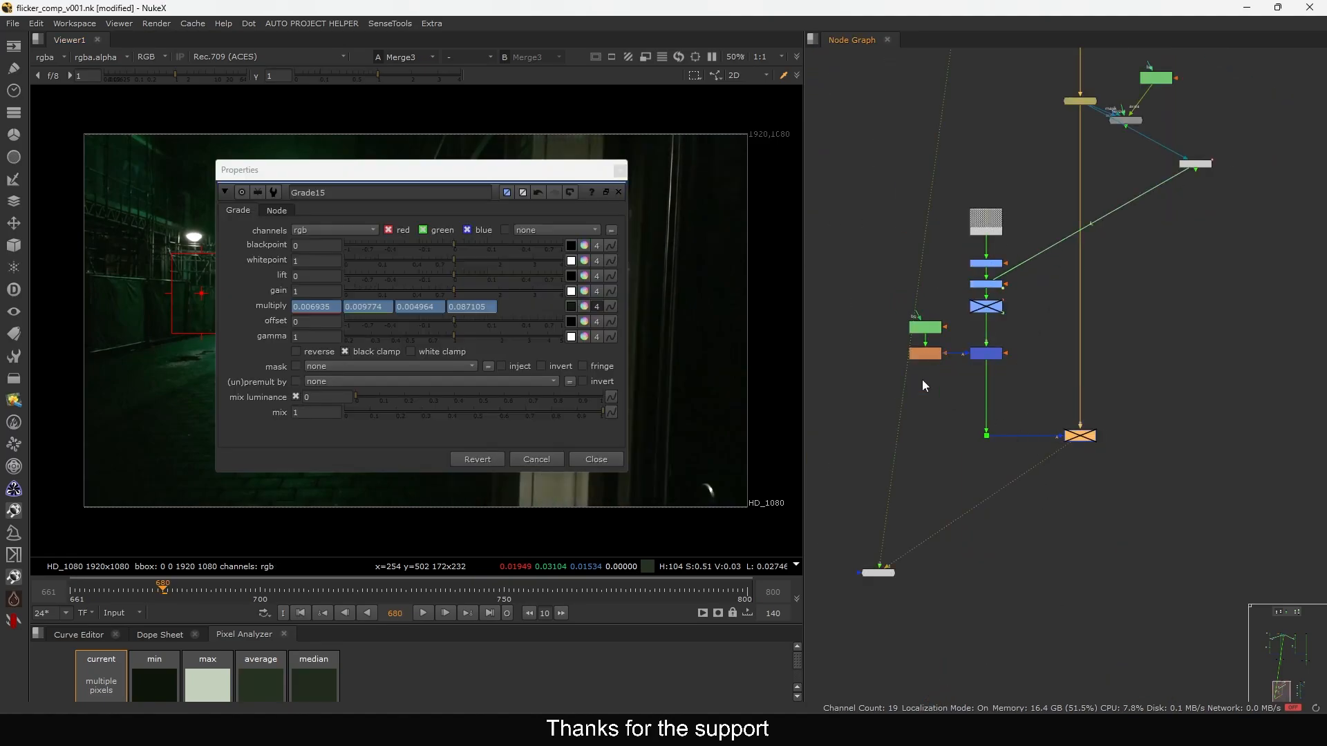
drag(559, 176, 1141, 152)
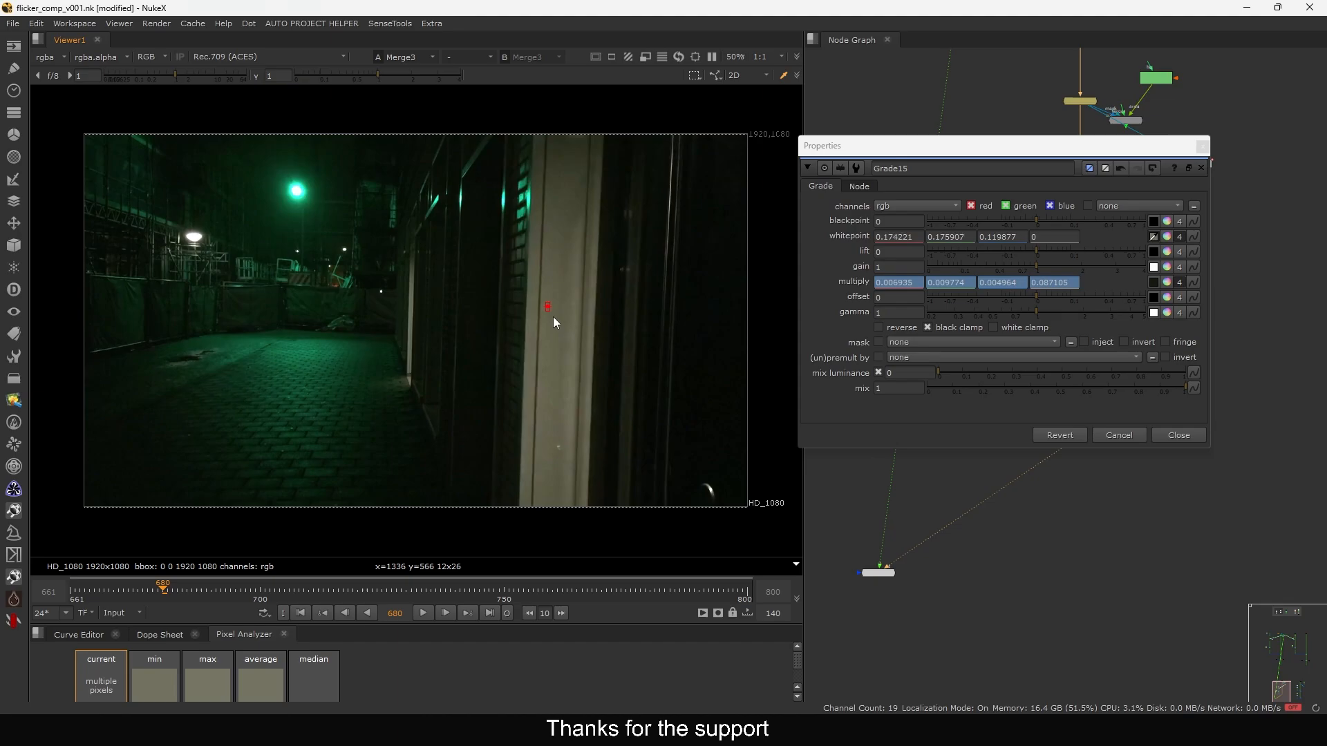
ctrl+shift+drag(545, 302, 569, 331)
click(1178, 436)
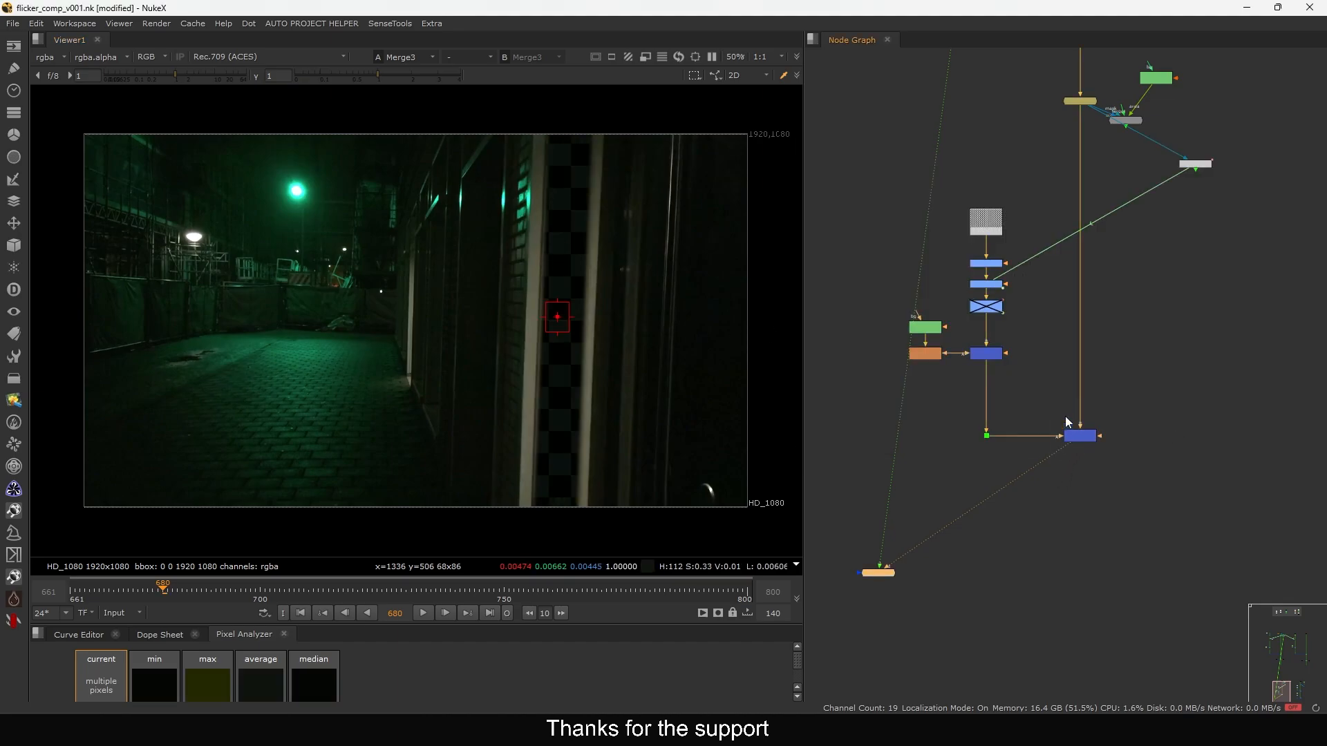
View CurveTool2's output and open its properties to review the sampled area
scroll(983, 296, up, 5)
double_click(988, 268)
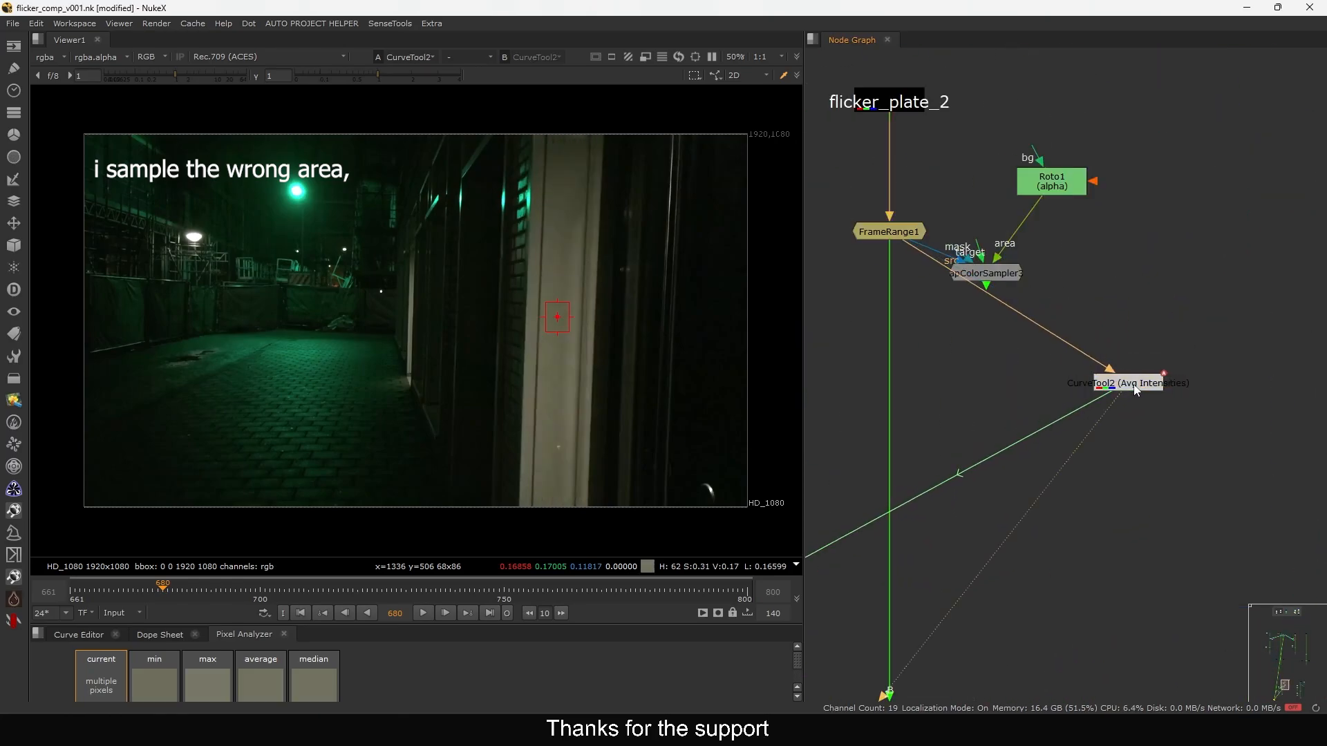
double_click(1105, 384)
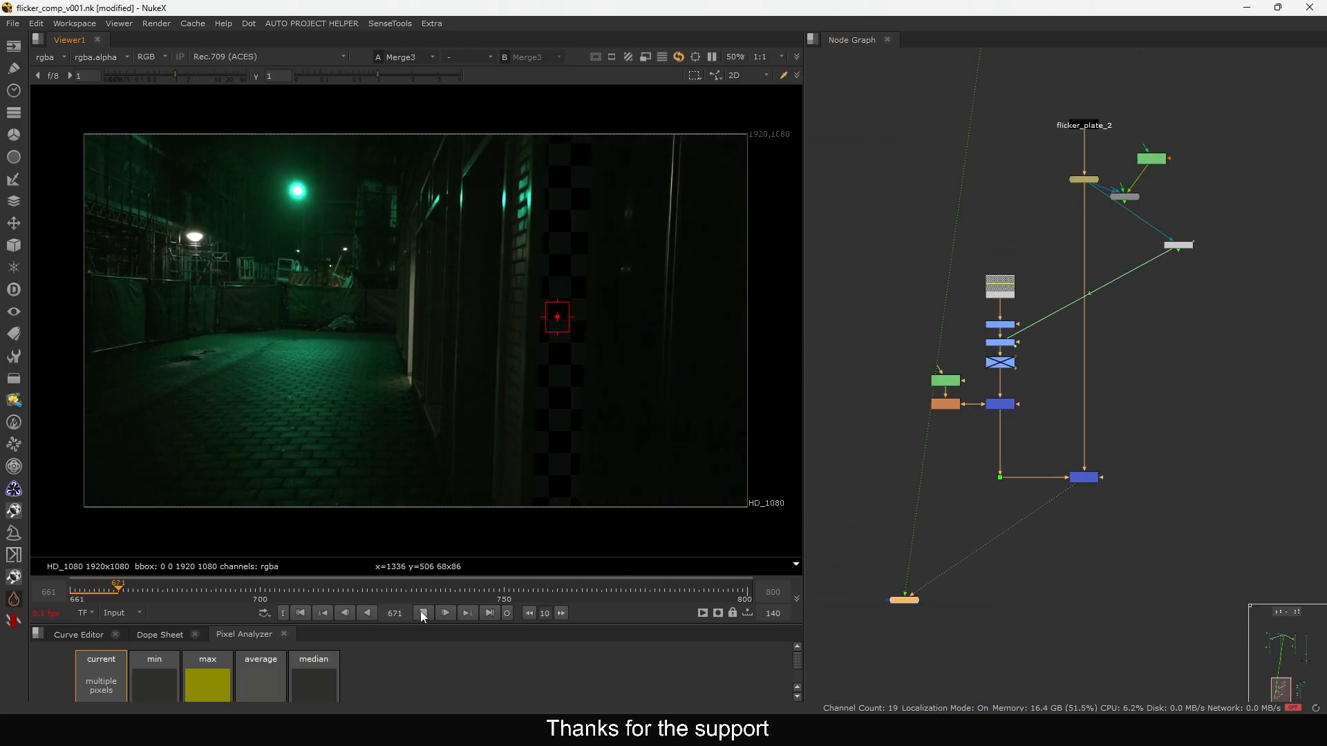
Play the Merge3 comp from frame 671 to check the checkerboard's flicker against the plate
click(421, 612)
scroll(1042, 355, up, 2)
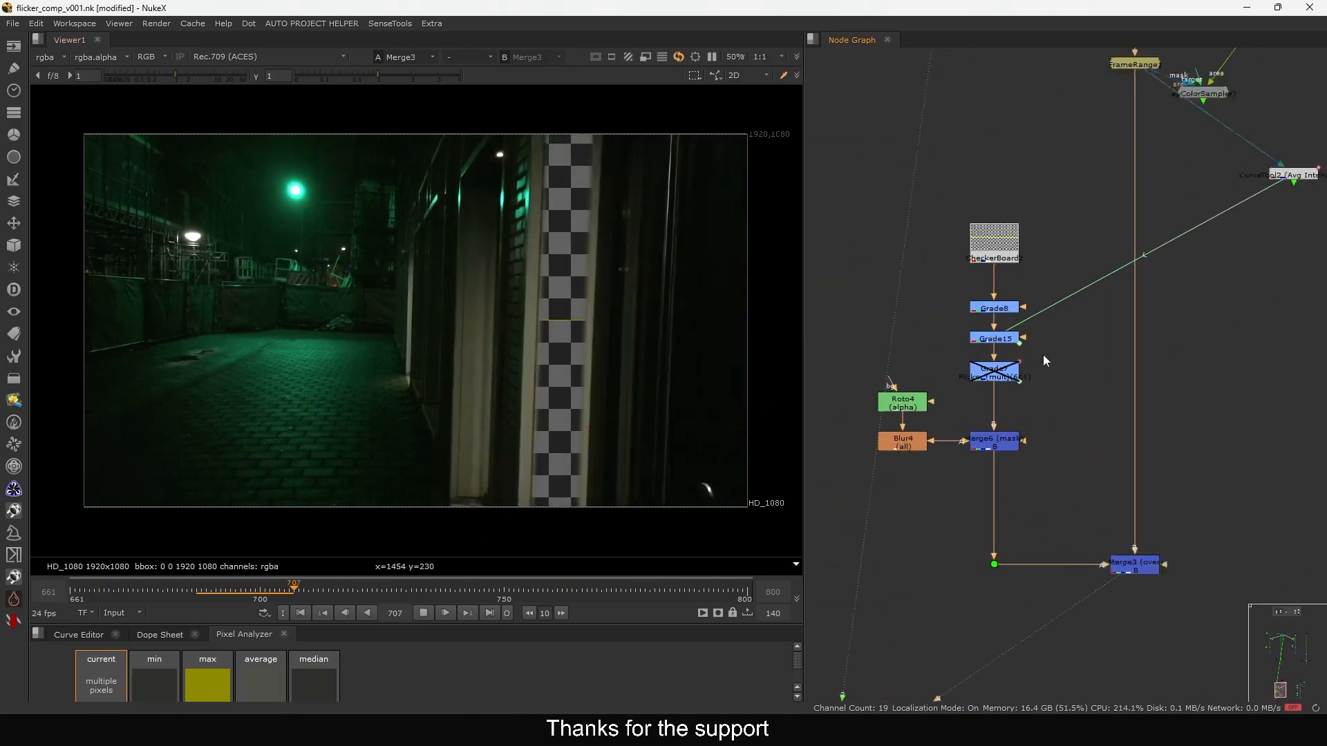
Take Grade15 and Grade7 out of the checkerboard's main pipe to one side, and re-enable Grade7
scroll(1043, 356, up, 2)
middle_drag(1042, 357, 1002, 376)
click(948, 401)
drag(928, 355, 993, 347)
drag(942, 403, 1000, 398)
drag(975, 434, 934, 311)
drag(994, 396, 1000, 400)
key(d)
Leave Grade7 as a side branch of Grade8 and insert Grade15 between Grade8 and Merge6
drag(999, 343, 1021, 327)
drag(1002, 375, 936, 312)
drag(997, 395, 1011, 393)
drag(1018, 327, 1028, 334)
click(1003, 398)
mouse_move(932, 337)
mouse_down()
mouse_move(1002, 397)
mouse_move(924, 330)
mouse_move(935, 326)
mouse_up()
drag(1022, 337, 937, 379)
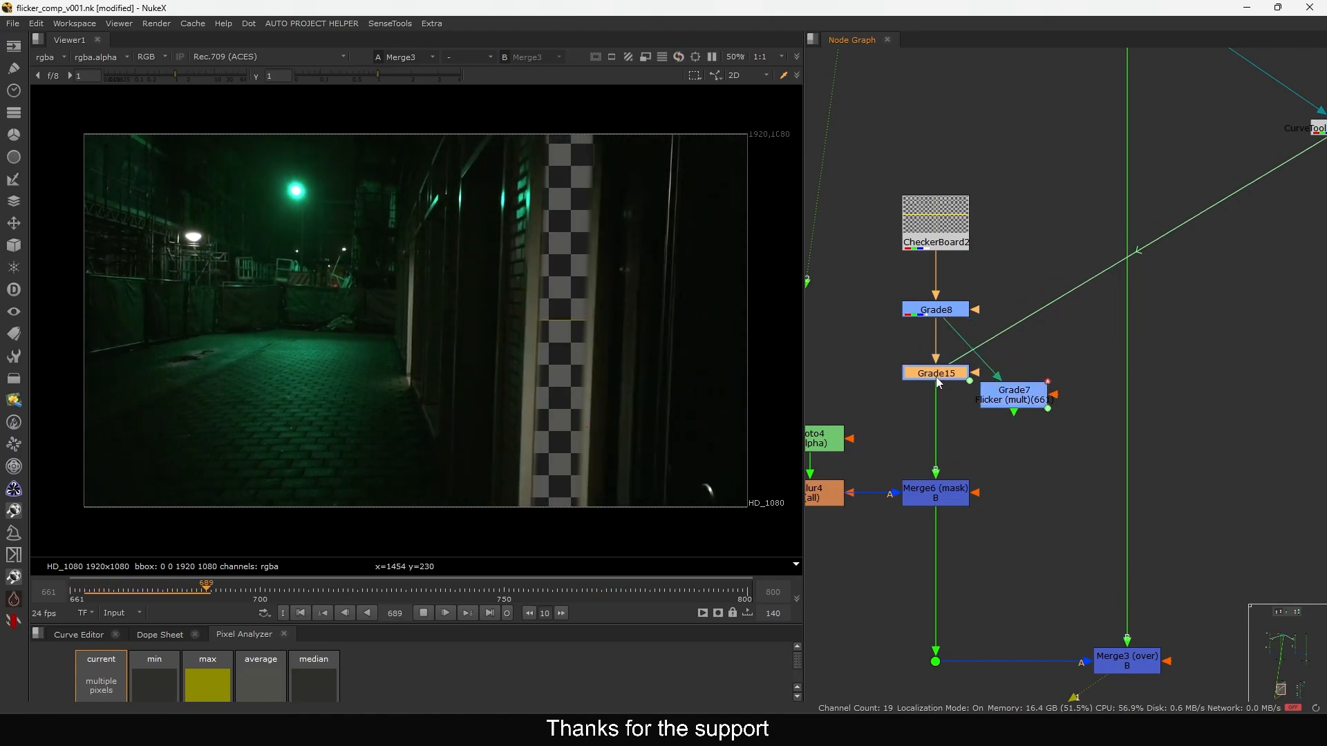
Stop the Merge3 playback and return to the first frame, 661
double_click(936, 376)
click(1171, 437)
click(423, 613)
click(303, 613)
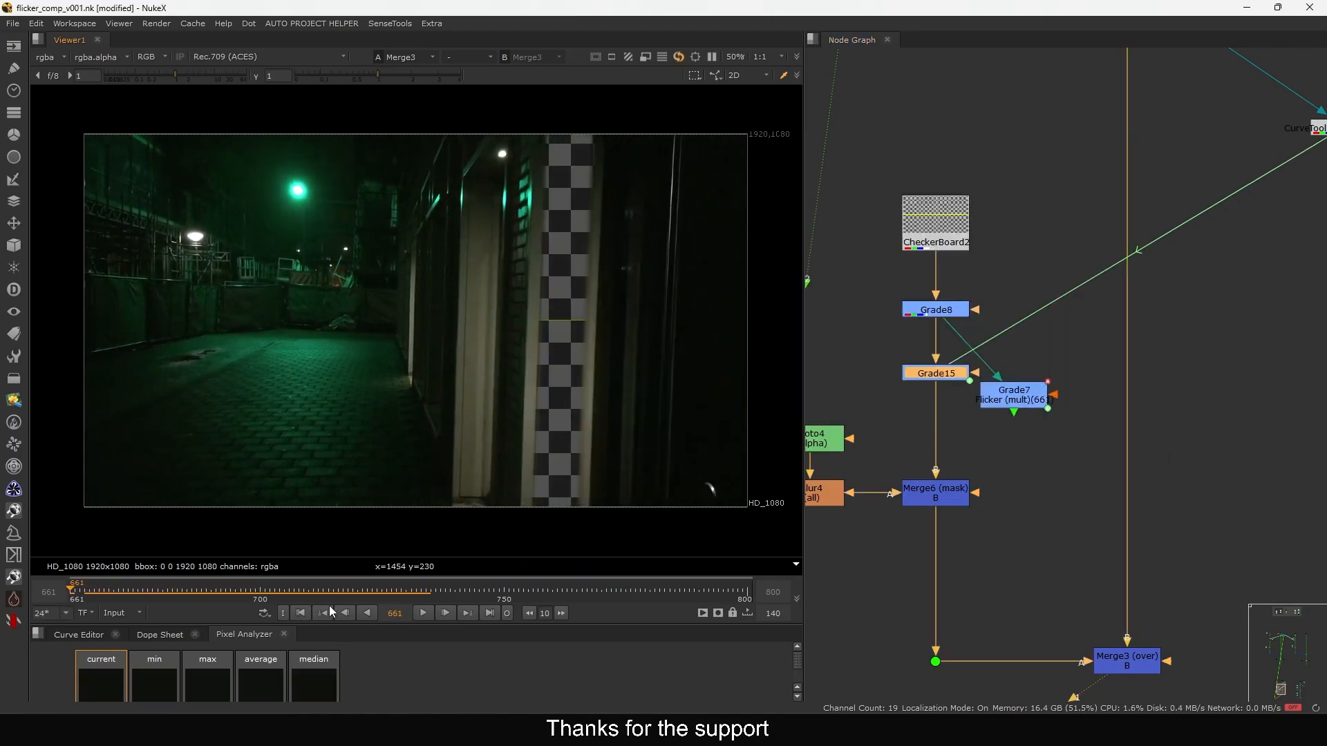
View Stamp12's output and look over the comp branches across the node graph up to the plate bin
scroll(1106, 298, down, 5)
drag(1150, 201, 1219, 252)
key(1)
scroll(1162, 277, down, 5)
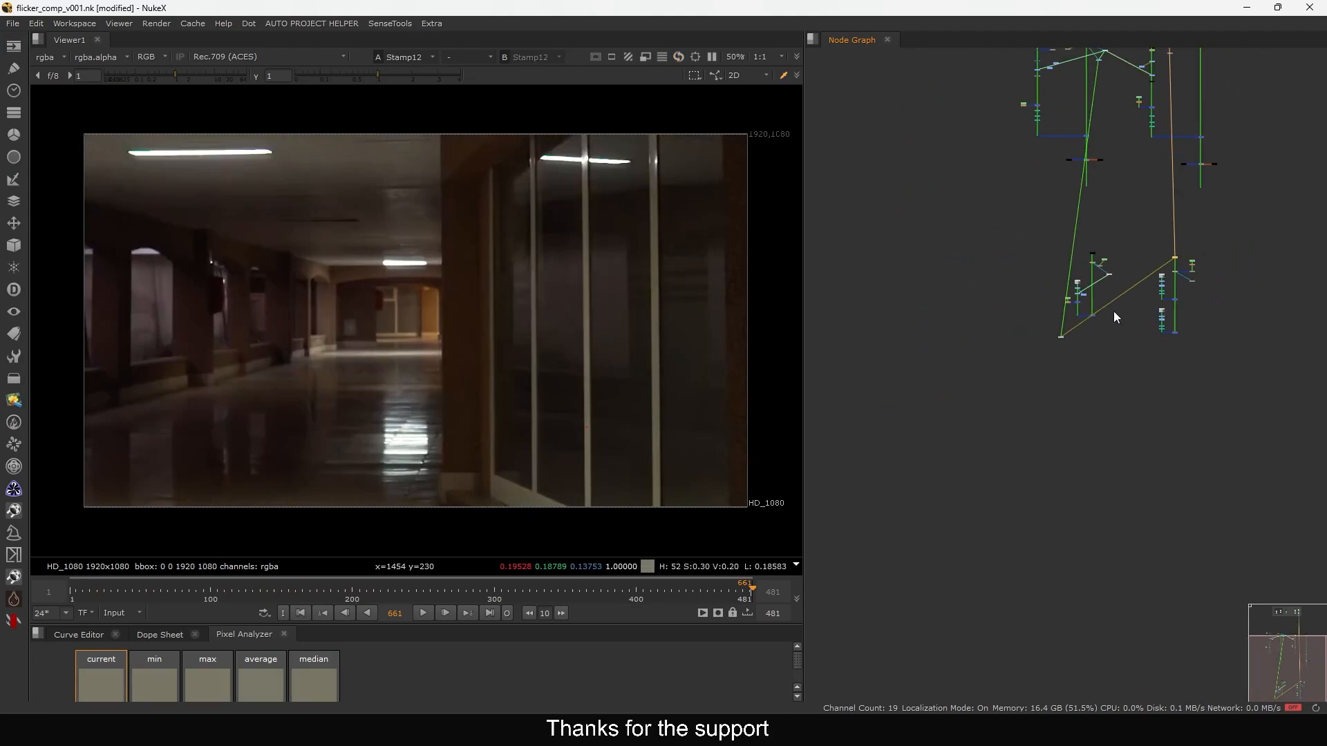
middle_drag(1166, 214, 1136, 305)
drag(1238, 102, 939, 317)
scroll(1072, 350, up, 3)
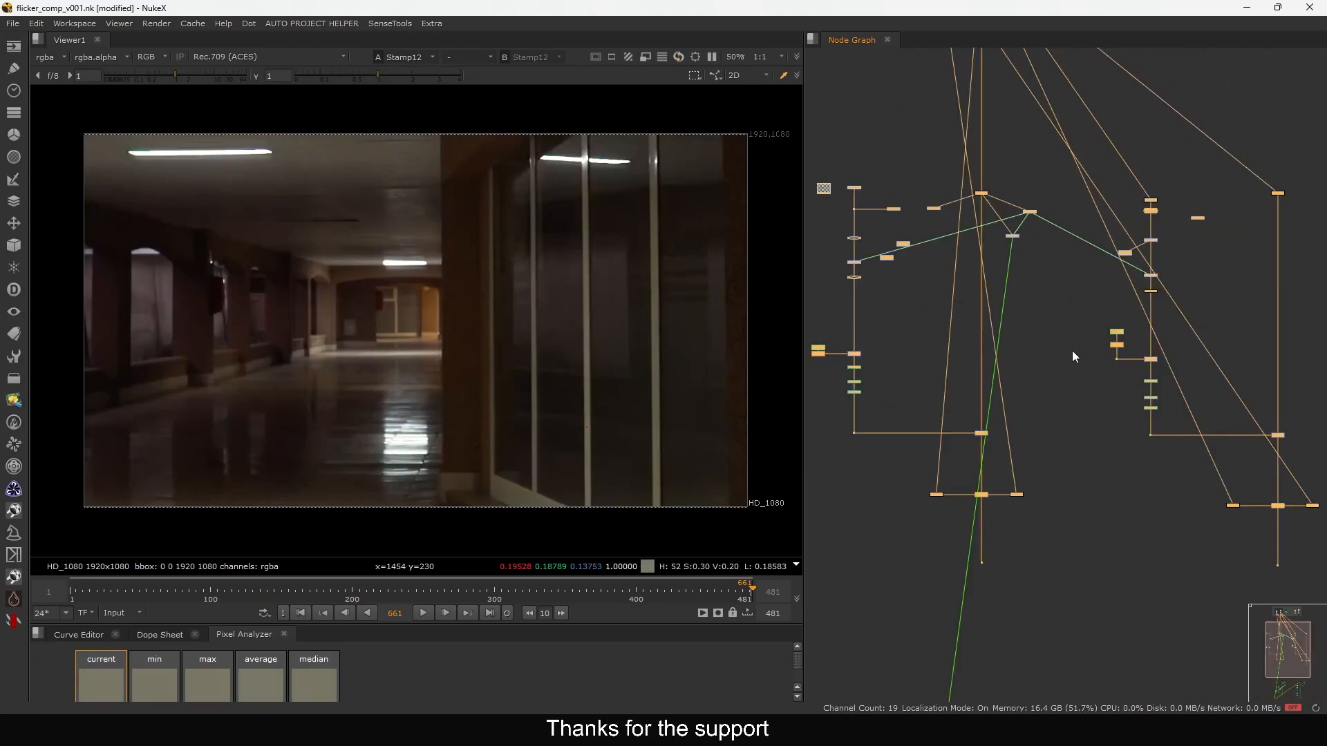
scroll(1085, 446, down, 4)
scroll(1081, 443, up, 2)
drag(1225, 392, 962, 582)
scroll(1100, 377, down, 2)
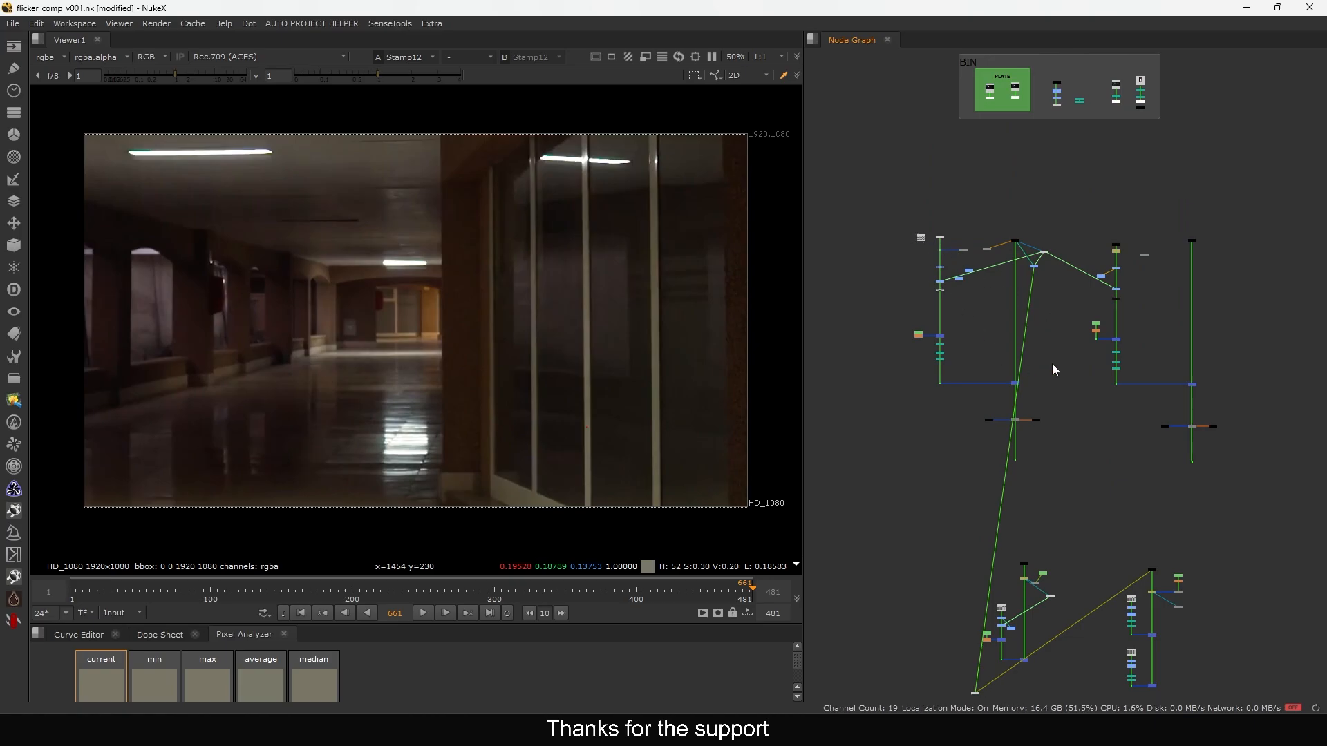
View Dot6's output, play the first flicker shot to review its match, and stop at frame 139
key(1)
click(749, 613)
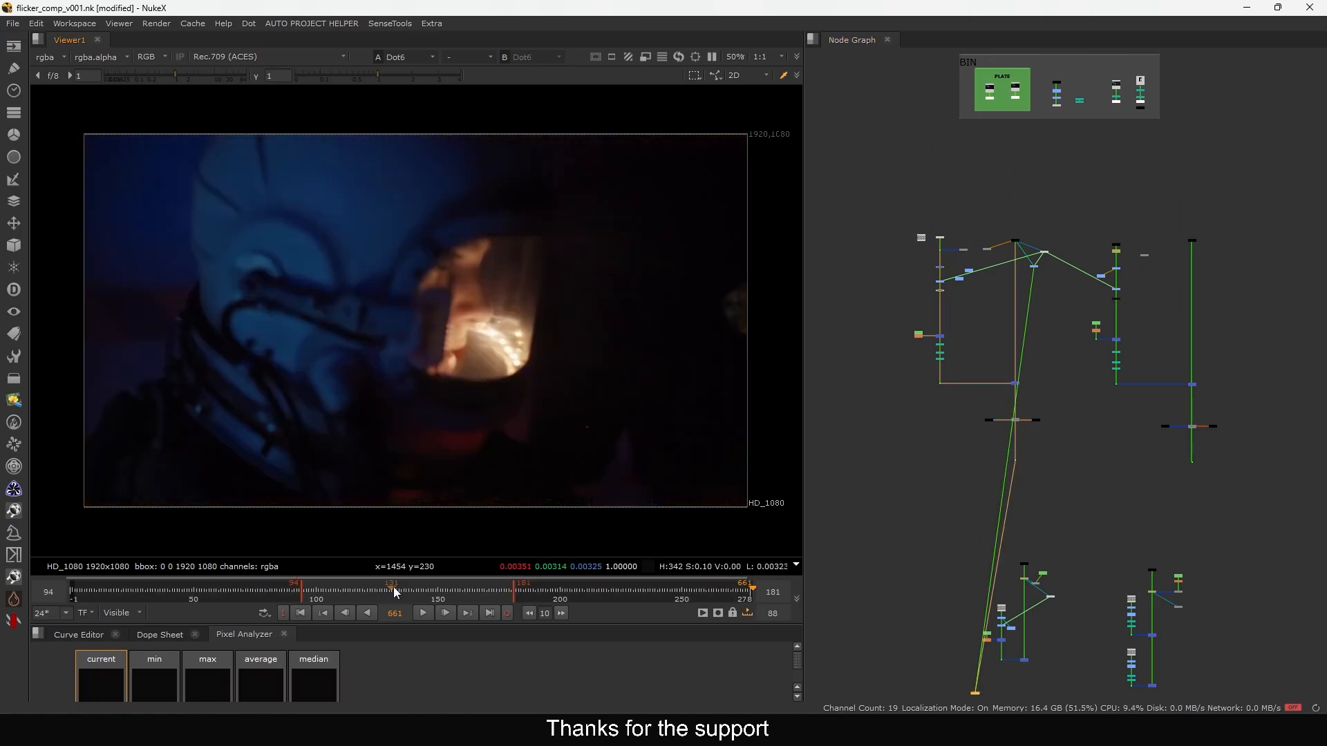
click(423, 613)
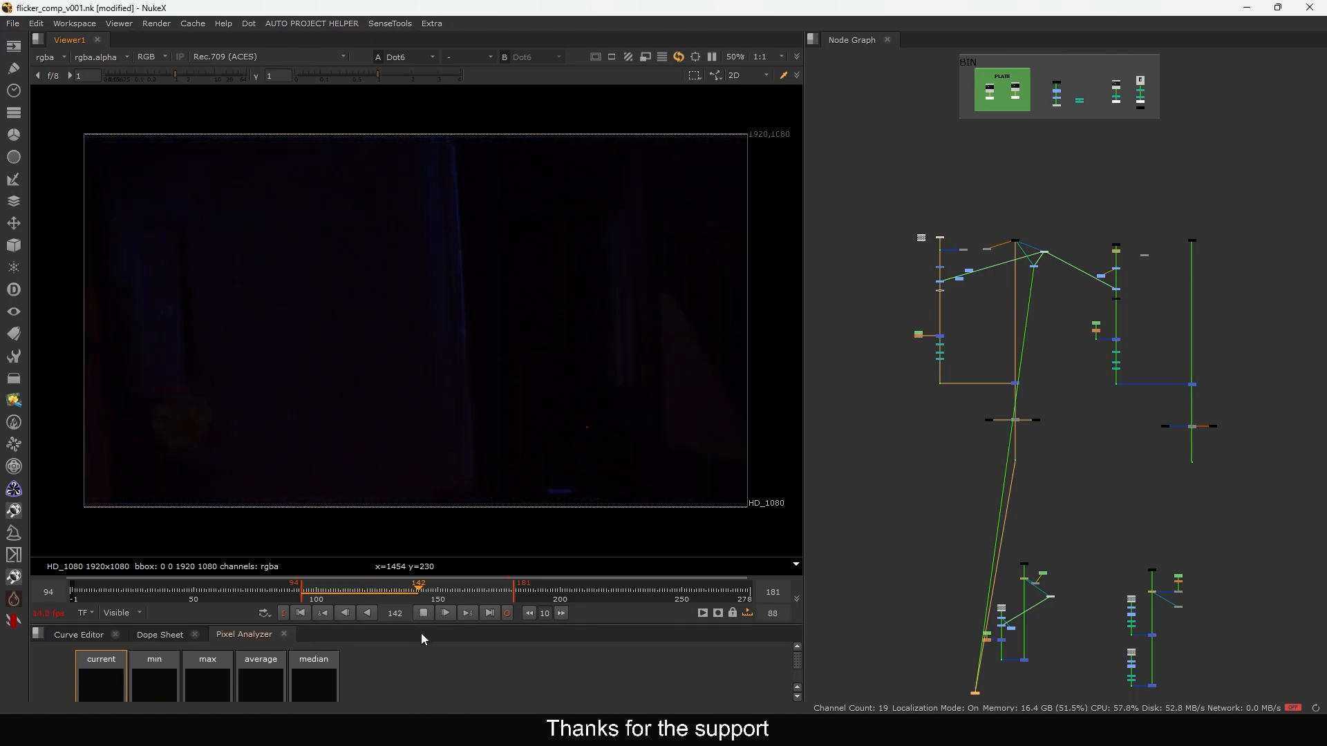
drag(432, 589, 426, 590)
click(419, 614)
click(414, 593)
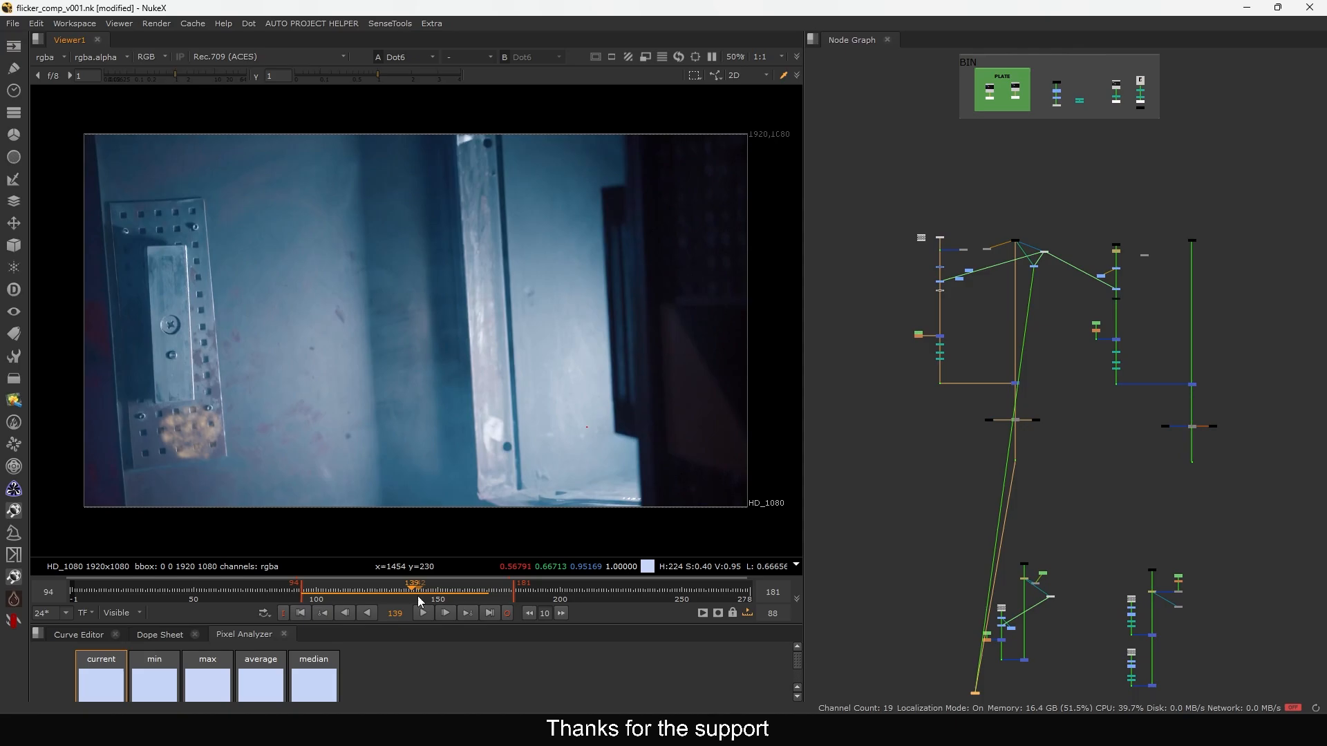
click(412, 592)
Save the flicker_comp_v001.nk script with the full node graph in view
scroll(959, 239, up, 5)
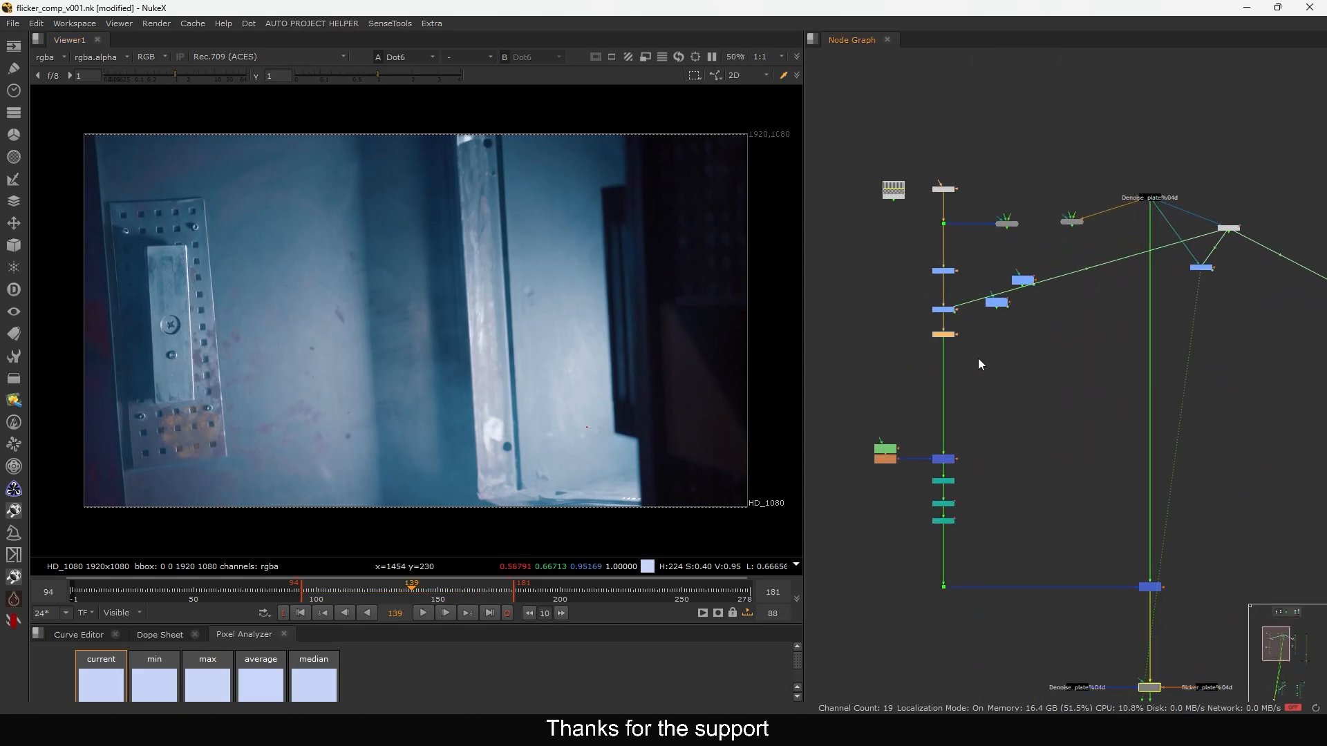
scroll(940, 335, down, 6)
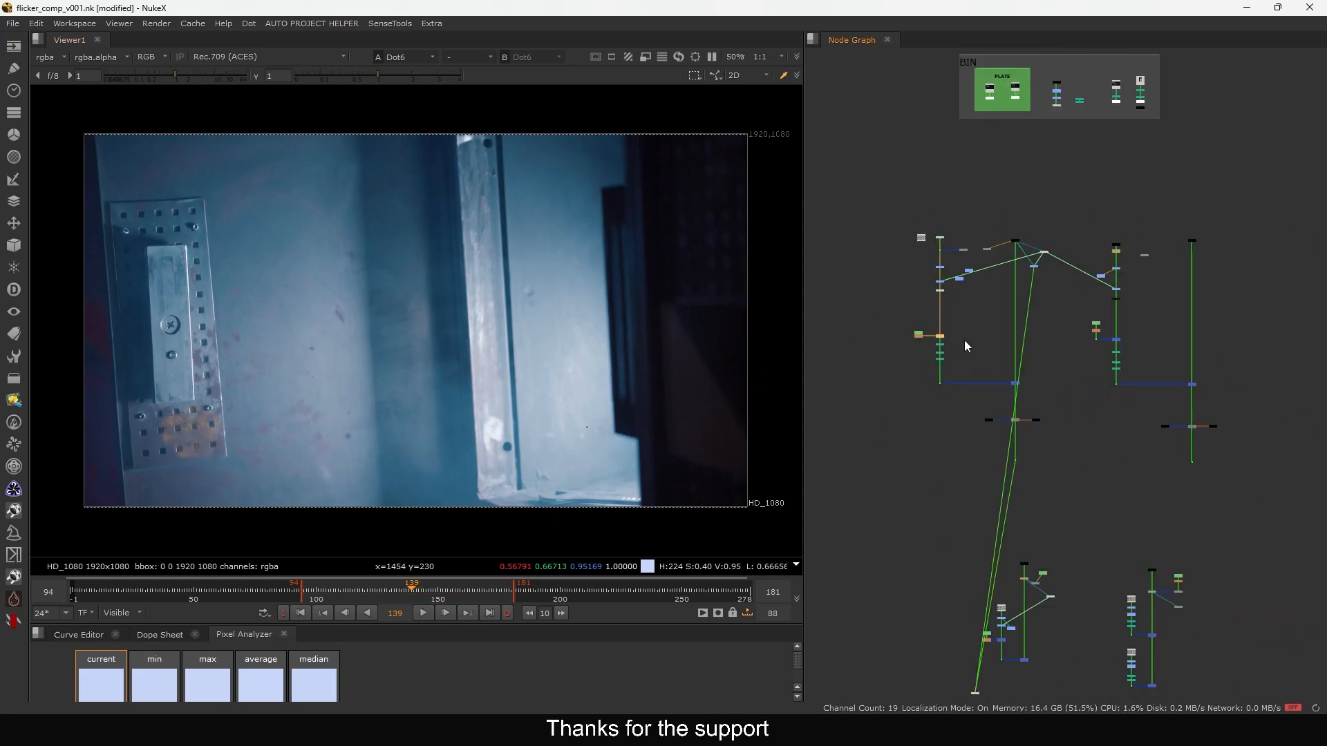
key(ctrl+s)
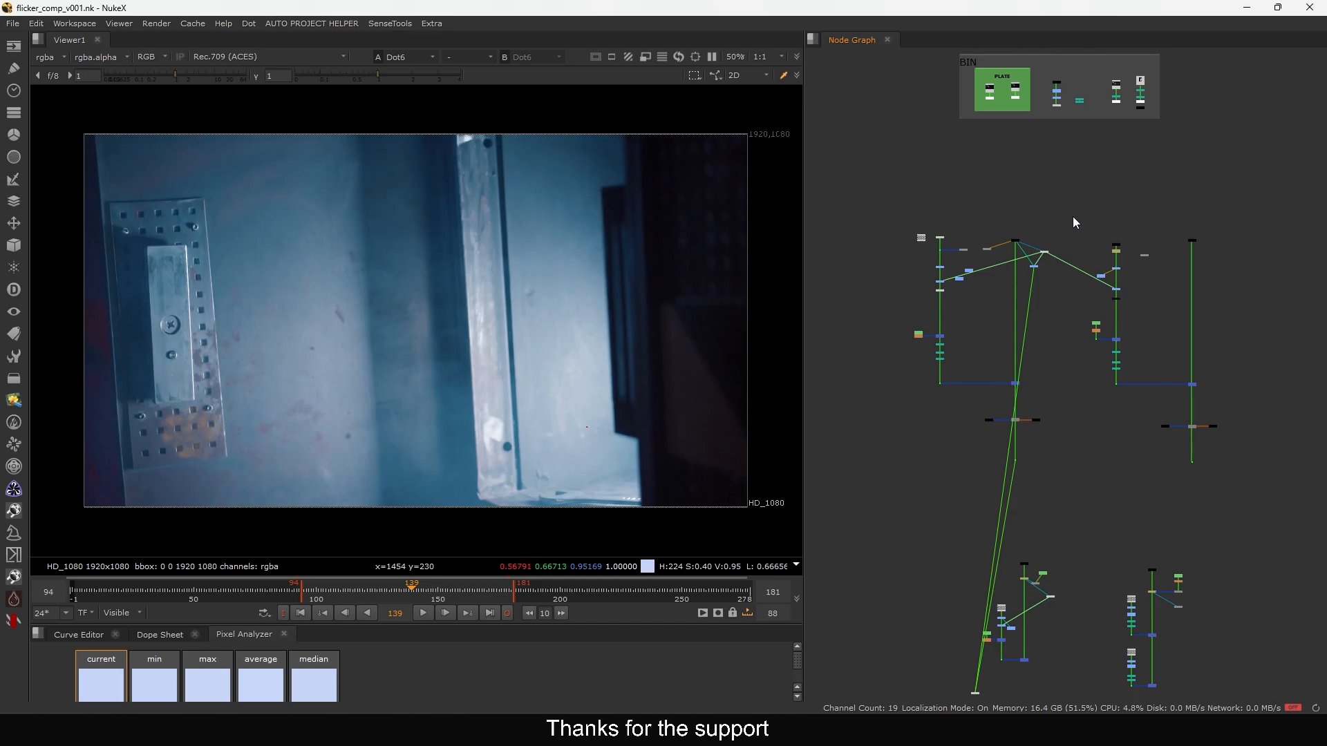